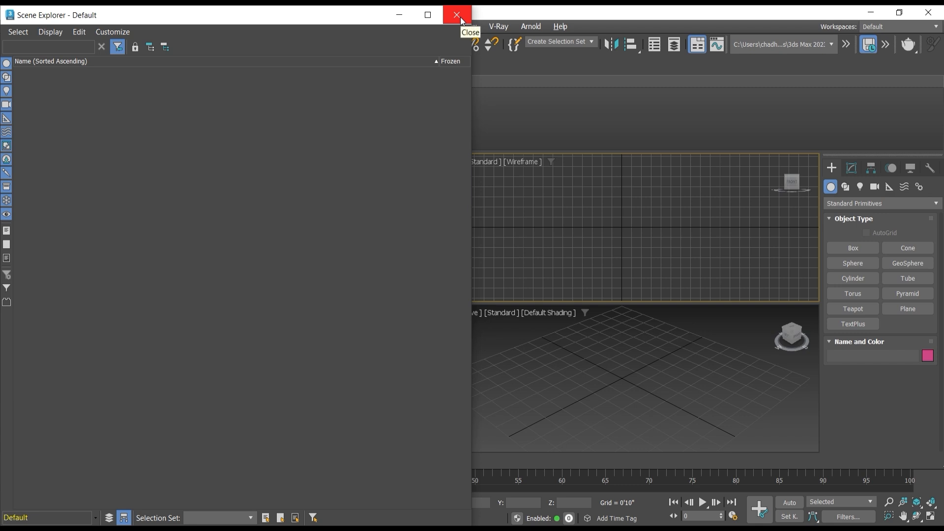
# Step: Close the Scene Explorer window
pyautogui.click(457, 15)
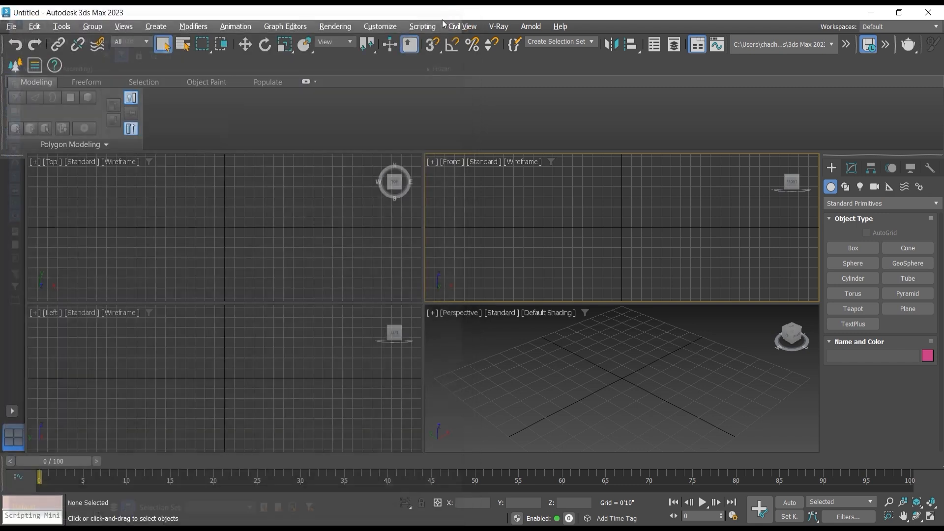
pyautogui.click(295, 235)
pyautogui.click(528, 240)
pyautogui.click(178, 219)
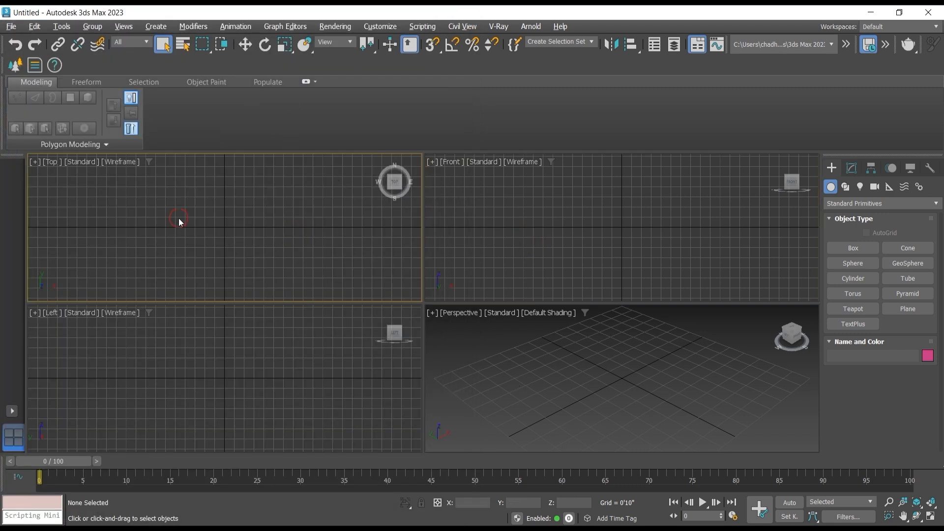
pyautogui.click(265, 346)
pyautogui.click(564, 372)
pyautogui.click(524, 247)
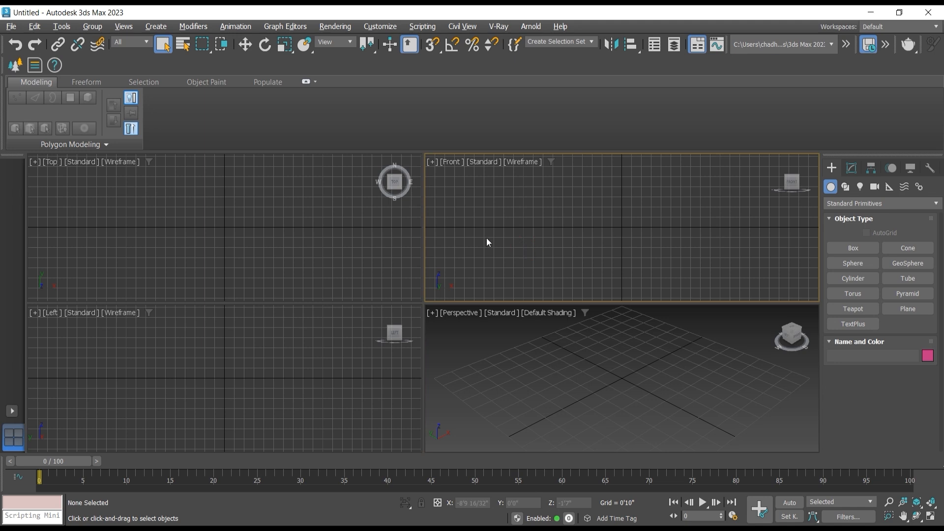
pyautogui.click(101, 203)
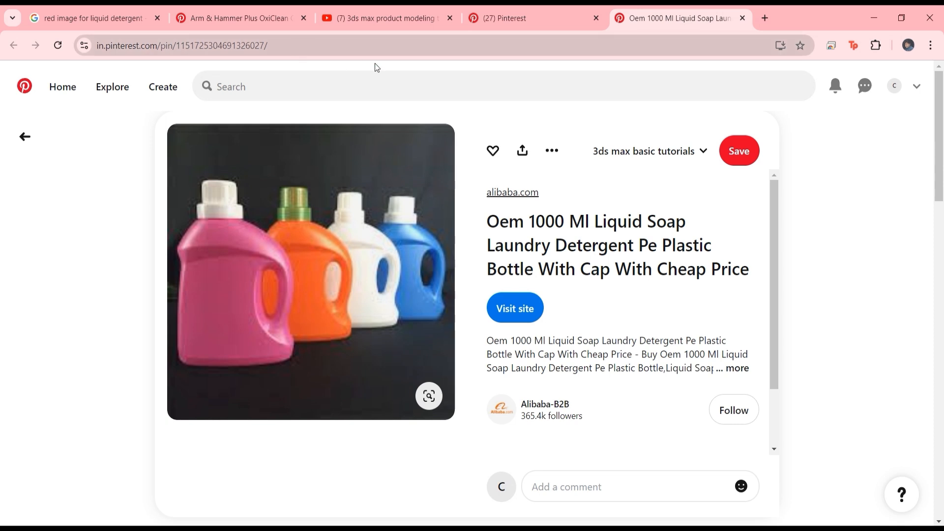
# Step: Save the Pinterest image of the four detergent bottles into Youtube Channel\Detergent can\ref images on drive E:, and return to 3ds Max
pyautogui.click(293, 45)
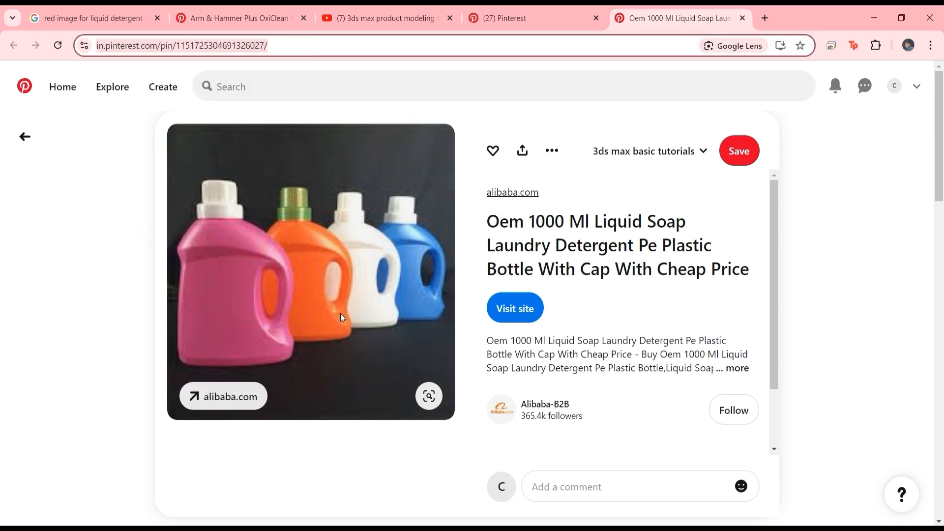
pyautogui.rightClick(331, 260)
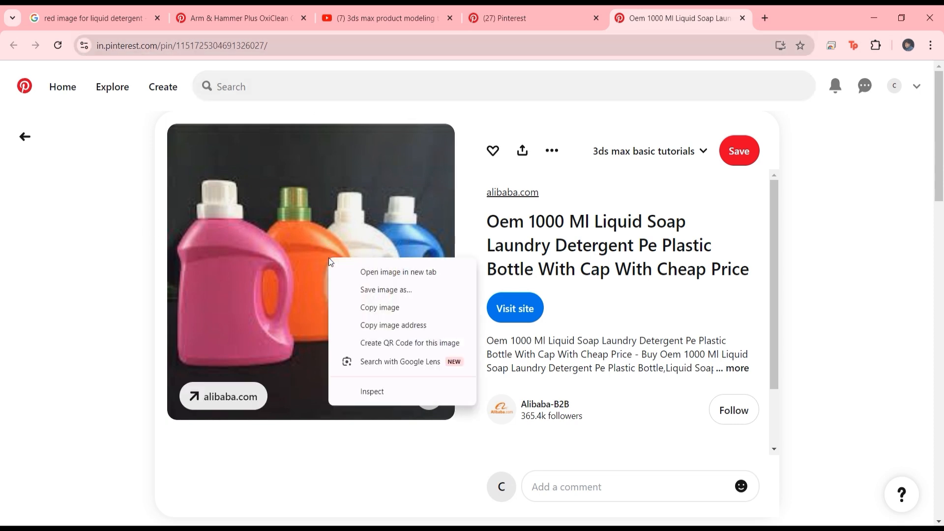
pyautogui.click(376, 290)
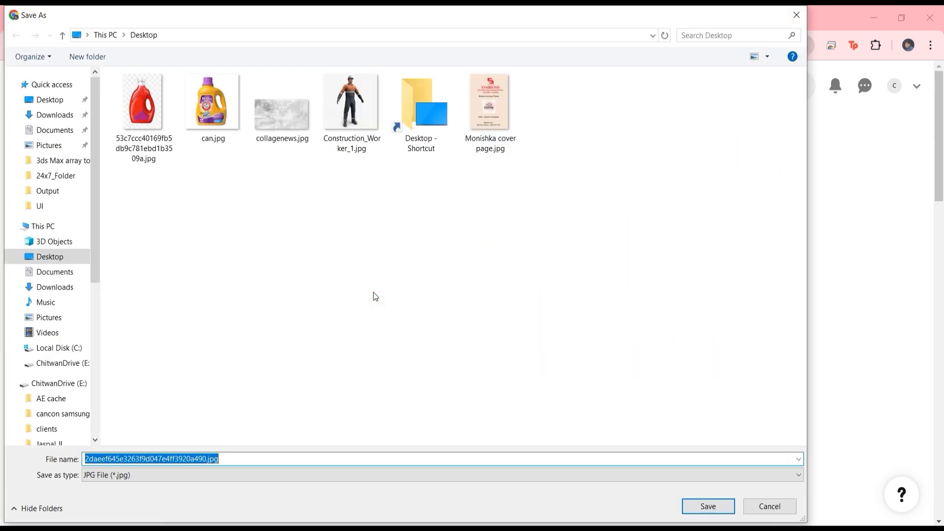
pyautogui.click(104, 35)
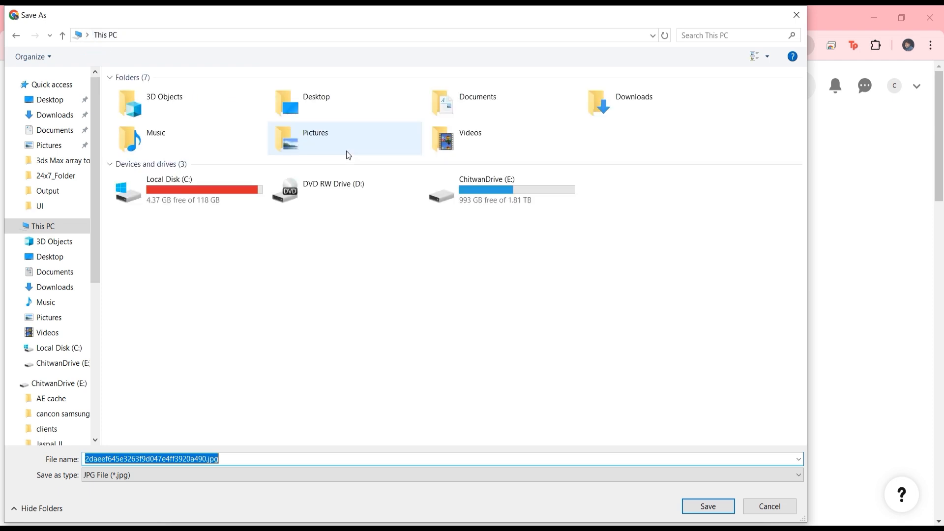
pyautogui.doubleClick(506, 195)
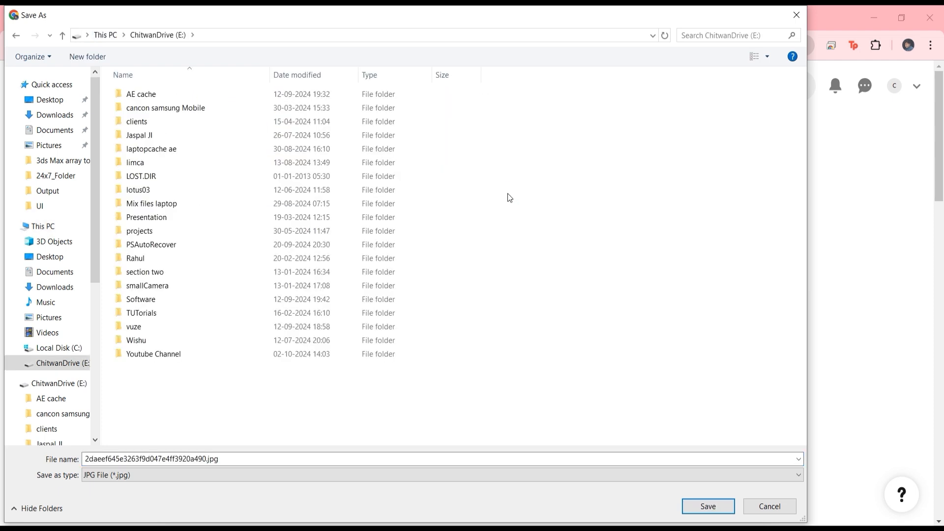
pyautogui.doubleClick(173, 355)
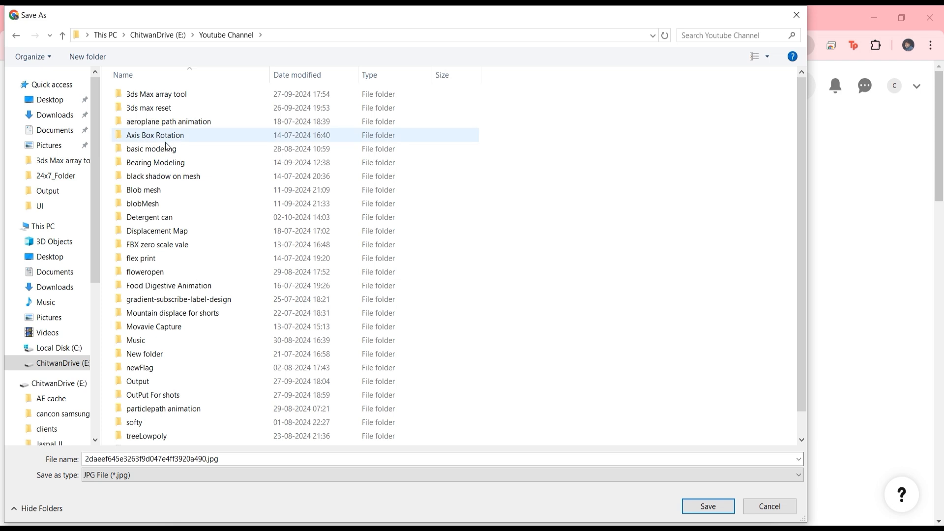
pyautogui.doubleClick(139, 217)
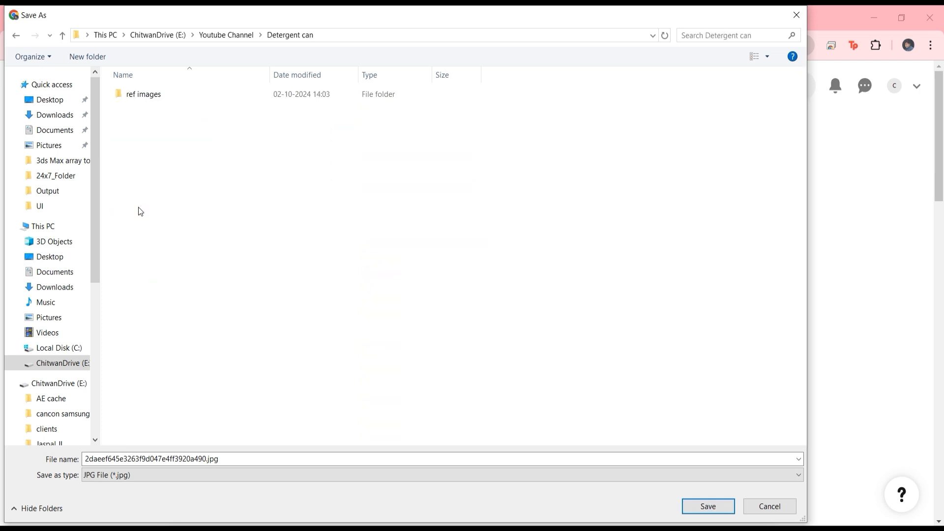
pyautogui.doubleClick(150, 96)
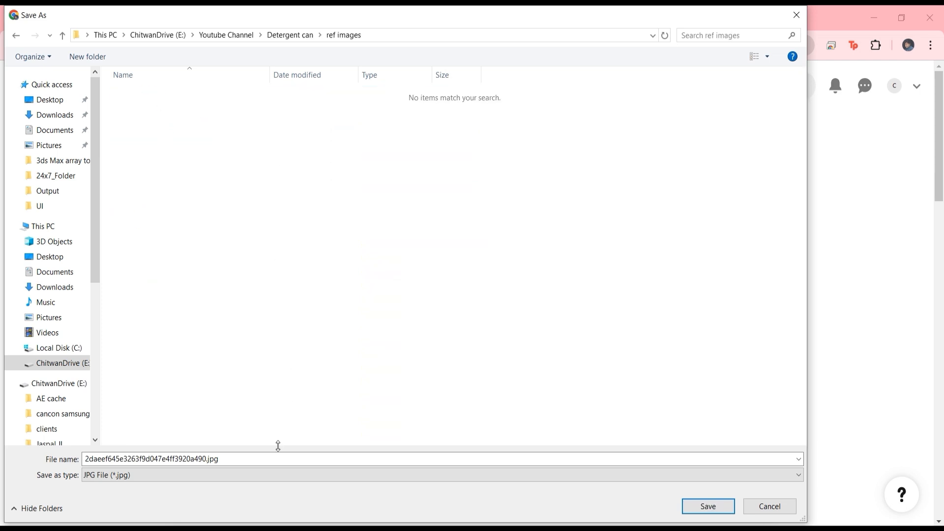
pyautogui.click(708, 507)
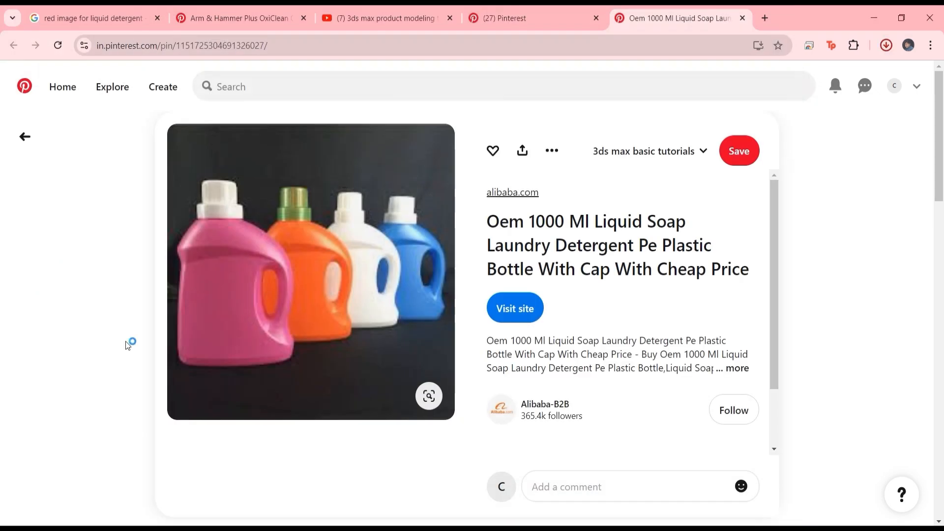
pyautogui.click(874, 18)
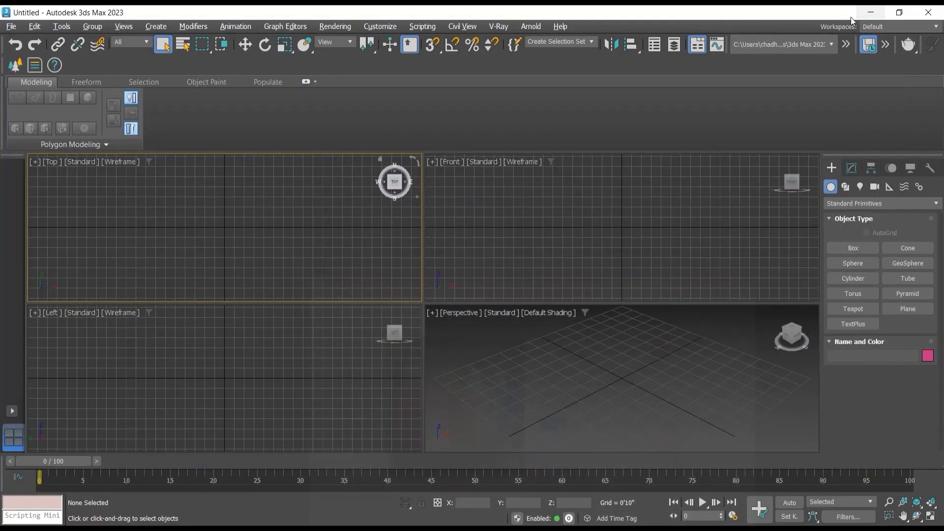
pyautogui.click(673, 190)
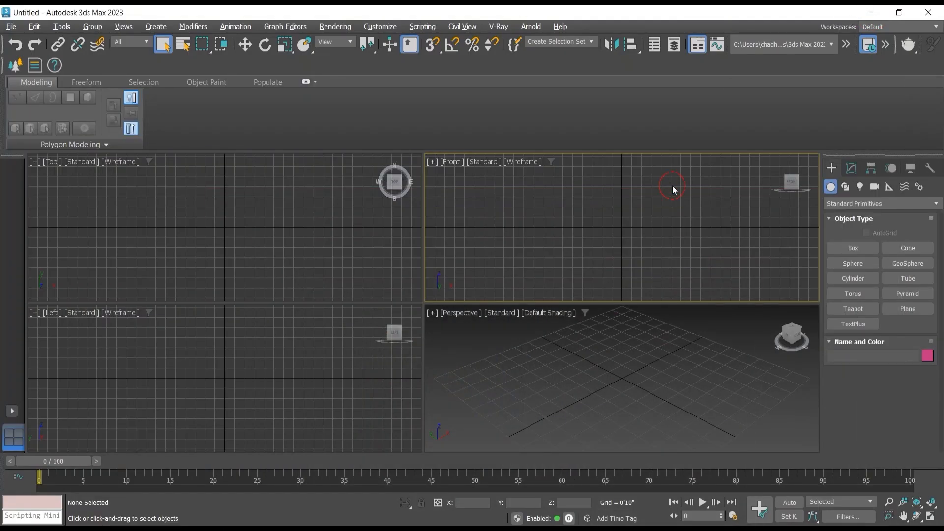
pyautogui.click(335, 231)
pyautogui.click(362, 344)
pyautogui.click(545, 231)
pyautogui.click(613, 381)
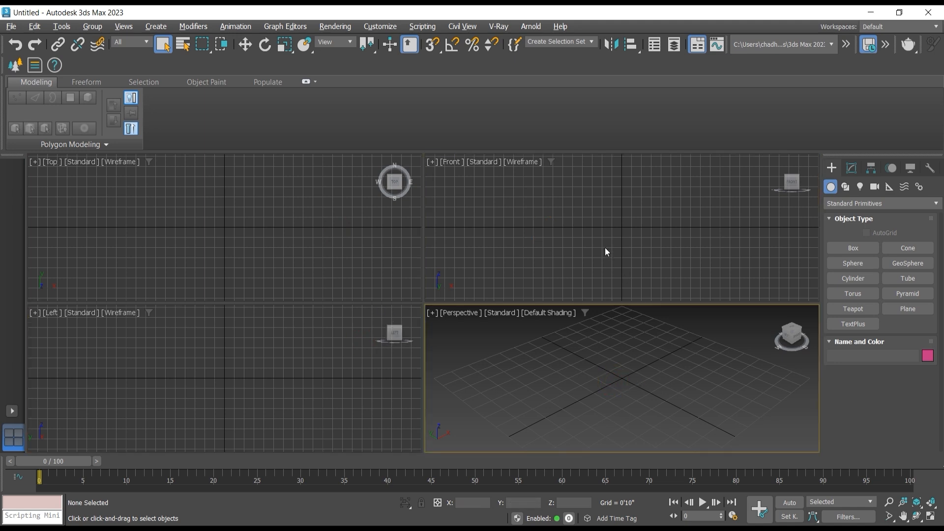
# Step: Maximize the Front viewport and collapse the modeling ribbon so only its tab names remain
pyautogui.click(616, 262)
pyautogui.click(931, 516)
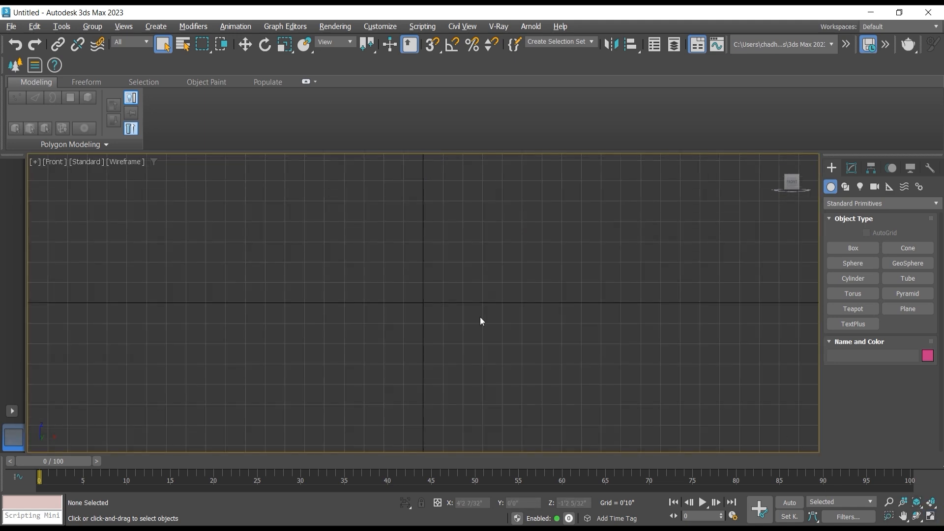
pyautogui.click(316, 82)
pyautogui.click(319, 94)
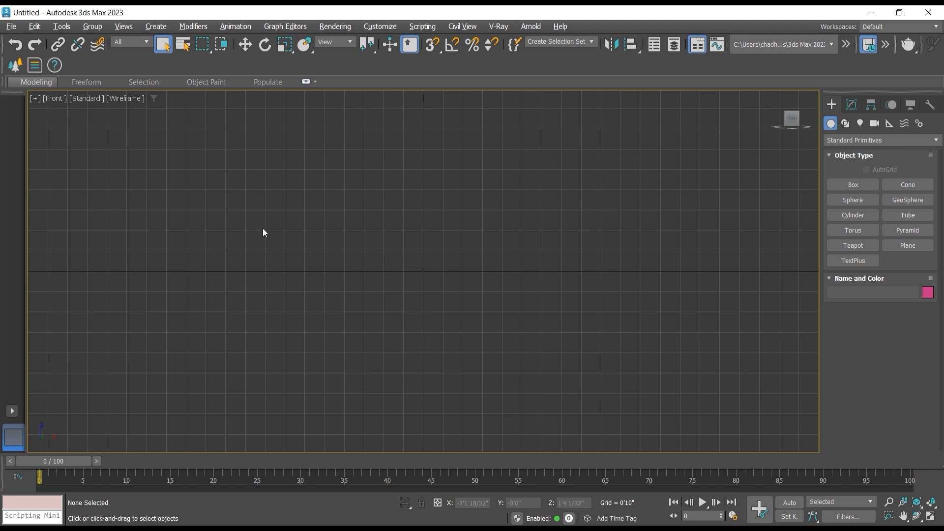
# Step: Create a plane about 13'2" long and 17'5" wide centred in the Front view, and set the viewport to Default Shading
pyautogui.click(908, 246)
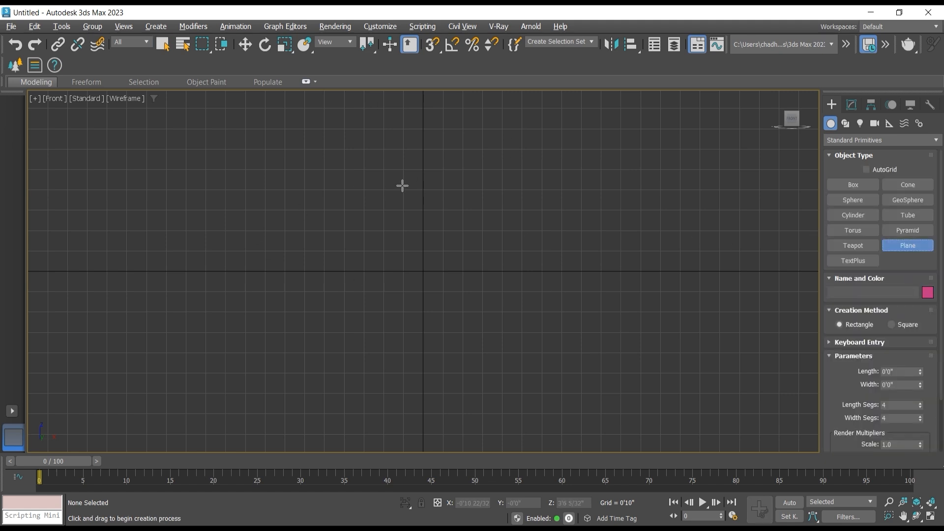
pyautogui.moveTo(215, 109); pyautogui.dragTo(628, 431)
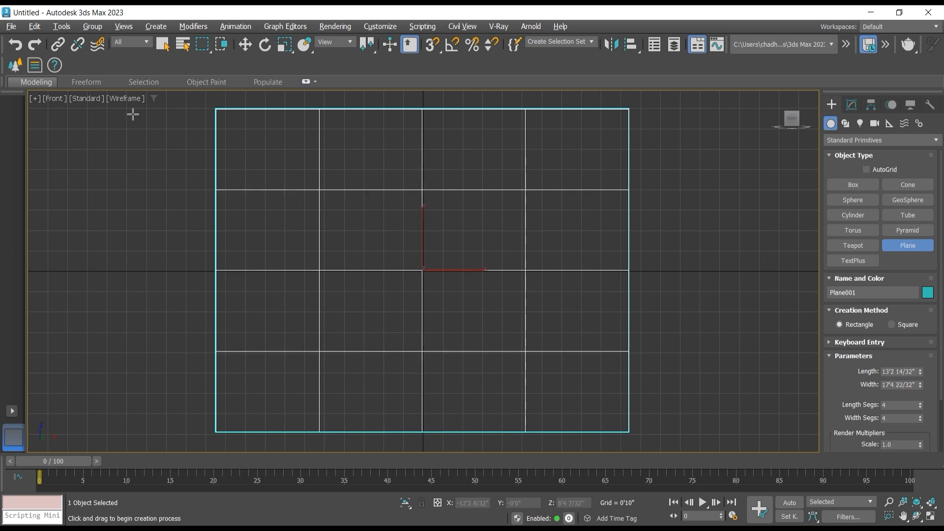
pyautogui.click(126, 99)
pyautogui.click(138, 111)
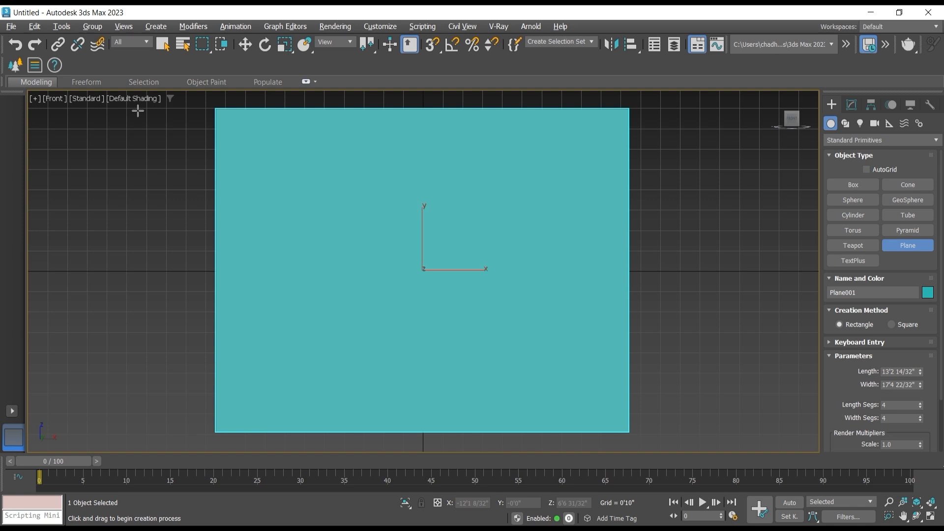
# Step: Add a general Bitmap map to the base color of the first sample material in the Material Editor
pyautogui.press('m')
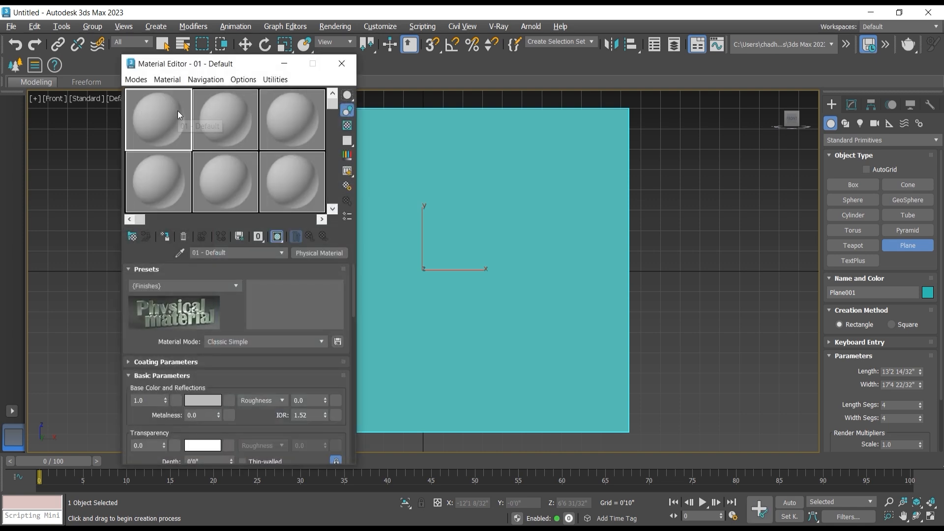
pyautogui.click(164, 117)
pyautogui.click(229, 401)
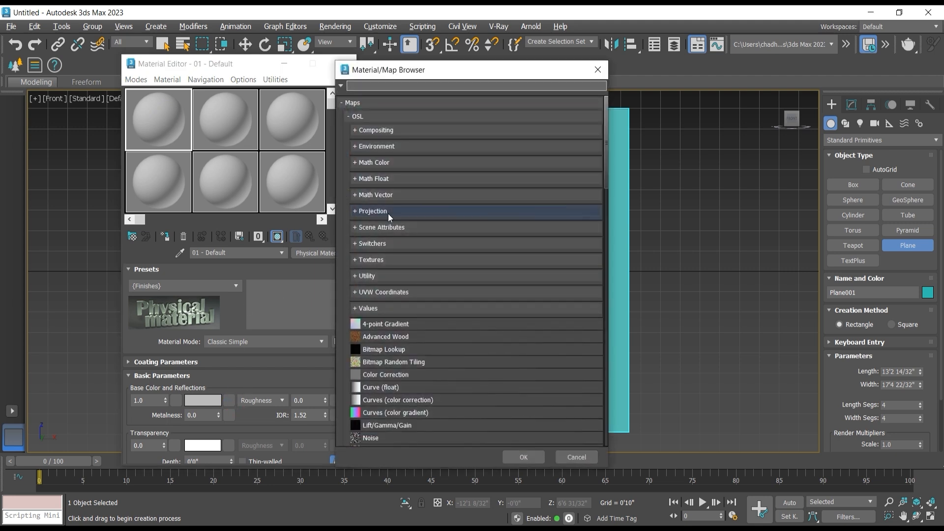
pyautogui.click(360, 85)
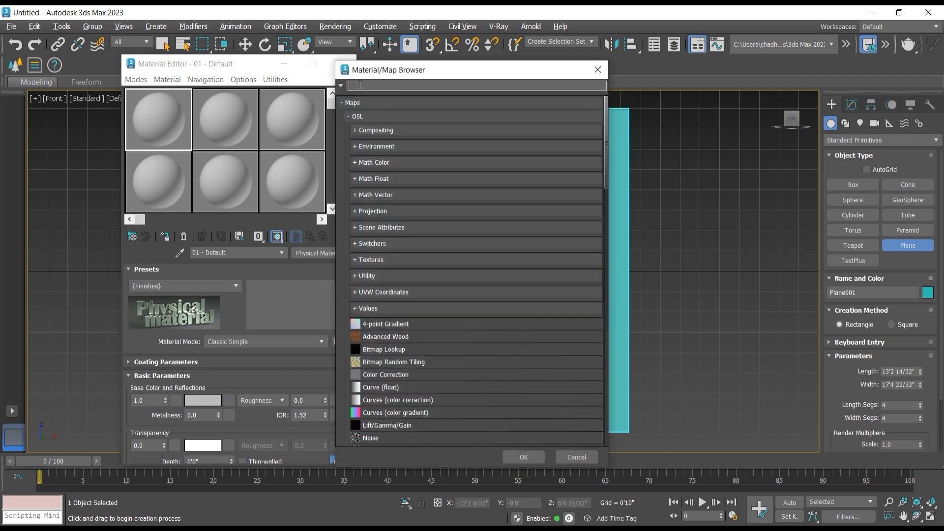
pyautogui.write('bitmap')
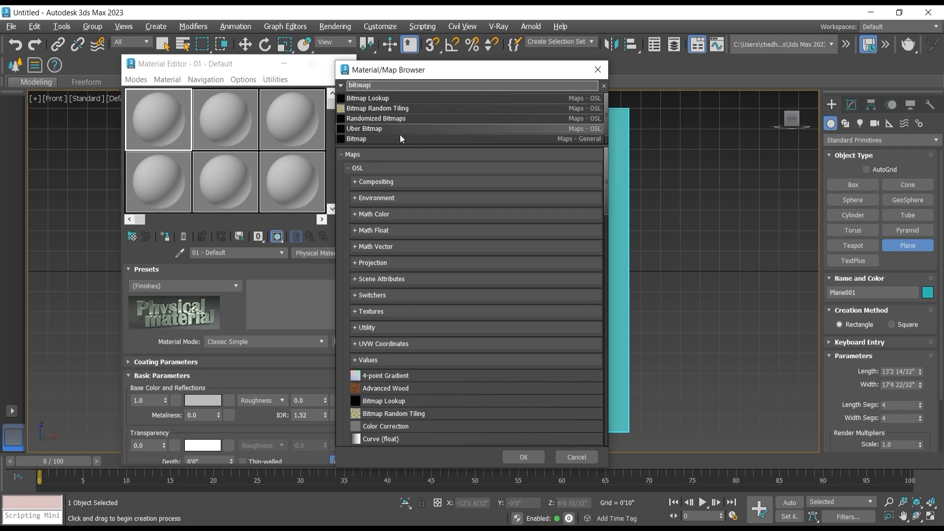
pyautogui.click(375, 139)
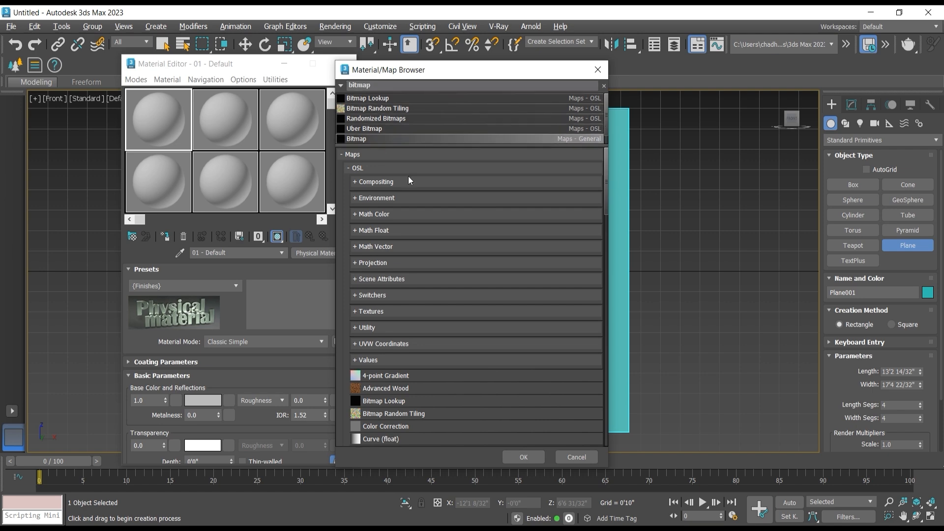
pyautogui.click(523, 456)
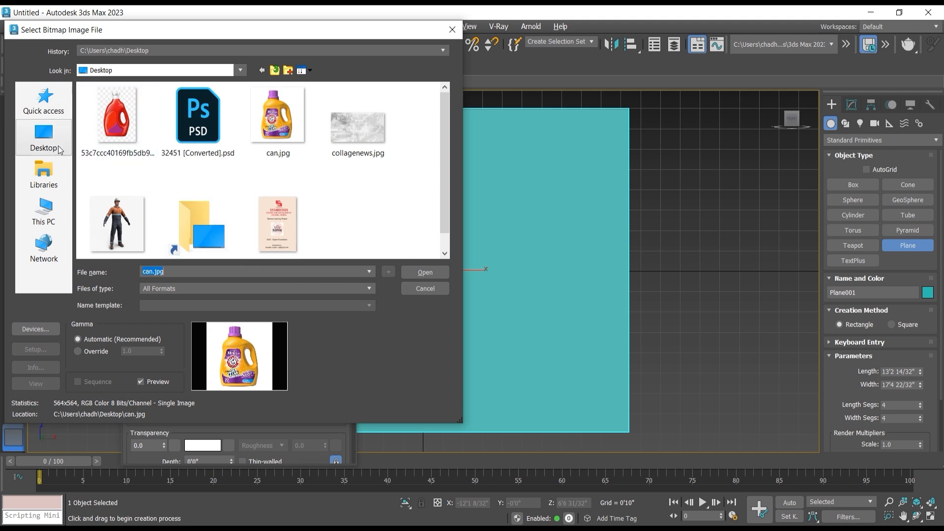
# Step: Load 2daeef645e3263f9d047e4ff3920a490.jpg from Youtube Channel\Detergent can\ref images on drive E: as the bitmap's image
pyautogui.click(55, 210)
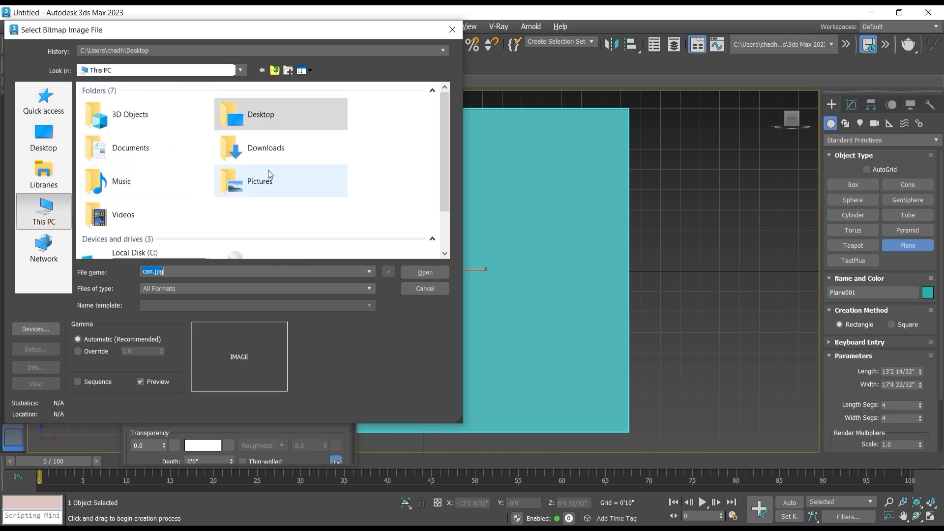
pyautogui.scroll(-3, 252, 206)
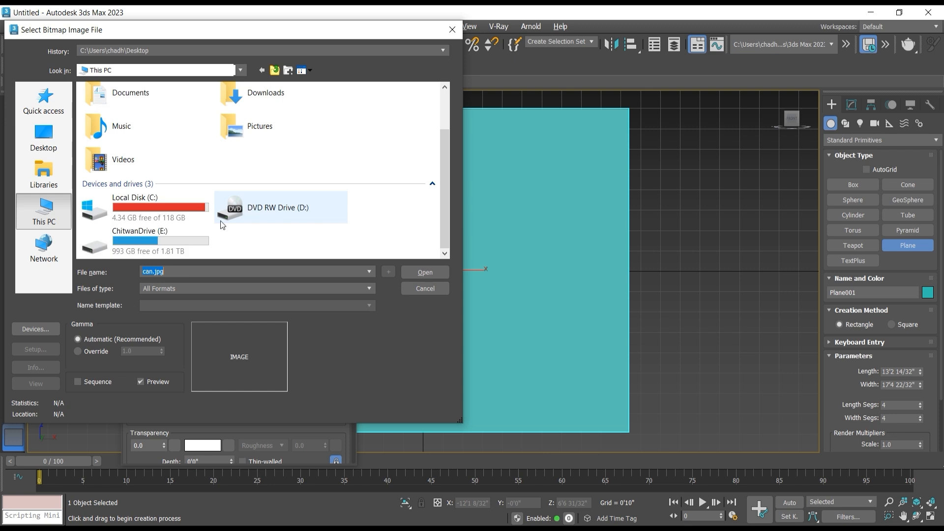
pyautogui.doubleClick(194, 239)
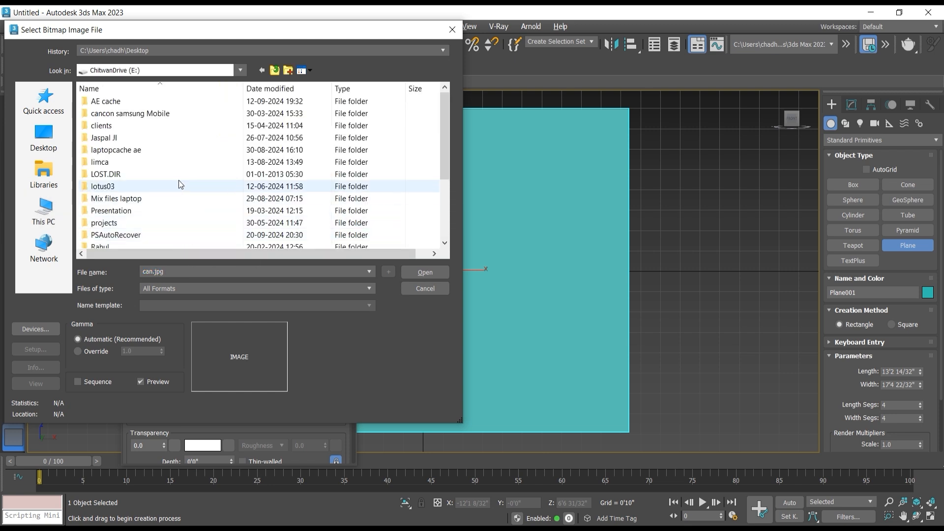
pyautogui.scroll(-1, 178, 180)
pyautogui.scroll(-2, 158, 195)
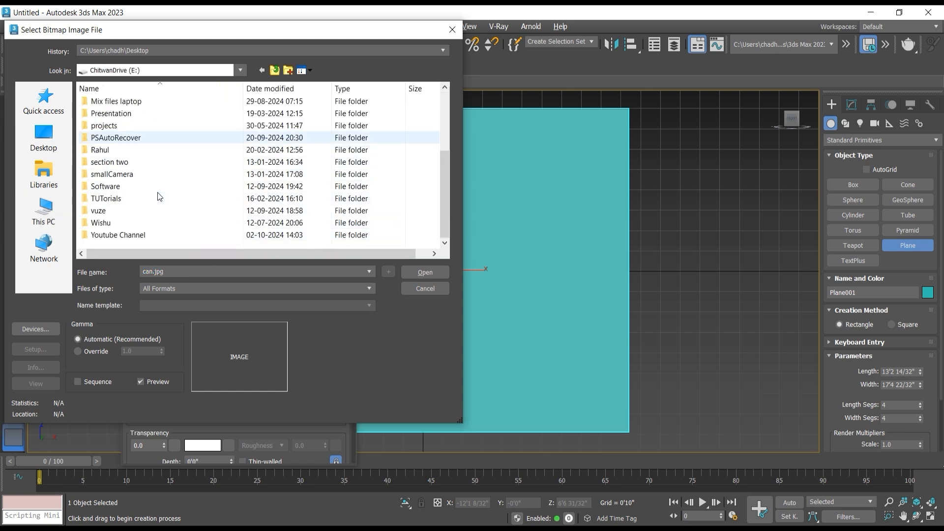
pyautogui.doubleClick(143, 235)
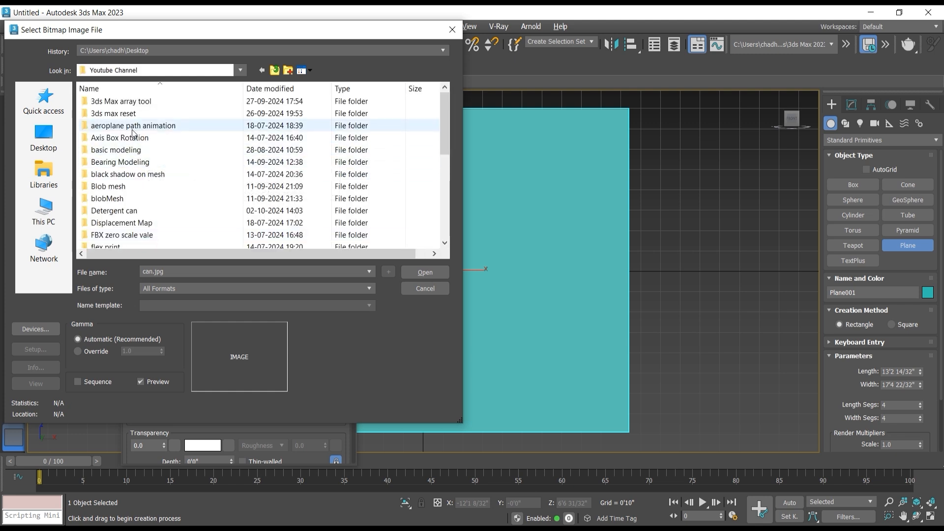
pyautogui.doubleClick(155, 212)
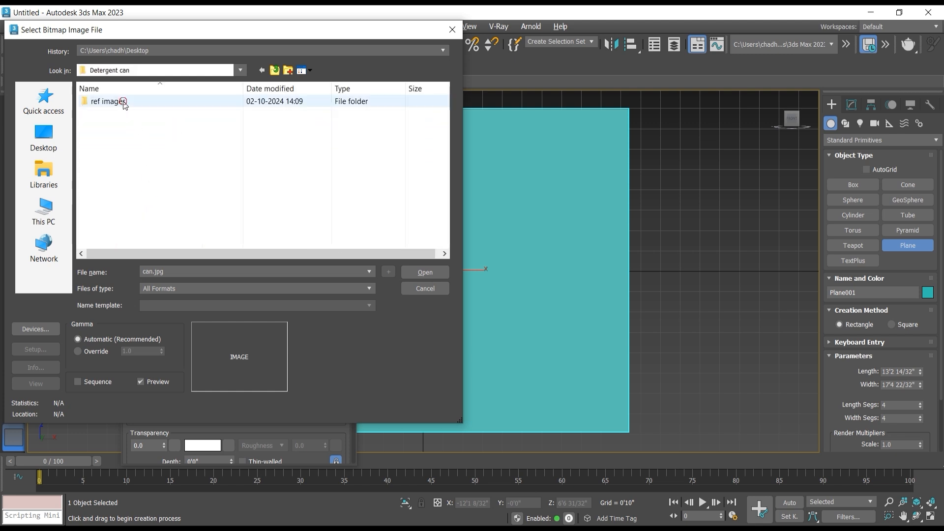
pyautogui.doubleClick(124, 102)
pyautogui.click(118, 116)
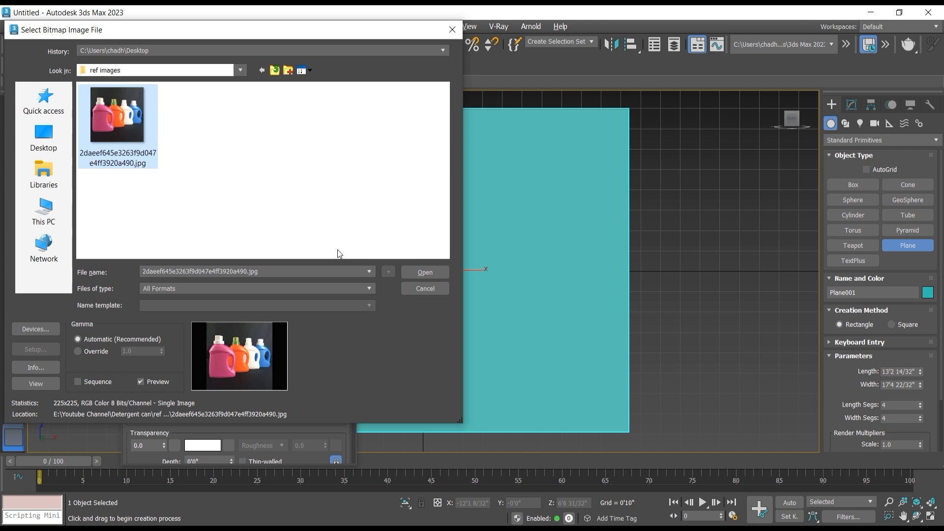
pyautogui.click(423, 271)
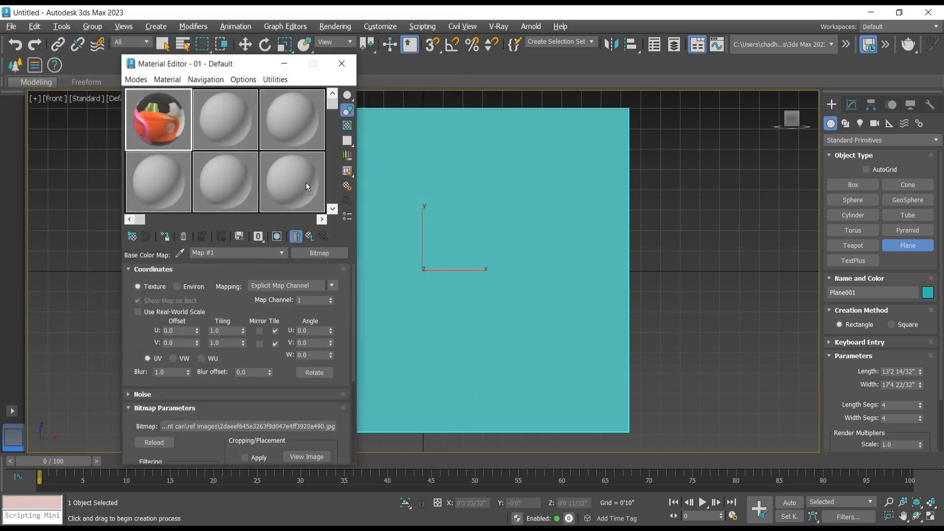
# Step: Assign the first sample material to the plane so the bottle reference is displayed, and move the Material Editor clear of the plane
pyautogui.moveTo(163, 126); pyautogui.dragTo(163, 125)
pyautogui.click(296, 237)
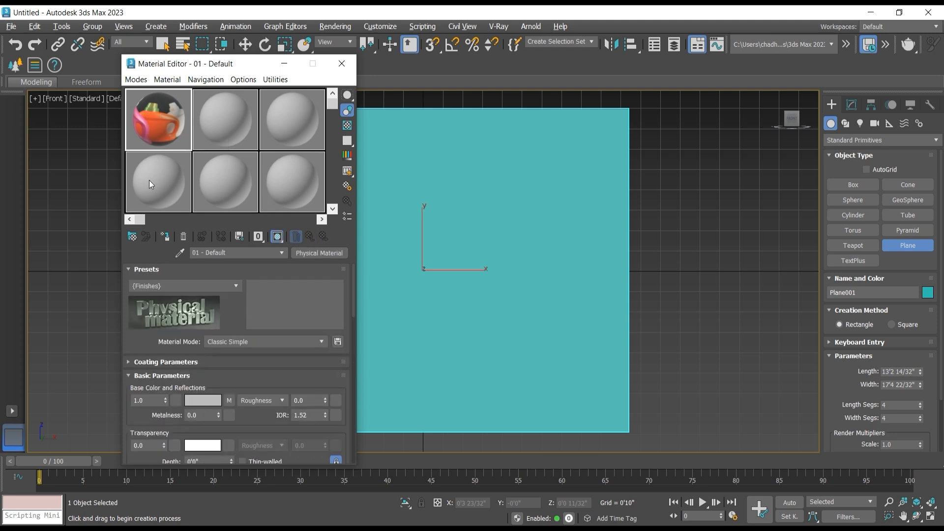
pyautogui.moveTo(150, 124); pyautogui.dragTo(434, 181)
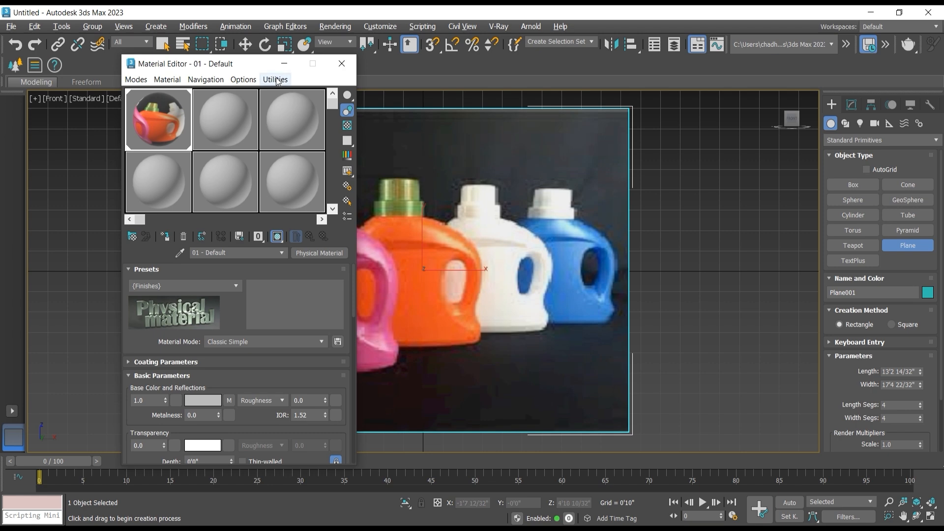
pyautogui.moveTo(244, 67); pyautogui.dragTo(123, 79)
pyautogui.moveTo(503, 197); pyautogui.dragTo(601, 197, button='middle')
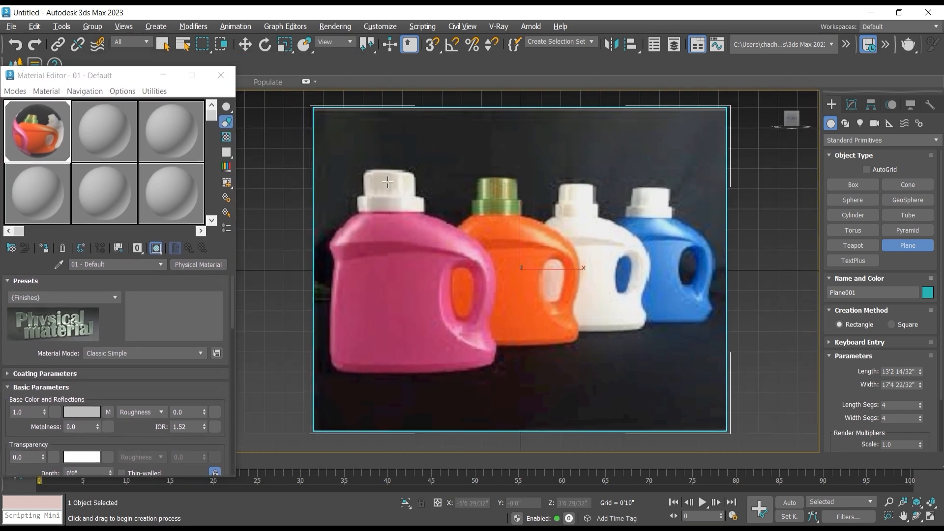
# Step: Add a UVW Map modifier to the reference plane
pyautogui.click(851, 104)
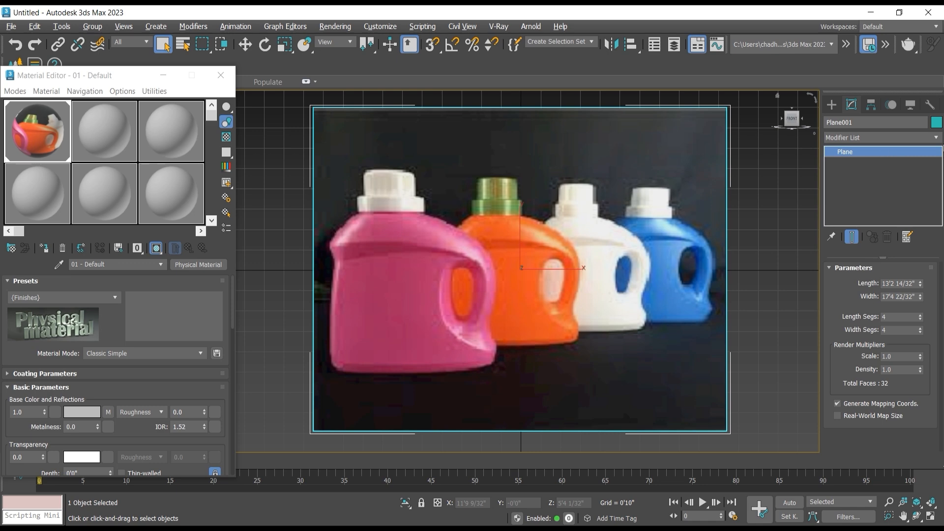
pyautogui.click(936, 138)
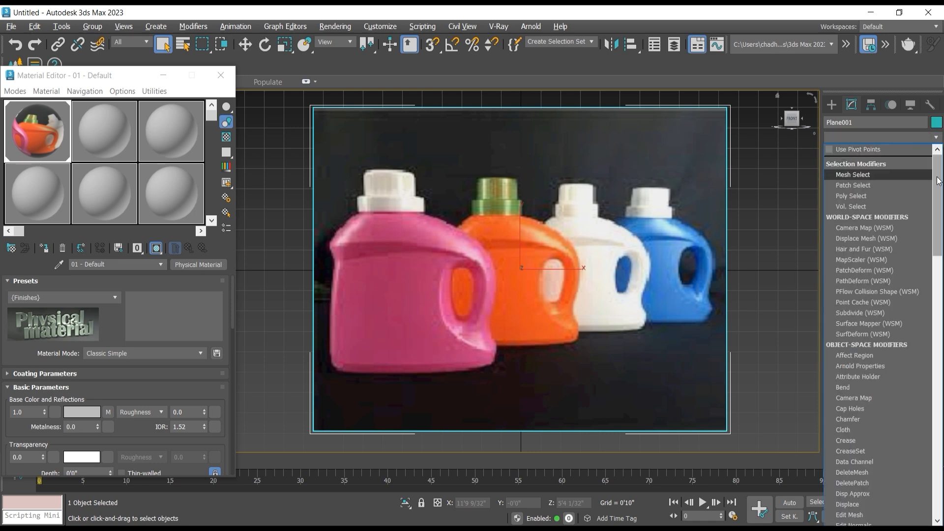
pyautogui.moveTo(938, 178); pyautogui.dragTo(933, 434)
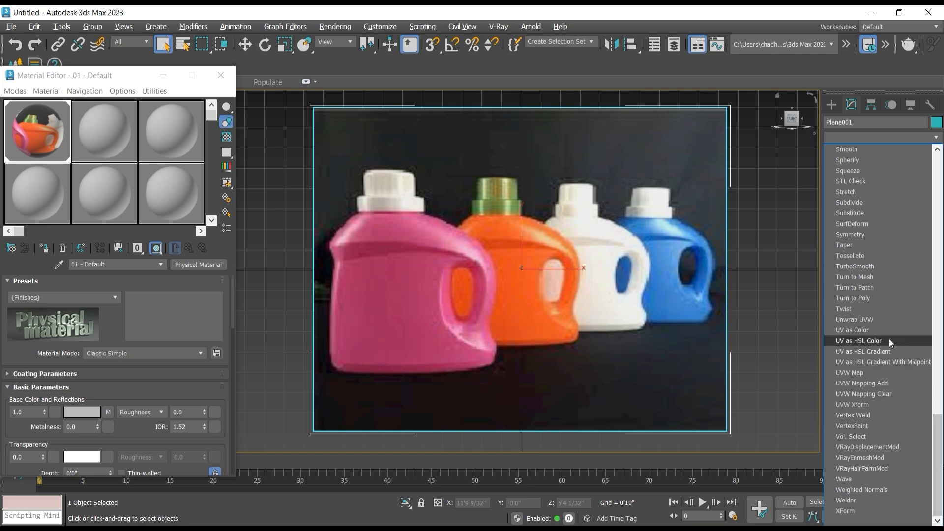
pyautogui.click(872, 372)
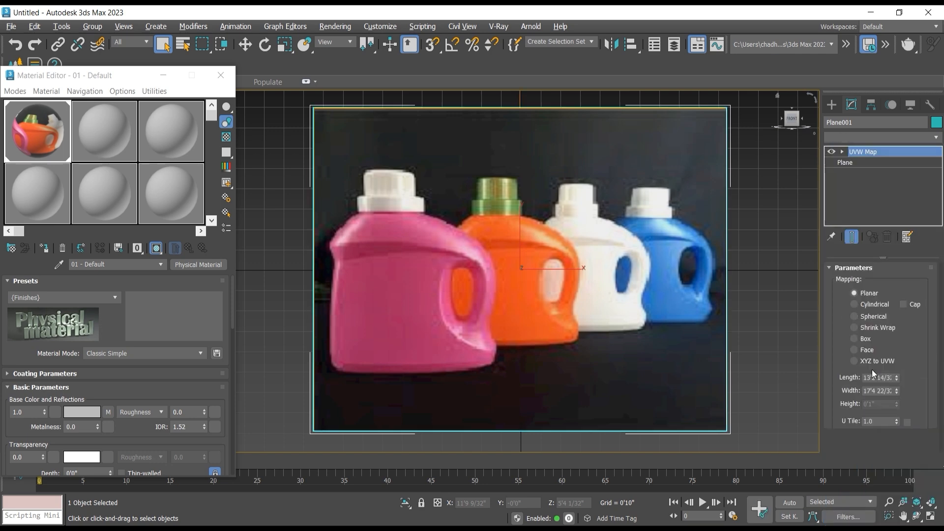
# Step: Bitmap-fit the planar mapping to 2daeef645e3263f9d047e4ff3920a490.jpg, and narrow the base plane's width to remove the repeated image edges
pyautogui.moveTo(846, 353); pyautogui.dragTo(838, 217)
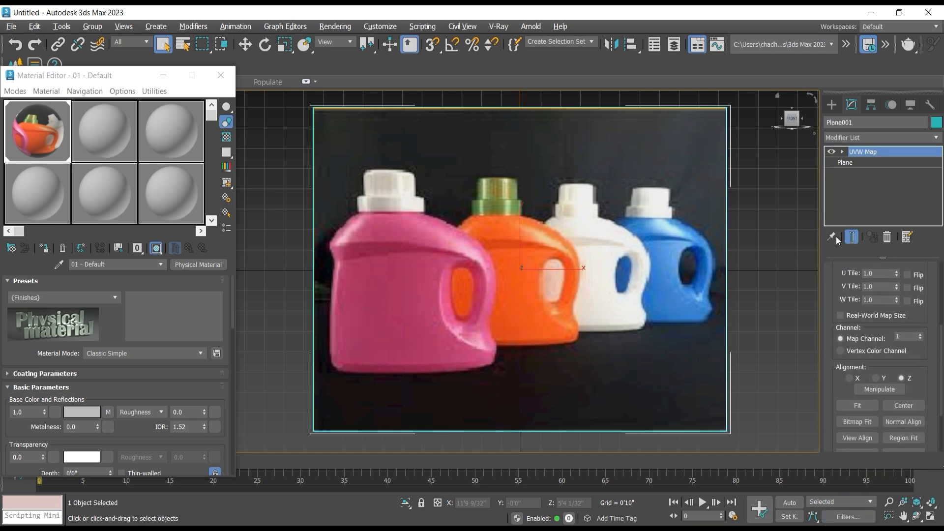
pyautogui.click(863, 423)
pyautogui.click(154, 157)
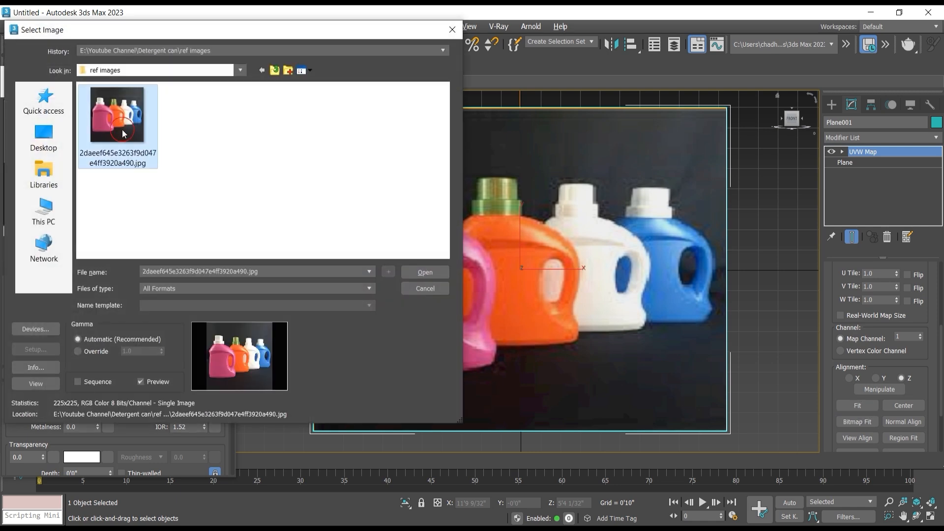
pyautogui.click(431, 275)
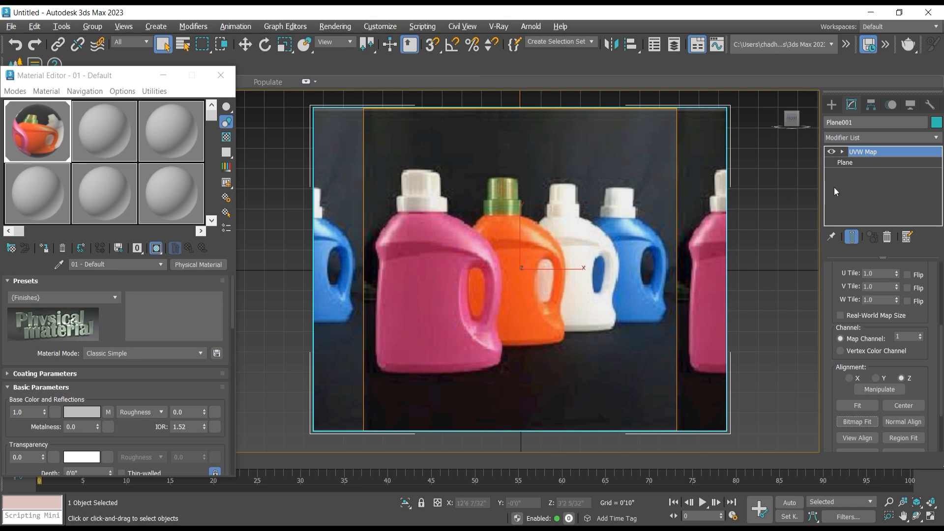
pyautogui.click(868, 164)
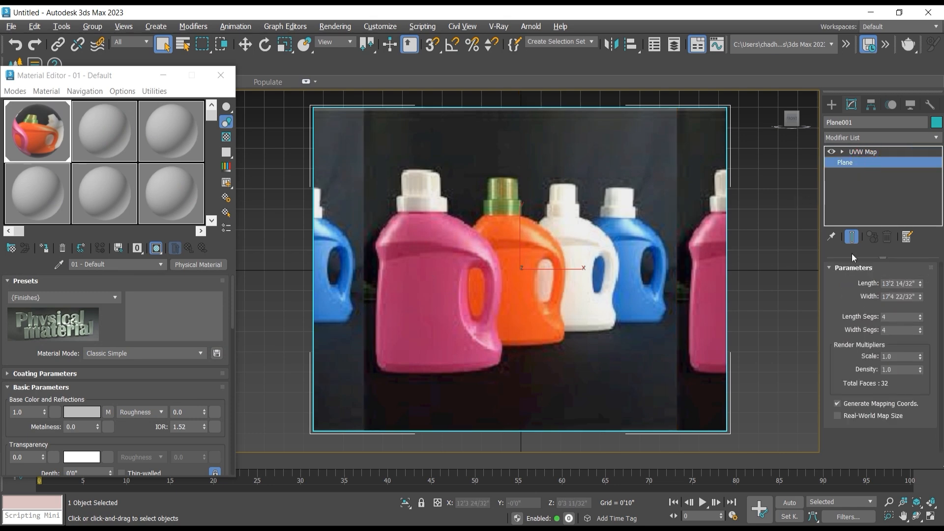
pyautogui.moveTo(924, 301); pyautogui.dragTo(929, 310)
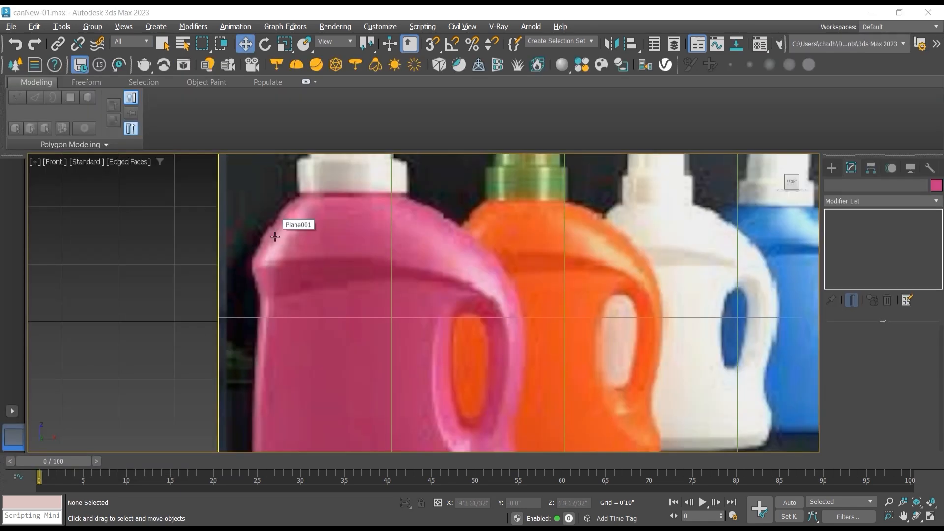
# Step: Freeze the reference plane through its object properties, with Show Frozen in Gray turned off
pyautogui.moveTo(414, 268); pyautogui.dragTo(433, 262, button='middle')
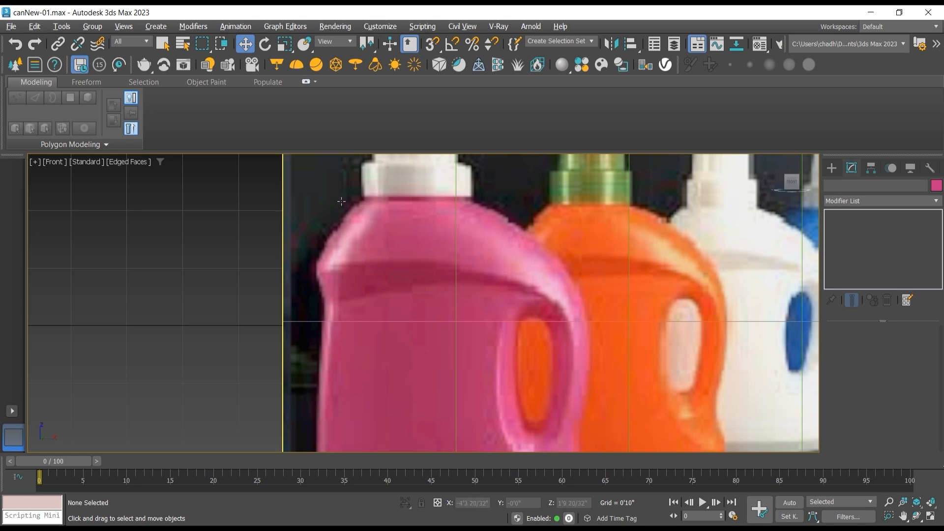
pyautogui.moveTo(345, 199); pyautogui.dragTo(366, 205)
pyautogui.rightClick(366, 205)
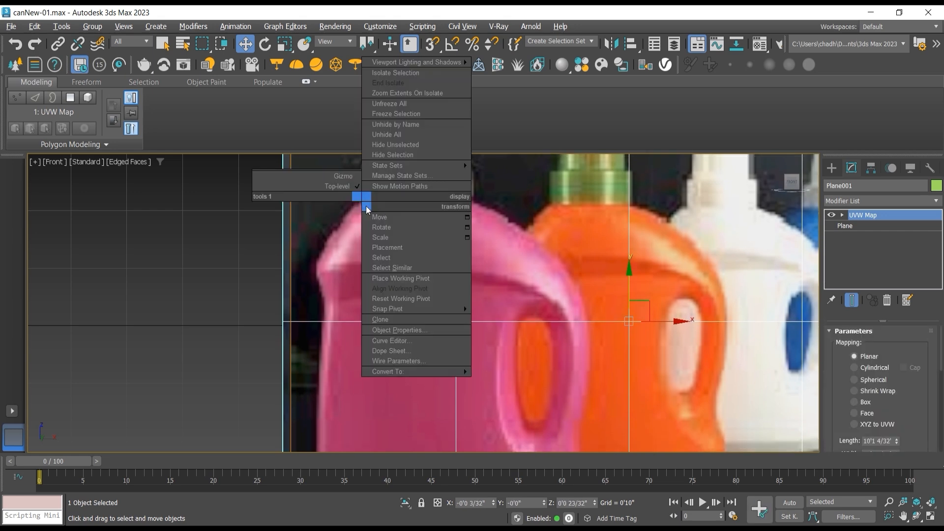
pyautogui.click(429, 330)
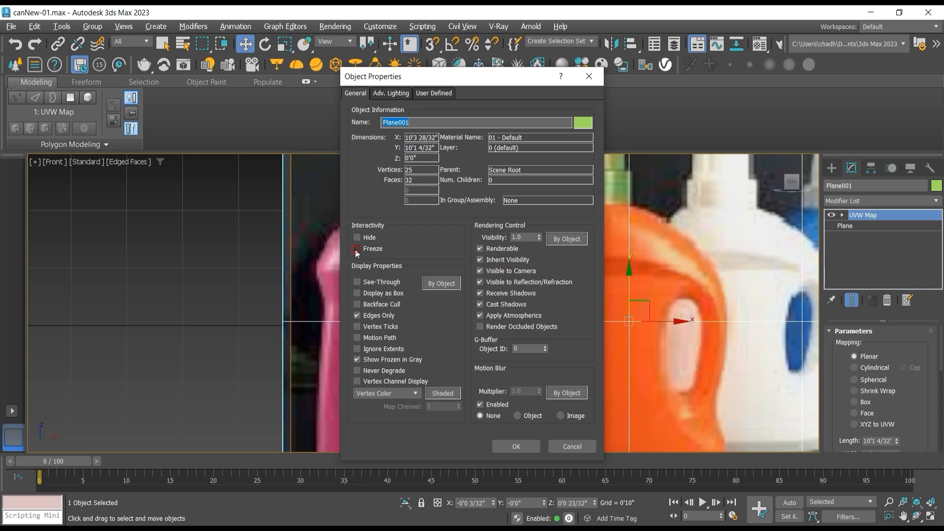
pyautogui.click(356, 248)
pyautogui.click(357, 360)
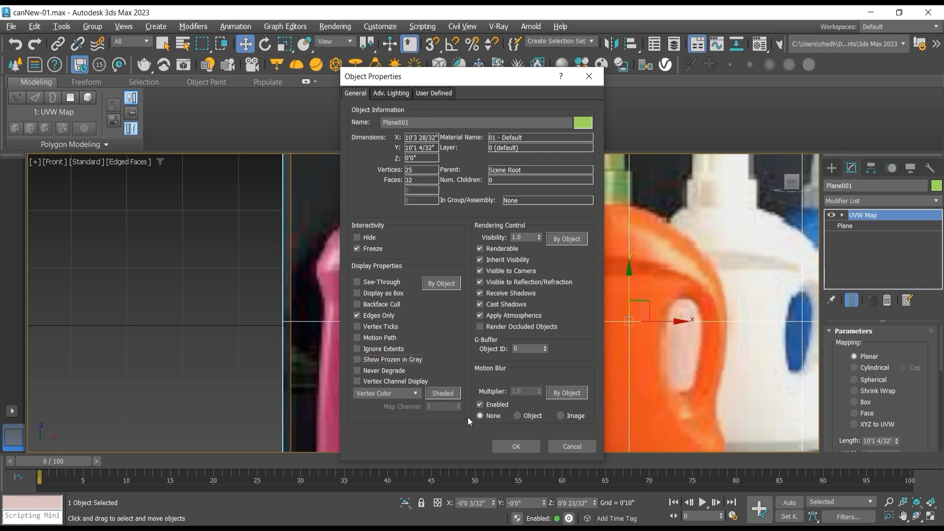
pyautogui.click(519, 446)
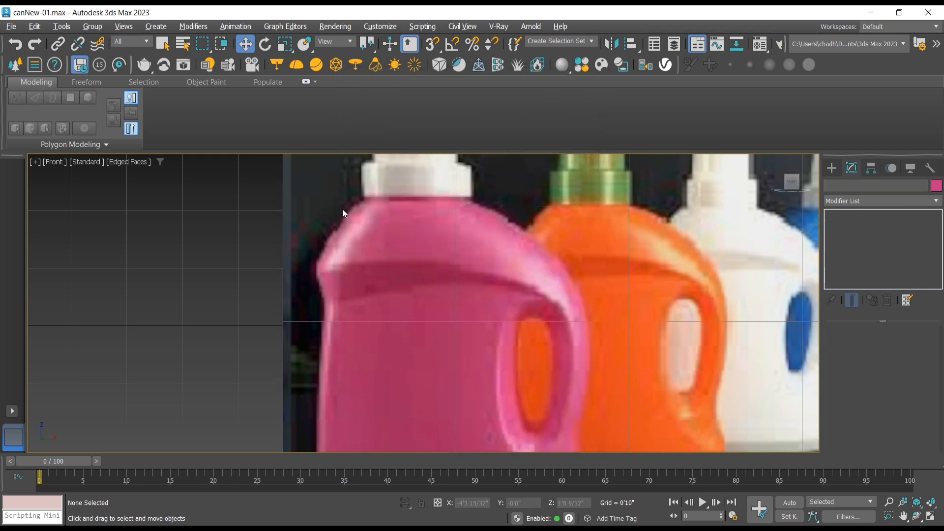
# Step: Create a box about 1'4" long, 2'9" wide and 11 1/2" high over the pink bottle's shoulder in the Front view
pyautogui.click(831, 167)
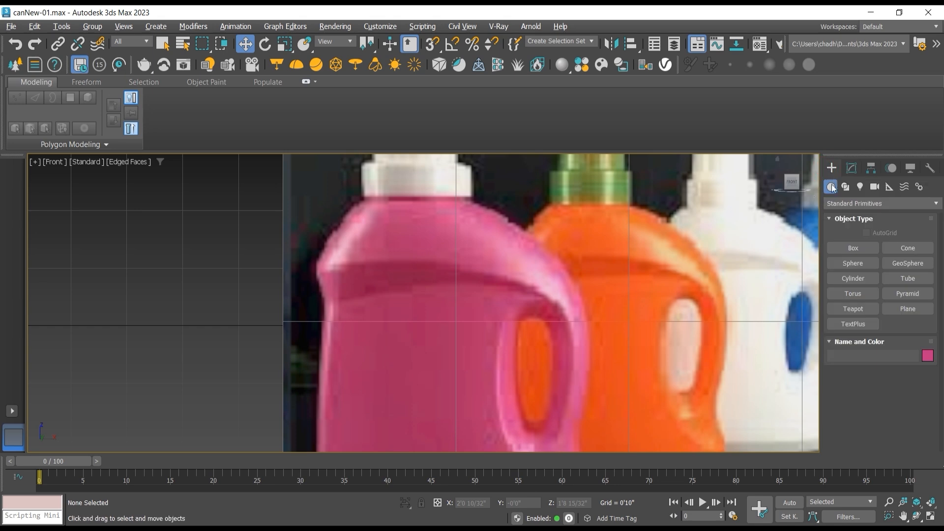
pyautogui.click(865, 249)
pyautogui.moveTo(388, 220); pyautogui.dragTo(339, 208, button='middle')
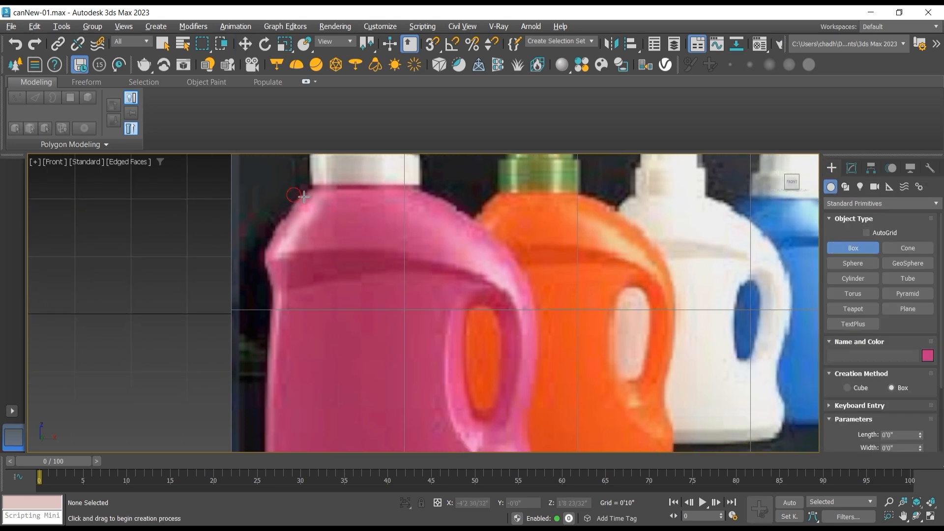
pyautogui.moveTo(293, 194); pyautogui.dragTo(480, 287)
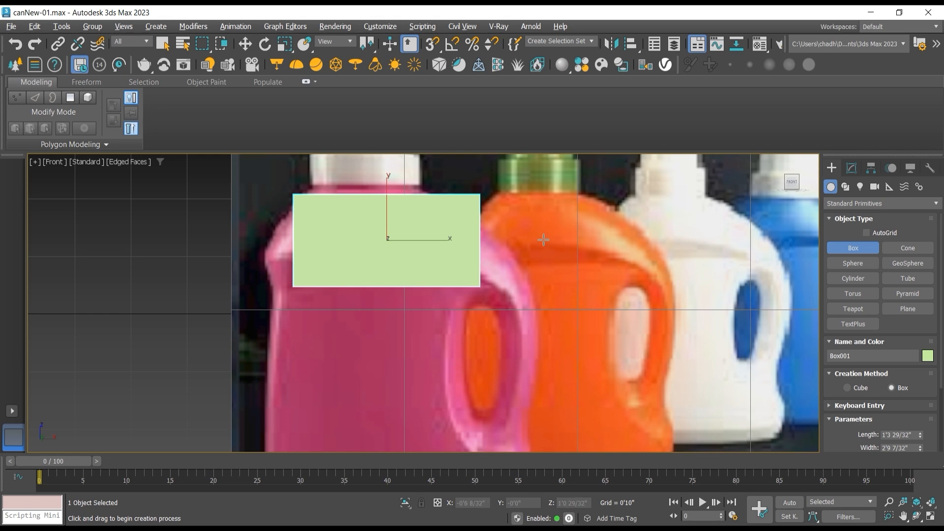
# Step: Increase the box's height to about 1'5 20/32" while checking its depth in the Top view
pyautogui.press('t')
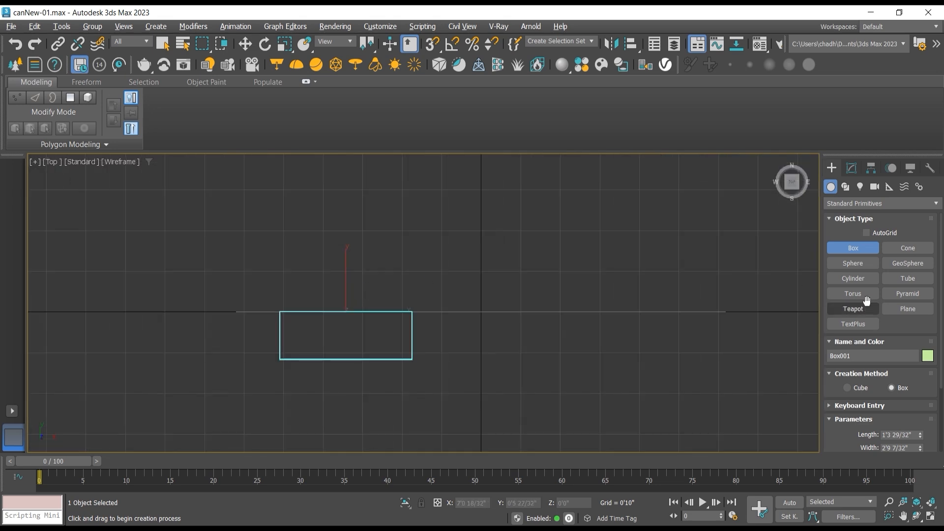
pyautogui.click(852, 170)
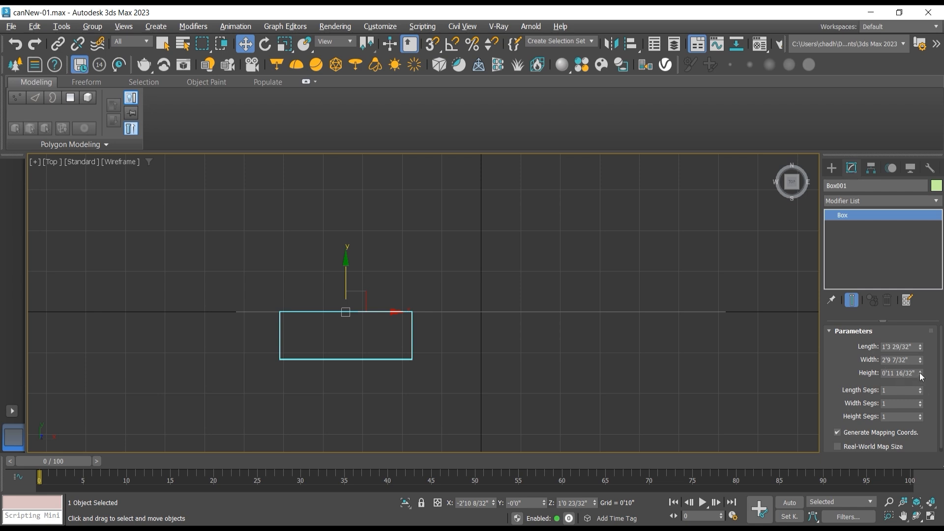
pyautogui.moveTo(921, 350); pyautogui.dragTo(923, 335)
pyautogui.moveTo(921, 359)
pyautogui.mouseDown()
pyautogui.moveTo(921, 347)
pyautogui.moveTo(921, 373)
pyautogui.moveTo(920, 348)
pyautogui.mouseUp()
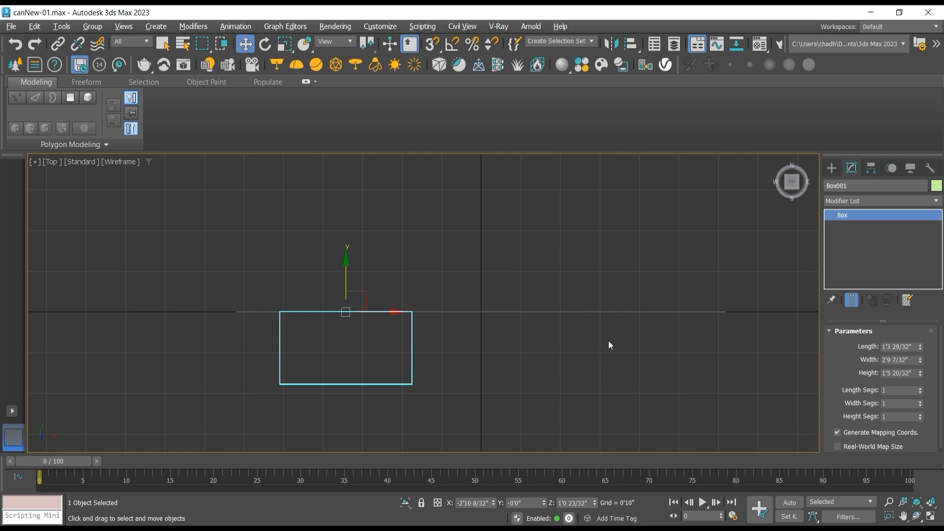
# Step: Divide the box into 2 length segments, 4 width segments and 2 height segments
pyautogui.press('f')
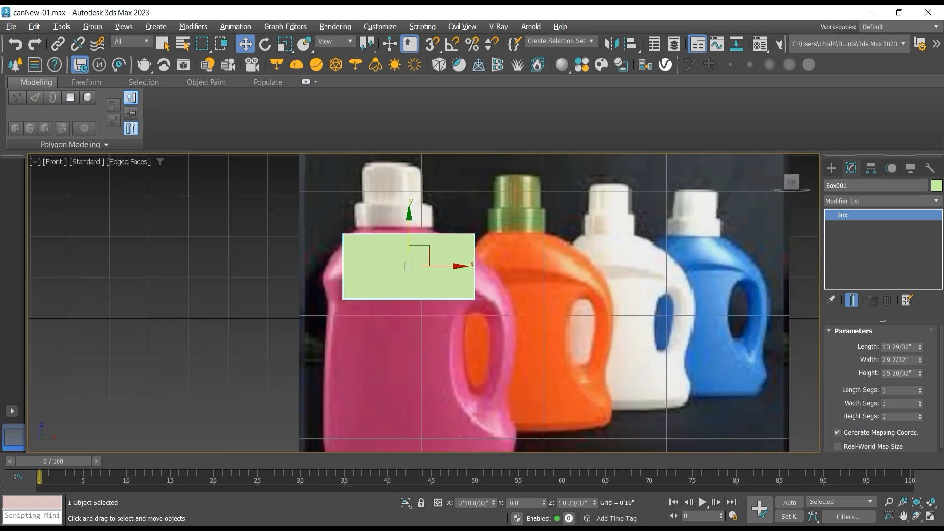
pyautogui.click(916, 515)
pyautogui.moveTo(457, 331); pyautogui.dragTo(502, 364)
pyautogui.press('f')
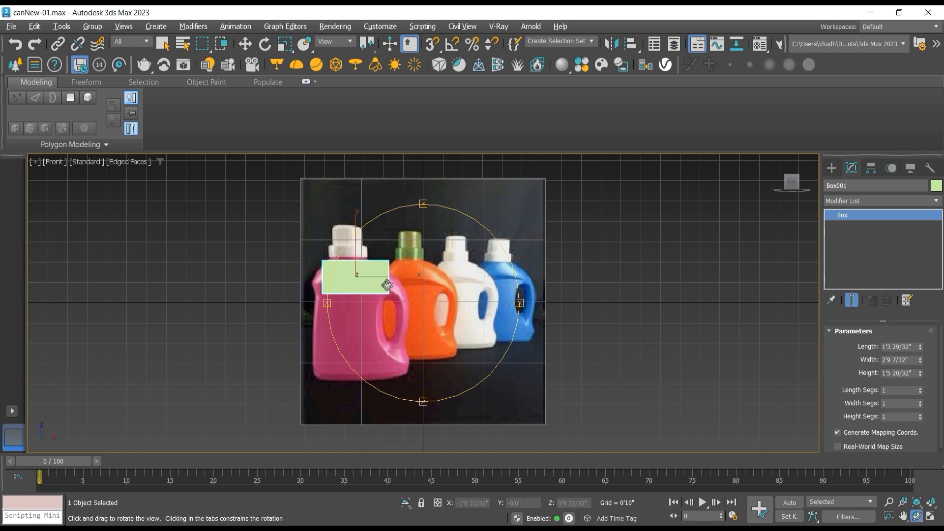
pyautogui.scroll(3, 387, 285)
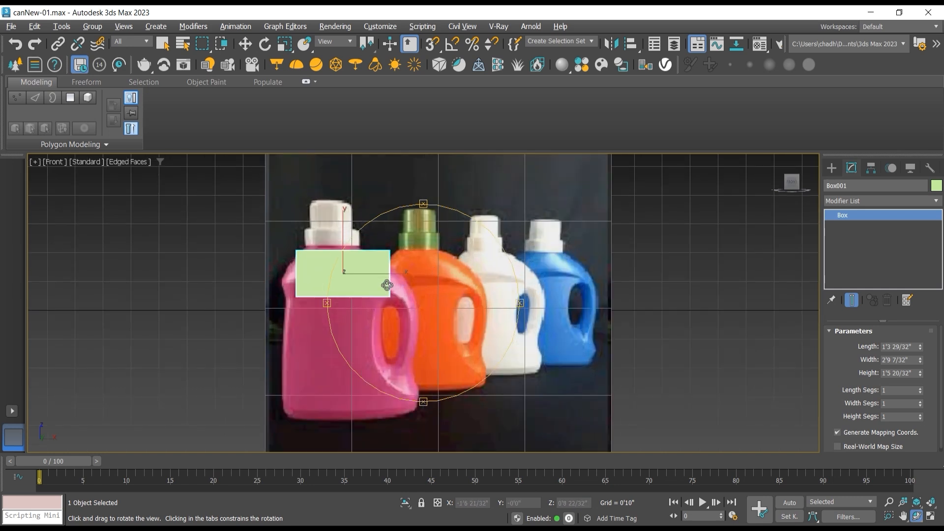
pyautogui.click(920, 402)
pyautogui.click(921, 401)
pyautogui.moveTo(444, 306); pyautogui.dragTo(511, 339)
pyautogui.click(921, 416)
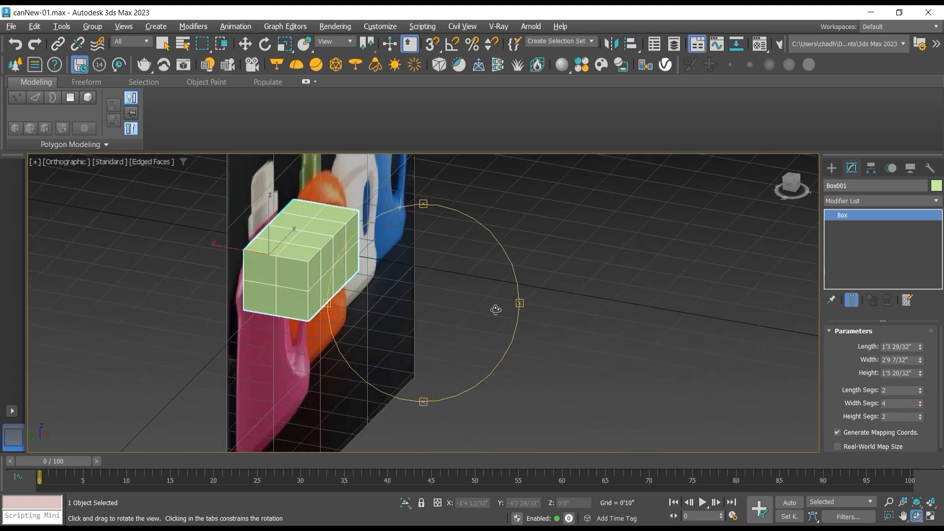
# Step: Convert the box to an Editable Poly in the Front view
pyautogui.press('f')
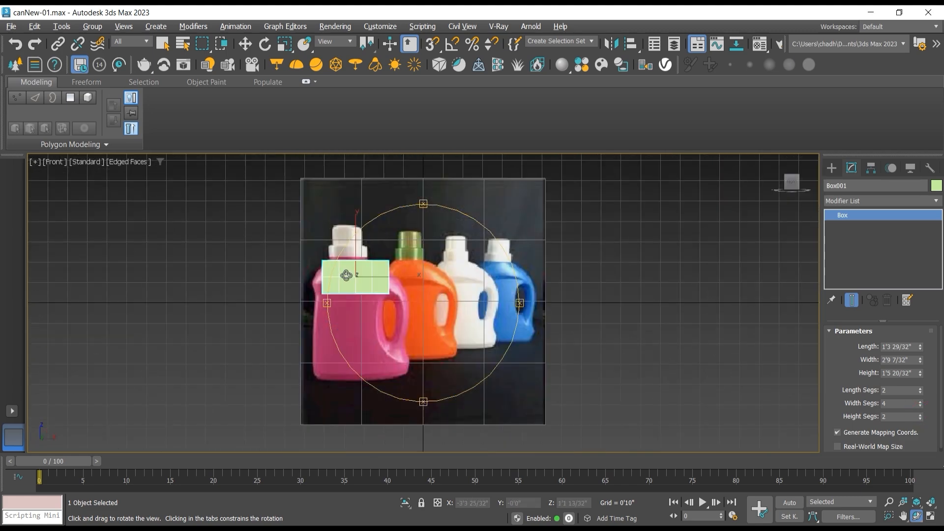
pyautogui.scroll(4, 376, 280)
pyautogui.press('w')
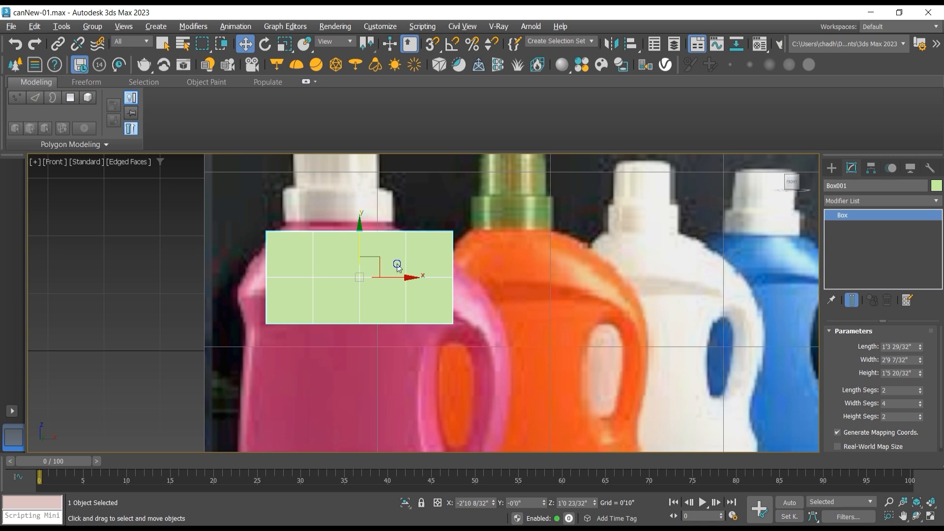
pyautogui.rightClick(394, 263)
pyautogui.moveTo(492, 429)
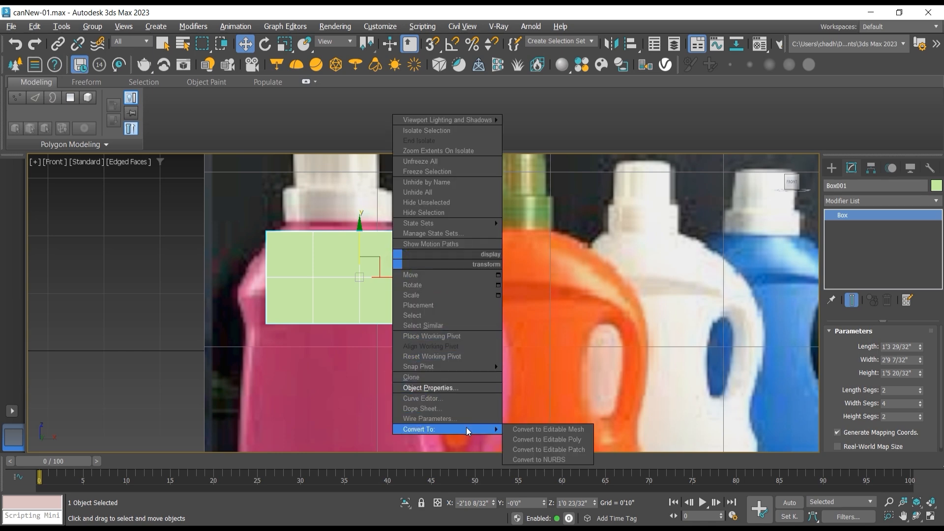
pyautogui.click(546, 439)
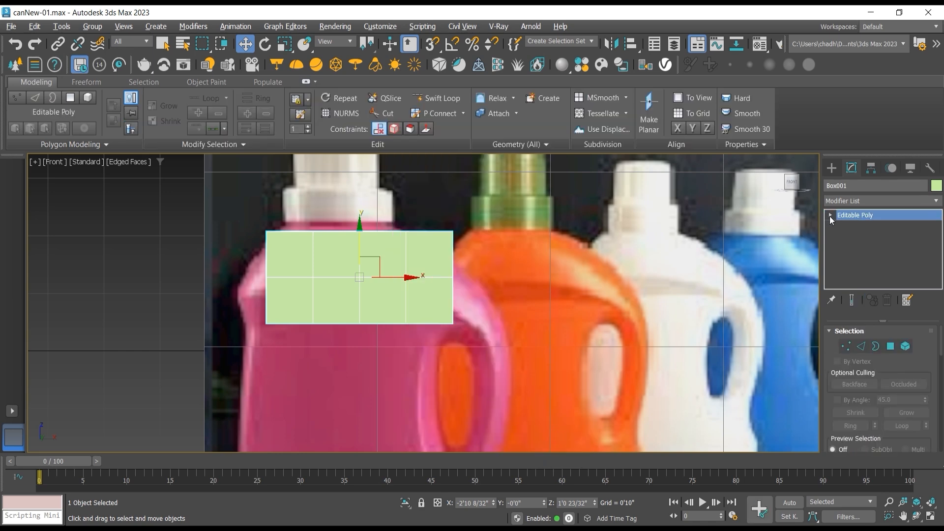
# Step: Raise the box's top row of vertices about 27/32", and shift its top-left corner vertices inward to the left edge of the pink bottle's cap
pyautogui.click(830, 216)
pyautogui.click(851, 226)
pyautogui.scroll(4, 338, 235)
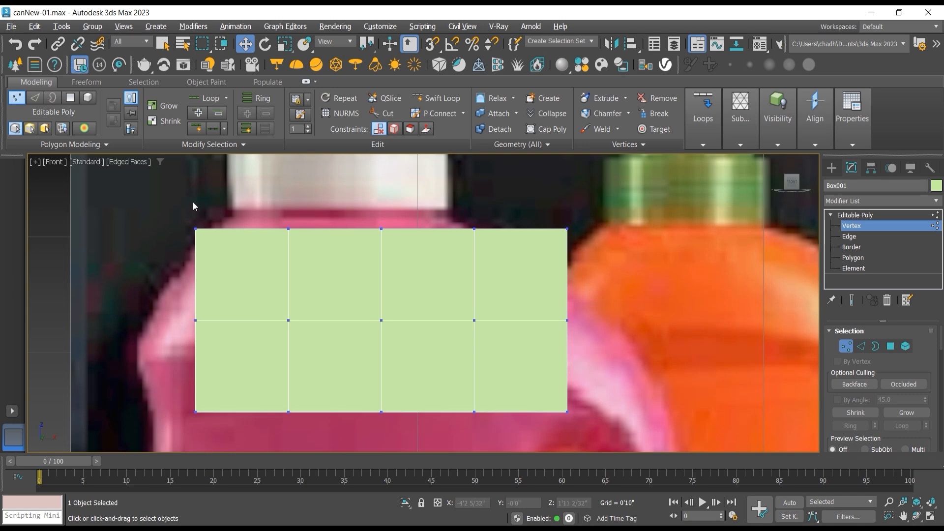
pyautogui.moveTo(187, 216); pyautogui.dragTo(611, 258)
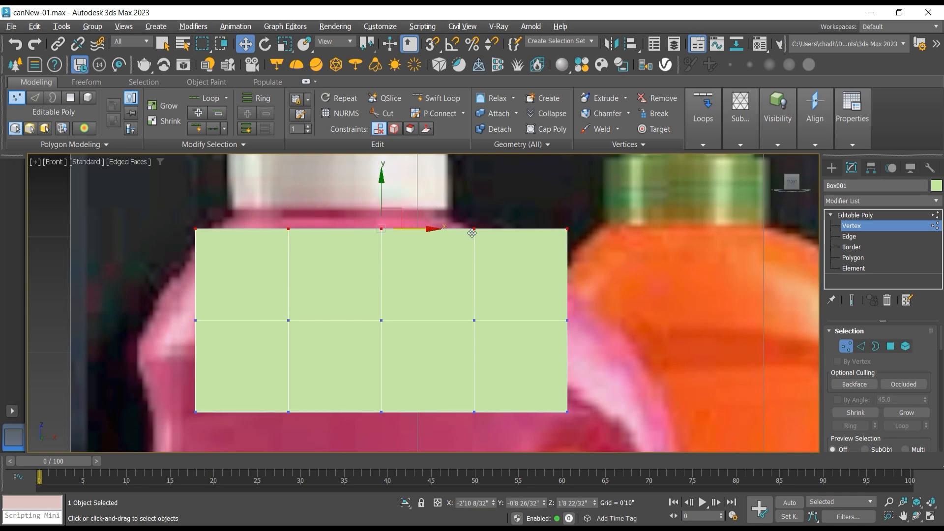
pyautogui.moveTo(379, 207); pyautogui.dragTo(378, 196)
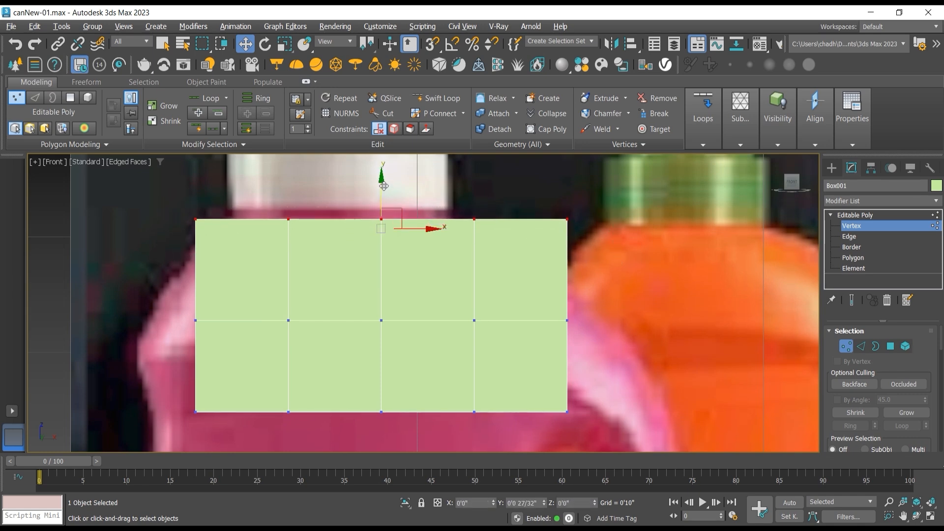
pyautogui.moveTo(146, 217); pyautogui.dragTo(265, 229)
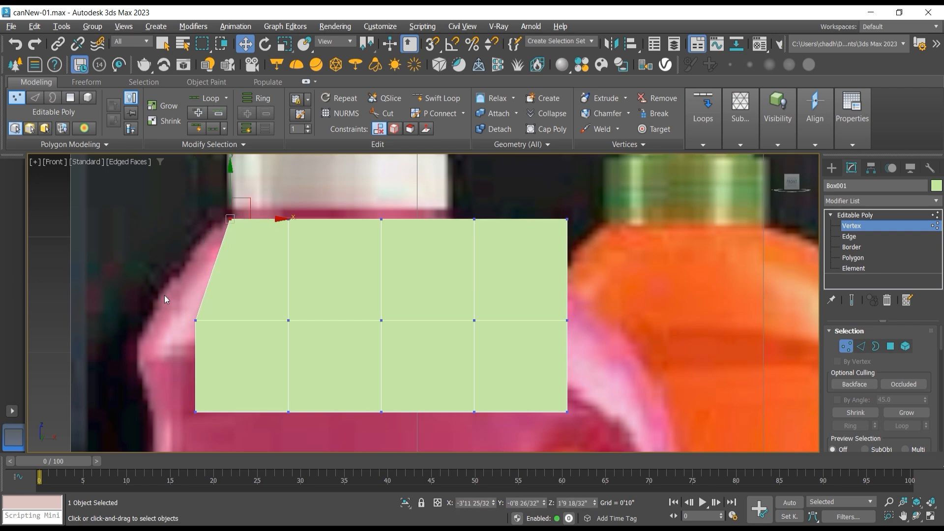
# Step: Raise the middle row of vertices about 2 9/32" and move its left end vertices outward to the pink bottle's shoulder outline
pyautogui.moveTo(567, 348); pyautogui.dragTo(566, 345)
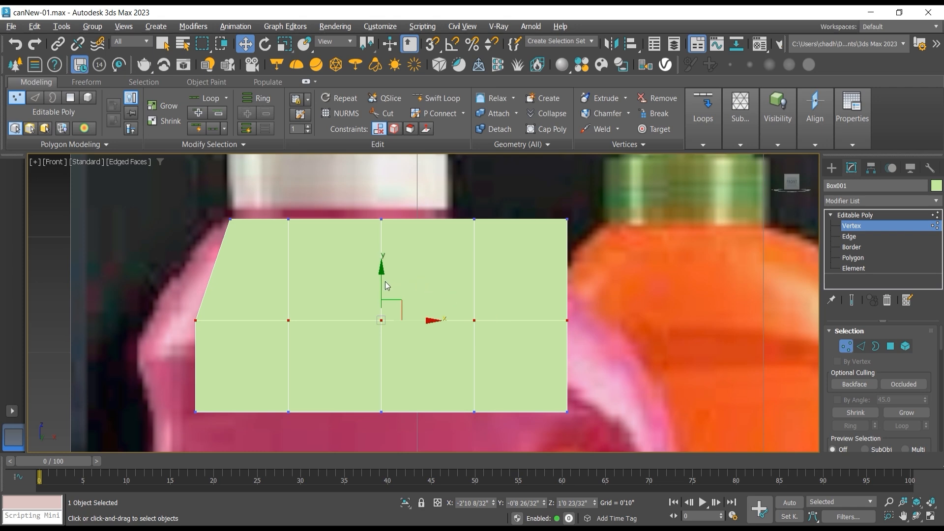
pyautogui.moveTo(382, 282); pyautogui.dragTo(212, 256)
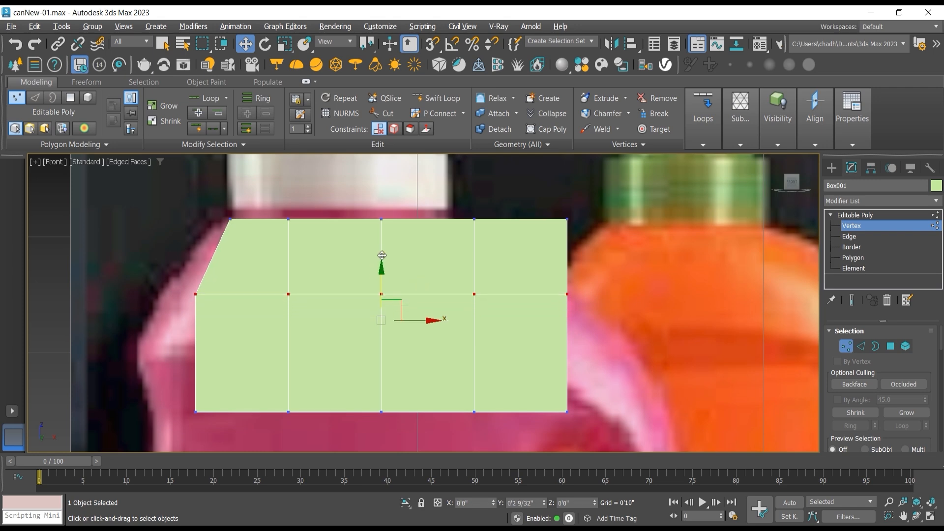
pyautogui.moveTo(130, 264); pyautogui.dragTo(188, 292)
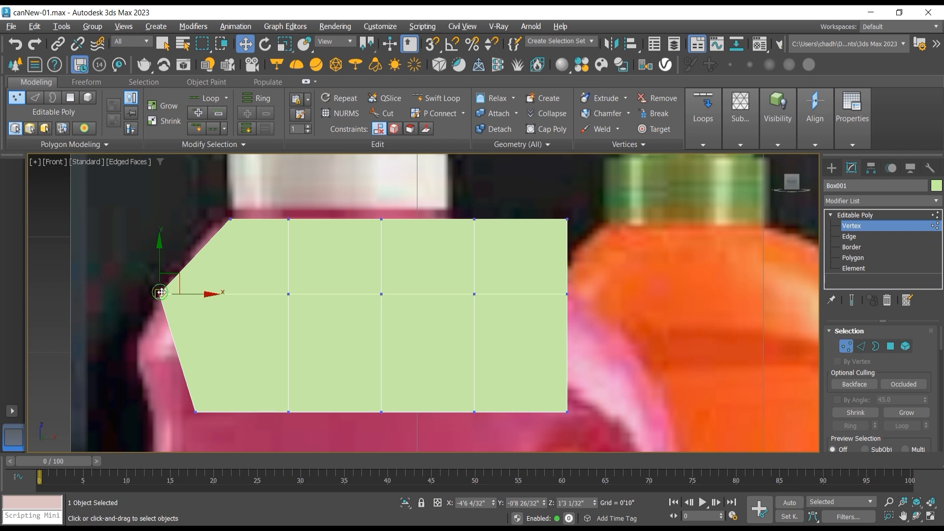
pyautogui.moveTo(160, 292); pyautogui.dragTo(201, 271, button='middle')
# Step: Raise the bottom row of vertices to about Z 0'9 21/32" and move its left end vertices outward to the pink bottle's edge
pyautogui.moveTo(168, 322); pyautogui.dragTo(172, 305, button='middle')
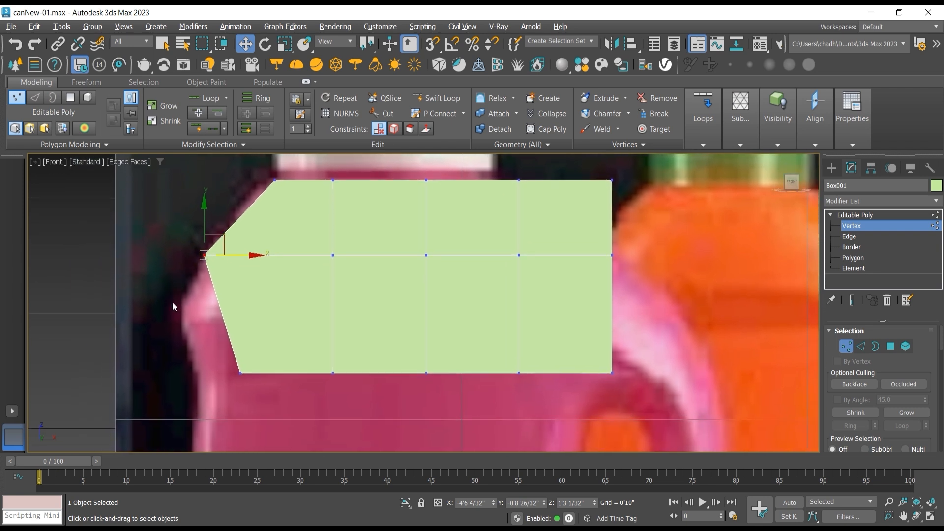
pyautogui.moveTo(172, 305); pyautogui.dragTo(650, 394)
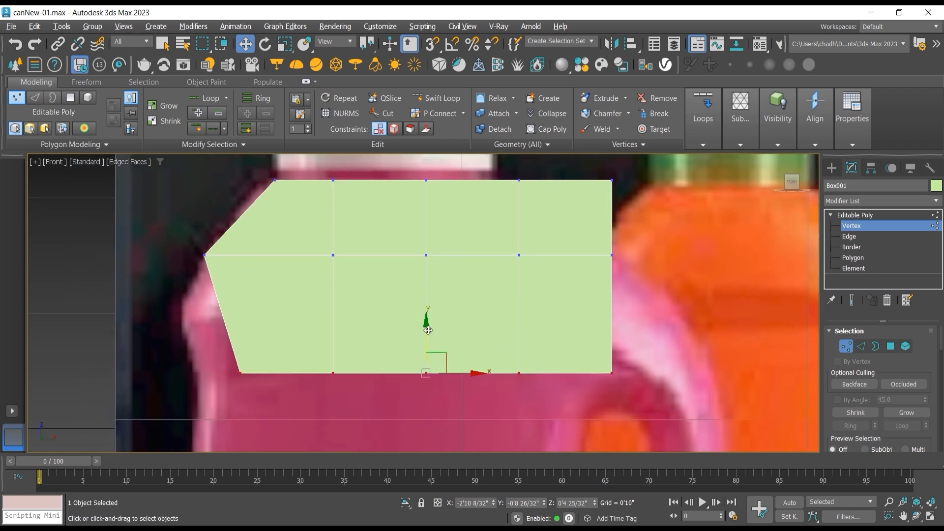
pyautogui.moveTo(424, 327); pyautogui.dragTo(425, 274)
pyautogui.moveTo(185, 308); pyautogui.dragTo(215, 317)
# Step: Align the vertex column right of centre with the cap's right edge at about X -2'4 12/32", starting with its top vertices
pyautogui.moveTo(620, 310); pyautogui.dragTo(488, 325, button='middle')
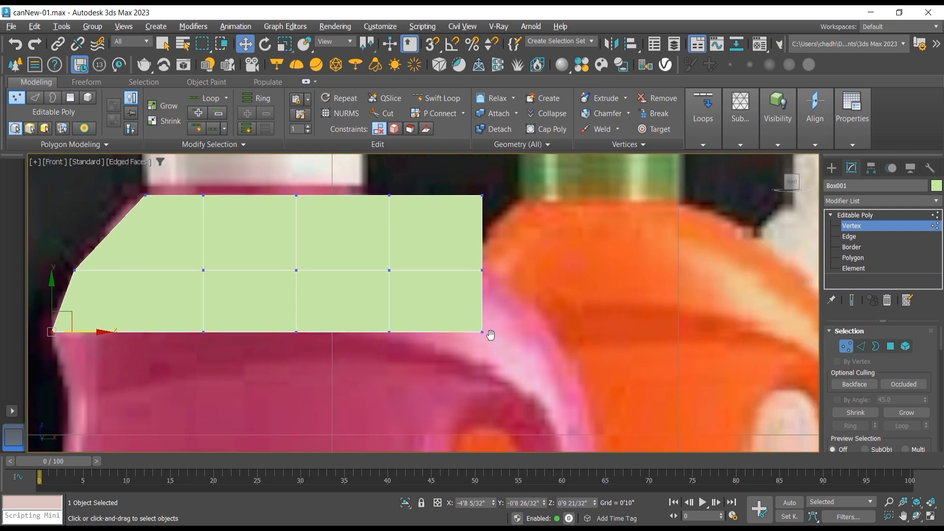
pyautogui.moveTo(369, 184); pyautogui.dragTo(391, 196)
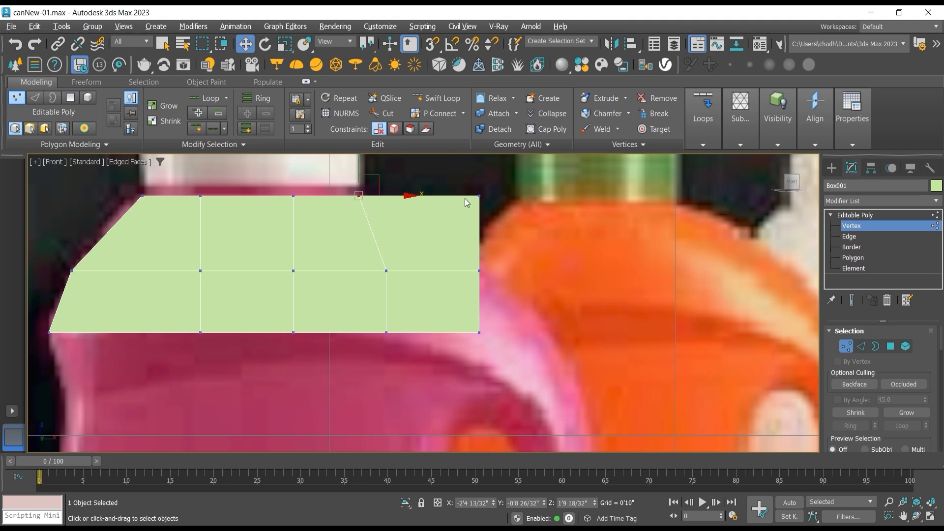
pyautogui.moveTo(342, 179); pyautogui.dragTo(415, 350)
pyautogui.moveTo(351, 256); pyautogui.dragTo(420, 355)
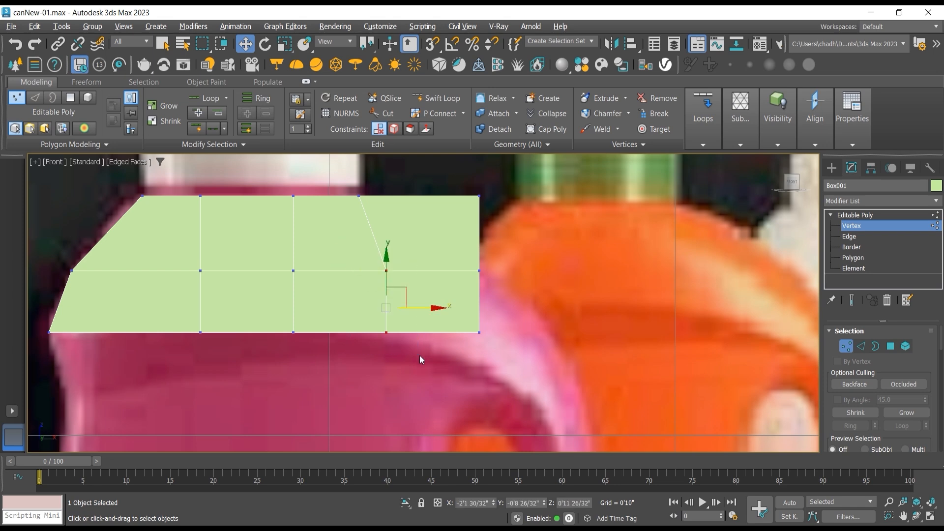
pyautogui.moveTo(428, 308); pyautogui.dragTo(401, 308)
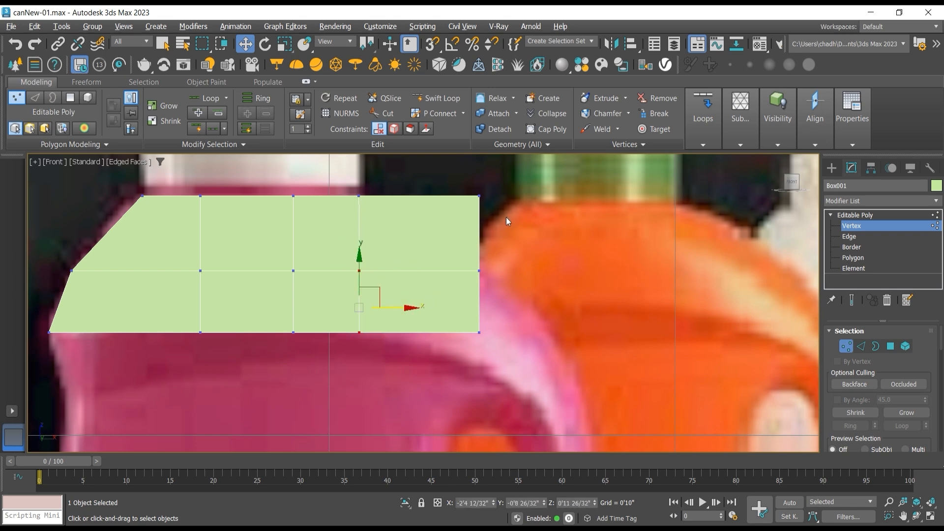
# Step: Fit the mesh's right end vertices in all three rows to the pink bottle's sloping right shoulder
pyautogui.click(479, 197)
pyautogui.moveTo(501, 176); pyautogui.dragTo(443, 198)
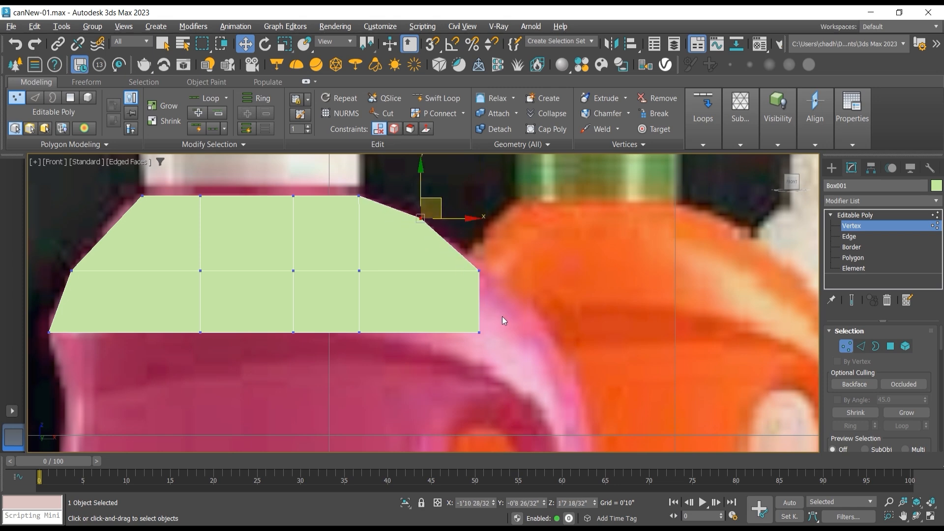
pyautogui.moveTo(503, 317); pyautogui.dragTo(448, 350)
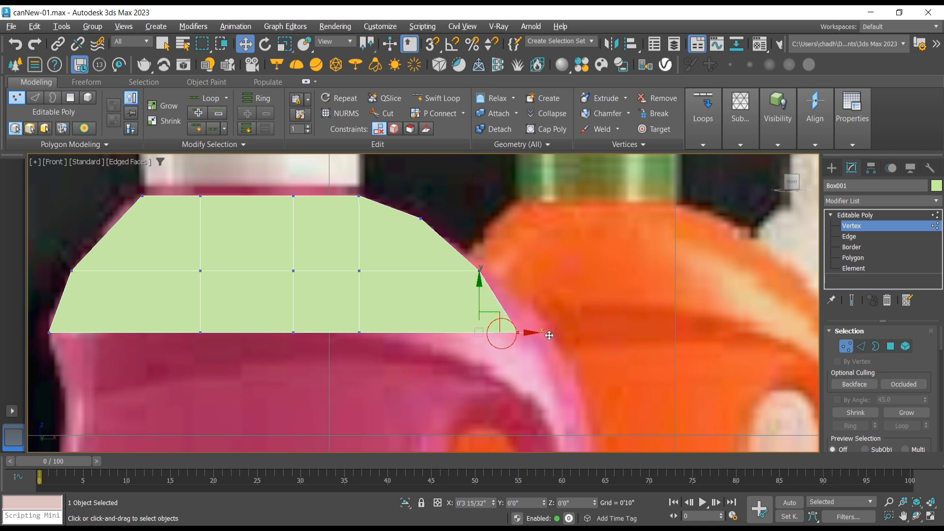
pyautogui.moveTo(500, 331); pyautogui.dragTo(569, 336)
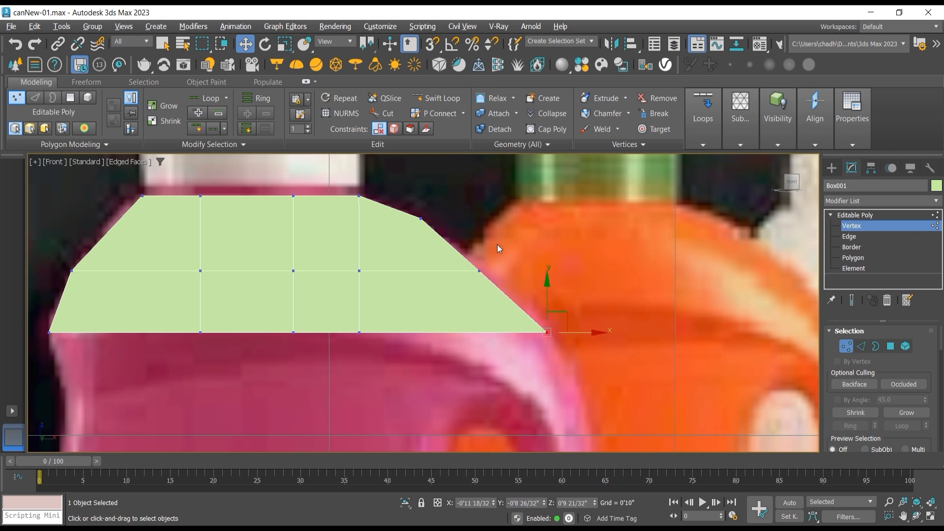
pyautogui.moveTo(497, 244); pyautogui.dragTo(515, 267)
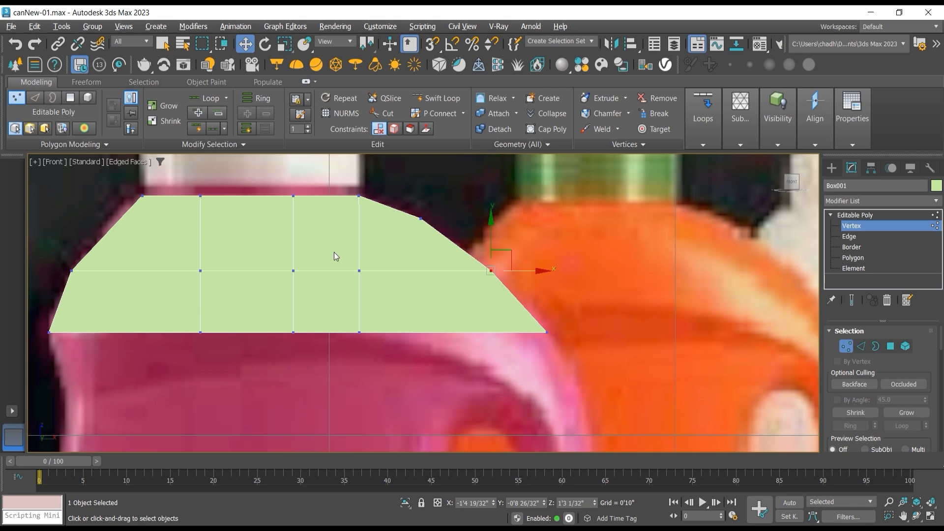
# Step: Spread the lower two rows' inner vertices outward on both sides of the centre column, and lower the right inner bottom vertices about 7/32"
pyautogui.moveTo(335, 252); pyautogui.dragTo(423, 271)
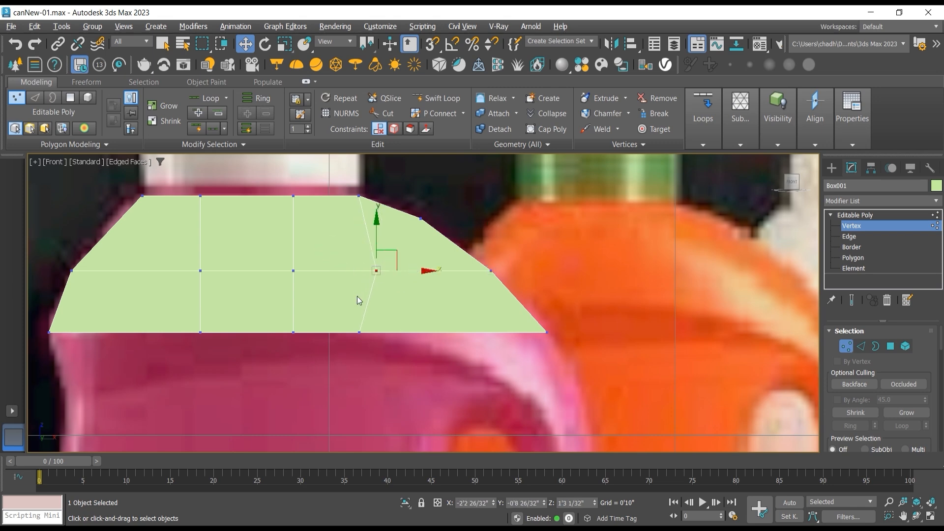
pyautogui.moveTo(398, 343); pyautogui.dragTo(428, 330)
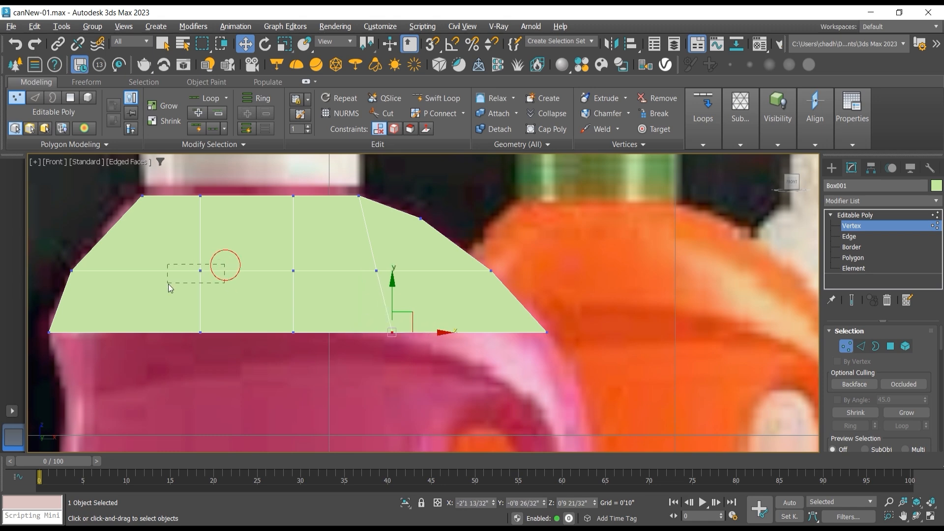
pyautogui.moveTo(169, 284); pyautogui.dragTo(167, 284)
pyautogui.moveTo(226, 272); pyautogui.dragTo(206, 273)
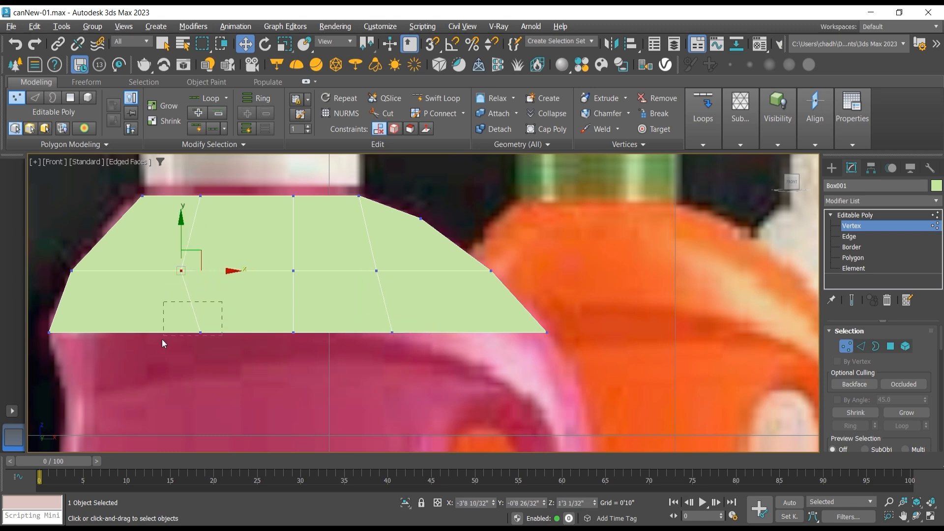
pyautogui.moveTo(163, 340); pyautogui.dragTo(163, 339)
pyautogui.moveTo(224, 333); pyautogui.dragTo(184, 332)
pyautogui.moveTo(385, 320); pyautogui.dragTo(415, 346)
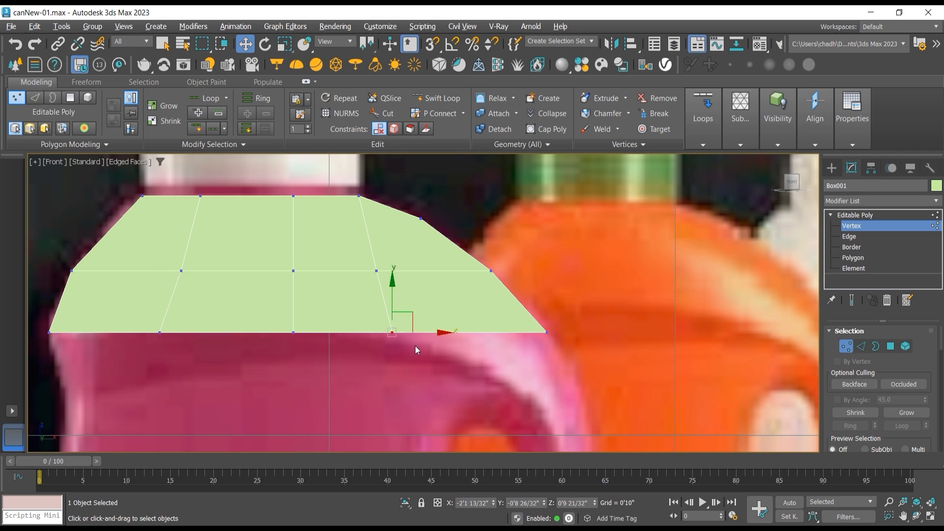
pyautogui.moveTo(392, 291); pyautogui.dragTo(391, 294)
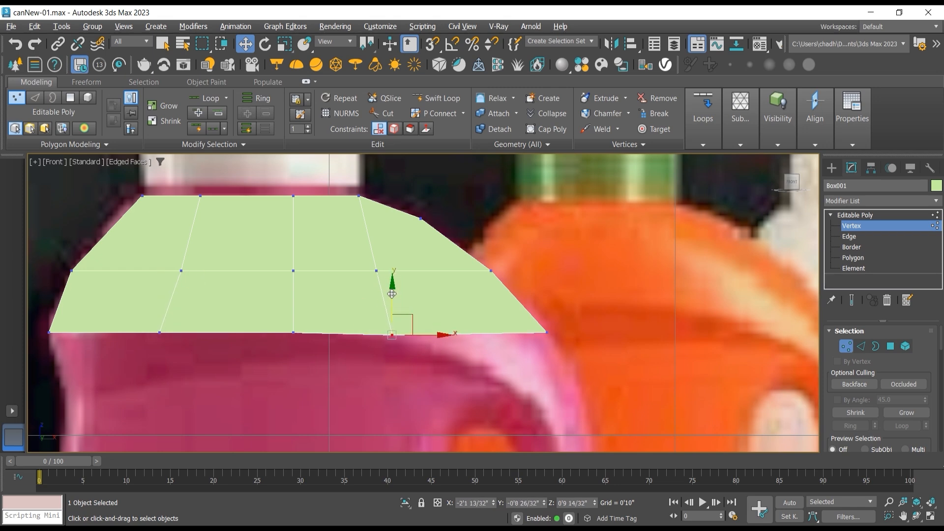
# Step: Orbit to a perspective view showing the mesh's underside and display it with edged faces
pyautogui.click(920, 516)
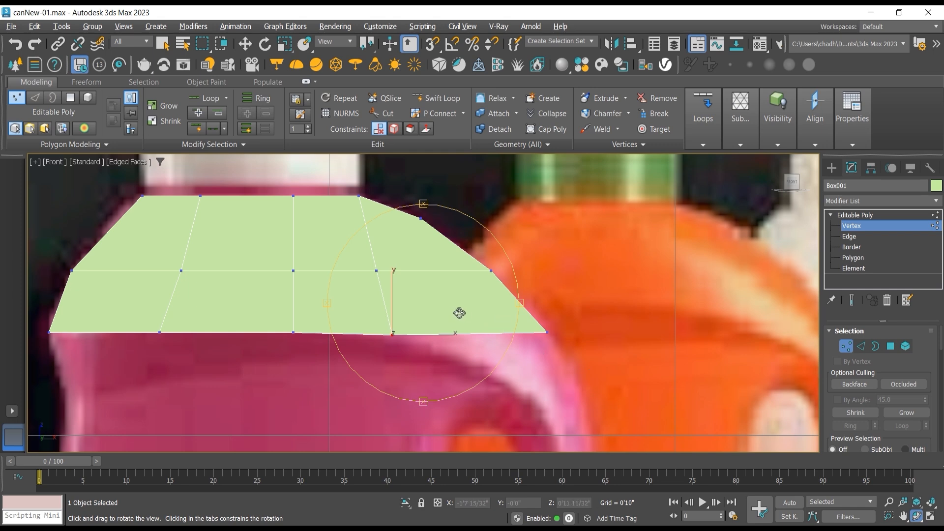
pyautogui.moveTo(458, 312); pyautogui.dragTo(426, 287)
pyautogui.scroll(-5, 425, 287)
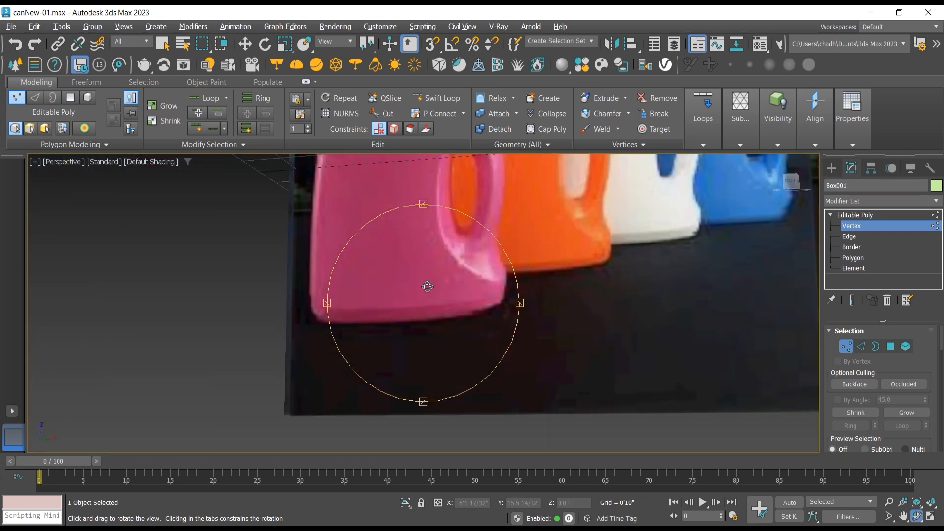
pyautogui.moveTo(426, 286); pyautogui.dragTo(426, 386, button='middle')
pyautogui.scroll(3, 451, 282)
pyautogui.moveTo(451, 275); pyautogui.dragTo(440, 349, button='middle')
pyautogui.moveTo(426, 298); pyautogui.dragTo(433, 308)
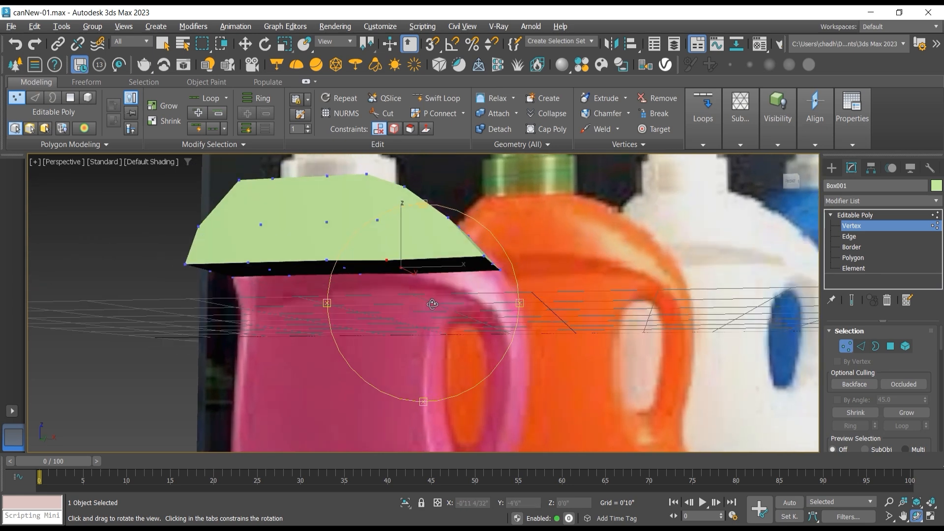
pyautogui.click(160, 163)
pyautogui.click(204, 300)
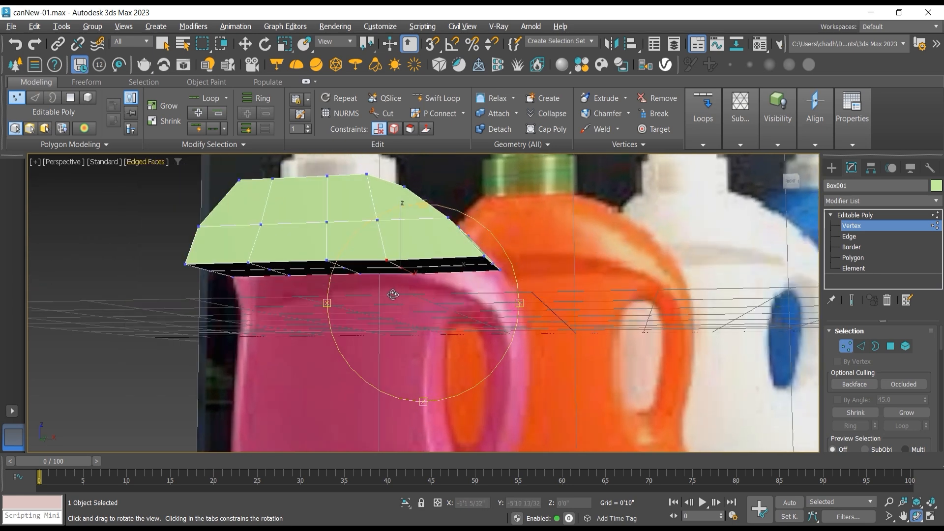
pyautogui.moveTo(212, 303); pyautogui.dragTo(215, 290)
# Step: Select the two rightmost underside polygons and extrude them in the Front view about 4 9/32" down and 2 25/32" right toward the handle
pyautogui.click(245, 45)
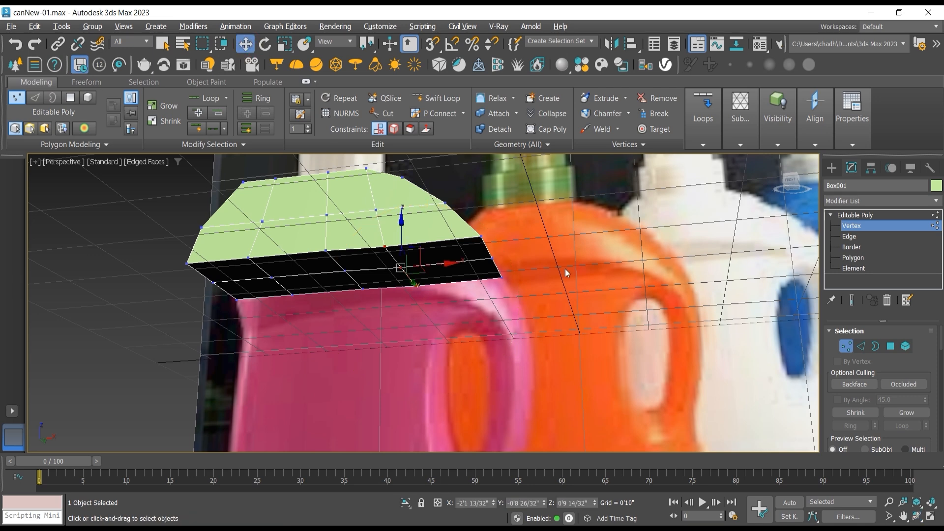
pyautogui.click(468, 252)
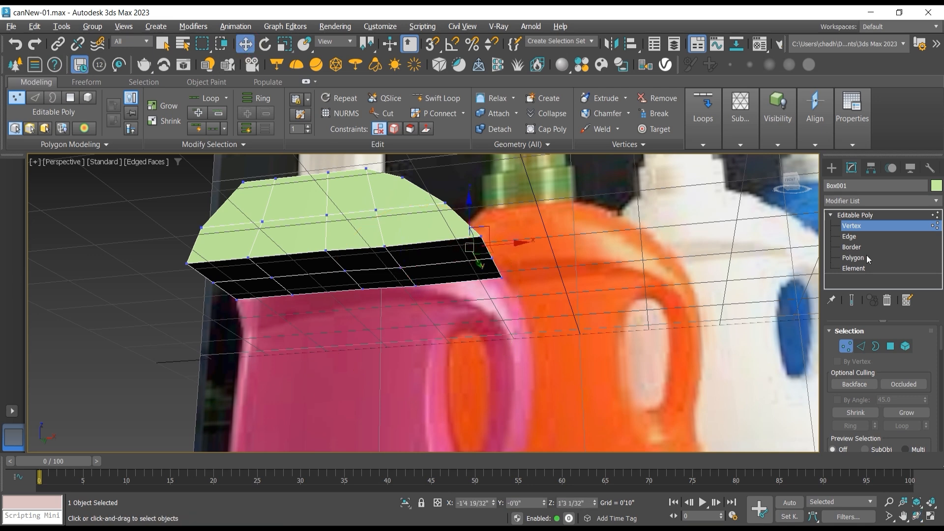
pyautogui.click(853, 258)
pyautogui.click(429, 260)
pyautogui.keyDown('ctrl'); pyautogui.click(446, 274); pyautogui.keyUp('ctrl')
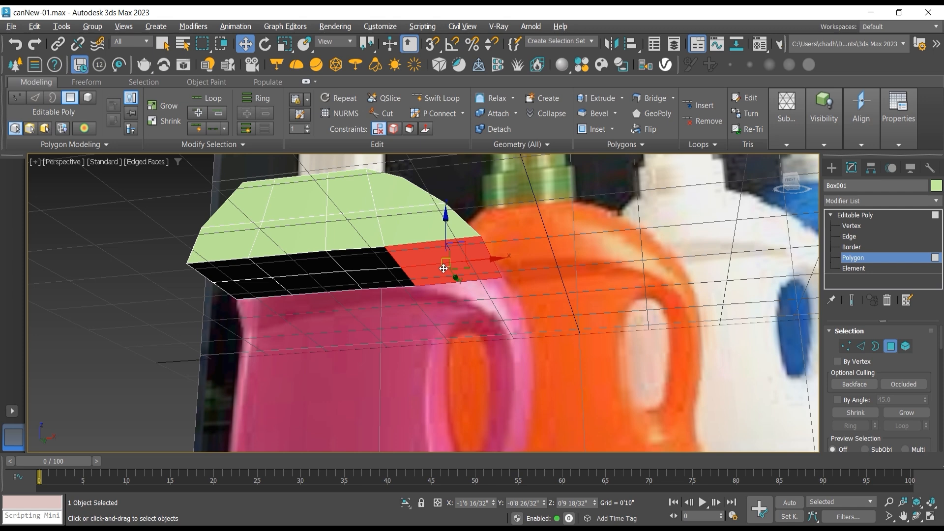
pyautogui.press('f')
pyautogui.scroll(-3, 392, 238)
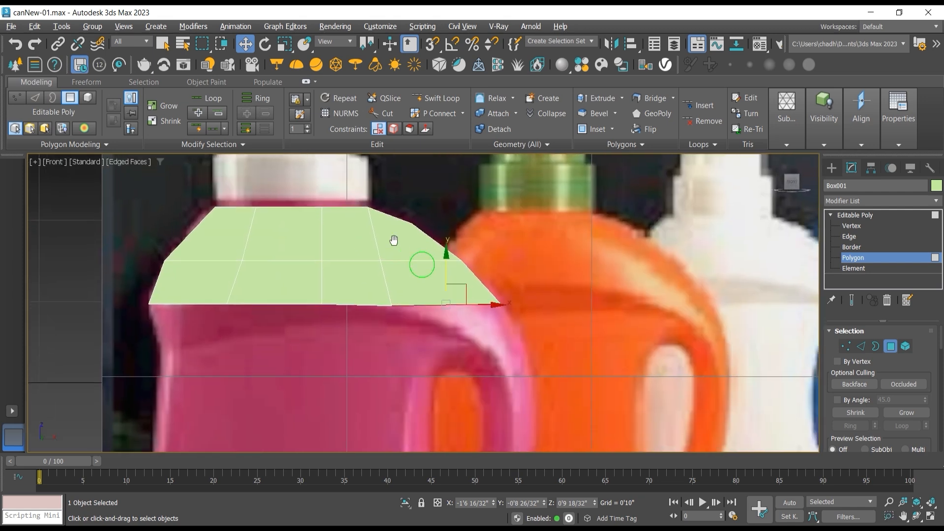
pyautogui.scroll(4, 371, 197)
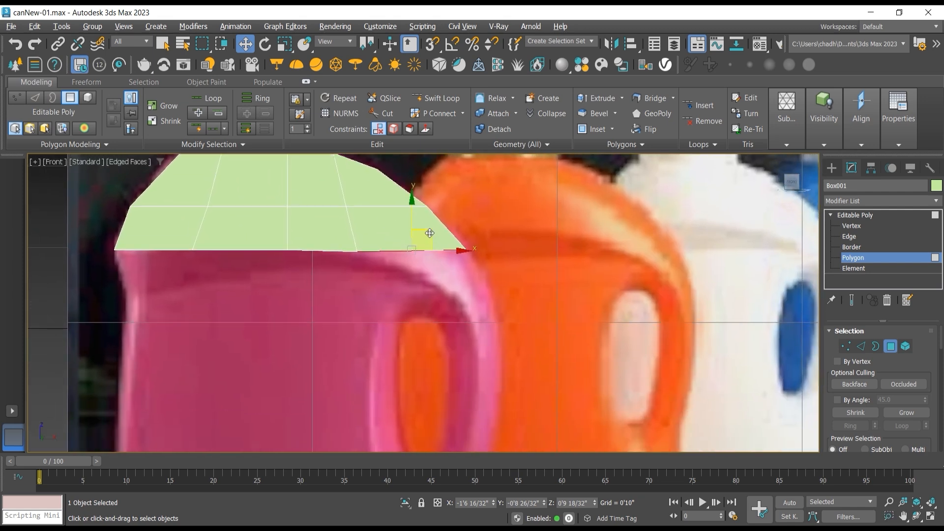
pyautogui.moveTo(431, 230); pyautogui.dragTo(452, 266)
# Step: Move the extrusion's lower inner vertices onto the handle's inner curve, and shift its upper inner vertices to about X -1'11 19/32", Z 0'9"
pyautogui.click(866, 229)
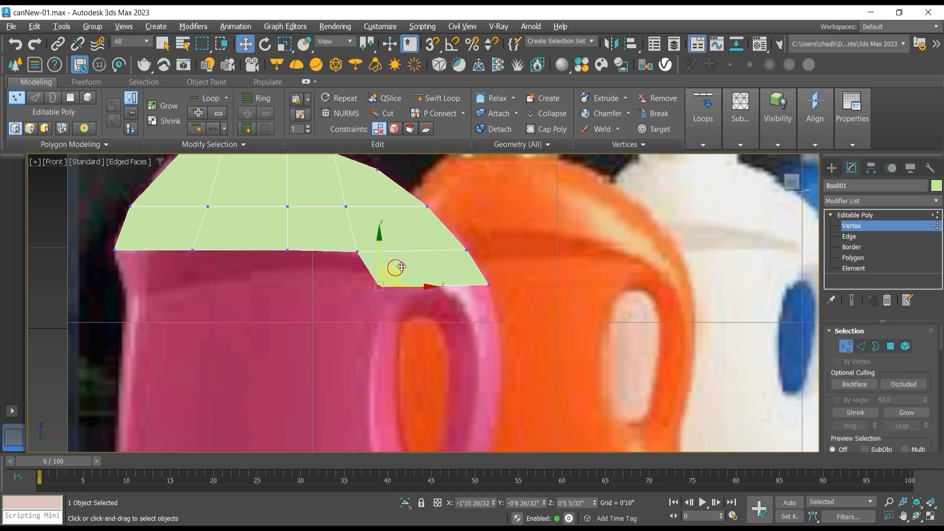
pyautogui.moveTo(394, 269); pyautogui.dragTo(447, 255)
pyautogui.click(357, 252)
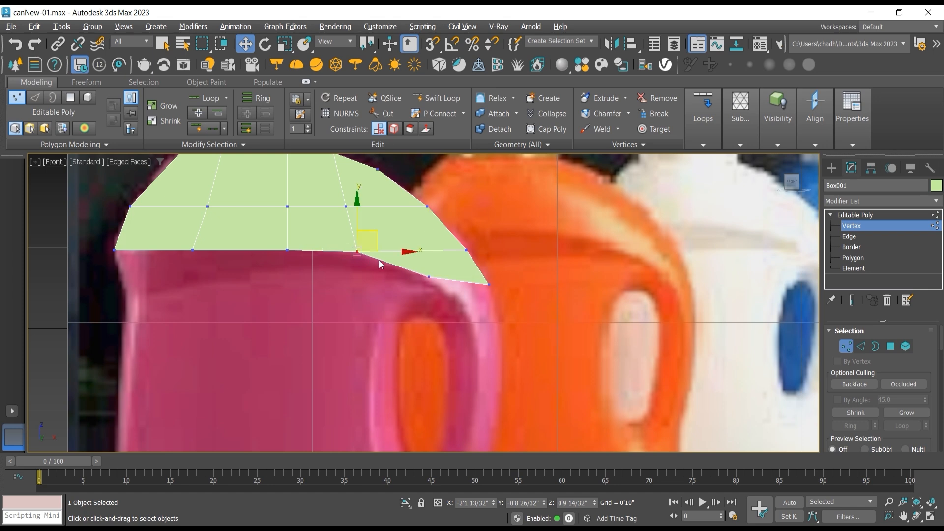
pyautogui.moveTo(376, 235); pyautogui.dragTo(390, 238)
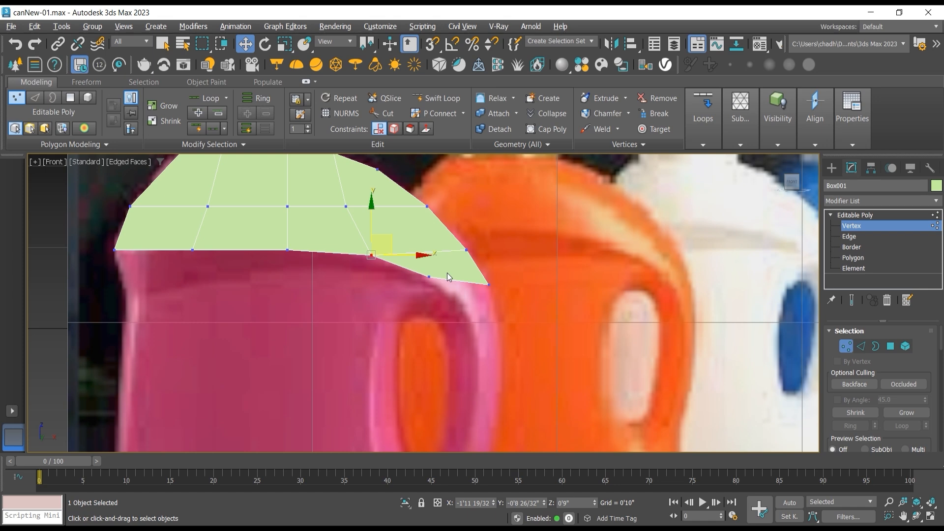
# Step: Extrude the handle's end polygons straight down to about Z -0'1 9/32", and fit the new outer and inner vertices to the pink handle
pyautogui.click(858, 258)
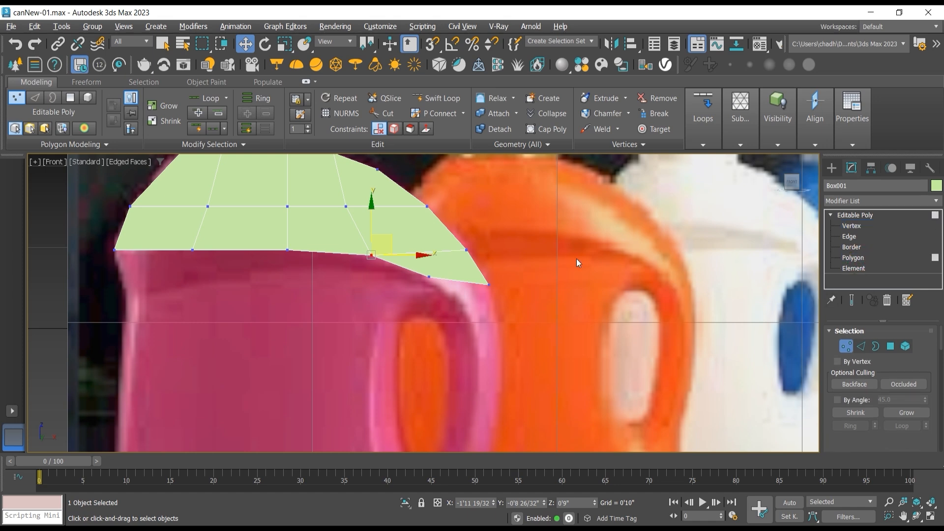
pyautogui.moveTo(458, 246); pyautogui.dragTo(497, 326)
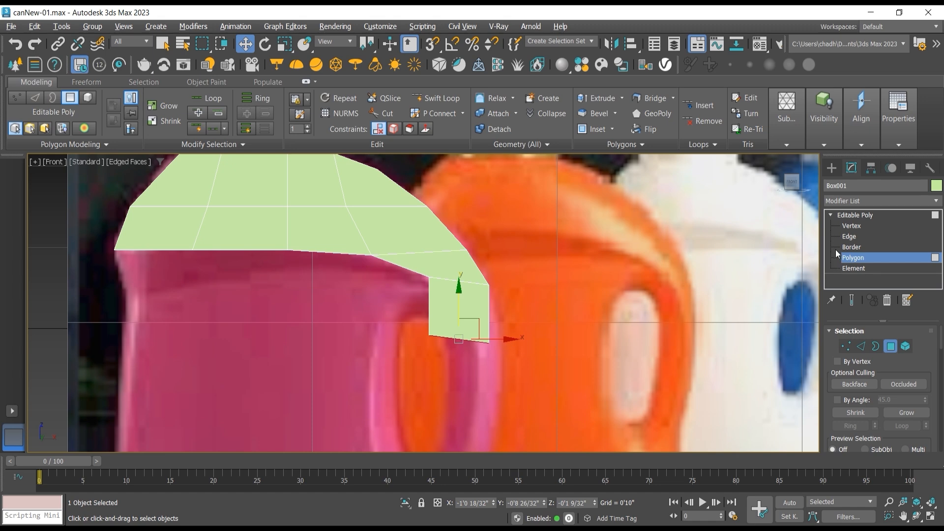
pyautogui.click(852, 226)
pyautogui.click(489, 343)
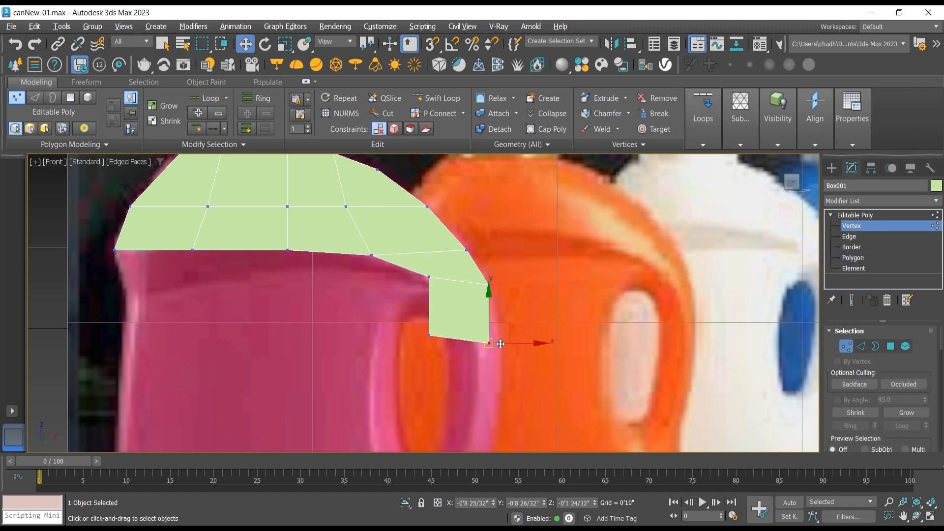
pyautogui.moveTo(507, 323); pyautogui.dragTo(517, 314)
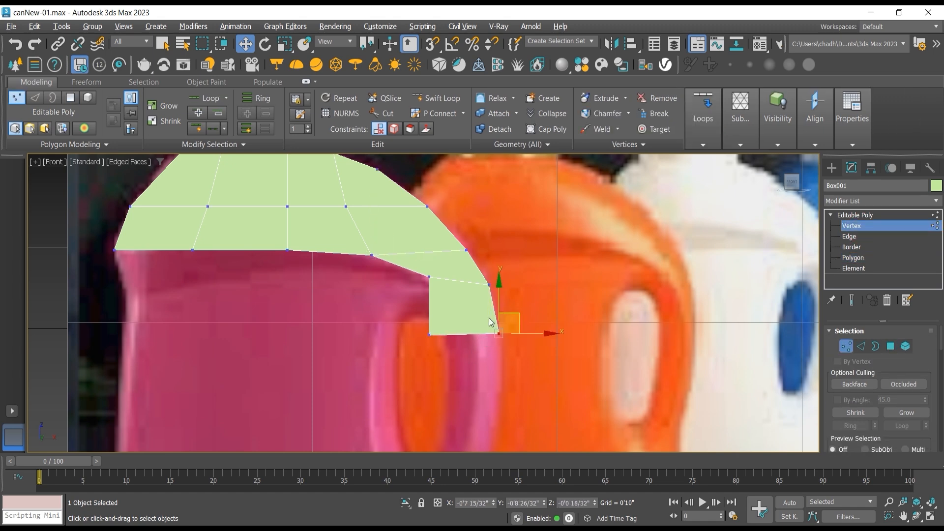
pyautogui.moveTo(447, 348); pyautogui.dragTo(499, 331)
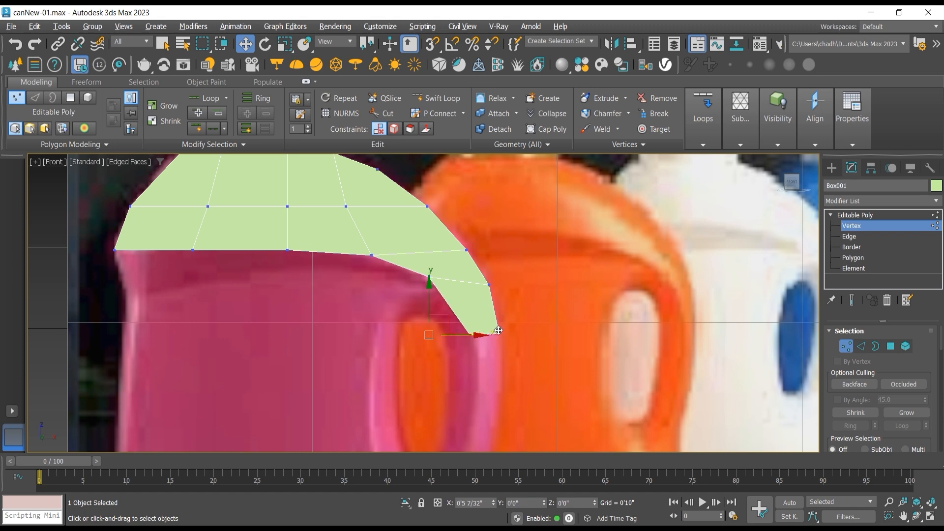
# Step: Move the handle section's upper inner vertices slightly down and right, and its lower inner vertices to about X -0'10 7/32", Z -0'0 25/32"
pyautogui.moveTo(411, 294); pyautogui.dragTo(457, 263)
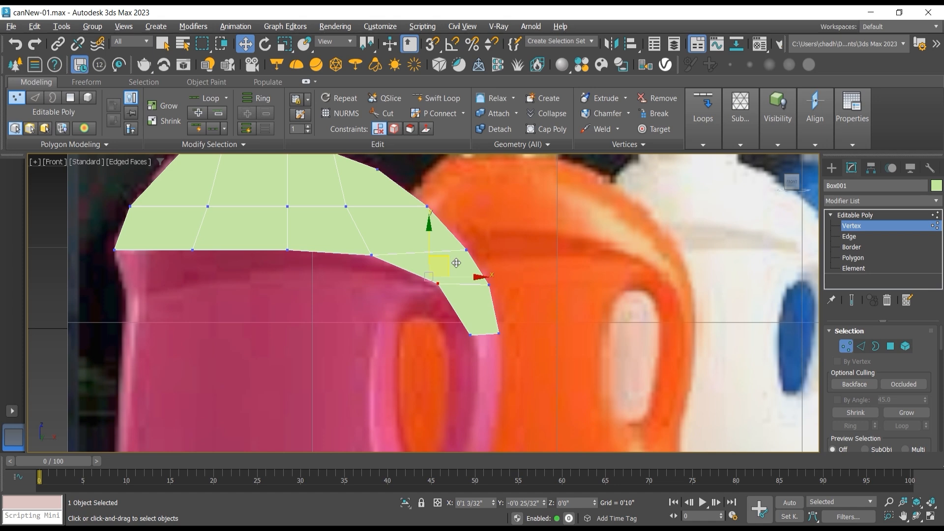
pyautogui.click(471, 335)
pyautogui.moveTo(494, 335); pyautogui.dragTo(502, 335)
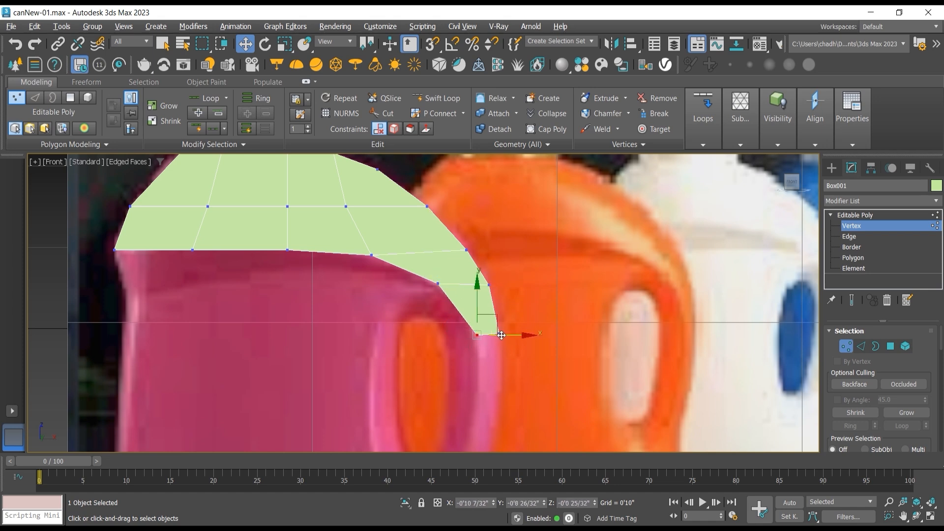
pyautogui.scroll(-2, 530, 339)
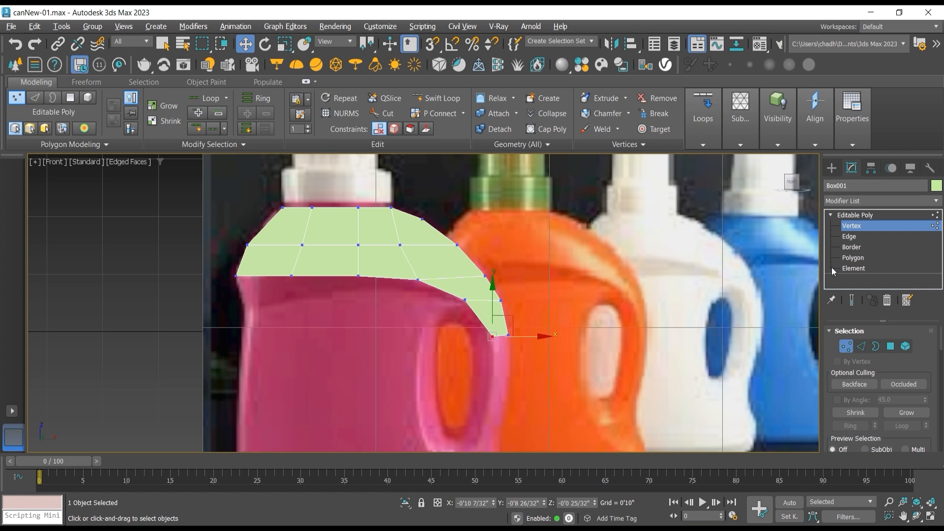
# Step: Extrude the handle's end polygons down along the pink handle to about Z -0'10"
pyautogui.click(854, 259)
pyautogui.moveTo(514, 315); pyautogui.dragTo(473, 266, button='middle')
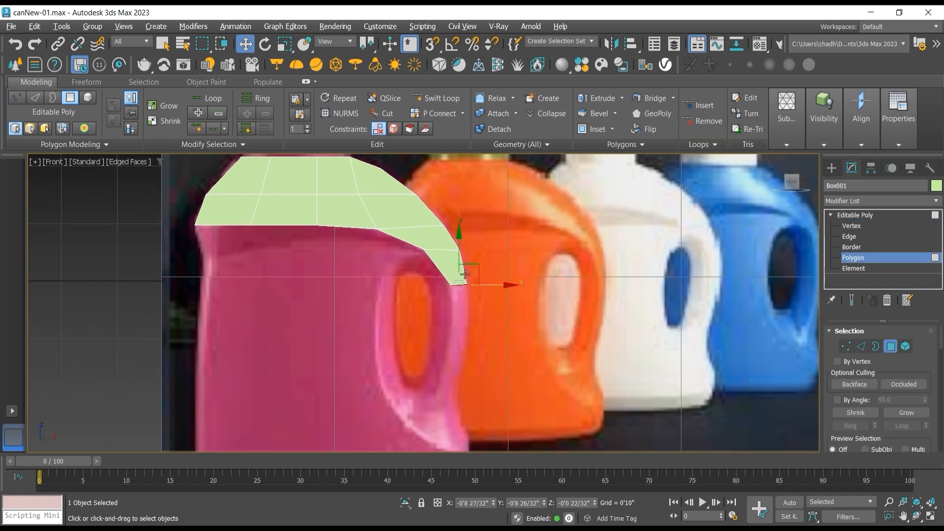
pyautogui.keyDown('shift'); pyautogui.moveTo(473, 263); pyautogui.dragTo(470, 318); pyautogui.keyUp('shift')
# Step: Fit the new end vertices to the pink handle, outer at about X -0'7 7/32" and inner at -0'10 30/32", and shift the inner vertices above to -0'10 21/32"
pyautogui.click(855, 227)
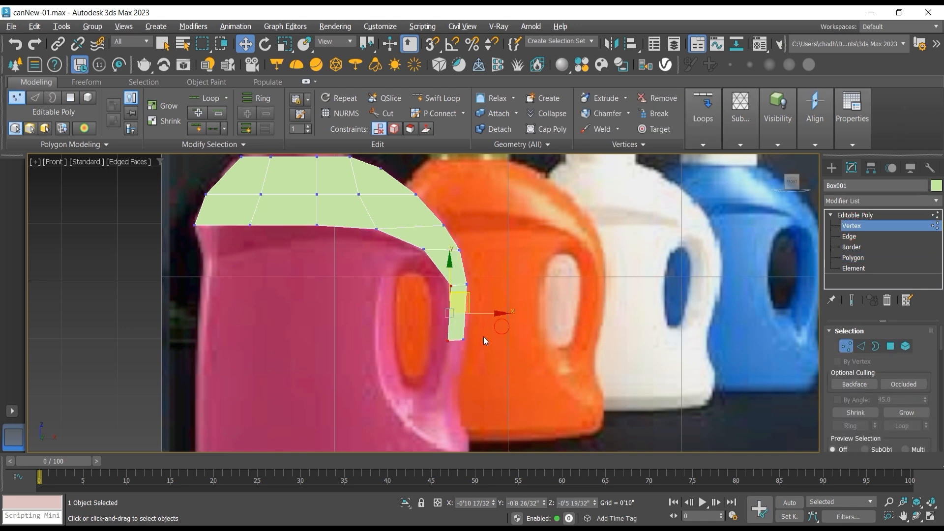
pyautogui.scroll(5, 479, 330)
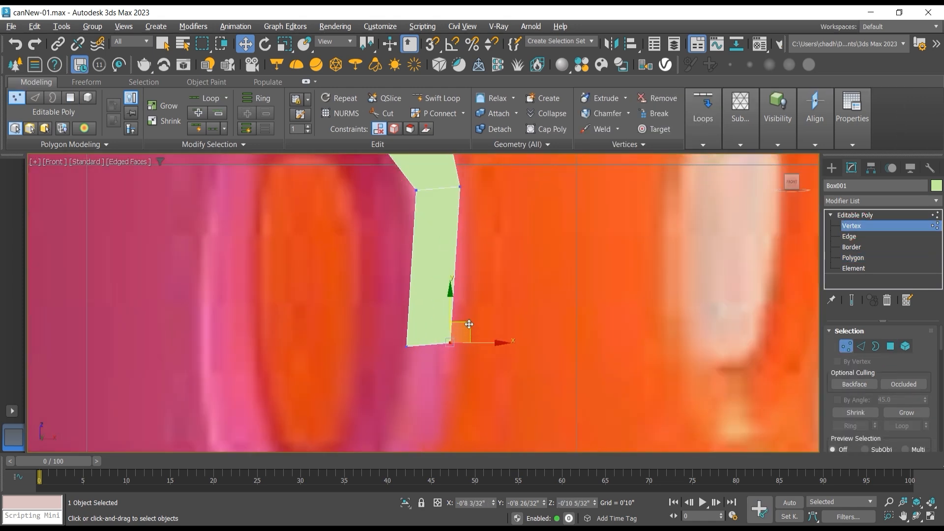
pyautogui.click(464, 340)
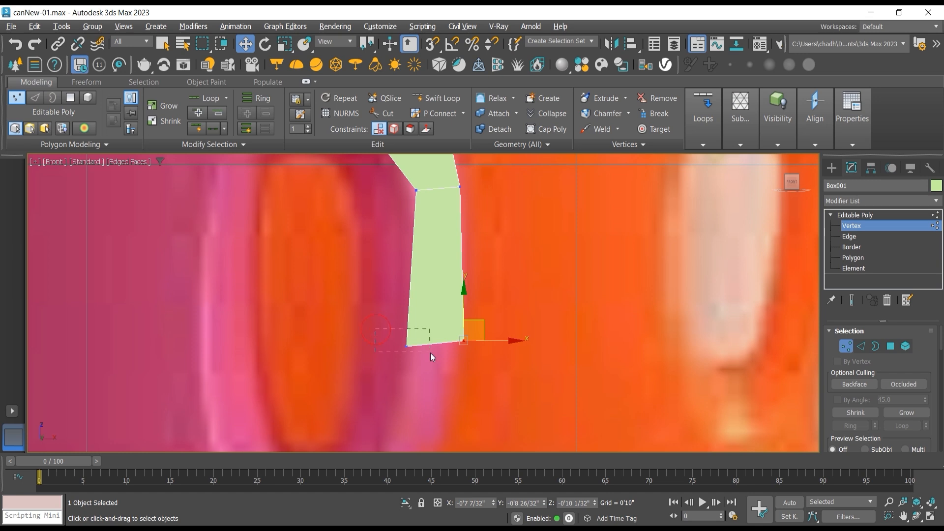
pyautogui.moveTo(430, 353); pyautogui.dragTo(416, 314)
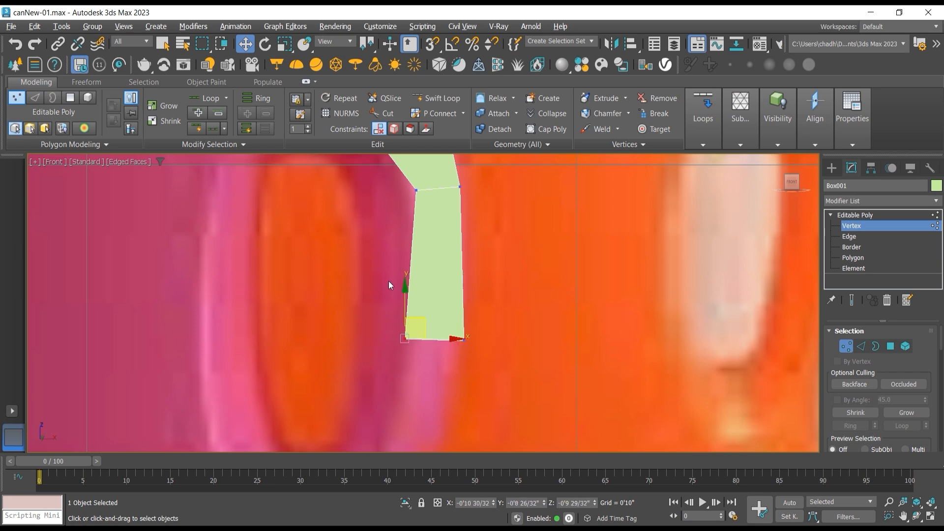
pyautogui.moveTo(388, 281); pyautogui.dragTo(375, 326, button='middle')
pyautogui.moveTo(420, 228); pyautogui.dragTo(415, 230)
pyautogui.scroll(-2, 418, 279)
pyautogui.scroll(-3, 418, 279)
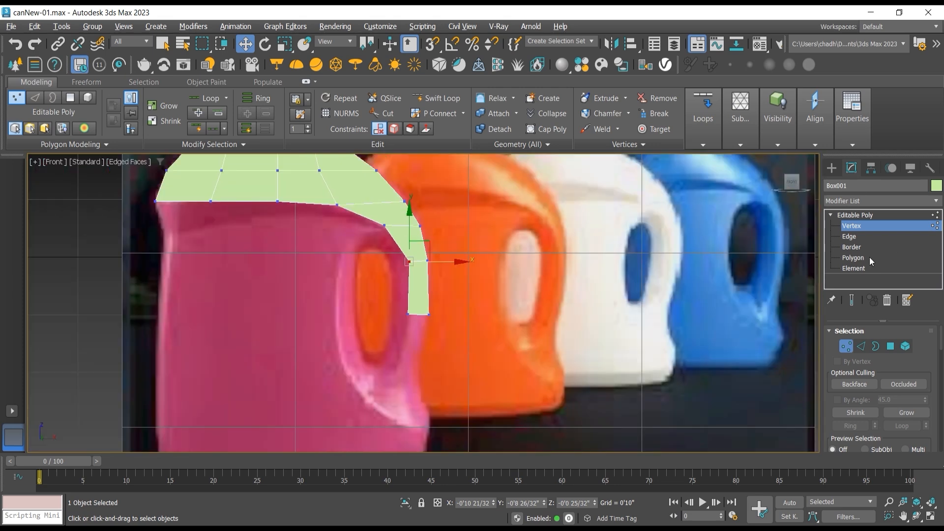
# Step: Extrude the handle's end polygons down and inward along the pink handle to about X -0'10 27/32", Z -1'8 8/32"
pyautogui.click(870, 256)
pyautogui.click(436, 289)
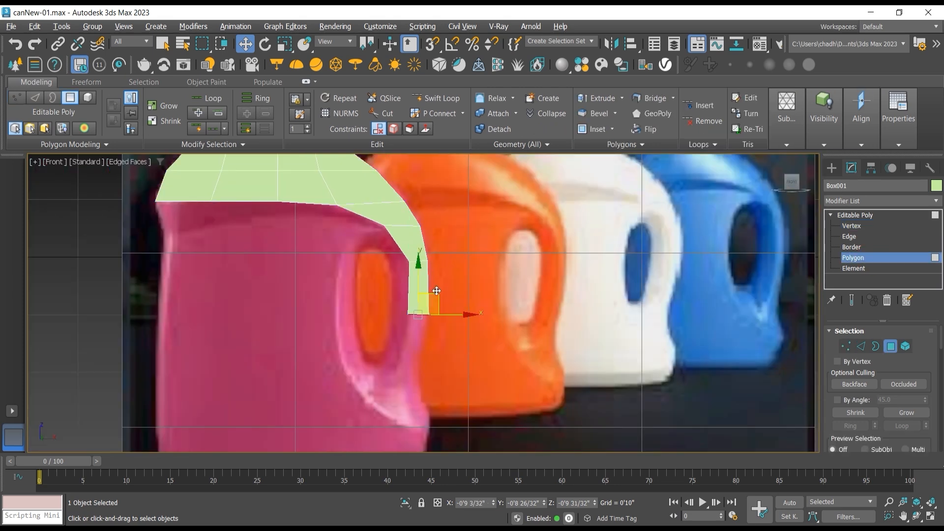
pyautogui.moveTo(434, 295); pyautogui.dragTo(423, 355)
pyautogui.scroll(3, 402, 363)
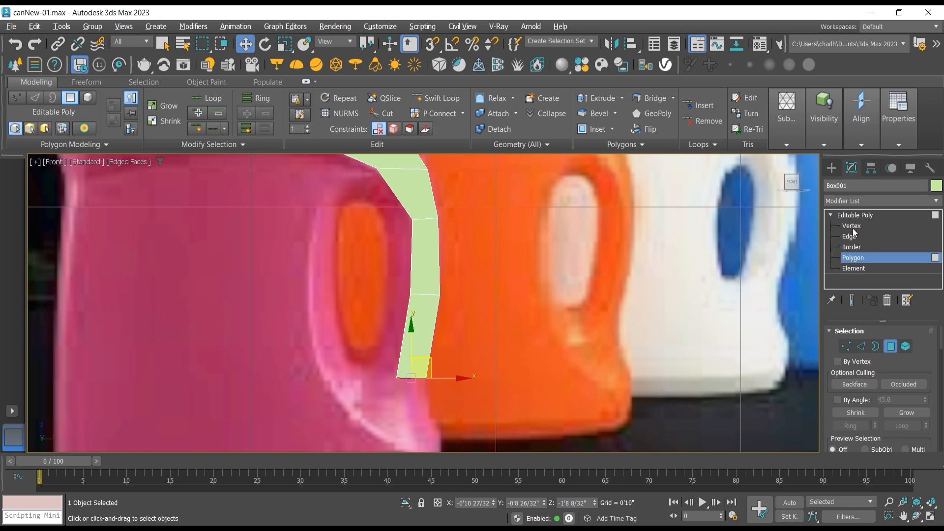
# Step: Rotate the handle's end polygons clockwise in the Front view, and undo a further extrusion toward the bottle body
pyautogui.click(265, 44)
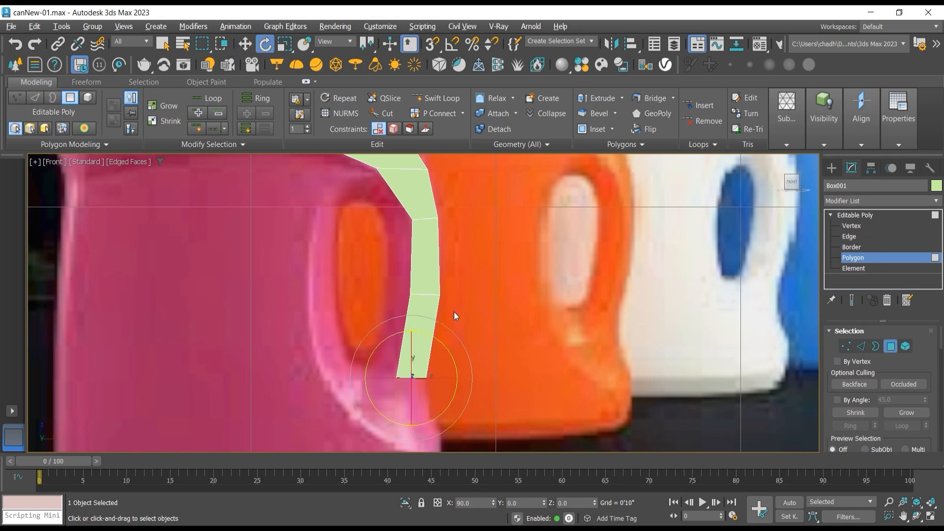
pyautogui.moveTo(437, 339); pyautogui.dragTo(455, 355)
pyautogui.click(245, 45)
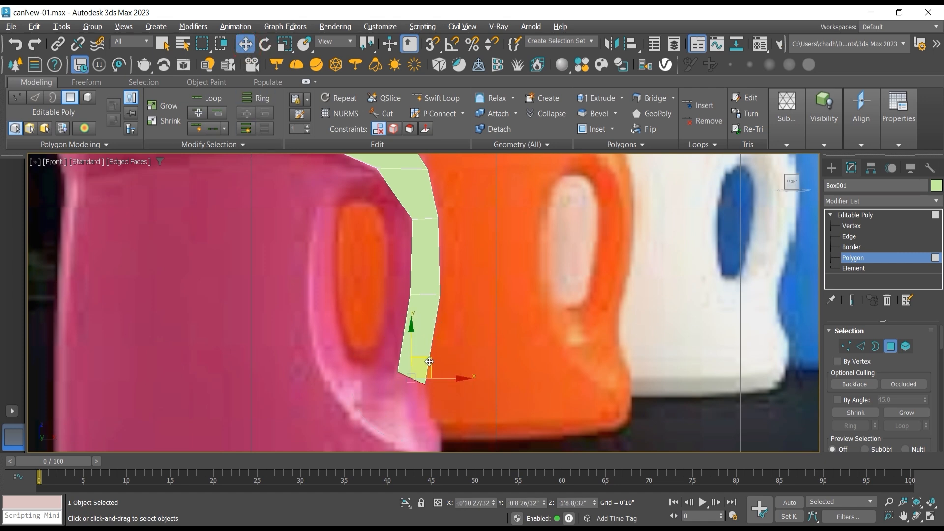
pyautogui.moveTo(425, 366); pyautogui.dragTo(415, 381)
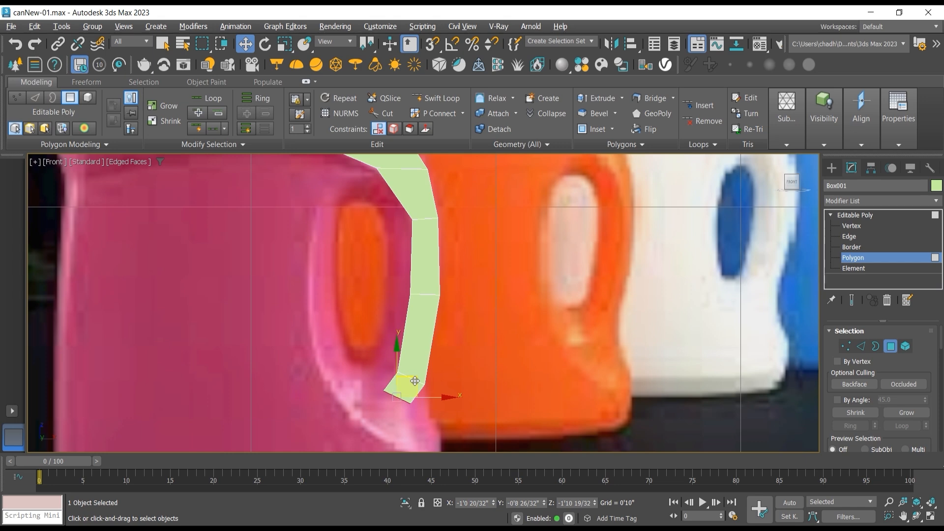
pyautogui.hotkey('ctrl', 'z')
# Step: Move the handle end's inner vertices to about X -1'1 5/32", Z -1'7 25/32" on the pink handle's inner curve
pyautogui.click(837, 226)
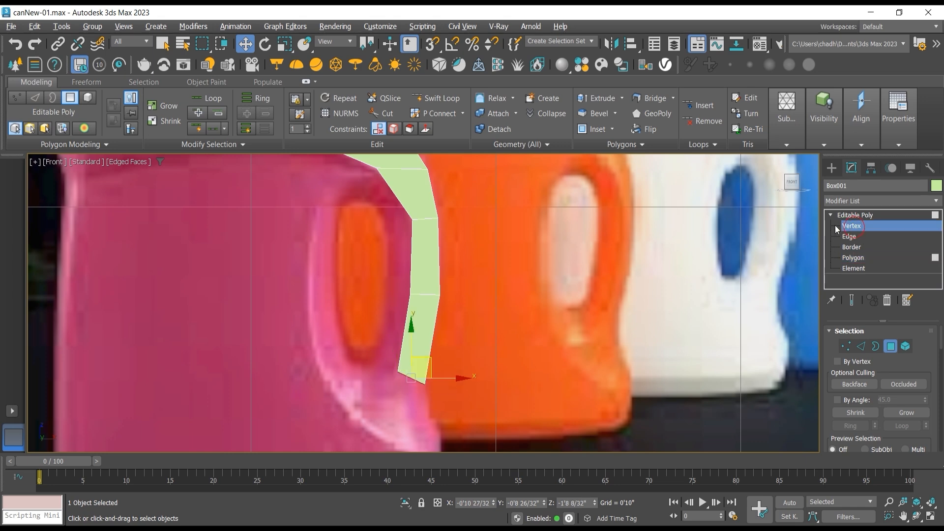
pyautogui.click(397, 372)
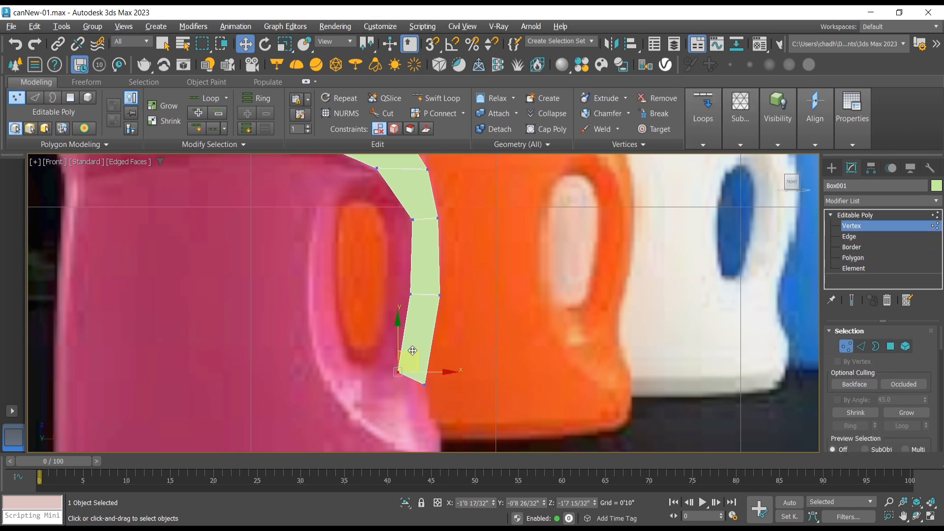
pyautogui.moveTo(412, 351); pyautogui.dragTo(408, 353)
pyautogui.scroll(-5, 474, 361)
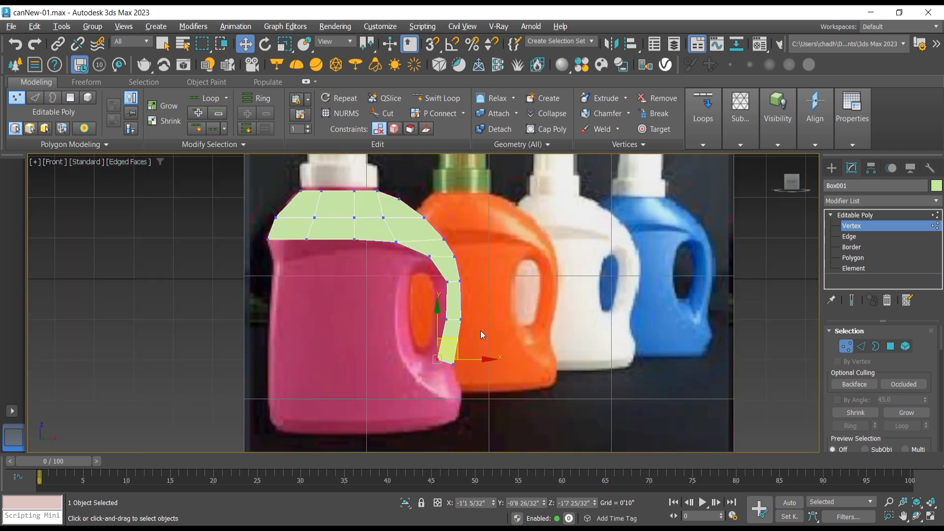
pyautogui.scroll(3, 428, 280)
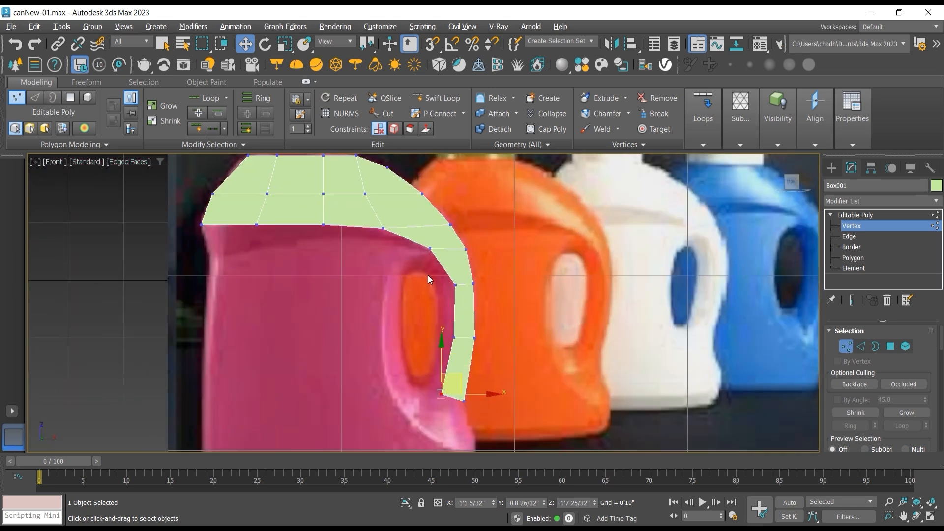
# Step: Try lowering the three inner vertices along the underside's centre line to about Z 0'5 1/32" in the Front view
pyautogui.click(917, 516)
pyautogui.moveTo(425, 298); pyautogui.dragTo(383, 256)
pyautogui.click(245, 45)
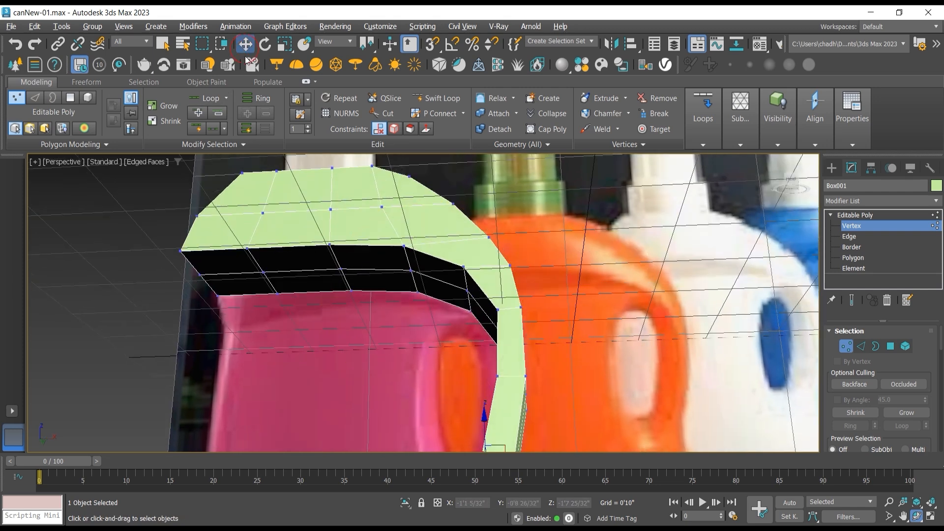
pyautogui.click(263, 273)
pyautogui.keyDown('ctrl'); pyautogui.click(340, 270); pyautogui.keyUp('ctrl')
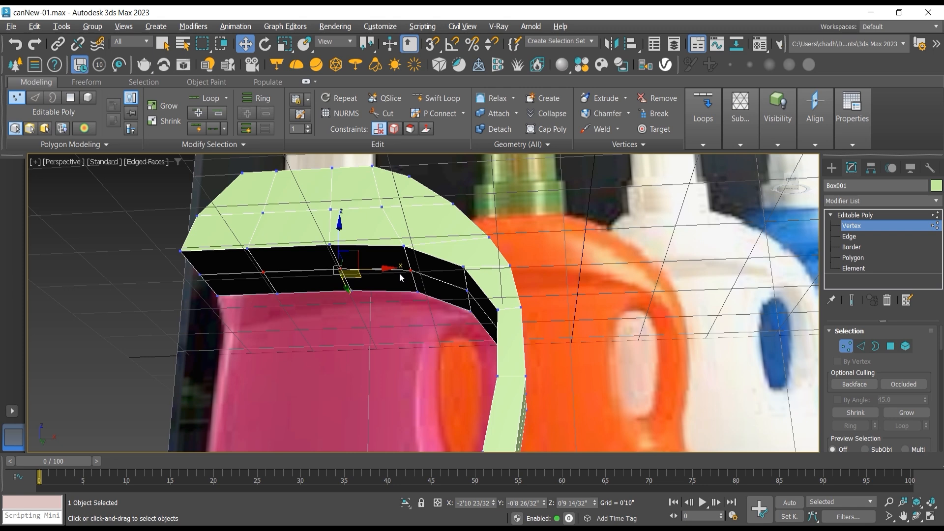
pyautogui.press('f')
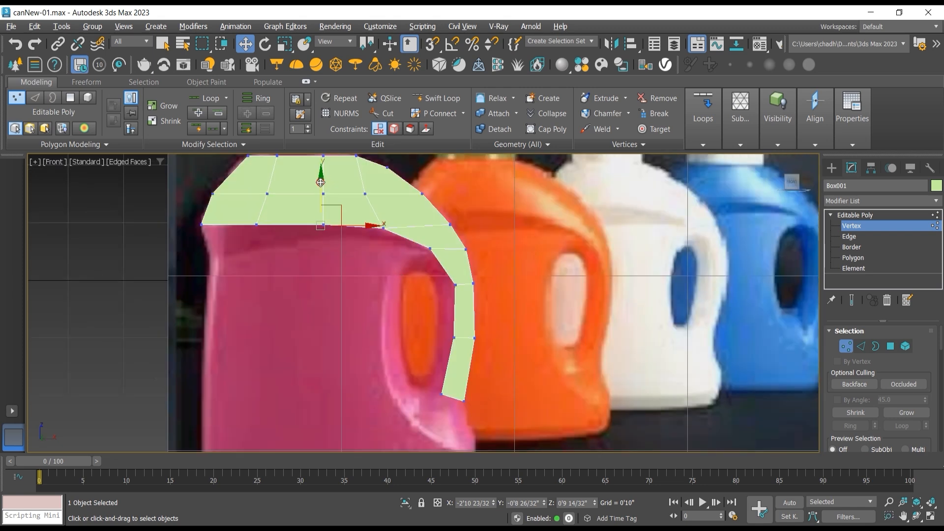
pyautogui.moveTo(320, 183); pyautogui.dragTo(320, 208)
# Step: Try raising the rightmost lowered vertex slightly and the middle one to about Z 0'5 27/32"
pyautogui.click(360, 250)
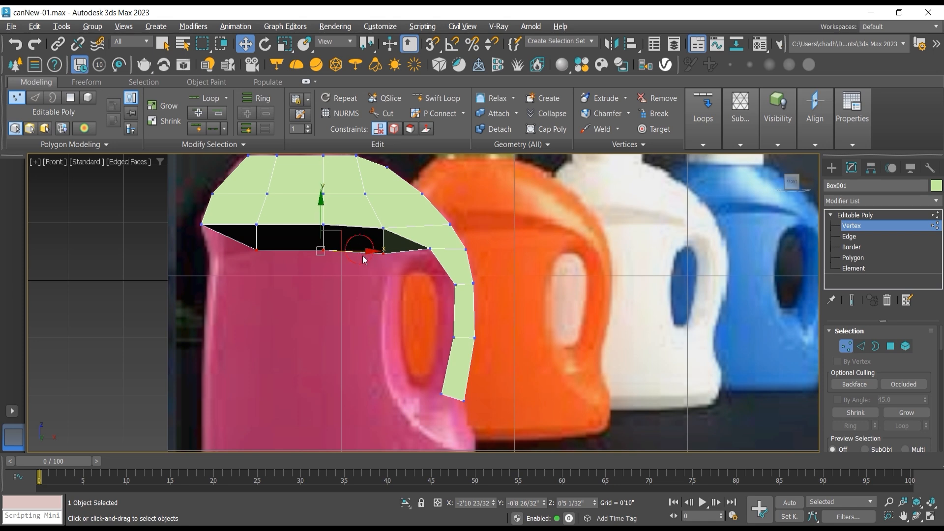
pyautogui.click(383, 251)
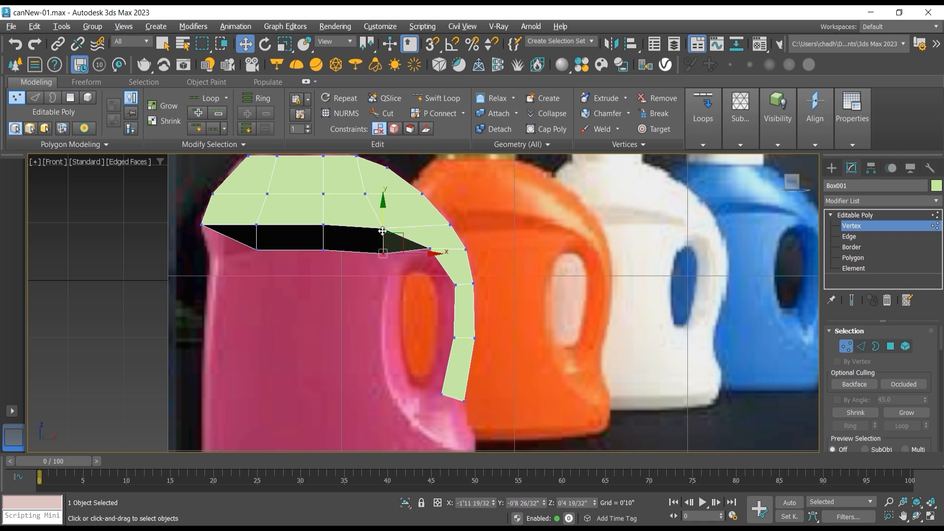
pyautogui.moveTo(382, 226)
pyautogui.mouseDown()
pyautogui.moveTo(382, 210)
pyautogui.moveTo(383, 220)
pyautogui.mouseUp()
pyautogui.click(324, 250)
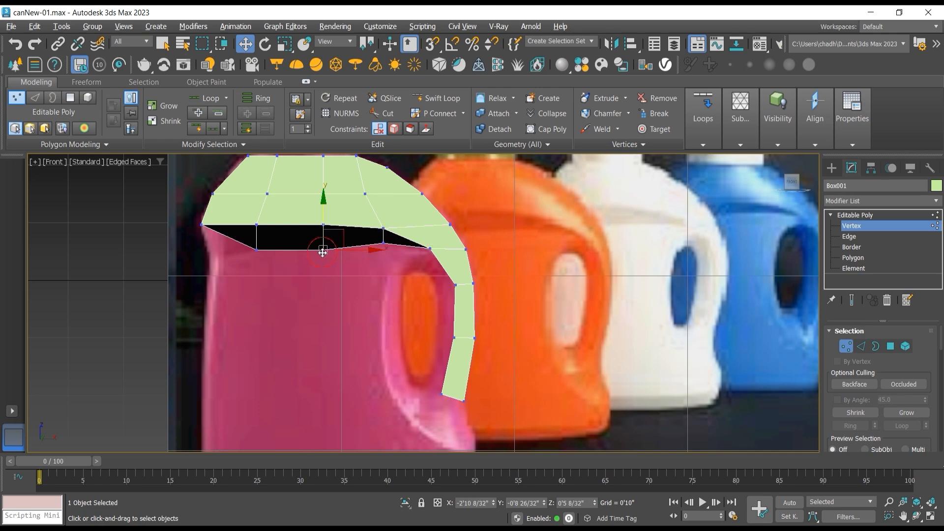
pyautogui.moveTo(325, 227)
pyautogui.mouseDown()
pyautogui.moveTo(325, 206)
pyautogui.moveTo(328, 224)
pyautogui.mouseUp()
# Step: Inspect the lowered underside from an orbited view and undo the vertical moves of its centre-line vertices
pyautogui.click(917, 514)
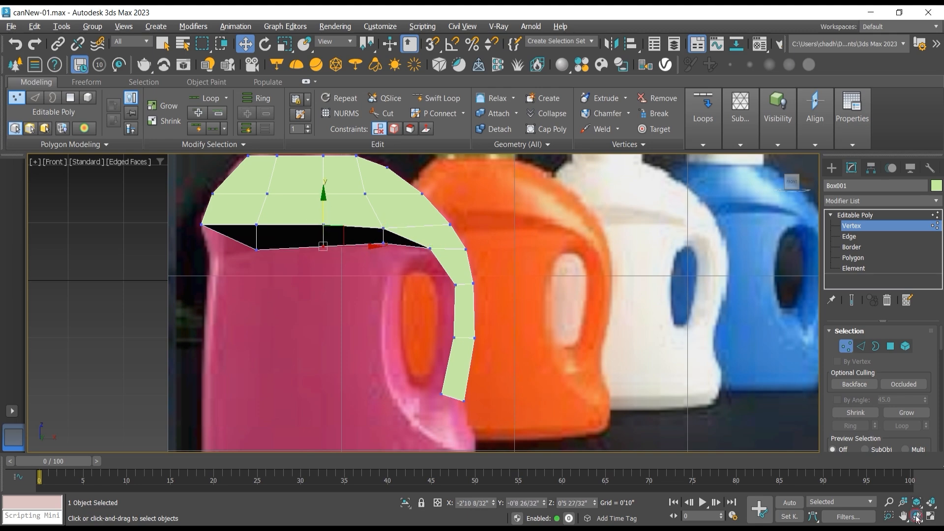
pyautogui.moveTo(390, 272); pyautogui.dragTo(417, 274)
pyautogui.click(245, 44)
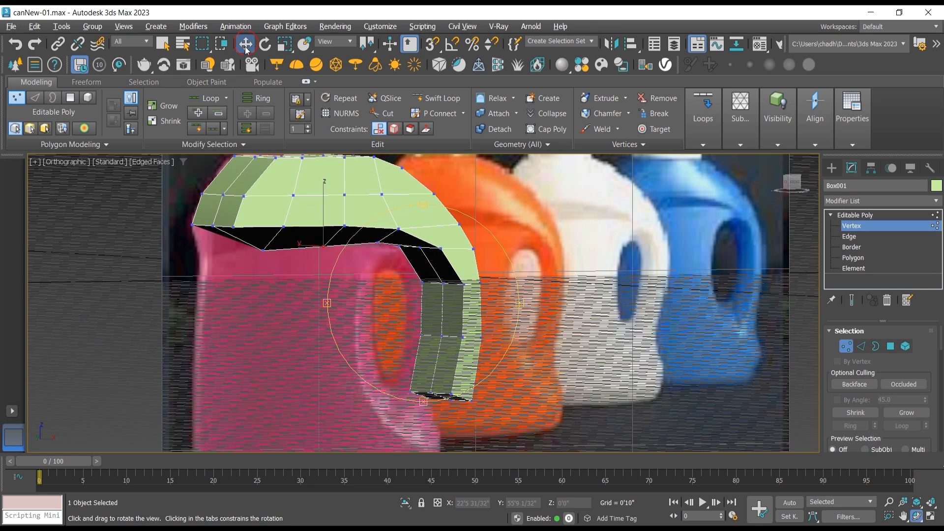
pyautogui.click(213, 227)
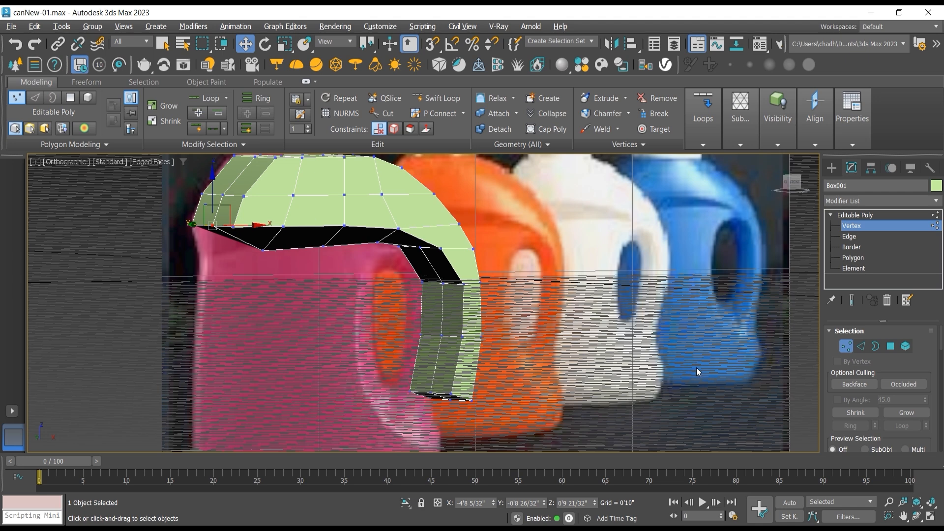
pyautogui.click(916, 515)
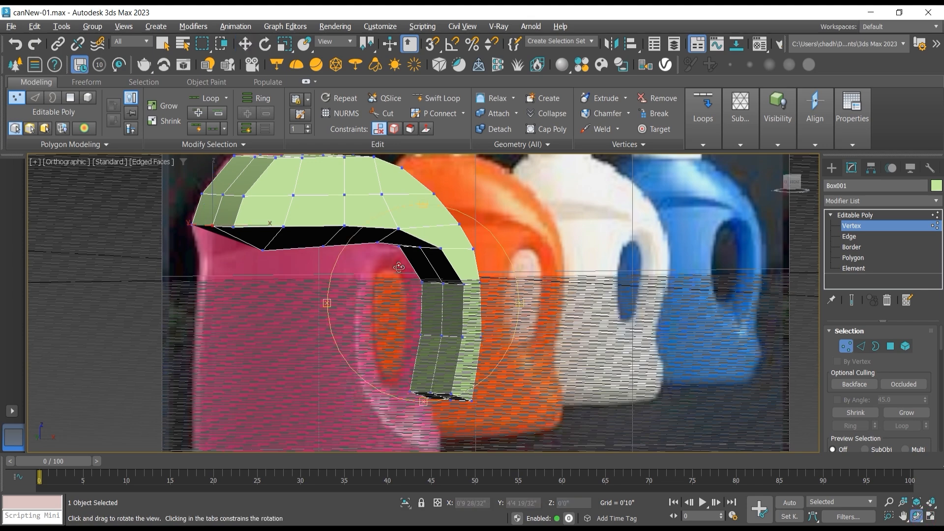
pyautogui.moveTo(398, 268); pyautogui.dragTo(381, 236)
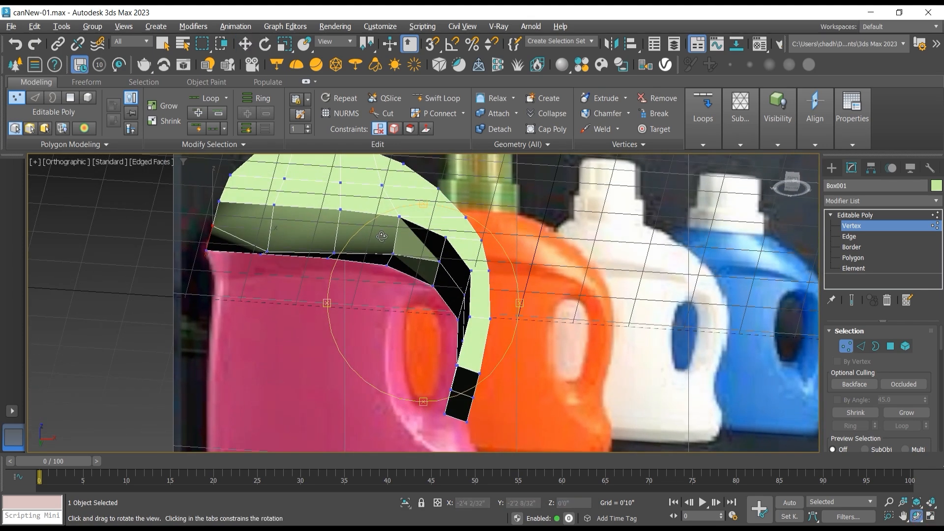
pyautogui.hotkey('ctrl', 'z')
pyautogui.hotkey('ctrl', 'z')
pyautogui.hotkey('ctrl', 'z')
pyautogui.hotkey('ctrl', 'z')
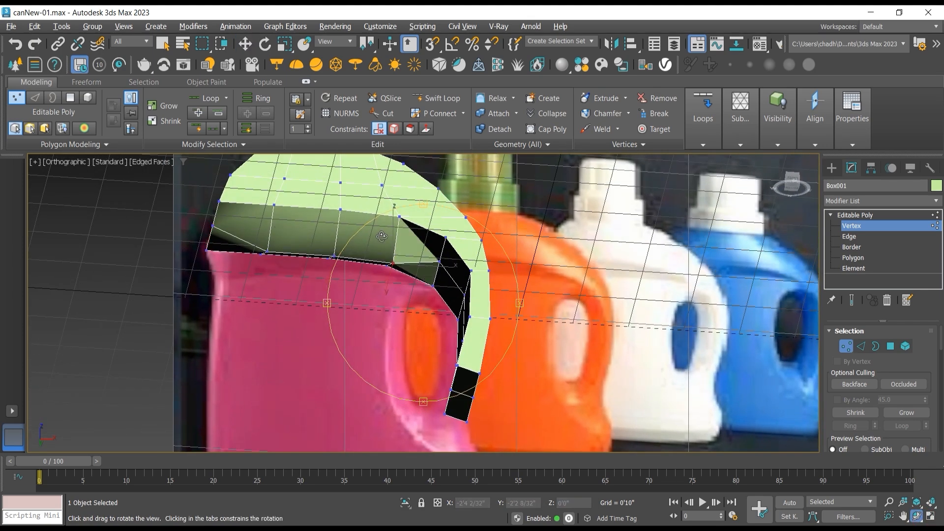
pyautogui.hotkey('ctrl', 'z')
pyautogui.hotkey('ctrl', 'z')
pyautogui.hotkey('ctrl', 'z')
# Step: Select the six flat underside polygons beneath the bottle's shoulder at polygon level, viewed from below
pyautogui.moveTo(382, 236); pyautogui.dragTo(420, 270)
pyautogui.click(854, 257)
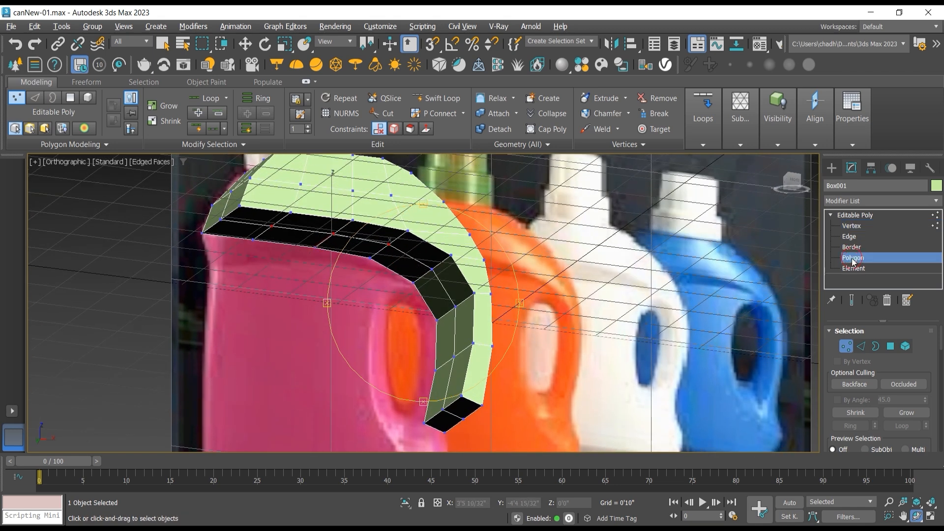
pyautogui.press('w')
pyautogui.click(263, 221)
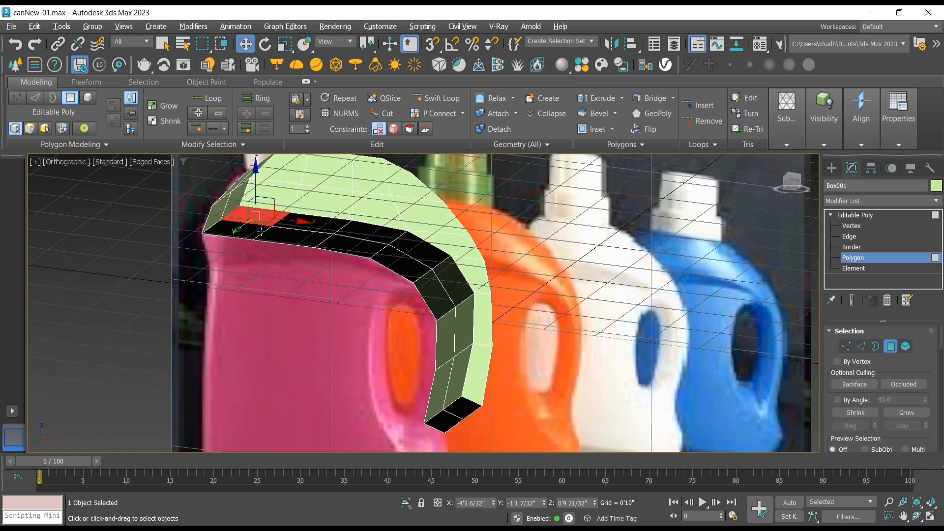
pyautogui.keyDown('ctrl'); pyautogui.click(262, 231); pyautogui.keyUp('ctrl')
pyautogui.keyDown('ctrl'); pyautogui.click(288, 237); pyautogui.keyUp('ctrl')
pyautogui.keyDown('ctrl'); pyautogui.click(326, 226); pyautogui.keyUp('ctrl')
pyautogui.keyDown('ctrl'); pyautogui.click(357, 227); pyautogui.keyUp('ctrl')
pyautogui.keyDown('ctrl'); pyautogui.click(364, 245); pyautogui.keyUp('ctrl')
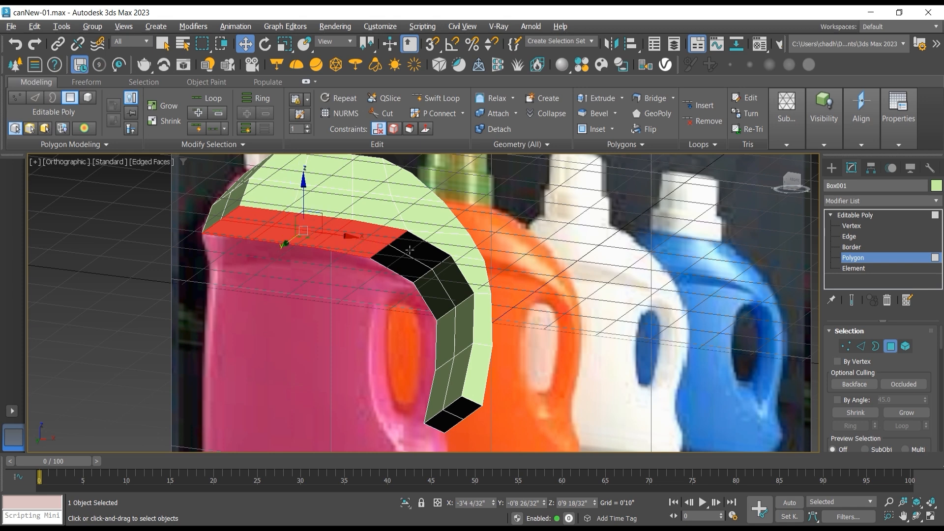
# Step: Add the remaining underside polygons along the handle's curve and its end cap to the selection and delete them all
pyautogui.keyDown('ctrl'); pyautogui.click(410, 250); pyautogui.keyUp('ctrl')
pyautogui.keyDown('ctrl'); pyautogui.click(403, 268); pyautogui.keyUp('ctrl')
pyautogui.keyDown('ctrl'); pyautogui.click(452, 280); pyautogui.keyUp('ctrl')
pyautogui.keyDown('ctrl'); pyautogui.click(436, 297); pyautogui.keyUp('ctrl')
pyautogui.keyDown('ctrl'); pyautogui.click(450, 329); pyautogui.keyUp('ctrl')
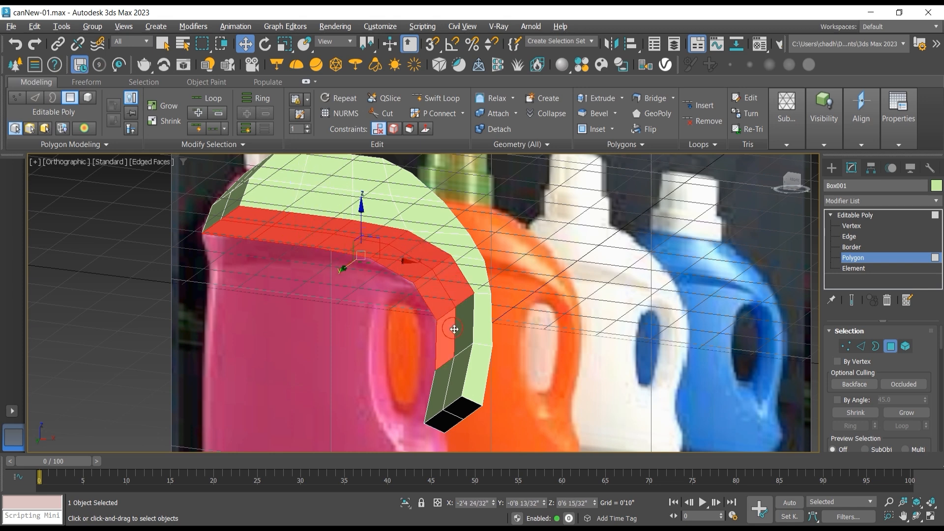
pyautogui.keyDown('ctrl'); pyautogui.click(463, 328); pyautogui.keyUp('ctrl')
pyautogui.keyDown('ctrl'); pyautogui.click(463, 367); pyautogui.keyUp('ctrl')
pyautogui.keyDown('ctrl'); pyautogui.click(446, 378); pyautogui.keyUp('ctrl')
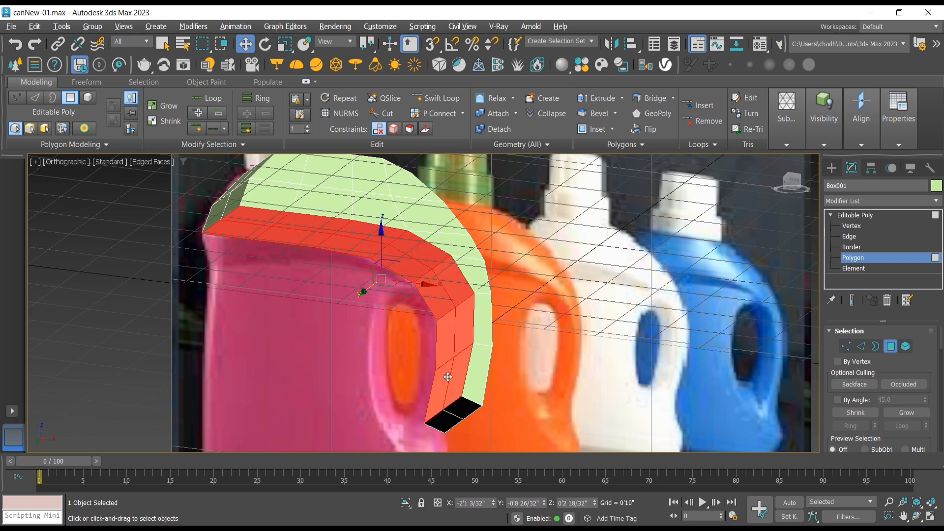
pyautogui.keyDown('ctrl'); pyautogui.click(460, 408); pyautogui.keyUp('ctrl')
pyautogui.keyDown('ctrl'); pyautogui.click(445, 417); pyautogui.keyUp('ctrl')
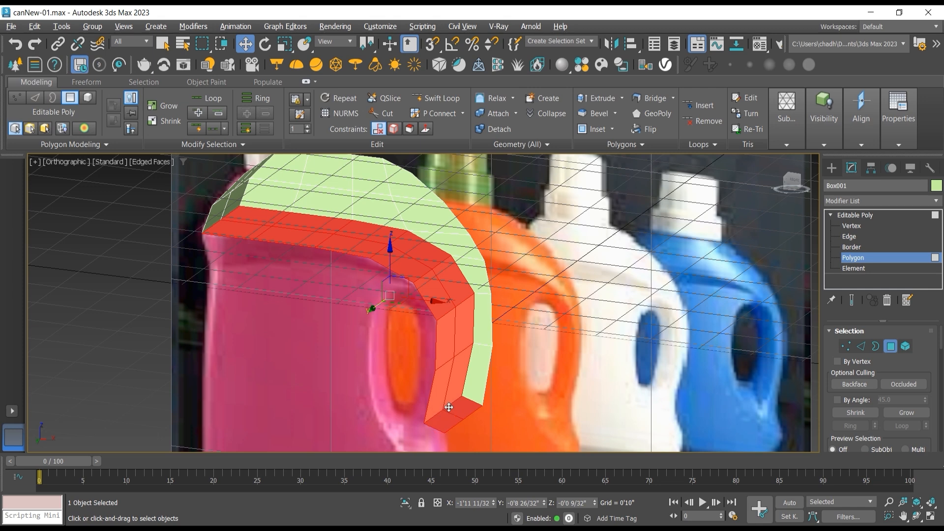
pyautogui.press('Delete')
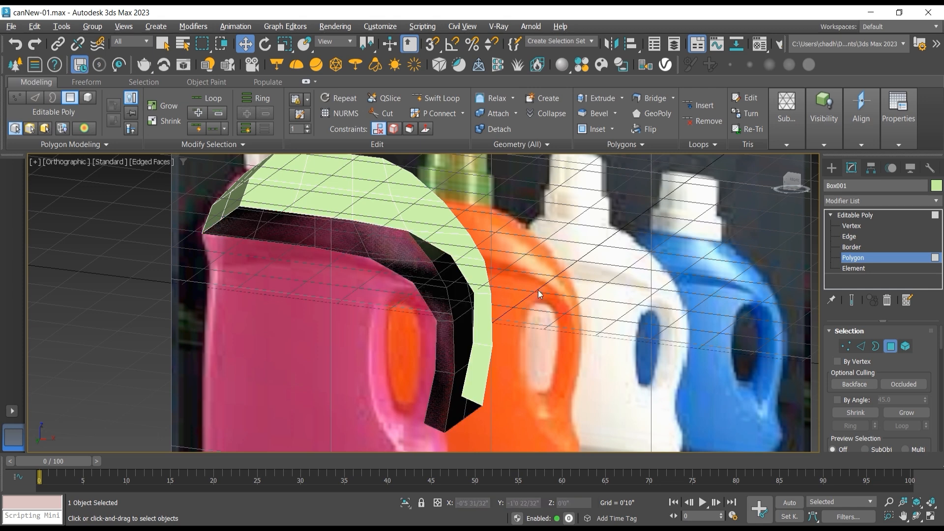
# Step: In the Front view, select the open bottom edges beneath the shoulder and extrude them slightly downward as a new strip
pyautogui.click(849, 238)
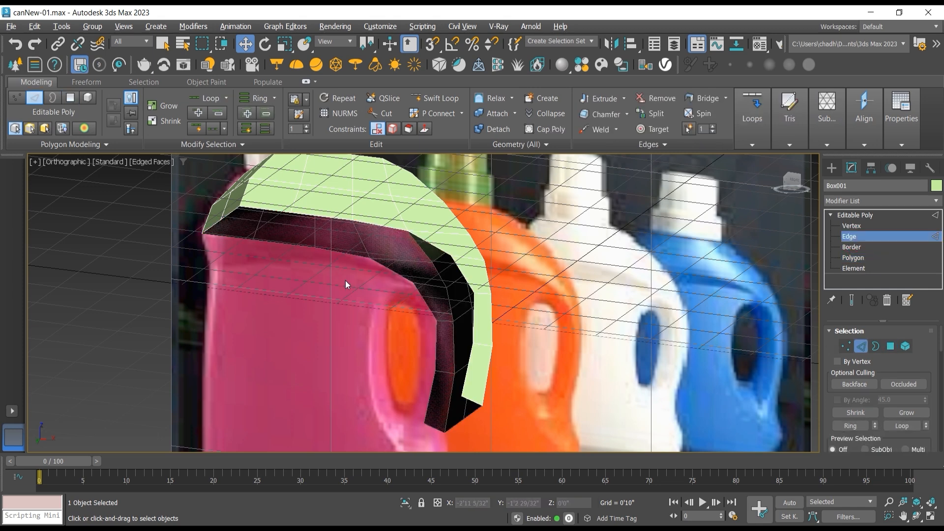
pyautogui.press('f')
pyautogui.scroll(3, 344, 284)
pyautogui.scroll(3, 342, 287)
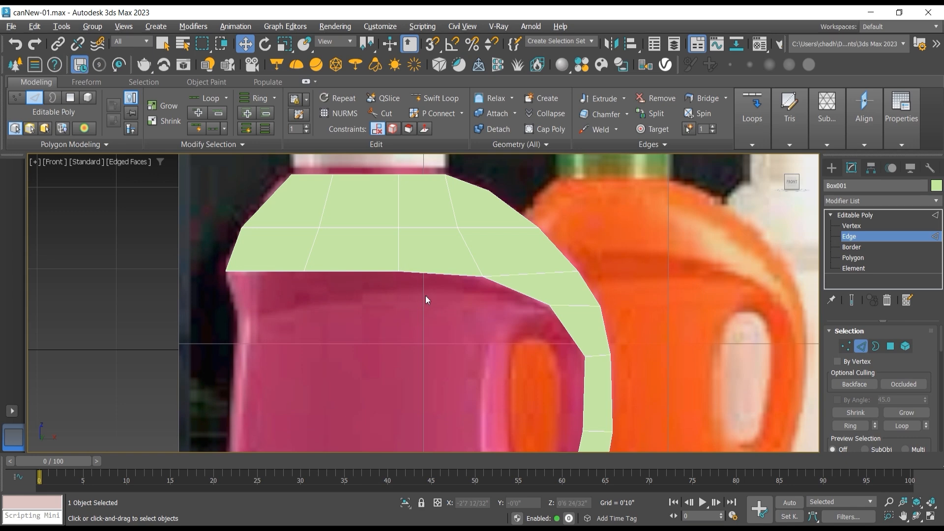
pyautogui.click(446, 271)
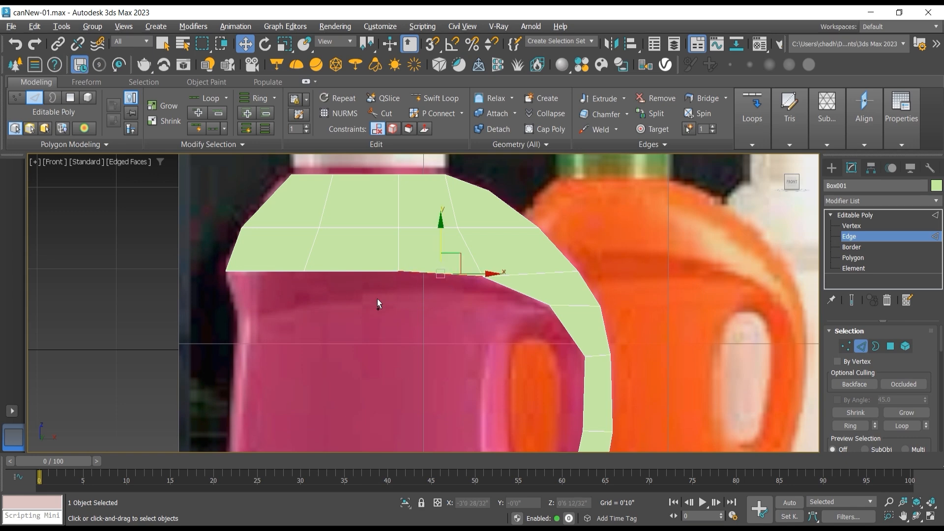
pyautogui.click(353, 272)
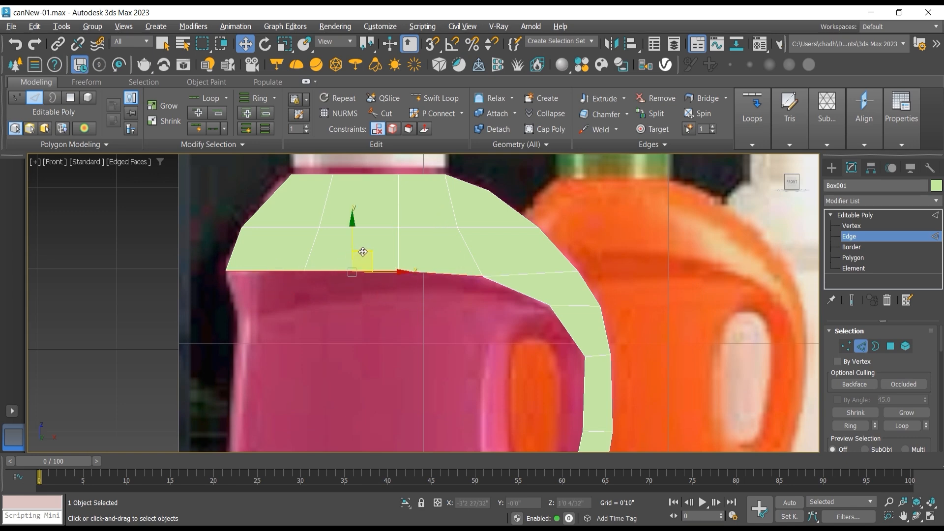
pyautogui.moveTo(361, 250); pyautogui.dragTo(365, 269)
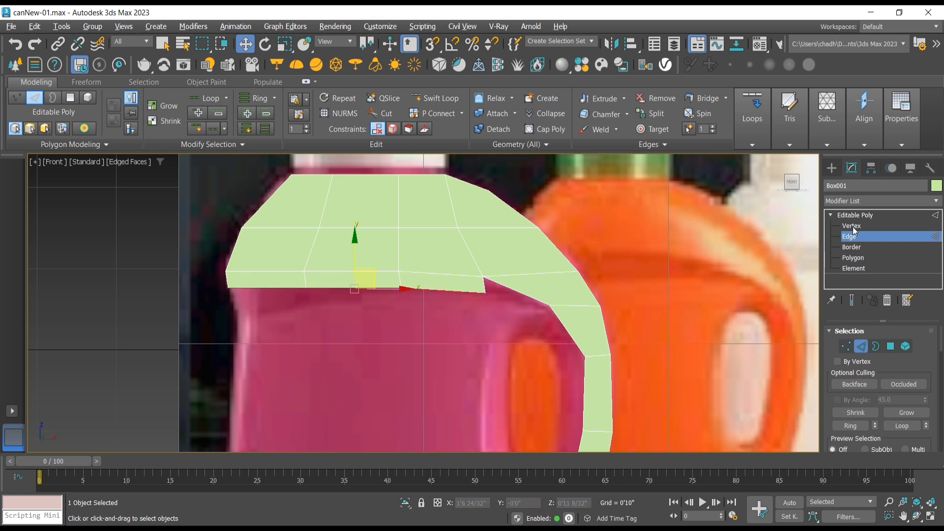
# Step: Move the strip's lower vertices to follow the bottle's shoulder curve and shift its upper outer corner to about X -4'8 22/32"
pyautogui.press('1')
pyautogui.moveTo(237, 287); pyautogui.dragTo(246, 297)
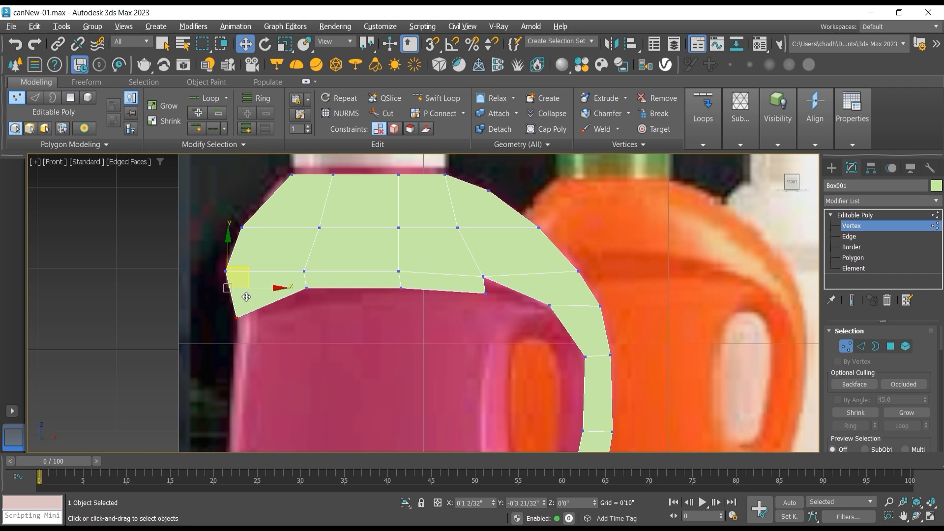
pyautogui.click(300, 322)
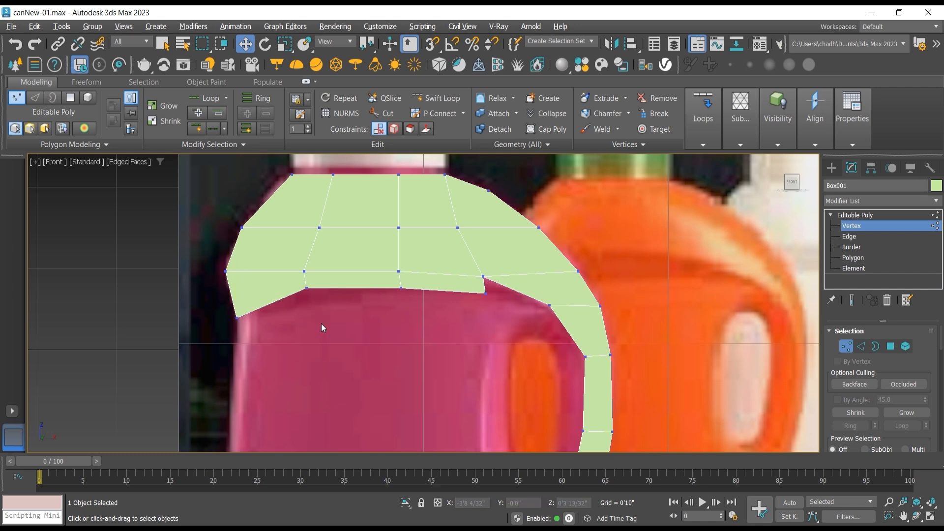
pyautogui.moveTo(304, 301)
pyautogui.mouseDown()
pyautogui.moveTo(308, 271)
pyautogui.moveTo(308, 289)
pyautogui.mouseUp()
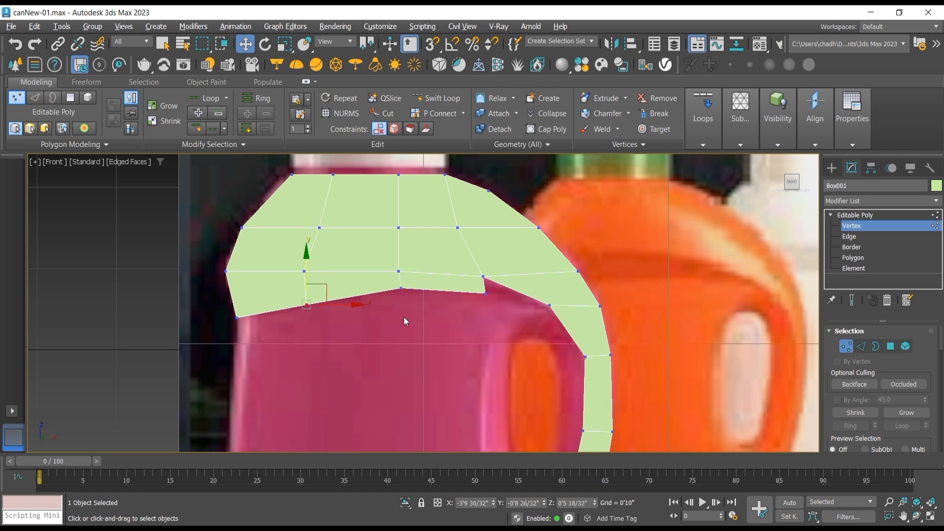
pyautogui.moveTo(409, 287)
pyautogui.mouseDown()
pyautogui.moveTo(401, 256)
pyautogui.moveTo(403, 272)
pyautogui.mouseUp()
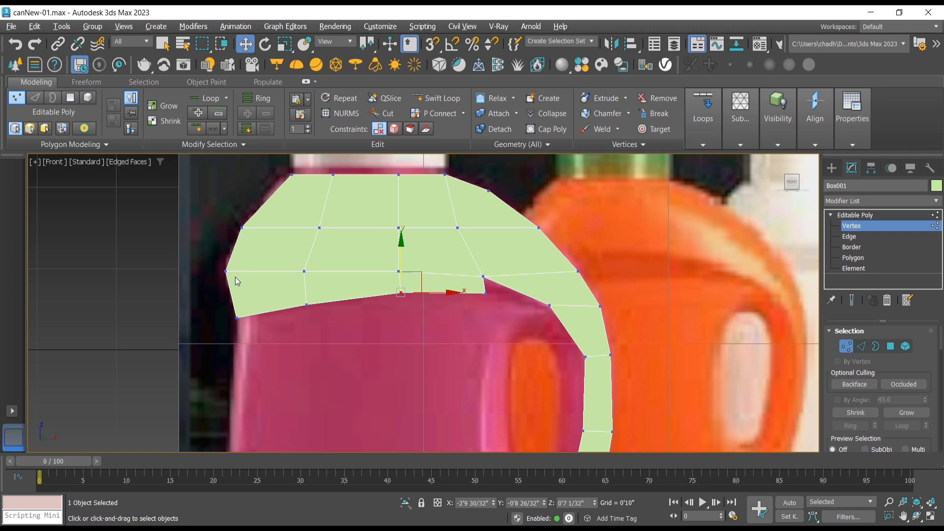
pyautogui.moveTo(234, 281); pyautogui.dragTo(246, 272)
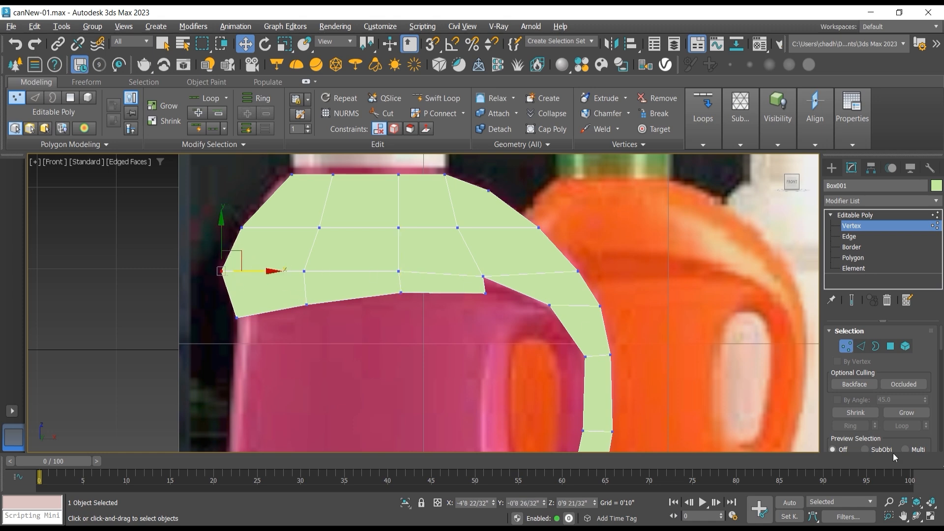
# Step: Select the four lower vertices on the strip's front side and move them inward to about Y -1'3 8/32"
pyautogui.click(916, 516)
pyautogui.moveTo(420, 290); pyautogui.dragTo(300, 299)
pyautogui.moveTo(301, 299); pyautogui.dragTo(374, 282, button='middle')
pyautogui.scroll(5, 374, 282)
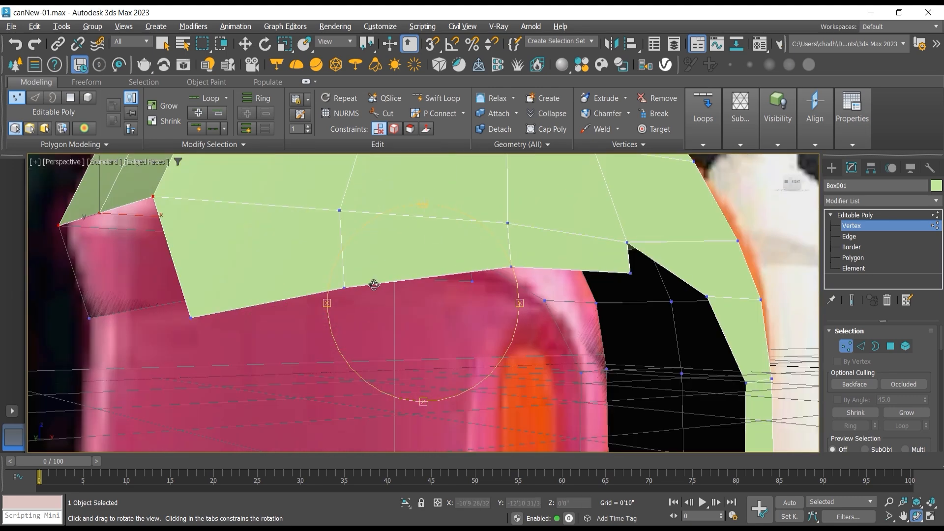
pyautogui.moveTo(373, 283); pyautogui.dragTo(407, 298)
pyautogui.click(244, 44)
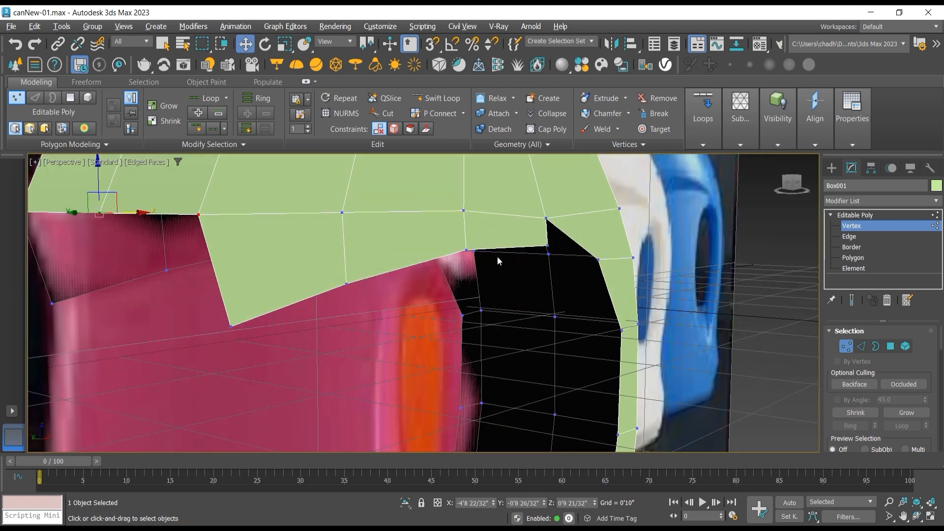
pyautogui.click(547, 245)
pyautogui.keyDown('ctrl'); pyautogui.click(466, 249); pyautogui.keyUp('ctrl')
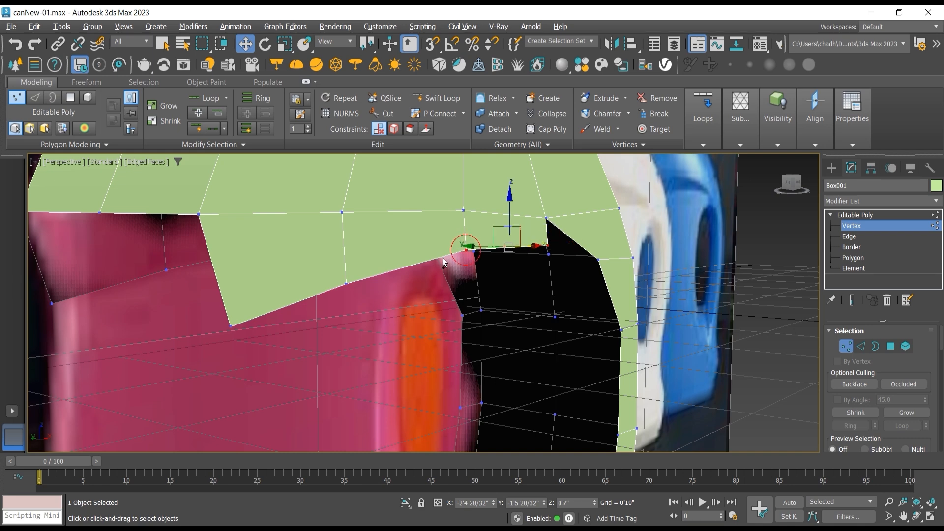
pyautogui.keyDown('ctrl'); pyautogui.click(348, 283); pyautogui.keyUp('ctrl')
pyautogui.keyDown('ctrl'); pyautogui.click(232, 325); pyautogui.keyUp('ctrl')
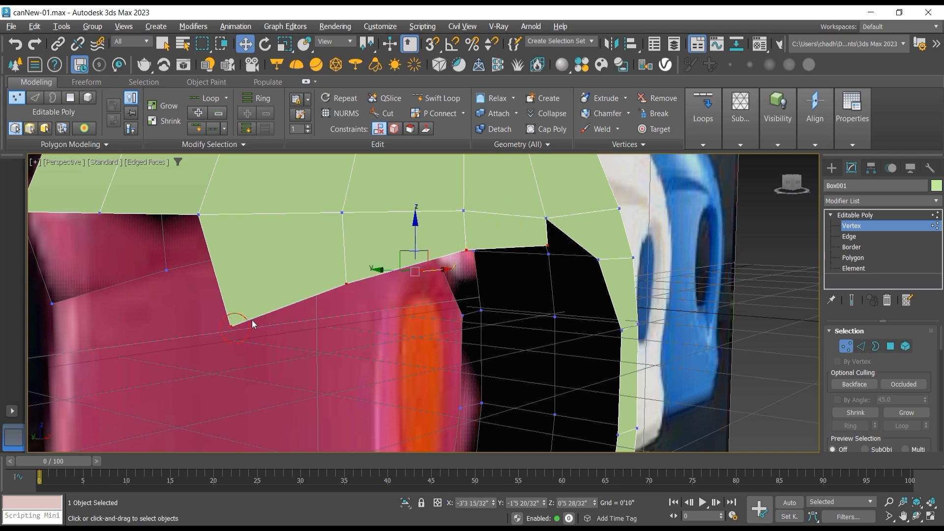
pyautogui.moveTo(379, 269); pyautogui.dragTo(356, 269)
# Step: At edge level, select the open edges on both sides of the handle's underside from a view below
pyautogui.press('f')
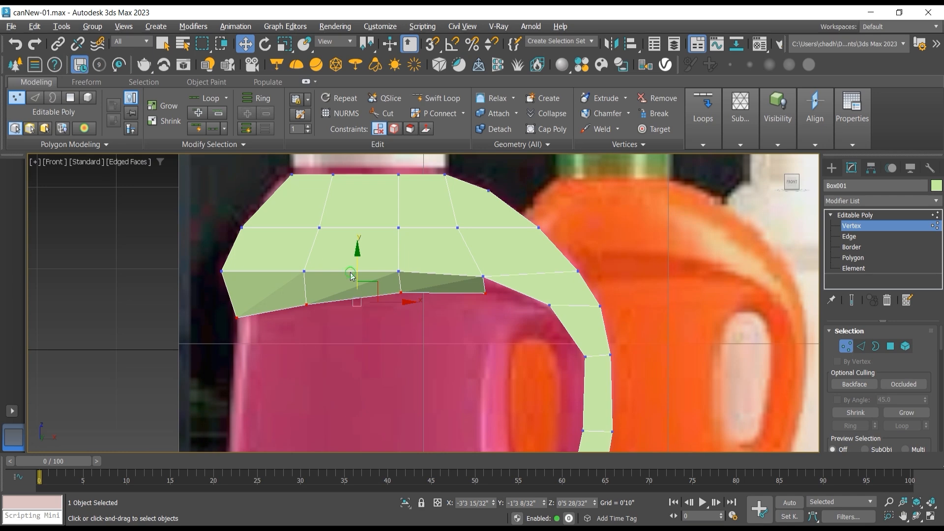
pyautogui.moveTo(587, 334); pyautogui.dragTo(521, 287, button='middle')
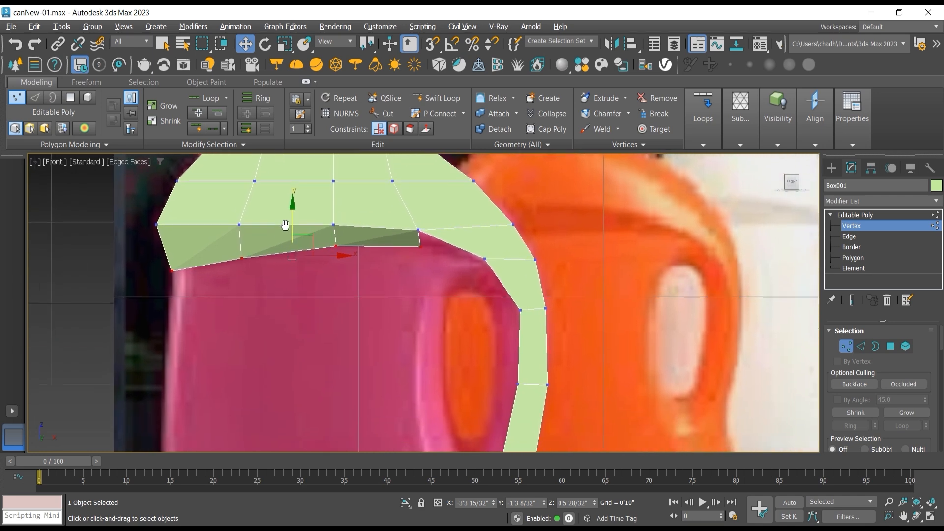
pyautogui.click(914, 514)
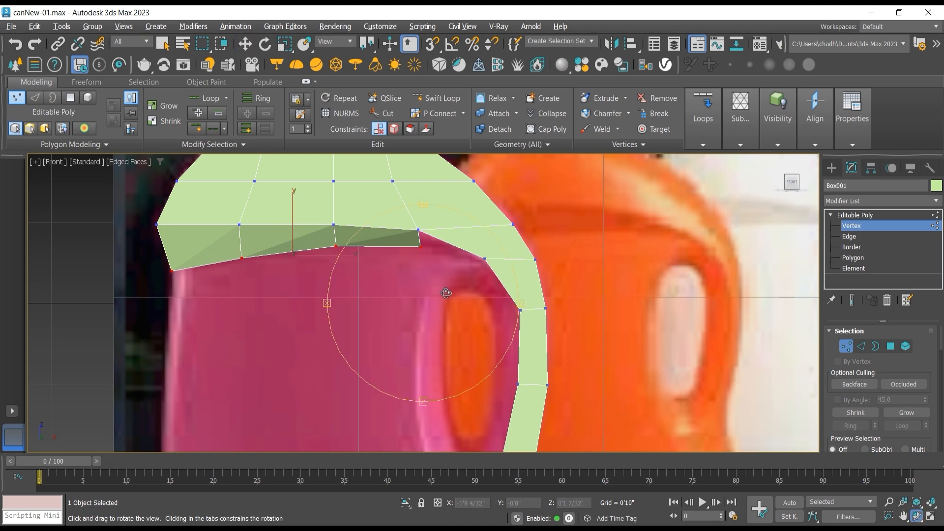
pyautogui.scroll(-2, 439, 287)
pyautogui.scroll(2, 433, 284)
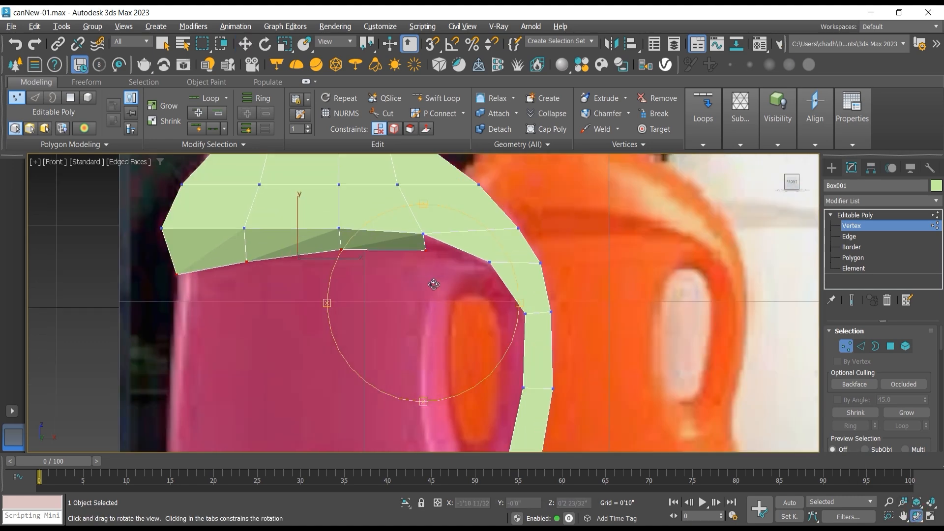
pyautogui.moveTo(434, 284); pyautogui.dragTo(444, 263)
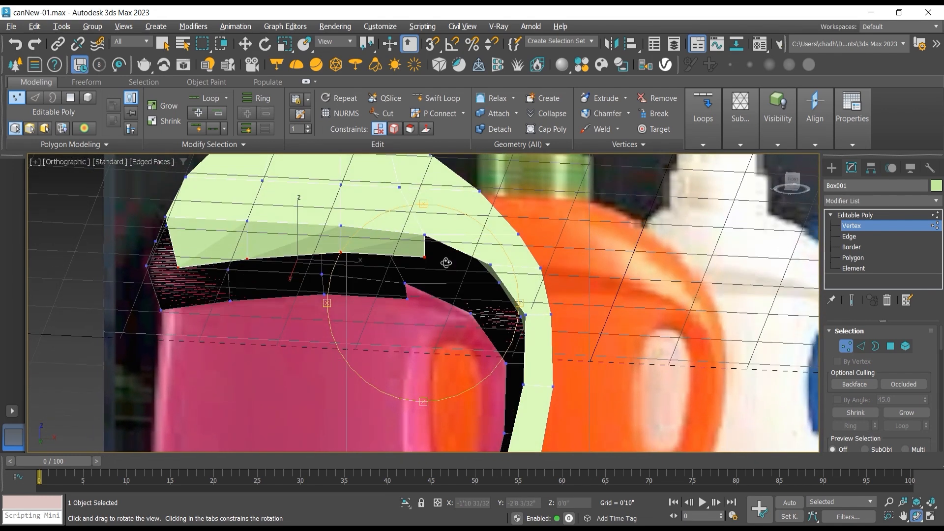
pyautogui.click(850, 238)
pyautogui.click(449, 244)
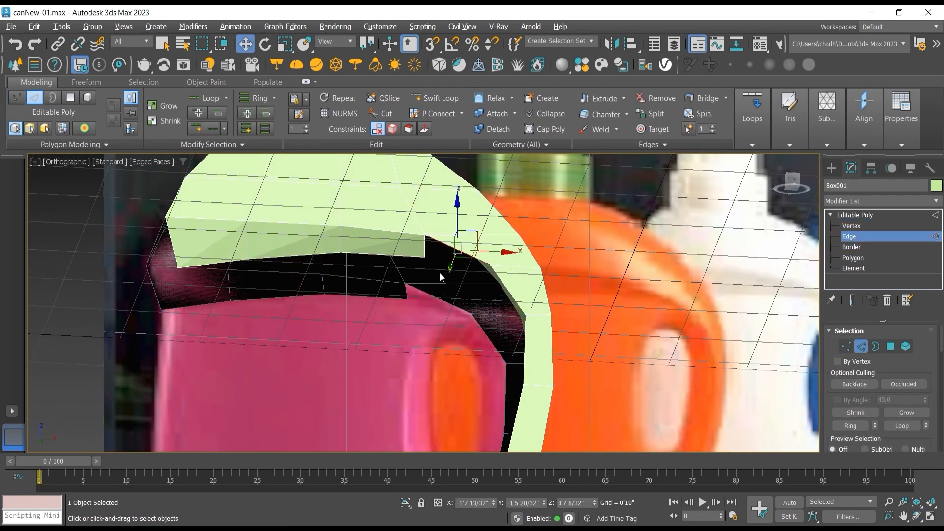
pyautogui.click(432, 298)
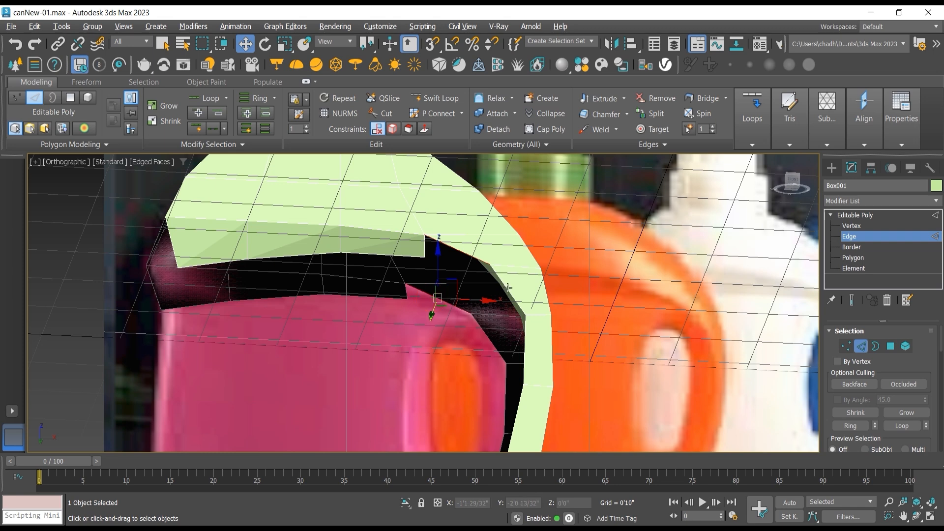
pyautogui.click(488, 339)
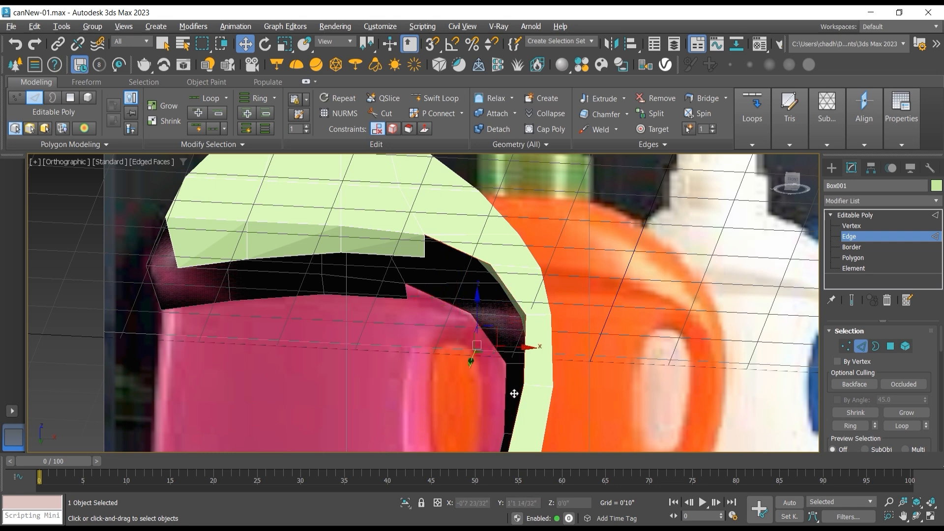
pyautogui.moveTo(512, 392); pyautogui.dragTo(501, 354, button='middle')
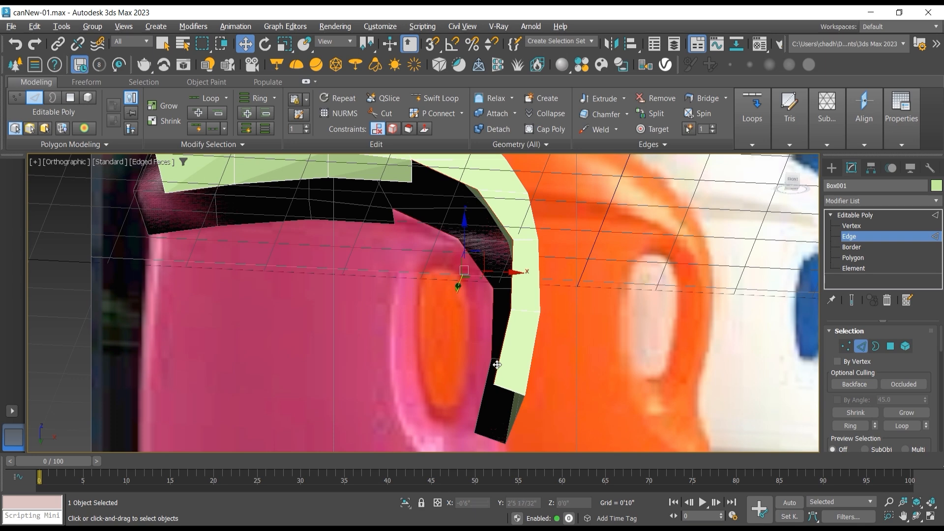
pyautogui.keyDown('ctrl'); pyautogui.click(485, 389); pyautogui.keyUp('ctrl')
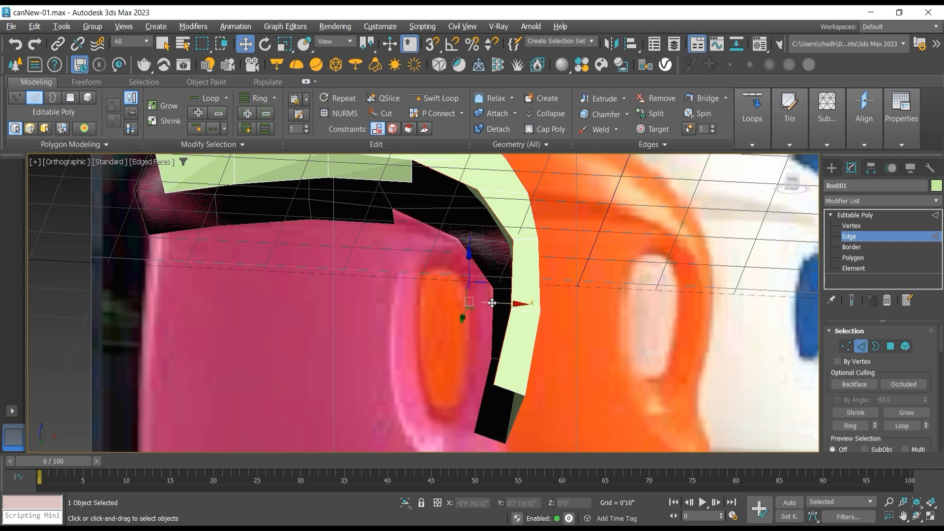
# Step: Extrude the selected handle edges inward by scaling them in the Front view, after undoing a trial move along X
pyautogui.moveTo(491, 302); pyautogui.dragTo(477, 302)
pyautogui.hotkey('ctrl', 'z')
pyautogui.press('f')
pyautogui.scroll(10, 409, 295)
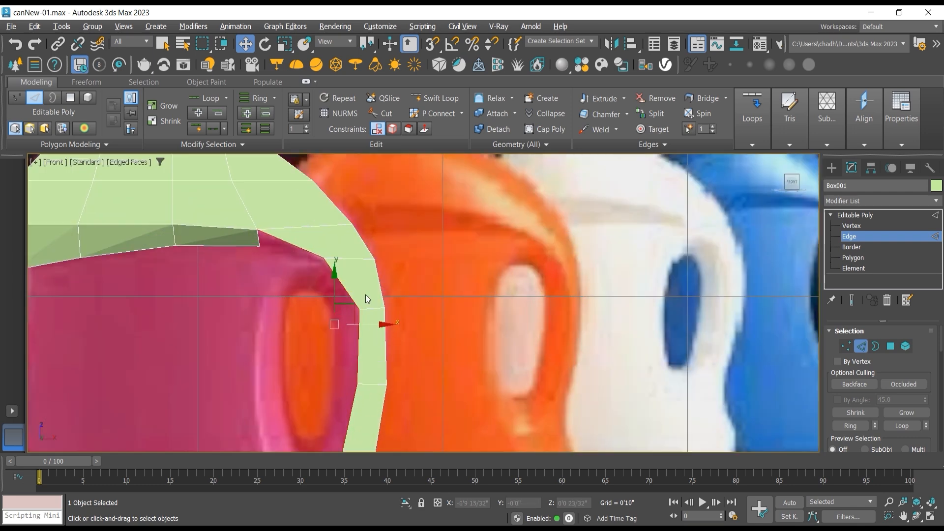
pyautogui.scroll(-5, 376, 294)
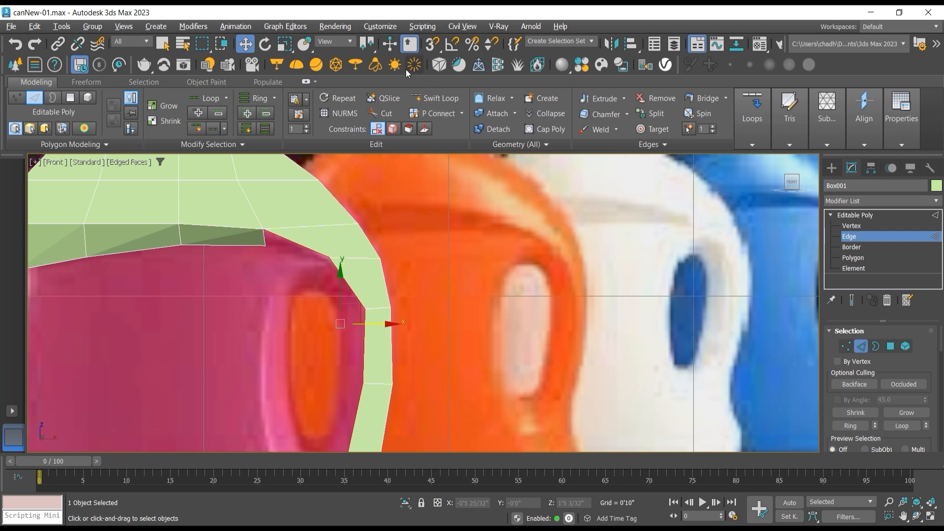
pyautogui.click(284, 43)
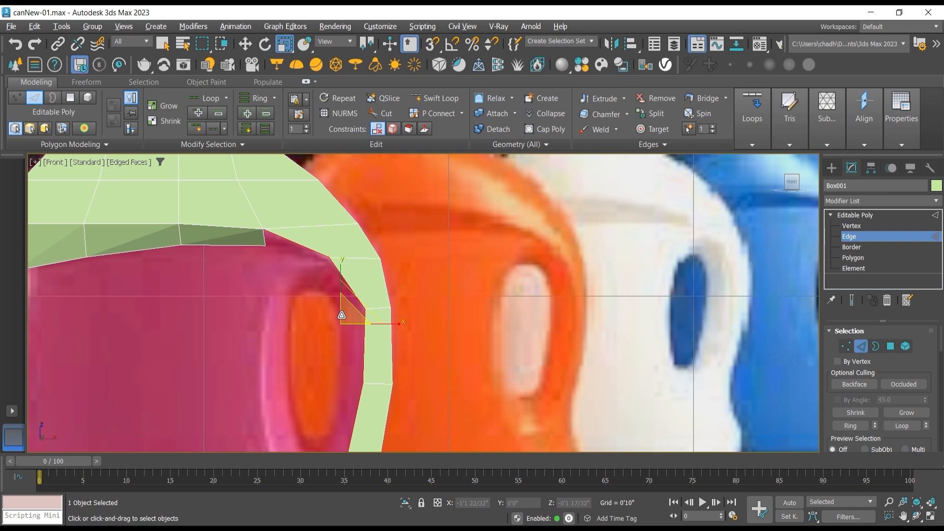
pyautogui.moveTo(342, 315); pyautogui.dragTo(343, 326)
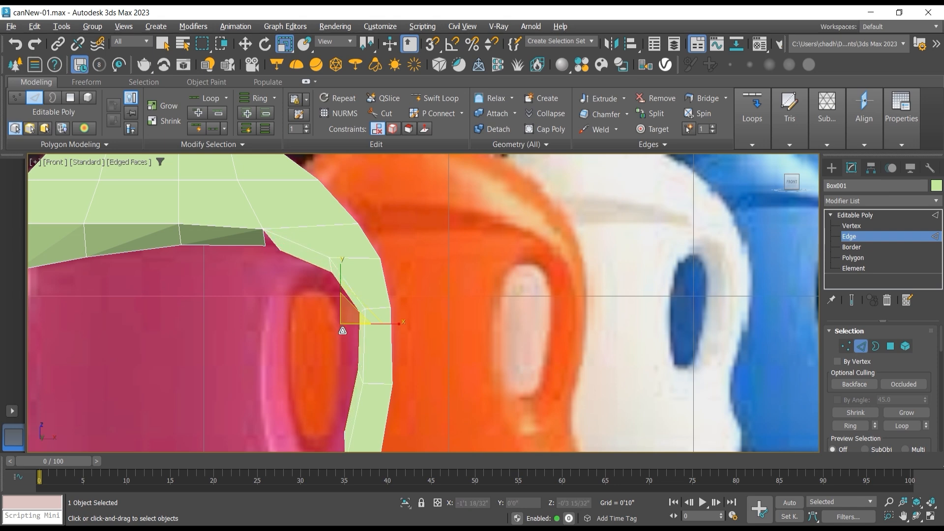
# Step: At vertex level, move the inner strip vertex nearest the shoulder's underside corner to about X -1'10 29/32", Z 0'6 28/32"
pyautogui.click(851, 225)
pyautogui.scroll(3, 253, 246)
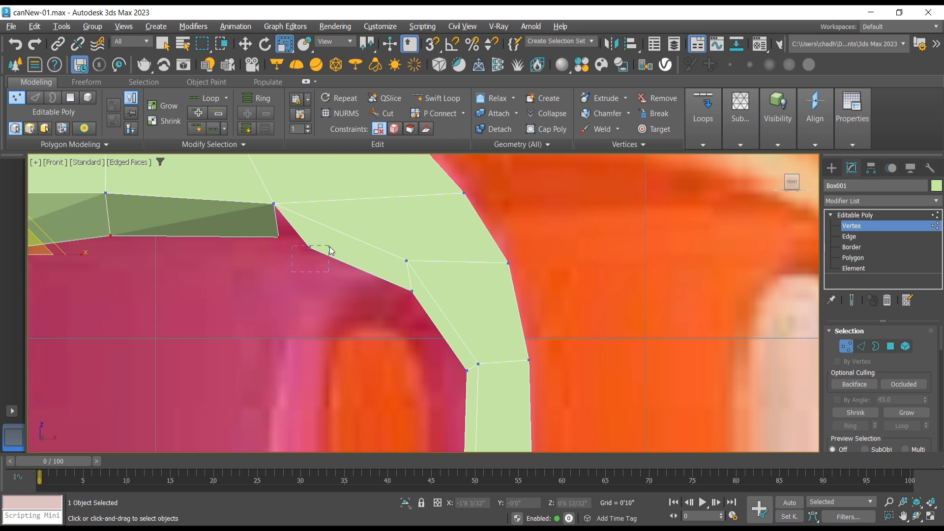
pyautogui.moveTo(330, 251); pyautogui.dragTo(329, 252)
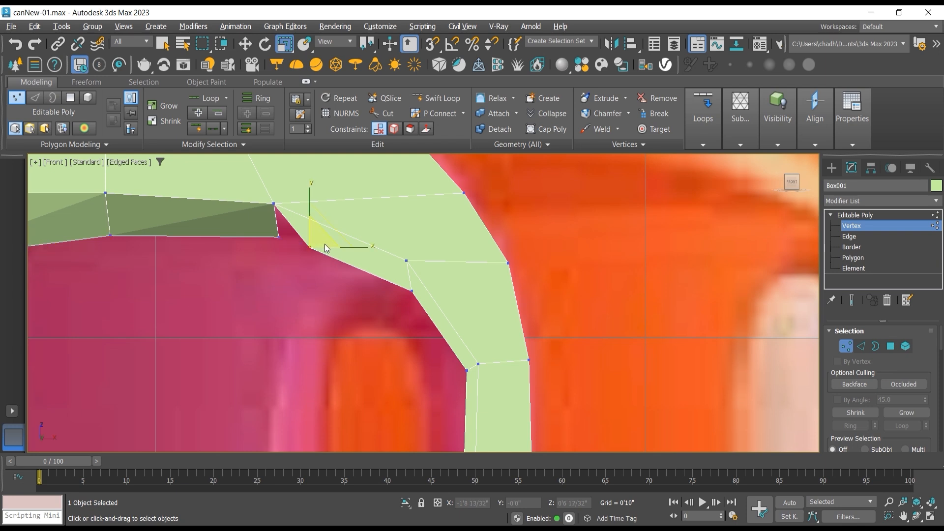
pyautogui.click(247, 45)
pyautogui.moveTo(326, 229); pyautogui.dragTo(313, 222)
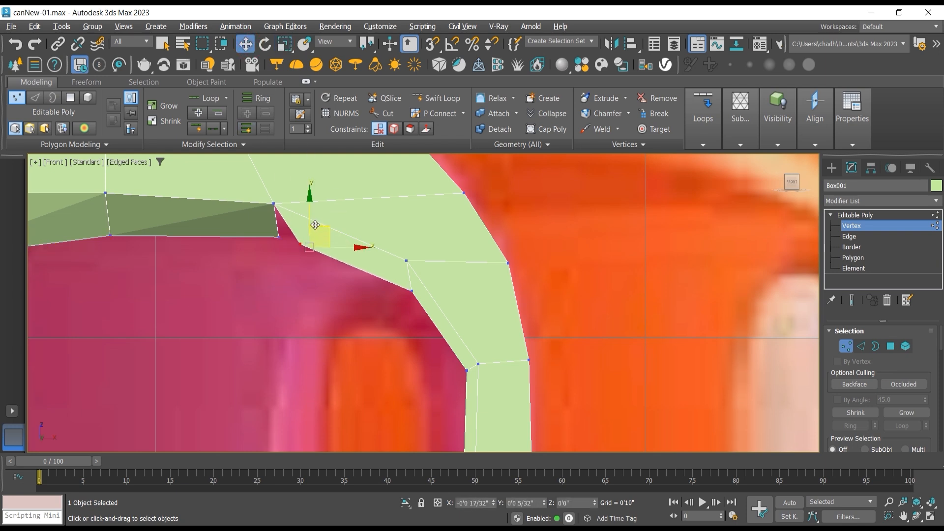
pyautogui.scroll(4, 284, 240)
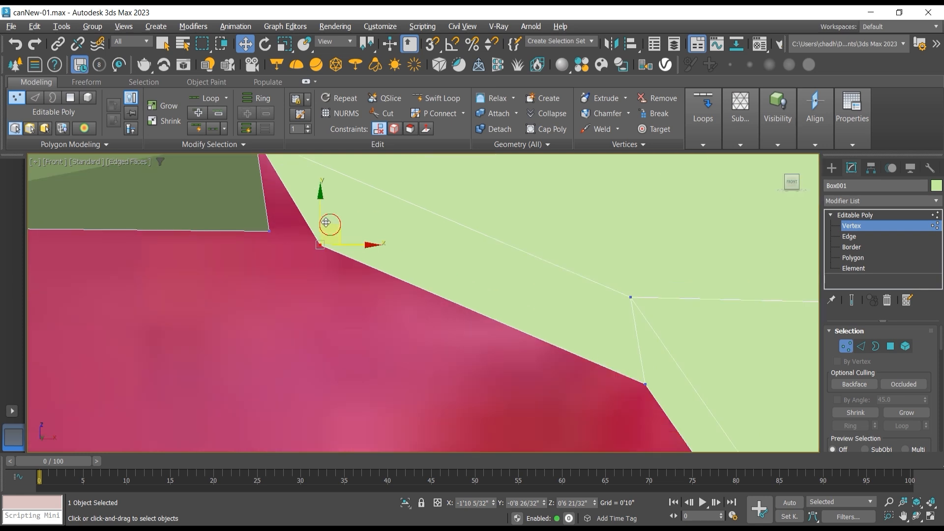
pyautogui.moveTo(328, 224); pyautogui.dragTo(295, 213)
pyautogui.scroll(-3, 333, 303)
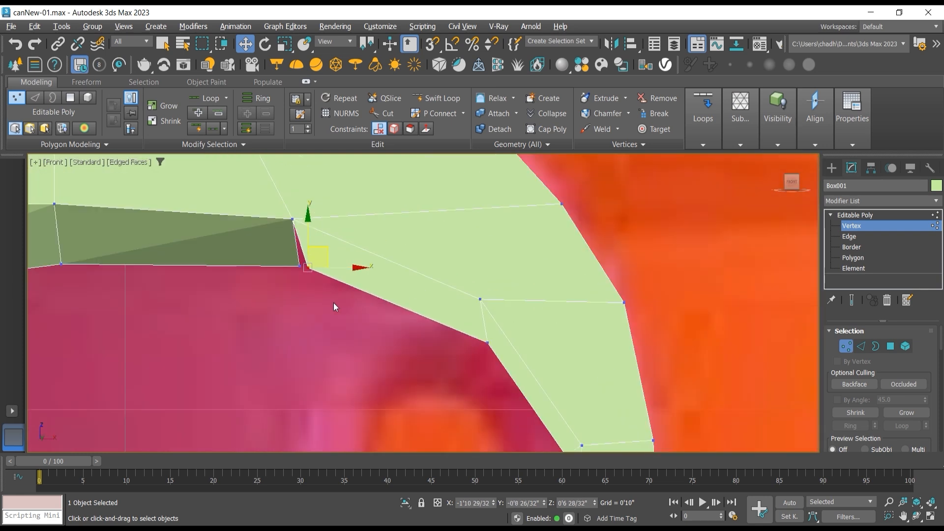
# Step: Move the handle bend's next two inner vertices to about X -1'3 17/32", Z 0'4 10/32" and X -0'11 19/32", Z -0'1"
pyautogui.moveTo(334, 302); pyautogui.dragTo(301, 210, button='middle')
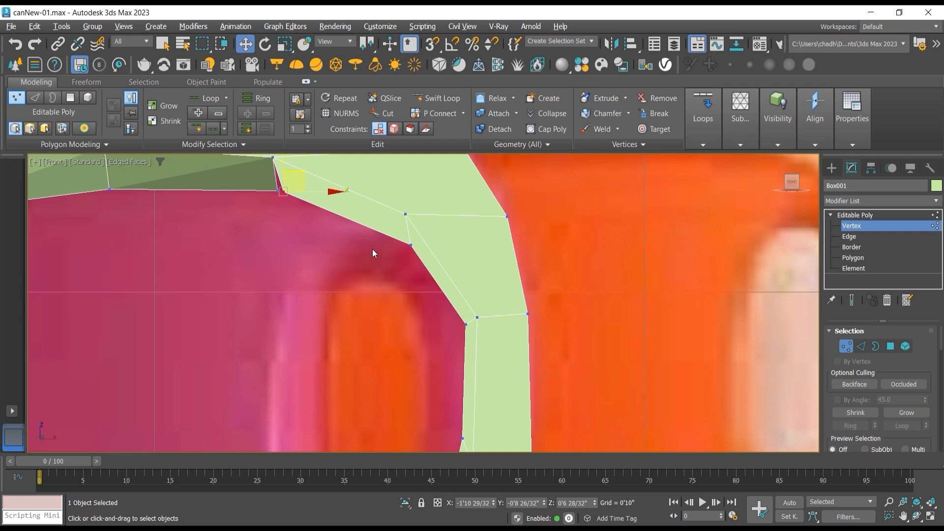
pyautogui.moveTo(372, 249); pyautogui.dragTo(369, 227, button='middle')
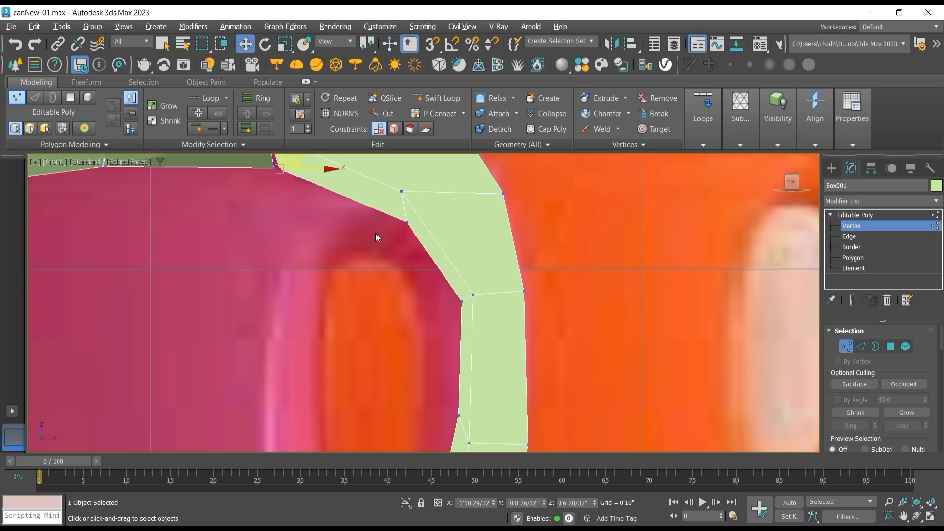
pyautogui.moveTo(408, 223); pyautogui.dragTo(410, 191)
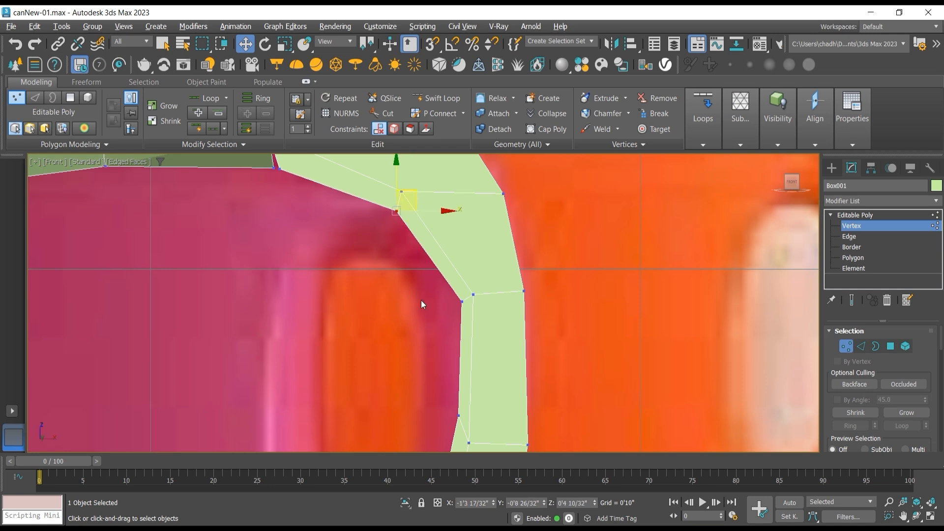
pyautogui.click(466, 303)
pyautogui.moveTo(480, 279); pyautogui.dragTo(477, 280)
pyautogui.scroll(-4, 427, 298)
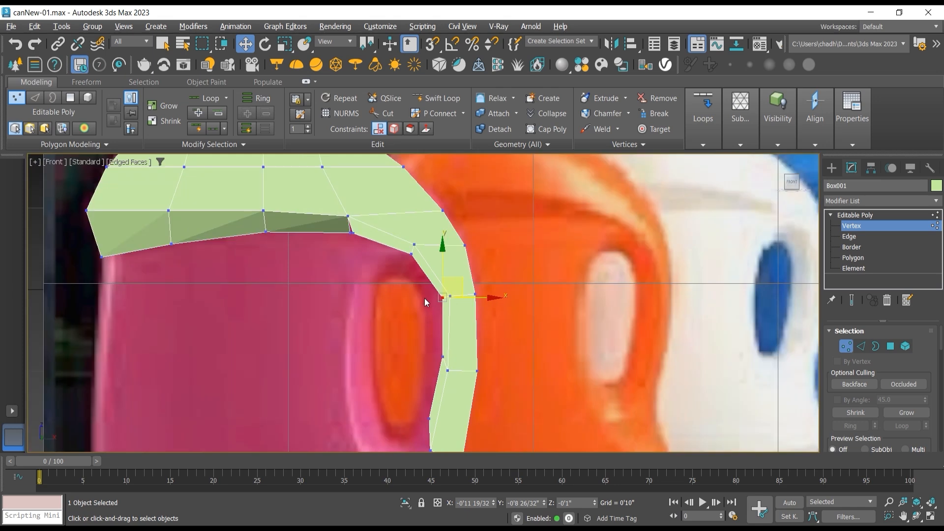
pyautogui.moveTo(424, 298); pyautogui.dragTo(400, 255, button='middle')
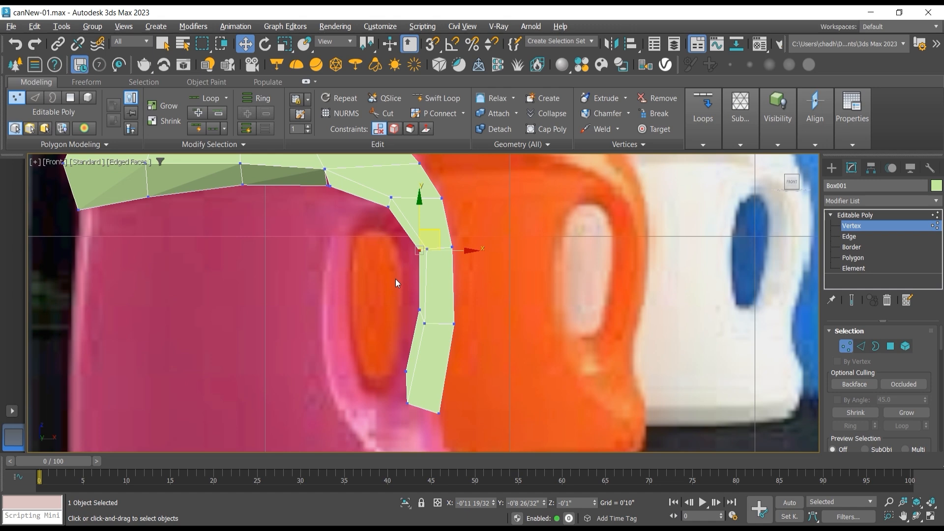
# Step: Move the handle's lower inner vertices to follow the grip opening, and readjust the one above to about X -0'11 29/32", Z -0'1 8/32"
pyautogui.click(421, 314)
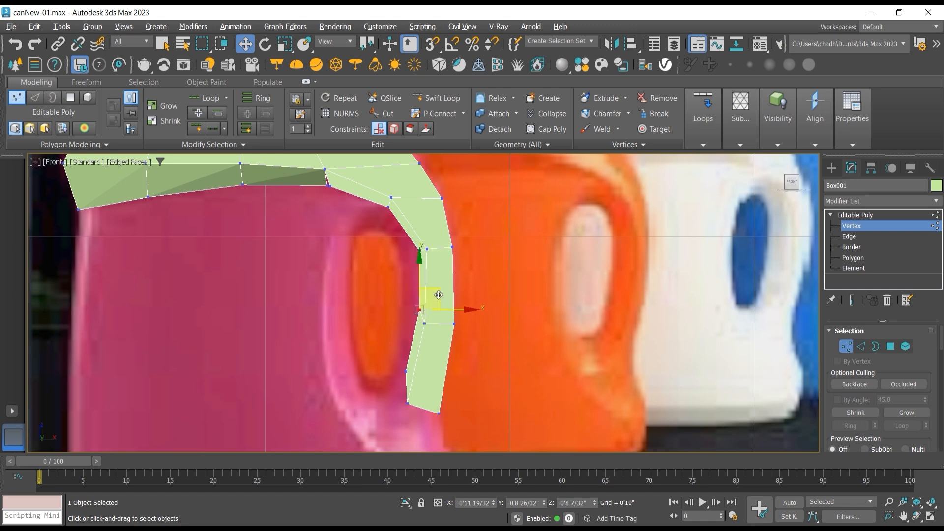
pyautogui.moveTo(436, 290); pyautogui.dragTo(425, 296)
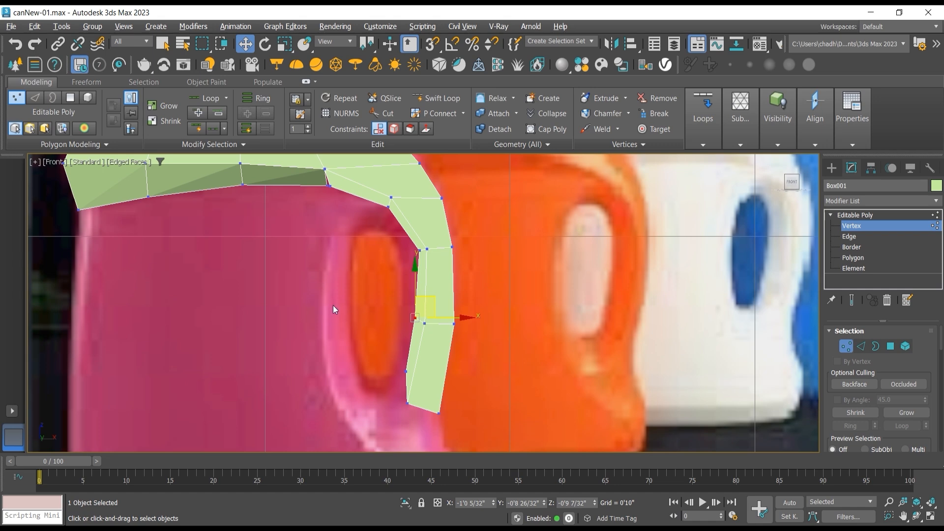
pyautogui.moveTo(412, 384); pyautogui.dragTo(409, 372)
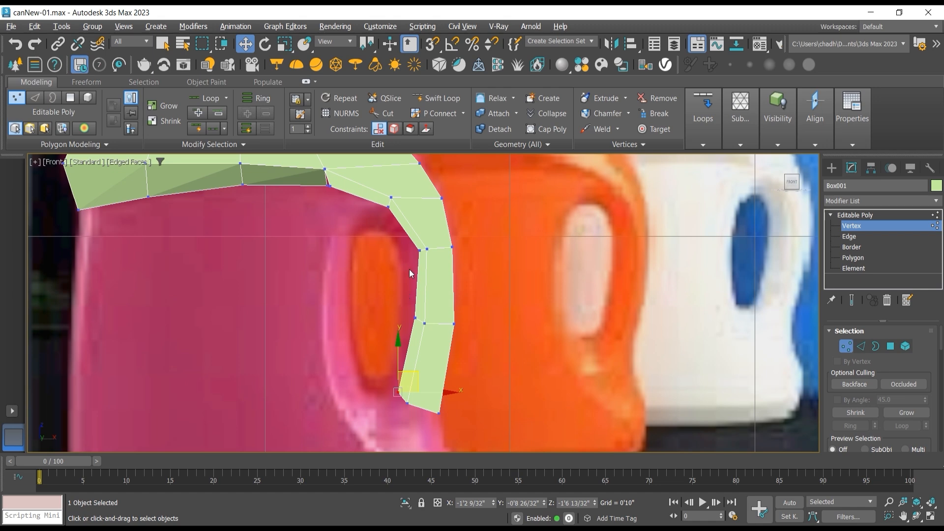
pyautogui.click(420, 250)
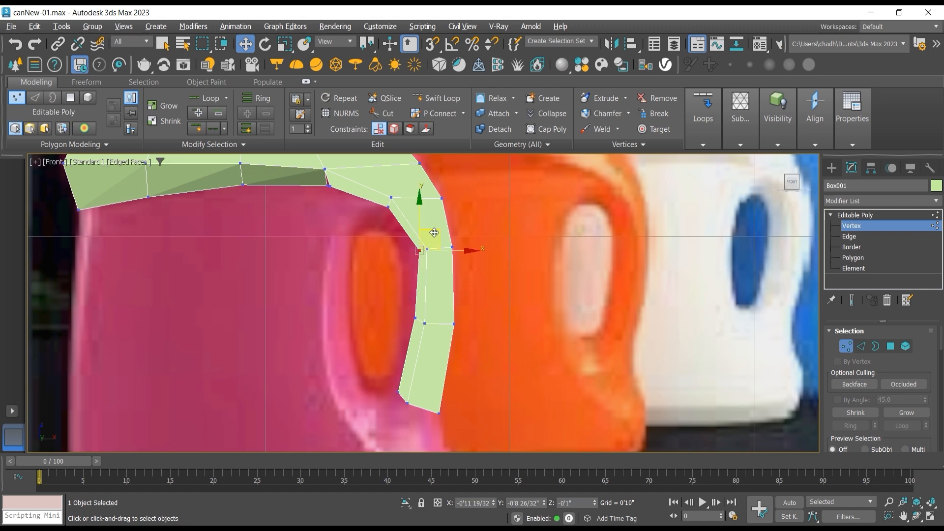
pyautogui.moveTo(434, 233); pyautogui.dragTo(429, 237)
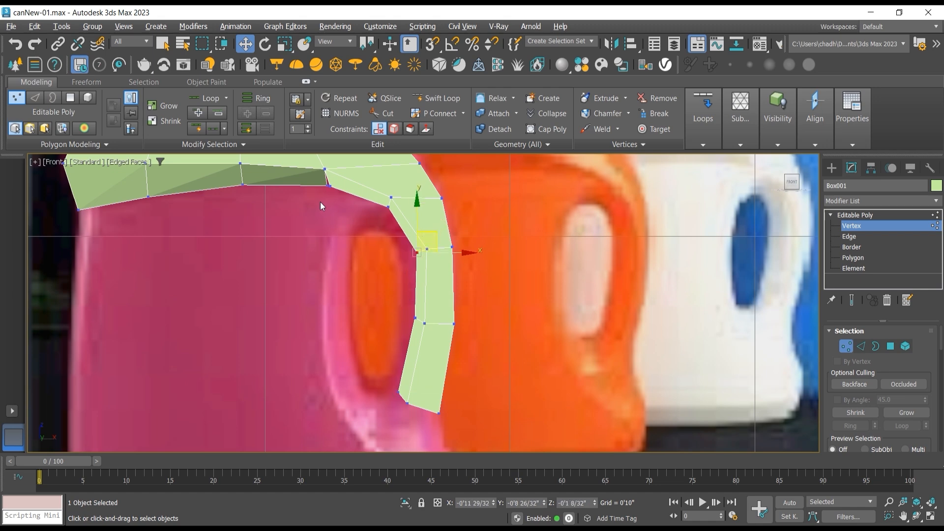
# Step: Target-weld the strip's end vertex to the adjacent corner vertex on the shoulder's underside
pyautogui.scroll(10, 320, 202)
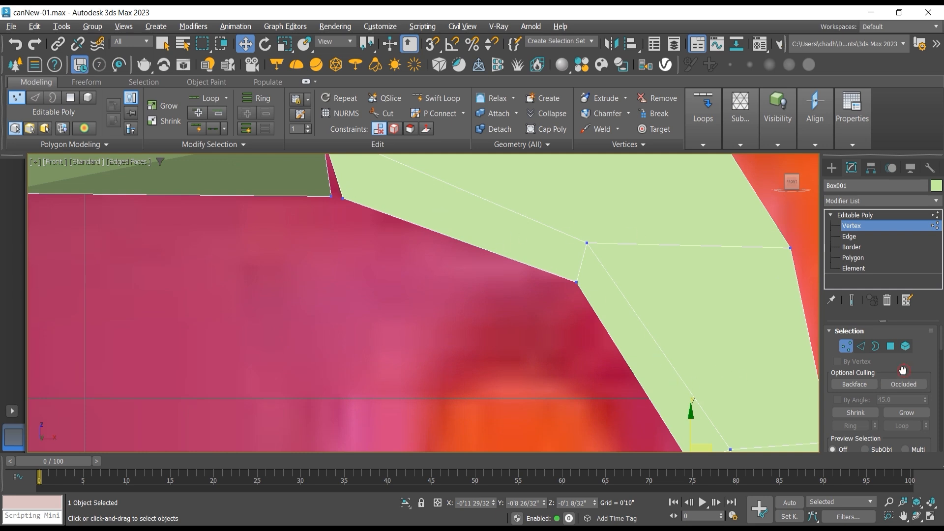
pyautogui.scroll(-3, 907, 376)
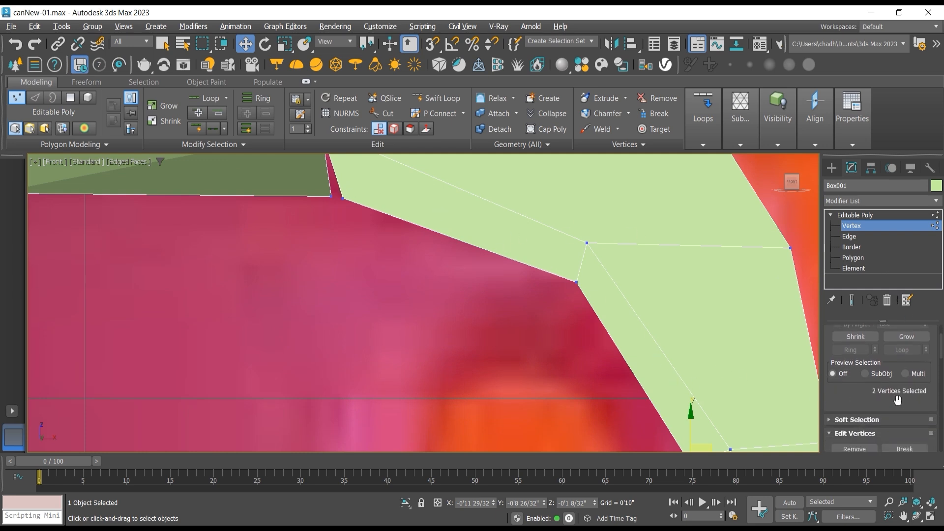
pyautogui.scroll(-3, 915, 382)
pyautogui.click(910, 395)
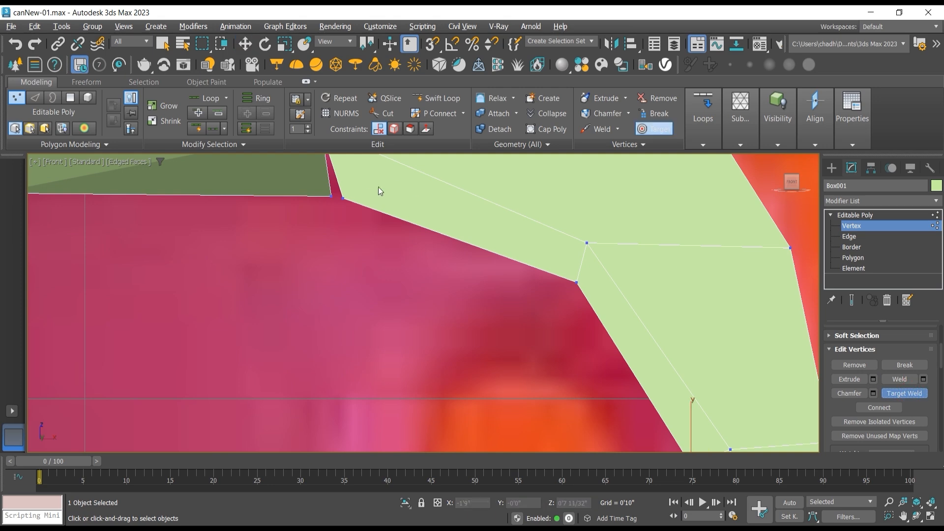
pyautogui.click(331, 197)
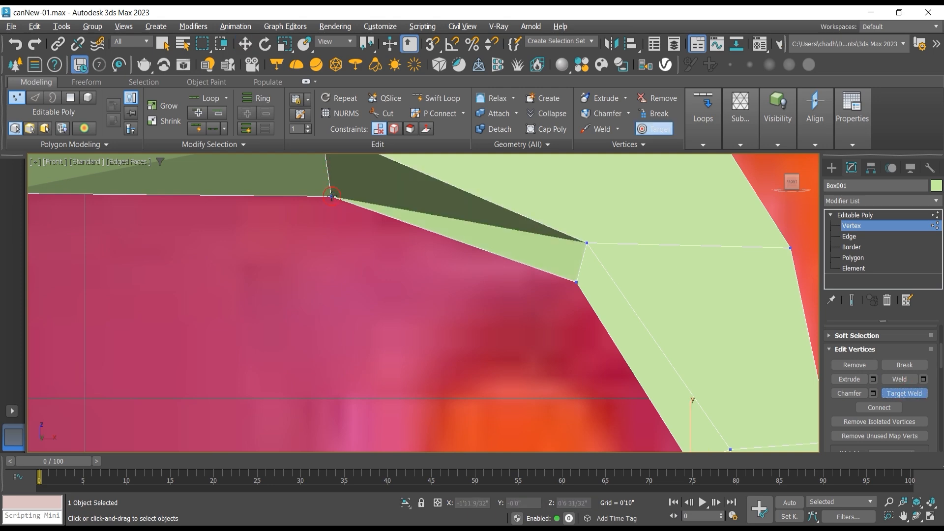
pyautogui.scroll(-4, 332, 238)
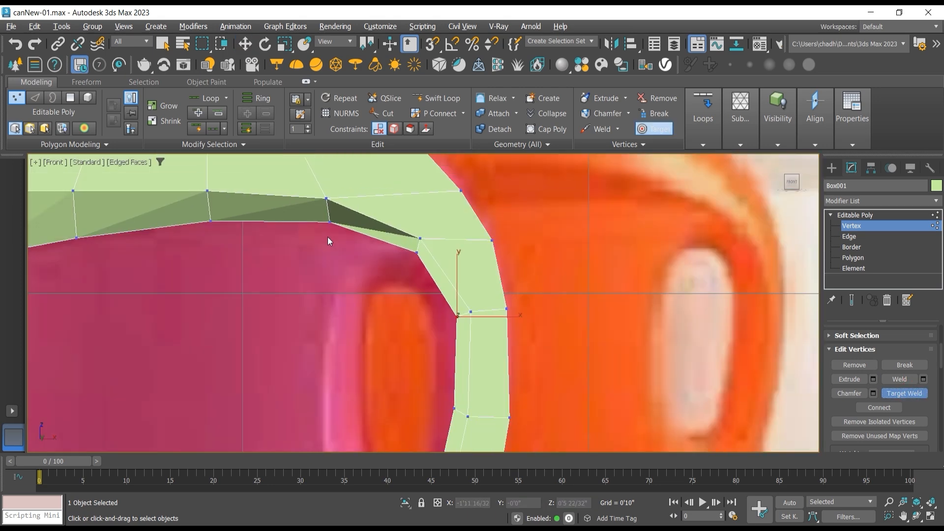
# Step: From an angled view, move the handle's two upper inner front vertices along Y to about -1'4 20/32" and -1'5 2/32"
pyautogui.click(916, 516)
pyautogui.moveTo(316, 290); pyautogui.dragTo(421, 282)
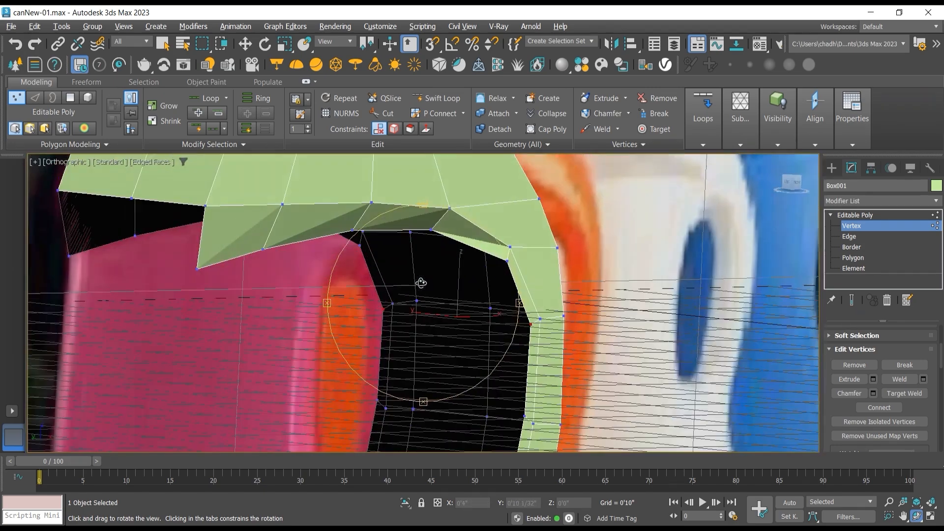
pyautogui.press('w')
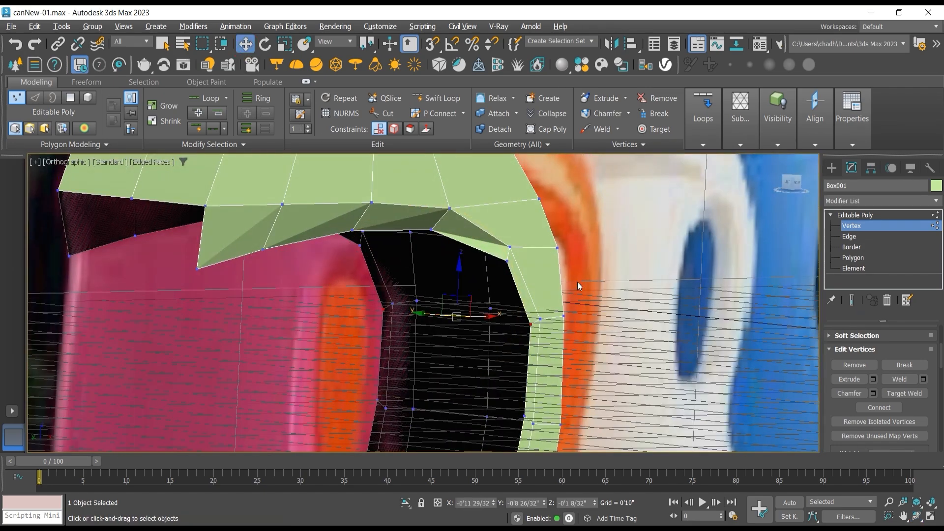
pyautogui.click(508, 261)
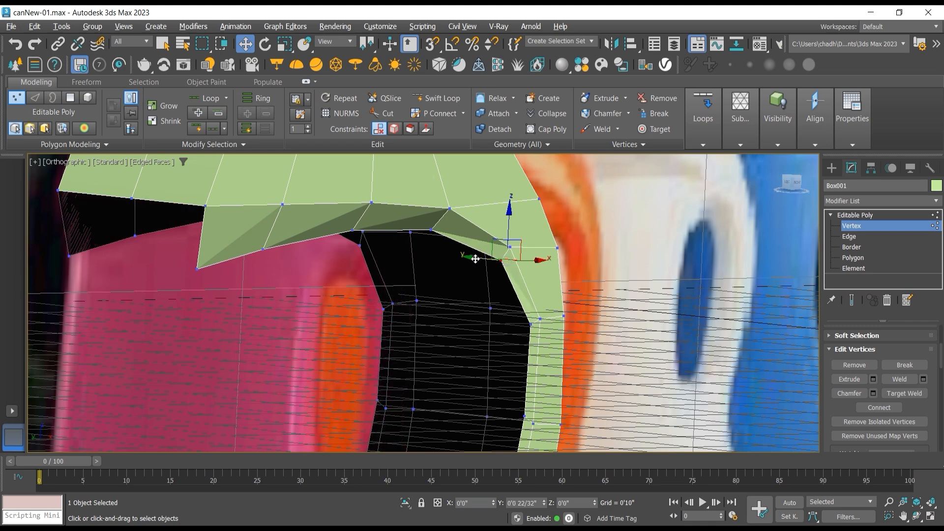
pyautogui.moveTo(475, 259); pyautogui.dragTo(462, 295)
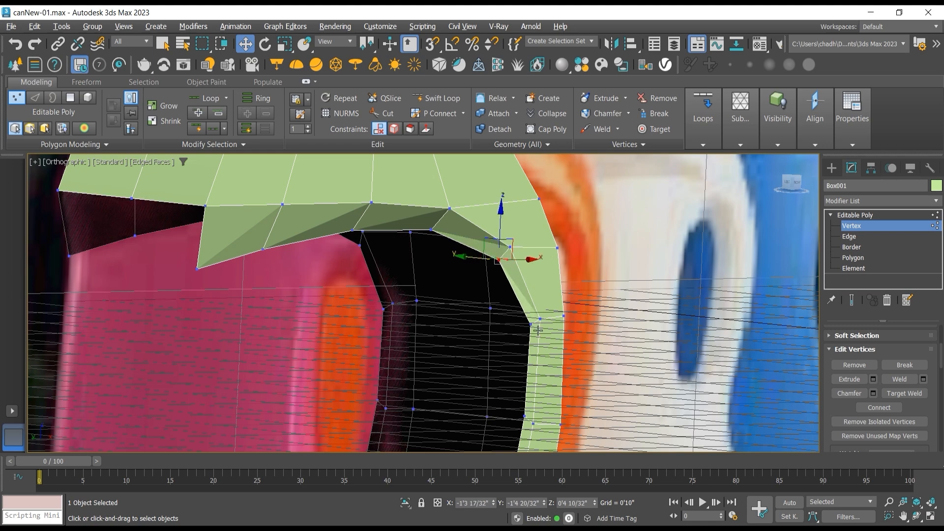
pyautogui.scroll(2, 538, 331)
pyautogui.click(524, 322)
pyautogui.moveTo(508, 319); pyautogui.dragTo(500, 319)
pyautogui.moveTo(490, 327); pyautogui.dragTo(483, 238, button='middle')
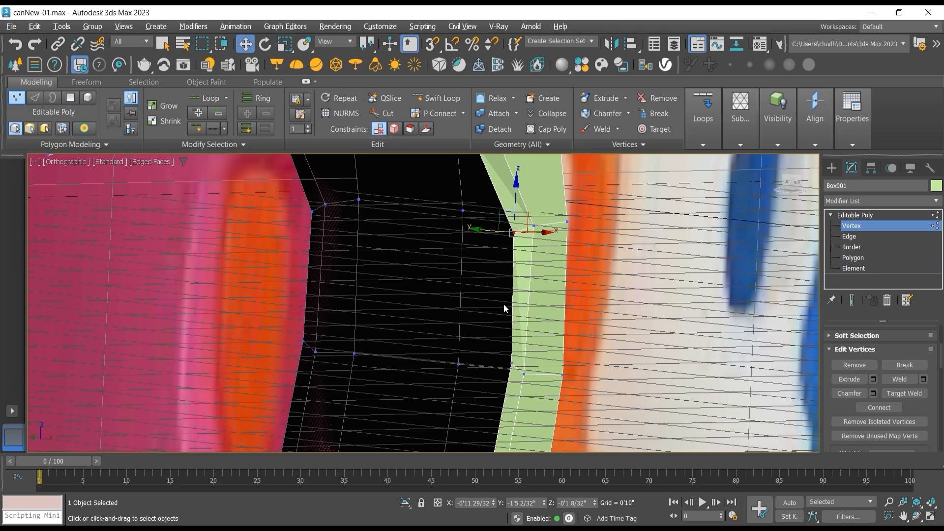
# Step: Move the handle's two lower inner front vertices to about Y -1'5 9/32", Z -0'9 18/32" and Y -1'5 6/32", Z -1'7 6/32"
pyautogui.click(512, 363)
pyautogui.moveTo(511, 332); pyautogui.dragTo(511, 332)
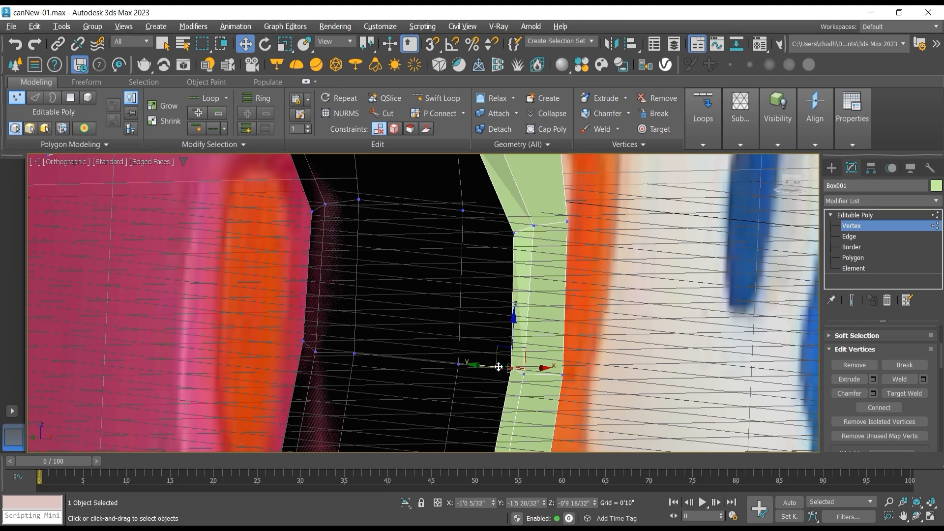
pyautogui.moveTo(495, 367); pyautogui.dragTo(489, 367)
pyautogui.scroll(-2, 486, 368)
pyautogui.moveTo(486, 367); pyautogui.dragTo(503, 274, button='middle')
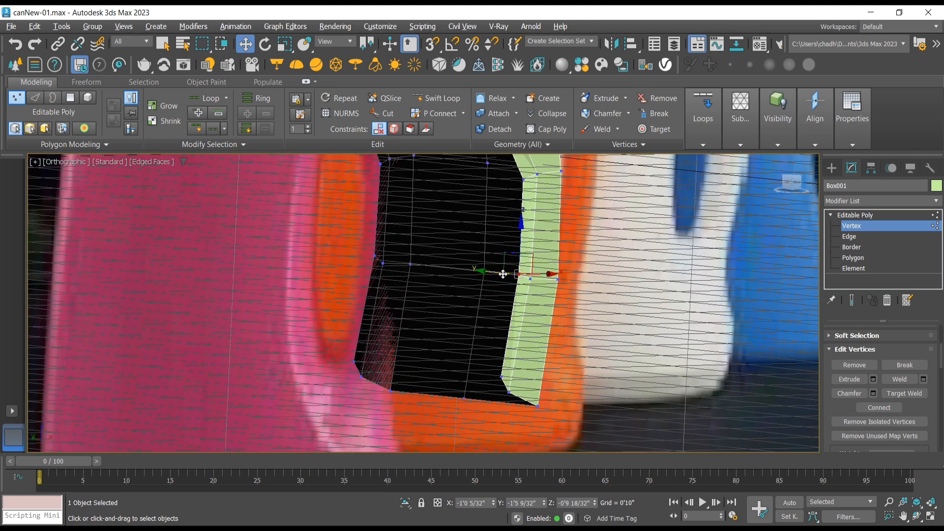
pyautogui.click(500, 377)
pyautogui.moveTo(503, 346); pyautogui.dragTo(470, 378)
# Step: Examine the handle's shape against the reference bottle from the front and from an angled view
pyautogui.press('f')
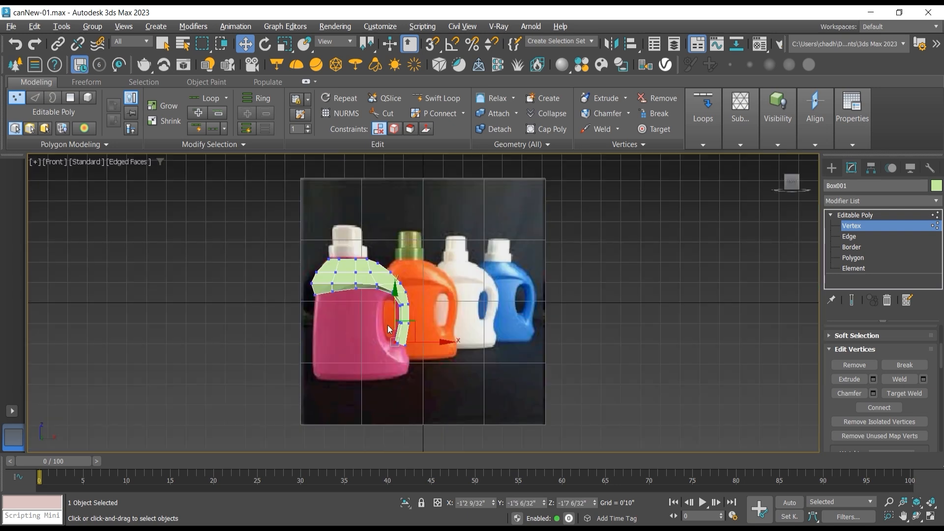
pyautogui.scroll(5, 405, 298)
pyautogui.moveTo(419, 313); pyautogui.dragTo(487, 325, button='middle')
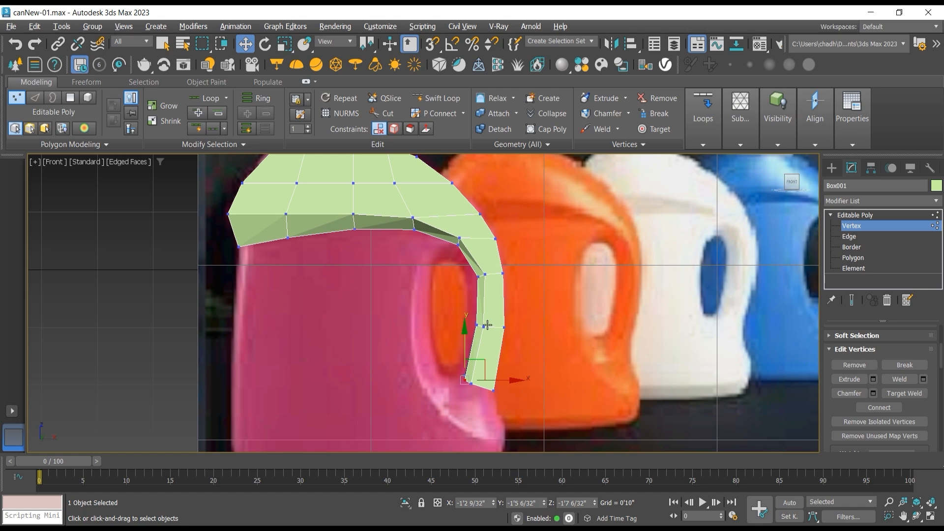
pyautogui.scroll(-2, 514, 262)
pyautogui.click(917, 515)
pyautogui.moveTo(472, 297); pyautogui.dragTo(438, 307)
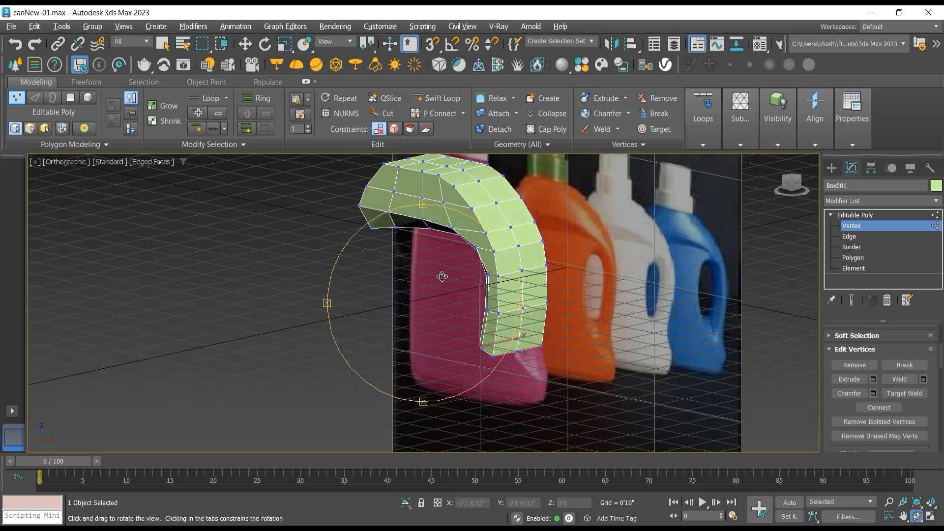
pyautogui.moveTo(454, 276); pyautogui.dragTo(453, 278)
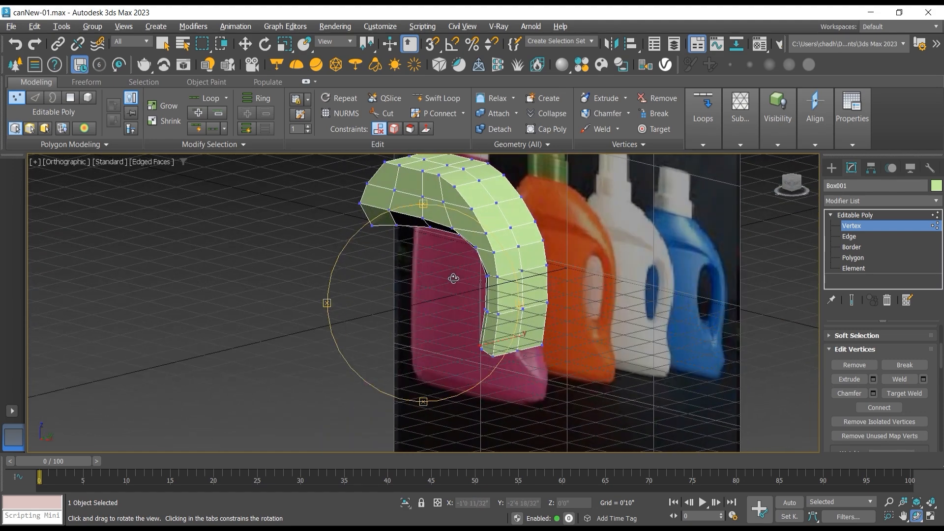
# Step: Select all vertices in the three lowest rows of the handle and scale them along Y to narrow the grip to about half its depth
pyautogui.click(245, 43)
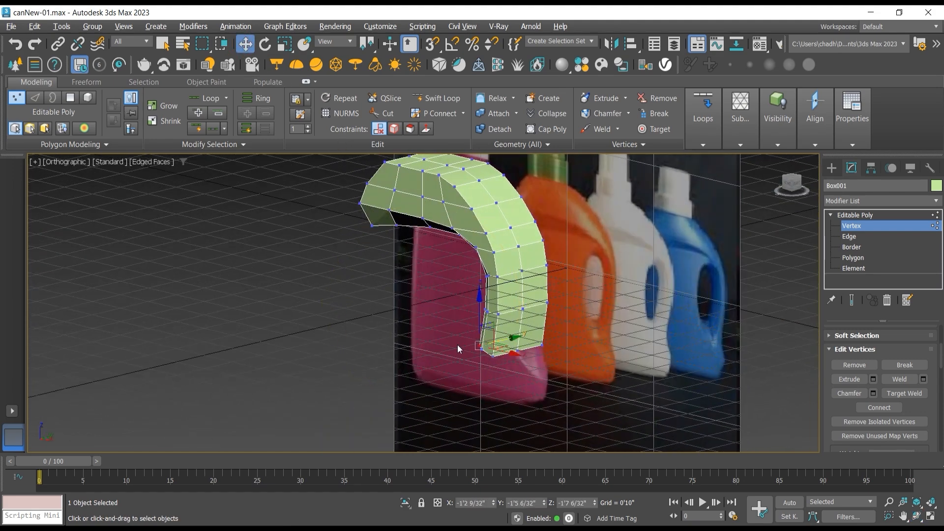
pyautogui.moveTo(415, 268); pyautogui.dragTo(588, 387)
pyautogui.press('f')
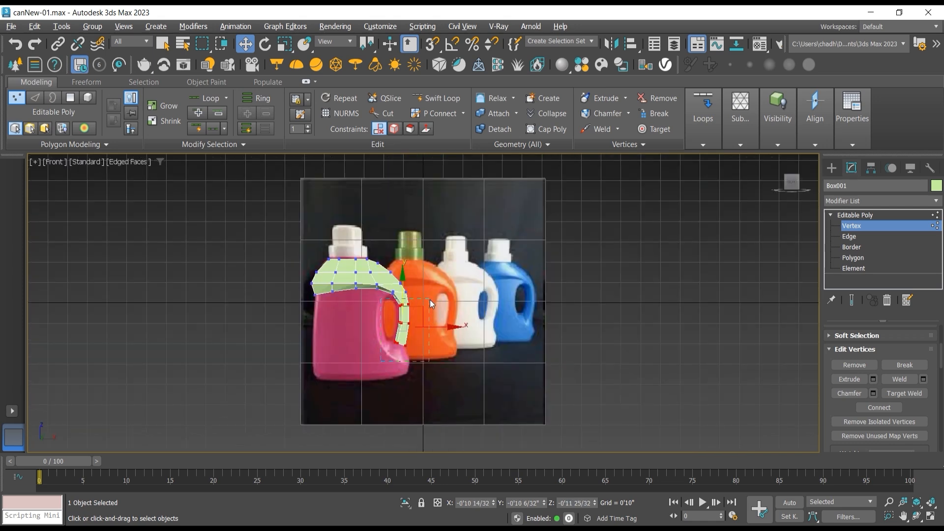
pyautogui.scroll(2, 430, 300)
pyautogui.click(917, 516)
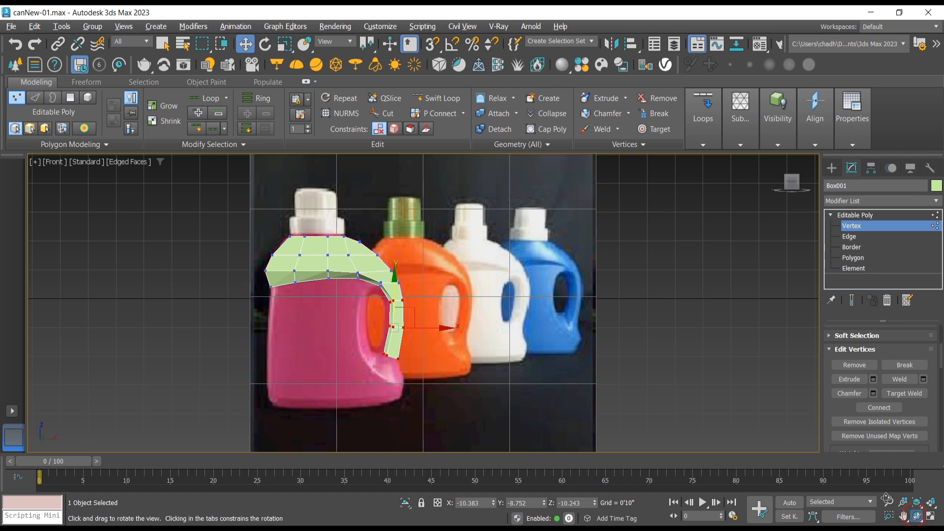
pyautogui.moveTo(426, 291); pyautogui.dragTo(371, 308)
pyautogui.click(284, 49)
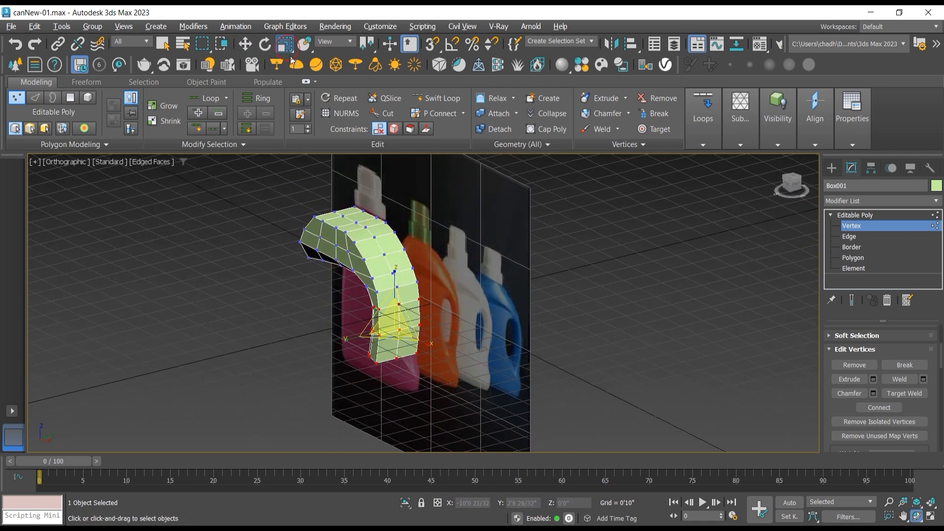
pyautogui.moveTo(346, 338); pyautogui.dragTo(381, 339)
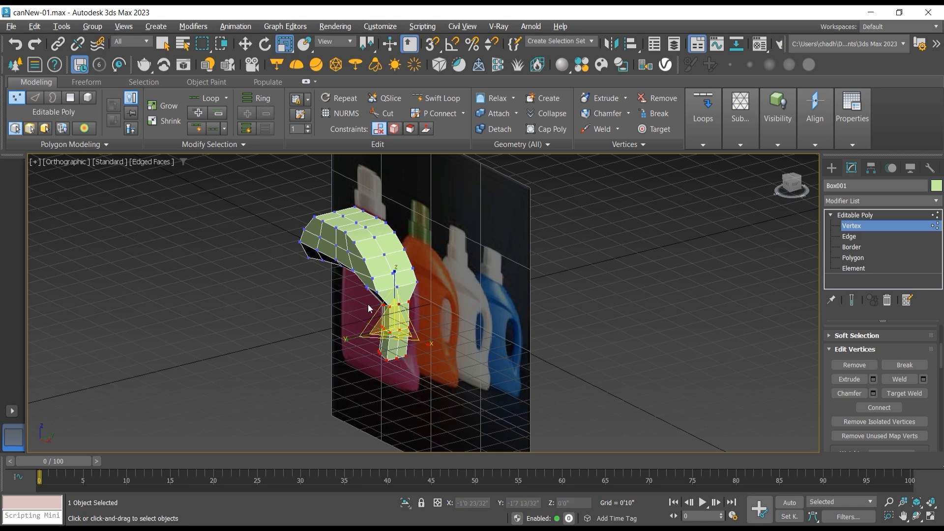
pyautogui.scroll(5, 370, 301)
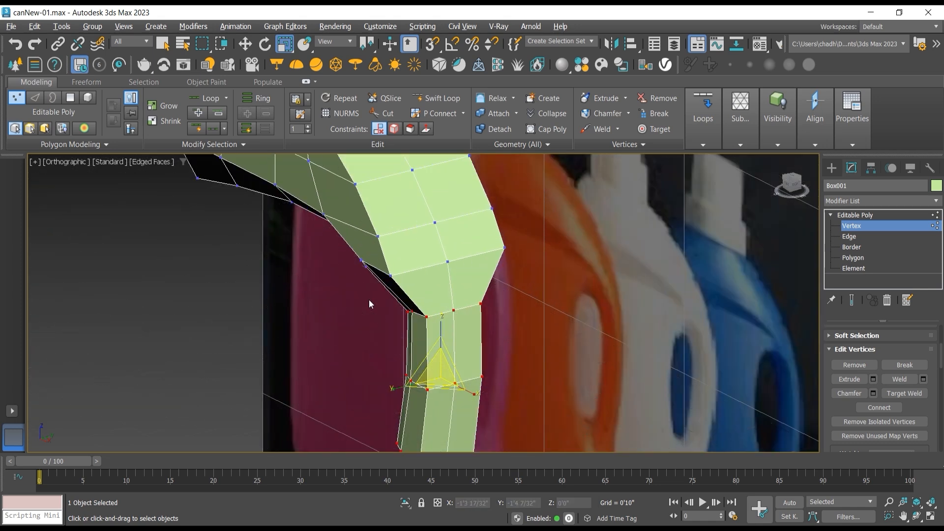
# Step: Scale the vertex row just above the narrowed grip inward along Y to taper the shoulder into the handle
pyautogui.press('f')
pyautogui.scroll(8, 393, 309)
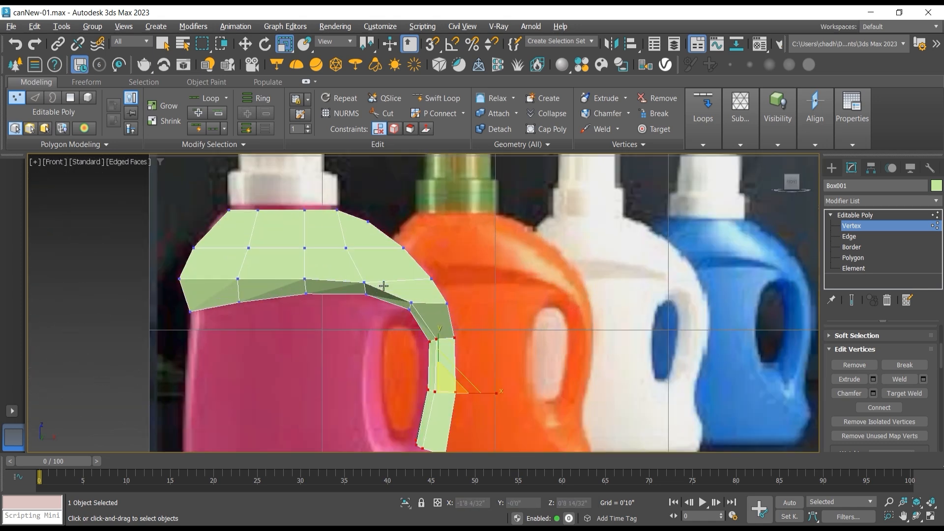
pyautogui.moveTo(484, 301); pyautogui.dragTo(407, 330)
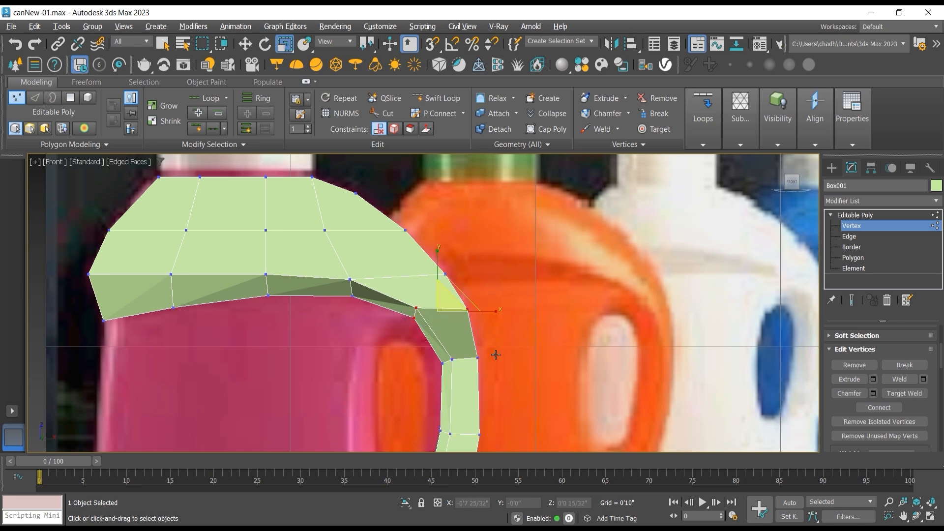
pyautogui.click(917, 516)
pyautogui.moveTo(386, 288); pyautogui.dragTo(310, 308)
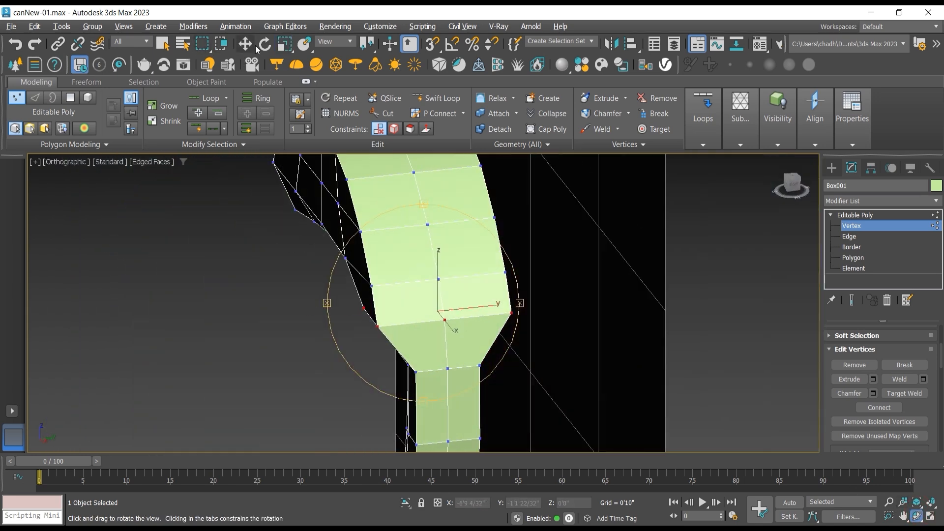
pyautogui.click(284, 44)
pyautogui.moveTo(392, 314); pyautogui.dragTo(406, 316)
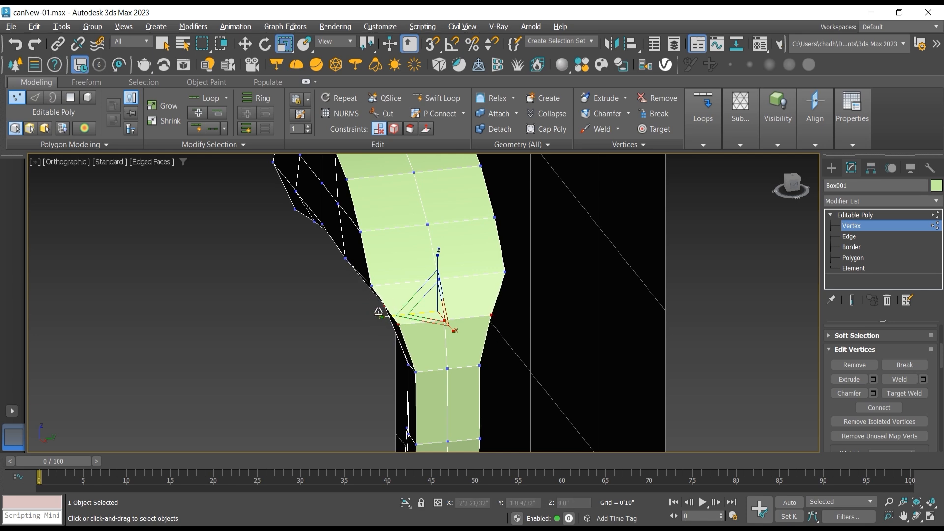
# Step: Examine the tapered handle from angled and front views and compare it with the bottle's lower body
pyautogui.scroll(-2, 376, 299)
pyautogui.scroll(-4, 462, 308)
pyautogui.moveTo(462, 309); pyautogui.dragTo(442, 268, button='middle')
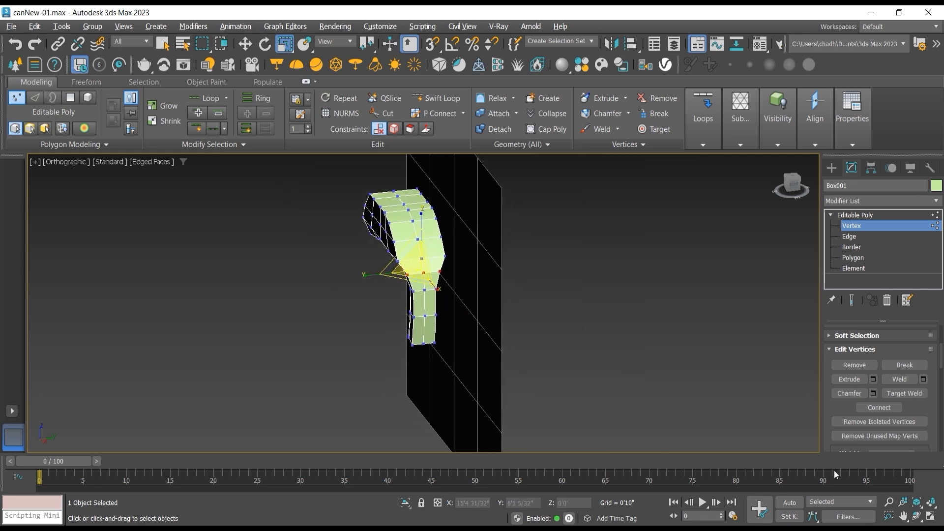
pyautogui.click(918, 516)
pyautogui.moveTo(375, 272); pyautogui.dragTo(438, 244)
pyautogui.press('f')
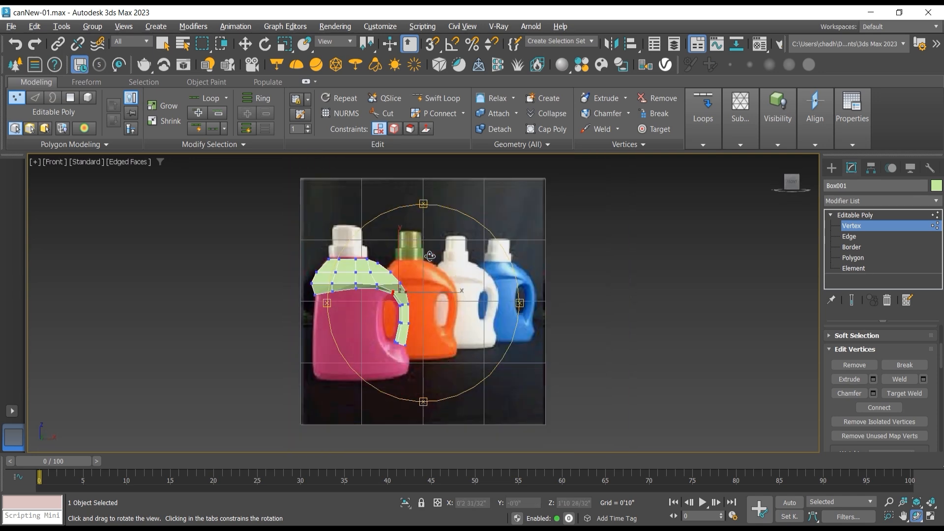
pyautogui.scroll(5, 403, 272)
pyautogui.moveTo(402, 273); pyautogui.dragTo(505, 148, button='middle')
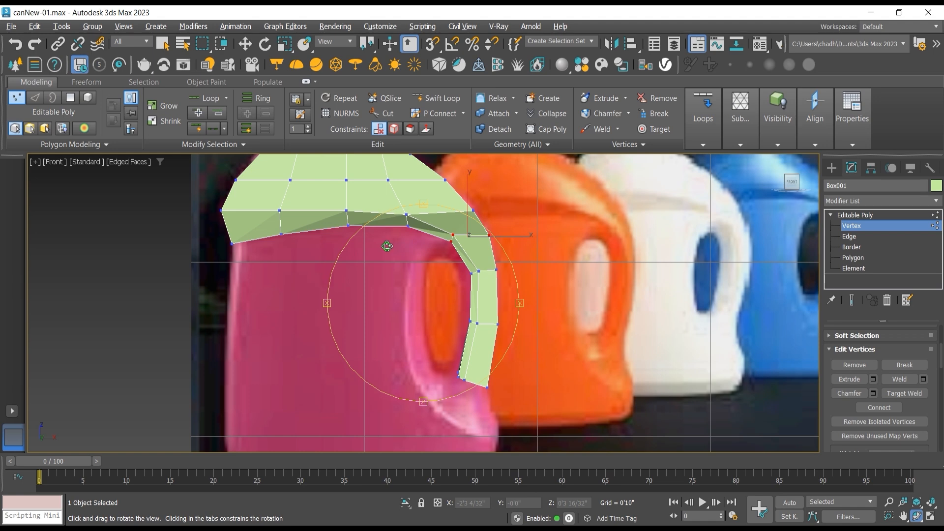
pyautogui.moveTo(387, 246); pyautogui.dragTo(403, 208, button='middle')
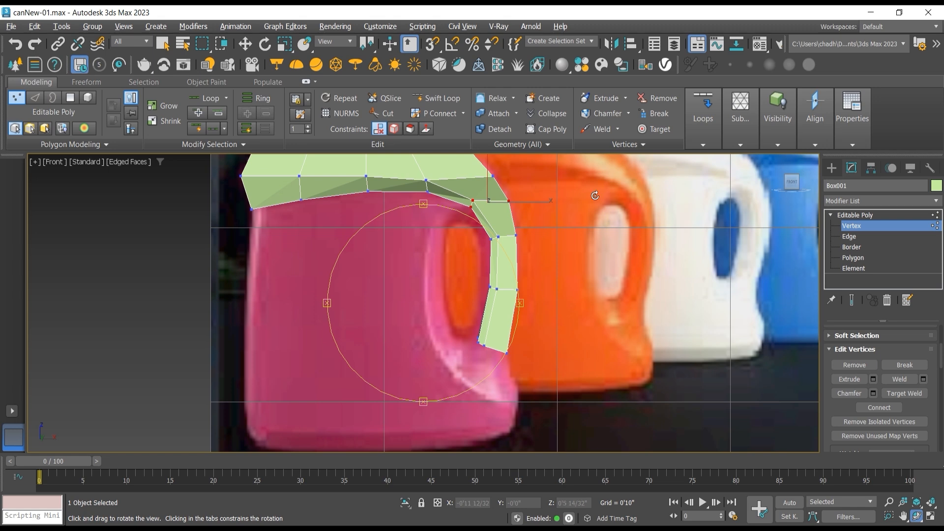
# Step: Leave vertex editing and create a box over the shoulder's footprint, about 1'5 29/32" long, 3'7 9/32" wide and 0'8 22/32" high
pyautogui.click(898, 215)
pyautogui.press('r')
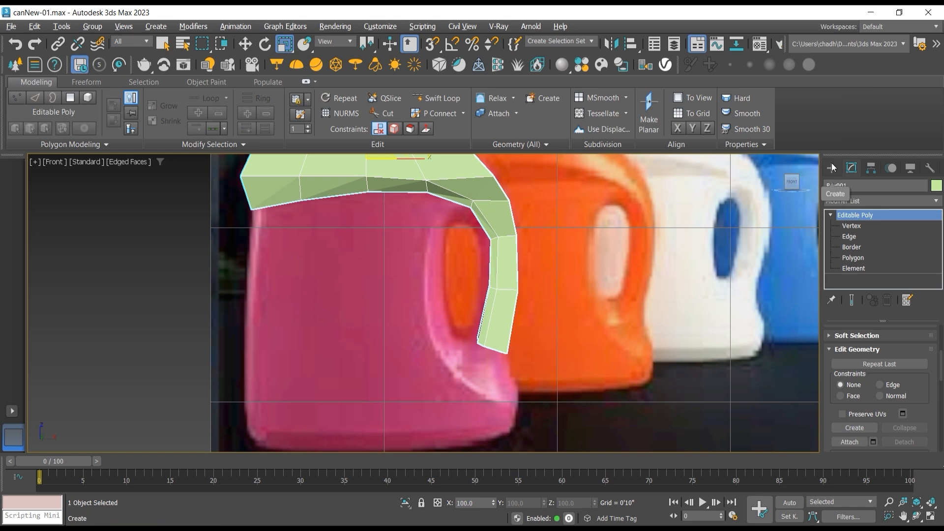
pyautogui.click(831, 167)
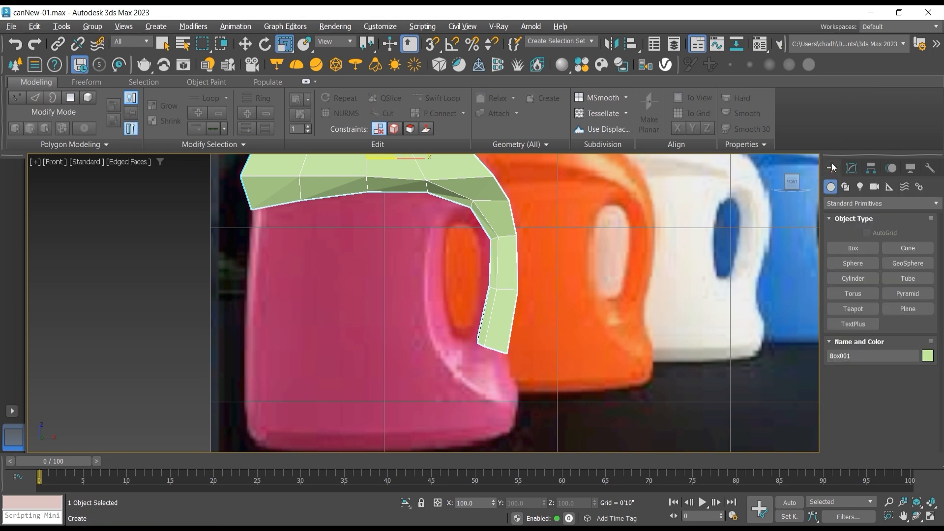
pyautogui.click(864, 248)
pyautogui.scroll(-2, 298, 388)
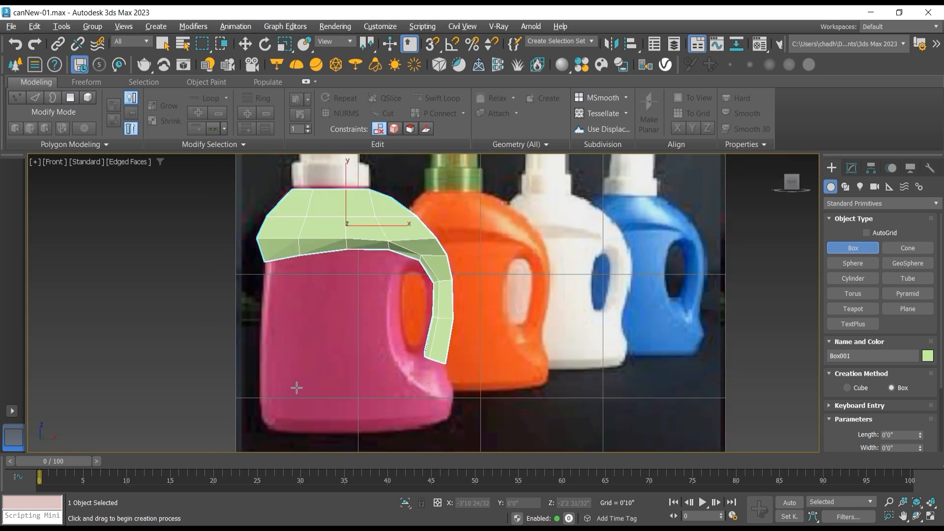
pyautogui.press('t')
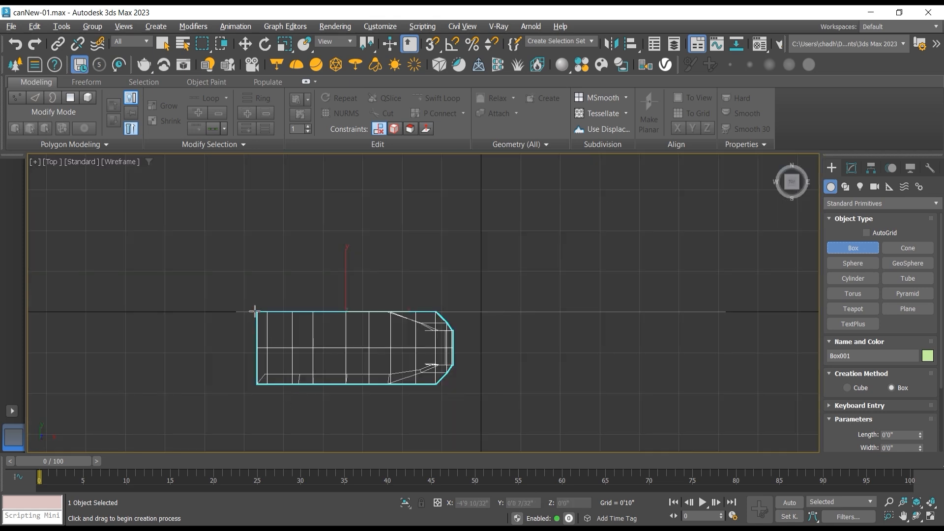
pyautogui.moveTo(254, 311); pyautogui.dragTo(426, 385)
pyautogui.press('f')
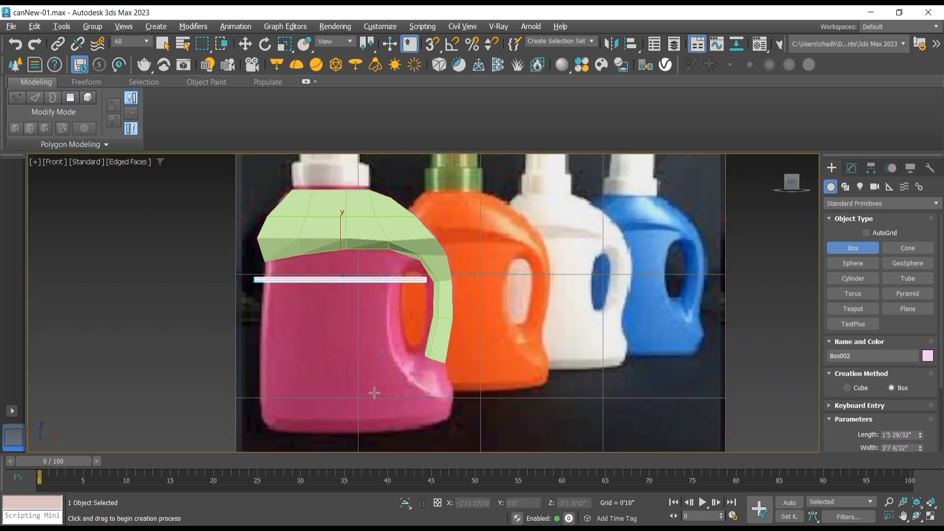
pyautogui.click(345, 348)
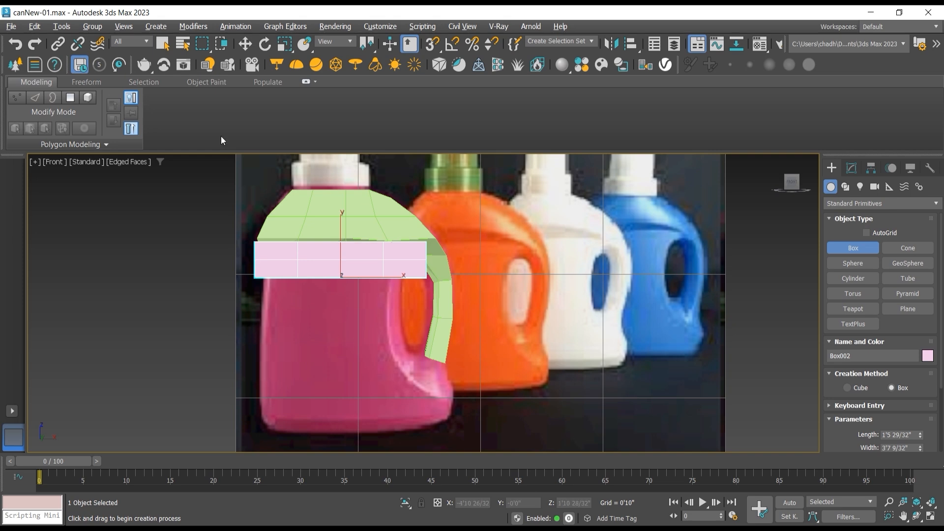
# Step: Move the new box down to the pink bottle's base, about Z -3'1 26/32", and increase its height to about 3'3 25/32"
pyautogui.press('w')
pyautogui.moveTo(345, 240); pyautogui.dragTo(362, 386)
pyautogui.scroll(2, 357, 375)
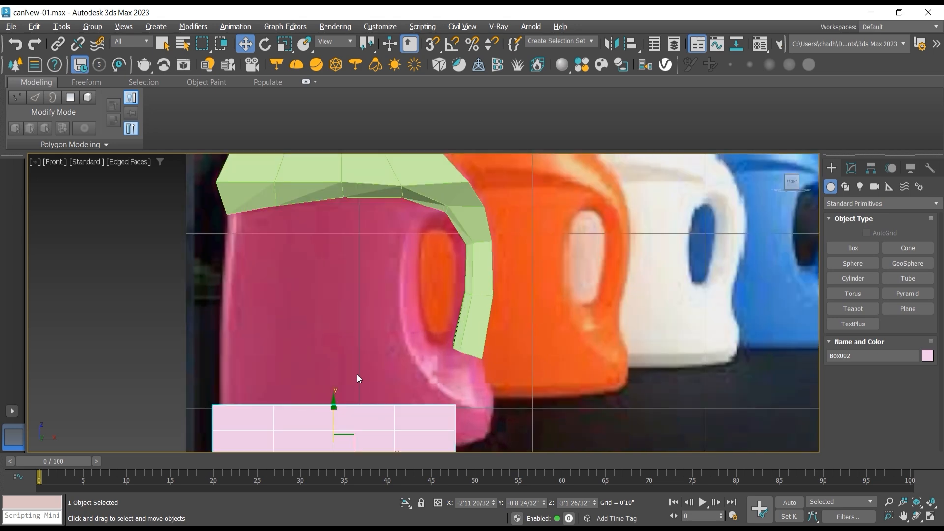
pyautogui.moveTo(357, 374); pyautogui.dragTo(362, 285, button='middle')
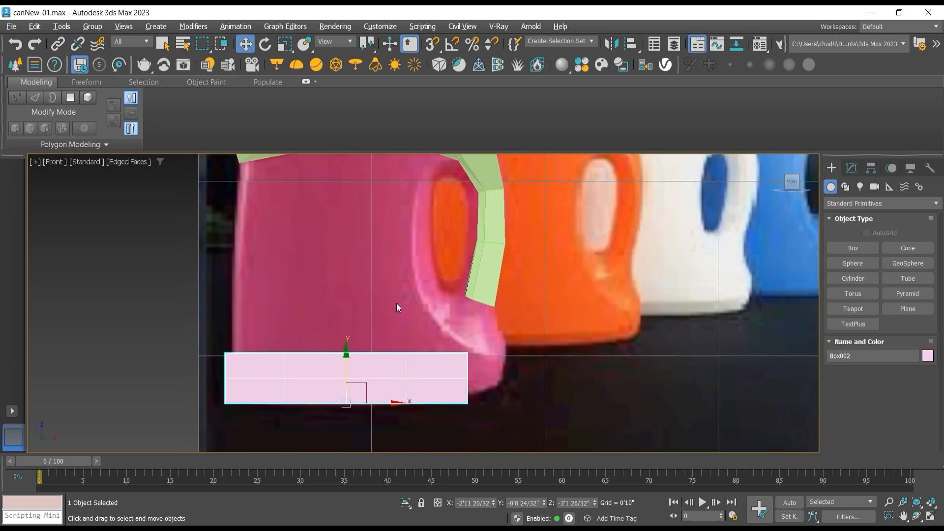
pyautogui.click(851, 168)
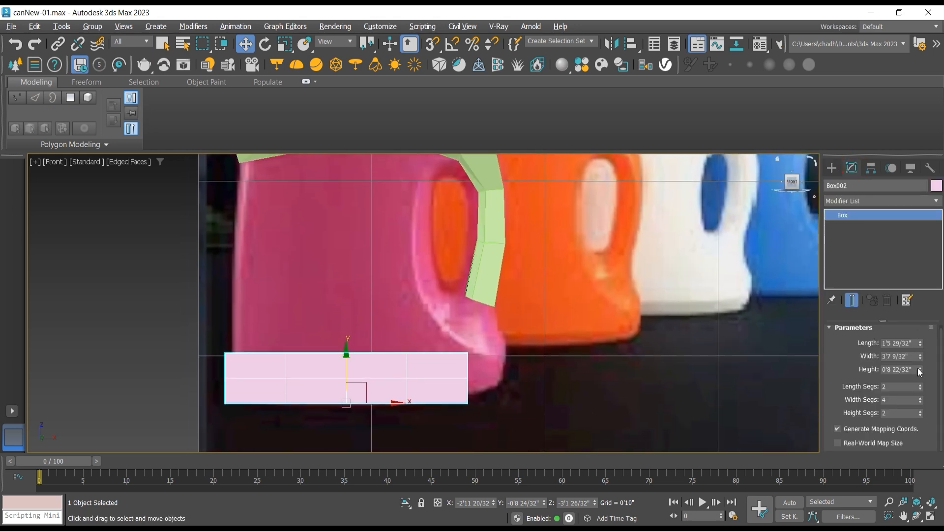
pyautogui.moveTo(919, 371); pyautogui.dragTo(897, 187)
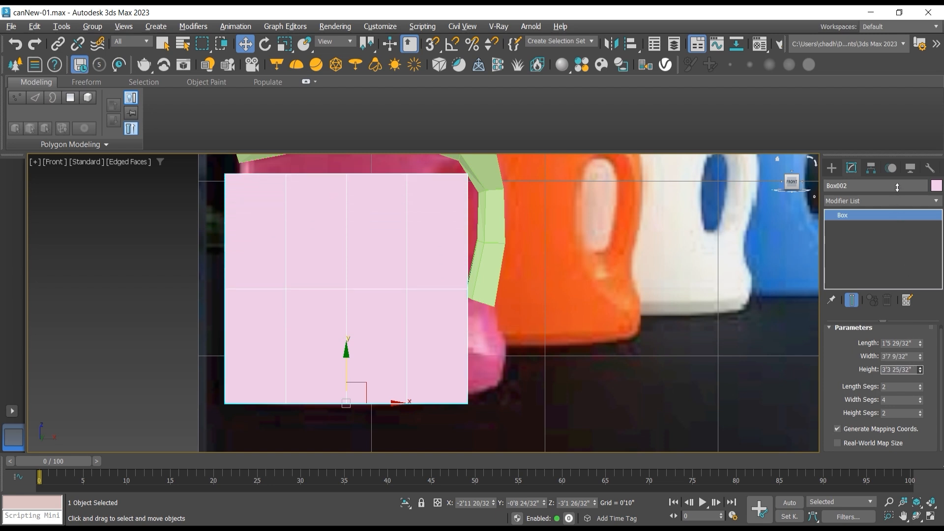
# Step: Divide the box into 2 length, 4 width and 4 height segments
pyautogui.moveTo(724, 262); pyautogui.dragTo(731, 309, button='middle')
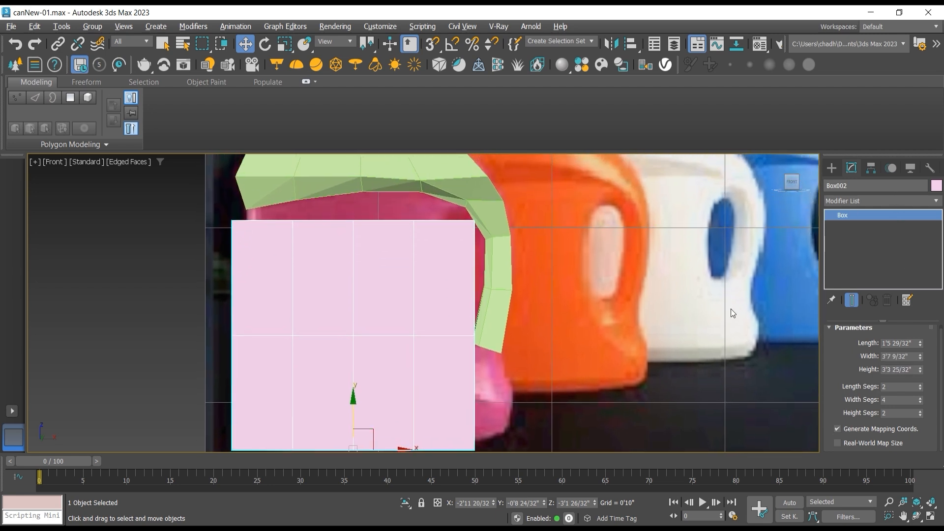
pyautogui.click(920, 398)
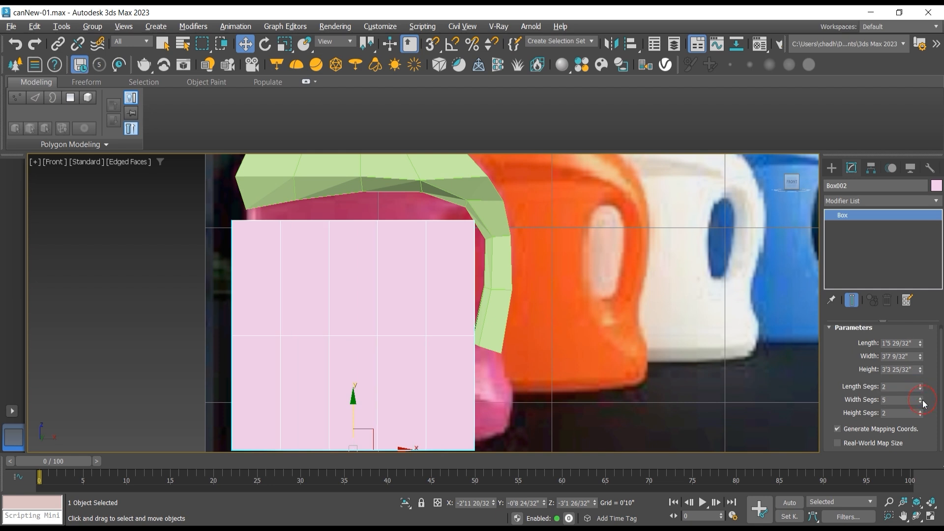
pyautogui.click(921, 402)
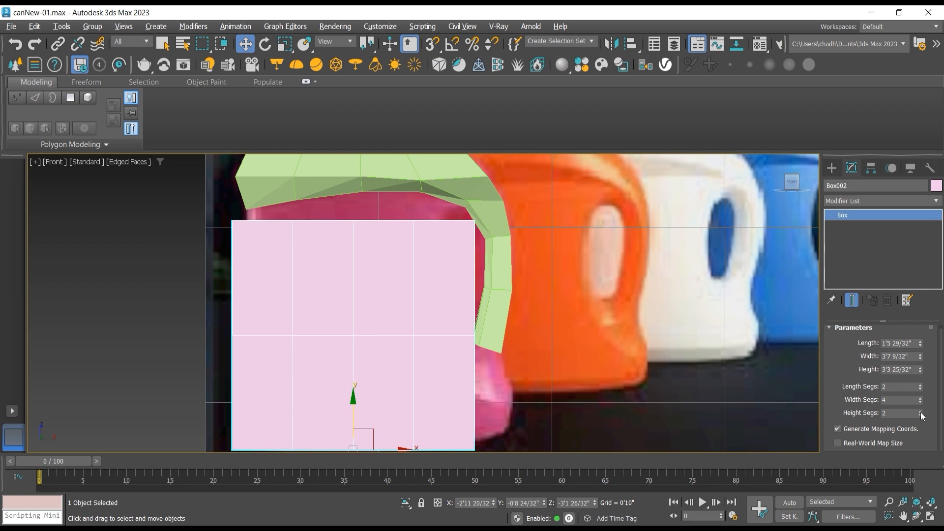
pyautogui.click(920, 410)
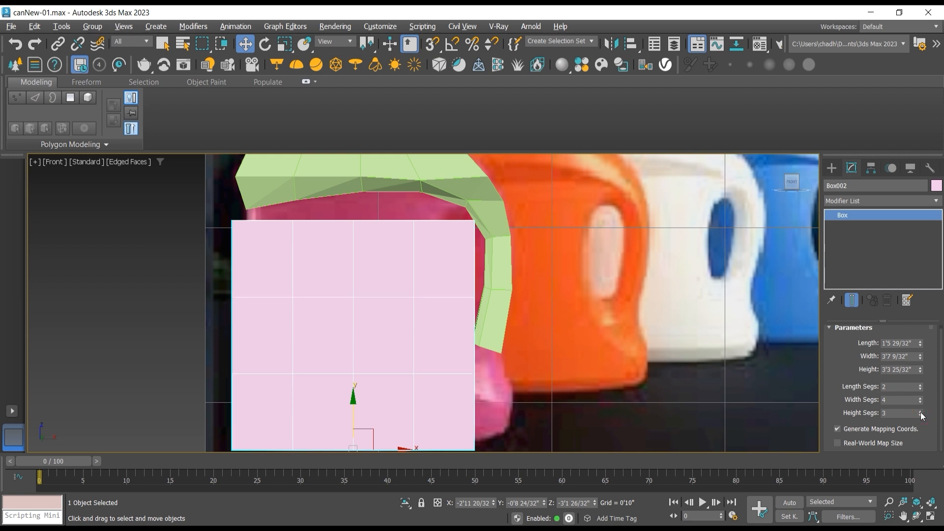
pyautogui.click(920, 410)
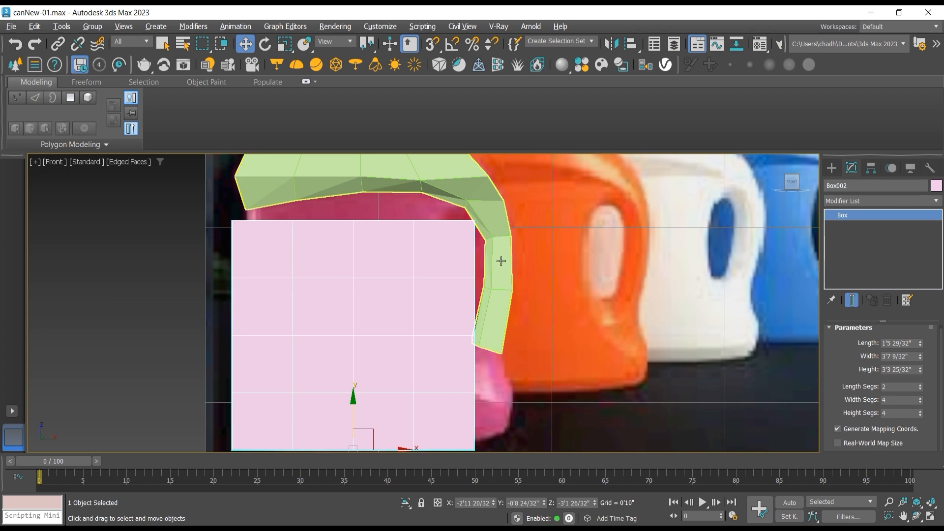
pyautogui.scroll(-3, 494, 212)
pyautogui.scroll(3, 344, 241)
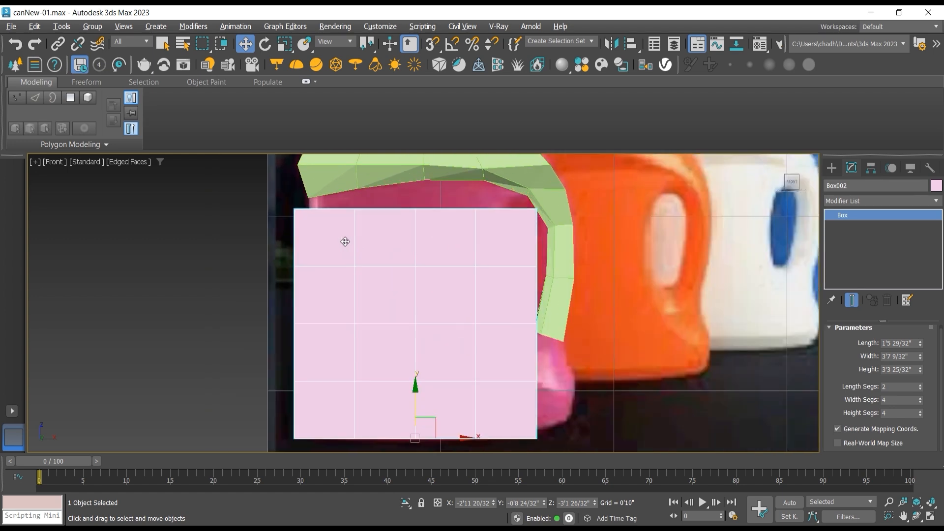
# Step: Convert the segmented box to an Editable Poly and enter vertex editing
pyautogui.moveTo(344, 241); pyautogui.dragTo(370, 240, button='middle')
pyautogui.rightClick(512, 240)
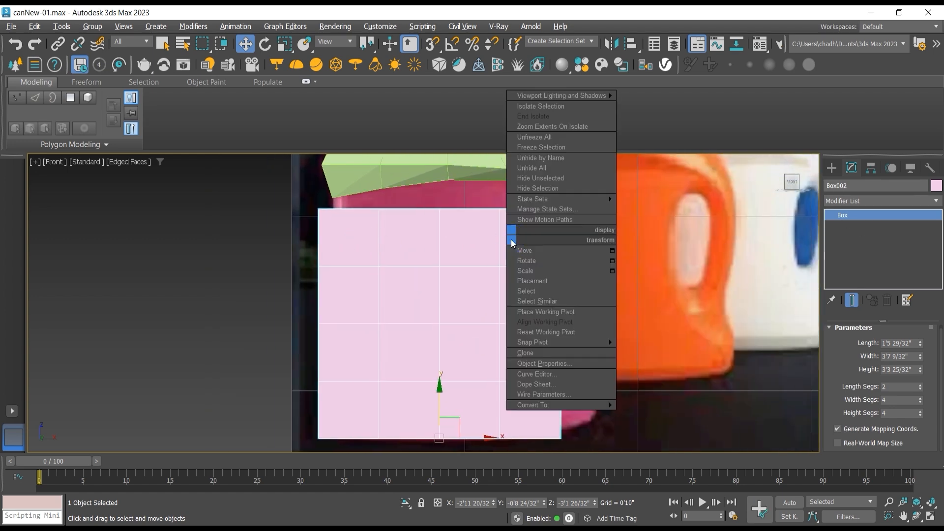
pyautogui.moveTo(602, 405)
pyautogui.click(670, 415)
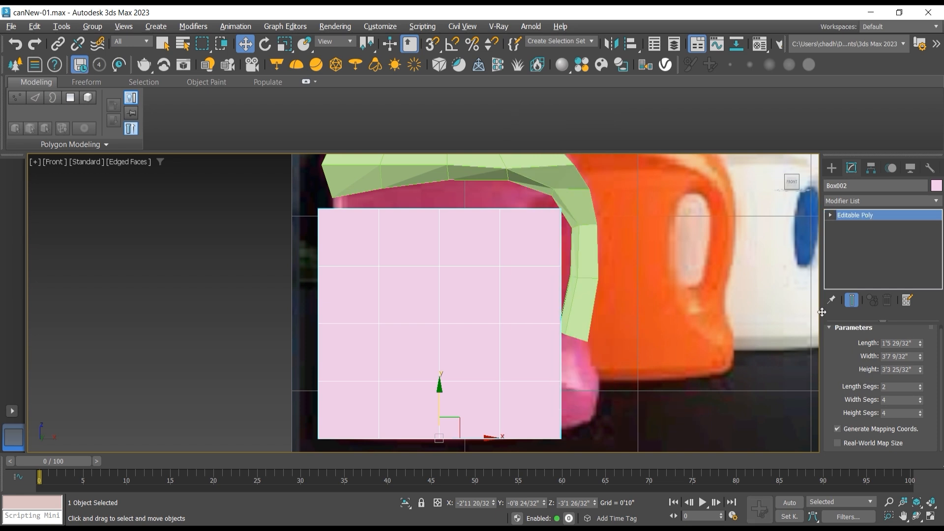
pyautogui.click(830, 216)
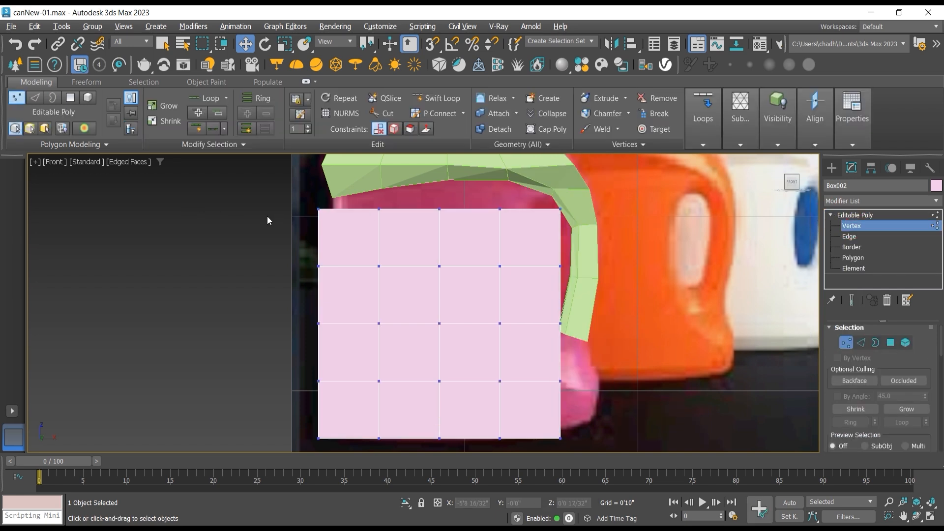
# Step: Move the vertices along the box's left side inward, from top to bottom corner, to follow the pink bottle's curved outline
pyautogui.scroll(5, 331, 210)
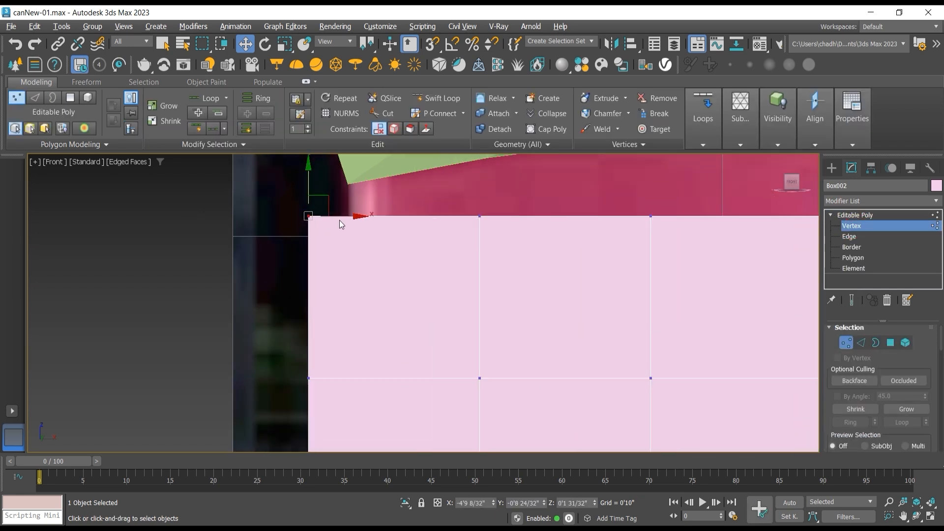
pyautogui.moveTo(342, 217); pyautogui.dragTo(376, 218)
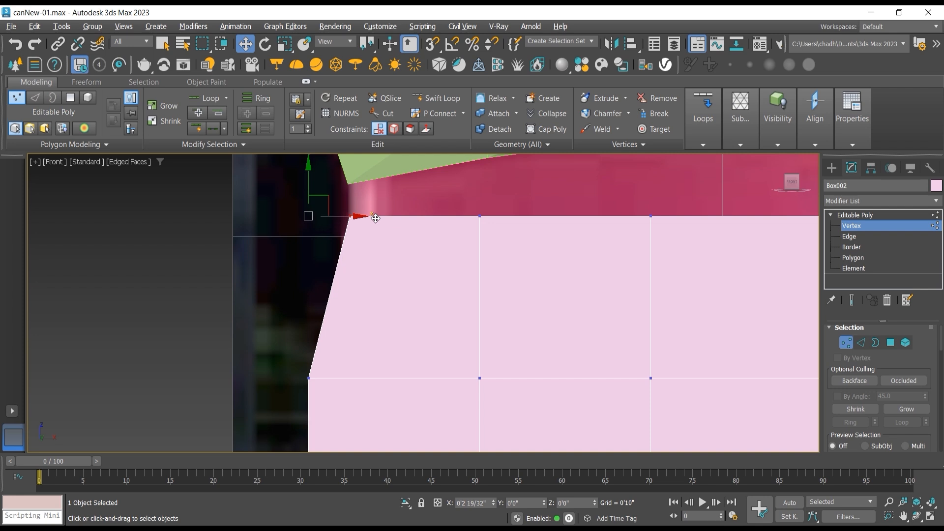
pyautogui.moveTo(285, 323); pyautogui.dragTo(365, 385)
pyautogui.scroll(-2, 360, 383)
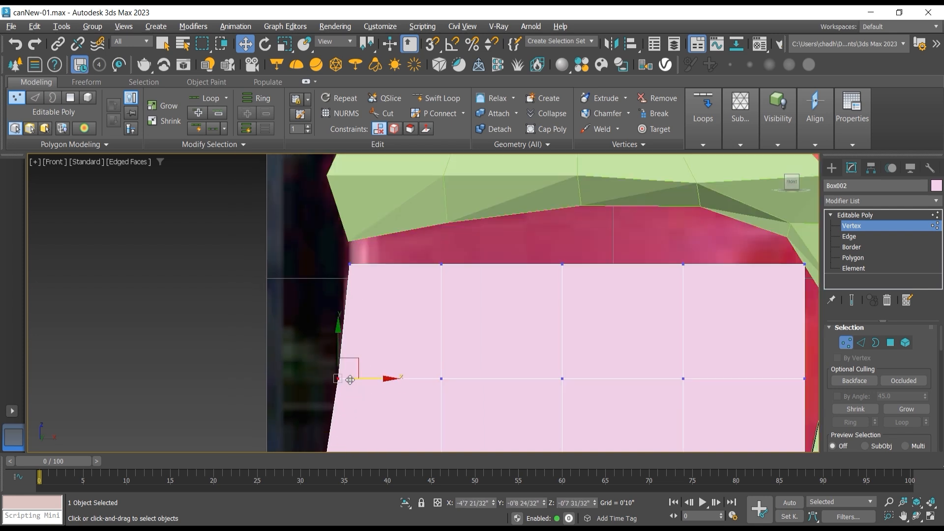
pyautogui.moveTo(352, 379); pyautogui.dragTo(290, 261, button='middle')
pyautogui.moveTo(219, 346); pyautogui.dragTo(305, 381)
pyautogui.scroll(-3, 305, 381)
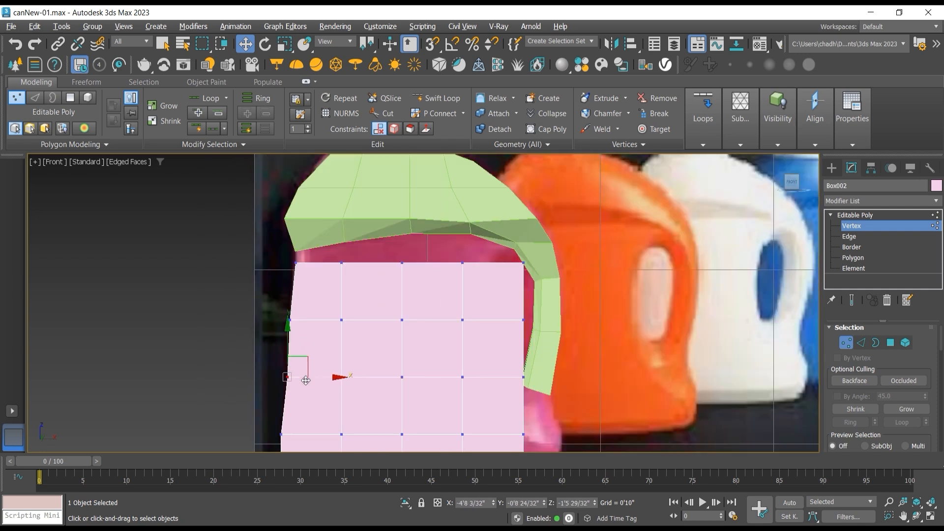
pyautogui.moveTo(305, 381); pyautogui.dragTo(276, 291, button='middle')
pyautogui.moveTo(237, 334); pyautogui.dragTo(289, 346)
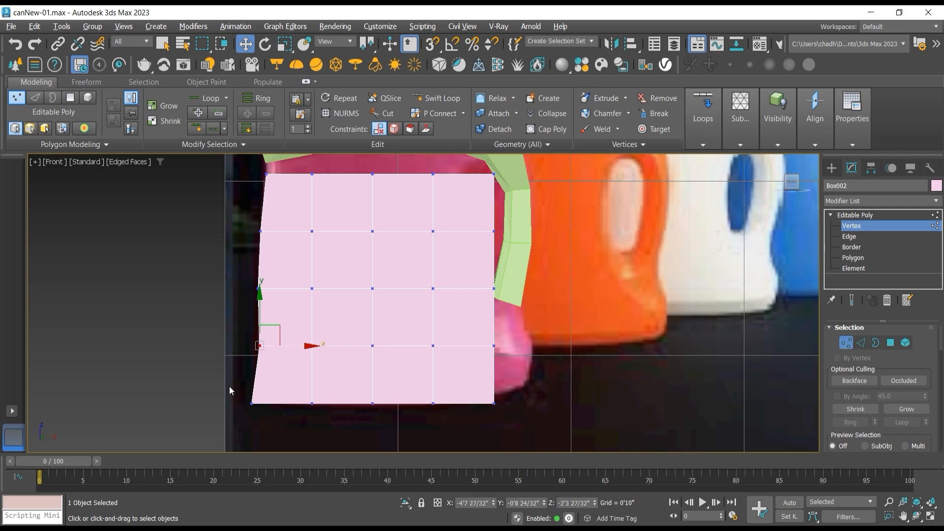
pyautogui.moveTo(229, 385); pyautogui.dragTo(294, 383)
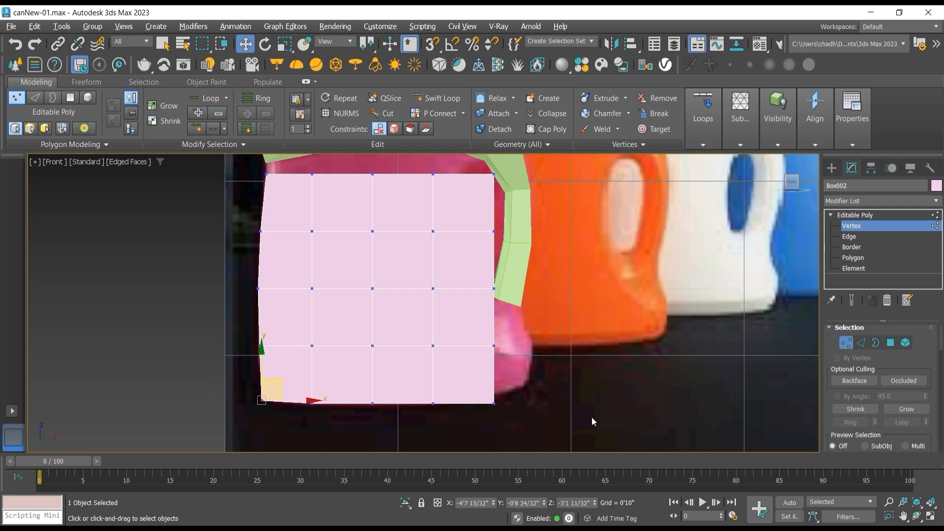
# Step: Move the right-side vertices out to X about -0'7 18/32", and pull the upper three rows in to about -1'11 13/32" beside the handle opening
pyautogui.click(491, 407)
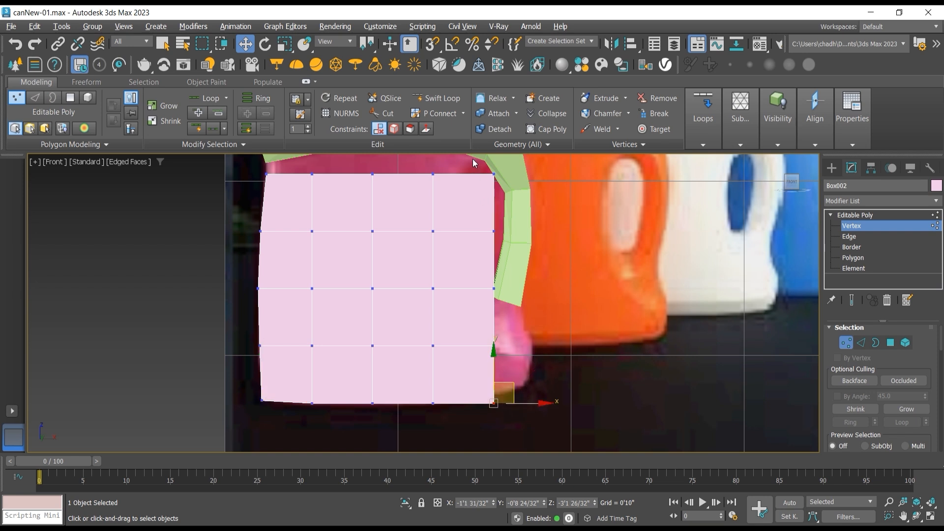
pyautogui.moveTo(473, 158); pyautogui.dragTo(509, 411)
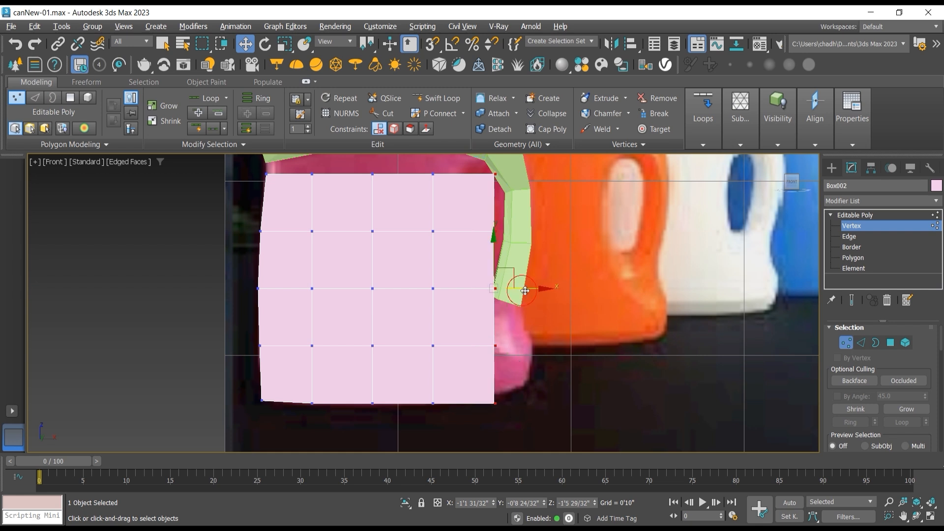
pyautogui.moveTo(523, 291); pyautogui.dragTo(559, 286)
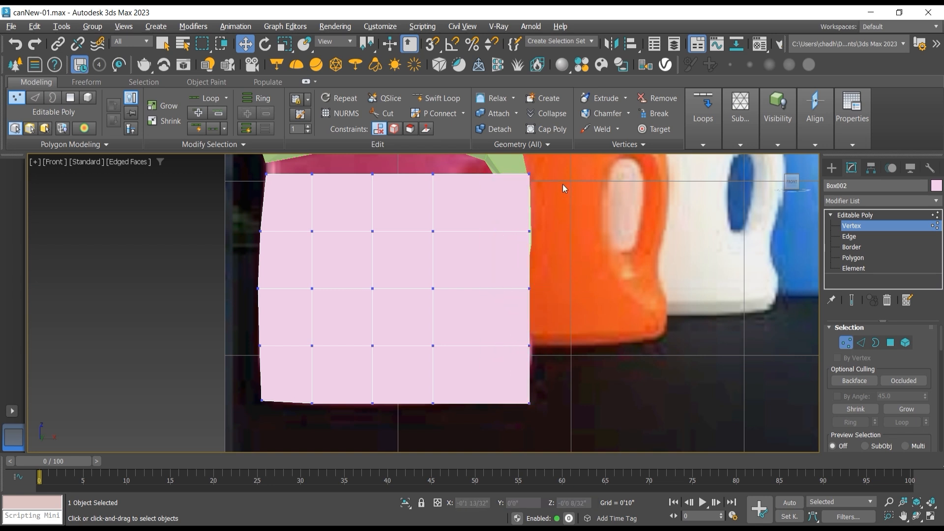
pyautogui.moveTo(554, 166); pyautogui.dragTo(494, 309)
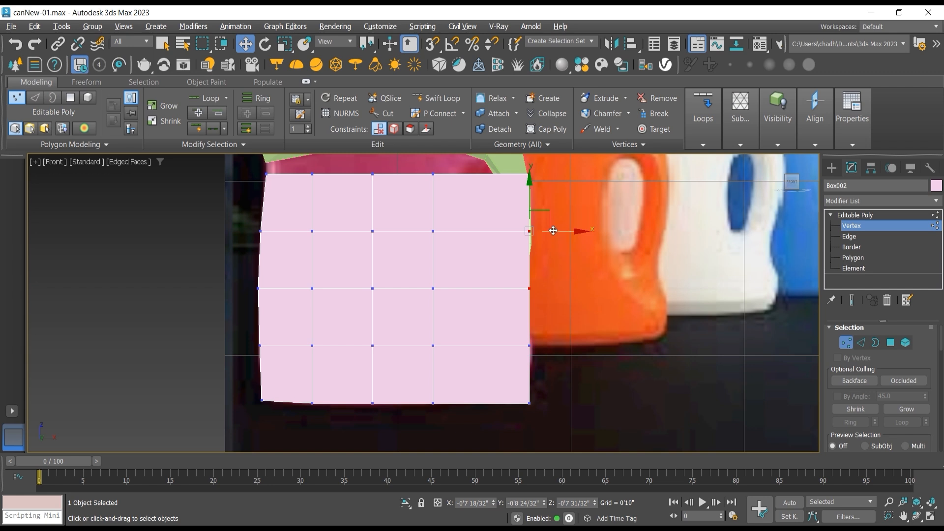
pyautogui.moveTo(553, 230); pyautogui.dragTo(464, 236)
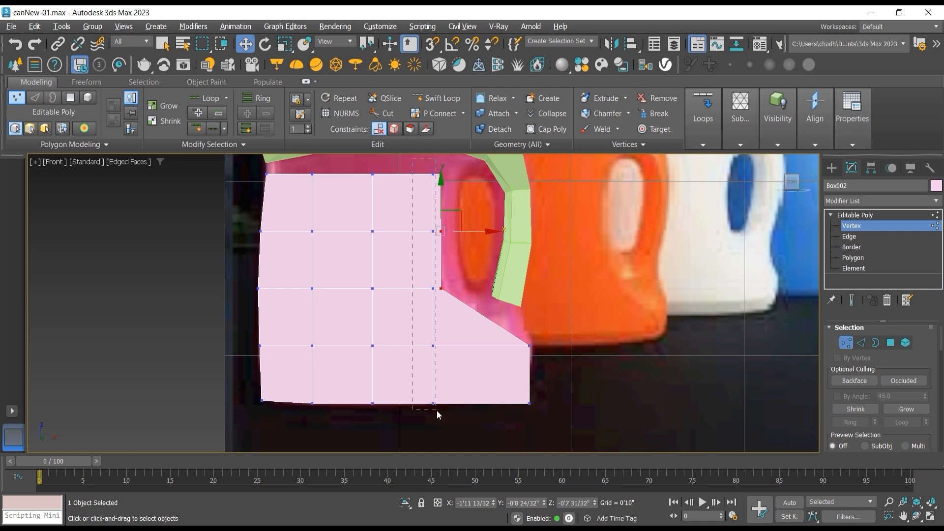
# Step: Shift the two interior vertex columns nearest the handle opening leftward to space the body's columns more evenly
pyautogui.moveTo(436, 410); pyautogui.dragTo(437, 410)
pyautogui.moveTo(455, 289); pyautogui.dragTo(431, 289)
pyautogui.moveTo(412, 331); pyautogui.dragTo(424, 396)
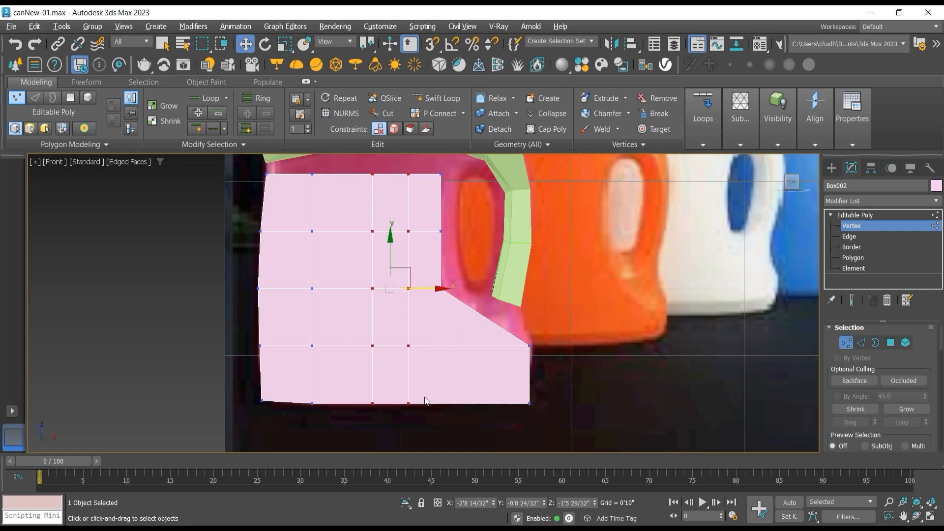
pyautogui.moveTo(432, 290); pyautogui.dragTo(415, 289)
# Step: Position the body's inner corner vertex at the handle opening's base, about X -1'11 2/32" and Z -1'6 22/32"
pyautogui.moveTo(454, 342); pyautogui.dragTo(424, 370, button='middle')
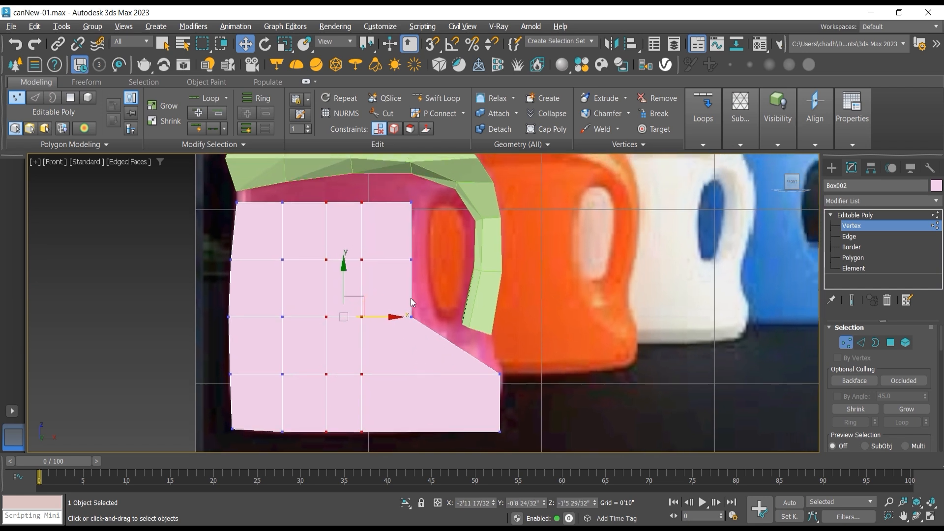
pyautogui.click(430, 307)
pyautogui.moveTo(430, 306)
pyautogui.mouseDown()
pyautogui.moveTo(400, 324)
pyautogui.moveTo(431, 304)
pyautogui.mouseUp()
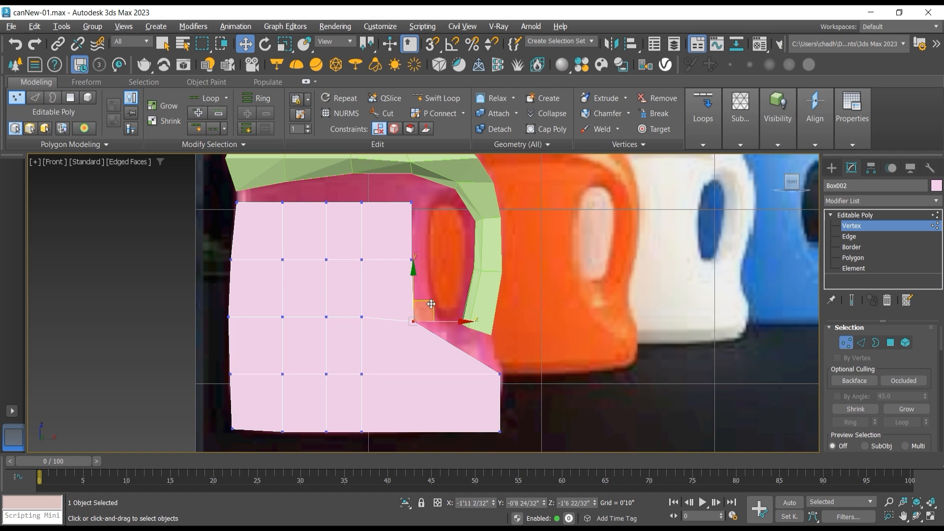
pyautogui.scroll(2, 436, 332)
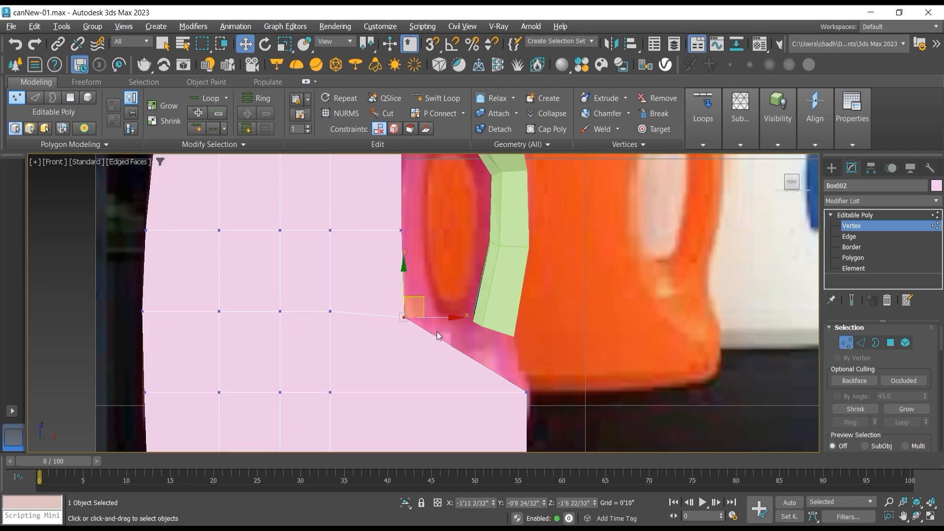
pyautogui.scroll(-2, 438, 333)
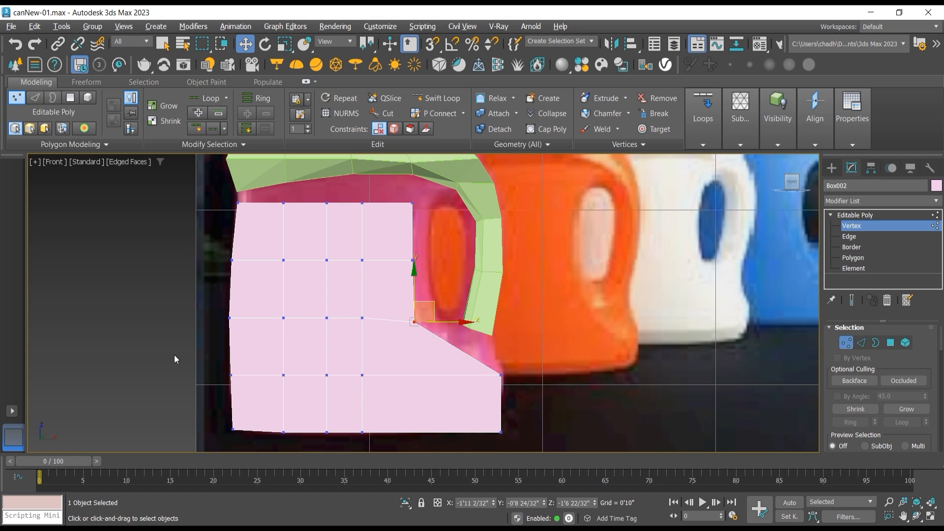
# Step: Connect the vertical edges in the row just below the handle opening's inner corner with one horizontal edge loop
pyautogui.click(851, 237)
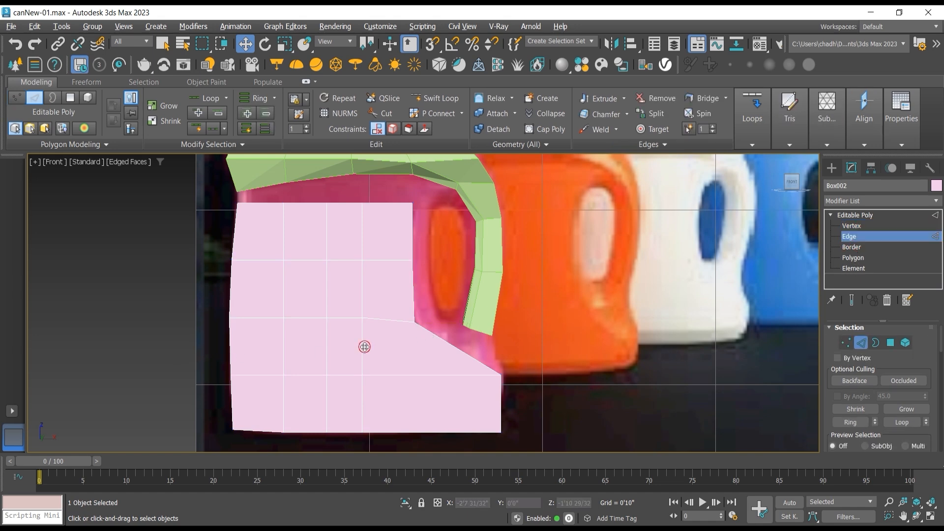
pyautogui.click(253, 98)
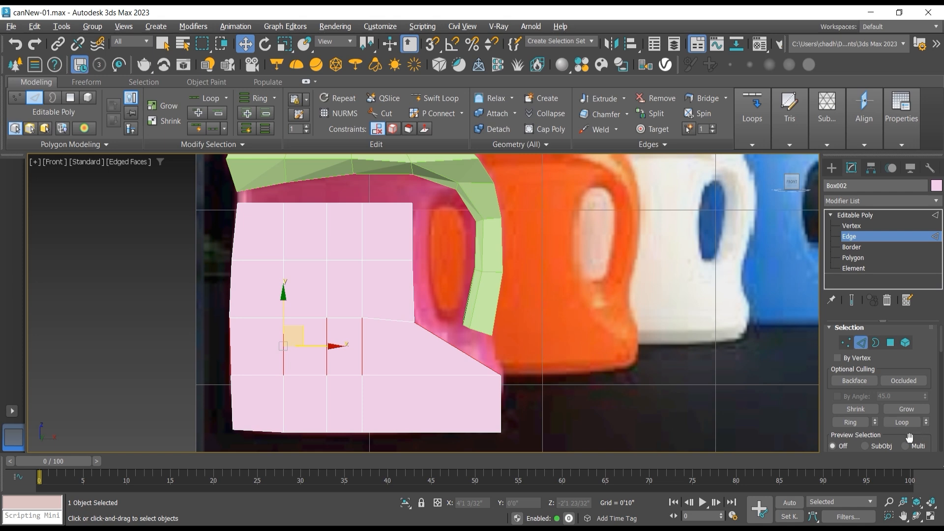
pyautogui.scroll(-5, 911, 385)
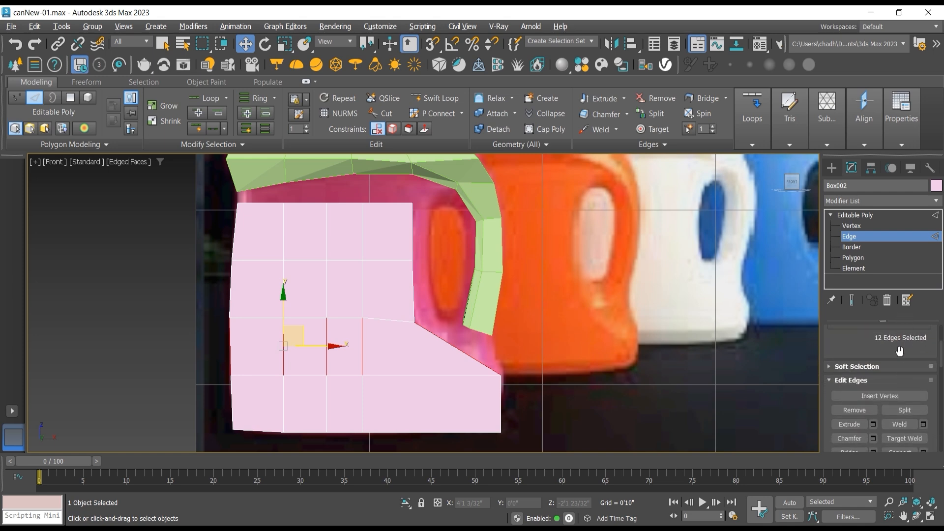
pyautogui.scroll(-2, 900, 351)
pyautogui.click(894, 403)
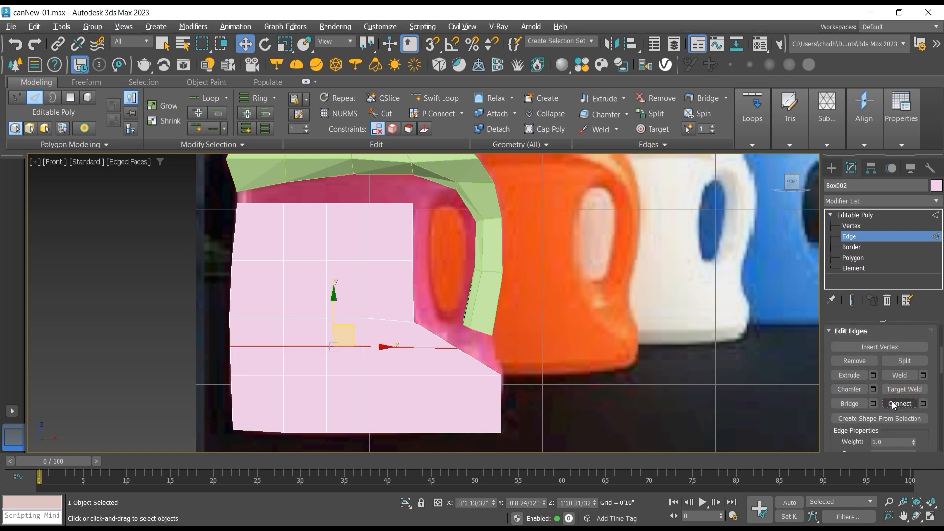
# Step: Reposition the three side vertices below the handle opening to form a concave curve from the inner corner toward the base
pyautogui.click(852, 227)
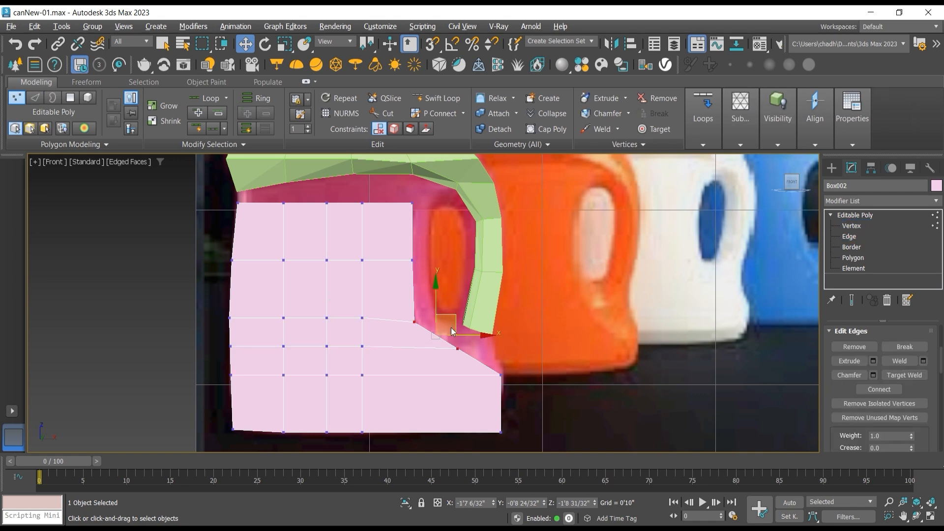
pyautogui.moveTo(474, 344); pyautogui.dragTo(437, 359)
pyautogui.moveTo(472, 328); pyautogui.dragTo(448, 328)
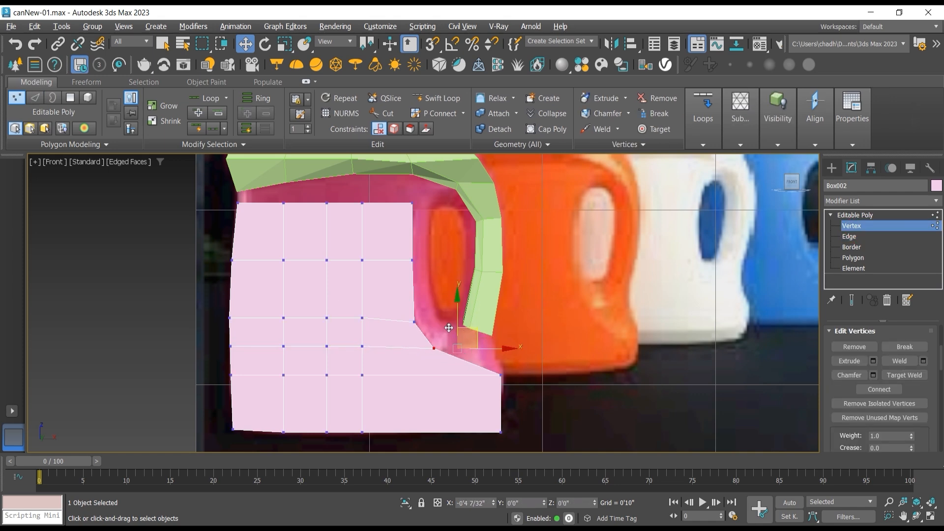
pyautogui.click(414, 323)
pyautogui.moveTo(423, 301); pyautogui.dragTo(423, 294)
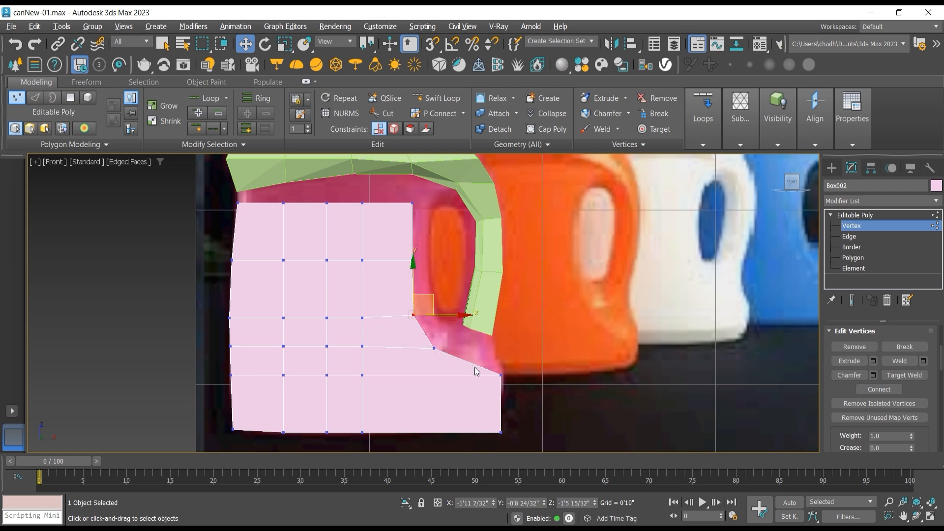
pyautogui.click(500, 375)
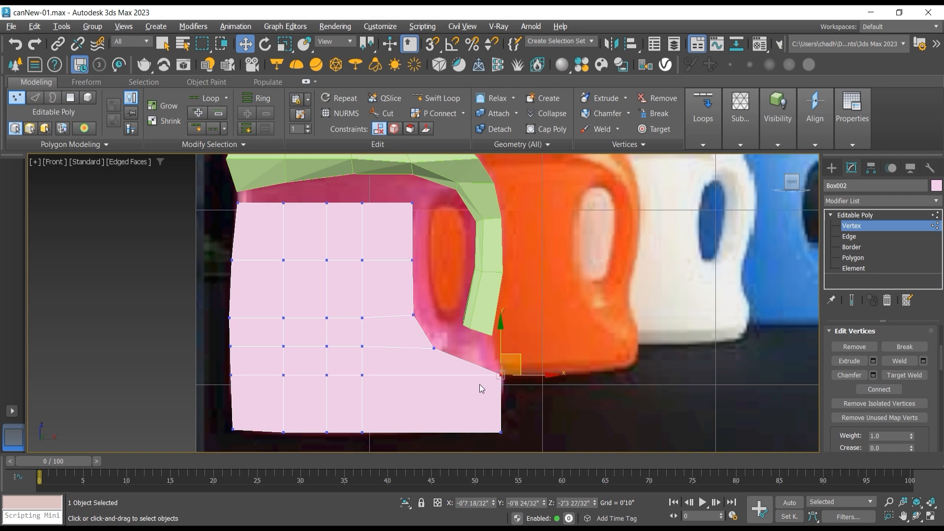
pyautogui.moveTo(524, 359); pyautogui.dragTo(487, 360)
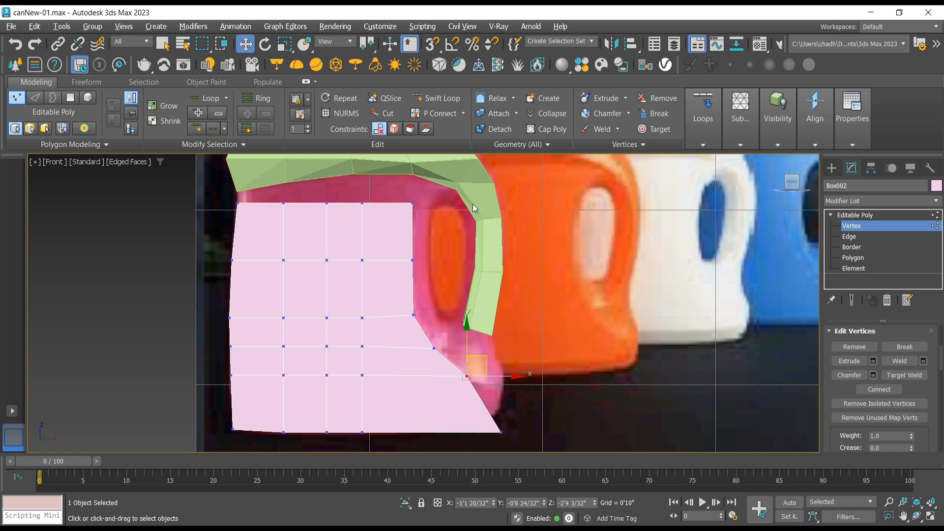
# Step: Connect the vertical edges in the body's bottom row with one horizontal edge loop
pyautogui.click(856, 237)
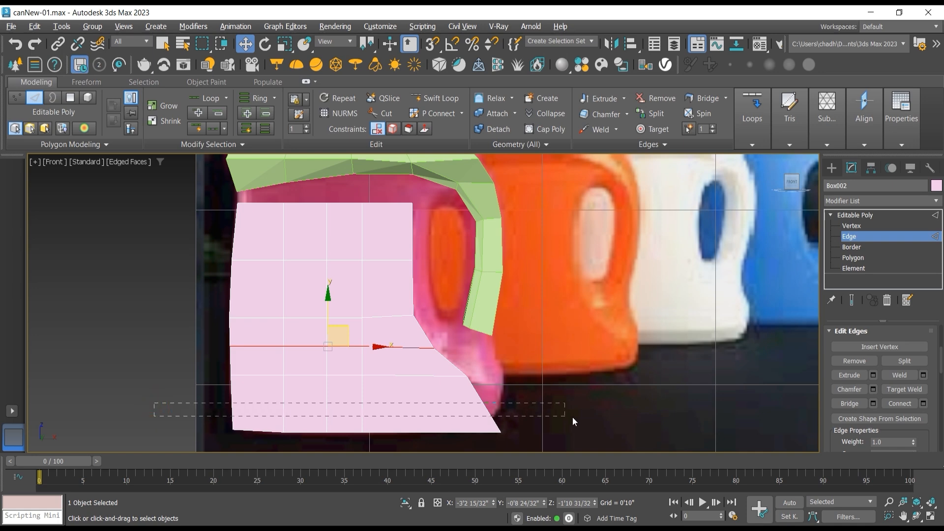
pyautogui.moveTo(573, 417); pyautogui.dragTo(574, 417)
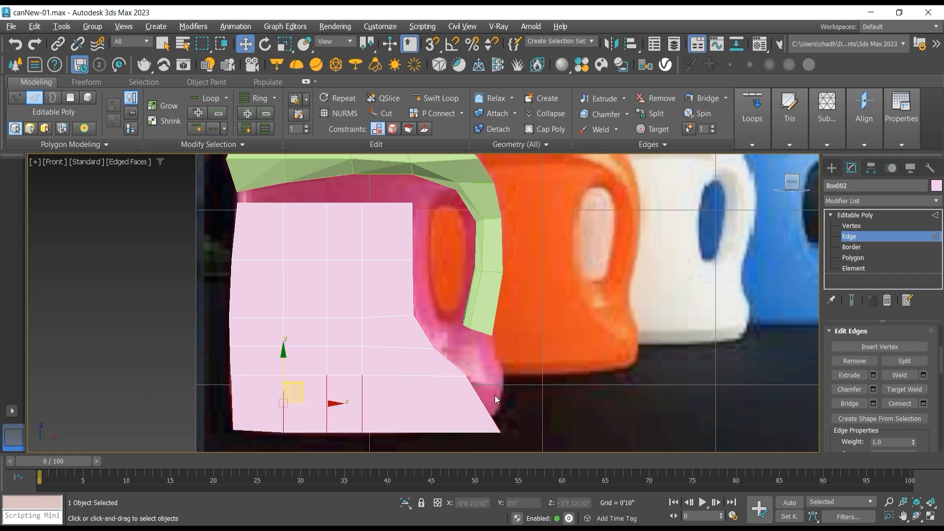
pyautogui.click(900, 403)
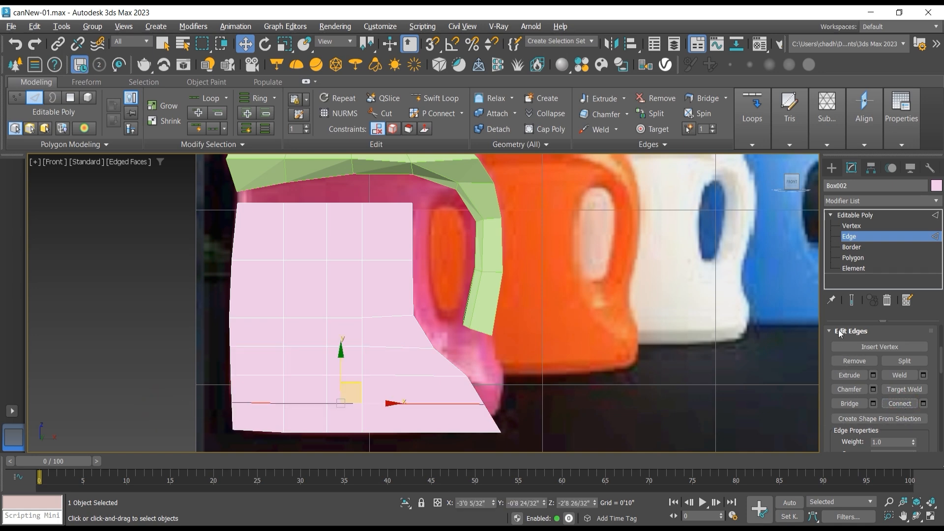
# Step: Move the new loop's right-end vertex to the bottle's outer edge, raise the bottom corner to Z about -2'10 30/32", and switch to edge editing
pyautogui.click(859, 227)
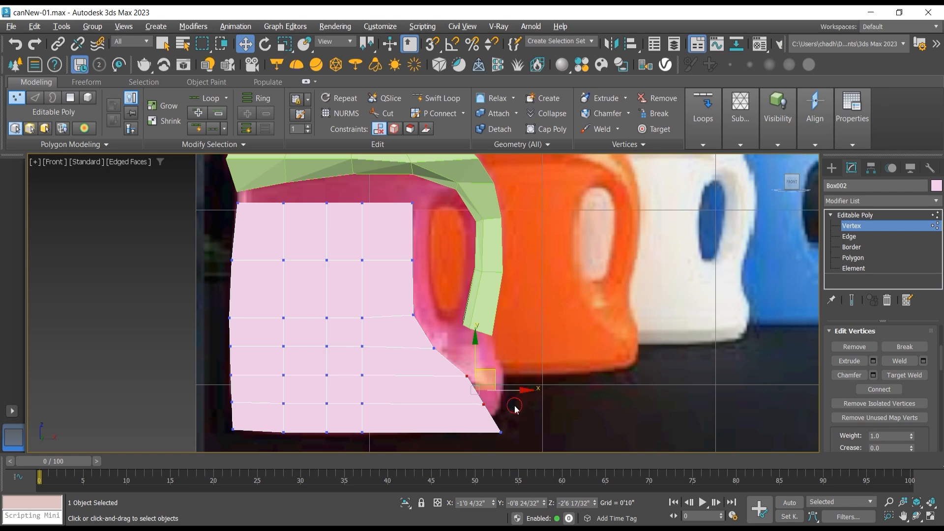
pyautogui.click(483, 405)
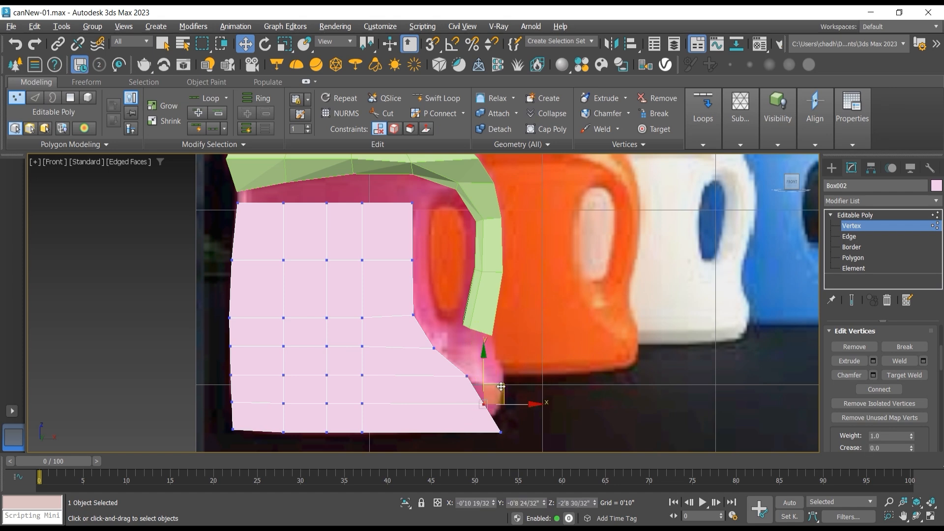
pyautogui.moveTo(501, 386); pyautogui.dragTo(518, 368)
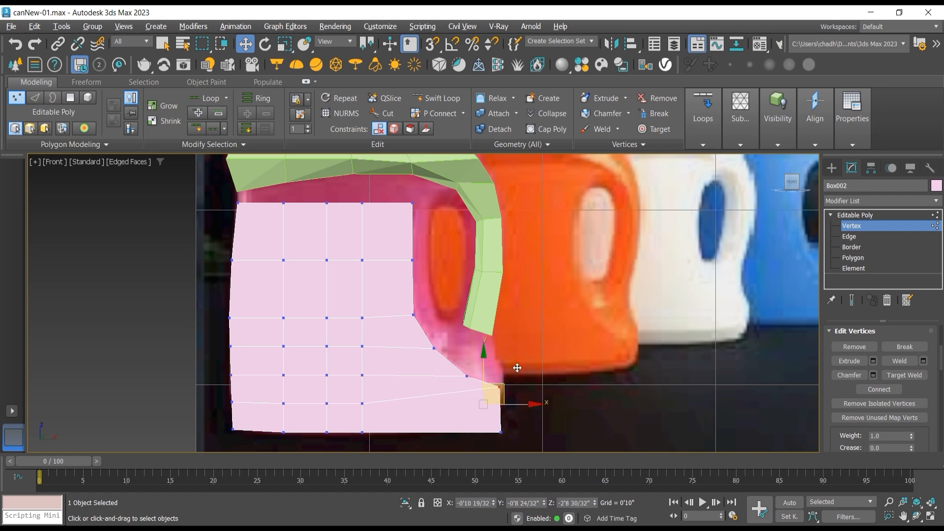
pyautogui.click(501, 433)
pyautogui.moveTo(522, 414)
pyautogui.mouseDown()
pyautogui.moveTo(510, 394)
pyautogui.moveTo(521, 397)
pyautogui.mouseUp()
pyautogui.click(849, 236)
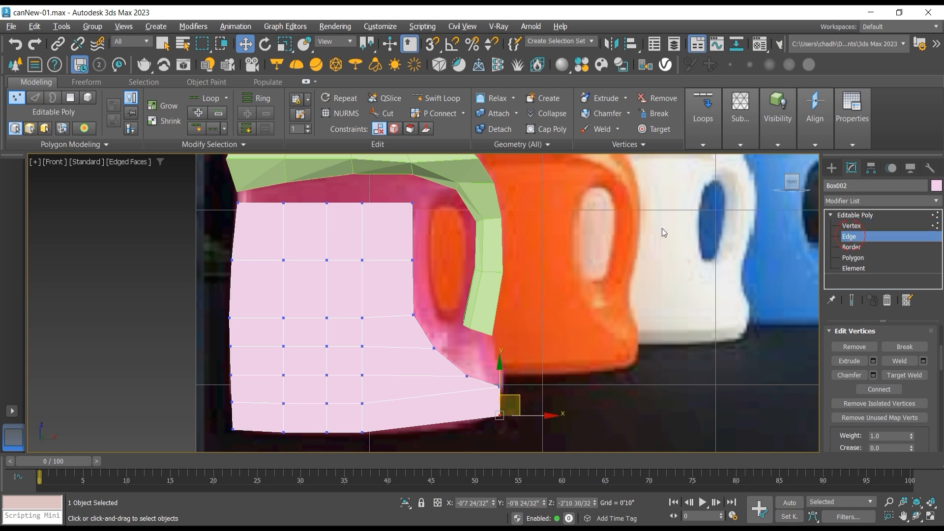
# Step: Connect the horizontal edges in the body's column beside the handle opening with one vertical edge loop running to the base
pyautogui.click(402, 261)
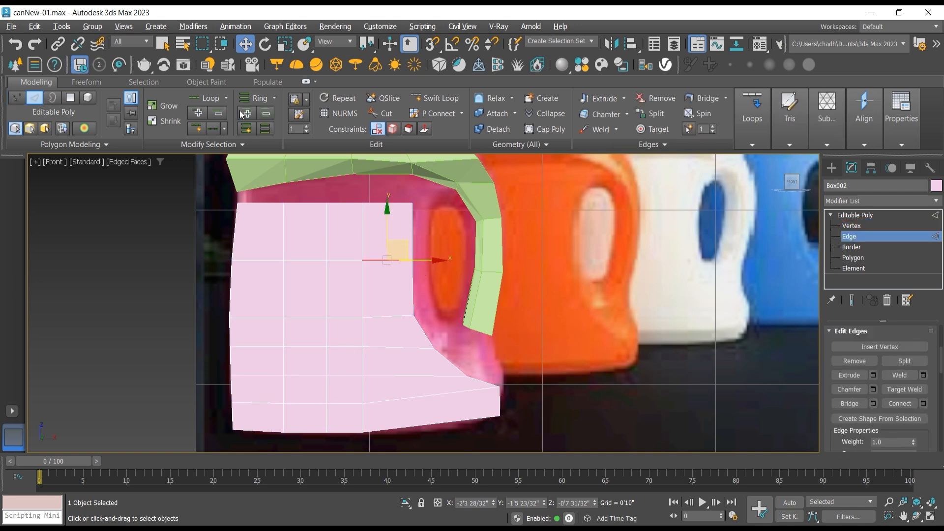
pyautogui.click(250, 99)
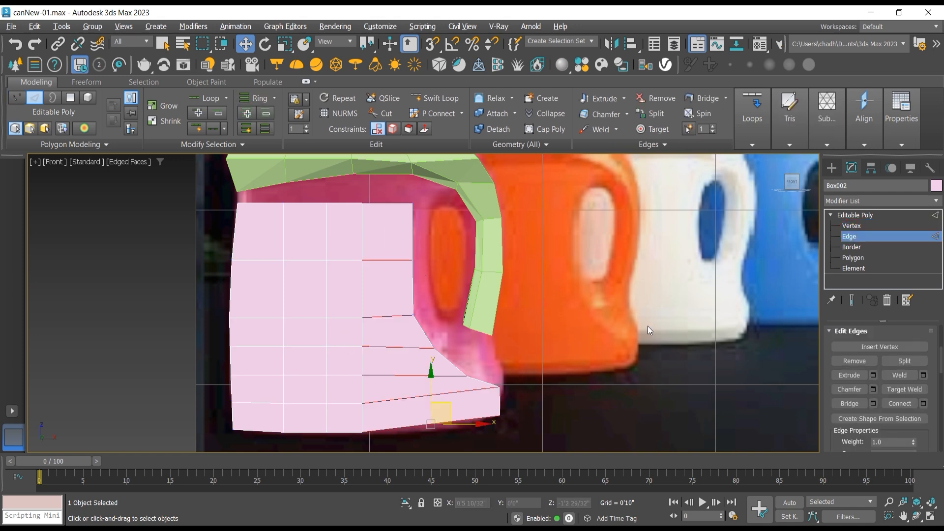
pyautogui.click(900, 404)
# Step: Reposition the new loop's lower vertices, lowering the bottom one to the base outline and shifting the inner ones inward to follow the concave curve
pyautogui.click(852, 226)
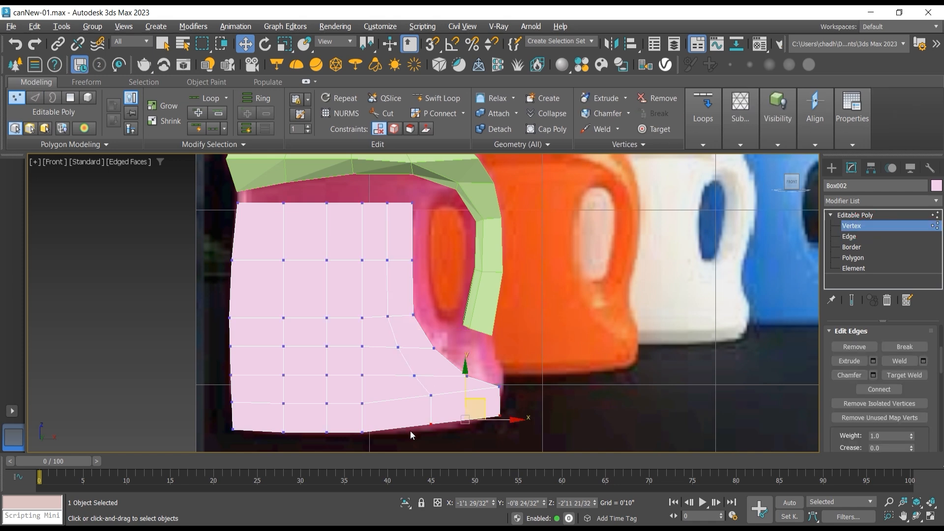
pyautogui.click(431, 422)
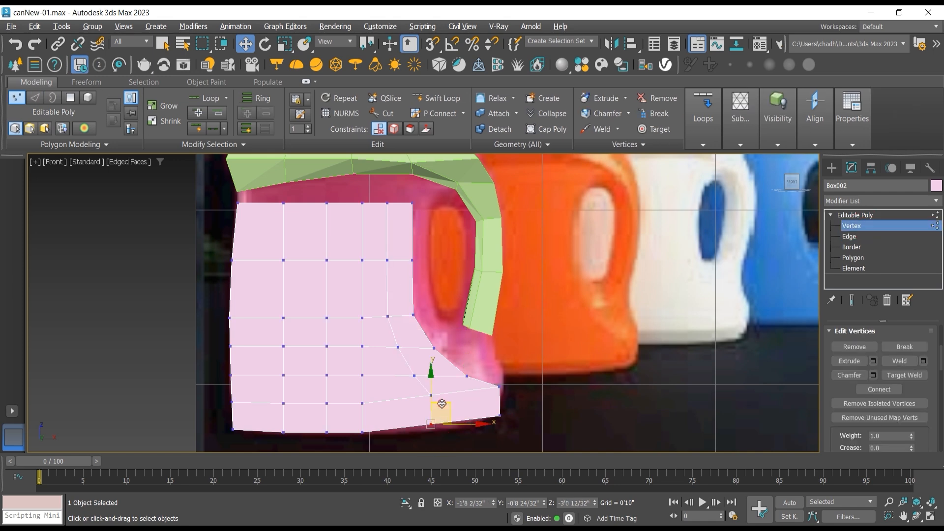
pyautogui.moveTo(441, 410); pyautogui.dragTo(434, 376)
pyautogui.moveTo(382, 355); pyautogui.dragTo(401, 328)
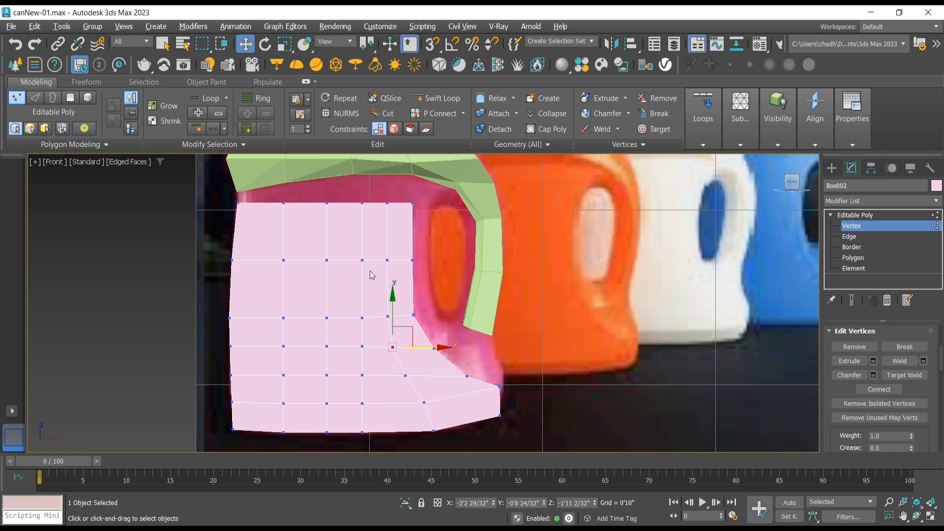
# Step: Select the body's upper corner vertex beside the handle opening for moving
pyautogui.moveTo(420, 208); pyautogui.dragTo(421, 208)
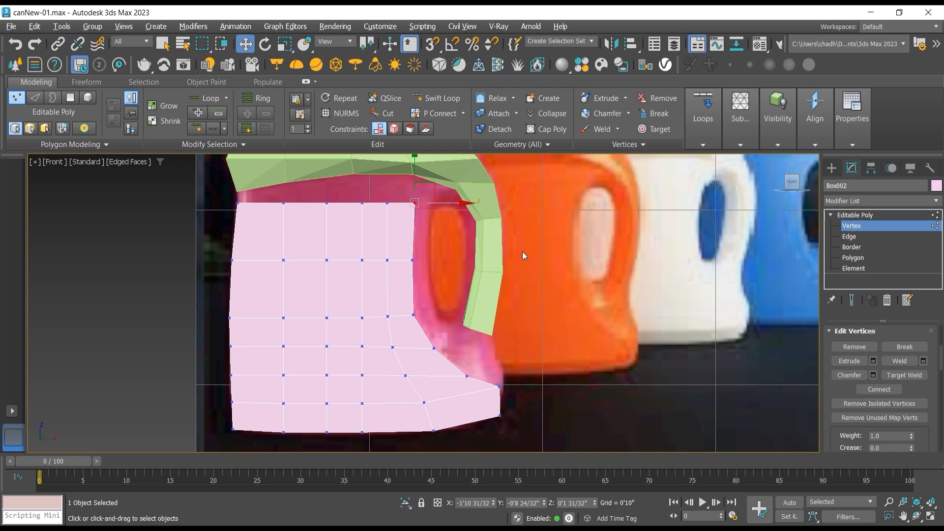
# Step: Delete all the polygons on the top face of the lower-body box, leaving it open toward the upper shell
pyautogui.click(915, 515)
pyautogui.moveTo(385, 252)
pyautogui.mouseDown()
pyautogui.moveTo(369, 261)
pyautogui.moveTo(389, 253)
pyautogui.mouseUp()
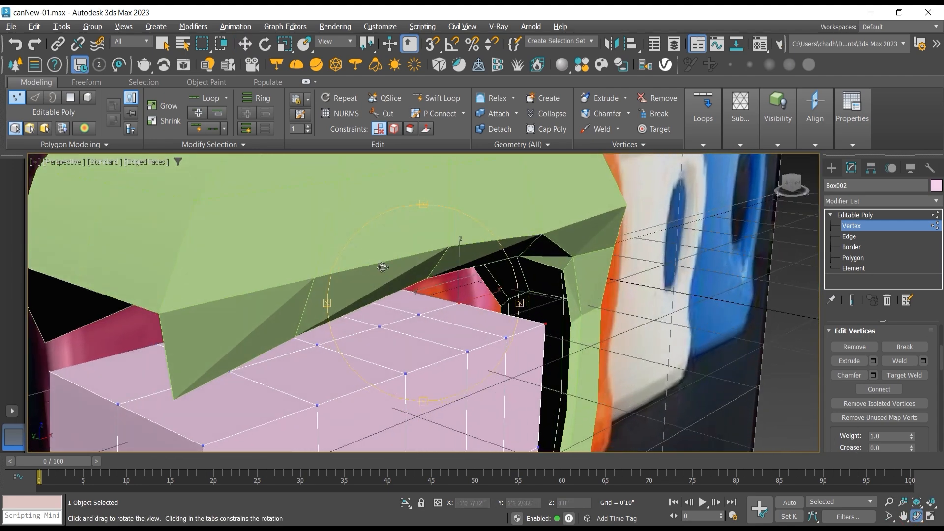
pyautogui.click(853, 268)
pyautogui.click(406, 310)
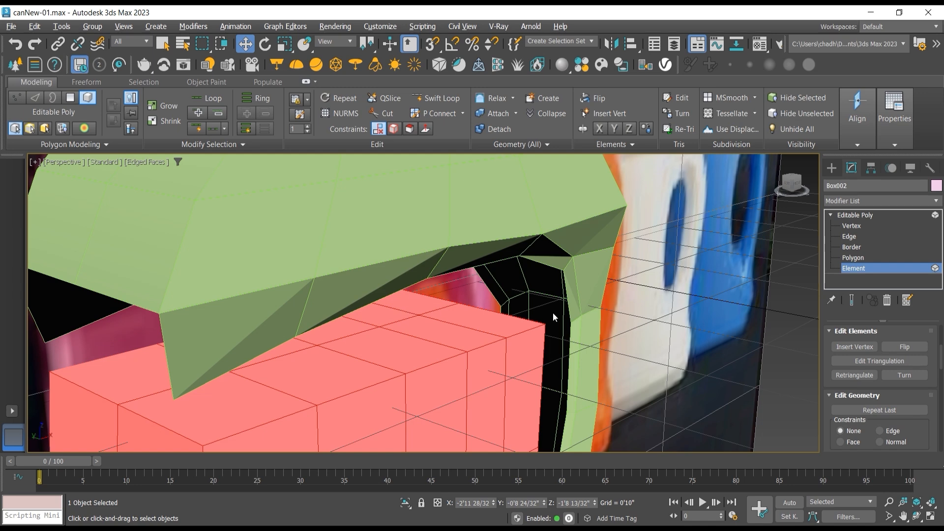
pyautogui.click(853, 258)
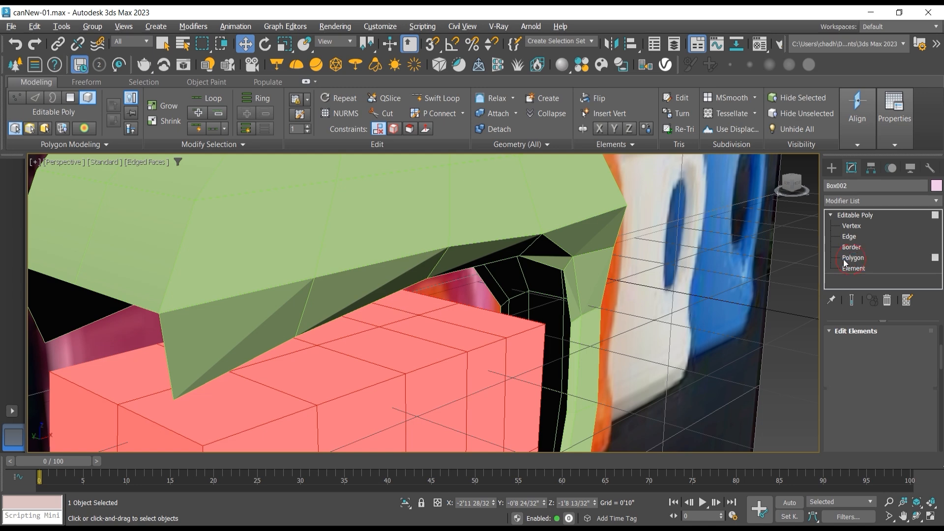
pyautogui.click(388, 311)
pyautogui.keyDown('ctrl'); pyautogui.click(387, 313); pyautogui.keyUp('ctrl')
pyautogui.keyDown('ctrl'); pyautogui.click(421, 323); pyautogui.keyUp('ctrl')
pyautogui.keyDown('ctrl'); pyautogui.click(450, 318); pyautogui.keyUp('ctrl')
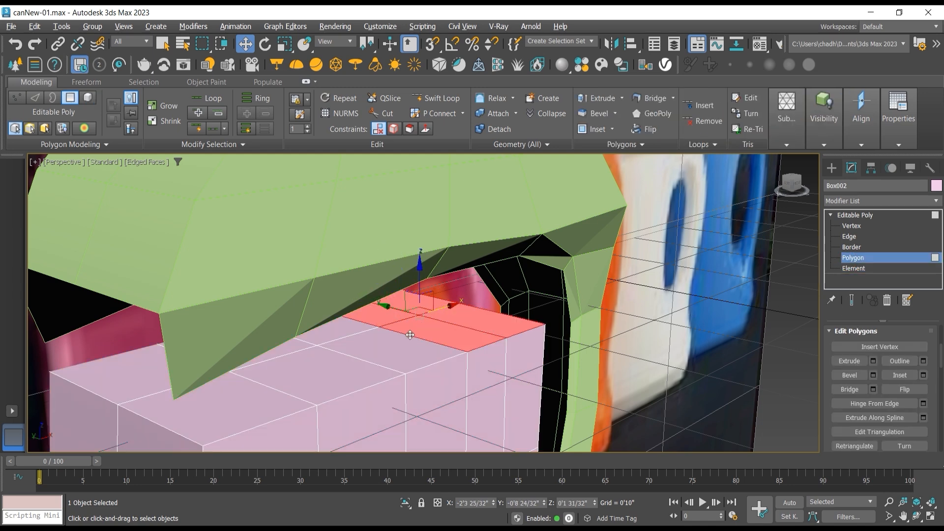
pyautogui.keyDown('ctrl'); pyautogui.click(401, 339); pyautogui.keyUp('ctrl')
pyautogui.keyDown('ctrl'); pyautogui.click(347, 333); pyautogui.keyUp('ctrl')
pyautogui.keyDown('ctrl'); pyautogui.click(295, 349); pyautogui.keyUp('ctrl')
pyautogui.keyDown('ctrl'); pyautogui.click(276, 368); pyautogui.keyUp('ctrl')
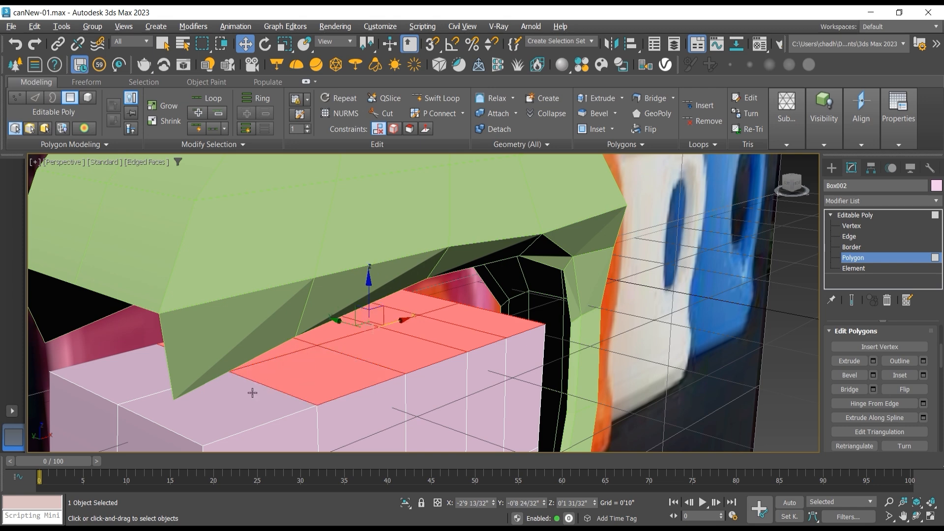
pyautogui.keyDown('ctrl'); pyautogui.click(252, 395); pyautogui.keyUp('ctrl')
pyautogui.keyDown('ctrl'); pyautogui.click(169, 380); pyautogui.keyUp('ctrl')
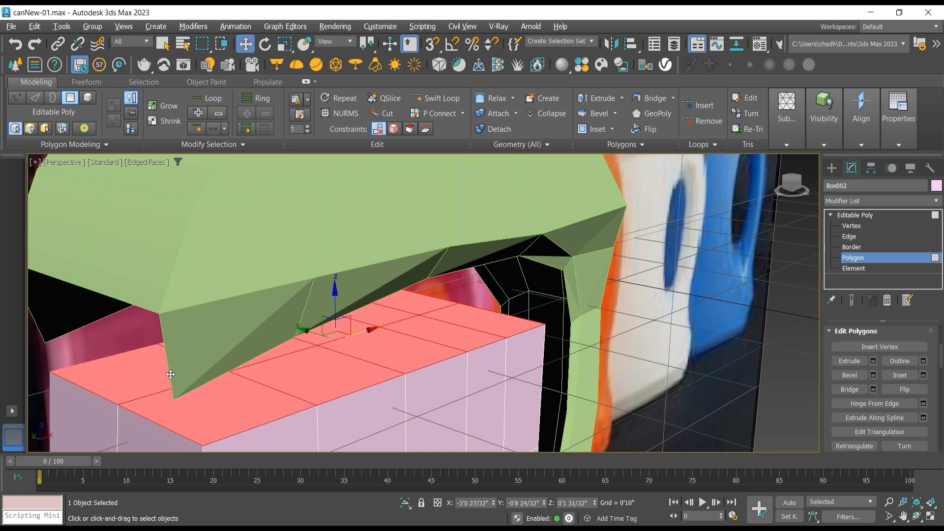
pyautogui.press('Delete')
# Step: Attach the green upper shell with the handle to the lower-body box so both form one editable poly
pyautogui.scroll(-3, 254, 380)
pyautogui.scroll(-5, 254, 380)
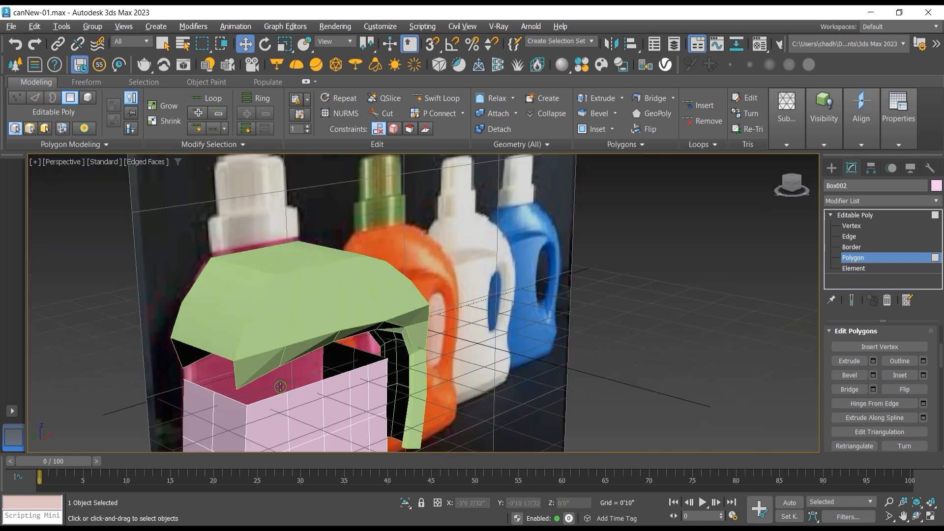
pyautogui.scroll(6, 276, 364)
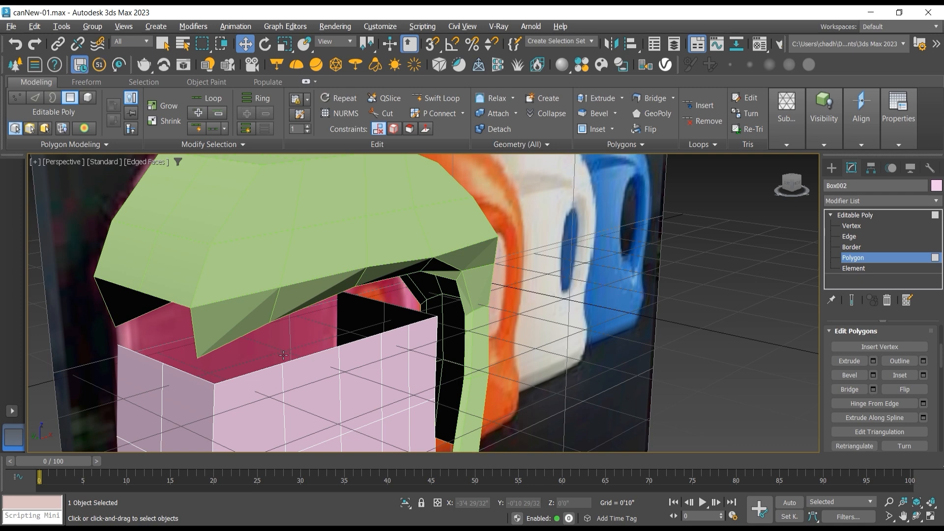
pyautogui.click(858, 215)
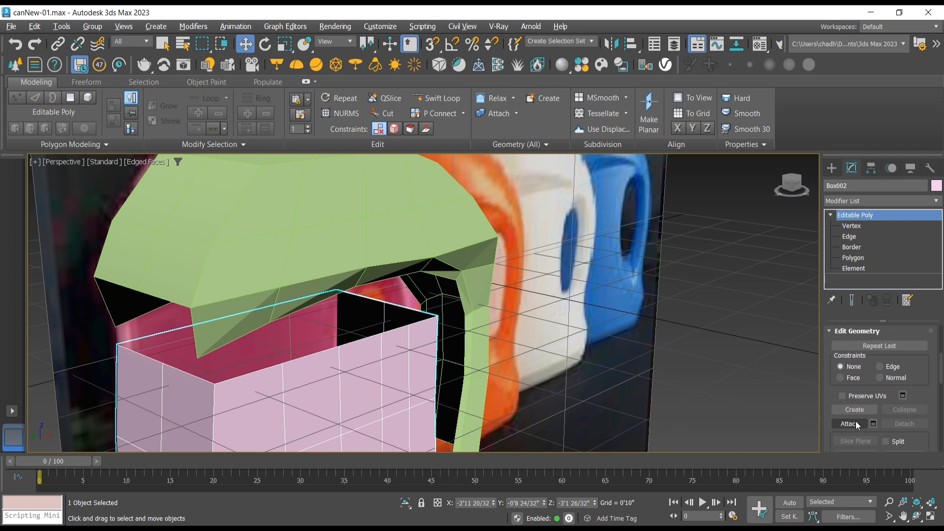
pyautogui.click(856, 424)
pyautogui.click(436, 247)
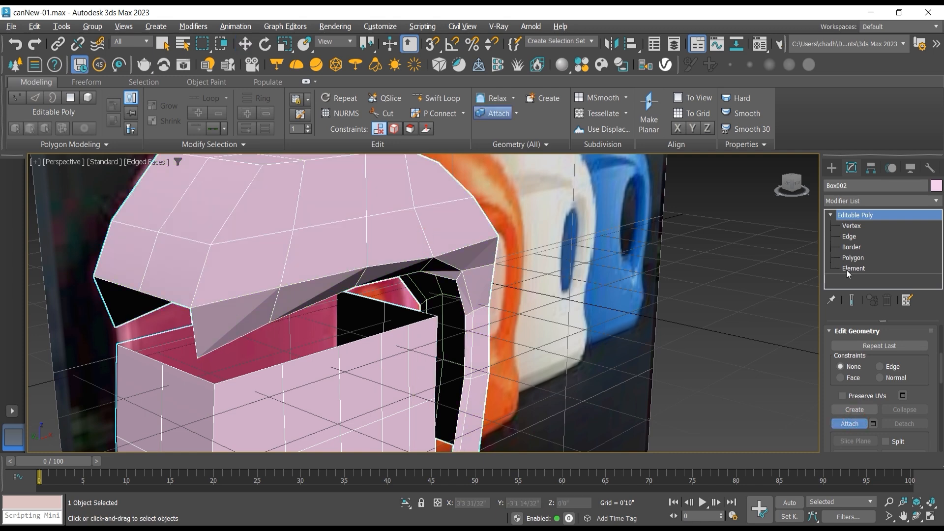
# Step: Bridge the first three front edges on the body's open top rim to the matching lower edges of the upper shell
pyautogui.click(849, 237)
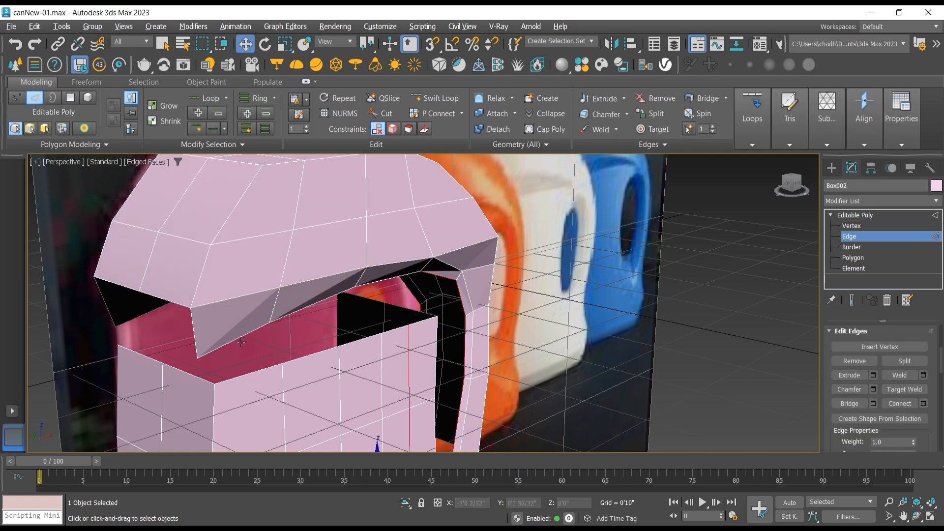
pyautogui.click(248, 371)
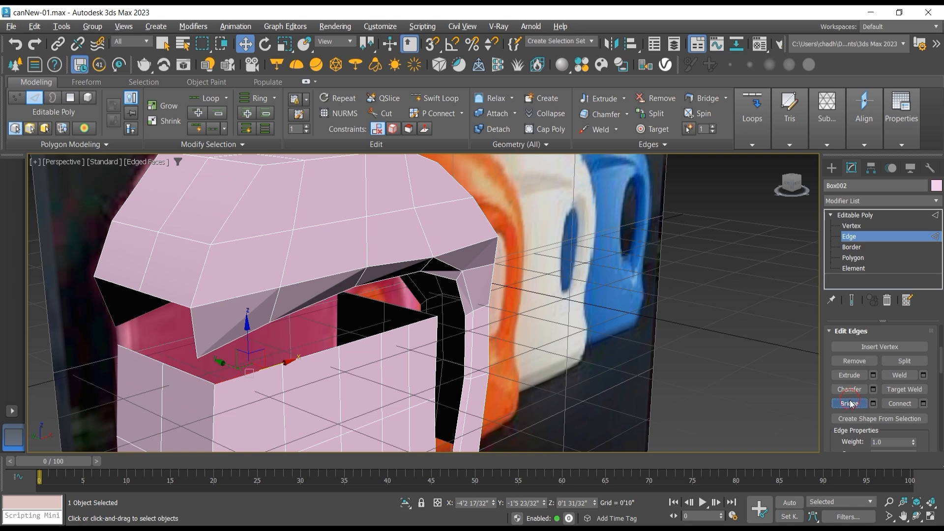
pyautogui.click(850, 404)
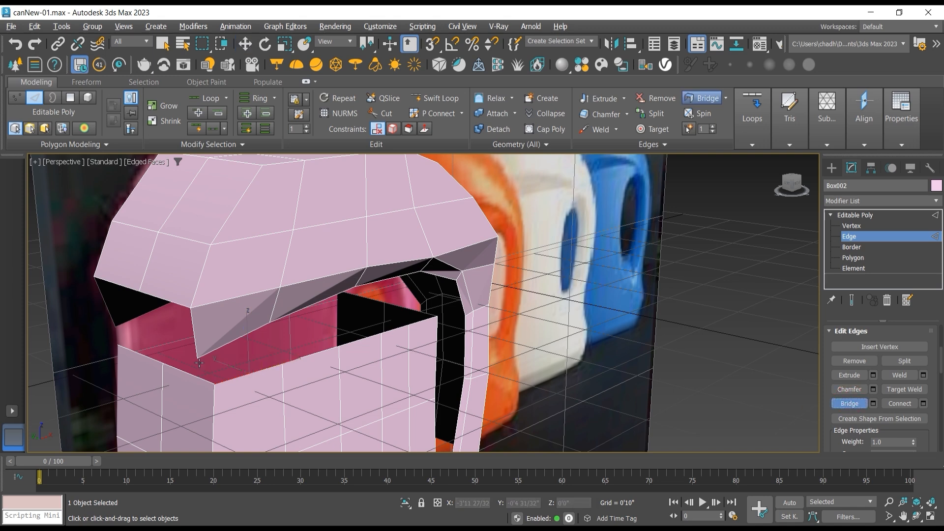
pyautogui.click(227, 346)
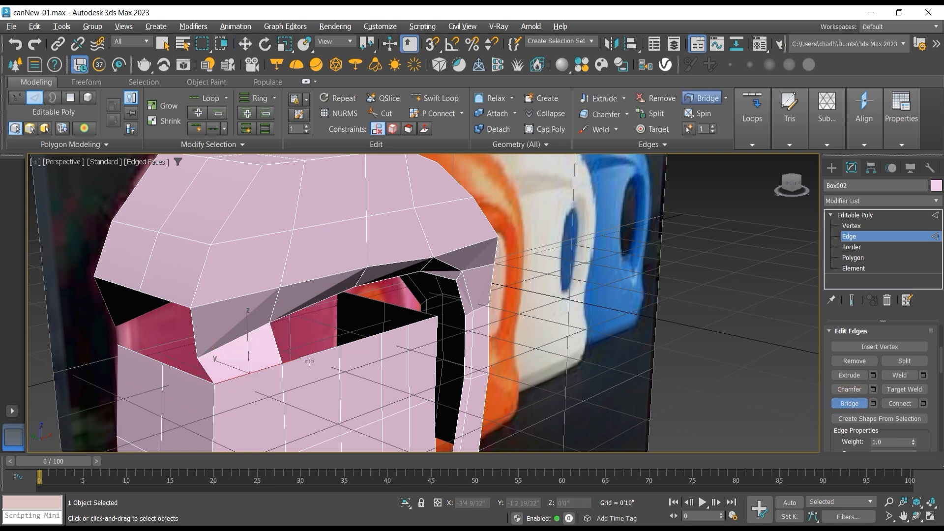
pyautogui.click(299, 311)
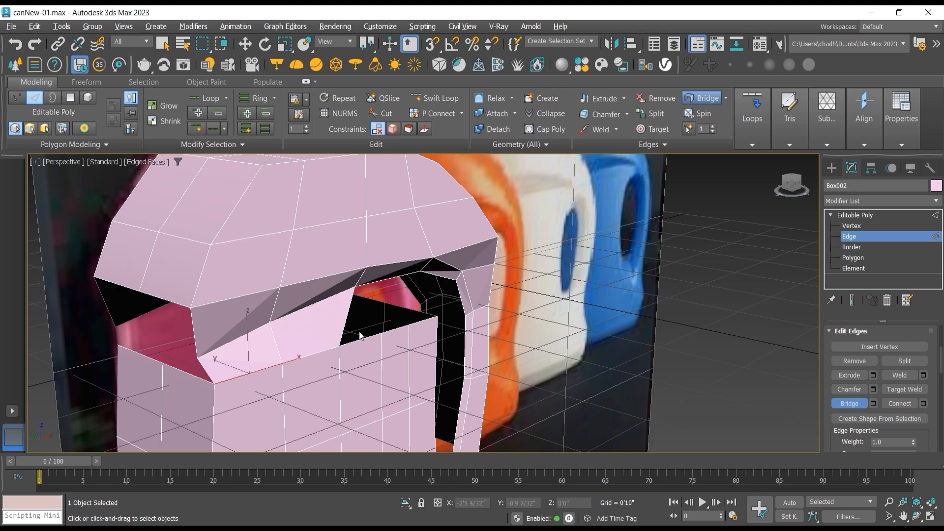
pyautogui.click(366, 338)
pyautogui.click(386, 280)
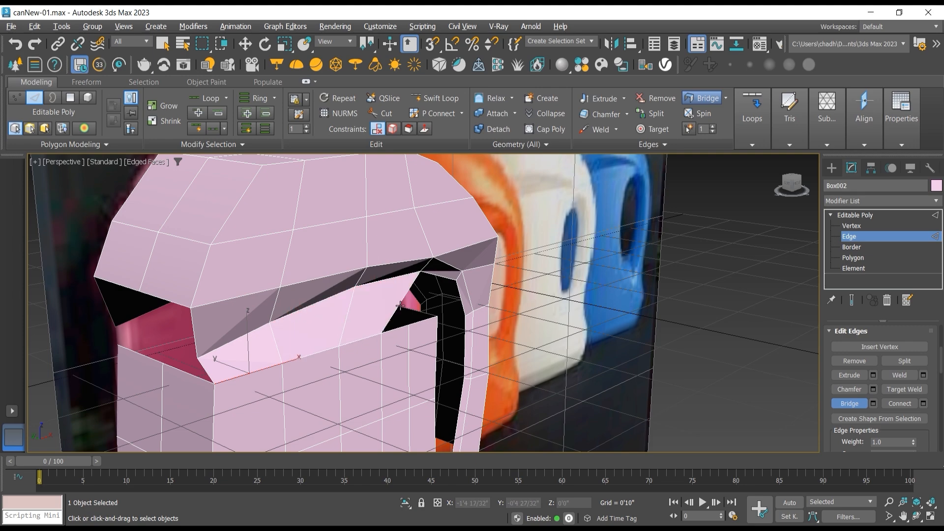
# Step: In the front view, shift the body's top-rim vertex next to the upper corner outward toward the handle opening
pyautogui.click(916, 516)
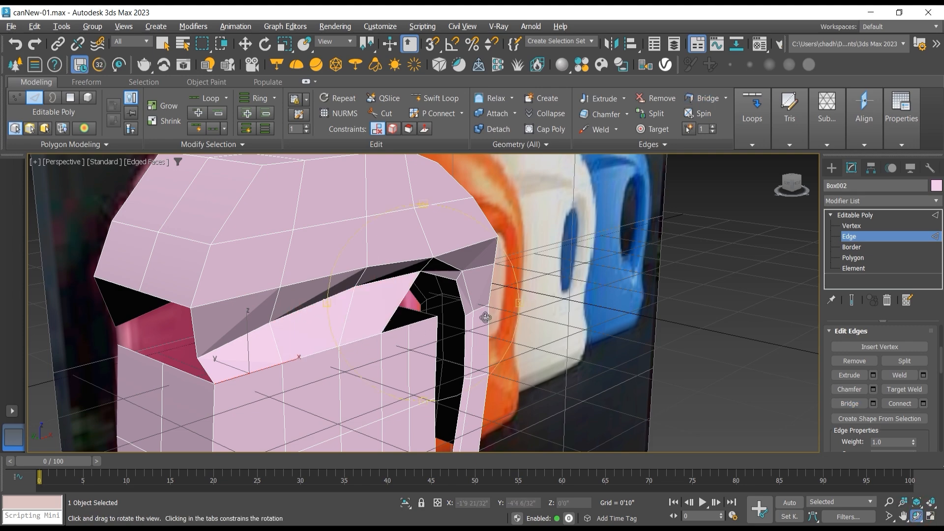
pyautogui.moveTo(444, 302); pyautogui.dragTo(372, 254)
pyautogui.moveTo(429, 294); pyautogui.dragTo(390, 257)
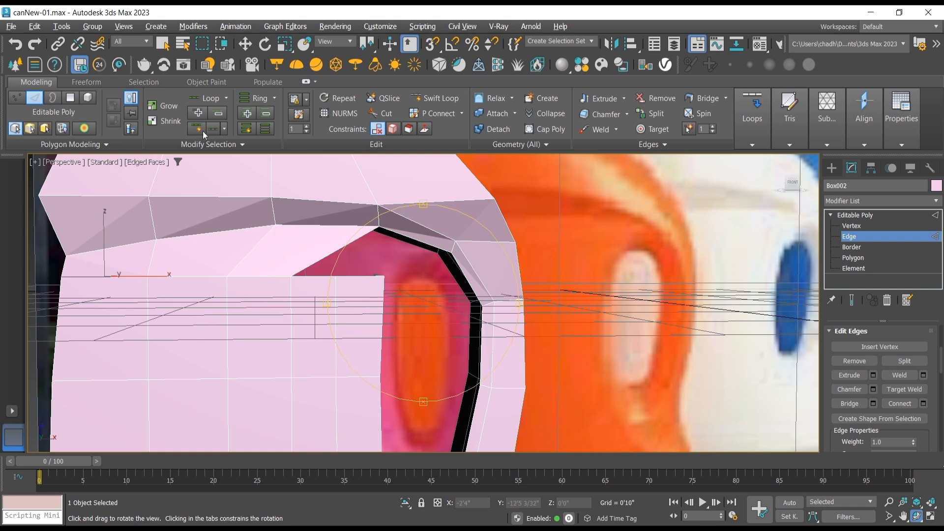
pyautogui.moveTo(323, 212); pyautogui.dragTo(328, 218)
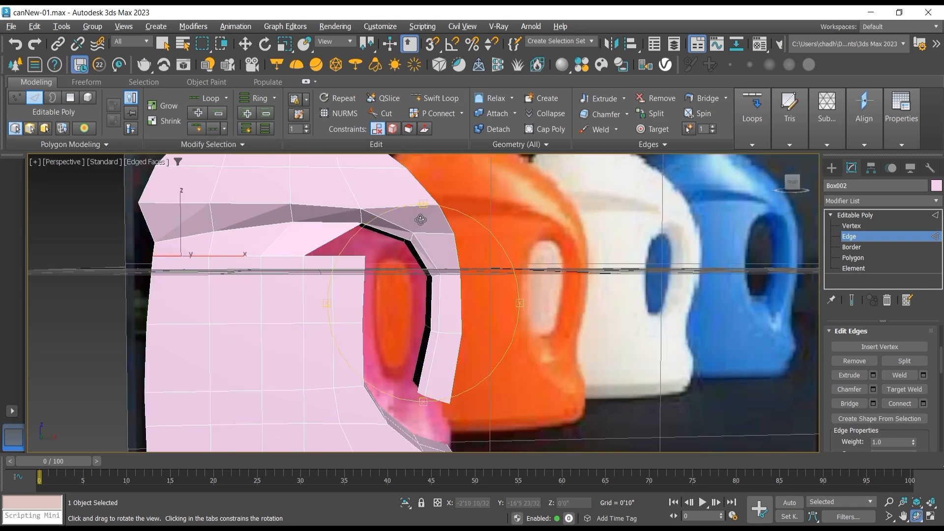
pyautogui.press('f')
pyautogui.scroll(2, 398, 200)
pyautogui.moveTo(411, 214); pyautogui.dragTo(463, 296, button='middle')
pyautogui.click(852, 225)
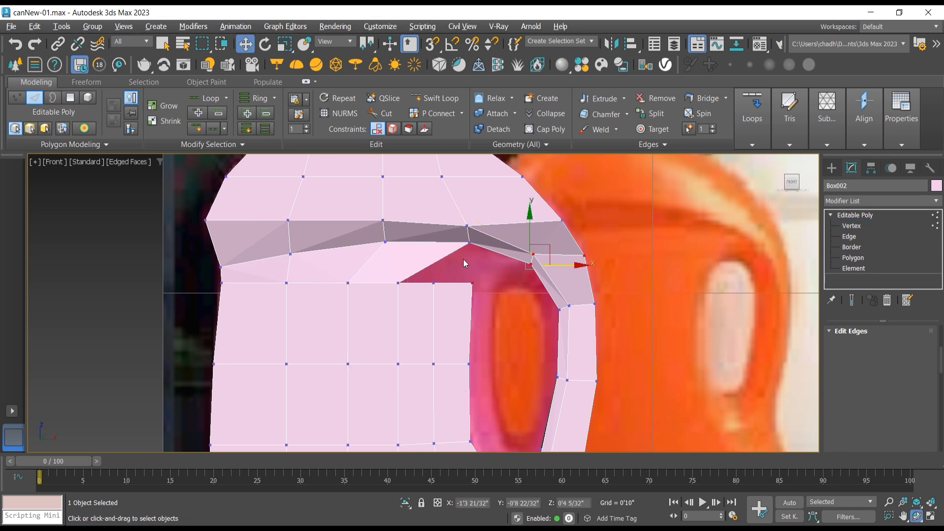
pyautogui.click(453, 282)
pyautogui.click(433, 284)
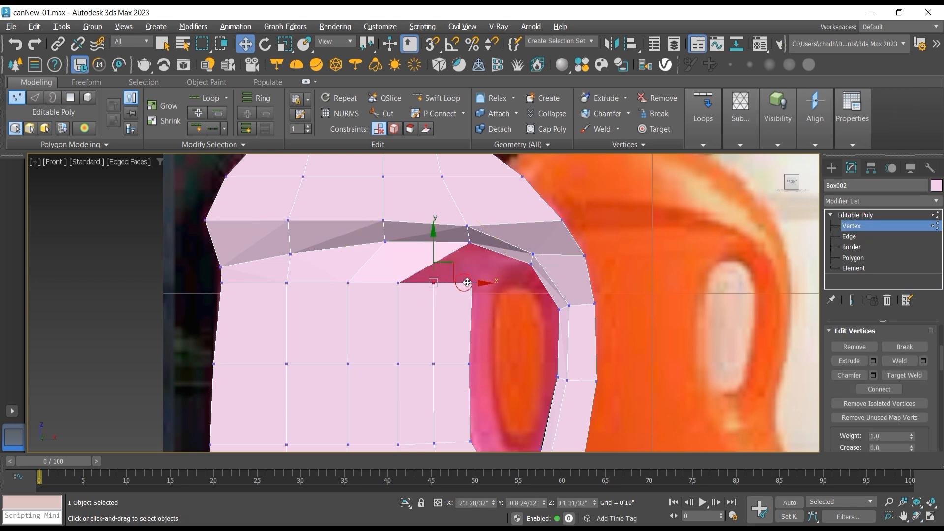
pyautogui.moveTo(467, 283); pyautogui.dragTo(492, 284)
# Step: Nudge the body's upper corner vertex beside the handle opening slightly outward and down, to about X -1'10 7/32", Z 0'1 14/32"
pyautogui.click(472, 283)
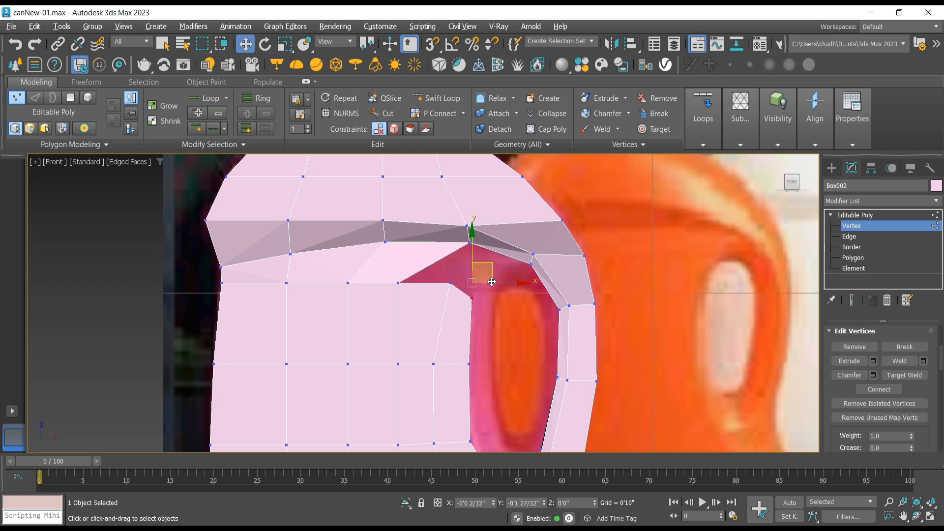
pyautogui.moveTo(492, 282); pyautogui.dragTo(498, 264)
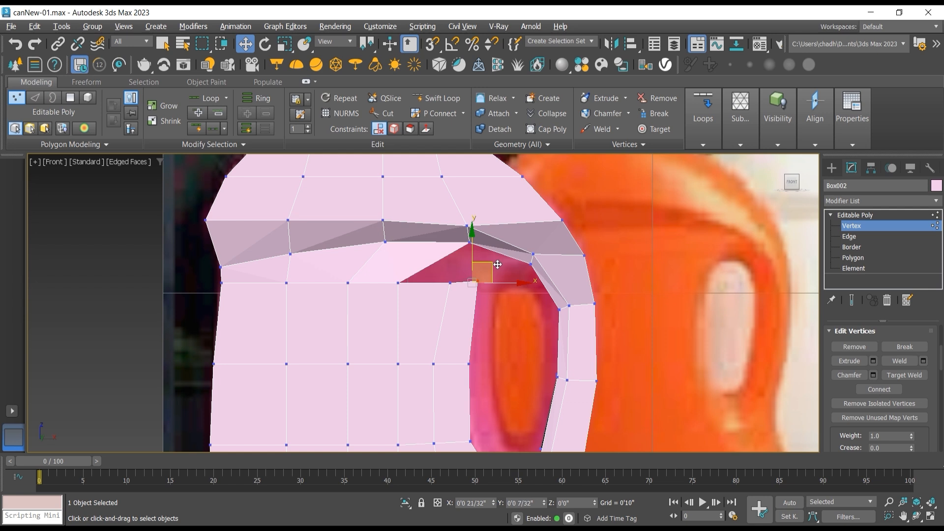
pyautogui.moveTo(498, 264); pyautogui.dragTo(498, 264)
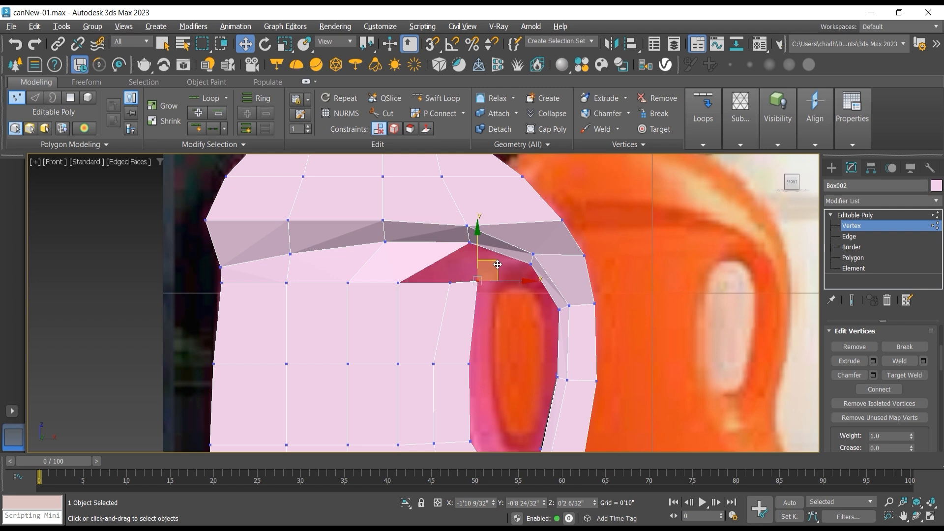
pyautogui.moveTo(498, 265); pyautogui.dragTo(499, 276)
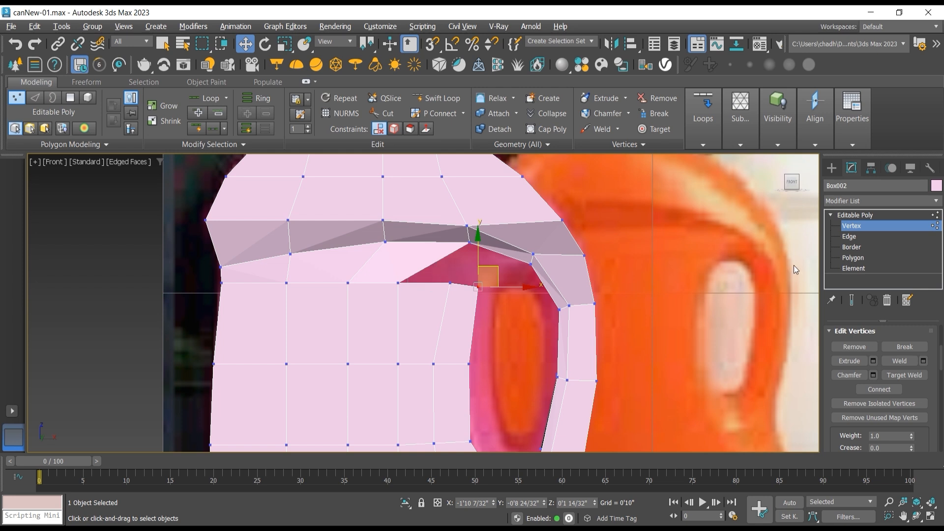
# Step: Bridge the body's last two top-rim edges to the handle's inner edges, closing the front gap above the handle opening
pyautogui.click(860, 238)
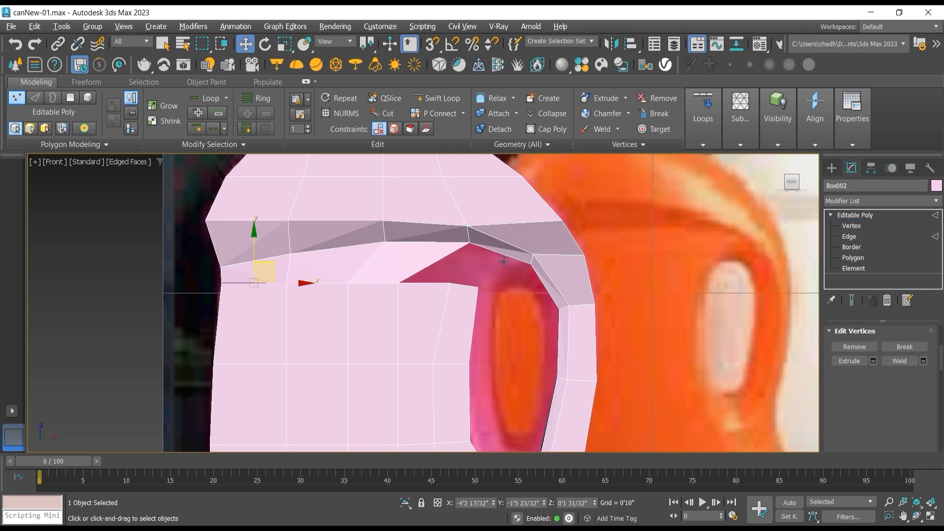
pyautogui.click(432, 285)
pyautogui.click(860, 404)
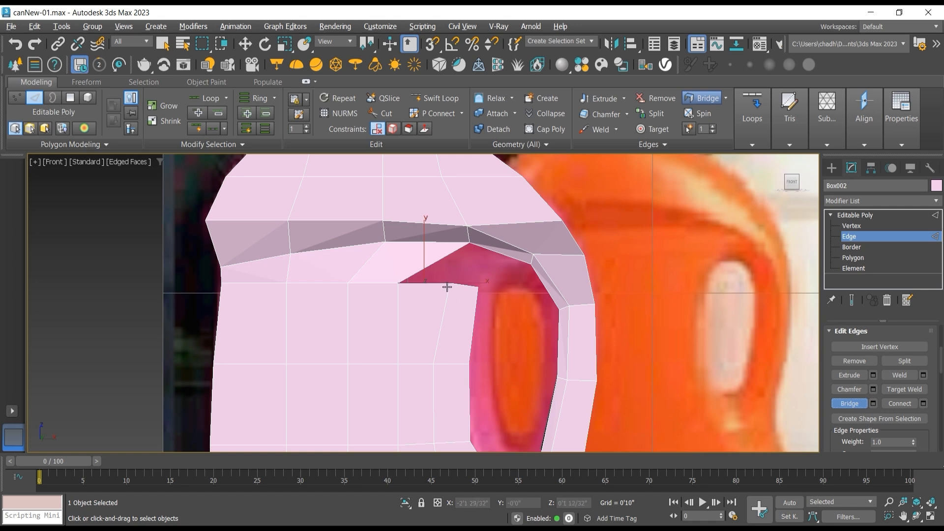
pyautogui.click(480, 248)
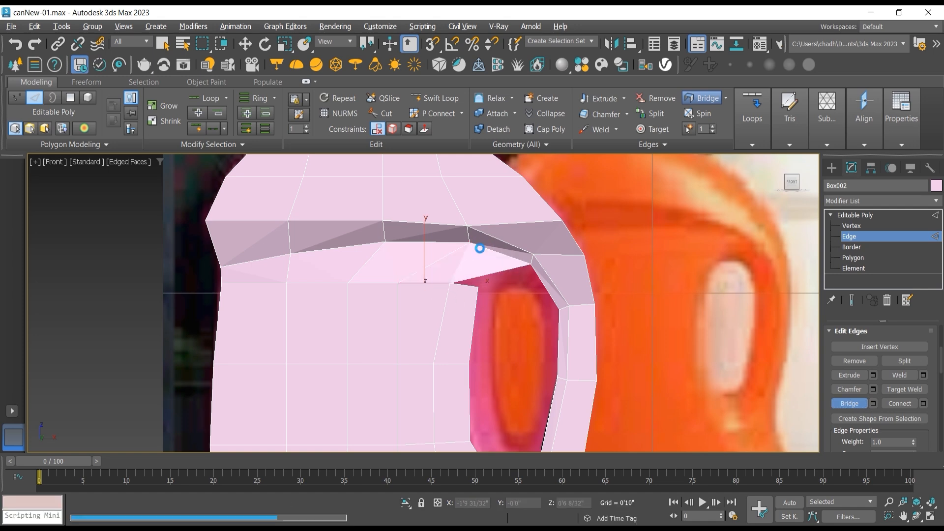
pyautogui.click(478, 285)
pyautogui.click(536, 279)
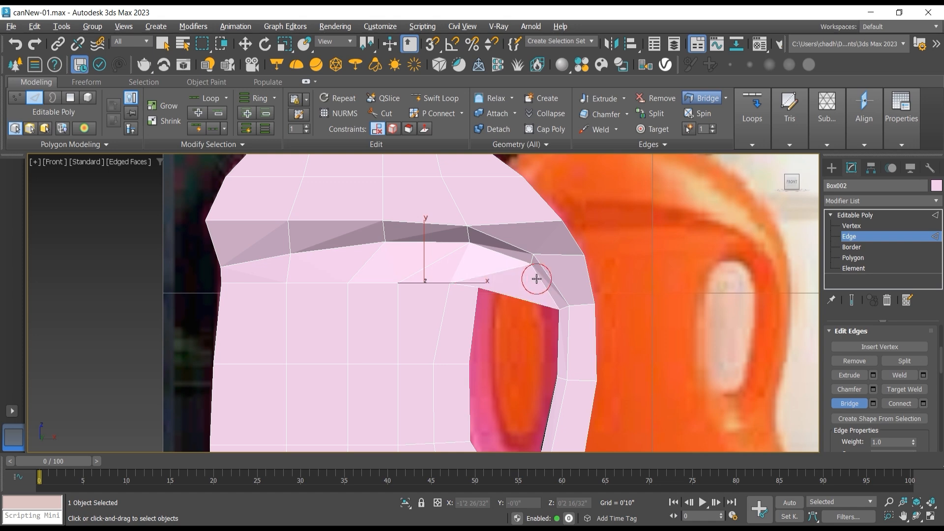
# Step: Move the two pairs of vertices on the handle's inner curve up and inward to widen the top of the handle opening
pyautogui.click(851, 226)
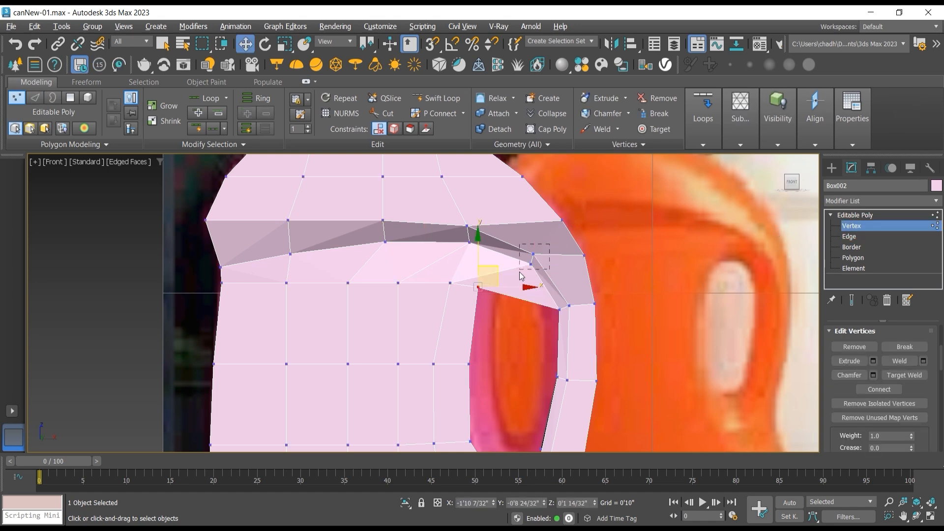
pyautogui.click(534, 255)
pyautogui.moveTo(548, 240); pyautogui.dragTo(538, 231)
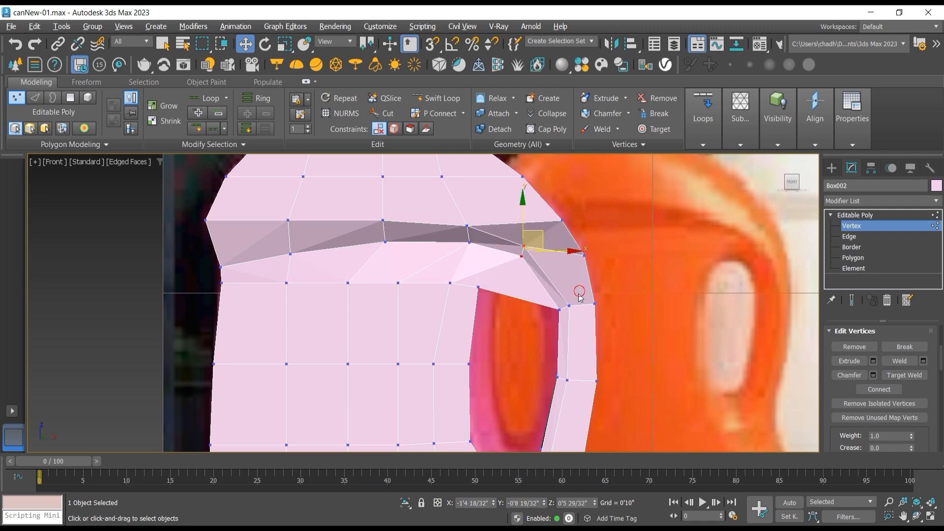
pyautogui.moveTo(579, 294); pyautogui.dragTo(565, 265)
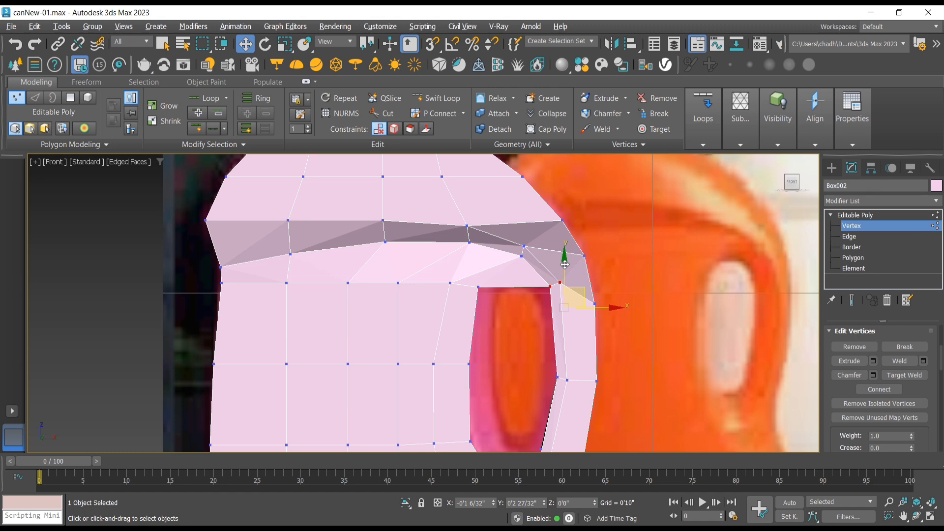
pyautogui.moveTo(565, 264); pyautogui.dragTo(565, 264)
# Step: Connect the ring of bridged edges between the body and upper shell with one horizontal edge loop
pyautogui.click(849, 236)
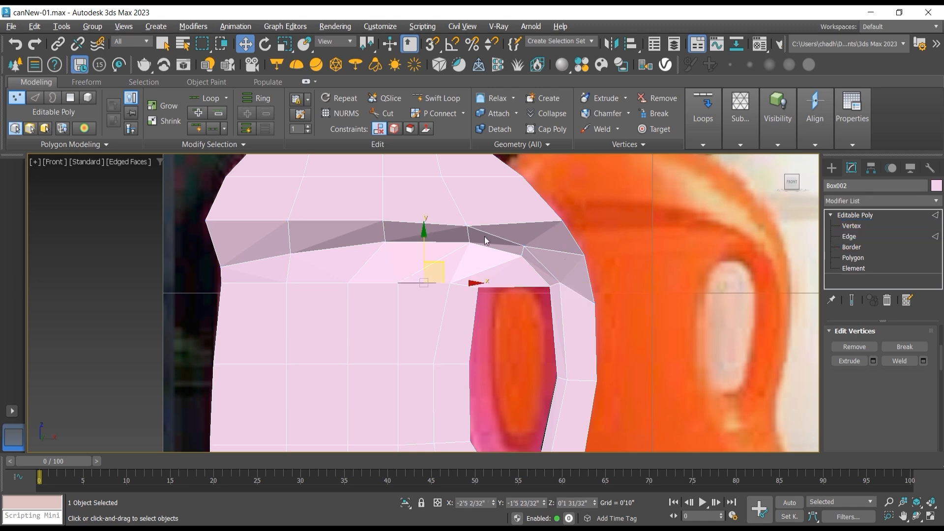
pyautogui.click(487, 269)
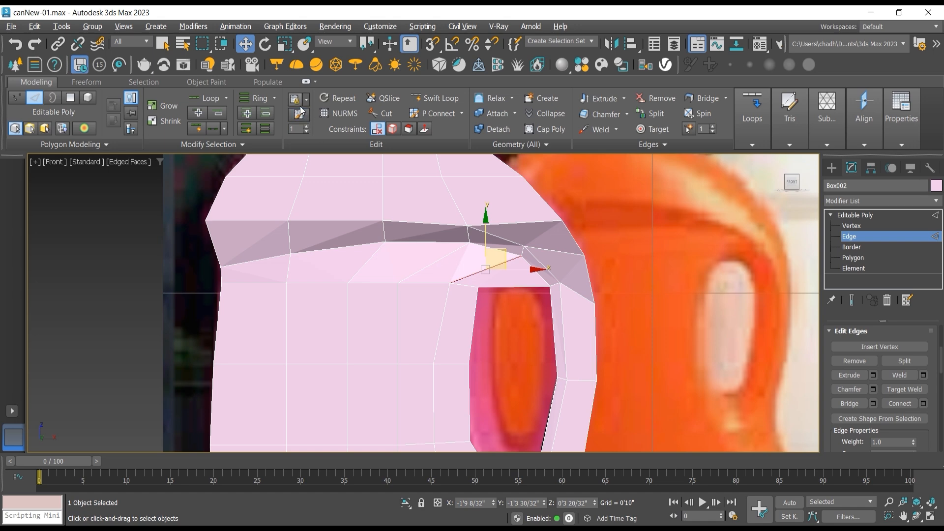
pyautogui.click(257, 100)
pyautogui.click(902, 403)
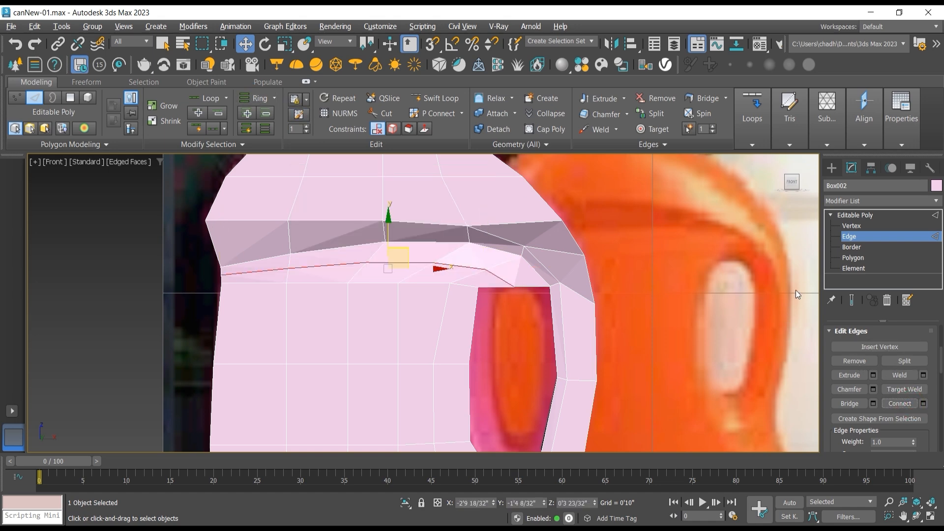
# Step: Move the vertices at the top middle of the handle opening up and slightly inward toward the body, giving the opening a peaked arch
pyautogui.click(851, 225)
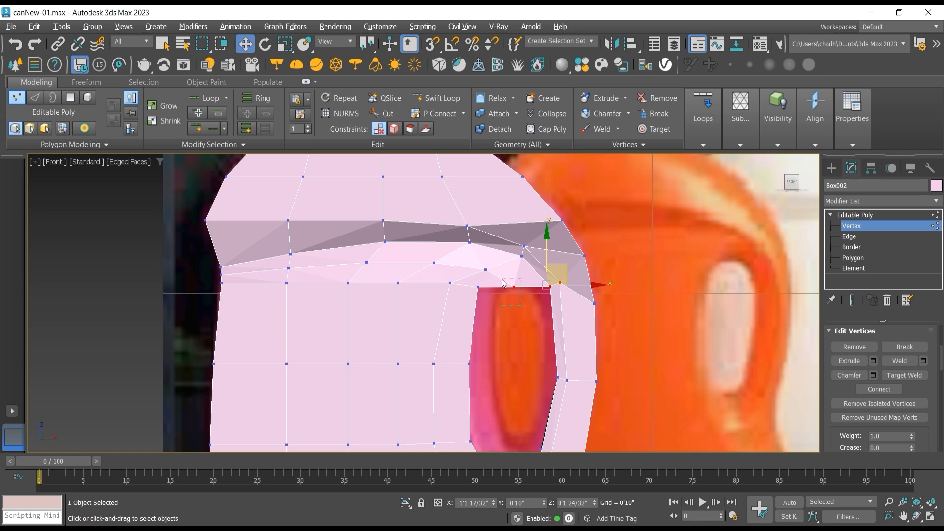
pyautogui.moveTo(502, 279); pyautogui.dragTo(524, 249)
pyautogui.click(479, 258)
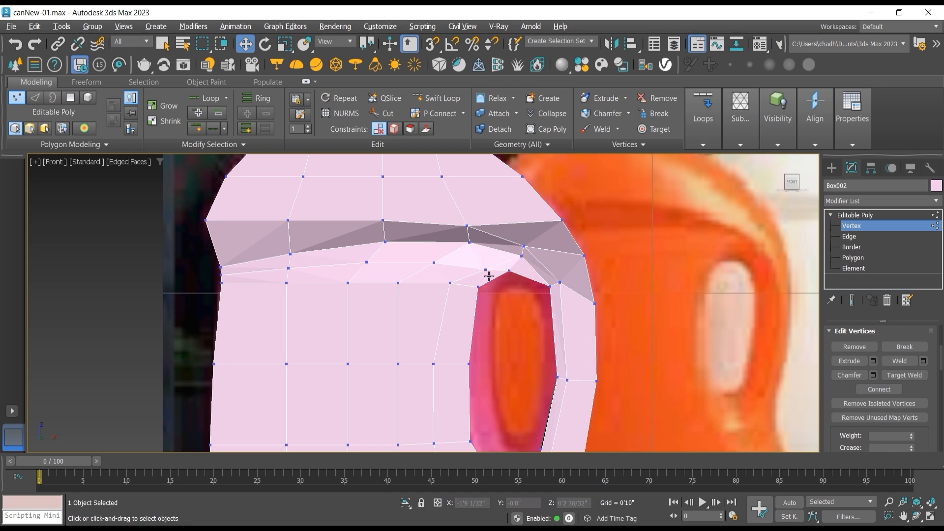
# Step: Shift the vertices above the handle opening, on the new loop and the shell's underside, slightly toward the body to even the spacing
pyautogui.click(485, 270)
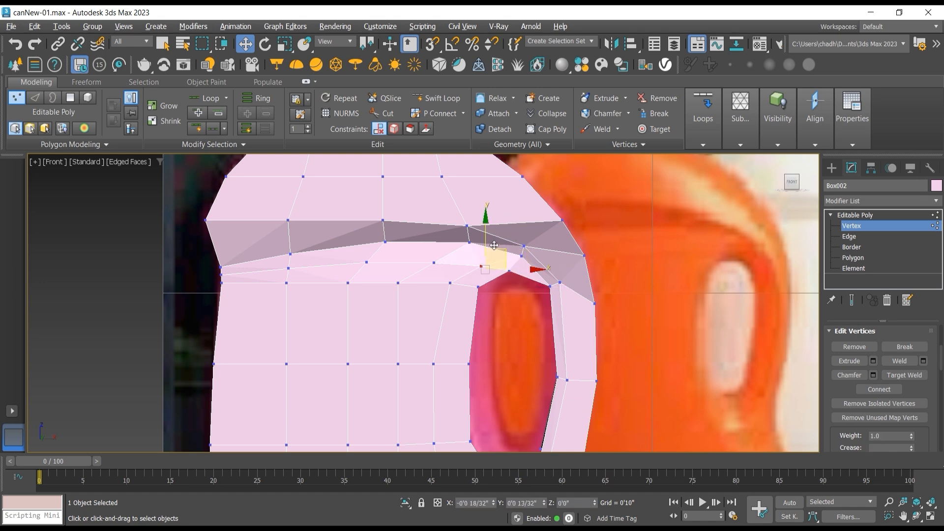
pyautogui.moveTo(490, 242); pyautogui.dragTo(470, 215)
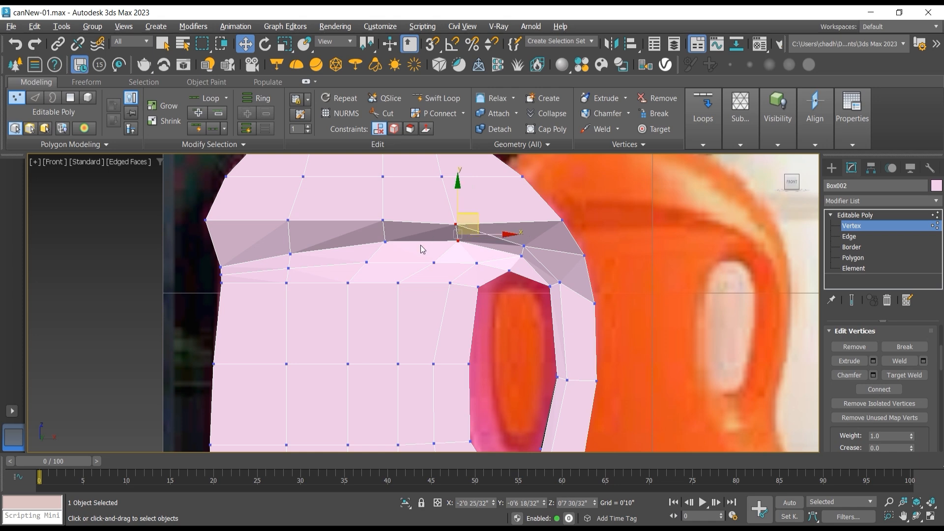
pyautogui.moveTo(437, 268); pyautogui.dragTo(457, 262)
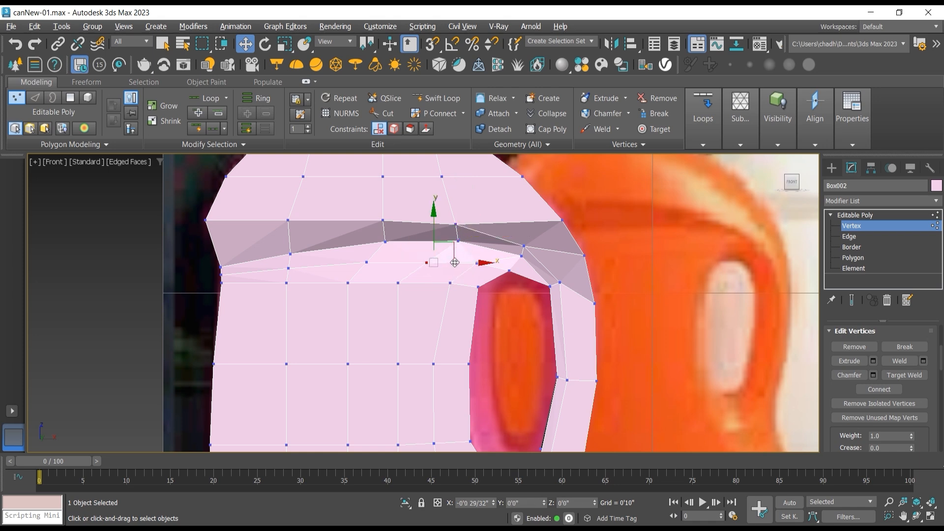
# Step: Delete the polygons lining the body's inner side of the handle opening, from its top corner down along the lower curve
pyautogui.scroll(-5, 360, 267)
pyautogui.scroll(3, 381, 256)
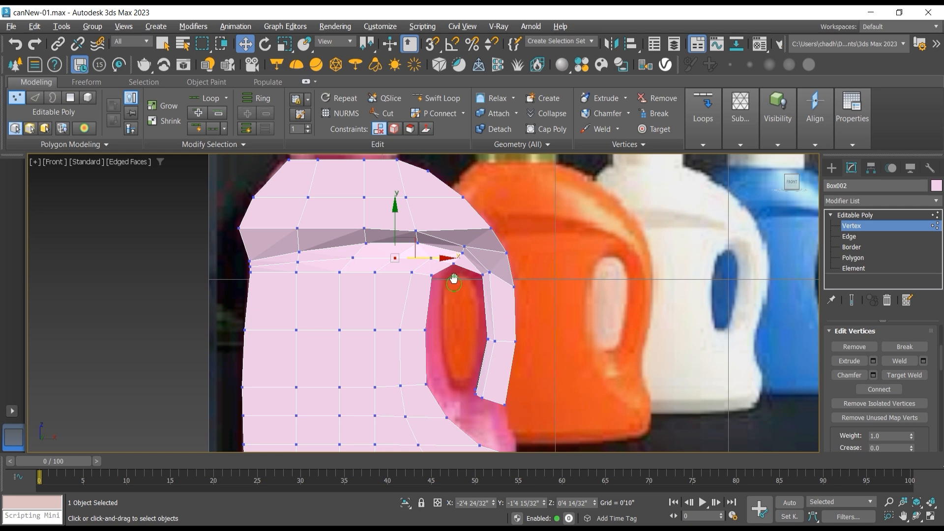
pyautogui.moveTo(453, 278); pyautogui.dragTo(447, 236, button='middle')
pyautogui.scroll(3, 466, 320)
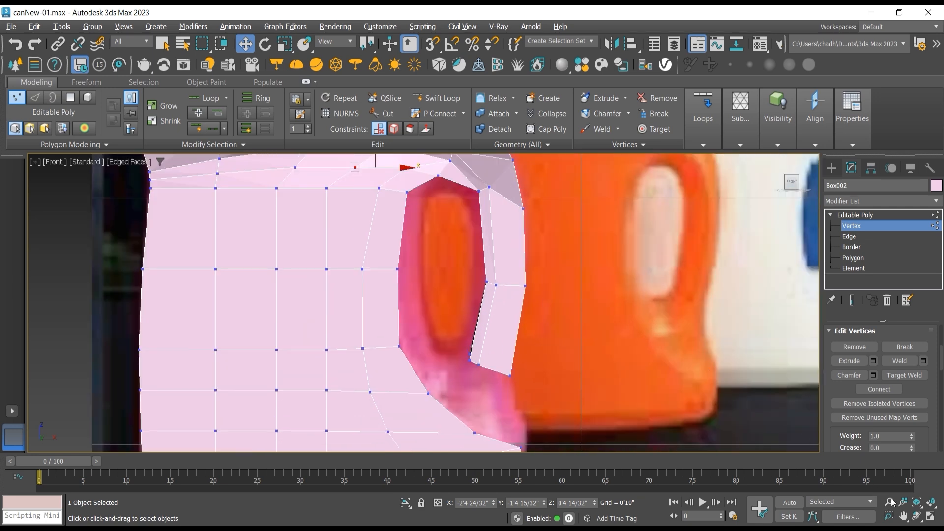
pyautogui.click(916, 516)
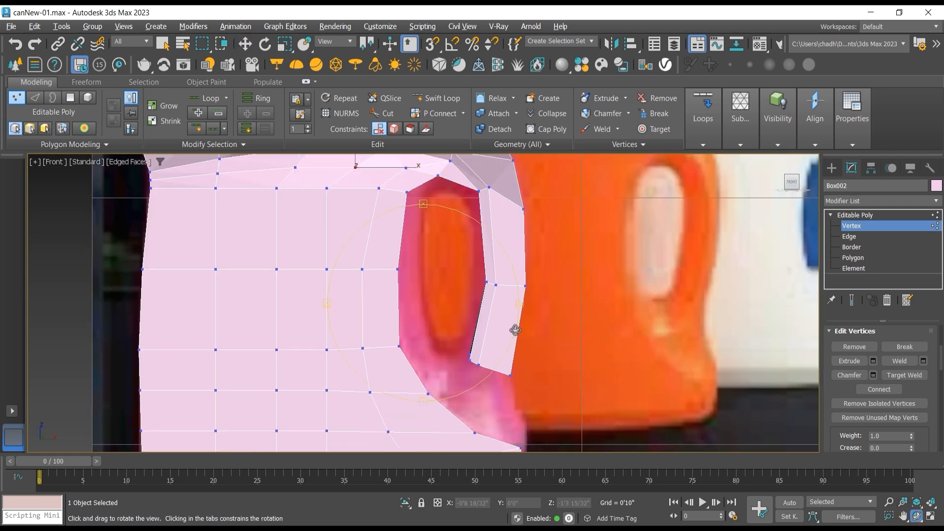
pyautogui.moveTo(515, 330); pyautogui.dragTo(415, 314)
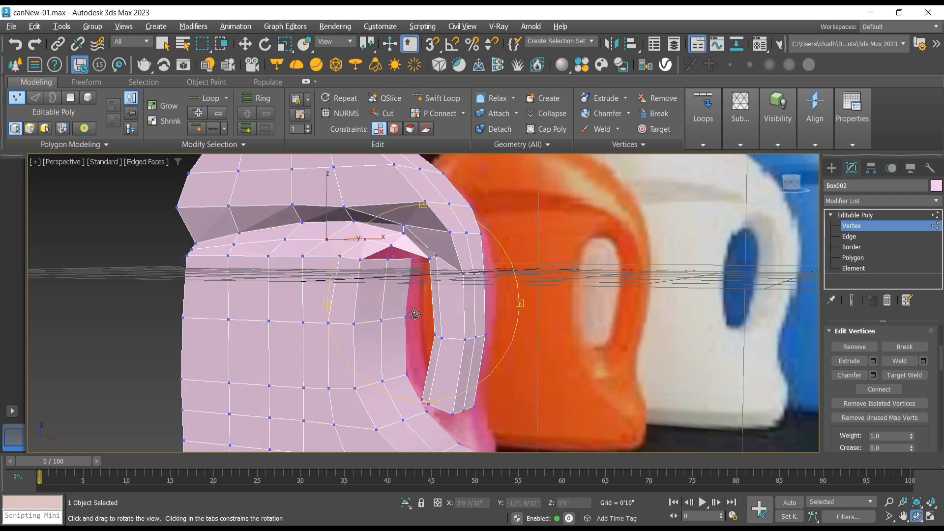
pyautogui.click(857, 250)
pyautogui.click(856, 255)
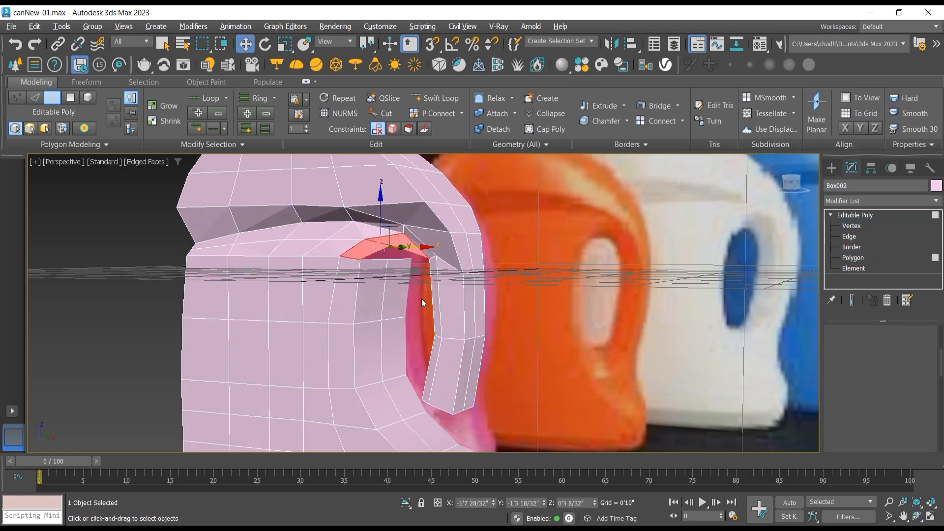
pyautogui.click(377, 290)
pyautogui.keyDown('ctrl'); pyautogui.click(395, 289); pyautogui.keyUp('ctrl')
pyautogui.keyDown('ctrl'); pyautogui.click(373, 338); pyautogui.keyUp('ctrl')
pyautogui.keyDown('ctrl'); pyautogui.click(392, 340); pyautogui.keyUp('ctrl')
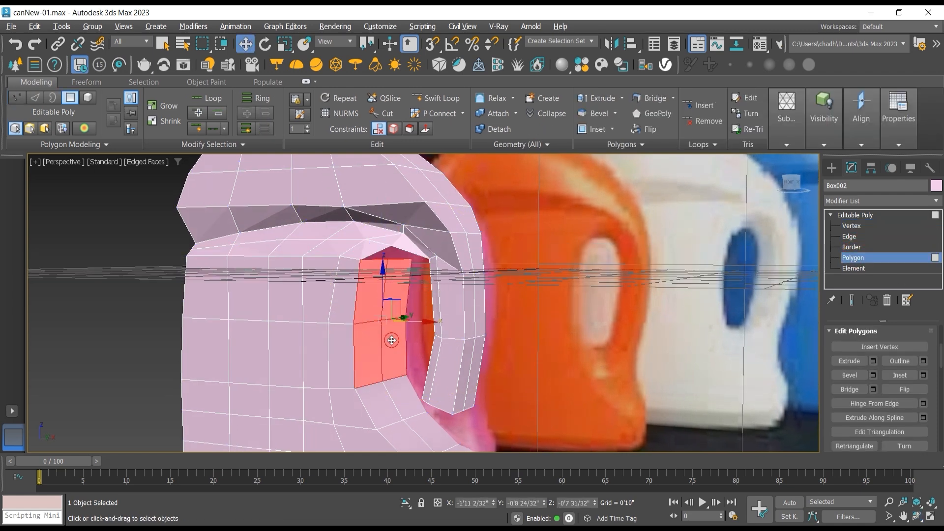
pyautogui.keyDown('ctrl'); pyautogui.click(374, 403); pyautogui.keyUp('ctrl')
pyautogui.keyDown('ctrl'); pyautogui.click(399, 396); pyautogui.keyUp('ctrl')
pyautogui.keyDown('ctrl'); pyautogui.click(416, 428); pyautogui.keyUp('ctrl')
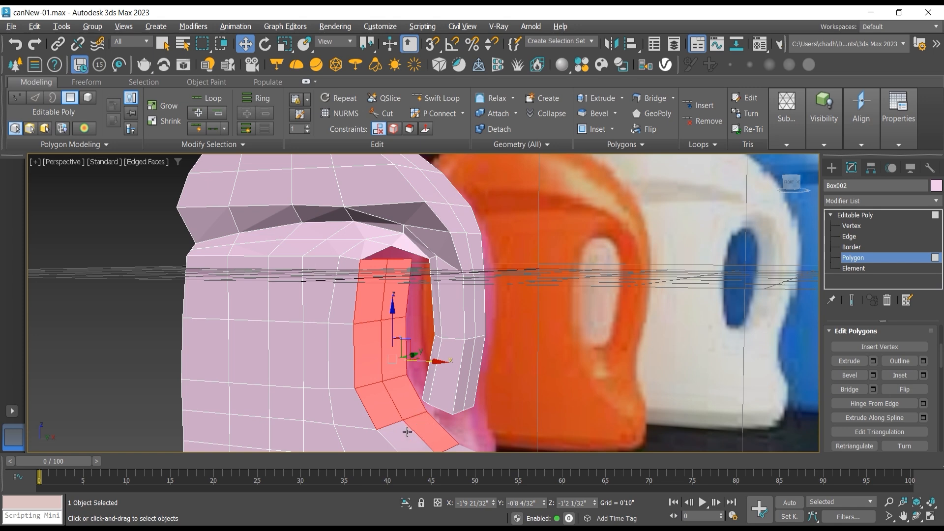
pyautogui.keyDown('ctrl'); pyautogui.click(407, 431); pyautogui.keyUp('ctrl')
pyautogui.moveTo(409, 425); pyautogui.dragTo(414, 386, button='middle')
pyautogui.keyDown('ctrl'); pyautogui.click(430, 410); pyautogui.keyUp('ctrl')
pyautogui.keyDown('ctrl'); pyautogui.click(446, 403); pyautogui.keyUp('ctrl')
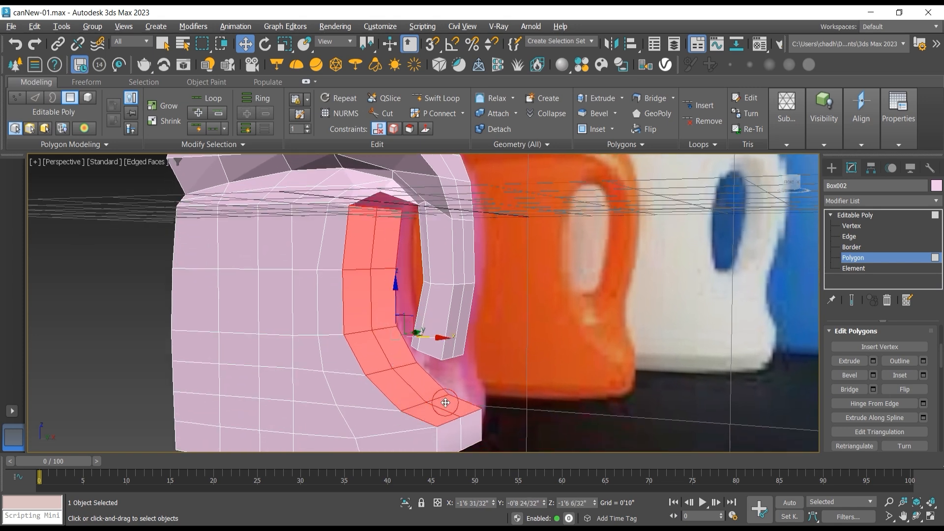
pyautogui.press('Delete')
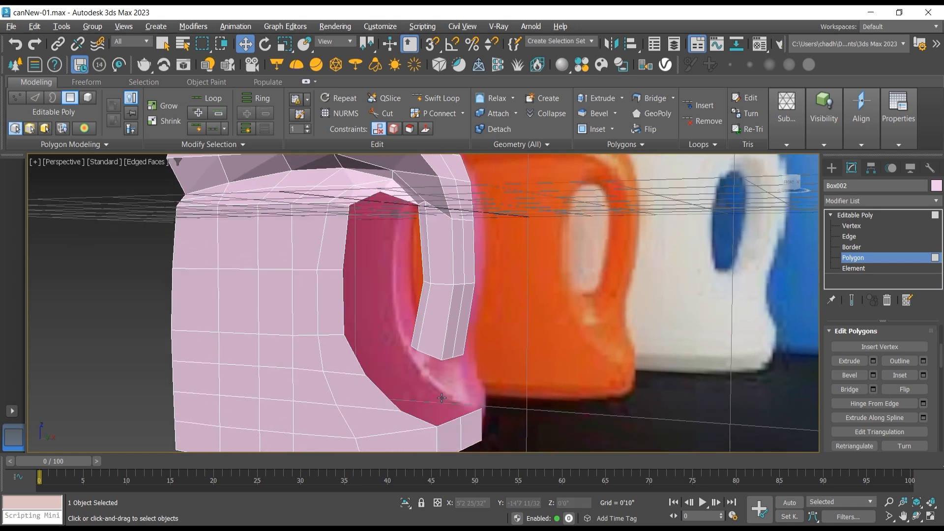
pyautogui.click(851, 238)
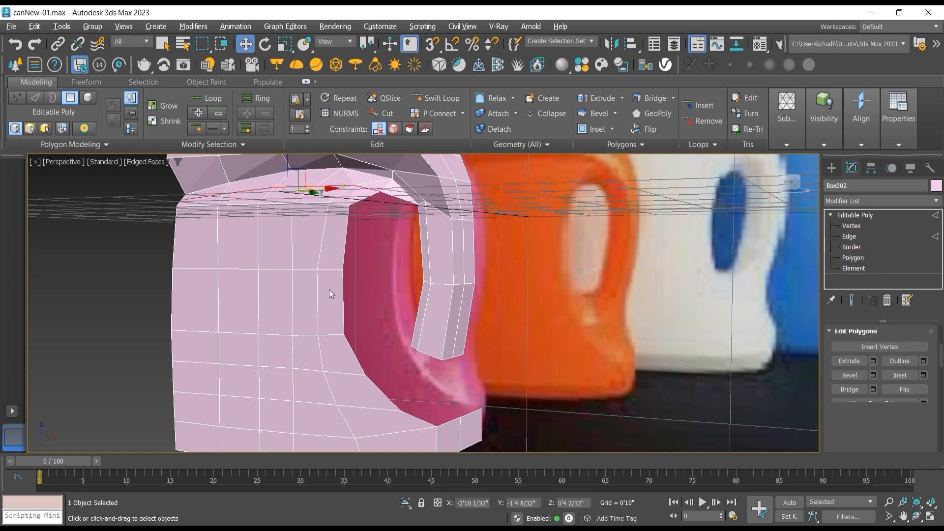
pyautogui.click(413, 413)
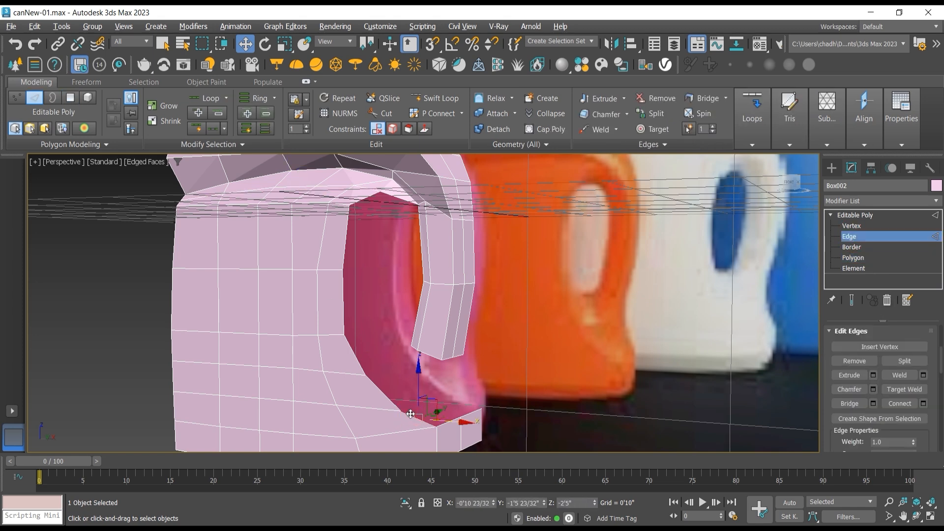
pyautogui.click(917, 517)
pyautogui.moveTo(432, 331); pyautogui.dragTo(408, 294)
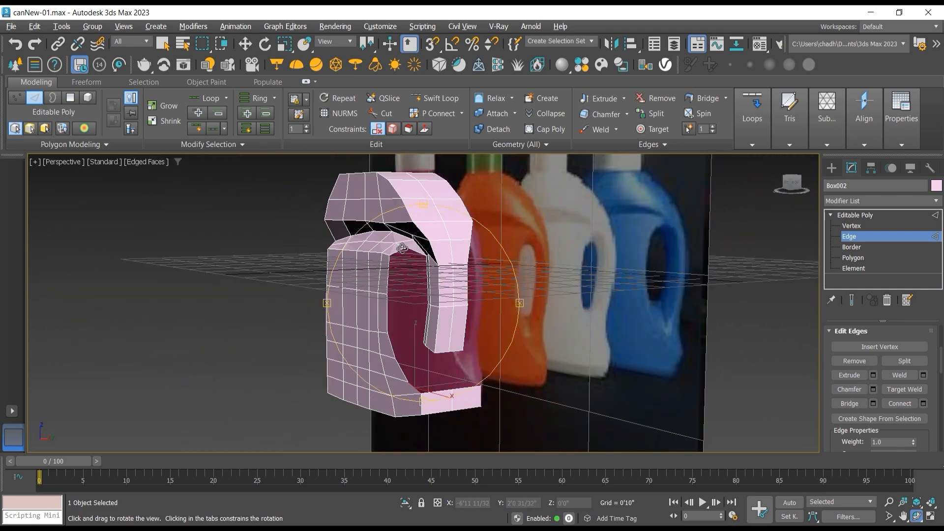
pyautogui.scroll(8, 402, 247)
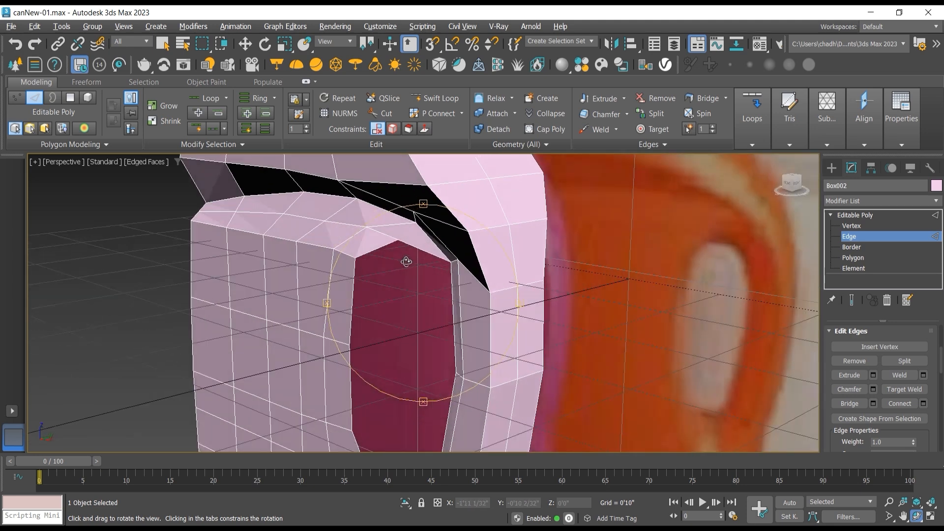
pyautogui.moveTo(406, 261)
pyautogui.mouseDown()
pyautogui.moveTo(412, 272)
pyautogui.moveTo(412, 250)
pyautogui.mouseUp()
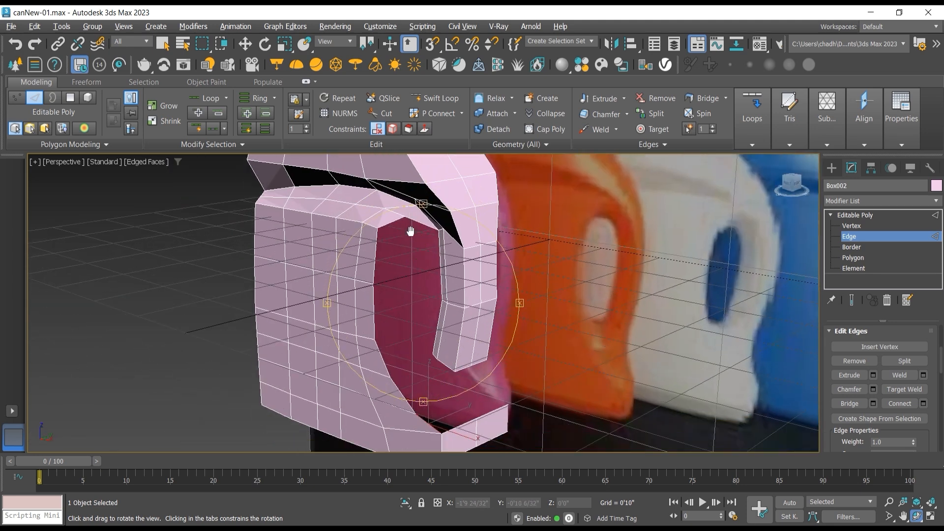
# Step: Select all the flat side polygons of the lower body beside the handle opening and move them inward along Y to about -1'2 15/32"
pyautogui.click(870, 257)
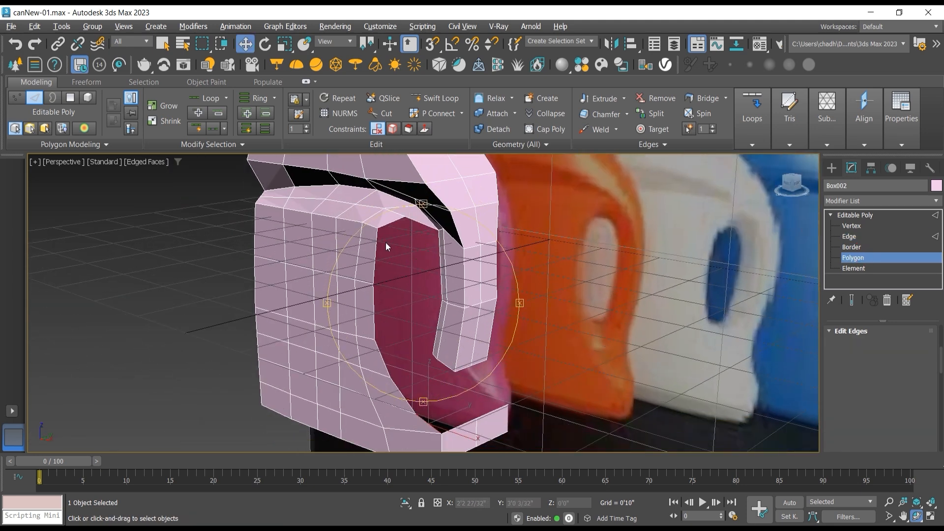
pyautogui.press('w')
pyautogui.click(284, 229)
pyautogui.keyDown('ctrl'); pyautogui.click(299, 246); pyautogui.keyUp('ctrl')
pyautogui.keyDown('ctrl'); pyautogui.click(325, 253); pyautogui.keyUp('ctrl')
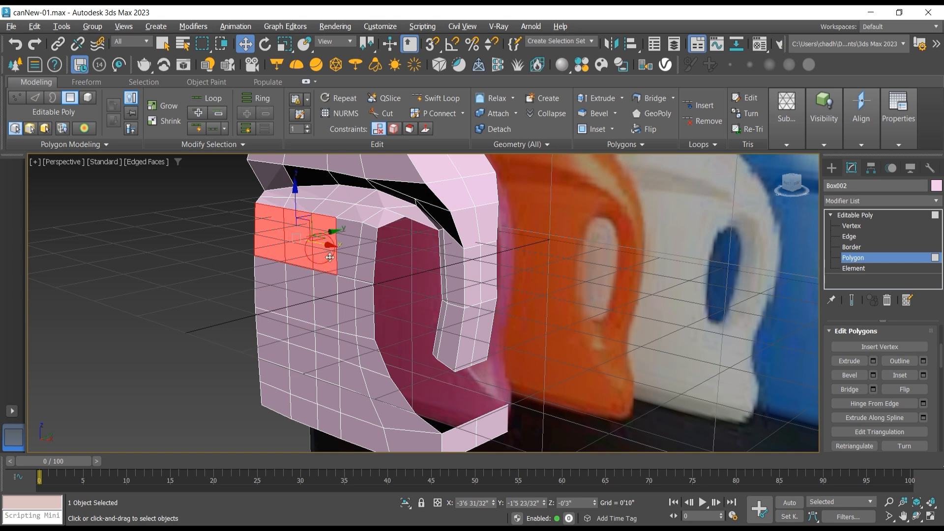
pyautogui.keyDown('ctrl'); pyautogui.click(350, 266); pyautogui.keyUp('ctrl')
pyautogui.keyDown('ctrl'); pyautogui.click(366, 274); pyautogui.keyUp('ctrl')
pyautogui.keyDown('ctrl'); pyautogui.click(363, 299); pyautogui.keyUp('ctrl')
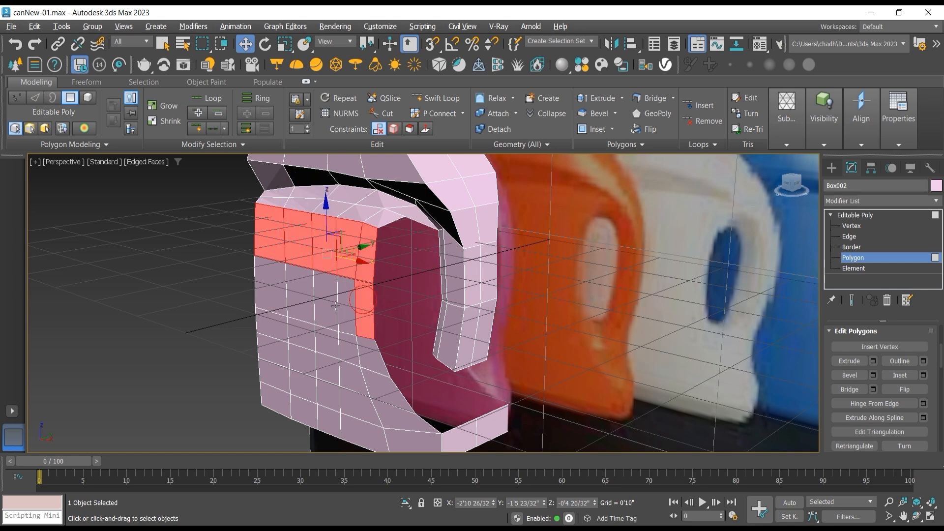
pyautogui.keyDown('ctrl'); pyautogui.click(271, 290); pyautogui.keyUp('ctrl')
pyautogui.keyDown('ctrl'); pyautogui.click(301, 299); pyautogui.keyUp('ctrl')
pyautogui.keyDown('ctrl'); pyautogui.click(322, 302); pyautogui.keyUp('ctrl')
pyautogui.keyDown('ctrl'); pyautogui.click(344, 309); pyautogui.keyUp('ctrl')
pyautogui.keyDown('ctrl'); pyautogui.click(373, 352); pyautogui.keyUp('ctrl')
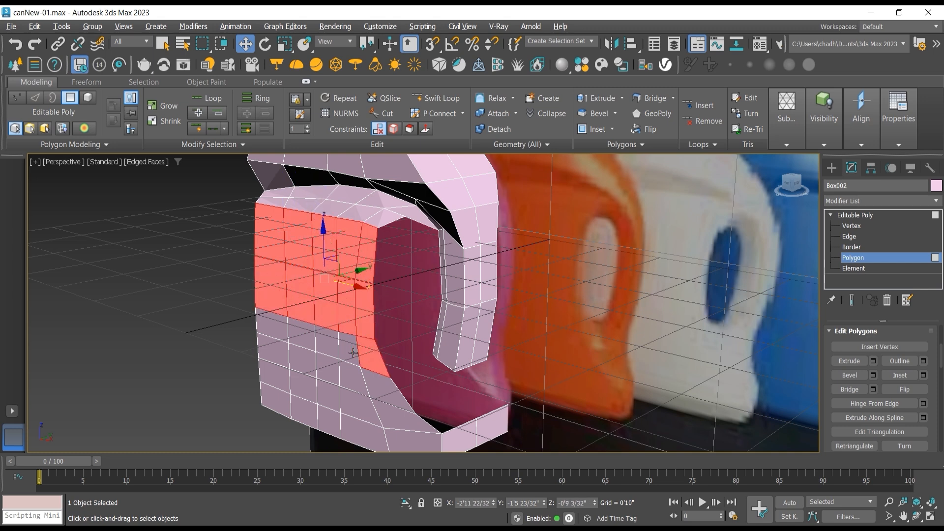
pyautogui.keyDown('ctrl'); pyautogui.click(351, 348); pyautogui.keyUp('ctrl')
pyautogui.keyDown('ctrl'); pyautogui.click(326, 344); pyautogui.keyUp('ctrl')
pyautogui.keyDown('ctrl'); pyautogui.click(310, 341); pyautogui.keyUp('ctrl')
pyautogui.keyDown('ctrl'); pyautogui.click(272, 328); pyautogui.keyUp('ctrl')
pyautogui.keyDown('ctrl'); pyautogui.click(273, 349); pyautogui.keyUp('ctrl')
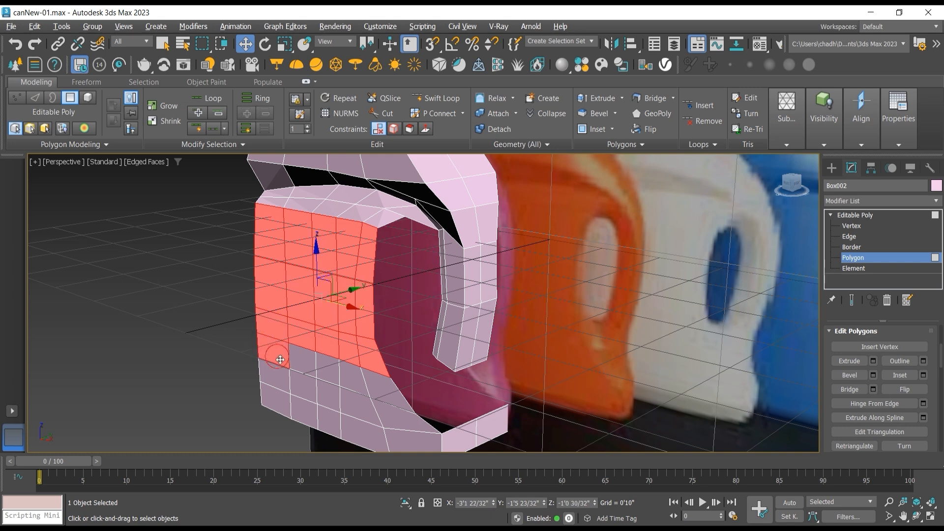
pyautogui.keyDown('ctrl'); pyautogui.click(301, 362); pyautogui.keyUp('ctrl')
pyautogui.keyDown('ctrl'); pyautogui.click(281, 382); pyautogui.keyUp('ctrl')
pyautogui.keyDown('ctrl'); pyautogui.click(277, 400); pyautogui.keyUp('ctrl')
pyautogui.keyDown('ctrl'); pyautogui.click(303, 387); pyautogui.keyUp('ctrl')
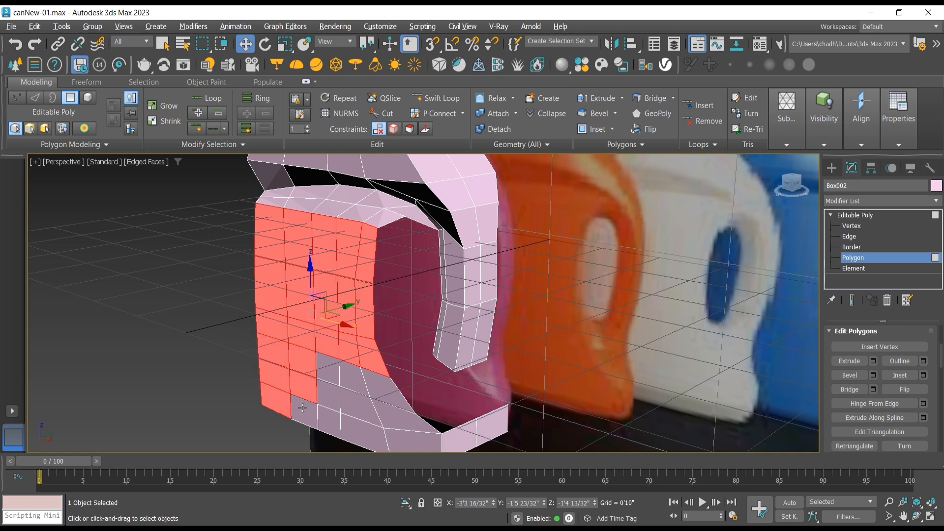
pyautogui.keyDown('ctrl'); pyautogui.click(303, 410); pyautogui.keyUp('ctrl')
pyautogui.keyDown('ctrl'); pyautogui.click(330, 367); pyautogui.keyUp('ctrl')
pyautogui.keyDown('ctrl'); pyautogui.click(325, 394); pyautogui.keyUp('ctrl')
pyautogui.keyDown('ctrl'); pyautogui.click(328, 421); pyautogui.keyUp('ctrl')
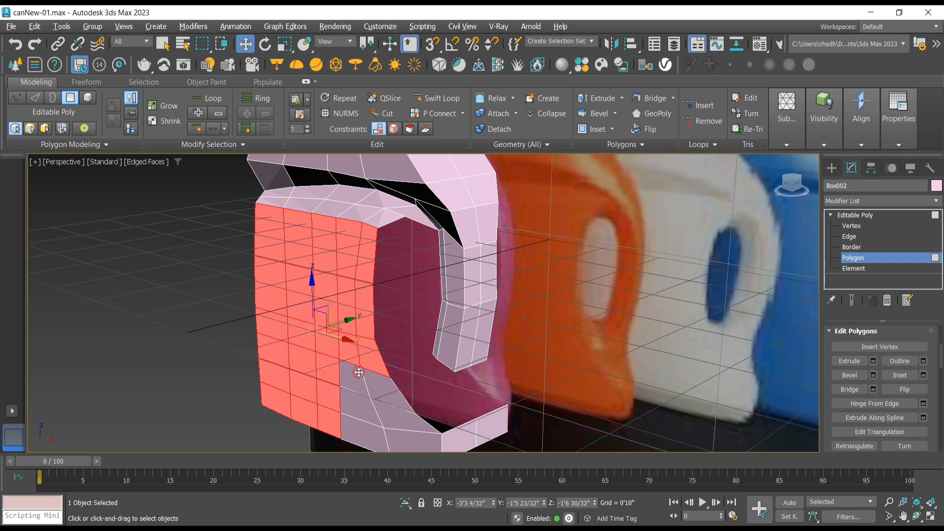
pyautogui.keyDown('ctrl'); pyautogui.click(354, 384); pyautogui.keyUp('ctrl')
pyautogui.keyDown('ctrl'); pyautogui.click(362, 408); pyautogui.keyUp('ctrl')
pyautogui.keyDown('ctrl'); pyautogui.click(360, 432); pyautogui.keyUp('ctrl')
pyautogui.keyDown('ctrl'); pyautogui.click(392, 392); pyautogui.keyUp('ctrl')
pyautogui.keyDown('ctrl'); pyautogui.click(400, 418); pyautogui.keyUp('ctrl')
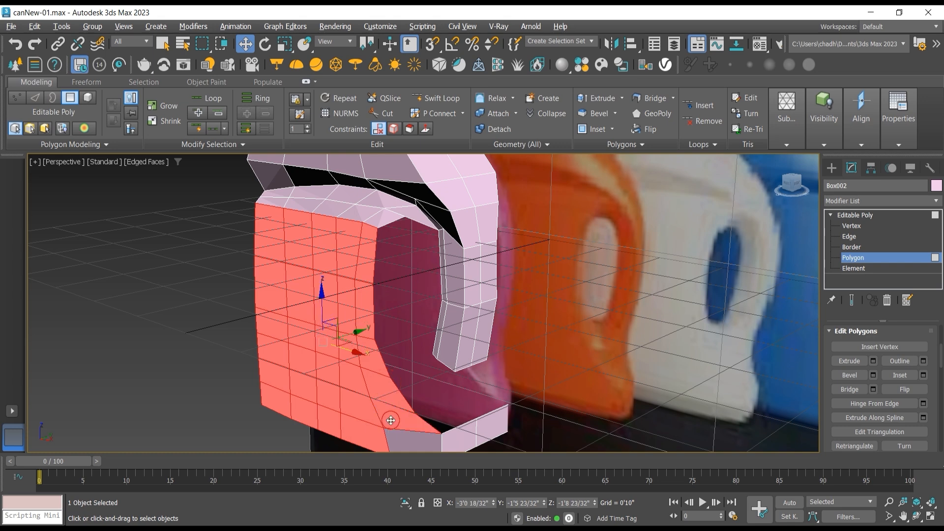
pyautogui.keyDown('ctrl'); pyautogui.click(413, 438); pyautogui.keyUp('ctrl')
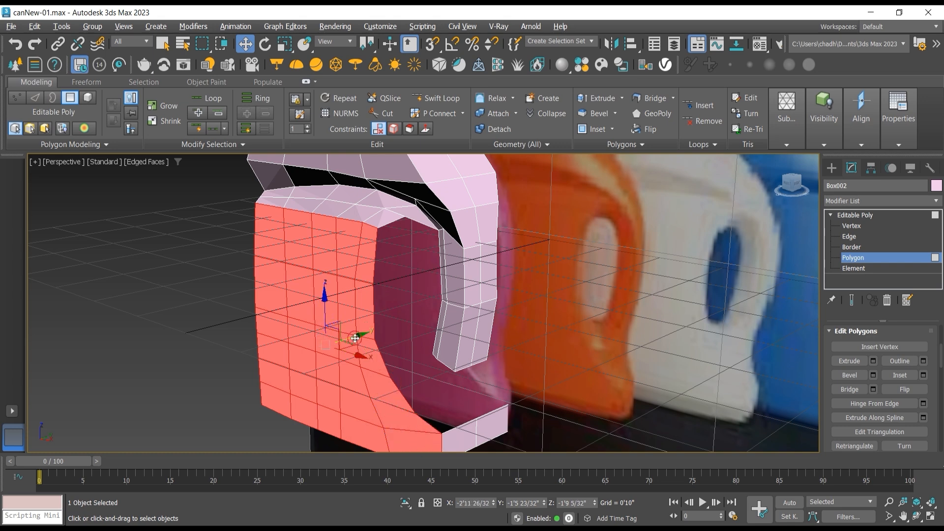
pyautogui.moveTo(361, 340); pyautogui.dragTo(381, 334)
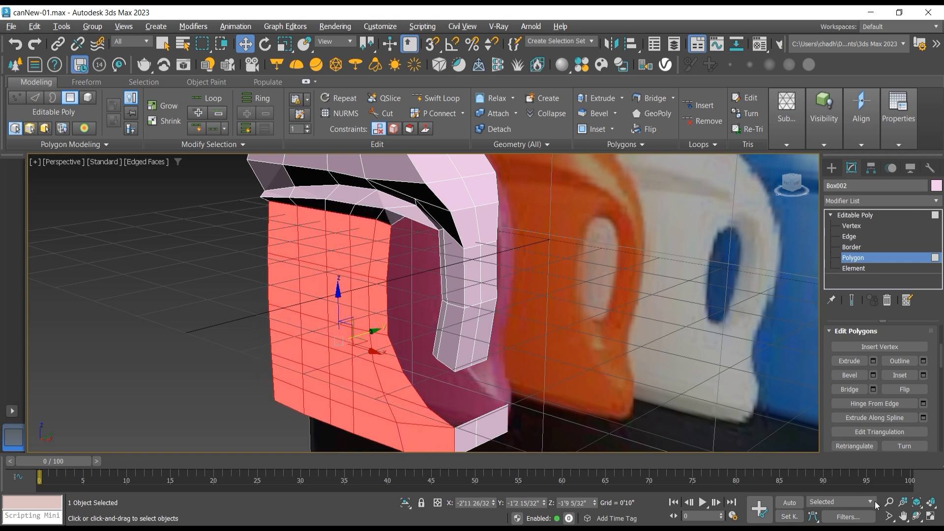
# Step: Move the selected body side polygons slightly back outward along Y, to about -1'3 21/32", judging their depth from the end of the can
pyautogui.click(918, 516)
pyautogui.moveTo(421, 302); pyautogui.dragTo(536, 289)
pyautogui.click(245, 44)
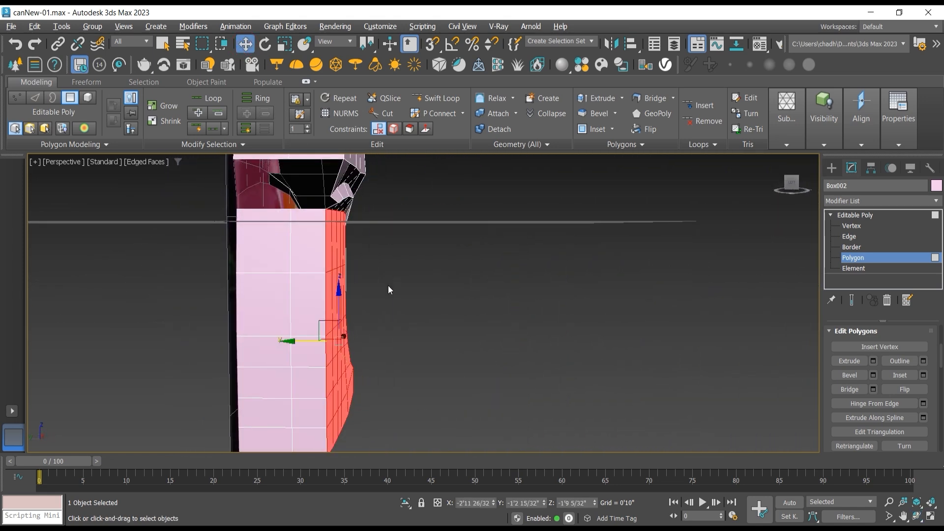
pyautogui.moveTo(303, 341); pyautogui.dragTo(309, 341)
# Step: Move the horizontal edge loop between the lower body and upper shell inward along Y to about -1'3 10/32"
pyautogui.scroll(4, 357, 204)
pyautogui.doubleClick(327, 199)
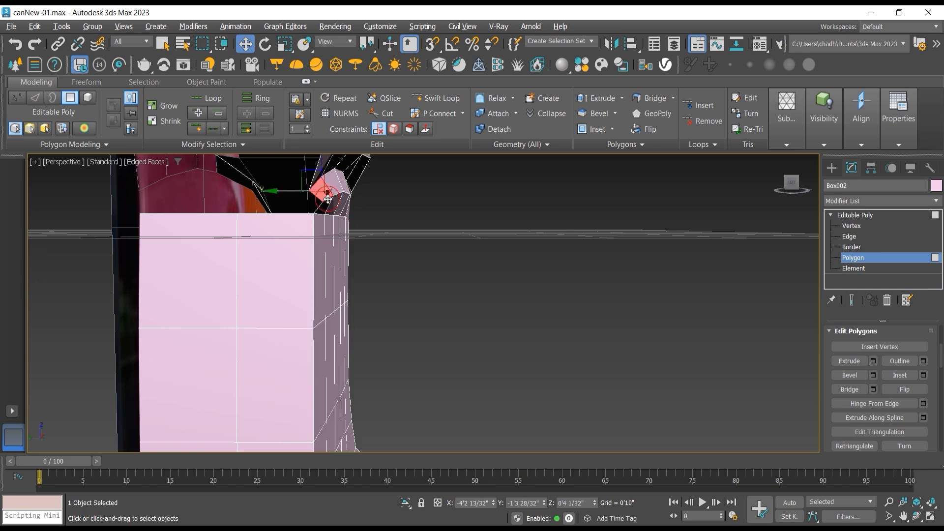
pyautogui.click(835, 238)
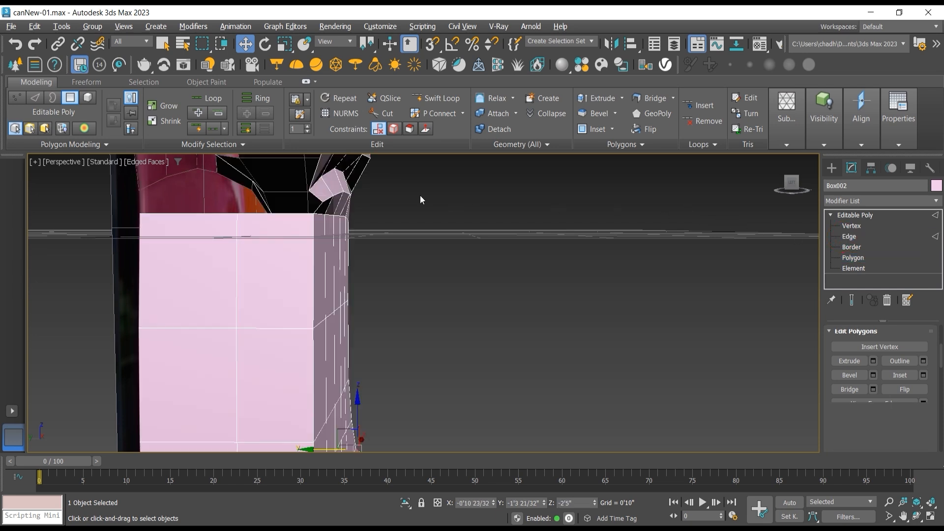
pyautogui.click(330, 196)
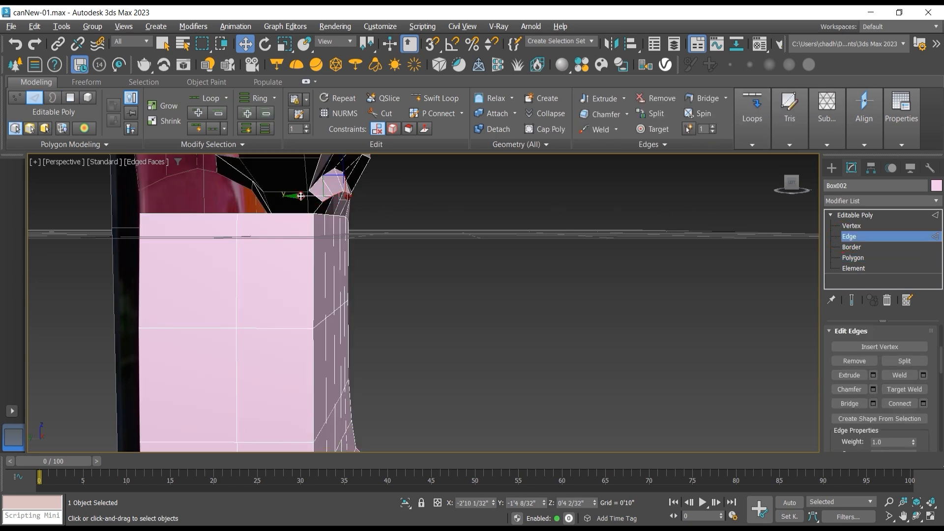
pyautogui.moveTo(300, 196); pyautogui.dragTo(293, 196)
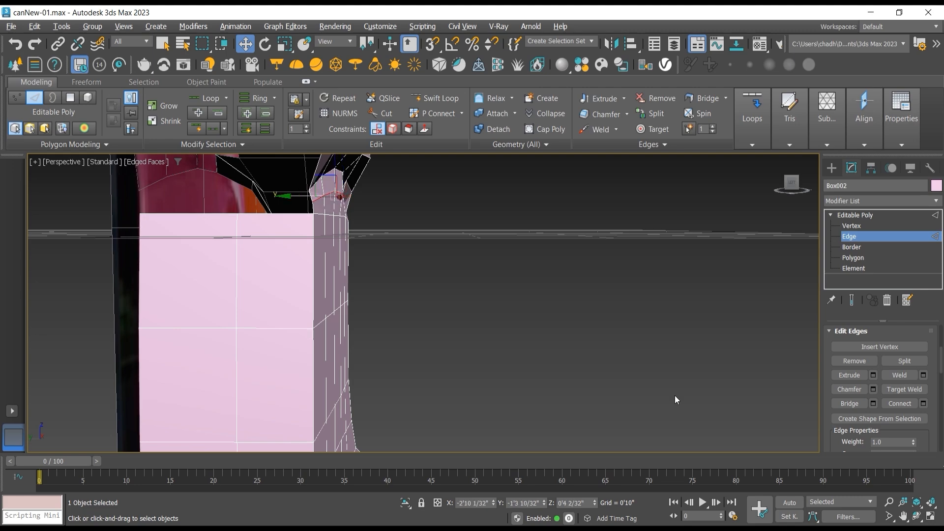
# Step: Move the vertex at the upper corner of the handle opening's body side along Y to about -1'3 8/32"
pyautogui.click(917, 518)
pyautogui.moveTo(491, 286); pyautogui.dragTo(416, 283)
pyautogui.click(854, 226)
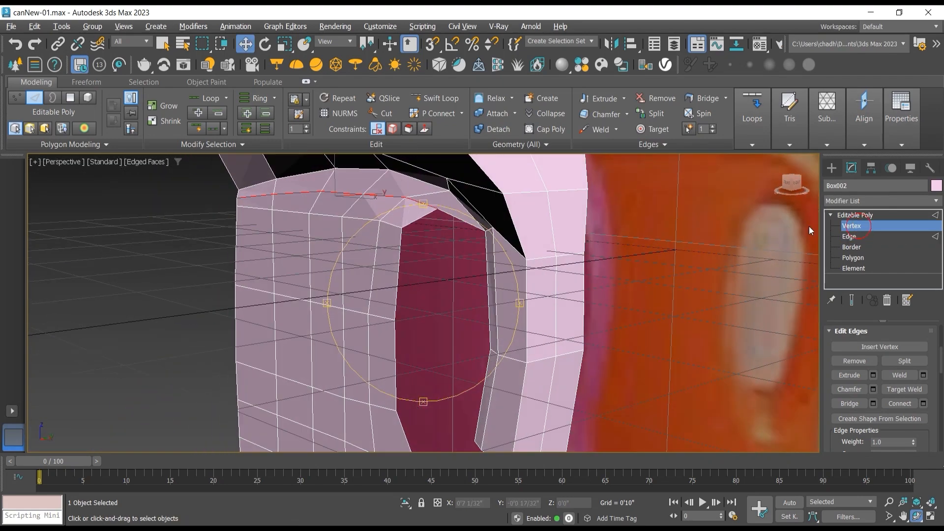
pyautogui.click(403, 229)
pyautogui.moveTo(424, 226); pyautogui.dragTo(428, 226)
pyautogui.scroll(-3, 438, 255)
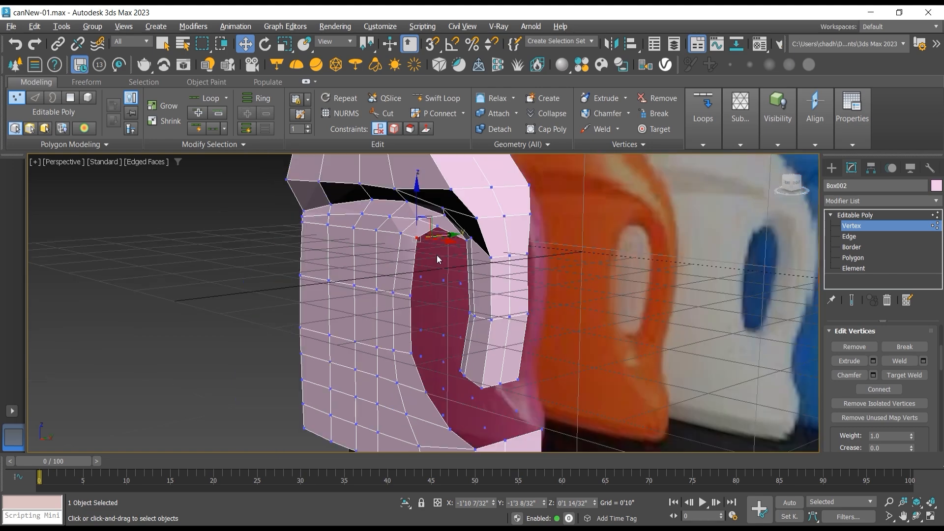
# Step: Select all polygons on the can's half opposite the refined side in the left view and delete them
pyautogui.click(915, 514)
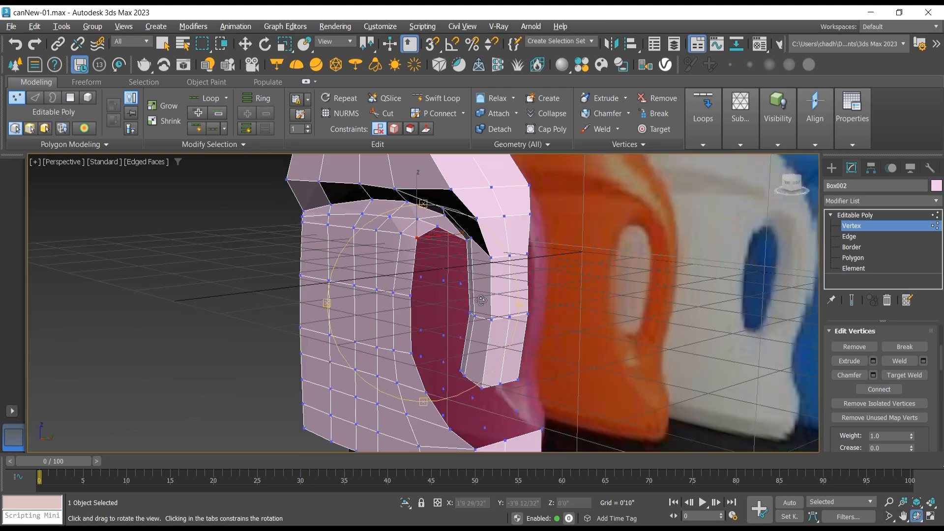
pyautogui.moveTo(479, 300); pyautogui.dragTo(559, 308)
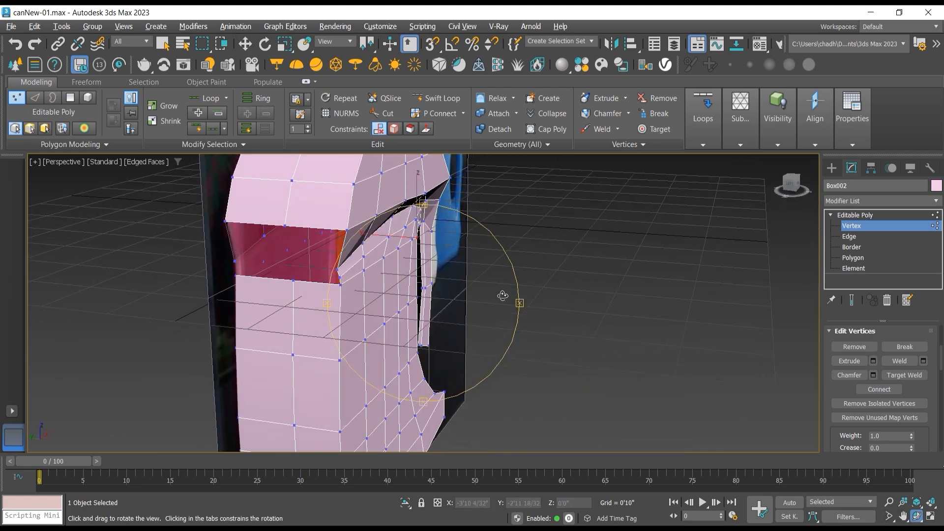
pyautogui.press('l')
pyautogui.press('F3')
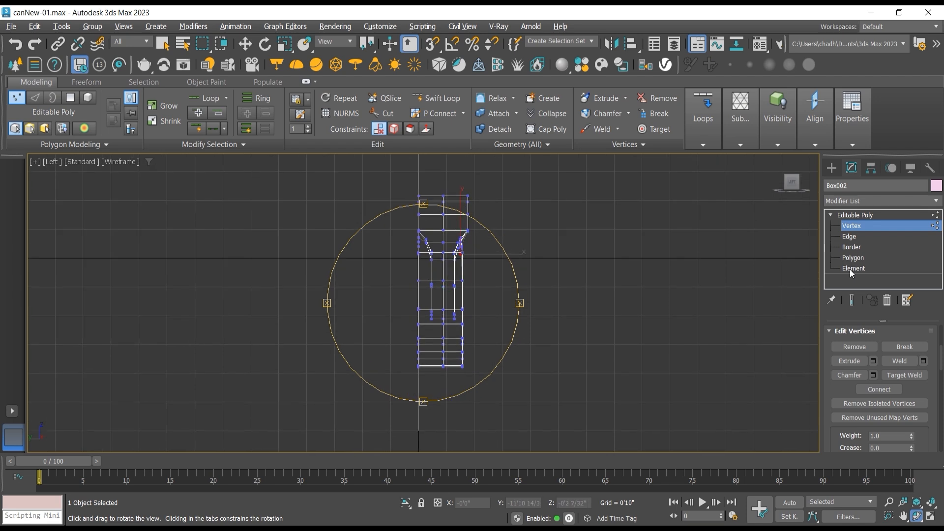
pyautogui.click(853, 257)
pyautogui.press('w')
pyautogui.moveTo(386, 174); pyautogui.dragTo(444, 349)
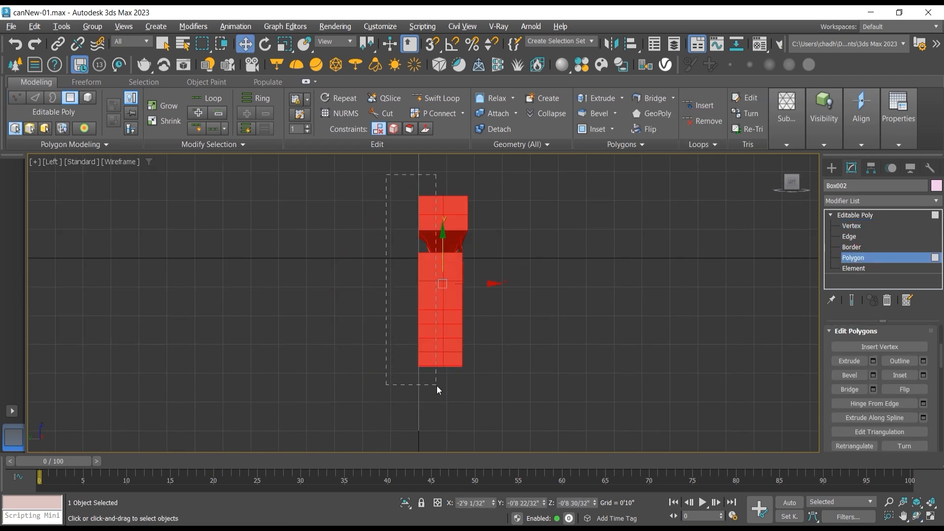
pyautogui.moveTo(442, 391); pyautogui.dragTo(442, 392)
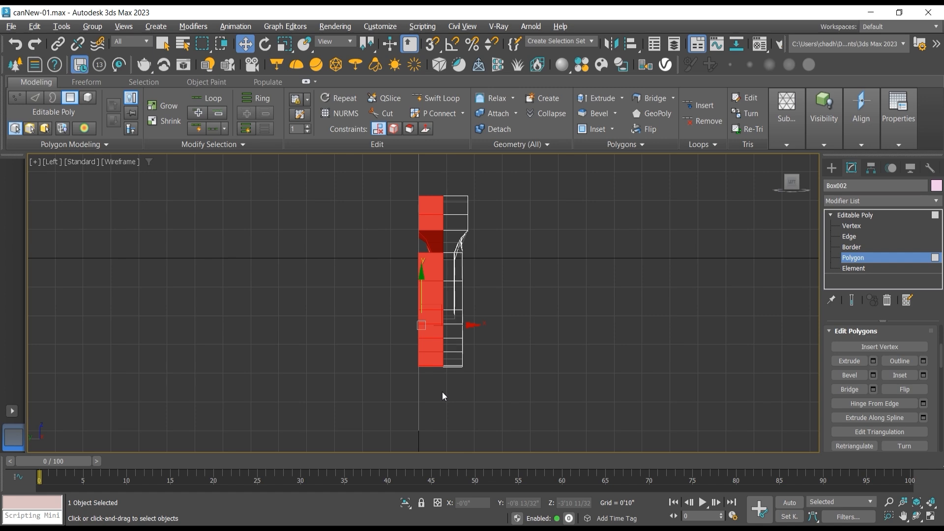
pyautogui.press('Delete')
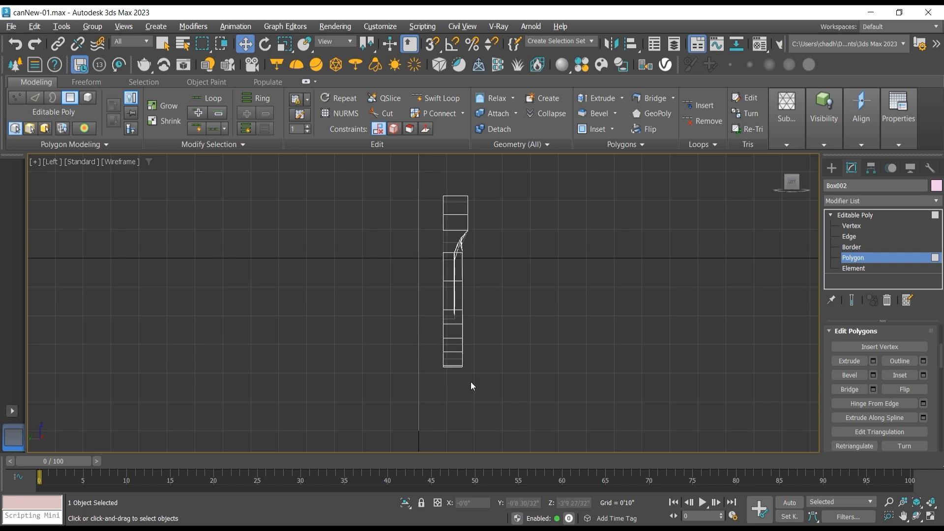
pyautogui.click(916, 516)
pyautogui.press('p')
pyautogui.moveTo(424, 299)
pyautogui.mouseDown()
pyautogui.moveTo(390, 299)
pyautogui.moveTo(414, 302)
pyautogui.moveTo(385, 280)
pyautogui.moveTo(416, 286)
pyautogui.mouseUp()
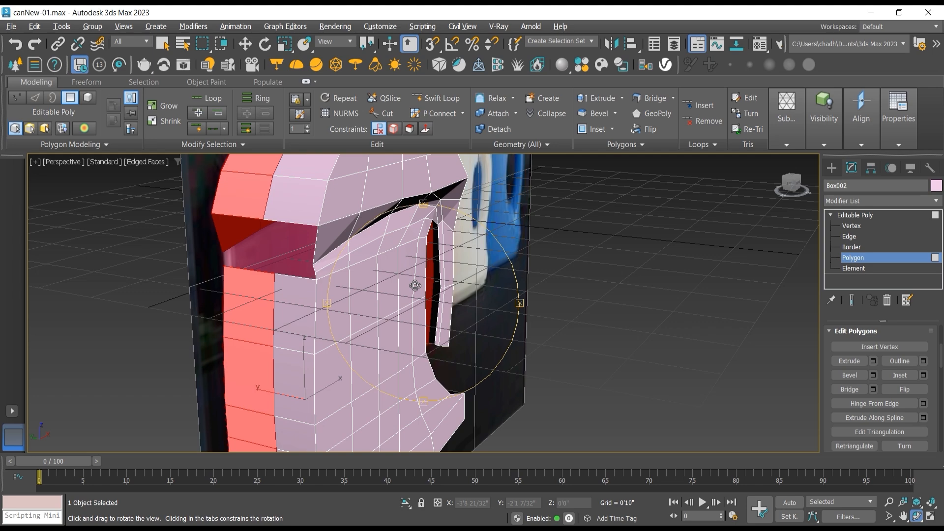
pyautogui.press('Delete')
# Step: Try to extend the single open vertical edge beneath the upper shell along Y to about -0'8 3/32", and undo it
pyautogui.moveTo(352, 238); pyautogui.dragTo(350, 242)
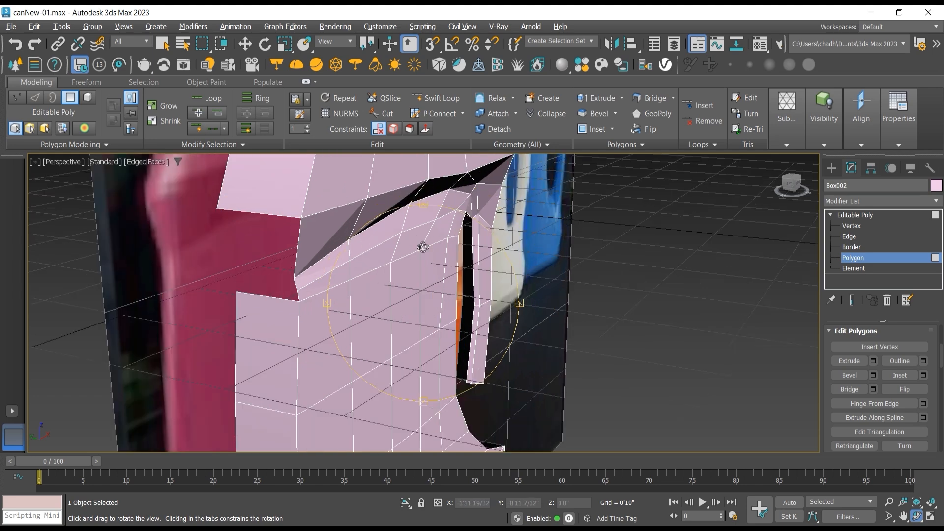
pyautogui.moveTo(416, 250); pyautogui.dragTo(390, 244)
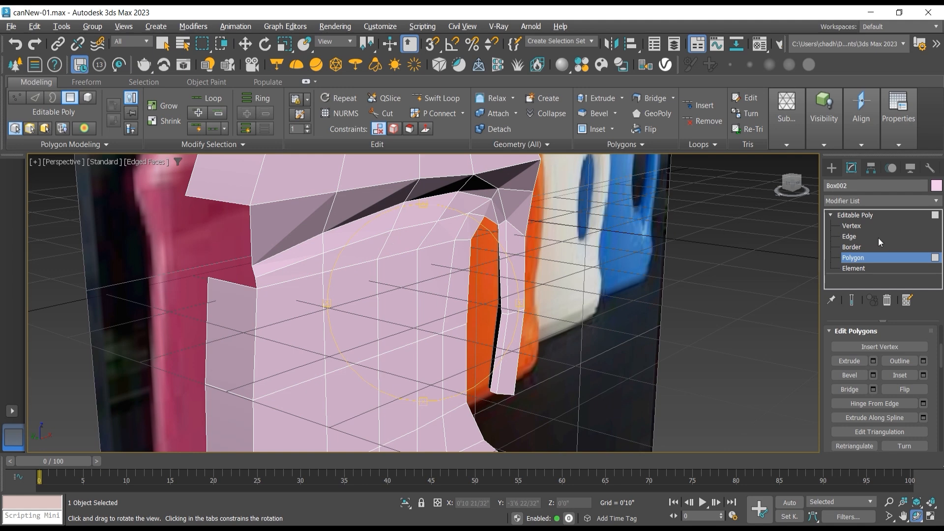
pyautogui.click(849, 237)
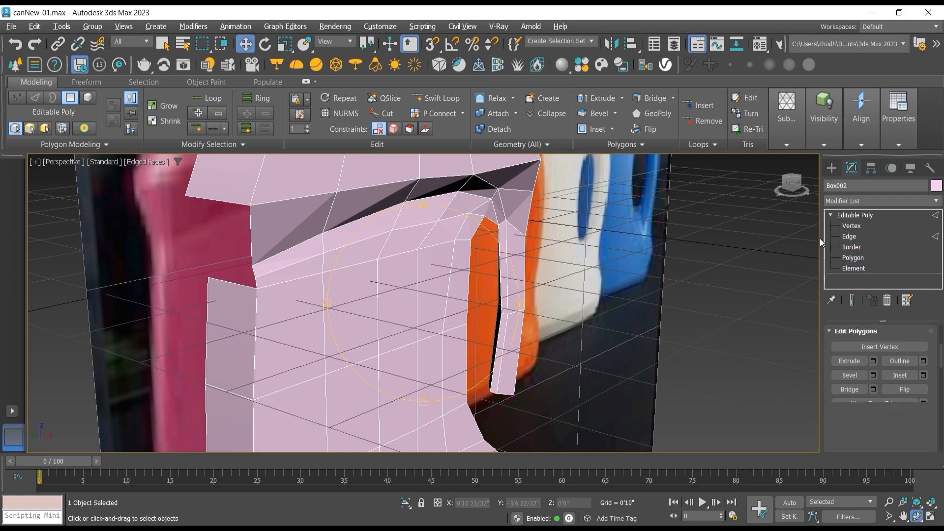
pyautogui.click(251, 232)
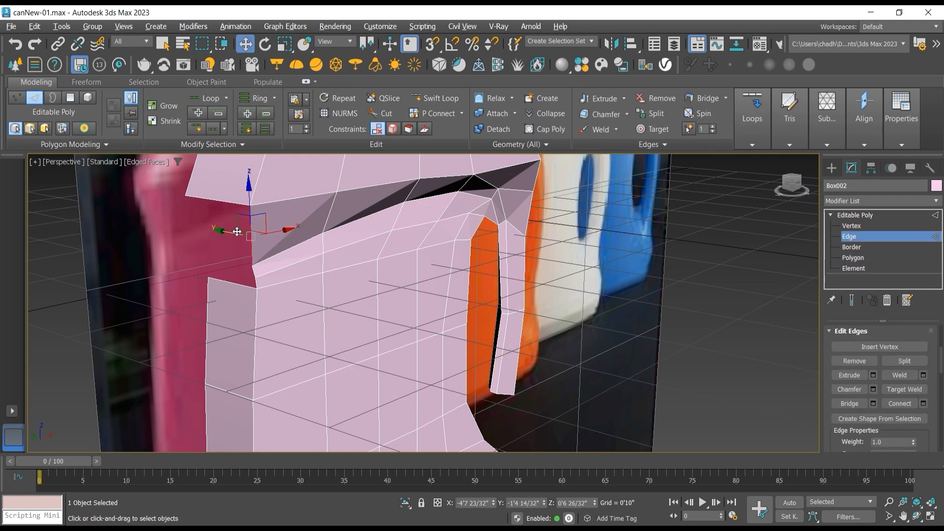
pyautogui.keyDown('shift'); pyautogui.moveTo(228, 234); pyautogui.dragTo(169, 232); pyautogui.keyUp('shift')
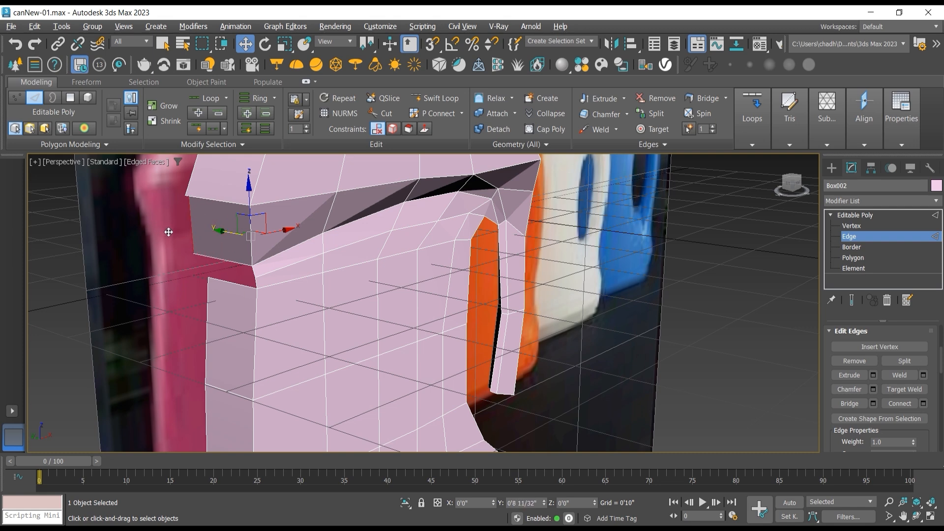
pyautogui.keyDown('shift'); pyautogui.moveTo(169, 232); pyautogui.dragTo(168, 232); pyautogui.keyUp('shift')
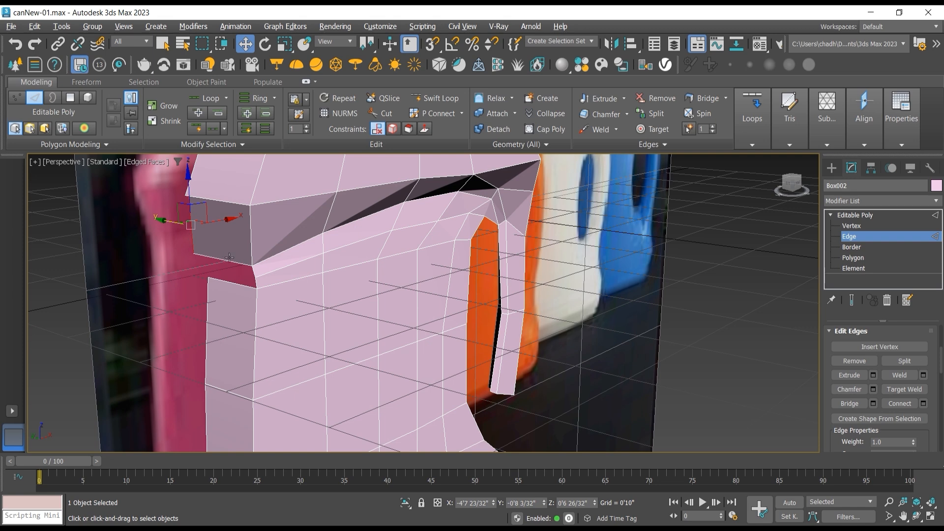
pyautogui.hotkey('ctrl', 'z')
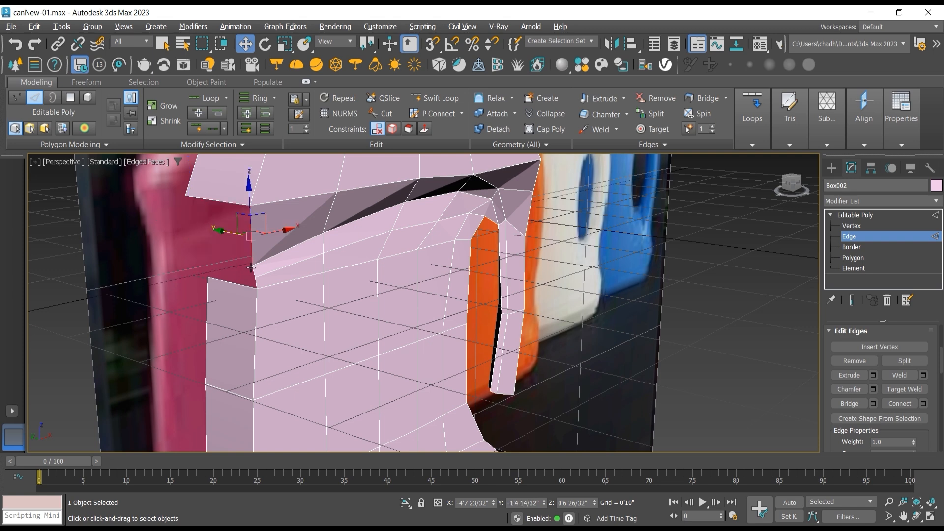
# Step: Extend the three open vertical edges between the upper shell and lower body together along Y to about -0'7 26/32", closing the end gap with new faces
pyautogui.click(257, 283)
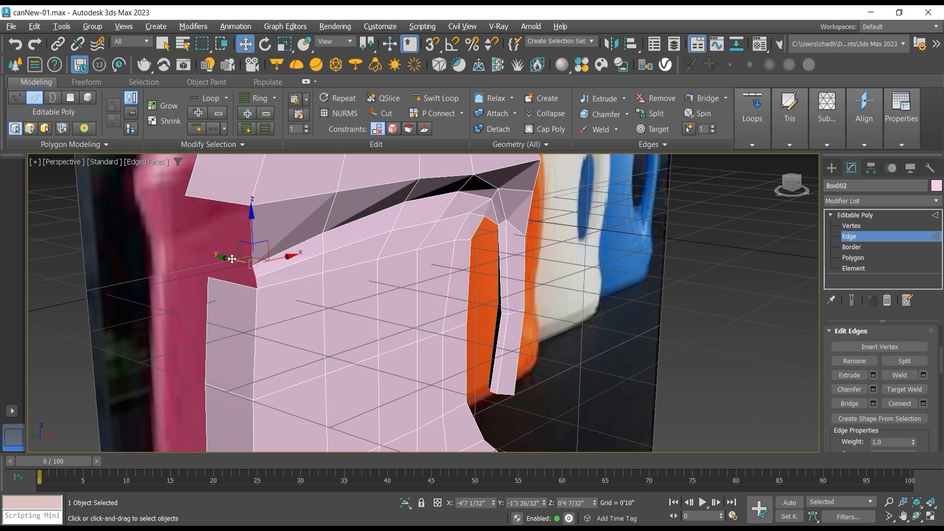
pyautogui.keyDown('shift'); pyautogui.moveTo(231, 259); pyautogui.dragTo(175, 250); pyautogui.keyUp('shift')
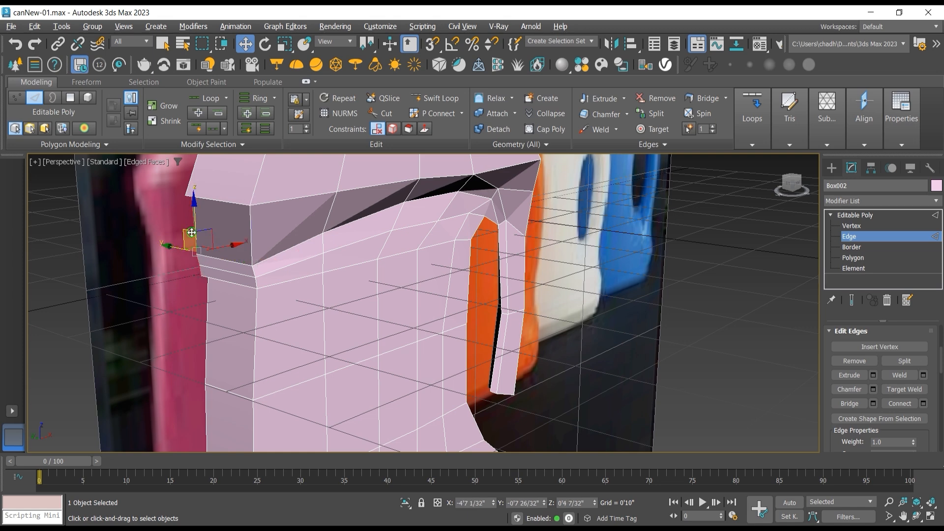
pyautogui.scroll(4, 190, 239)
pyautogui.moveTo(190, 238); pyautogui.dragTo(342, 240, button='middle')
pyautogui.scroll(-2, 341, 239)
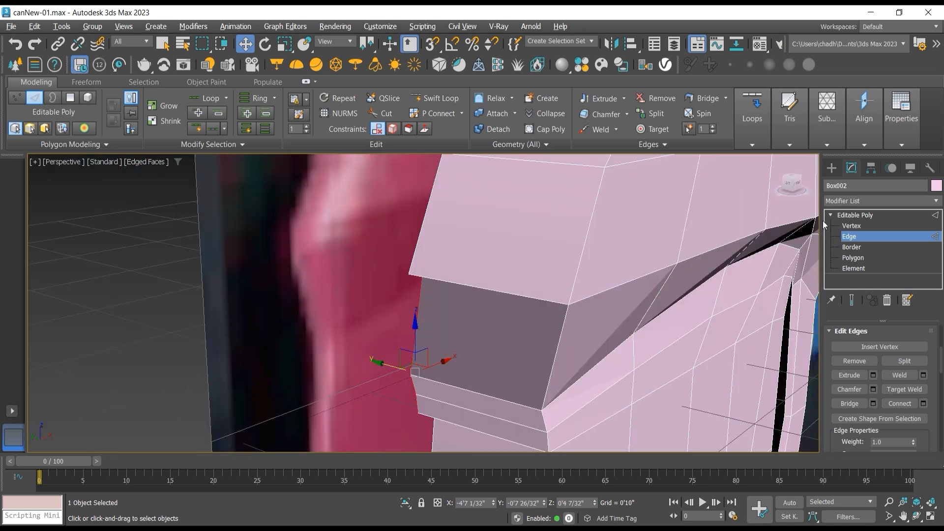
# Step: Target-weld the new faces' upper outer vertex to the shell corner and their lower outer vertex to the body corner
pyautogui.click(855, 226)
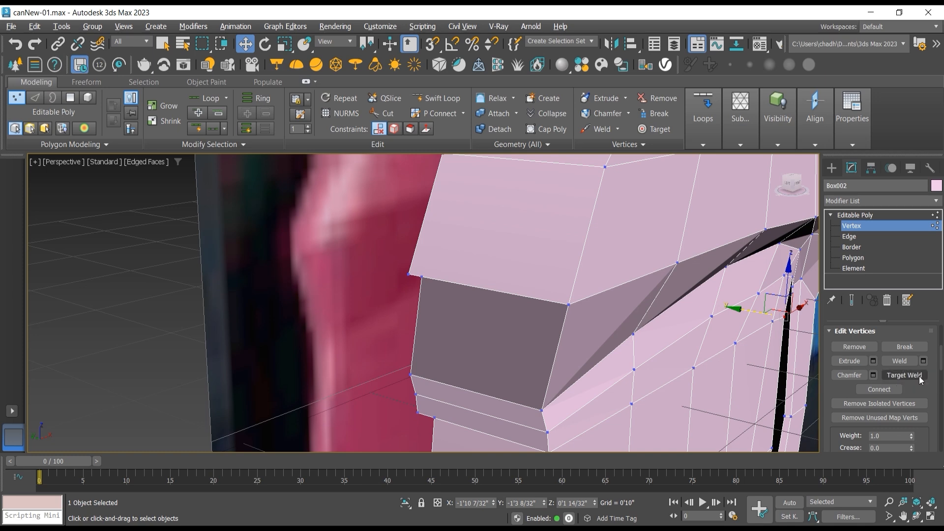
pyautogui.click(904, 376)
pyautogui.click(422, 277)
pyautogui.click(410, 274)
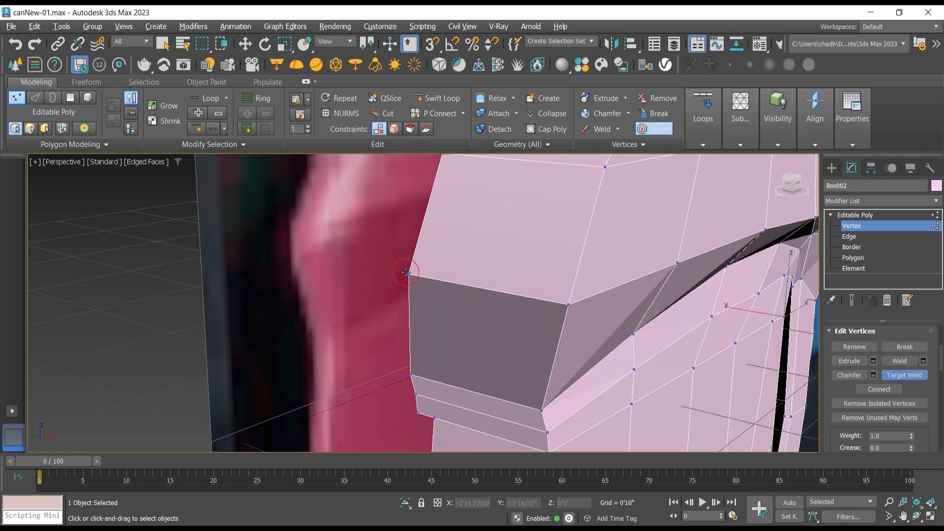
pyautogui.moveTo(396, 284); pyautogui.dragTo(341, 172, button='middle')
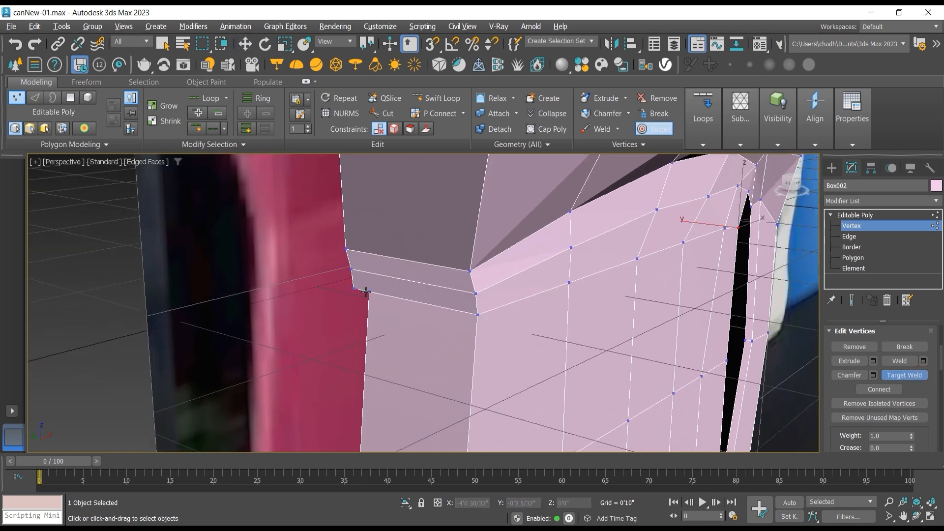
pyautogui.click(368, 292)
pyautogui.scroll(-3, 352, 305)
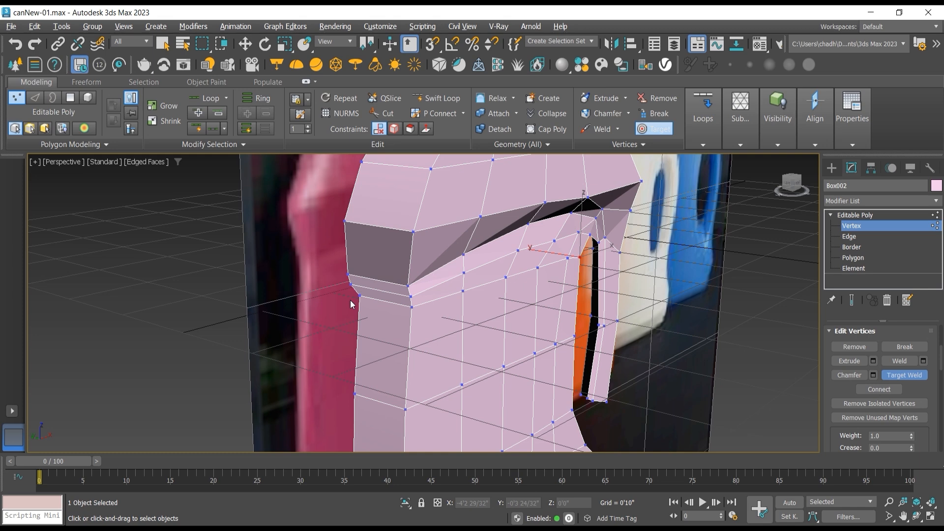
# Step: Select all vertices along the can's open center seam in the left view and scale them along X into one straight line
pyautogui.press('l')
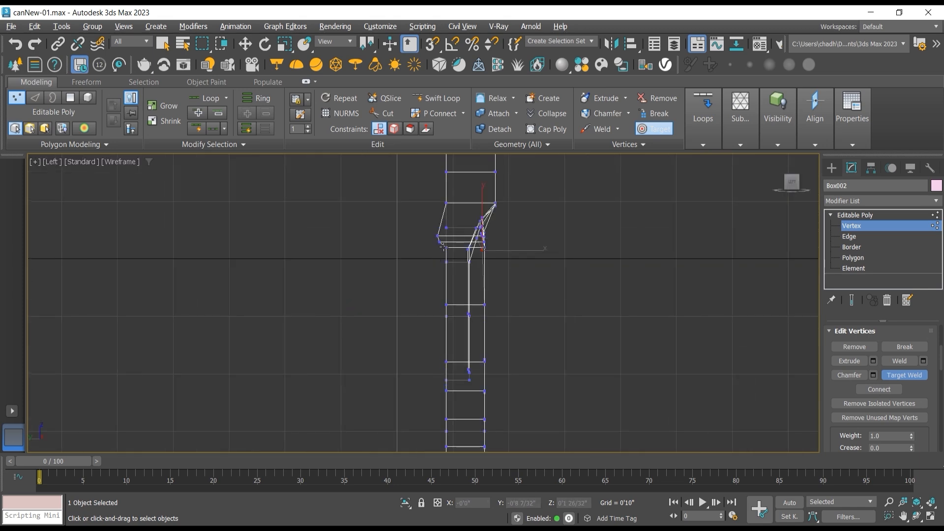
pyautogui.scroll(2, 444, 246)
pyautogui.click(245, 44)
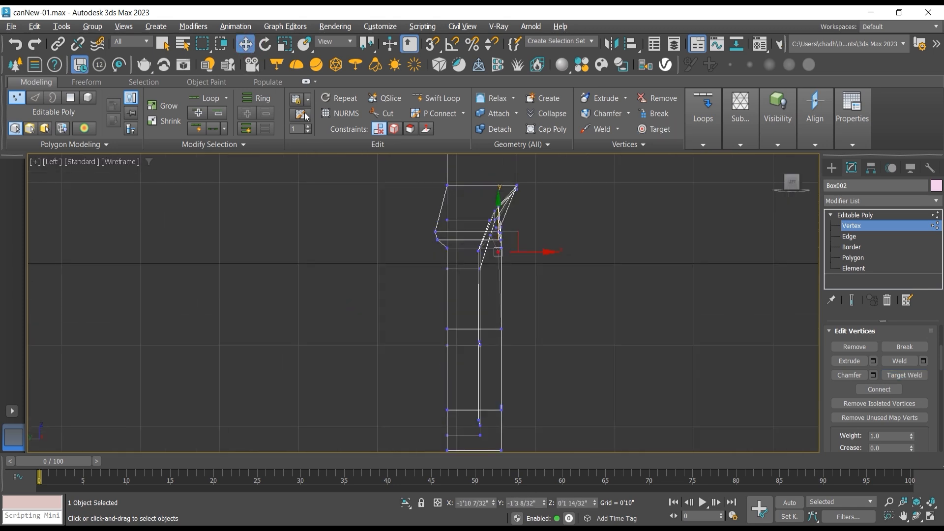
pyautogui.scroll(-4, 395, 224)
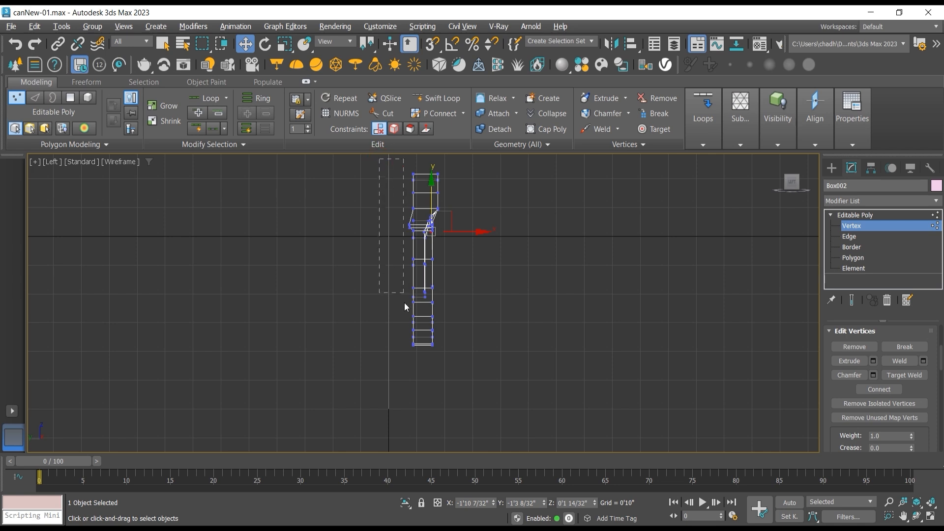
pyautogui.moveTo(419, 353); pyautogui.dragTo(418, 355)
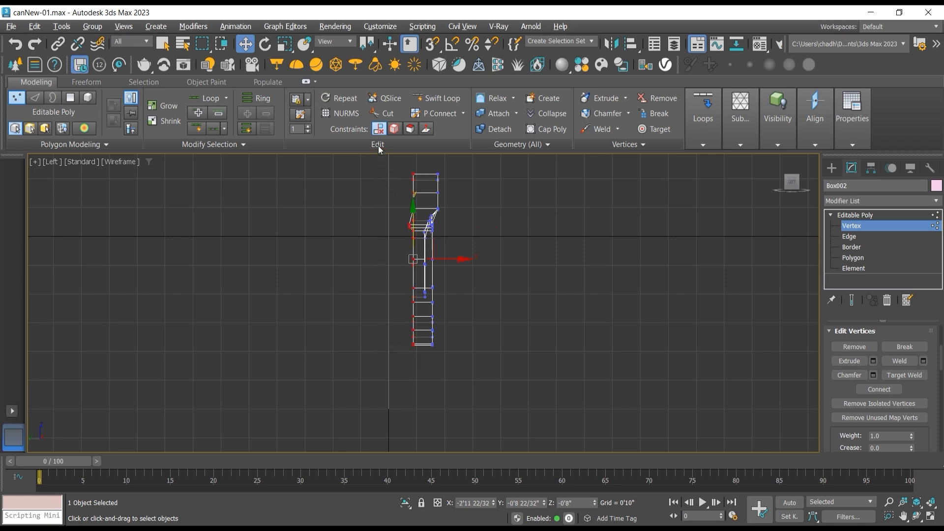
pyautogui.click(285, 44)
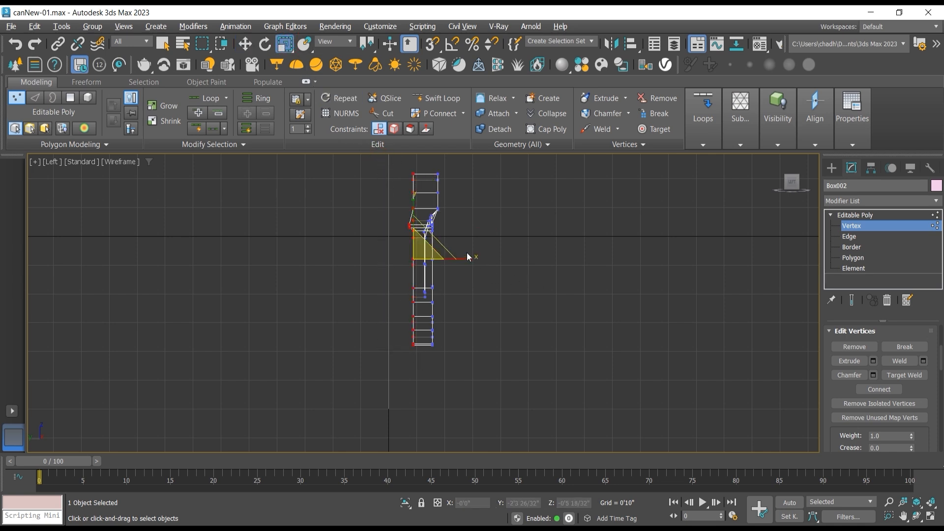
pyautogui.moveTo(443, 258); pyautogui.dragTo(252, 255)
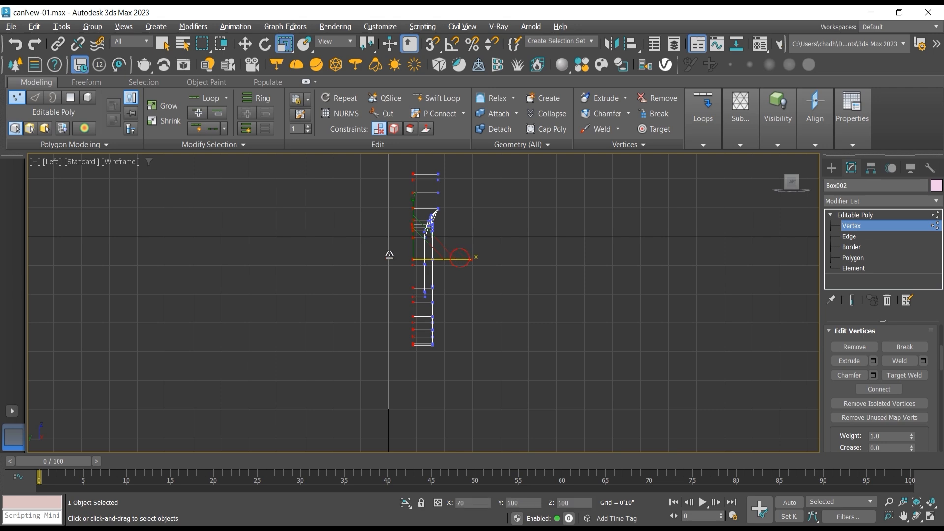
pyautogui.moveTo(459, 258); pyautogui.dragTo(256, 256)
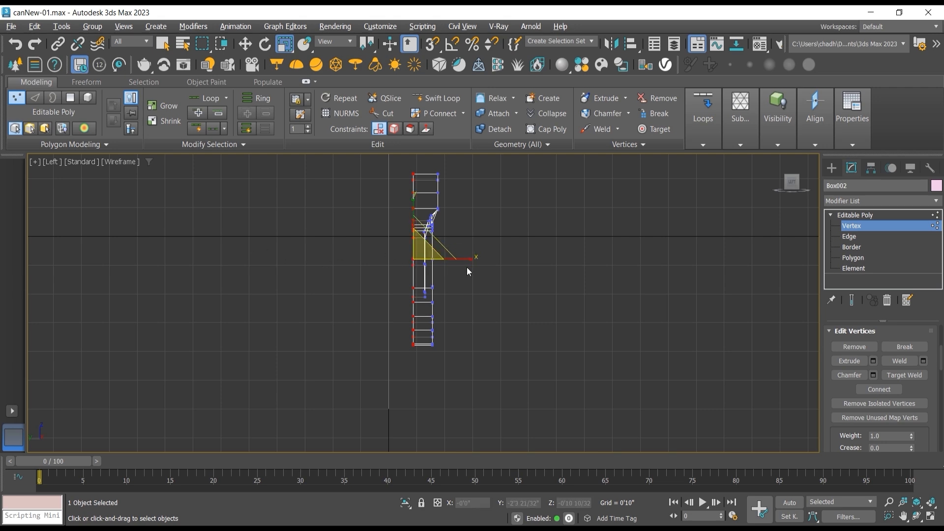
# Step: Exit vertex editing on the can half and add a Symmetry modifier to the whole object
pyautogui.click(916, 515)
pyautogui.press('p')
pyautogui.moveTo(468, 274); pyautogui.dragTo(307, 277)
pyautogui.moveTo(447, 296); pyautogui.dragTo(368, 192, button='middle')
pyautogui.moveTo(447, 272)
pyautogui.mouseDown()
pyautogui.moveTo(569, 255)
pyautogui.moveTo(443, 274)
pyautogui.mouseUp()
pyautogui.click(883, 215)
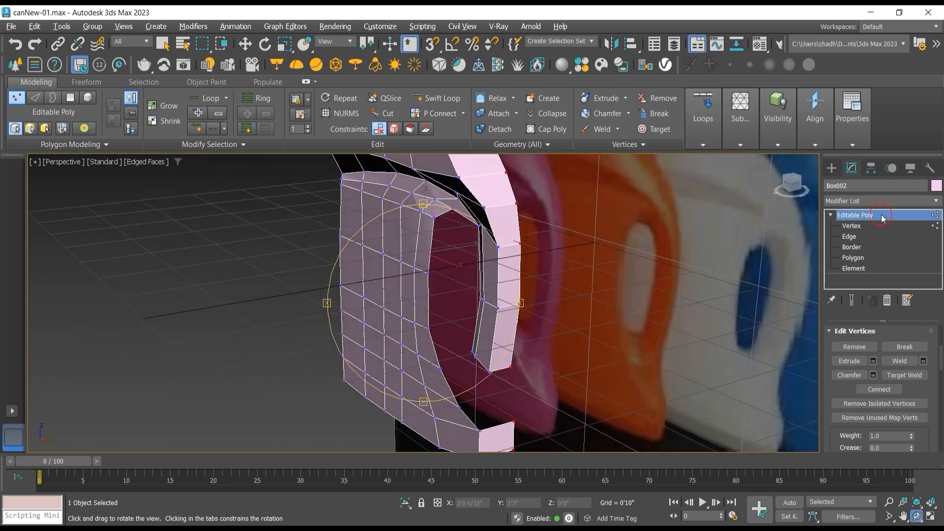
pyautogui.press('r')
pyautogui.click(880, 201)
pyautogui.scroll(-2, 879, 357)
pyautogui.scroll(-1, 878, 354)
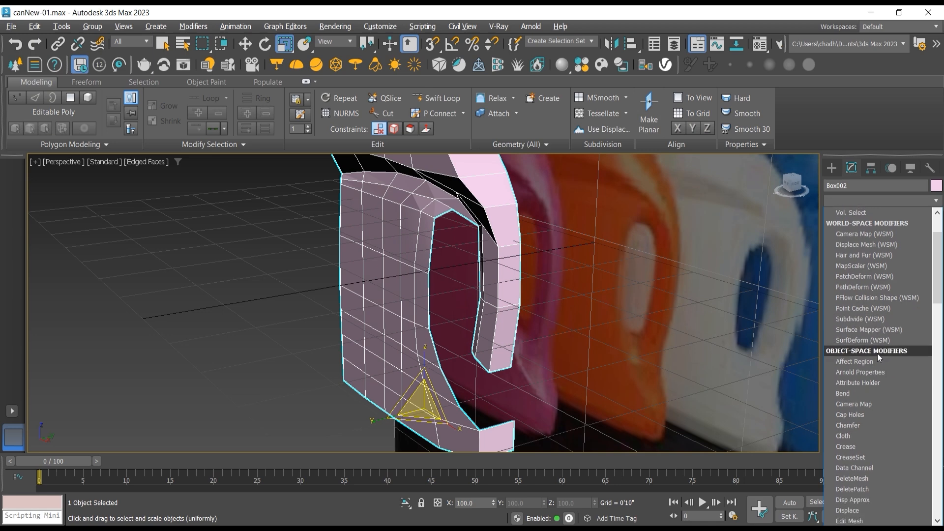
pyautogui.scroll(-3, 877, 353)
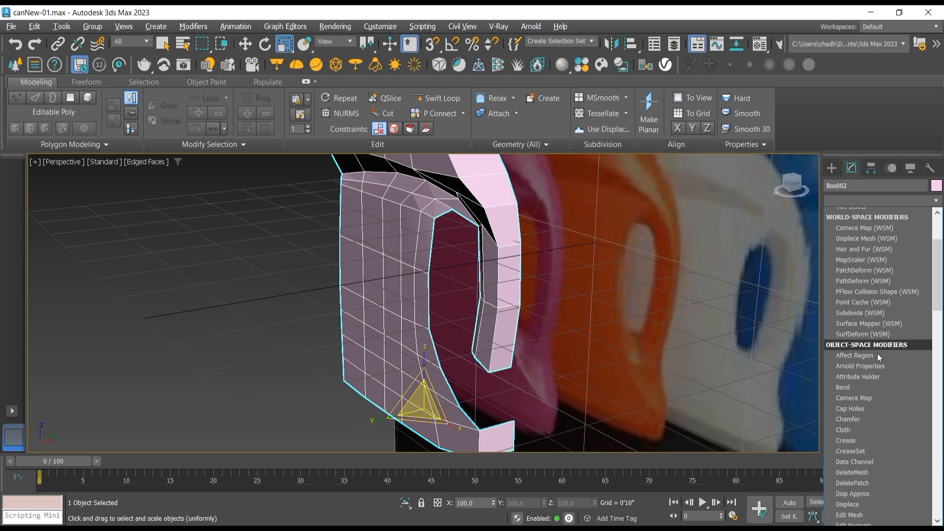
pyautogui.scroll(-8, 877, 353)
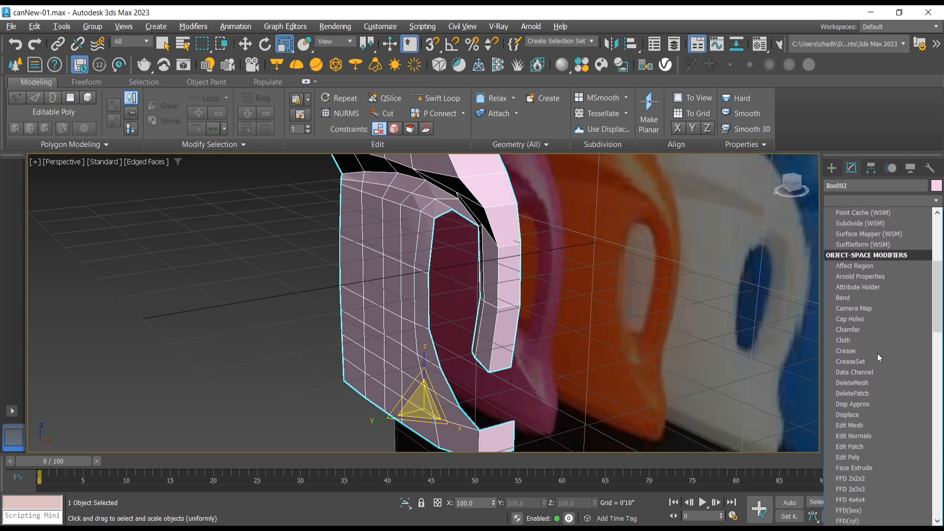
pyautogui.scroll(-9, 877, 353)
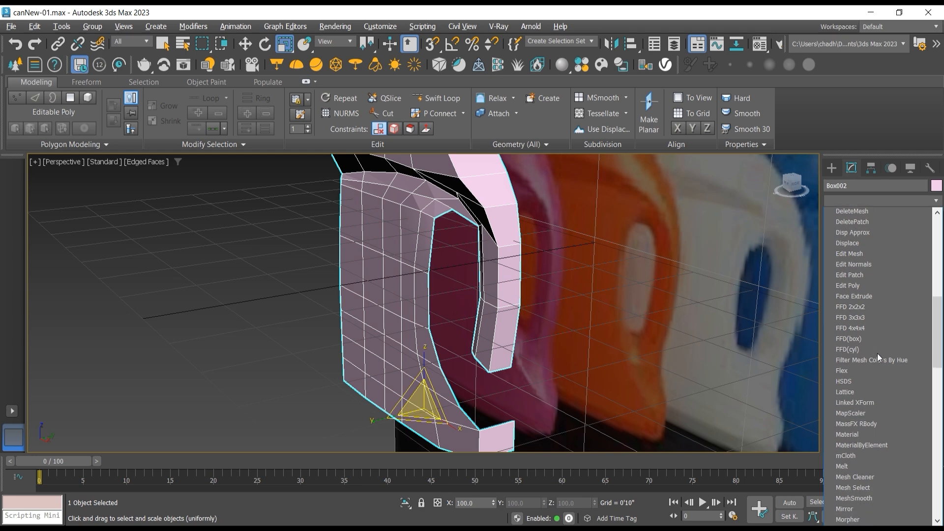
pyautogui.scroll(-8, 879, 354)
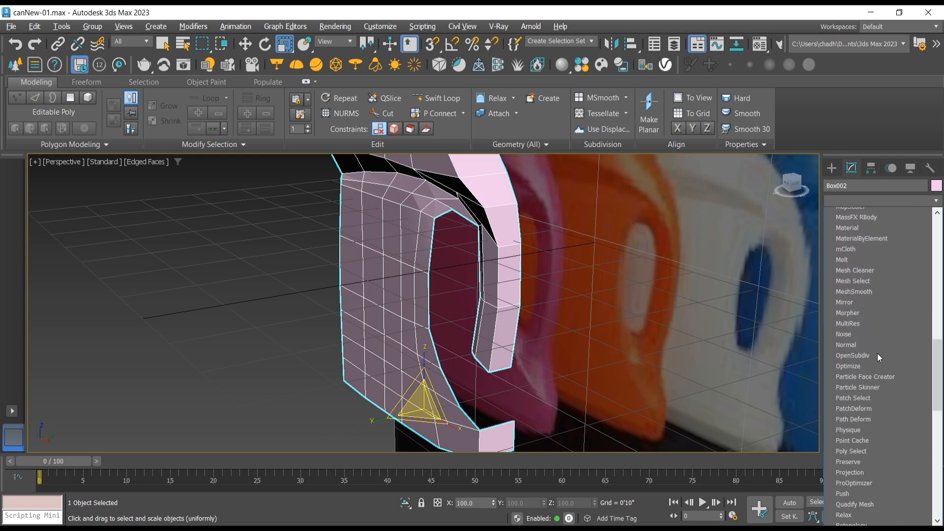
pyautogui.scroll(-6, 877, 353)
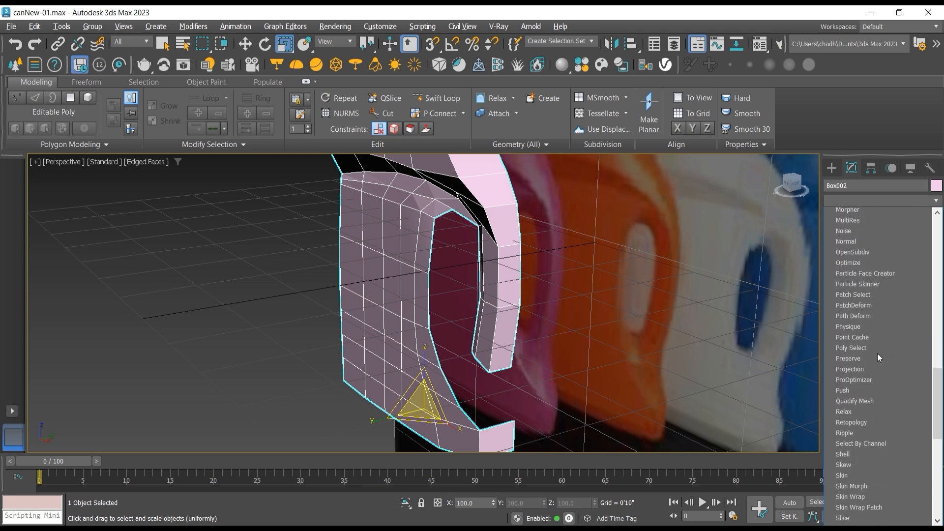
pyautogui.scroll(-2, 877, 353)
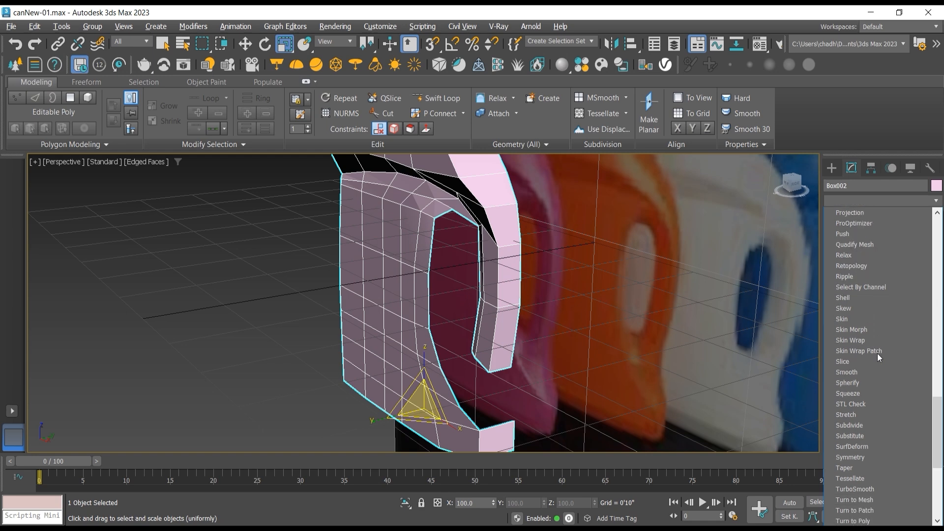
pyautogui.click(894, 458)
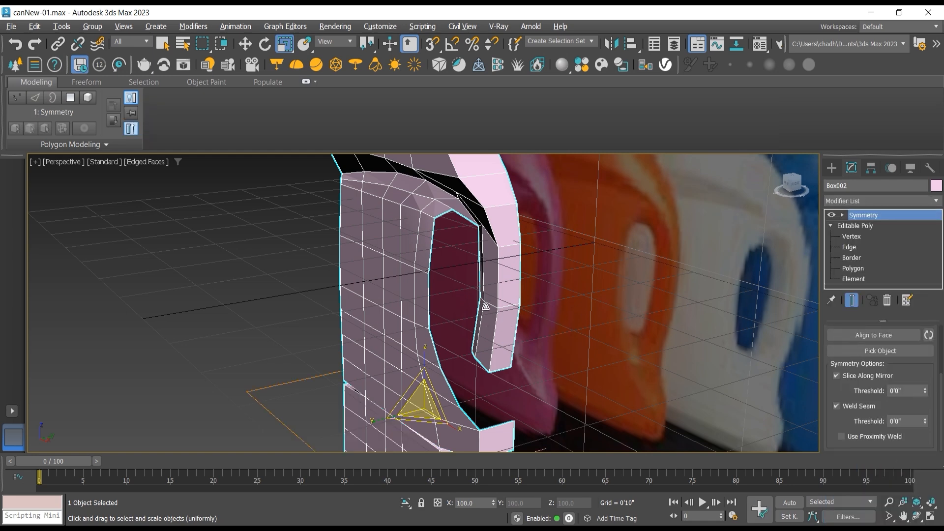
# Step: Set the Symmetry mirror axis to Y only and enable Flip for it
pyautogui.scroll(-3, 485, 306)
pyautogui.scroll(1, 834, 396)
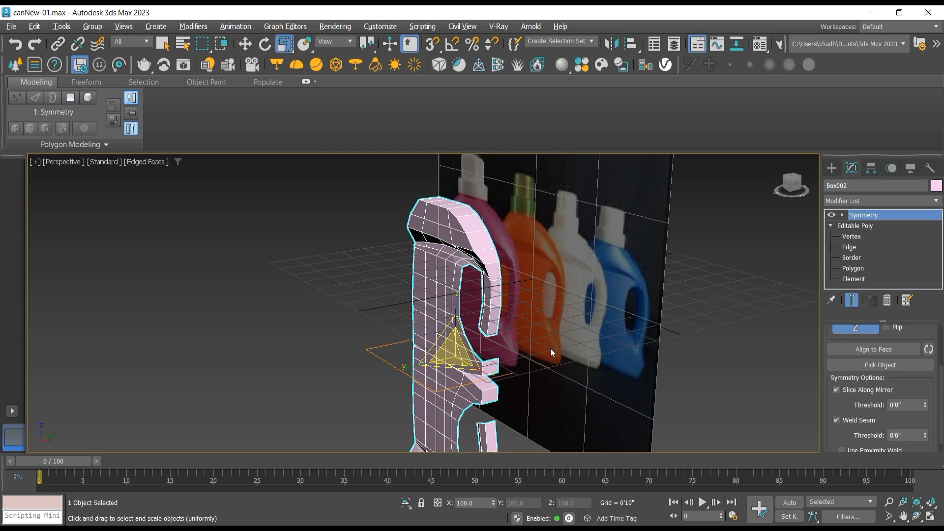
pyautogui.scroll(2, 447, 334)
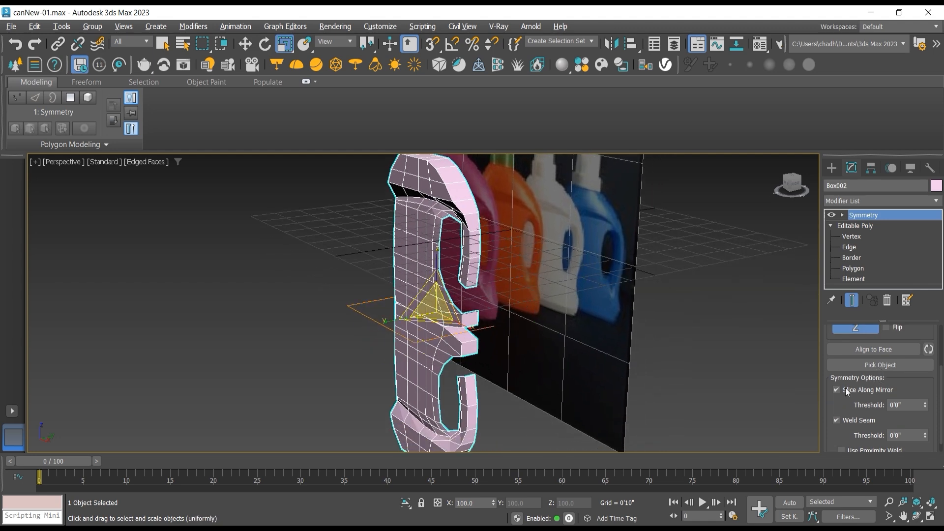
pyautogui.scroll(2, 836, 397)
pyautogui.click(855, 339)
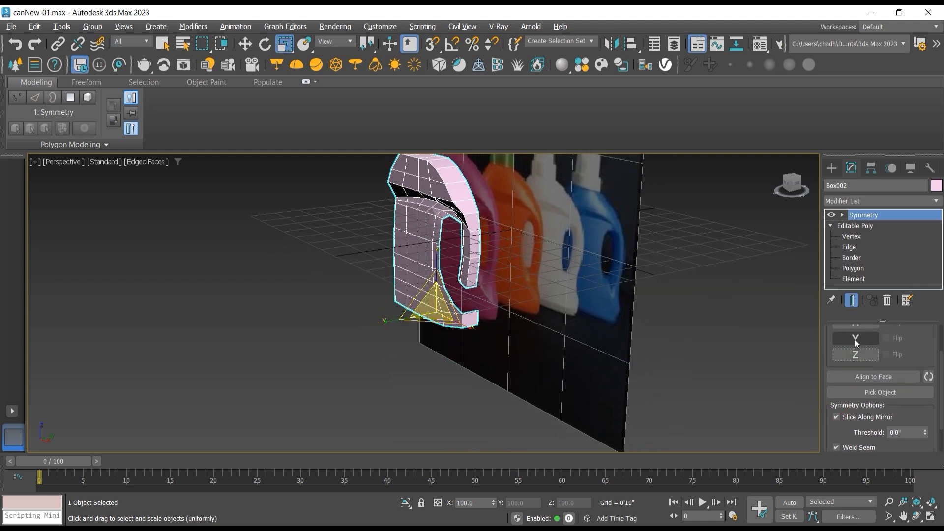
pyautogui.click(886, 339)
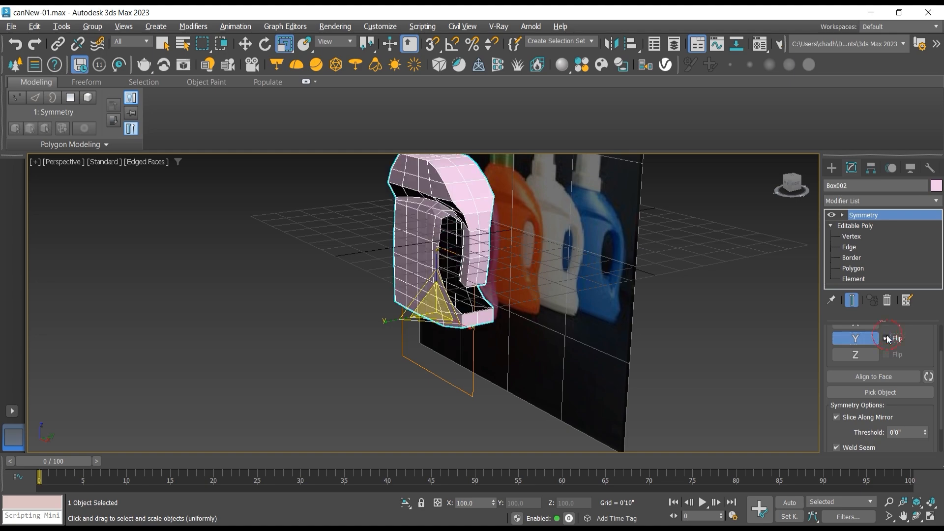
# Step: Select the ten open edges around the handle opening and extend them inward with a uniform scale, creating a ring of new faces
pyautogui.click(917, 516)
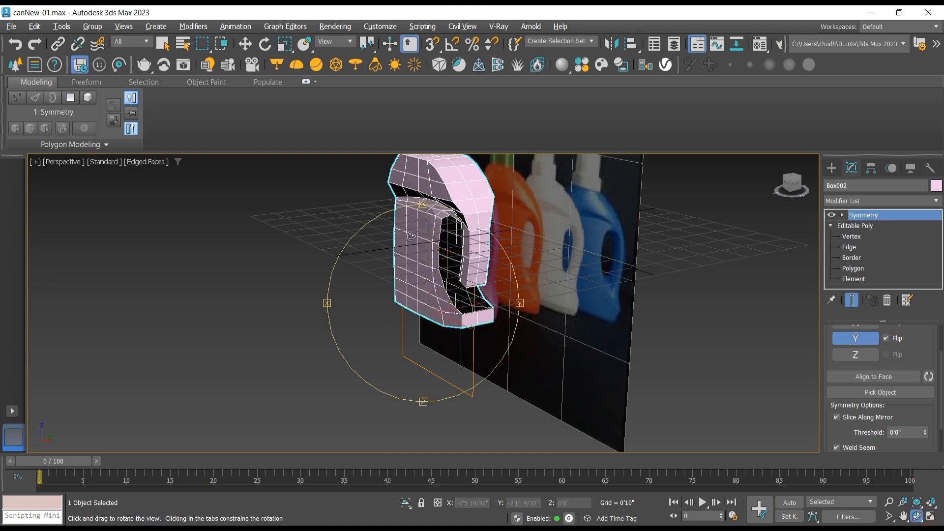
pyautogui.moveTo(415, 237); pyautogui.dragTo(458, 200)
pyautogui.scroll(4, 493, 213)
pyautogui.scroll(3, 450, 205)
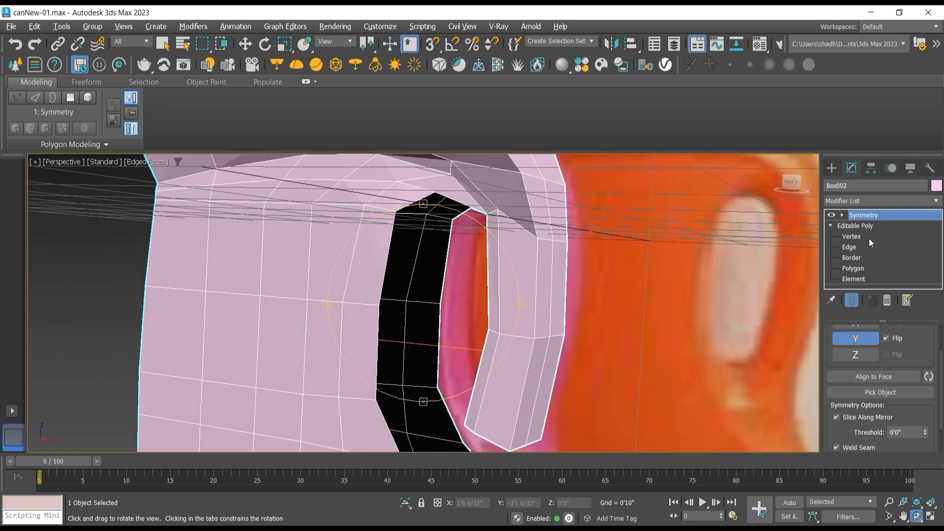
pyautogui.click(856, 247)
pyautogui.press('r')
pyautogui.click(418, 200)
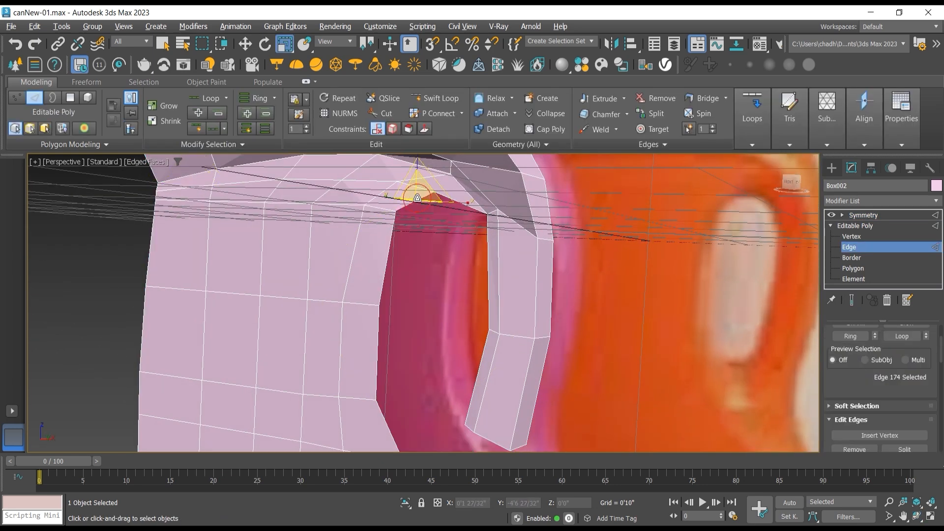
pyautogui.keyDown('ctrl'); pyautogui.click(467, 208); pyautogui.keyUp('ctrl')
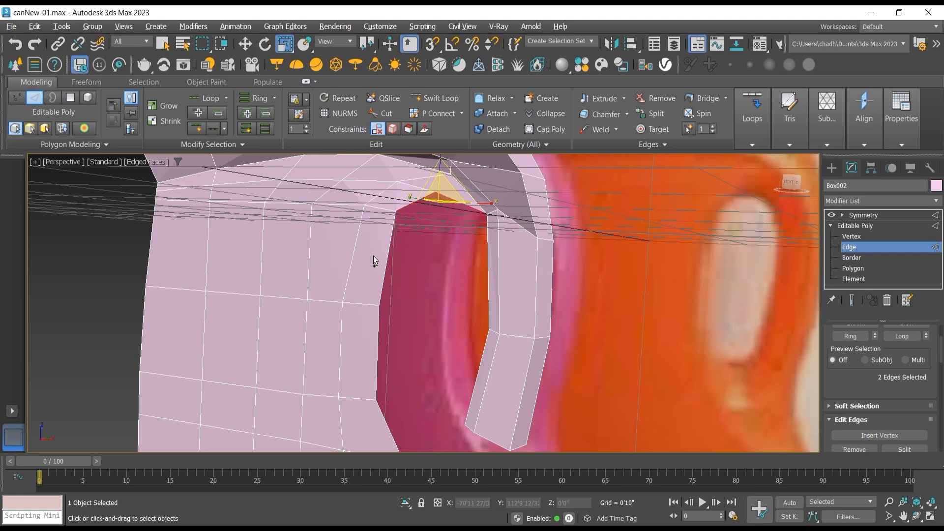
pyautogui.keyDown('ctrl'); pyautogui.click(391, 246); pyautogui.keyUp('ctrl')
pyautogui.keyDown('ctrl'); pyautogui.click(487, 256); pyautogui.keyUp('ctrl')
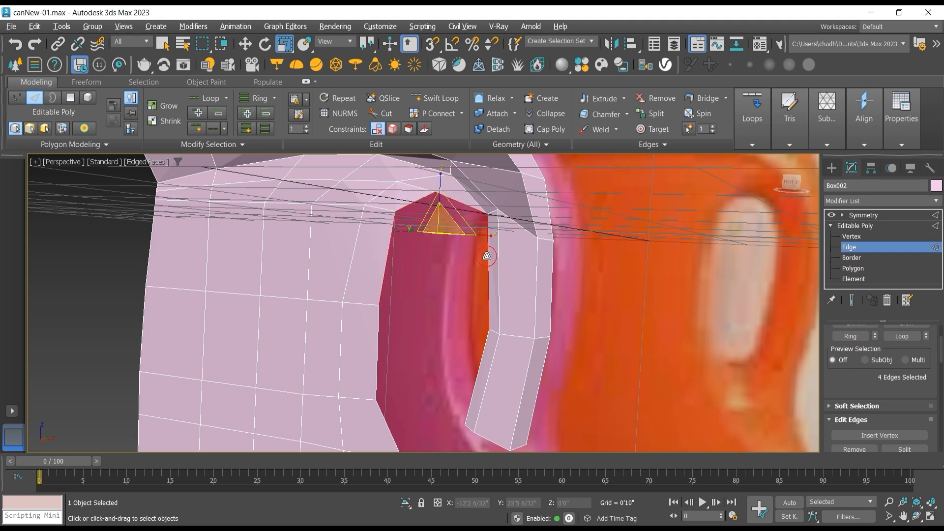
pyautogui.keyDown('ctrl'); pyautogui.click(483, 344); pyautogui.keyUp('ctrl')
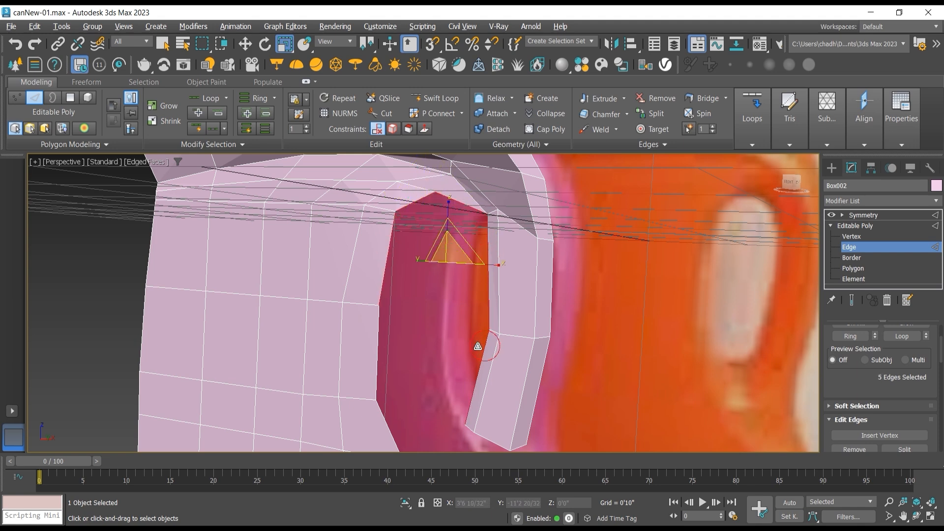
pyautogui.keyDown('ctrl'); pyautogui.click(377, 347); pyautogui.keyUp('ctrl')
pyautogui.keyDown('ctrl'); pyautogui.click(390, 421); pyautogui.keyUp('ctrl')
pyautogui.moveTo(389, 421); pyautogui.dragTo(389, 347, button='middle')
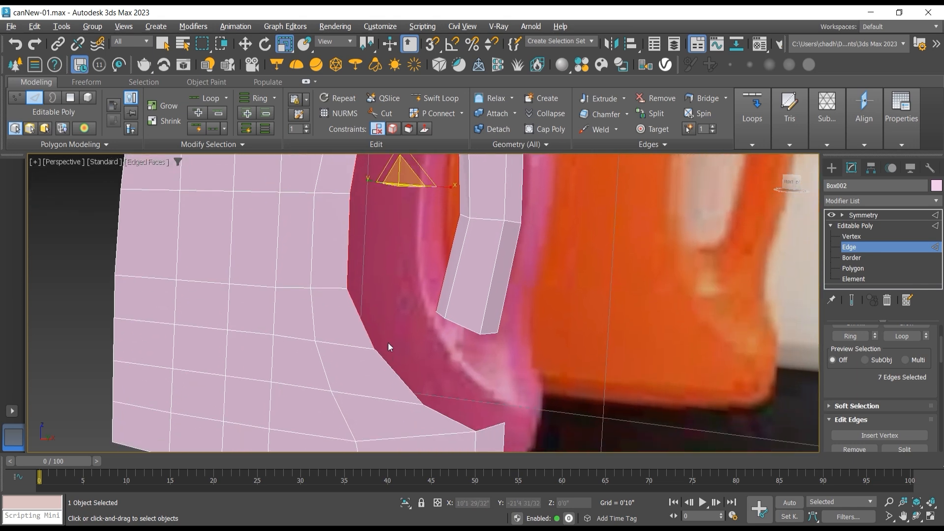
pyautogui.keyDown('ctrl'); pyautogui.click(395, 369); pyautogui.keyUp('ctrl')
pyautogui.keyDown('ctrl'); pyautogui.click(443, 415); pyautogui.keyUp('ctrl')
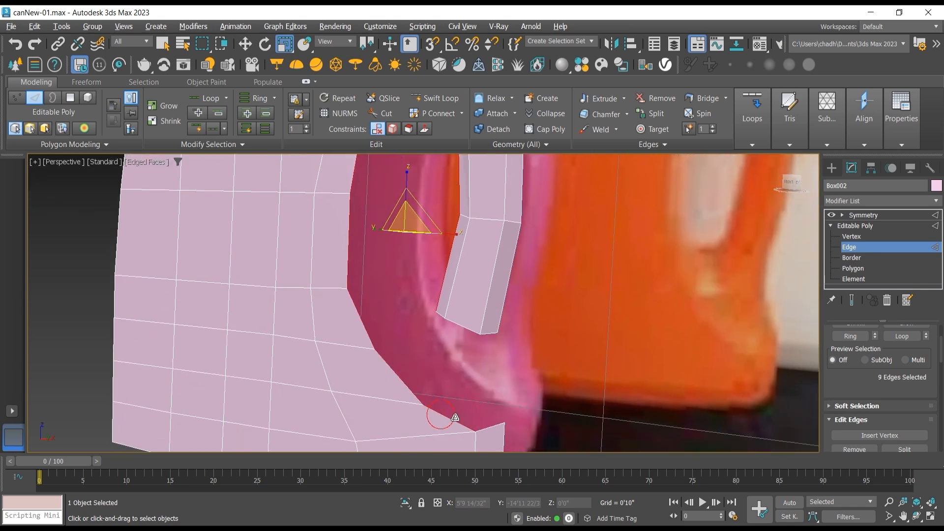
pyautogui.keyDown('ctrl'); pyautogui.click(491, 429); pyautogui.keyUp('ctrl')
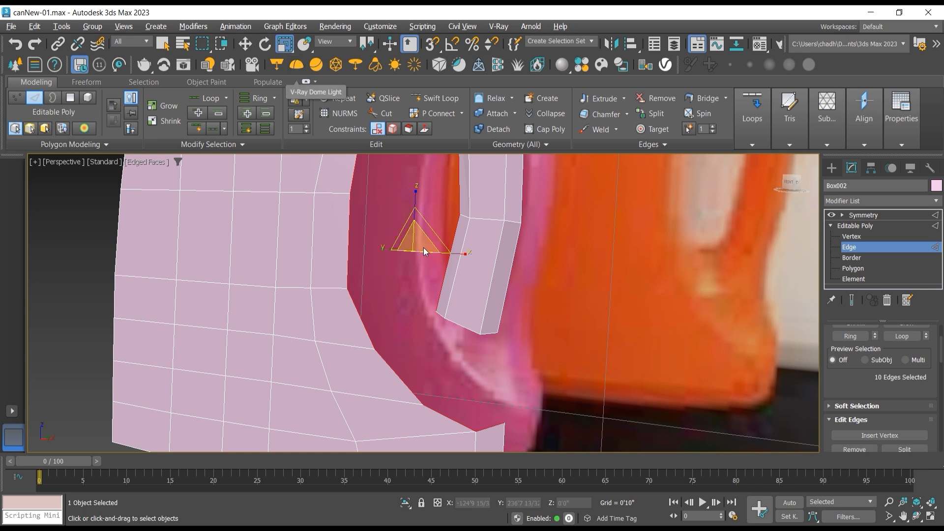
pyautogui.keyDown('shift'); pyautogui.moveTo(415, 239); pyautogui.dragTo(429, 265); pyautogui.keyUp('shift')
# Step: Move the ten new inner edges along Y, deeper into the handle opening toward the center seam
pyautogui.click(915, 517)
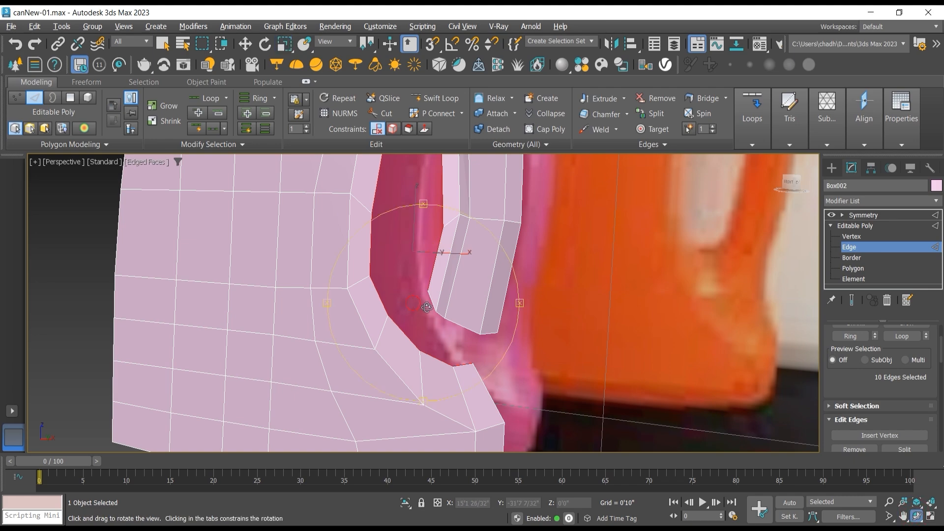
pyautogui.moveTo(423, 306); pyautogui.dragTo(381, 314)
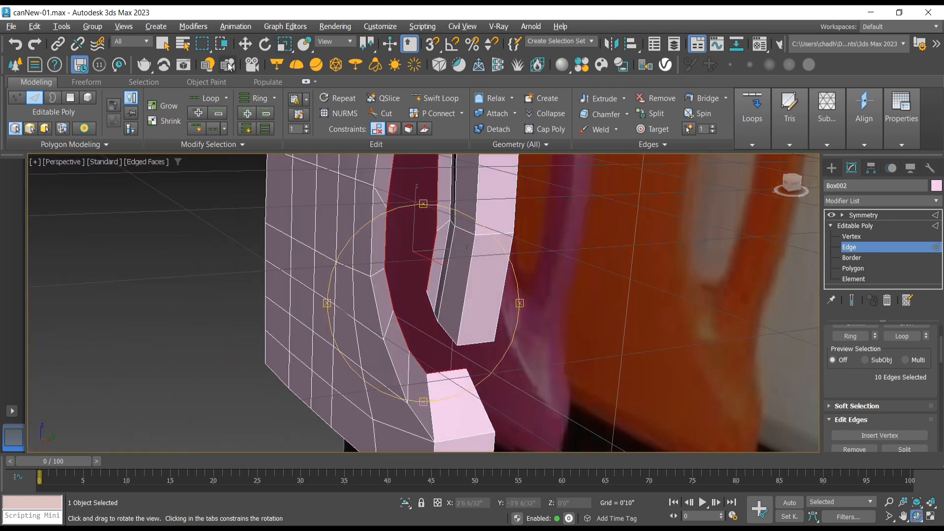
pyautogui.click(245, 45)
pyautogui.moveTo(444, 249); pyautogui.dragTo(487, 257)
pyautogui.scroll(-5, 520, 296)
# Step: In the front view, raise the handle opening's upper-right inner vertex and its top inner vertex, the top one to about Z 0'1 18/32"
pyautogui.click(915, 510)
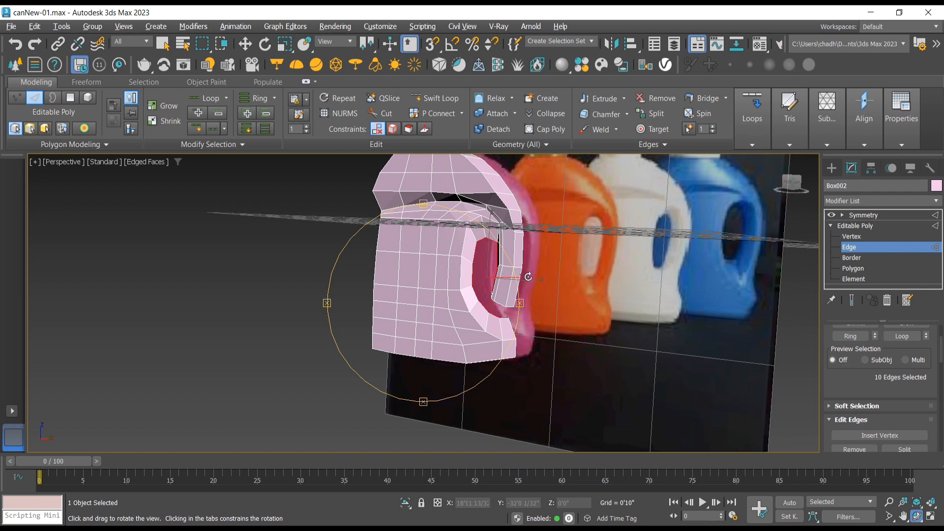
pyautogui.press('f')
pyautogui.moveTo(480, 270); pyautogui.dragTo(449, 254, button='middle')
pyautogui.click(851, 237)
pyautogui.press('w')
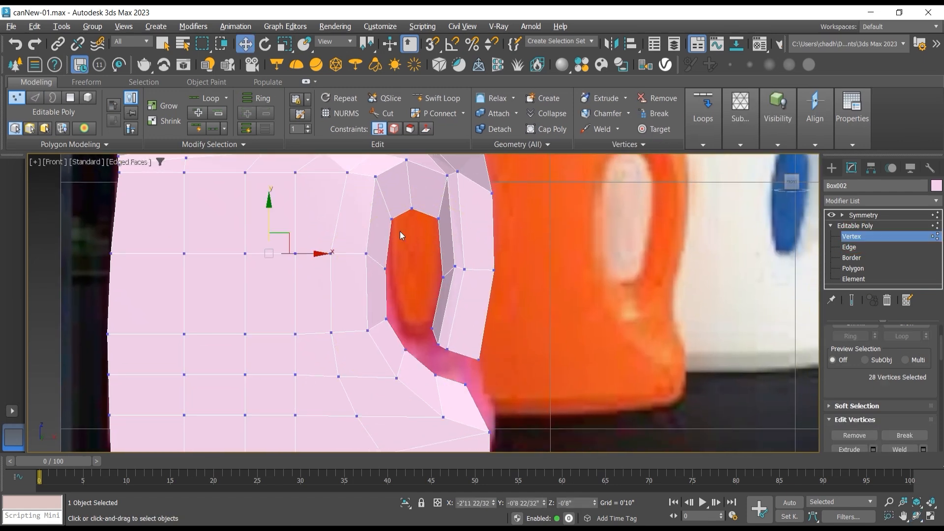
pyautogui.click(439, 218)
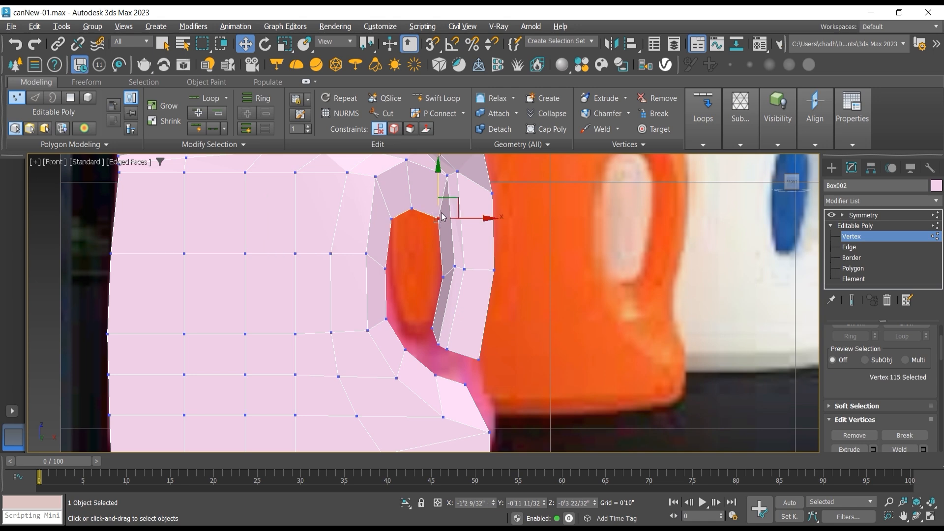
pyautogui.moveTo(448, 203); pyautogui.dragTo(423, 157)
pyautogui.click(412, 208)
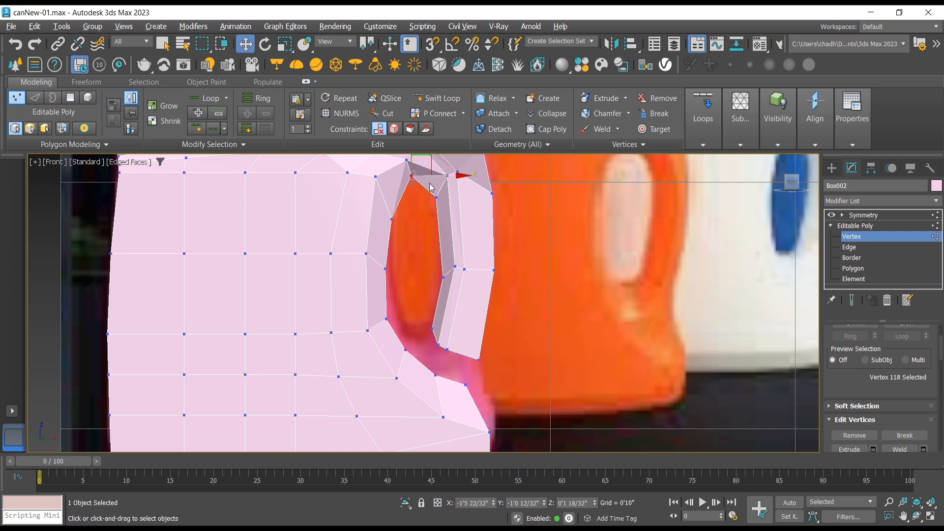
# Step: Raise the opening's upper-right inner vertex a little more and its upper-left inner vertex to about Z -0'0 12/32"
pyautogui.scroll(4, 430, 148)
pyautogui.click(439, 257)
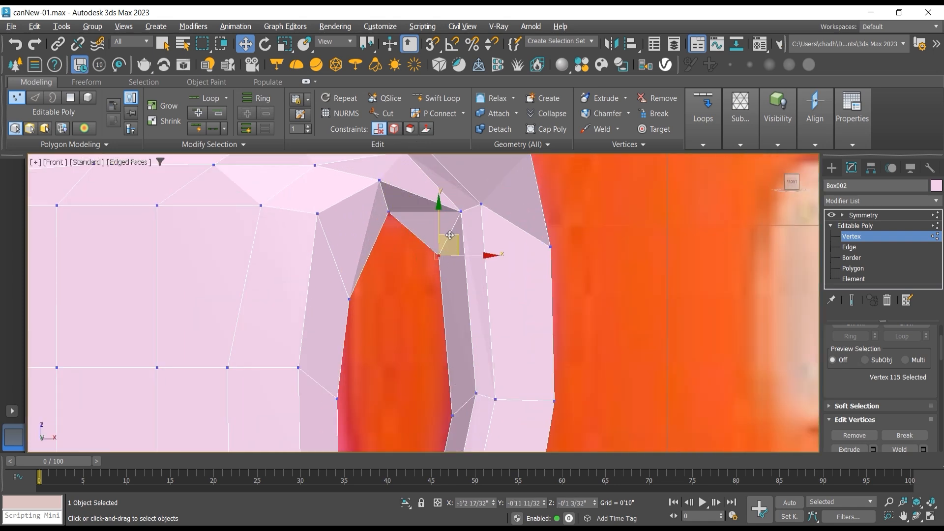
pyautogui.moveTo(452, 235); pyautogui.dragTo(390, 215)
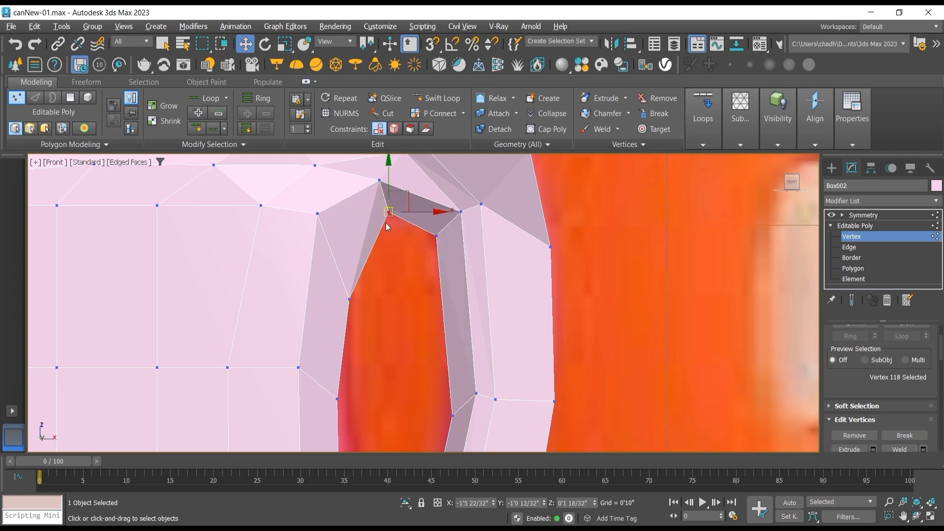
pyautogui.click(350, 298)
pyautogui.moveTo(366, 278); pyautogui.dragTo(366, 224)
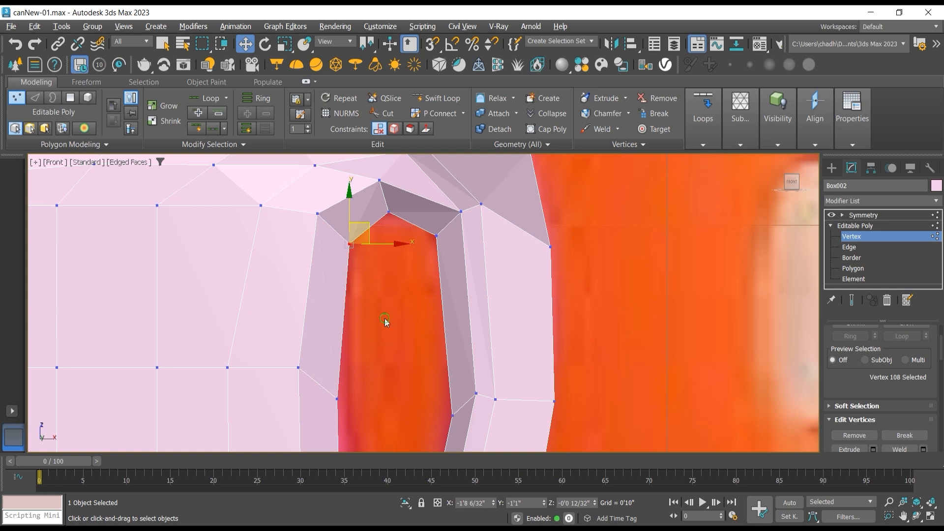
# Step: Shift the opening's mid-height inner vertices slightly upward, the left one to about Z -0'8 27/32" and the right one to about Z -0'9 20/32"
pyautogui.moveTo(385, 322); pyautogui.dragTo(376, 273, button='middle')
pyautogui.moveTo(327, 364); pyautogui.dragTo(370, 335)
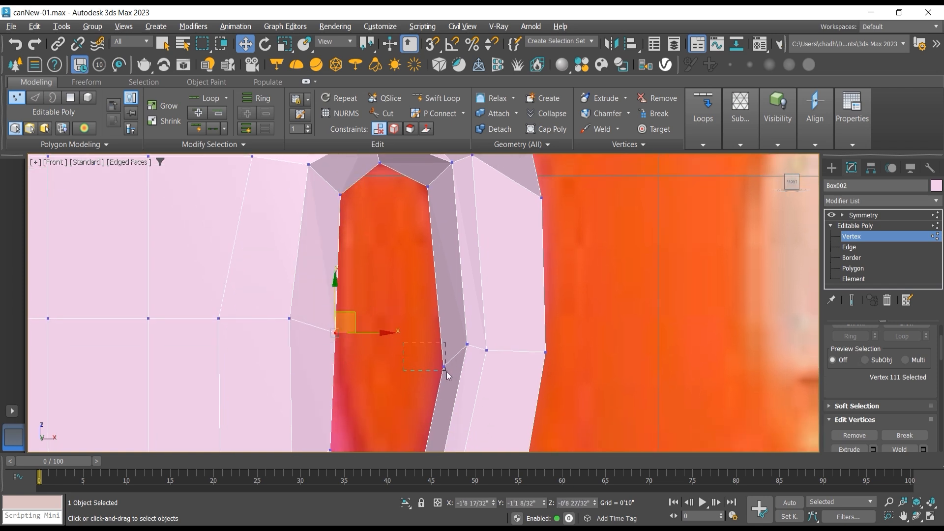
pyautogui.moveTo(447, 371); pyautogui.dragTo(452, 325)
pyautogui.moveTo(380, 308); pyautogui.dragTo(373, 216, button='middle')
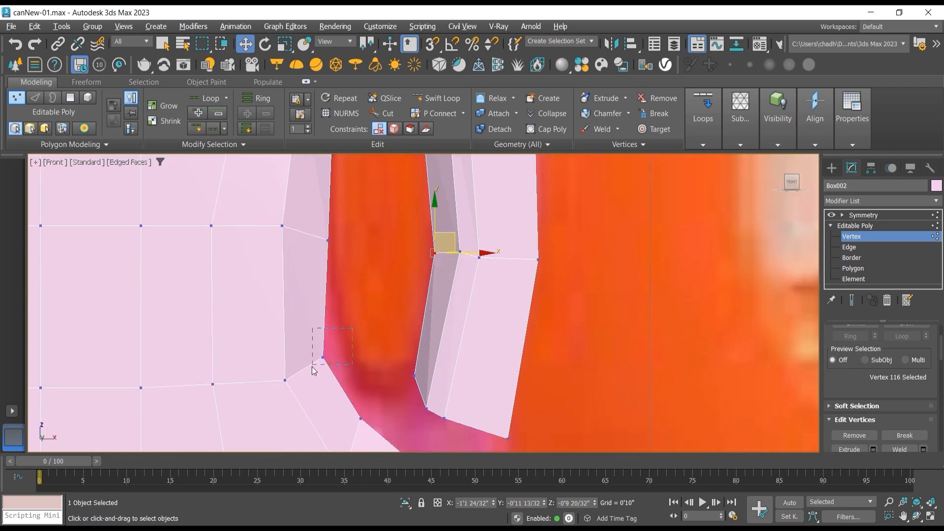
# Step: Move the two inner vertices on the opening's lower-left curve upward to smooth its inner outline
pyautogui.moveTo(312, 367); pyautogui.dragTo(358, 322)
pyautogui.moveTo(376, 352); pyautogui.dragTo(376, 312, button='middle')
pyautogui.click(361, 379)
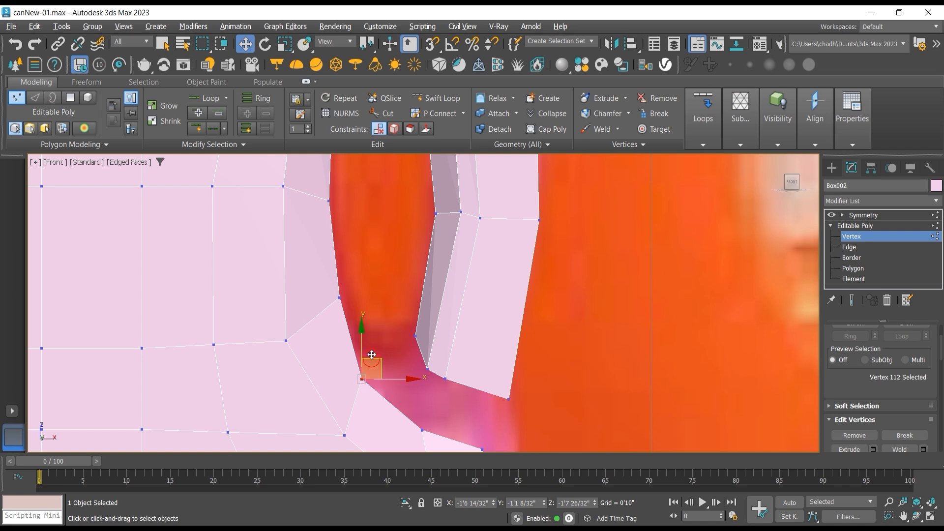
pyautogui.moveTo(372, 354); pyautogui.dragTo(370, 329)
pyautogui.moveTo(383, 354); pyautogui.dragTo(383, 296, button='middle')
# Step: Move the vertices on the handle opening's lower rim onto the reference curve and raise the outer corner below them to about Z -2'3"
pyautogui.click(421, 373)
pyautogui.moveTo(441, 355); pyautogui.dragTo(448, 349)
pyautogui.moveTo(512, 391); pyautogui.dragTo(494, 339, button='middle')
pyautogui.click(464, 340)
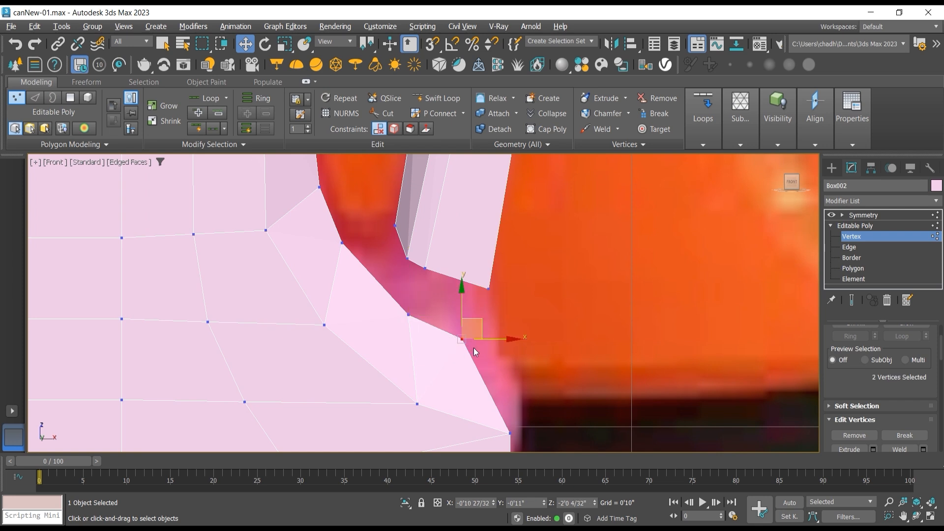
pyautogui.moveTo(495, 337); pyautogui.dragTo(520, 328)
pyautogui.scroll(-5, 530, 400)
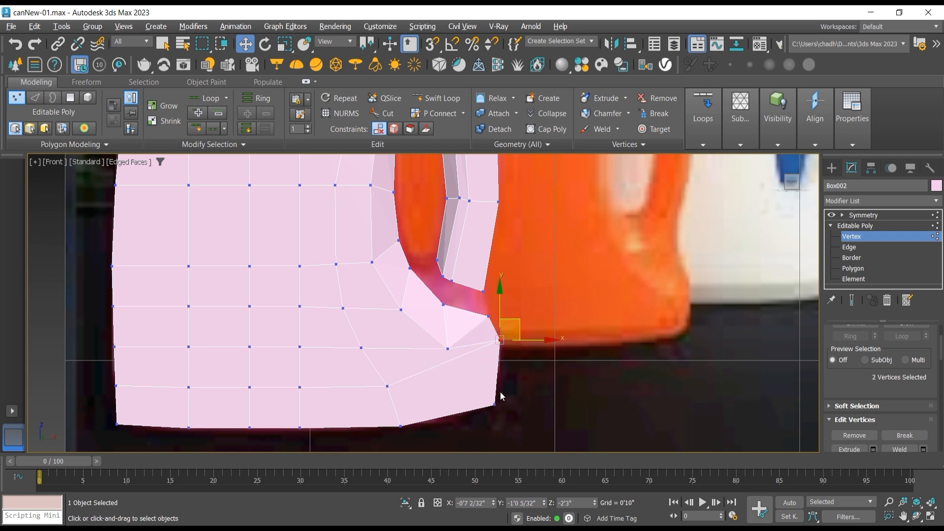
# Step: Raise the body vertex just below the opening and shift the three vertices between it and the base edge outward to even the mesh
pyautogui.moveTo(462, 347); pyautogui.dragTo(469, 317)
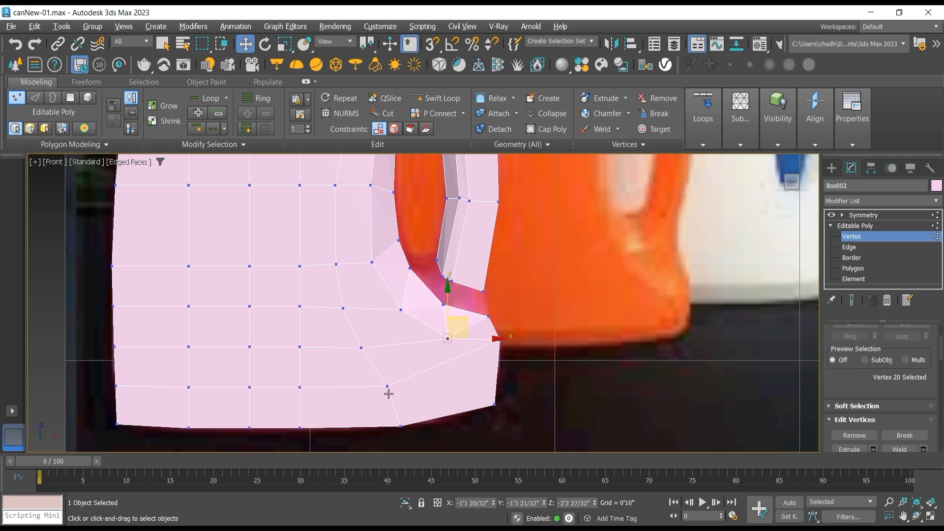
pyautogui.moveTo(352, 345); pyautogui.dragTo(410, 349)
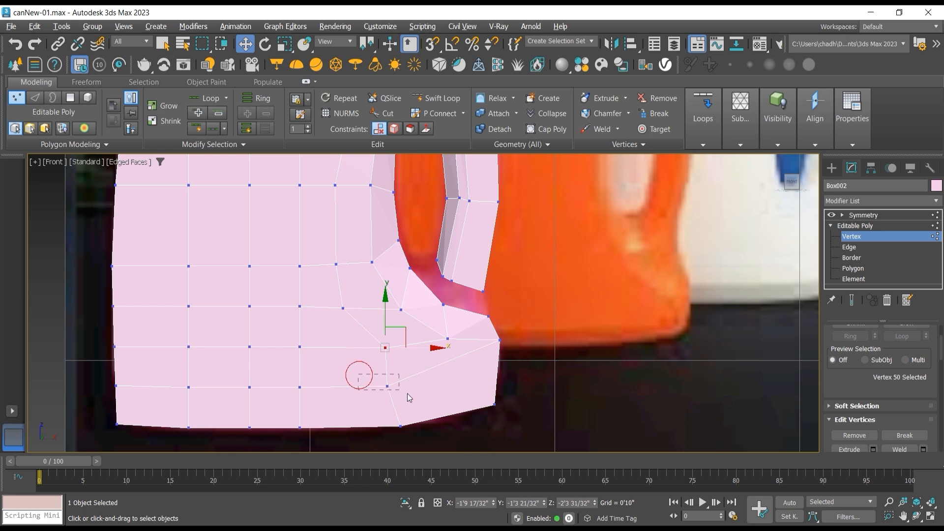
pyautogui.moveTo(407, 394); pyautogui.dragTo(438, 366)
pyautogui.moveTo(378, 414); pyautogui.dragTo(464, 397)
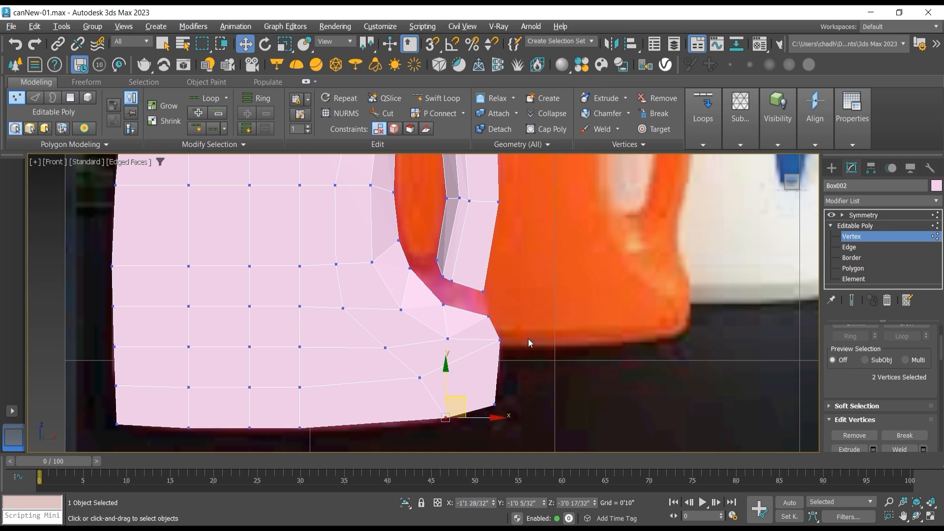
# Step: Select the outermost vertices on the opening's lower rim, switch to perspective and show the Symmetry result around the gap below the handle
pyautogui.click(499, 339)
pyautogui.moveTo(522, 324); pyautogui.dragTo(437, 316)
pyautogui.click(490, 317)
pyautogui.click(918, 517)
pyautogui.press('p')
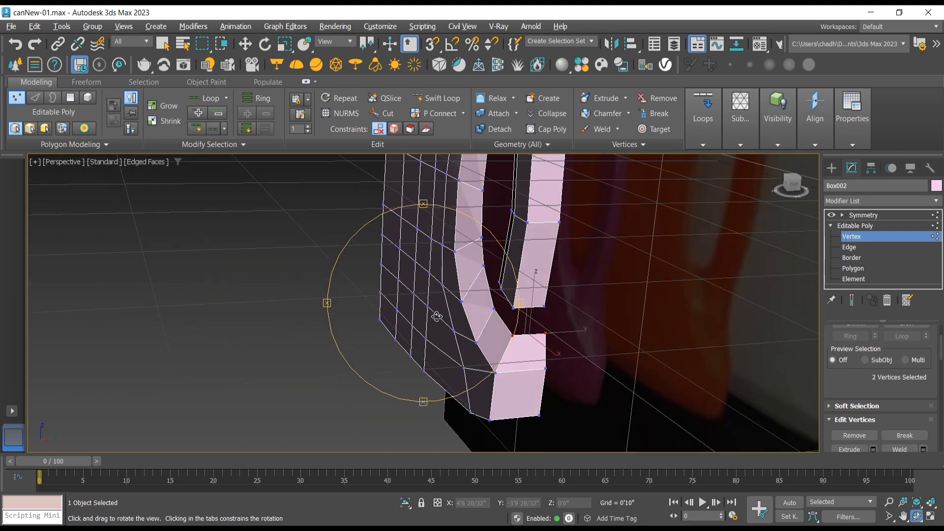
pyautogui.click(852, 300)
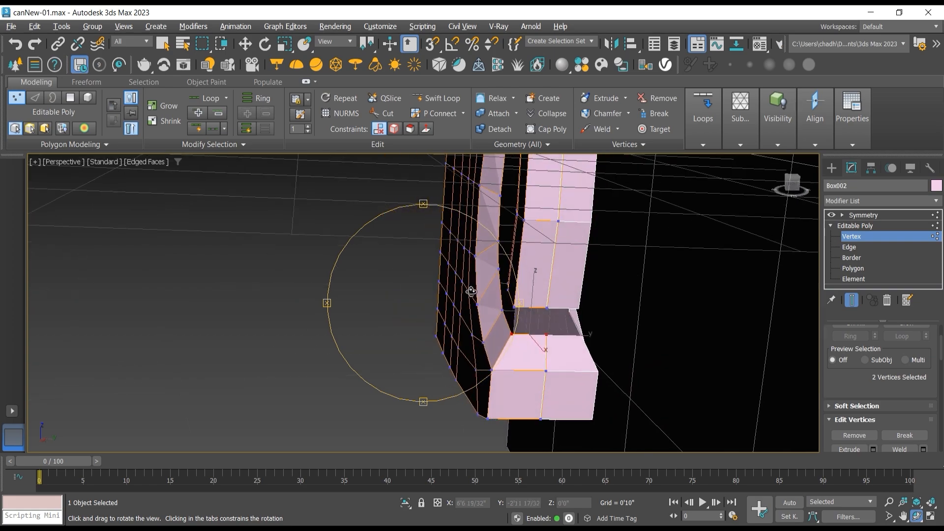
pyautogui.moveTo(511, 296); pyautogui.dragTo(527, 305)
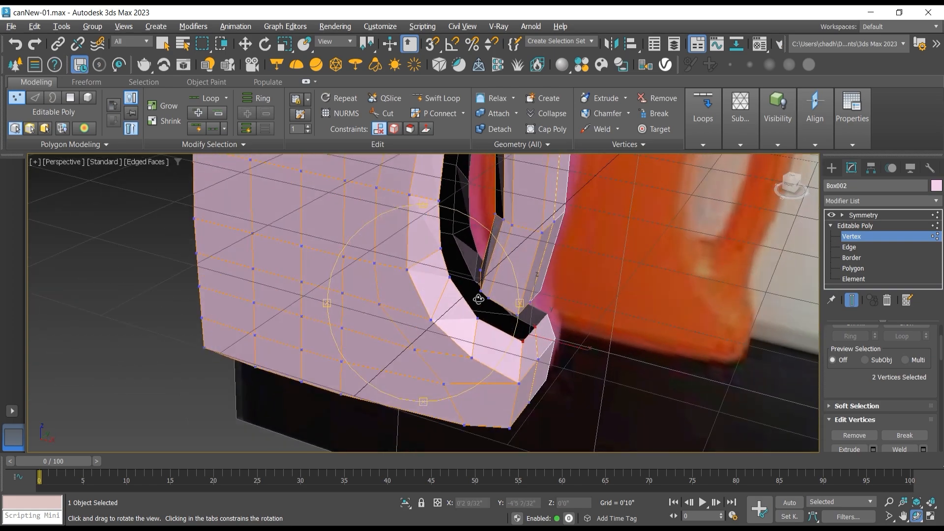
pyautogui.moveTo(454, 297); pyautogui.dragTo(411, 246)
pyautogui.moveTo(517, 293); pyautogui.dragTo(457, 289)
pyautogui.scroll(3, 518, 302)
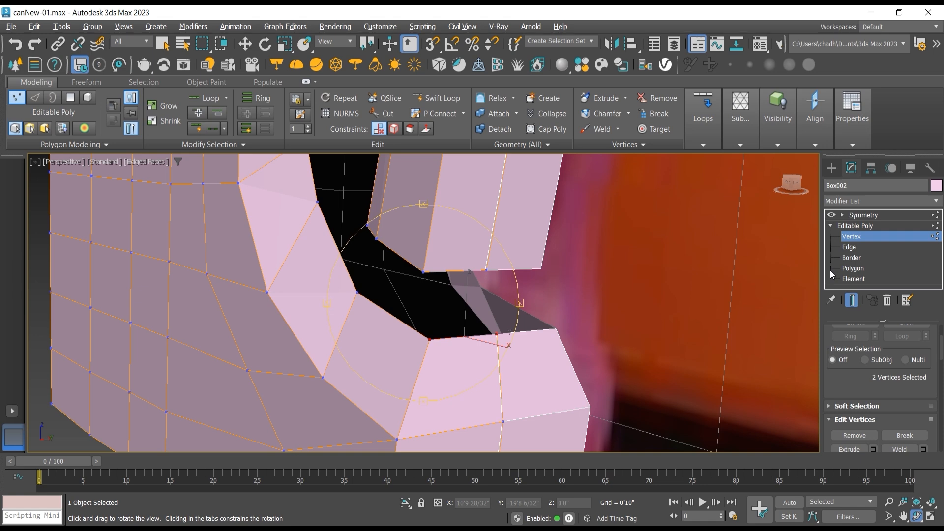
# Step: Bridge the two edge pairs between the handle's lower end and the can's base to close the gap
pyautogui.click(850, 247)
pyautogui.press('w')
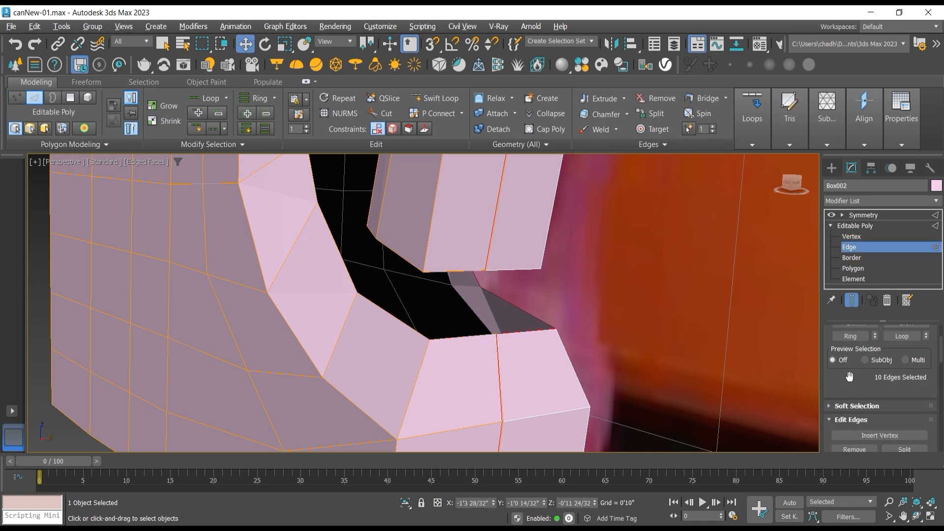
pyautogui.scroll(3, 849, 376)
pyautogui.scroll(-3, 831, 377)
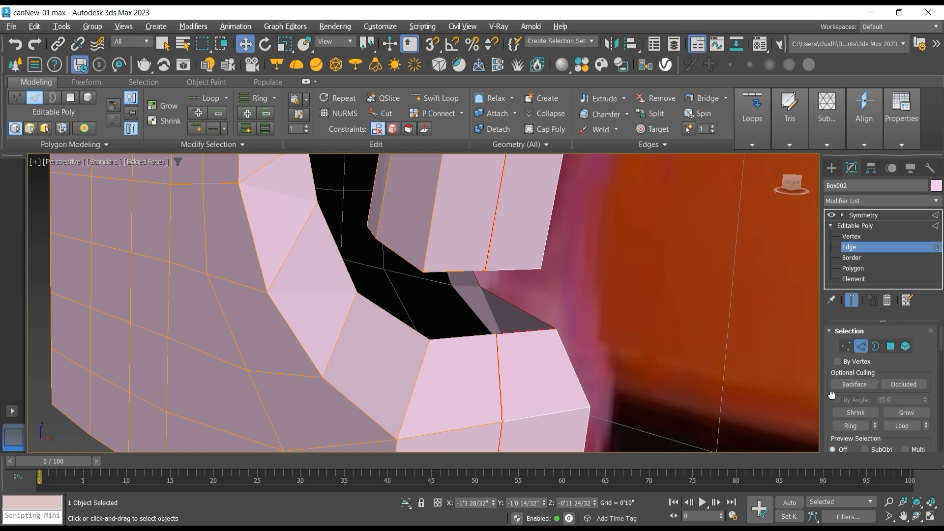
pyautogui.moveTo(839, 364); pyautogui.dragTo(847, 313)
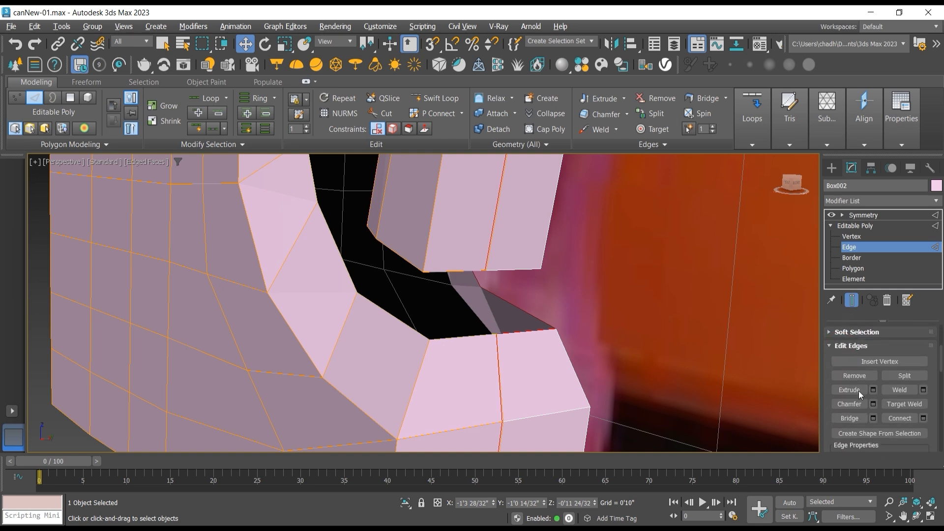
pyautogui.click(849, 418)
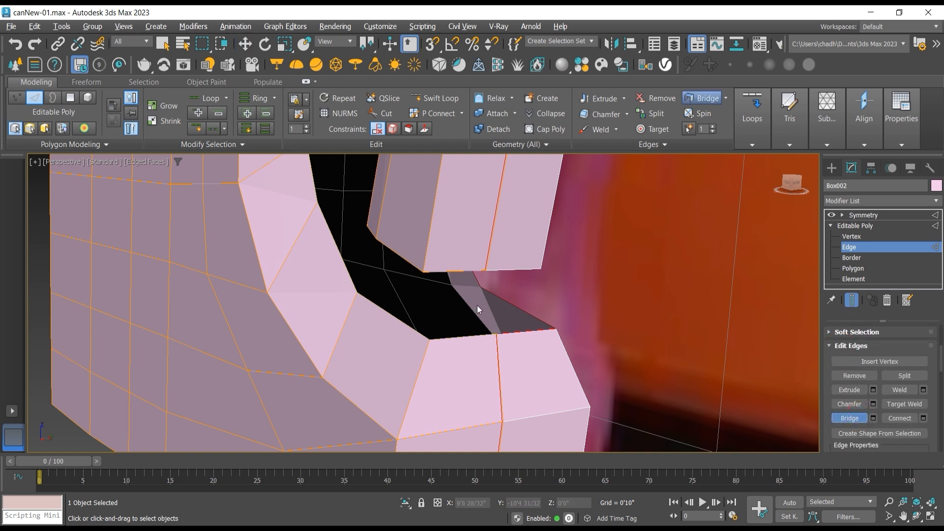
pyautogui.click(465, 339)
pyautogui.click(407, 263)
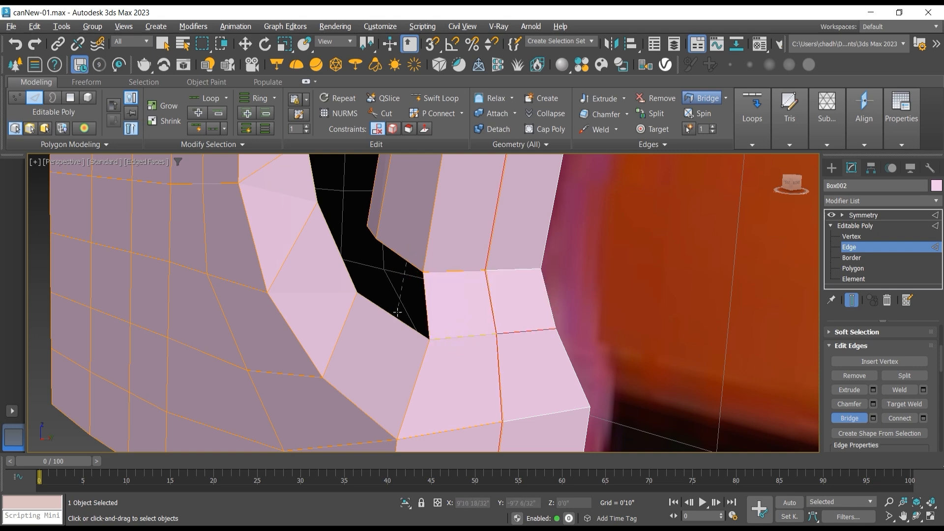
pyautogui.click(394, 315)
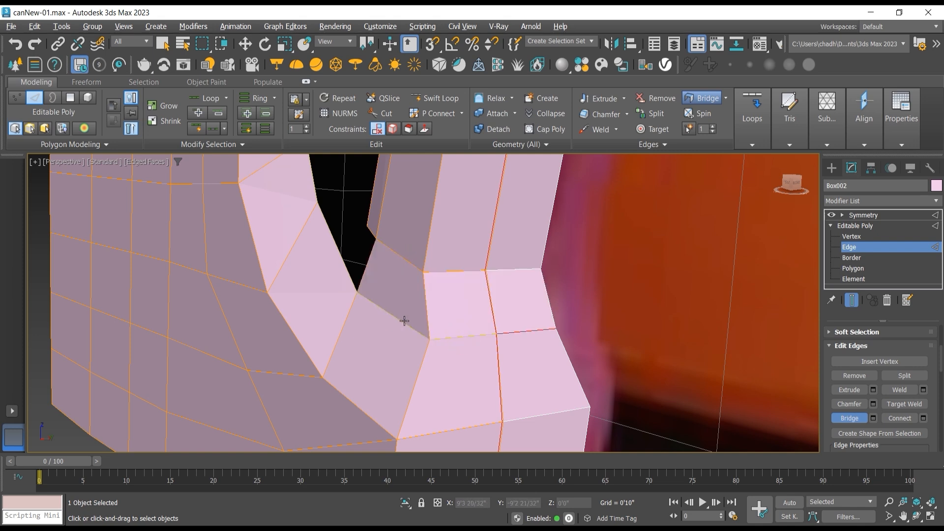
# Step: Check the bridged handle from the front side of the can and save the scene
pyautogui.click(917, 516)
pyautogui.moveTo(443, 320); pyautogui.dragTo(476, 316)
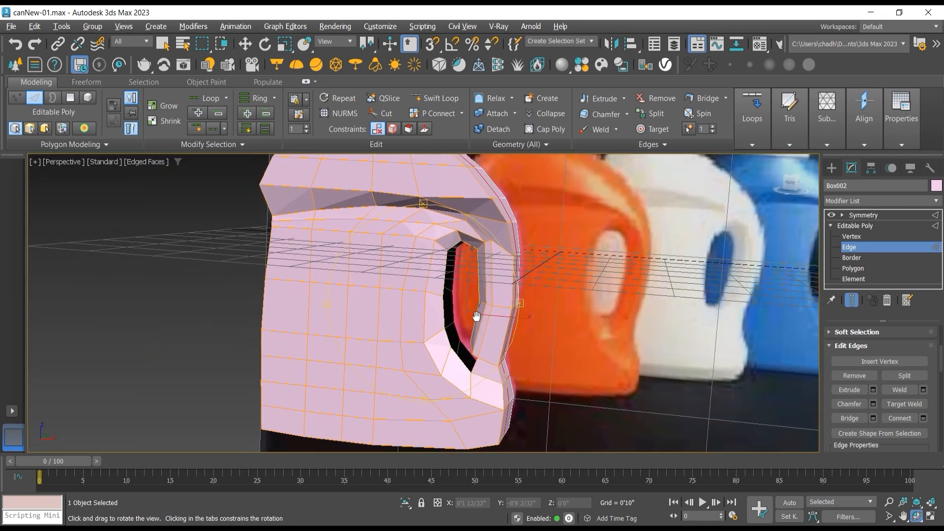
pyautogui.scroll(-3, 476, 316)
pyautogui.moveTo(476, 316); pyautogui.dragTo(472, 332, button='middle')
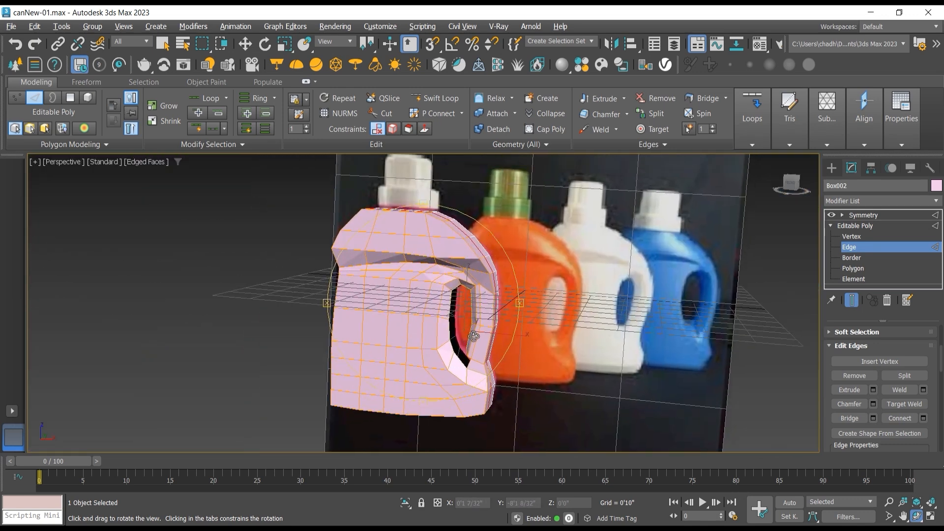
pyautogui.click(11, 26)
pyautogui.click(20, 129)
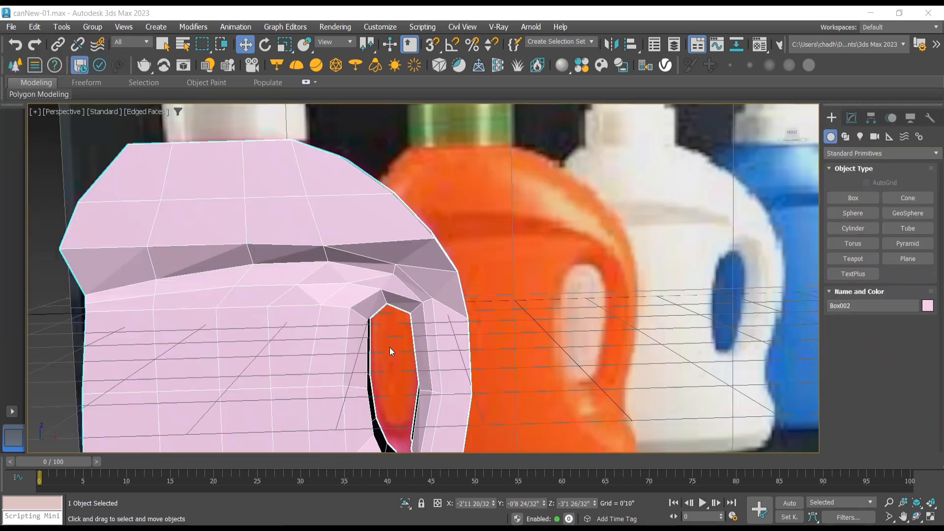
# Step: Examine the can's shoulder and handle recess against the reference bottle in the perspective and front views
pyautogui.click(917, 517)
pyautogui.moveTo(446, 293); pyautogui.dragTo(427, 296)
pyautogui.scroll(-3, 410, 300)
pyautogui.moveTo(390, 271); pyautogui.dragTo(457, 279, button='middle')
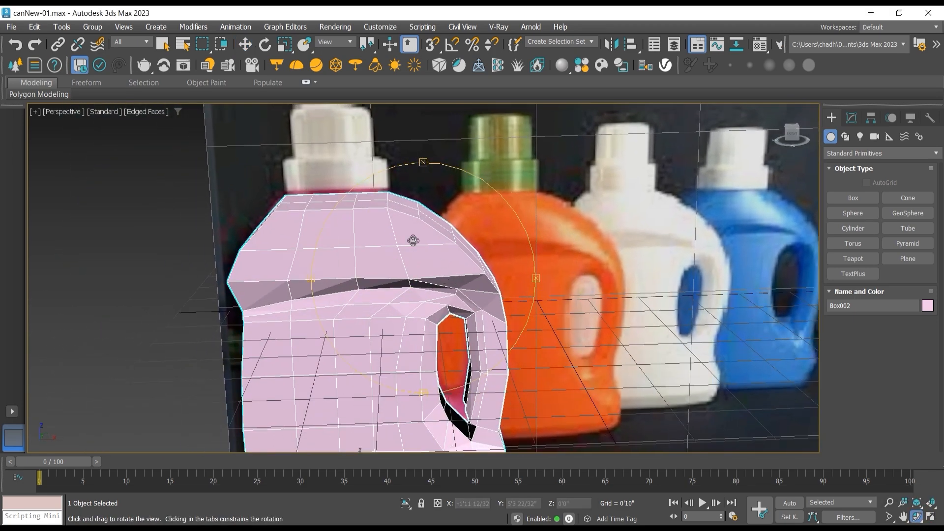
pyautogui.scroll(2, 416, 244)
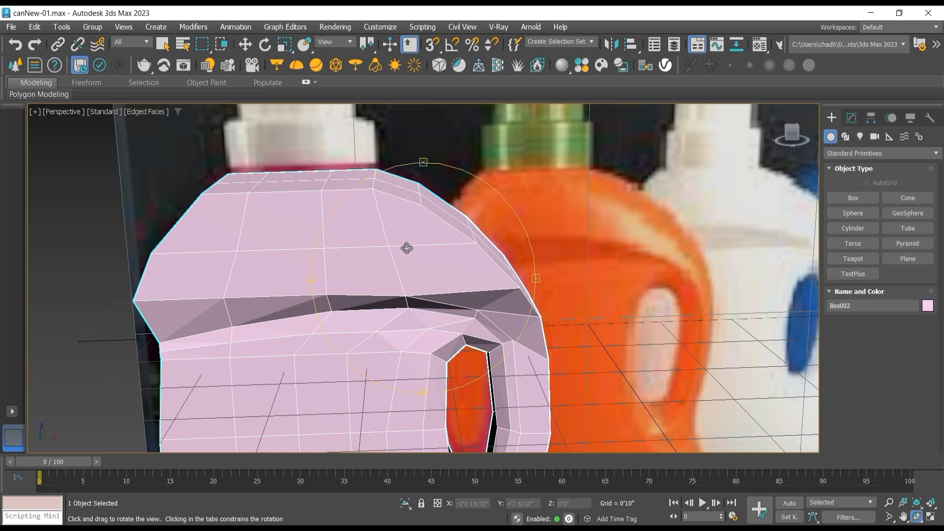
pyautogui.press('f')
pyautogui.scroll(-2, 408, 234)
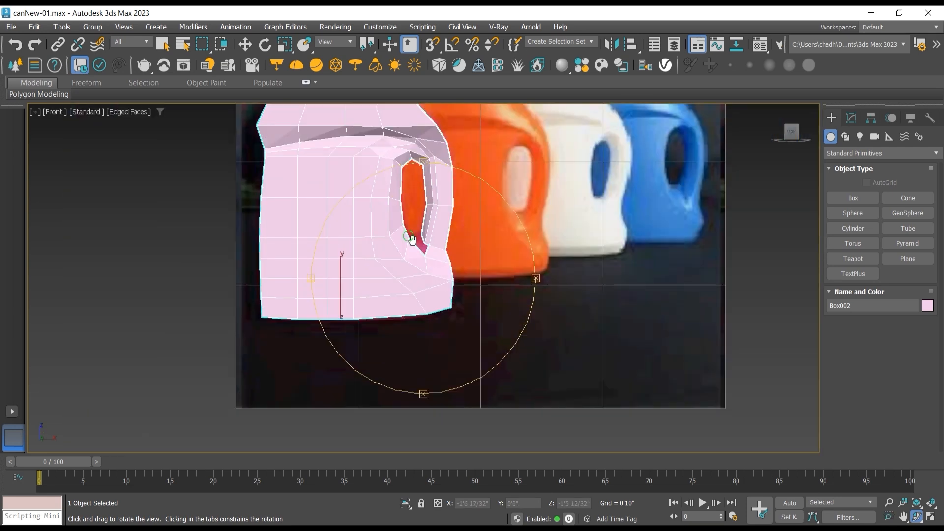
pyautogui.moveTo(412, 240); pyautogui.dragTo(487, 338, button='middle')
pyautogui.scroll(2, 425, 201)
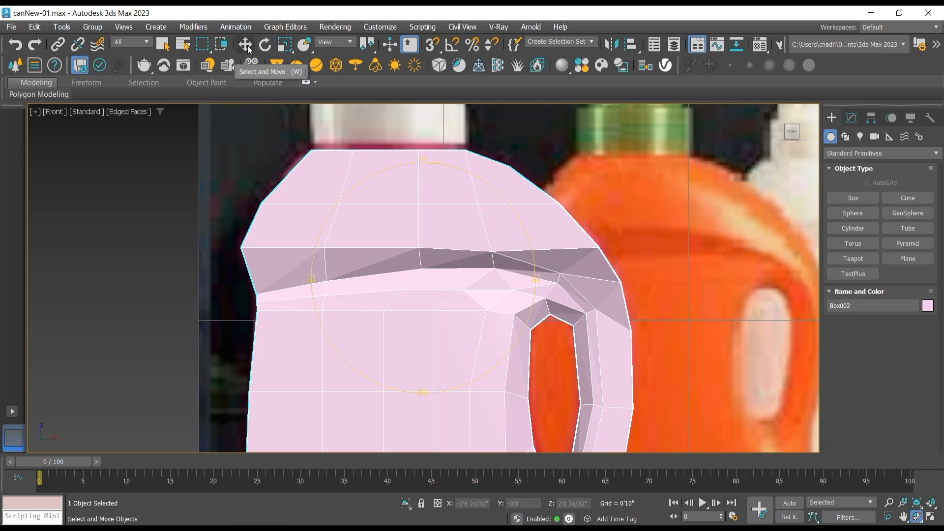
# Step: Remove the horizontal edge loop running across the can's shoulder above the recessed band, together with its vertices
pyautogui.click(246, 45)
pyautogui.click(852, 117)
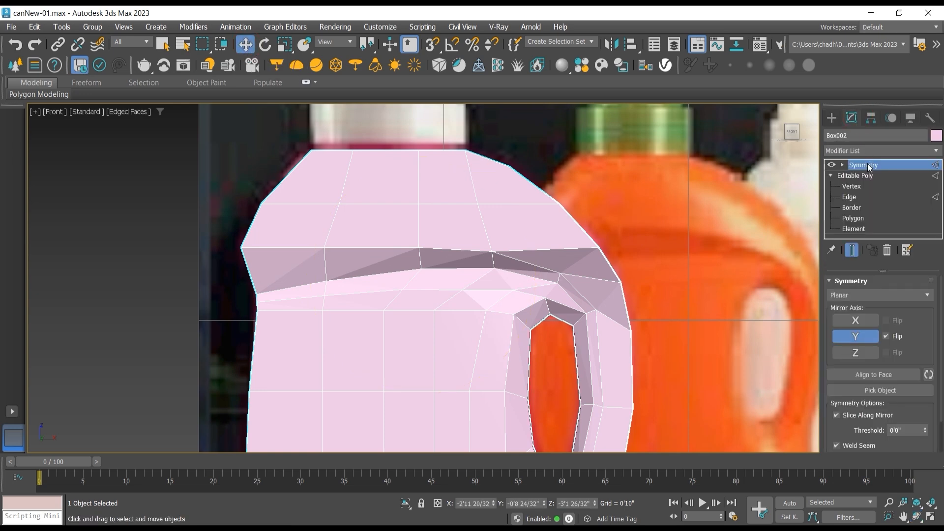
pyautogui.click(861, 196)
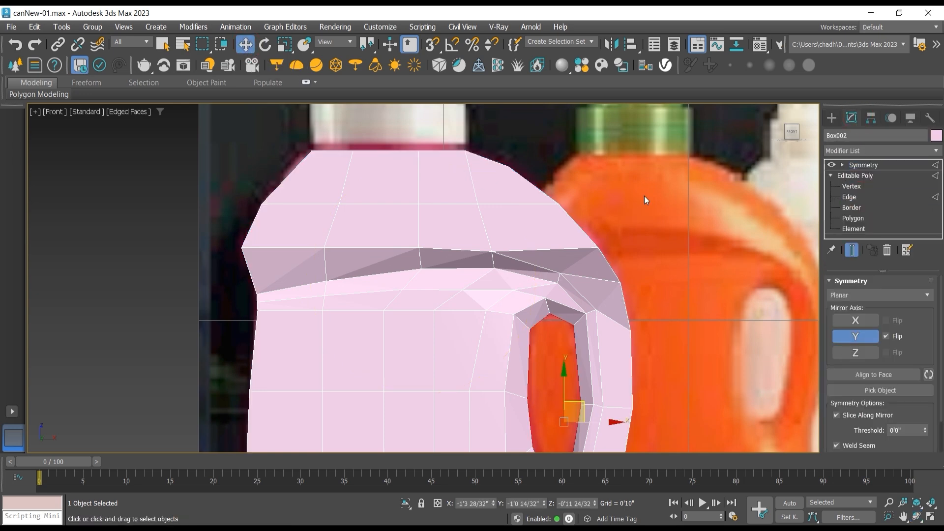
pyautogui.click(439, 204)
pyautogui.doubleClick(439, 204)
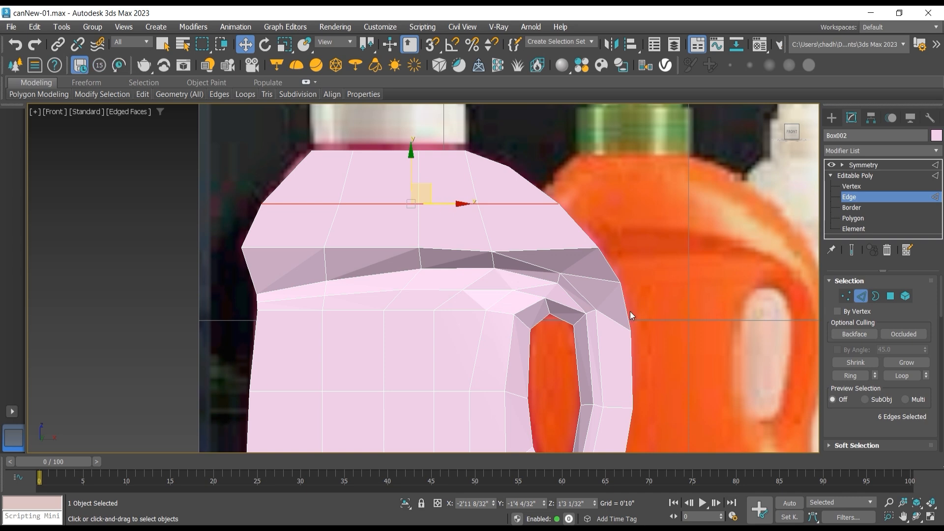
pyautogui.keyDown('alt'); pyautogui.moveTo(489, 271); pyautogui.dragTo(427, 270, button='middle'); pyautogui.keyUp('alt')
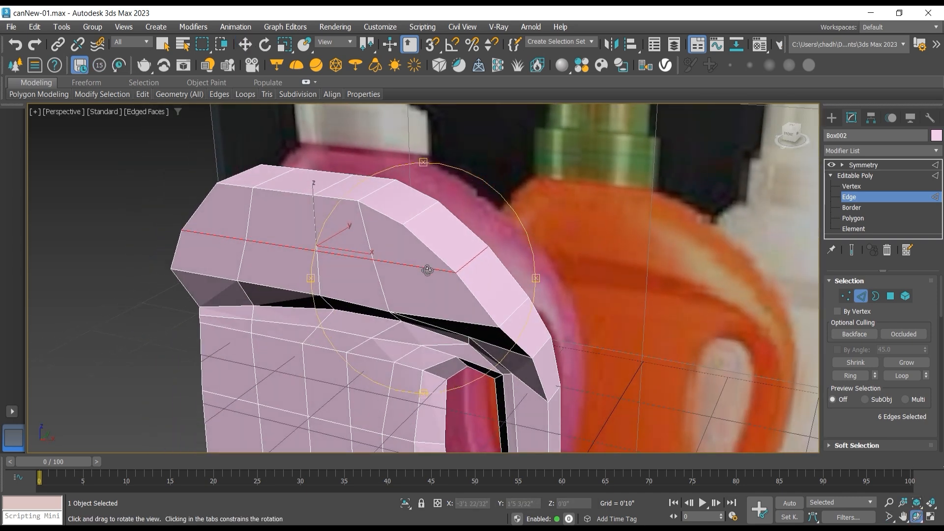
pyautogui.hotkey('ctrl', 'BackSpace')
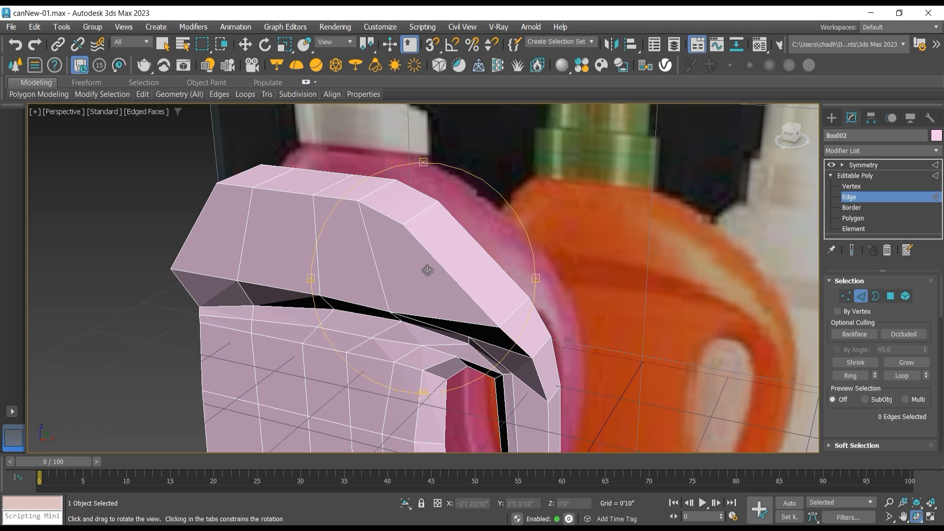
# Step: Select the leftmost interior vertical edge on the shoulder's front face and expand the modeling ribbon to its full tool set
pyautogui.click(245, 46)
pyautogui.doubleClick(316, 239)
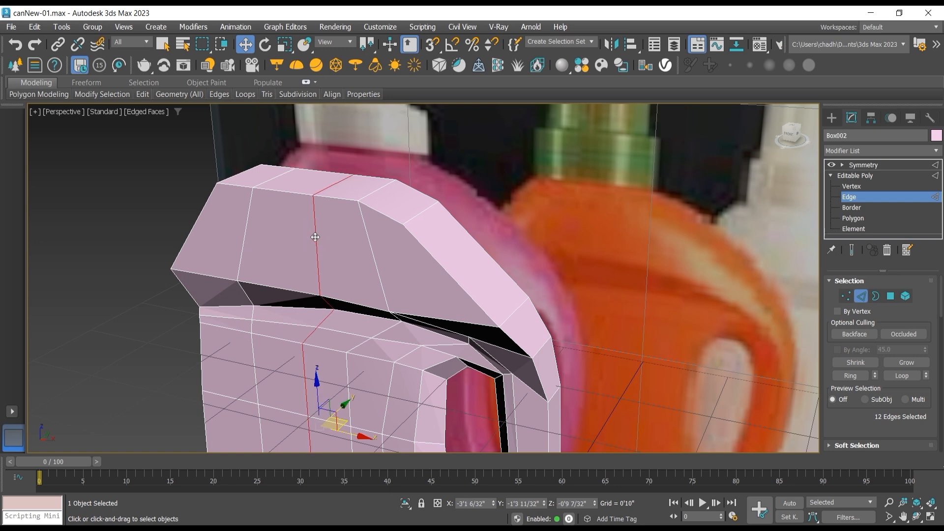
pyautogui.click(246, 224)
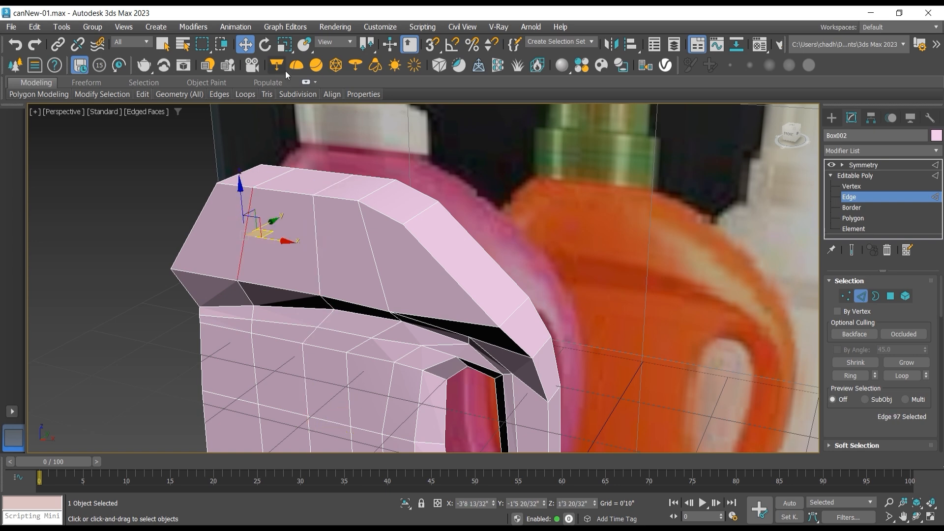
pyautogui.click(315, 84)
pyautogui.click(306, 83)
pyautogui.click(303, 83)
pyautogui.click(303, 84)
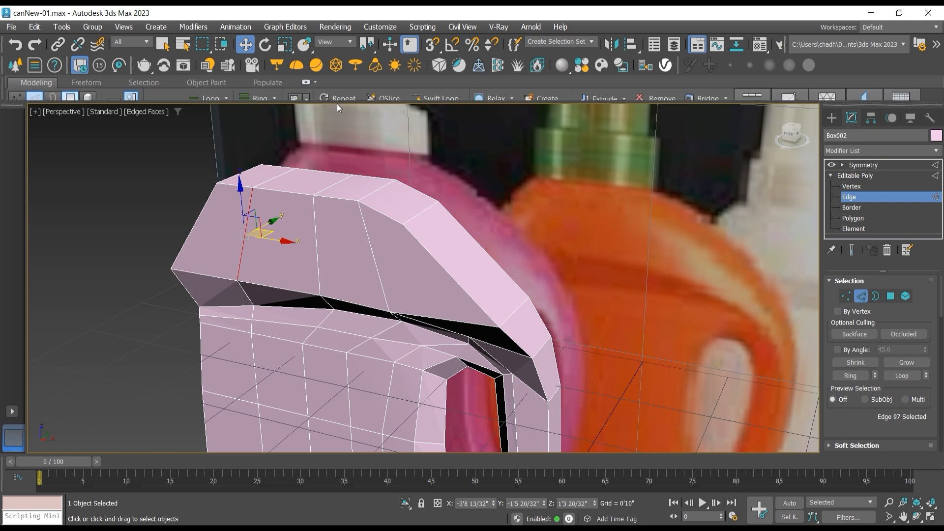
pyautogui.press('4')
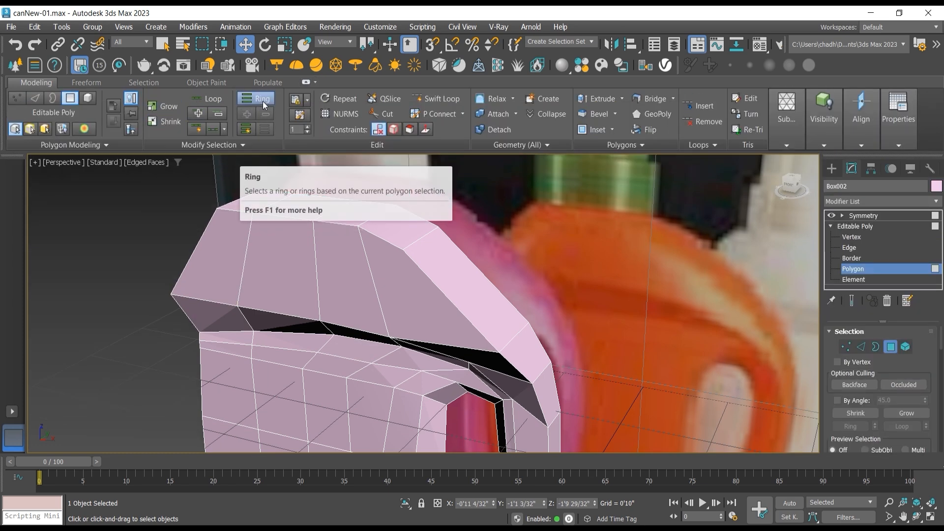
pyautogui.click(247, 251)
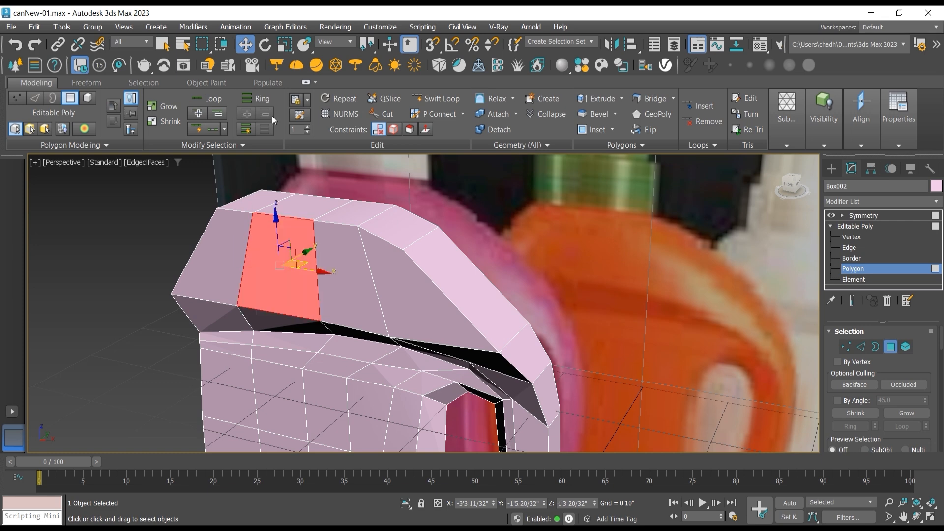
pyautogui.click(874, 248)
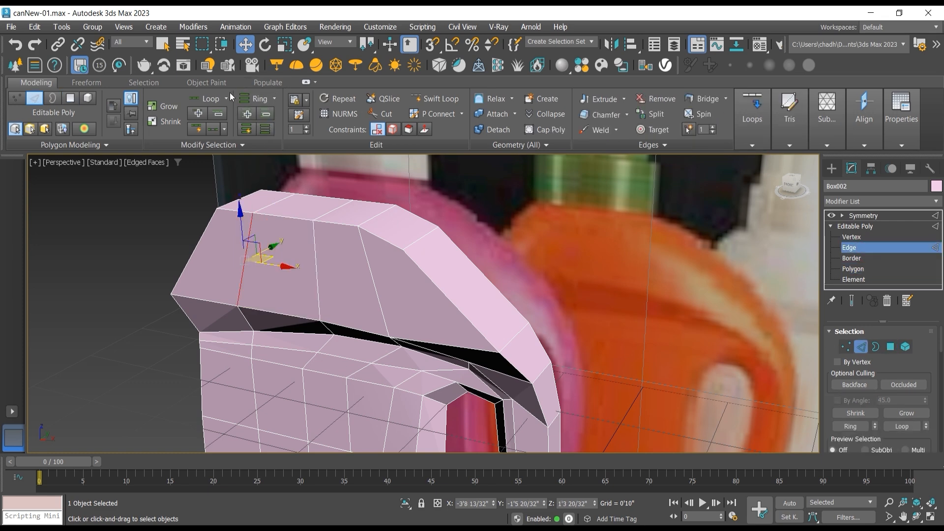
# Step: Select the vertical edges on the shoulder's front face and the edge at its handle end, and extend them to full rings
pyautogui.click(200, 102)
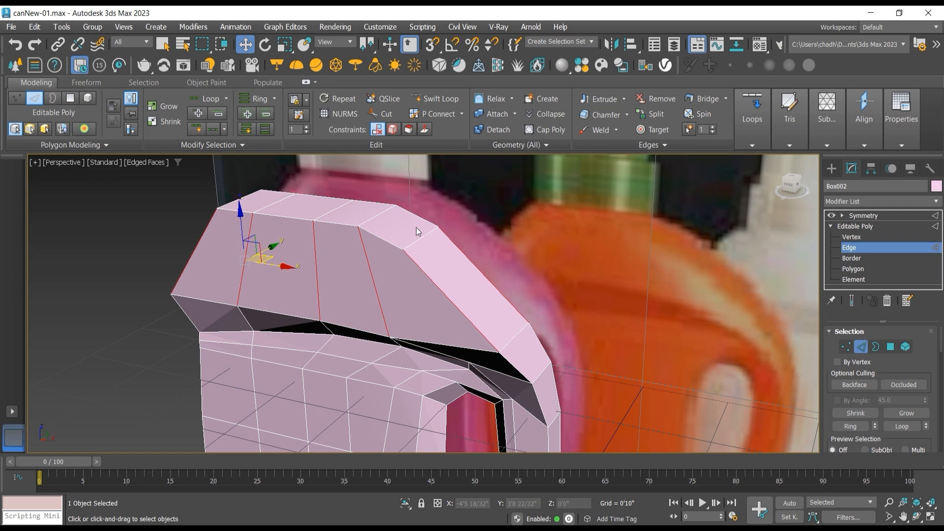
pyautogui.keyDown('alt'); pyautogui.click(432, 282); pyautogui.keyUp('alt')
pyautogui.click(187, 261)
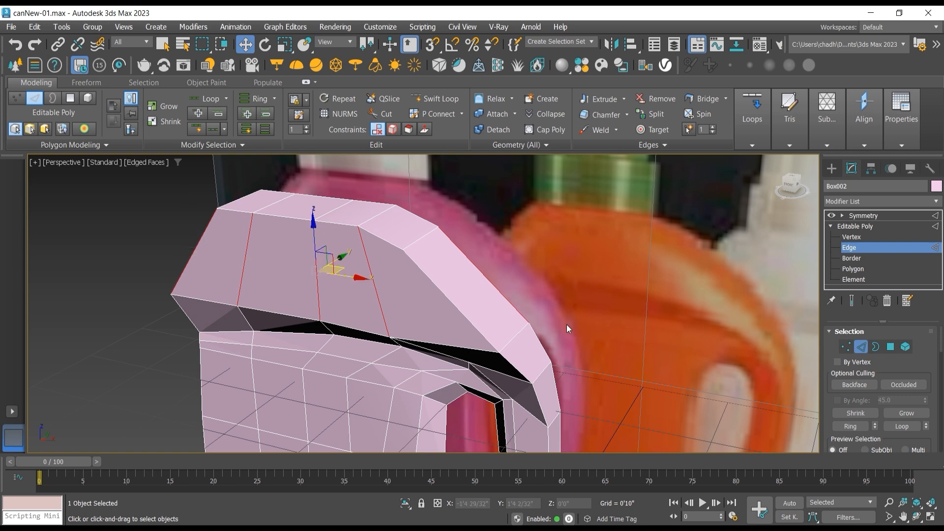
pyautogui.moveTo(543, 337); pyautogui.dragTo(538, 281, button='middle')
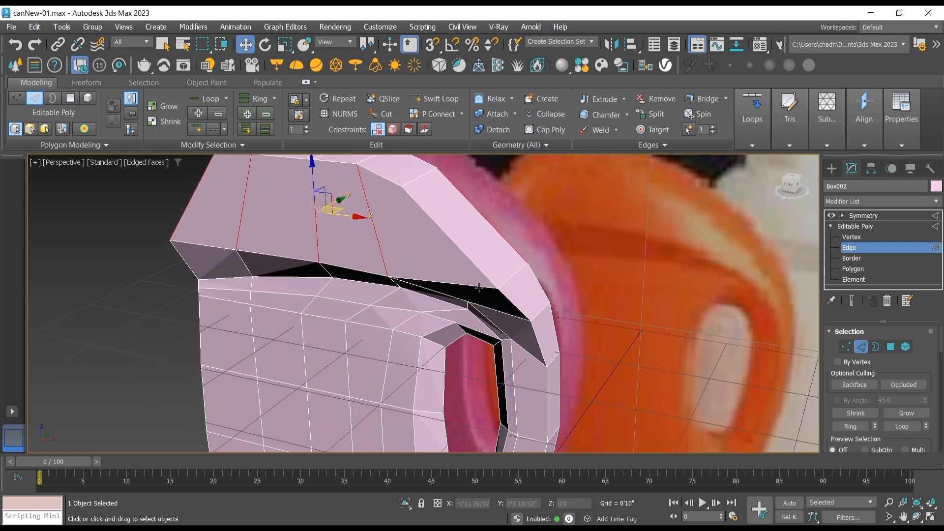
pyautogui.keyDown('ctrl'); pyautogui.click(478, 286); pyautogui.keyUp('ctrl')
pyautogui.click(255, 101)
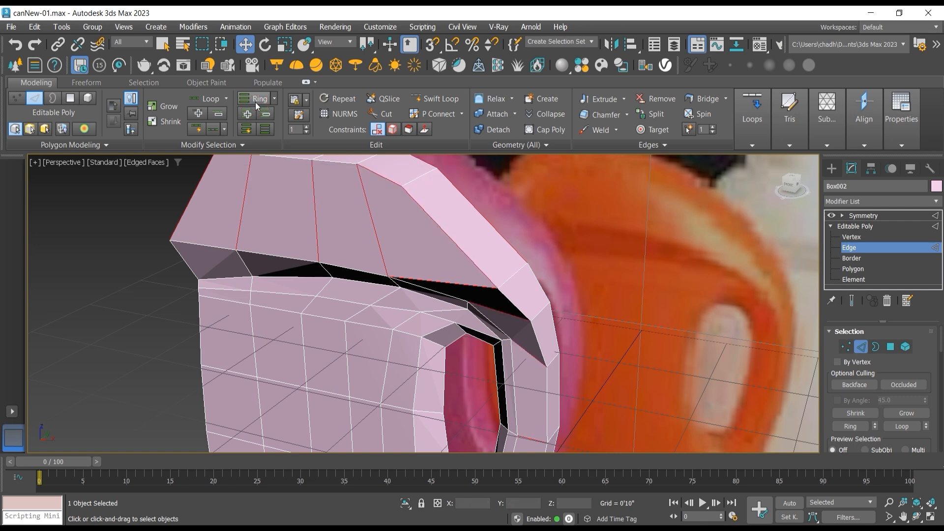
pyautogui.scroll(-5, 501, 310)
pyautogui.moveTo(498, 312); pyautogui.dragTo(513, 281, button='middle')
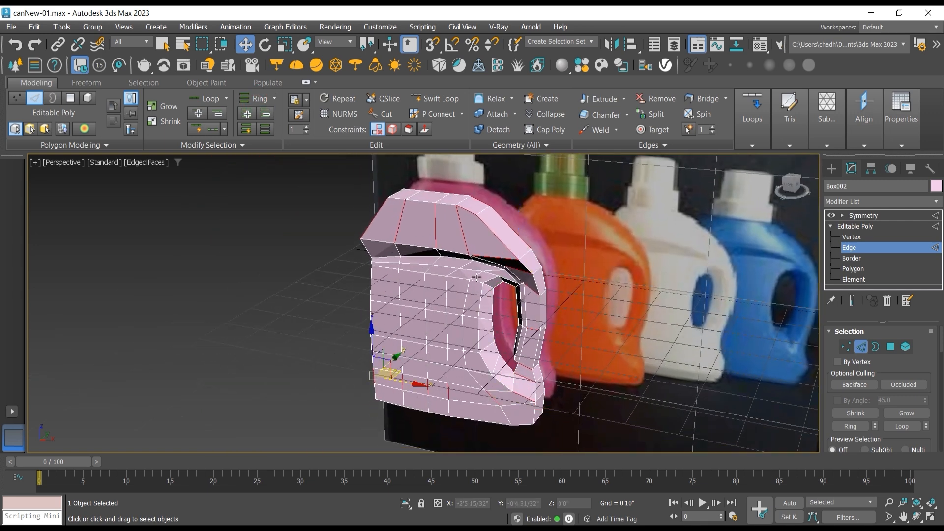
pyautogui.scroll(3, 452, 275)
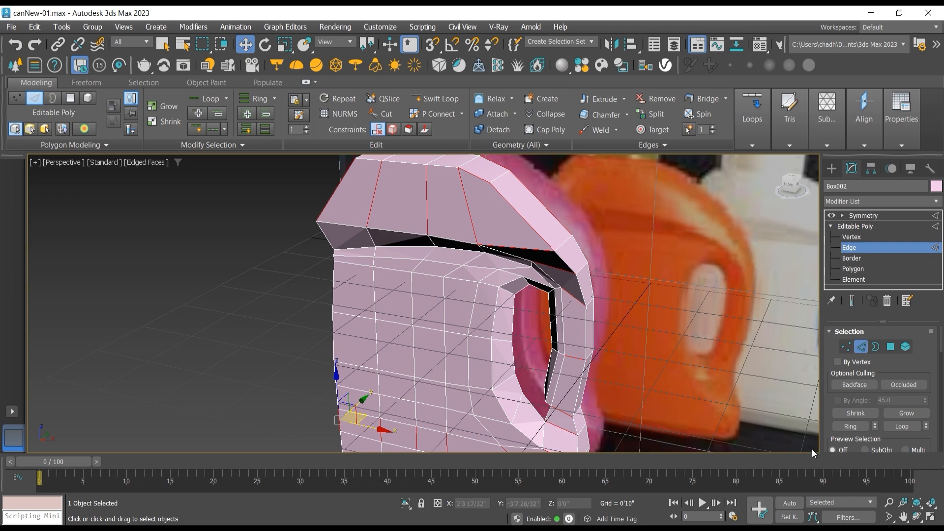
# Step: Connect the selected edge rings with a new edge loop across the shoulder, down the handle and around the can's base
pyautogui.click(913, 516)
pyautogui.moveTo(484, 346); pyautogui.dragTo(434, 315)
pyautogui.moveTo(443, 279); pyautogui.dragTo(434, 301)
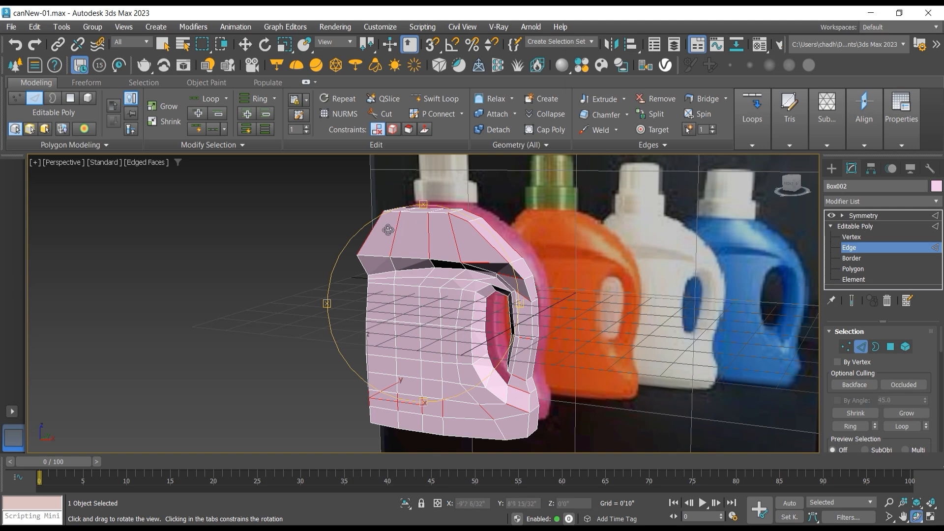
pyautogui.moveTo(922, 351); pyautogui.dragTo(908, 279)
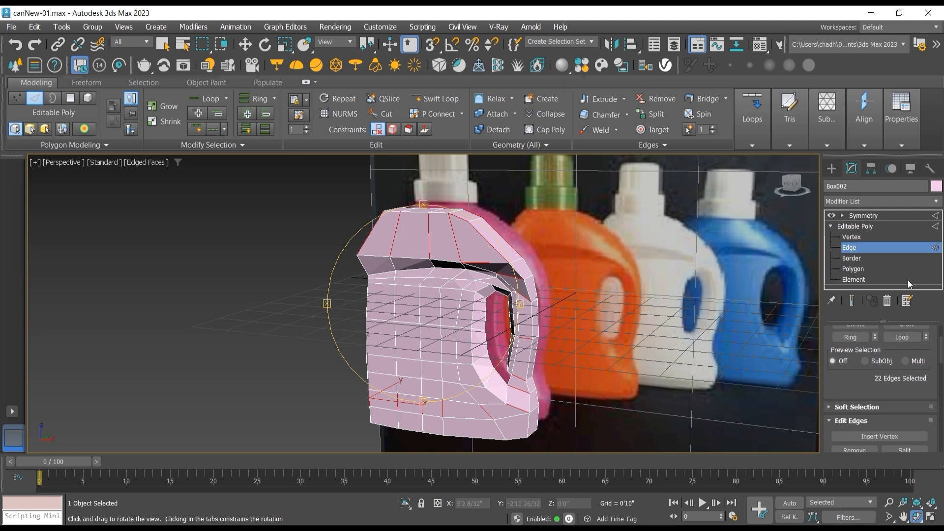
pyautogui.moveTo(913, 386); pyautogui.dragTo(911, 326)
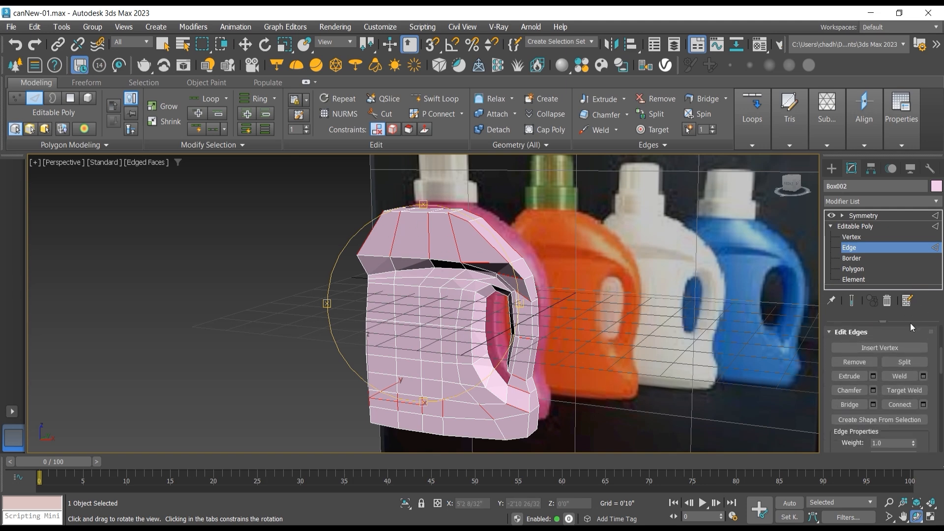
pyautogui.click(905, 405)
pyautogui.scroll(3, 482, 240)
pyautogui.click(245, 44)
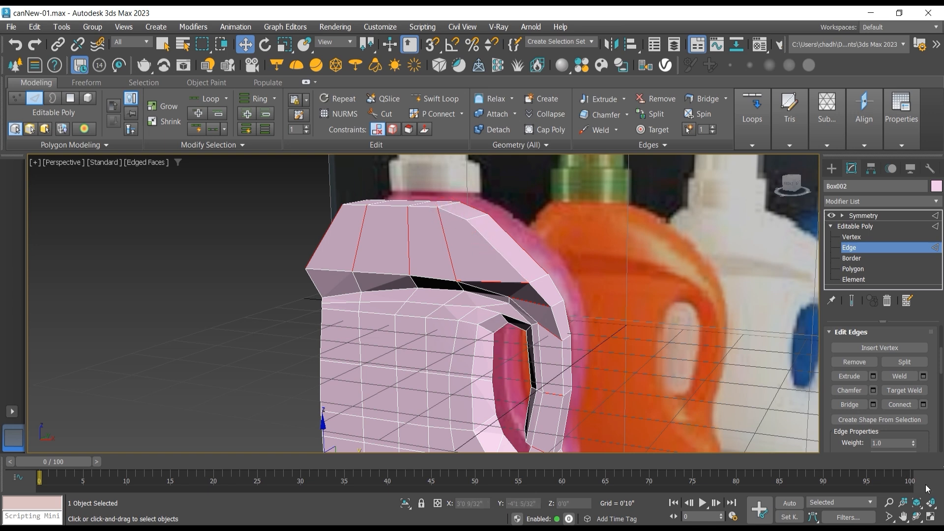
pyautogui.scroll(-3, 538, 370)
pyautogui.moveTo(499, 355); pyautogui.dragTo(503, 271, button='middle')
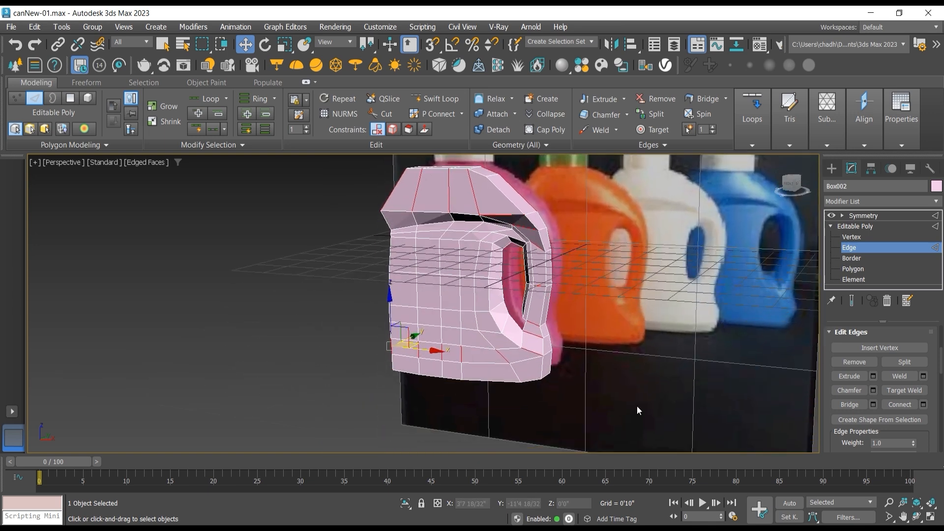
pyautogui.click(918, 516)
pyautogui.moveTo(504, 314); pyautogui.dragTo(775, 375)
pyautogui.click(911, 405)
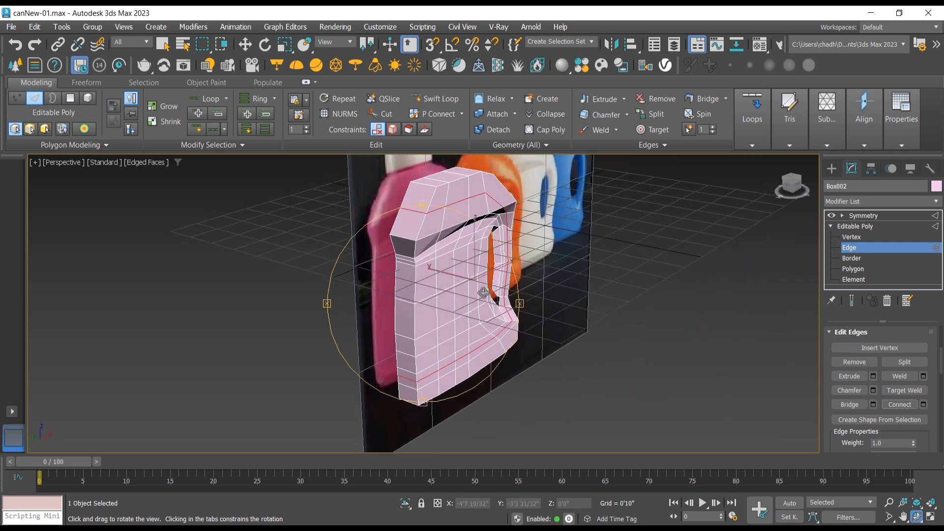
# Step: Move the two new-loop vertices in the recess above the handle opening forward along Y to about -1'5"
pyautogui.moveTo(483, 293); pyautogui.dragTo(390, 282)
pyautogui.scroll(4, 505, 225)
pyautogui.moveTo(491, 224)
pyautogui.mouseDown()
pyautogui.moveTo(471, 245)
pyautogui.moveTo(502, 221)
pyautogui.mouseUp()
pyautogui.click(856, 237)
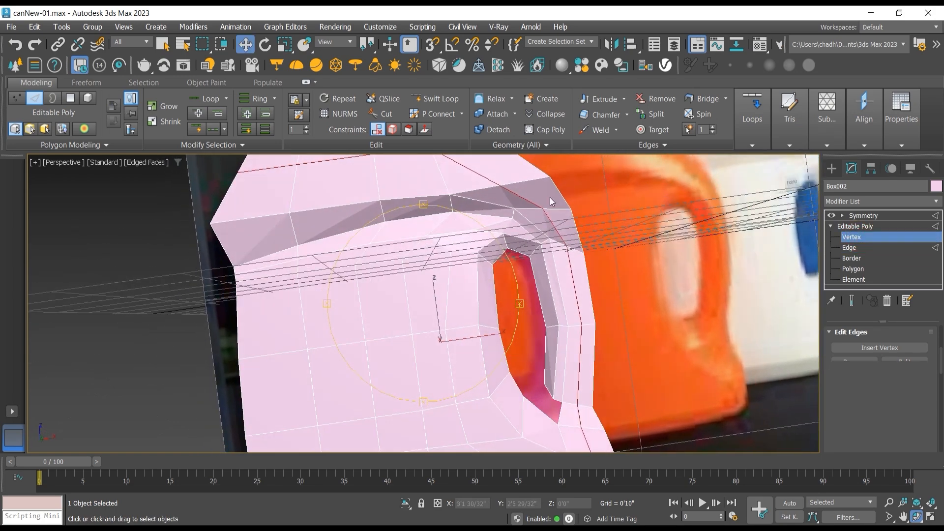
pyautogui.click(541, 210)
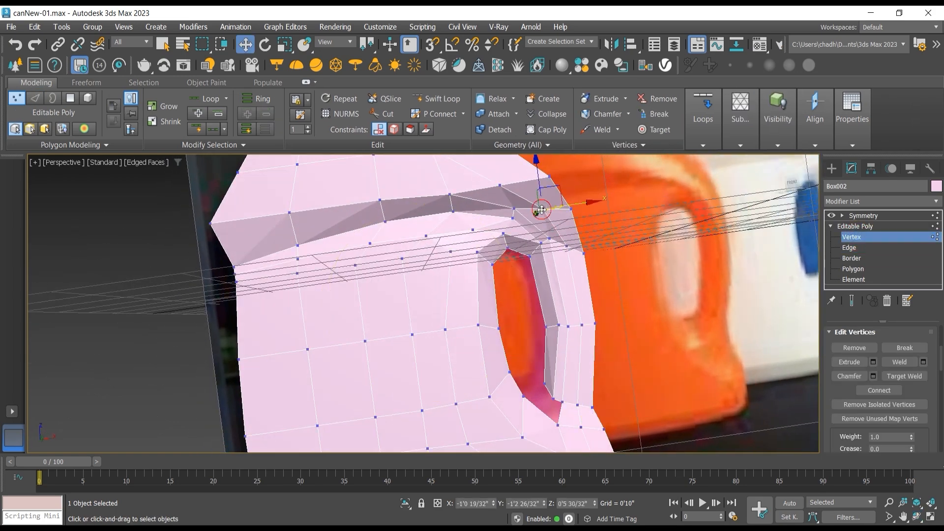
pyautogui.click(513, 211)
pyautogui.click(917, 516)
pyautogui.moveTo(521, 295); pyautogui.dragTo(457, 321)
pyautogui.click(244, 44)
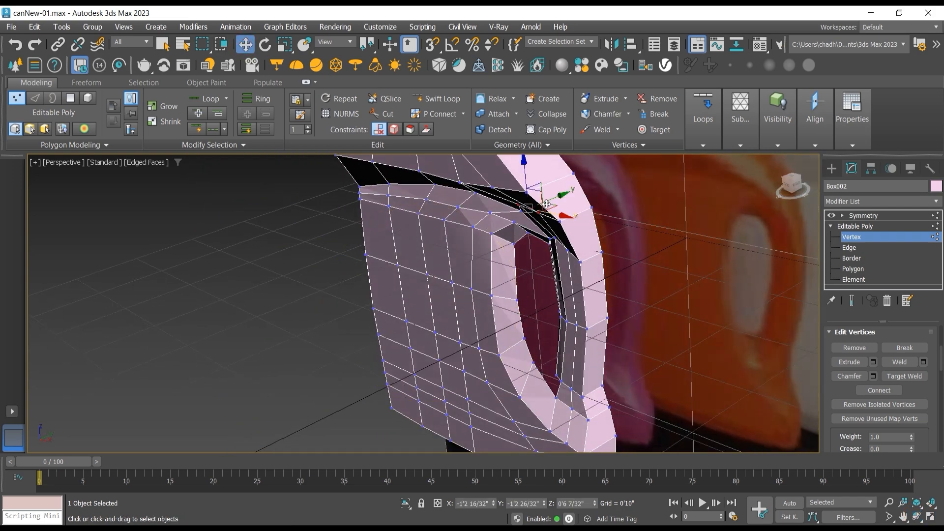
pyautogui.moveTo(553, 199); pyautogui.dragTo(531, 209)
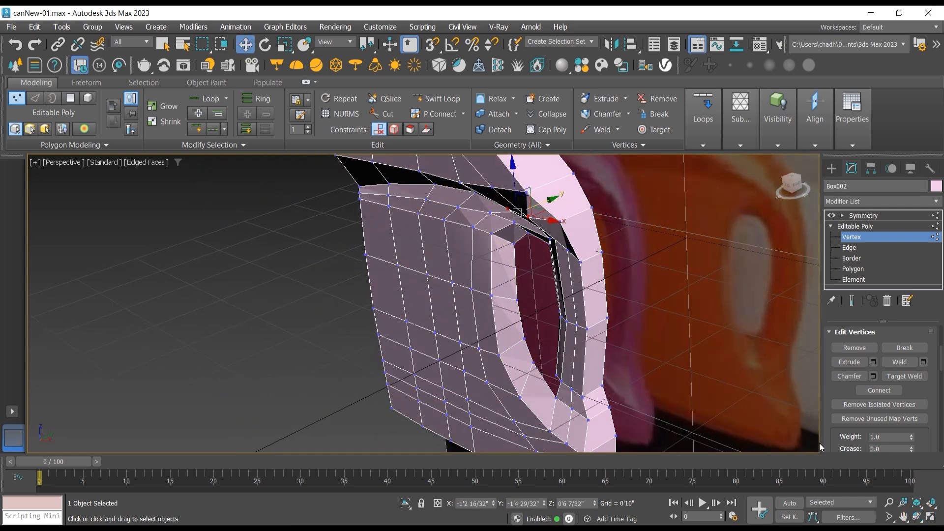
# Step: Pull the two vertices at the handle's upper outer corner forward along Y to about -1'2"
pyautogui.click(916, 516)
pyautogui.moveTo(716, 394); pyautogui.dragTo(492, 208)
pyautogui.click(245, 44)
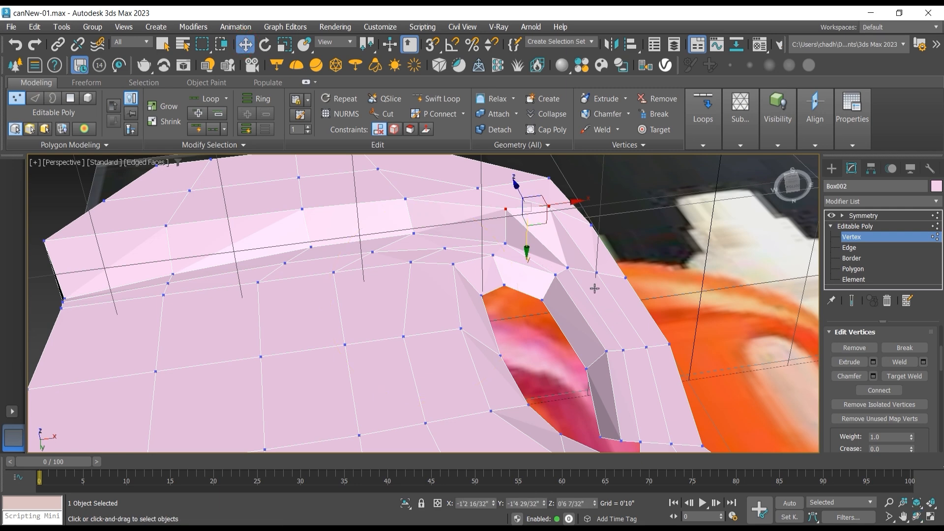
pyautogui.click(569, 270)
pyautogui.keyDown('ctrl'); pyautogui.click(599, 275); pyautogui.keyUp('ctrl')
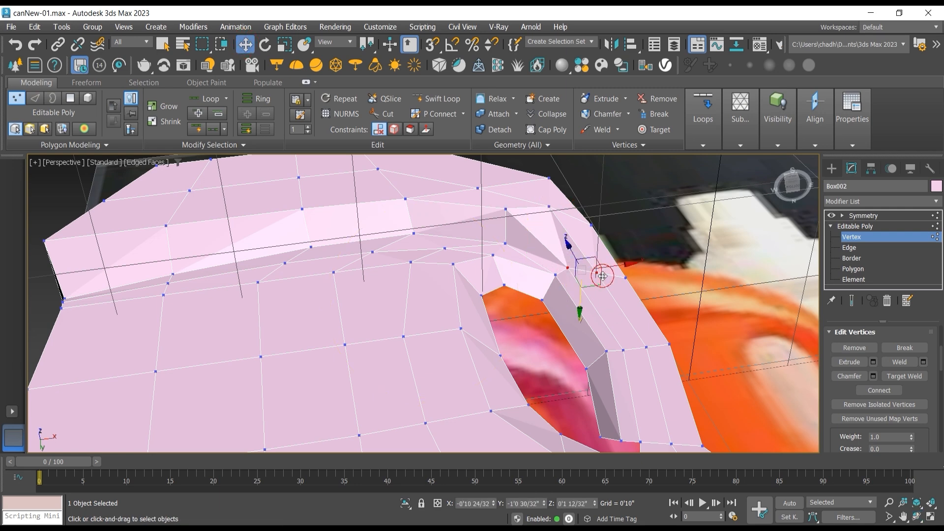
pyautogui.moveTo(577, 305); pyautogui.dragTo(579, 297)
pyautogui.moveTo(579, 291); pyautogui.dragTo(579, 296)
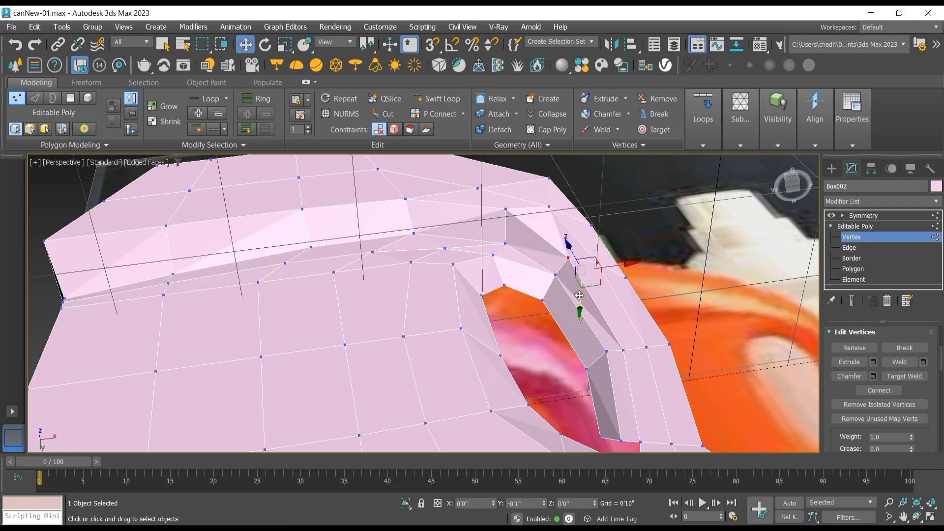
# Step: Pull the two middle vertices on the handle's front face forward along the Y axis
pyautogui.click(626, 350)
pyautogui.keyDown('ctrl'); pyautogui.click(647, 351); pyautogui.keyUp('ctrl')
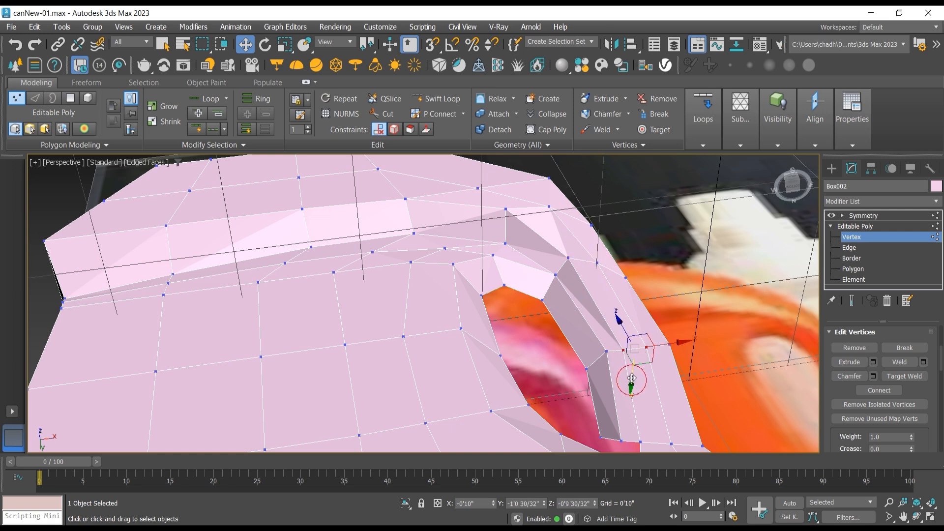
pyautogui.moveTo(632, 381); pyautogui.dragTo(633, 374)
pyautogui.click(917, 516)
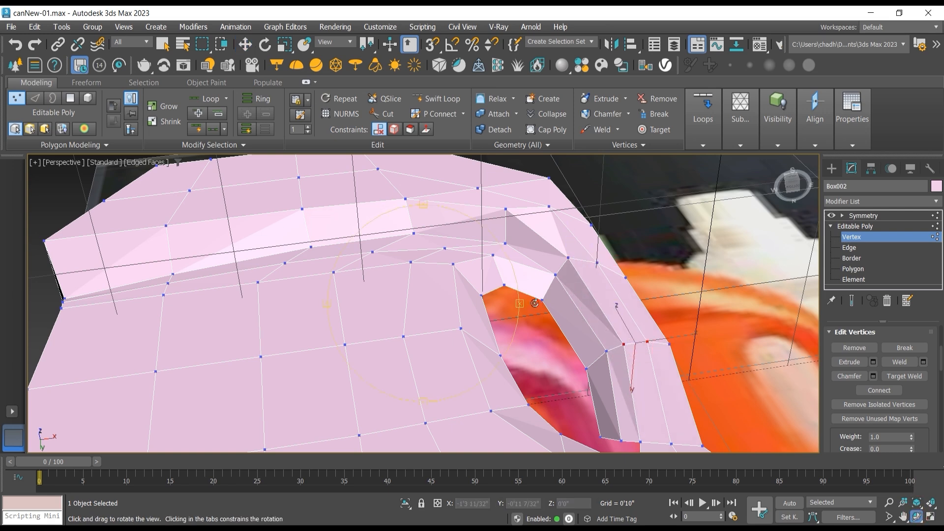
pyautogui.moveTo(511, 295); pyautogui.dragTo(515, 324)
pyautogui.scroll(-3, 526, 319)
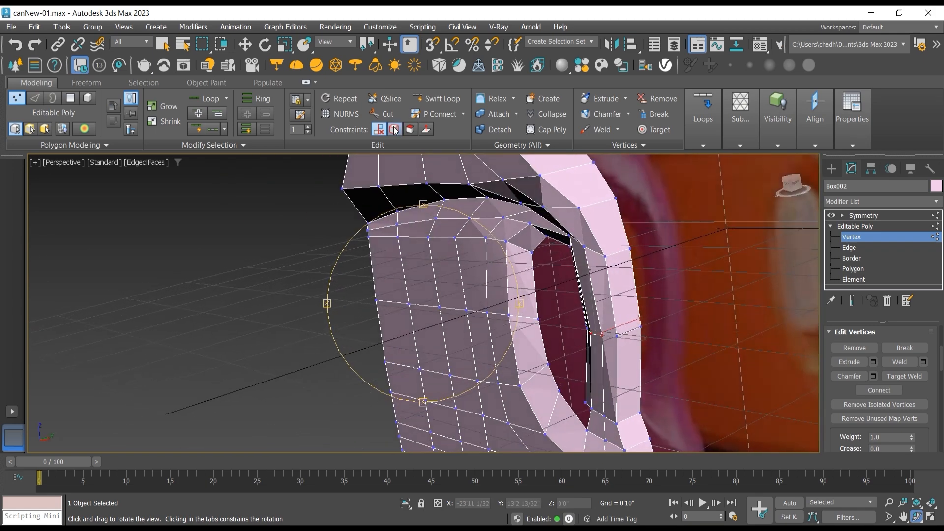
pyautogui.click(245, 44)
pyautogui.moveTo(622, 327); pyautogui.dragTo(617, 329)
# Step: Pull the two vertices near the handle's lower end forward along Y to about -1'2"
pyautogui.click(591, 409)
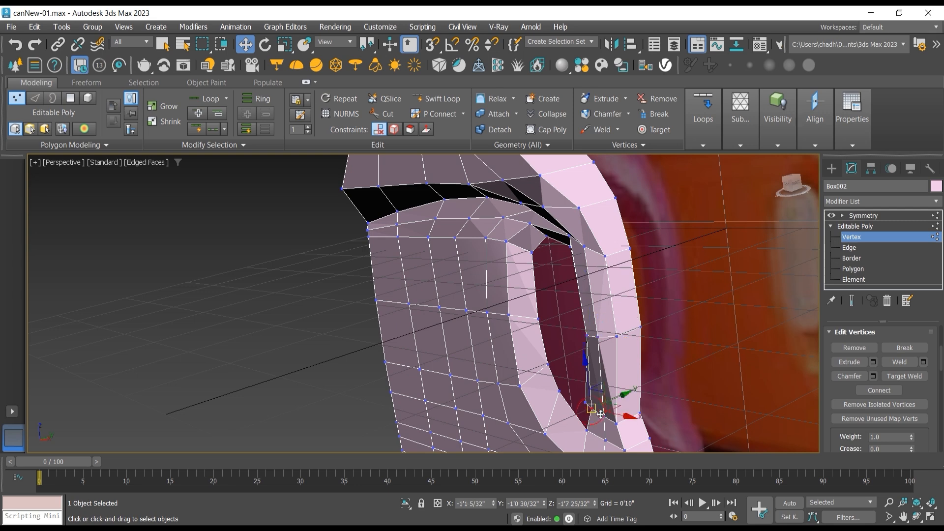
pyautogui.keyDown('ctrl'); pyautogui.click(604, 416); pyautogui.keyUp('ctrl')
pyautogui.moveTo(619, 403); pyautogui.dragTo(613, 405)
pyautogui.scroll(-3, 586, 401)
pyautogui.moveTo(586, 402); pyautogui.dragTo(563, 371, button='middle')
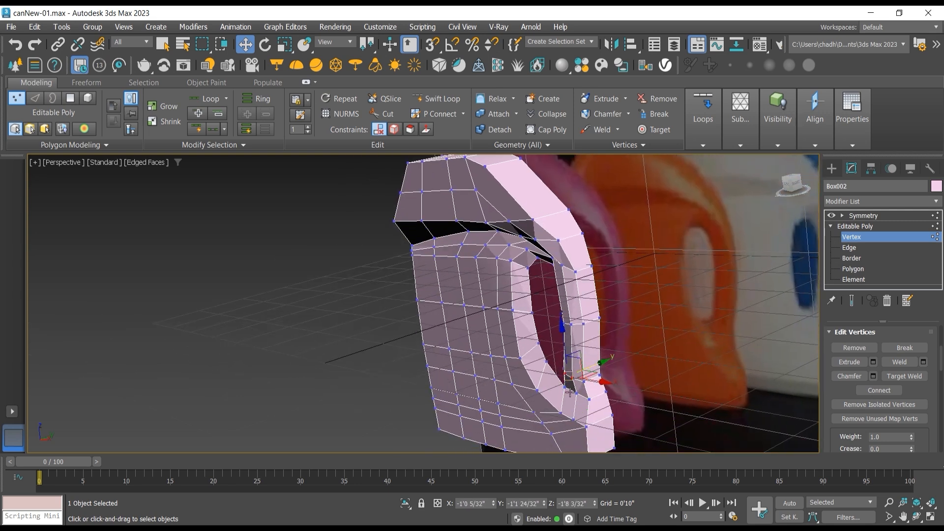
# Step: Pull the two vertices at the handle opening's bottom corner slightly forward along Y to about -1'2"
pyautogui.scroll(3, 565, 378)
pyautogui.click(561, 384)
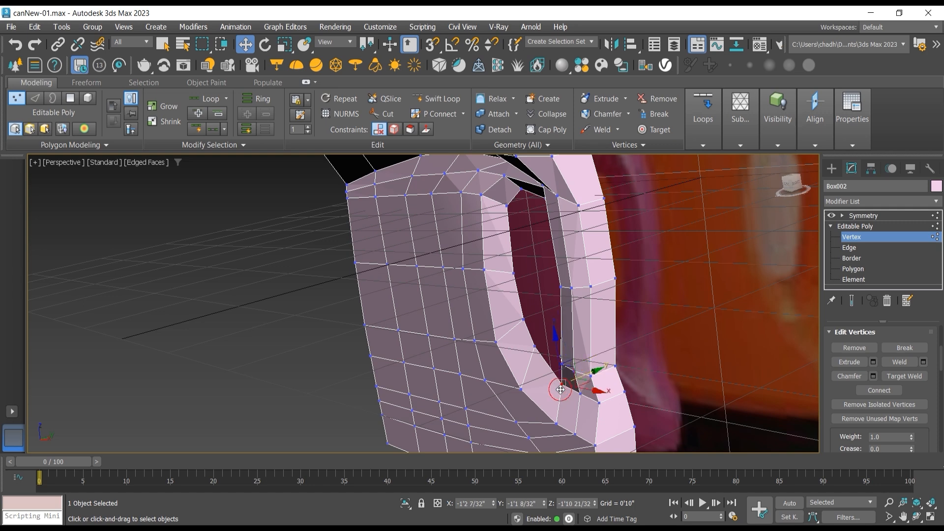
pyautogui.keyDown('ctrl'); pyautogui.click(580, 393); pyautogui.keyUp('ctrl')
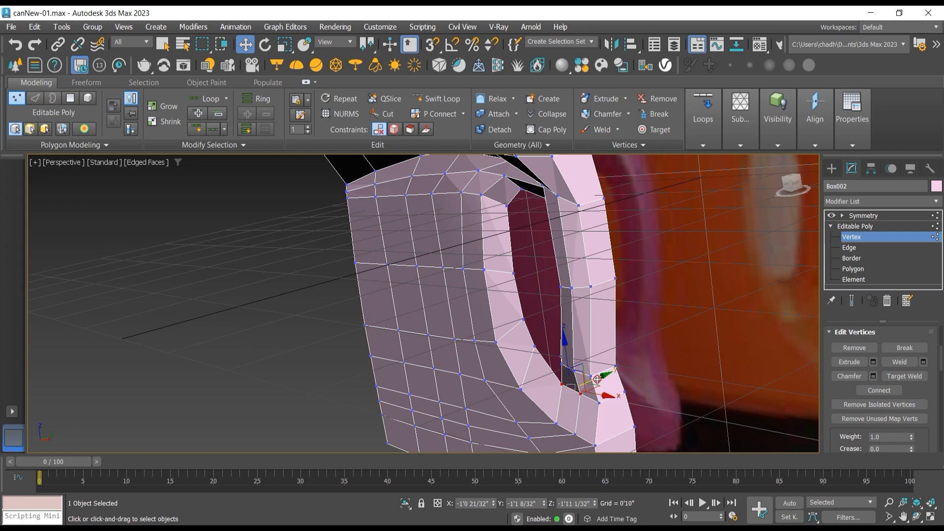
pyautogui.moveTo(593, 386); pyautogui.dragTo(594, 380)
# Step: In the front view, move the shoulder vertex above the handle up and outward to about Z 0'10", and return to edge editing
pyautogui.hotkey('ctrl', 'r')
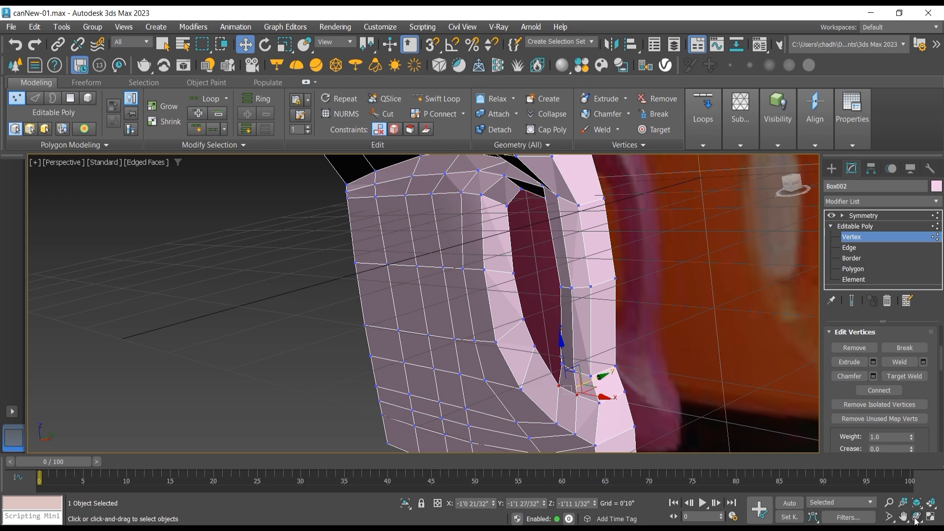
pyautogui.moveTo(544, 281); pyautogui.dragTo(494, 287)
pyautogui.press('f')
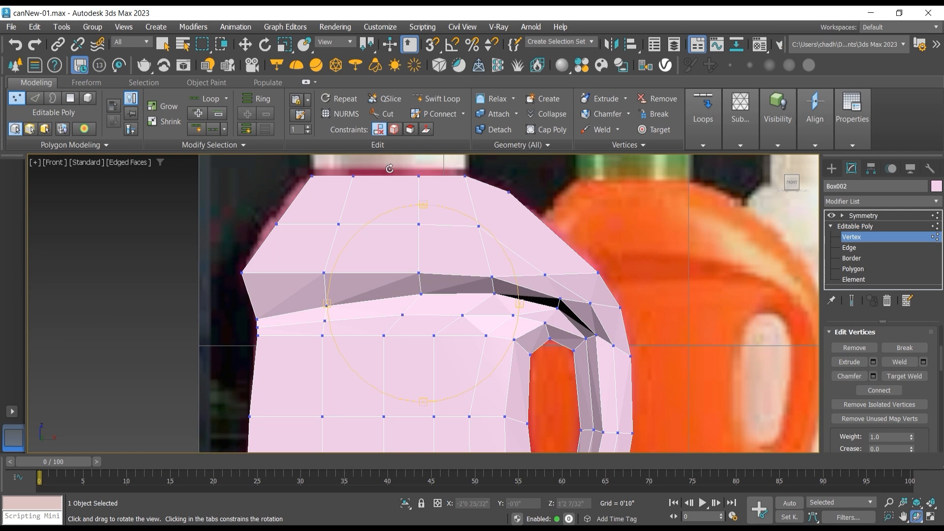
pyautogui.click(245, 44)
pyautogui.click(544, 274)
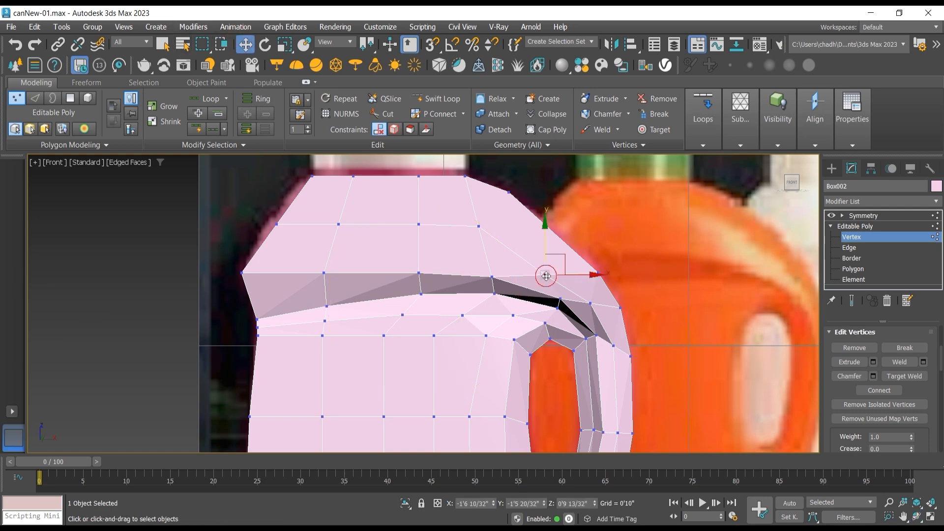
pyautogui.moveTo(560, 256); pyautogui.dragTo(566, 248)
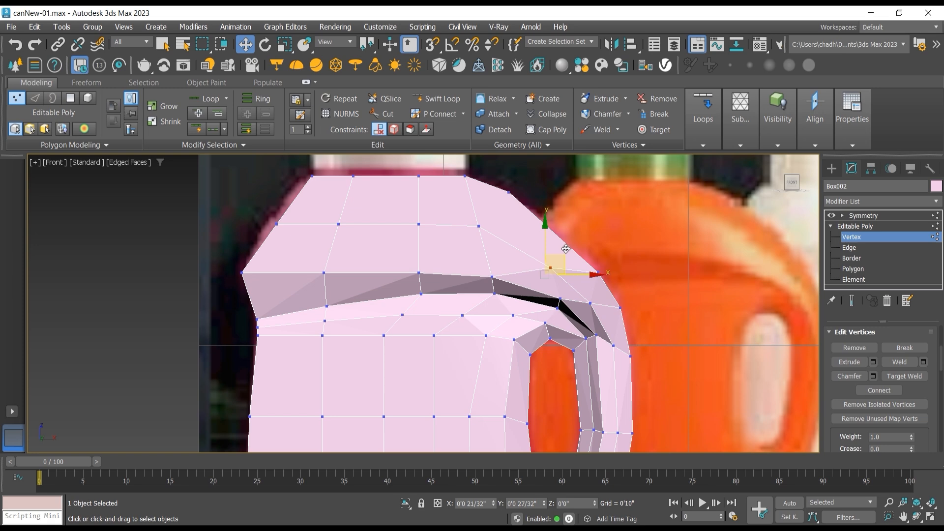
pyautogui.moveTo(566, 249); pyautogui.dragTo(566, 248)
pyautogui.click(867, 247)
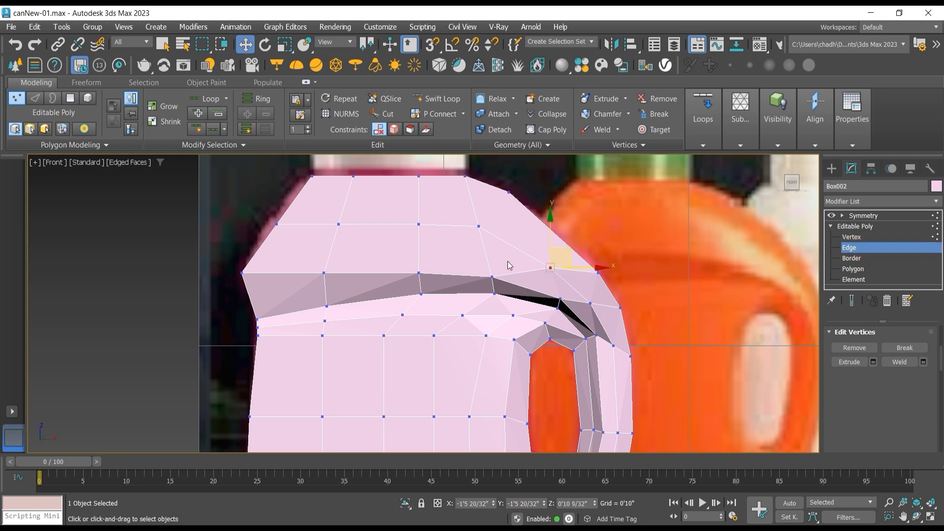
# Step: Remove the two edges that run from the end of the shoulder ridge to the outer silhouette above the handle, including their vertices
pyautogui.doubleClick(474, 279)
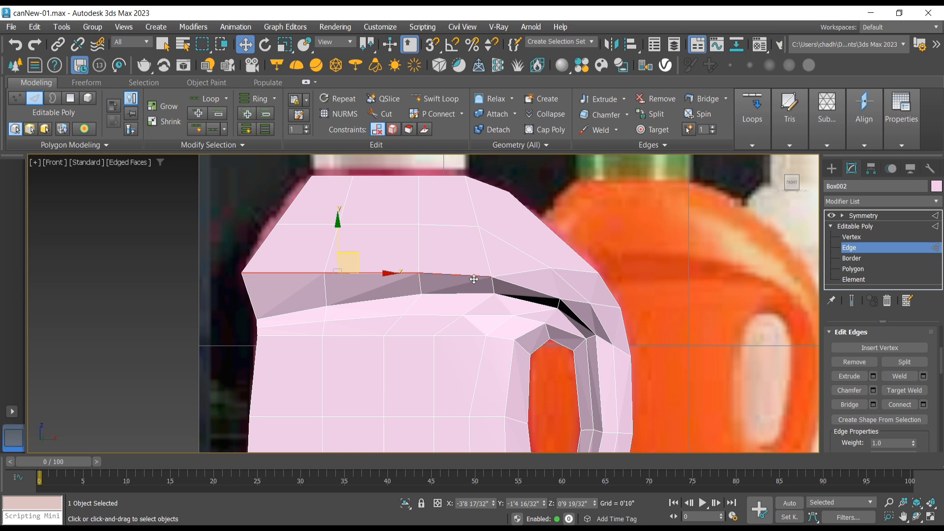
pyautogui.click(512, 270)
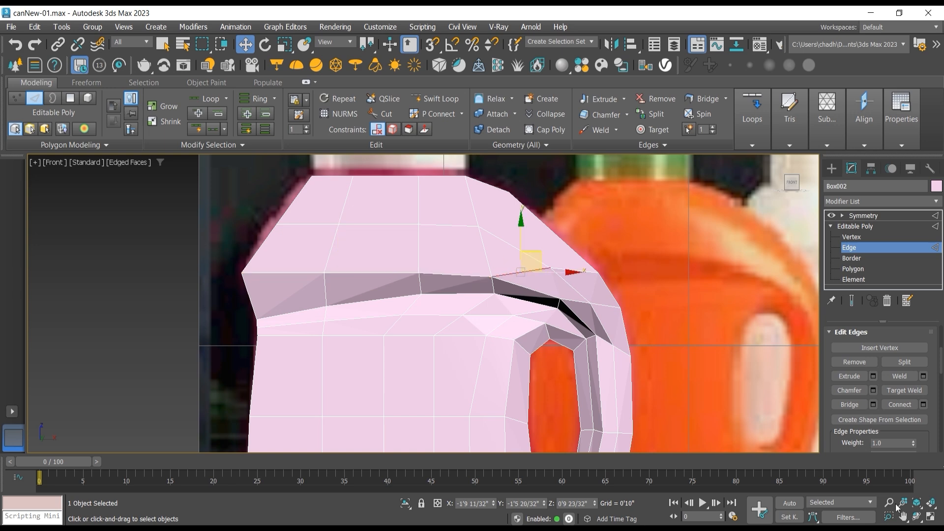
pyautogui.click(915, 517)
pyautogui.moveTo(486, 295); pyautogui.dragTo(462, 299)
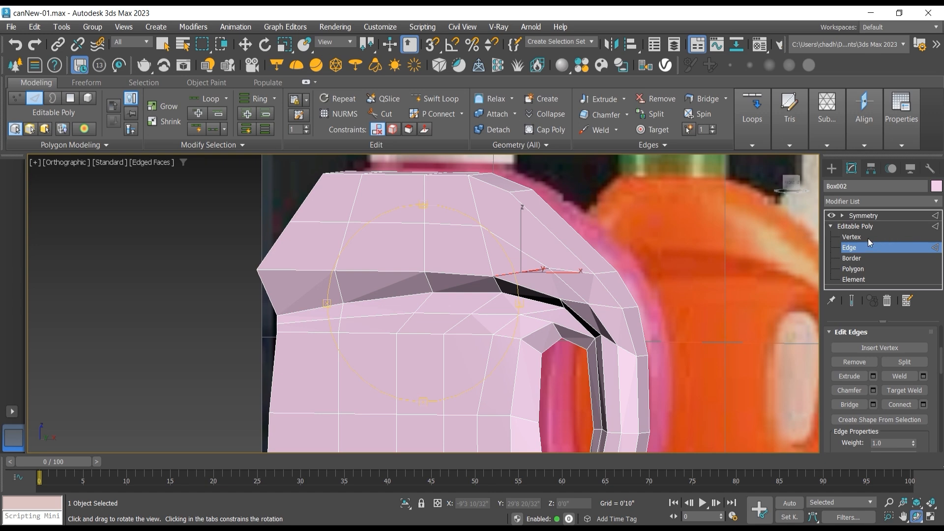
pyautogui.click(245, 44)
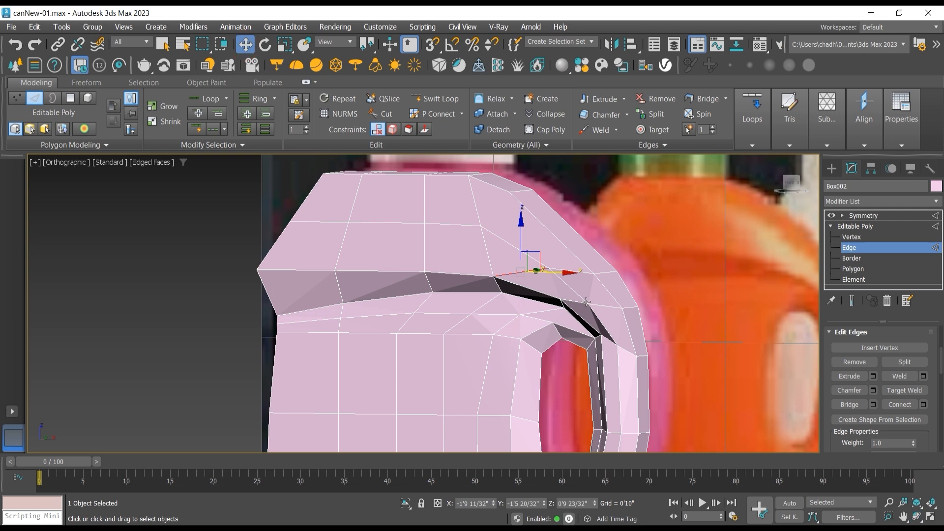
pyautogui.click(587, 276)
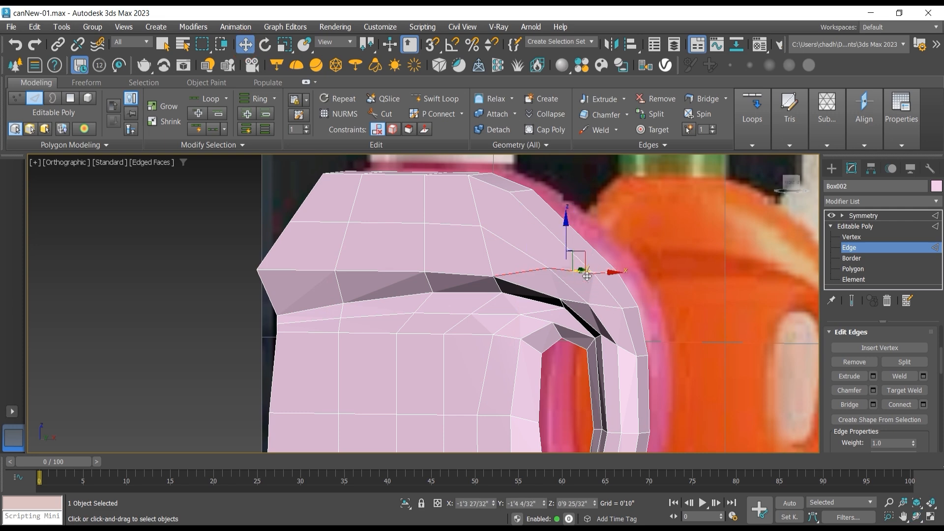
pyautogui.rightClick(587, 276)
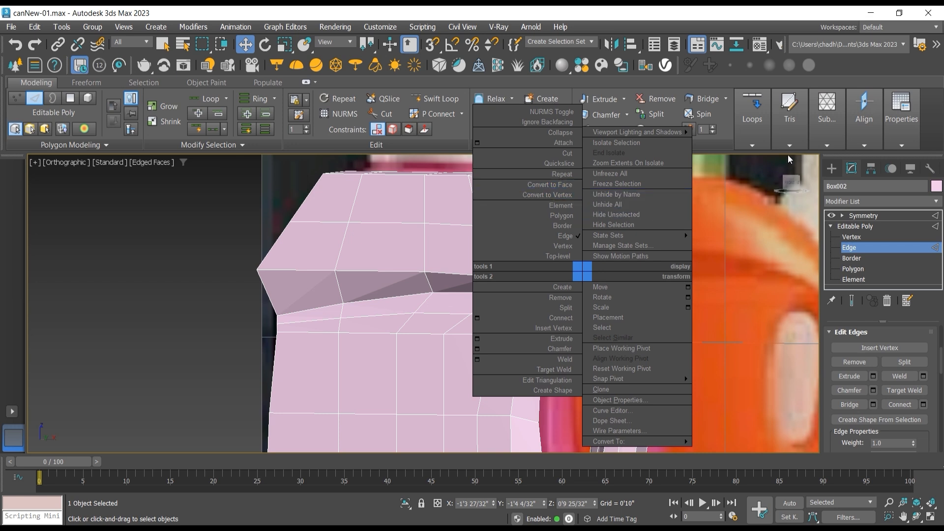
pyautogui.click(939, 121)
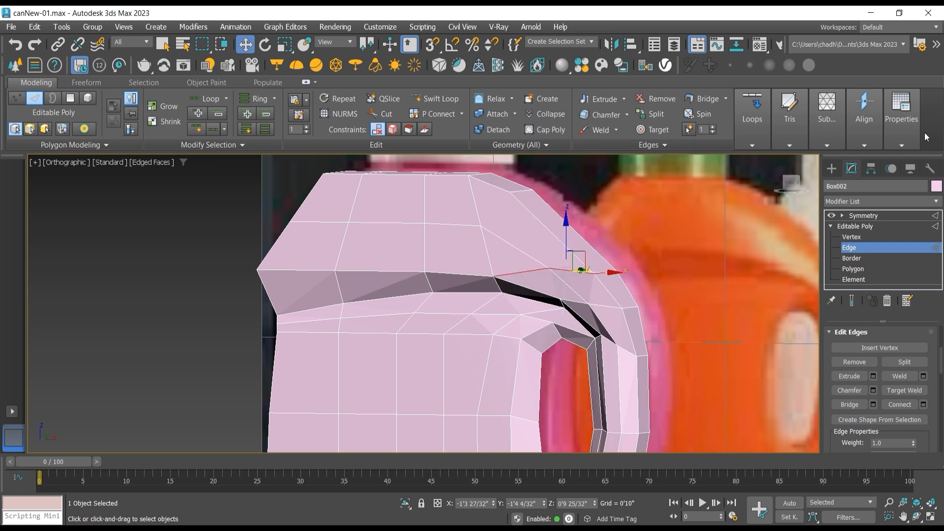
pyautogui.hotkey('ctrl', 'BackSpace')
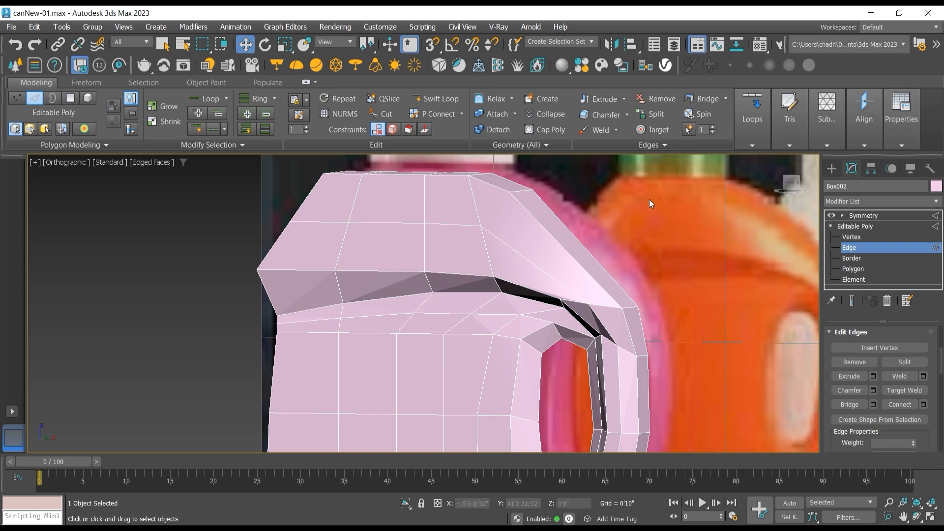
# Step: Connect the ring of horizontal edges beside the handle opening to add an edge loop running from the shoulder to the base
pyautogui.click(918, 516)
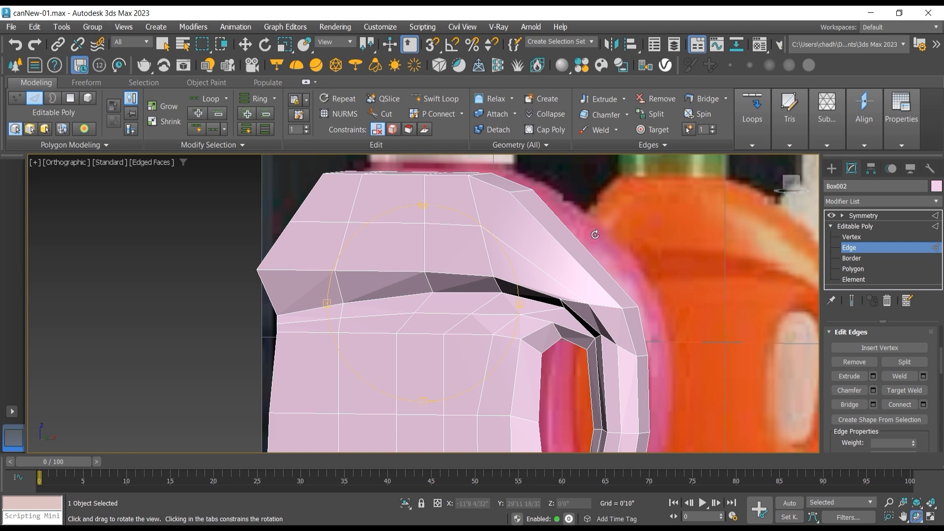
pyautogui.moveTo(596, 238); pyautogui.dragTo(610, 210)
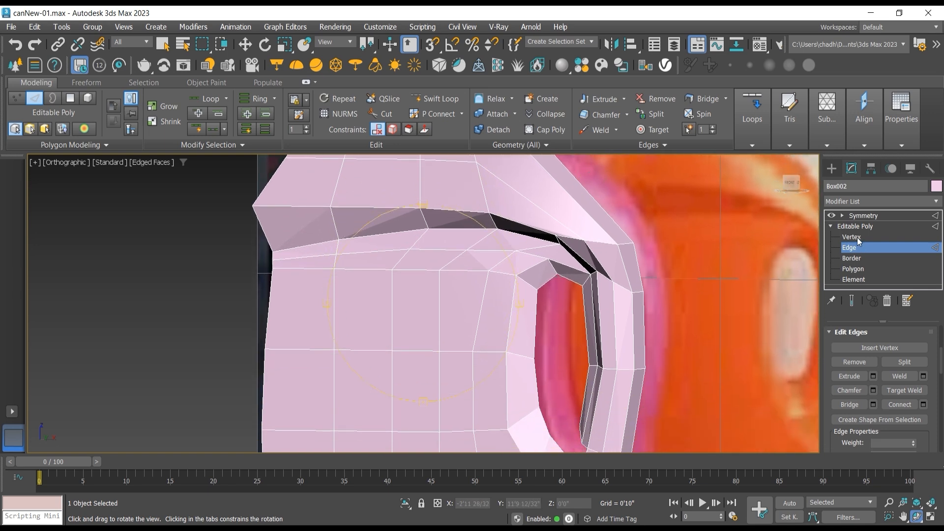
pyautogui.click(245, 45)
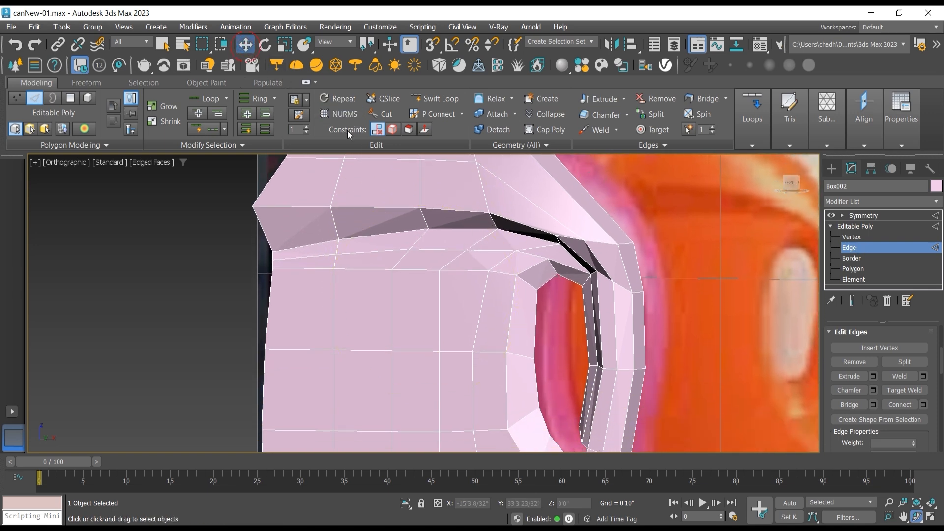
pyautogui.click(471, 272)
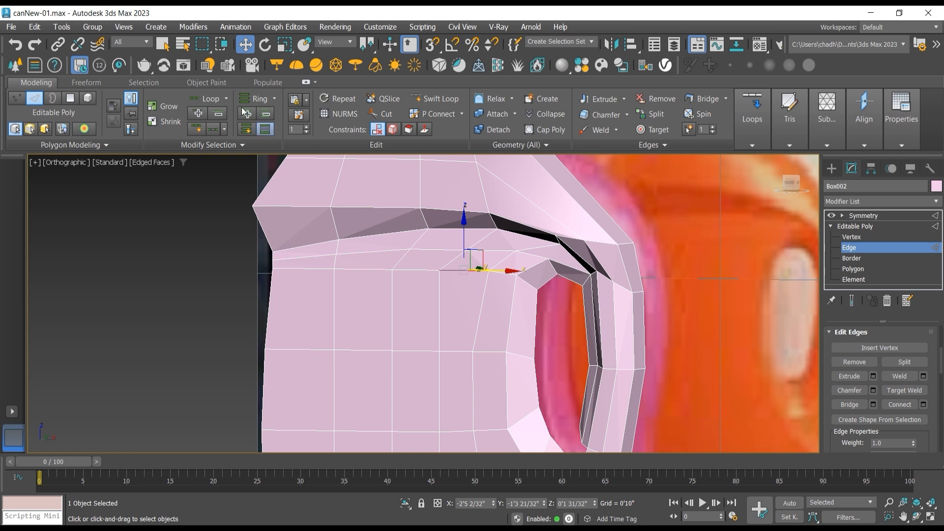
pyautogui.click(253, 99)
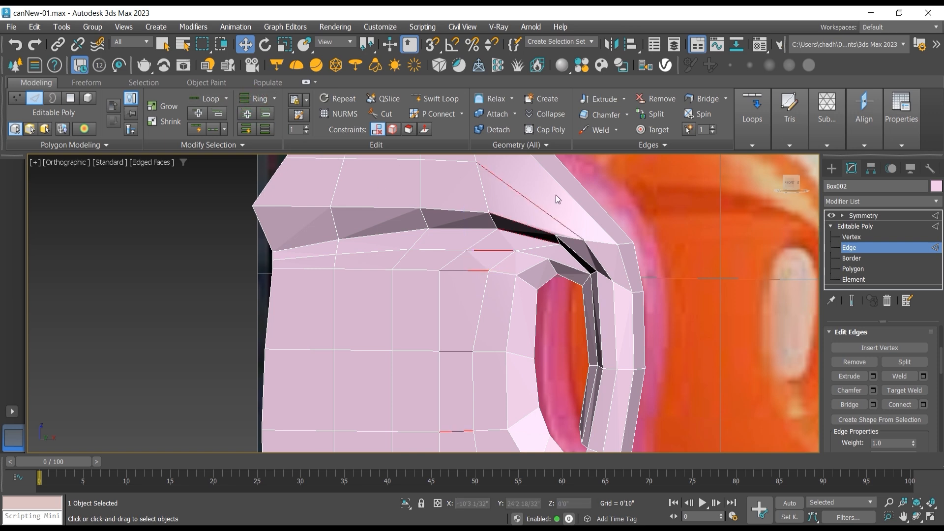
pyautogui.scroll(-4, 566, 189)
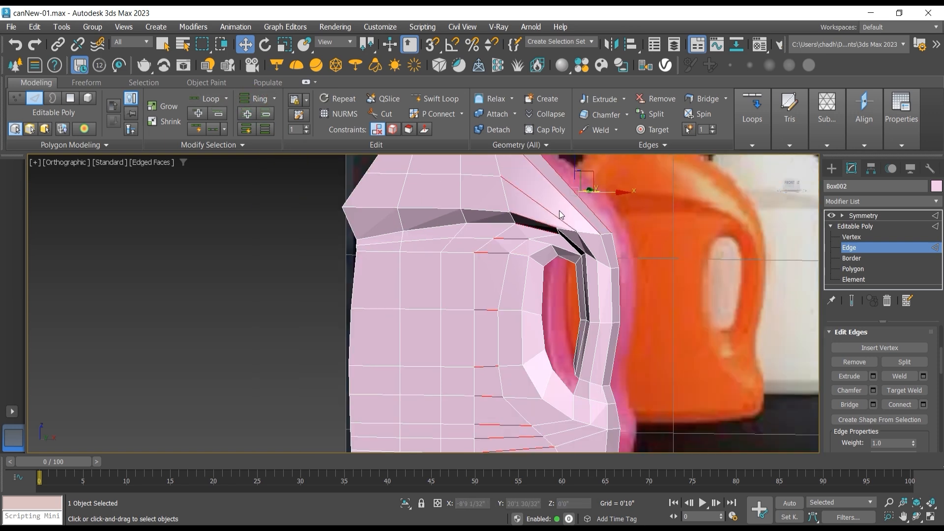
pyautogui.scroll(3, 544, 224)
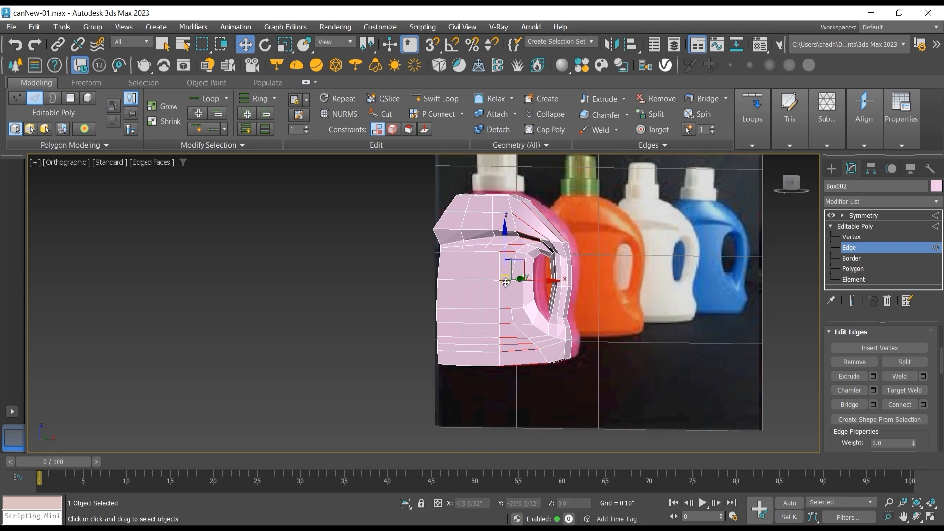
pyautogui.click(908, 405)
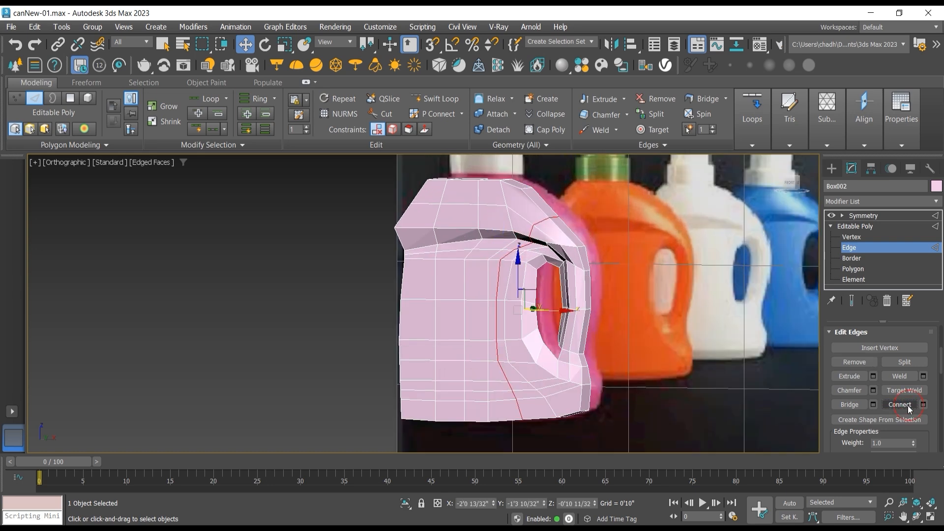
# Step: In the front view, move the new loop's two upper shoulder vertices up and outward, the inner one to about Z 0'11 24/32"
pyautogui.press('f')
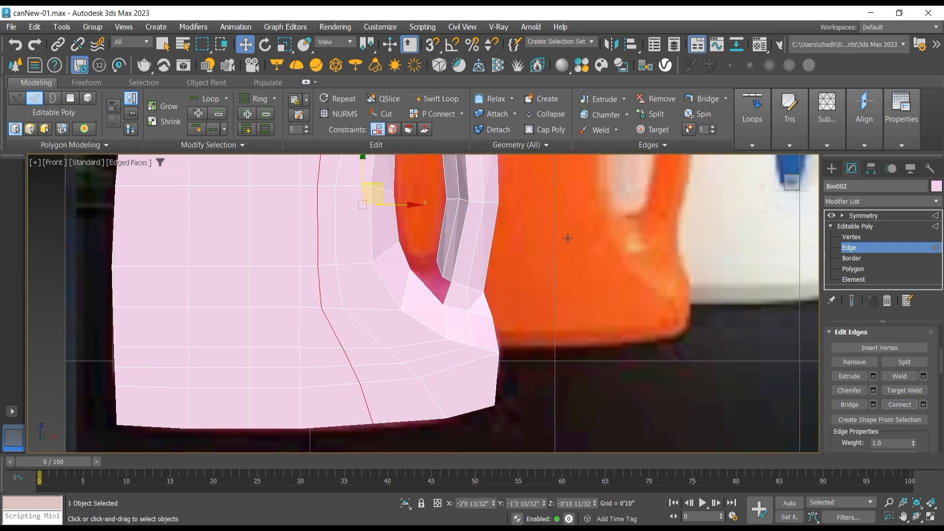
pyautogui.moveTo(540, 229); pyautogui.dragTo(591, 365, button='middle')
pyautogui.scroll(-2, 578, 335)
pyautogui.scroll(-2, 579, 301)
pyautogui.scroll(5, 506, 243)
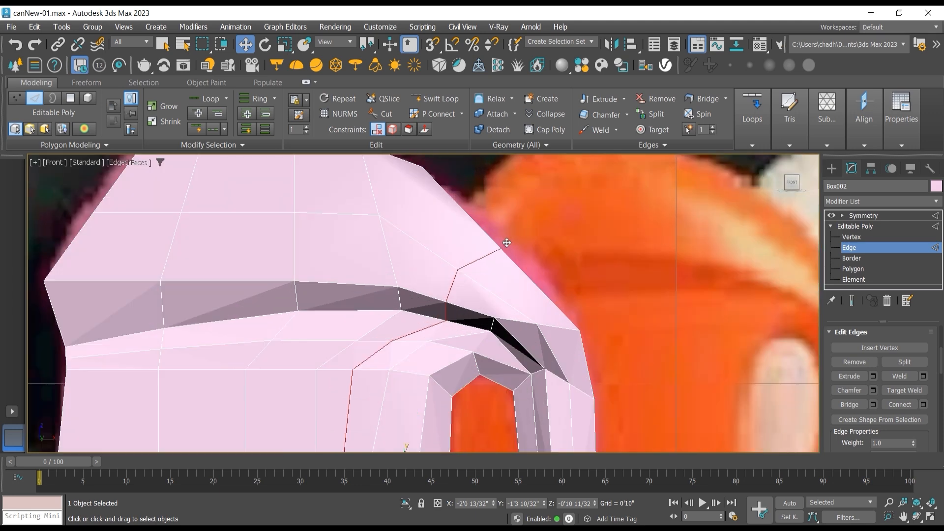
pyautogui.click(858, 236)
pyautogui.click(501, 249)
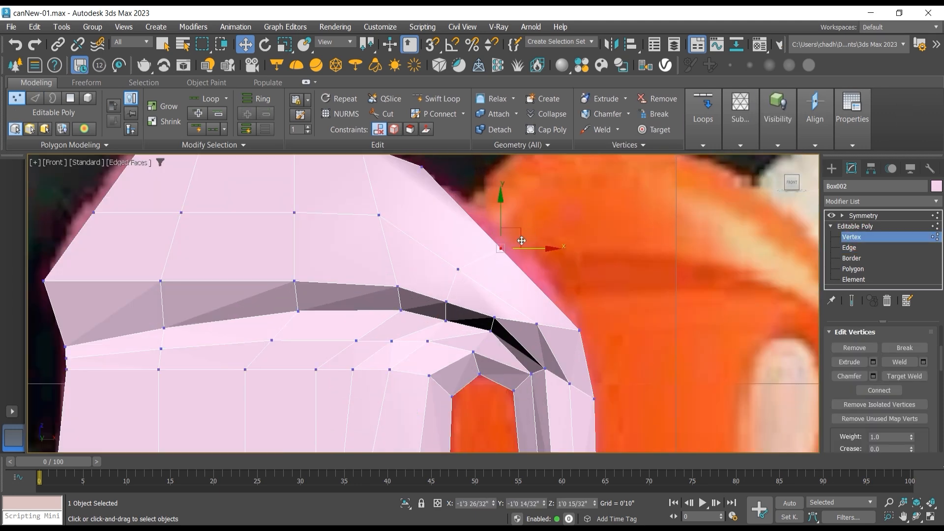
pyautogui.moveTo(521, 230); pyautogui.dragTo(539, 213)
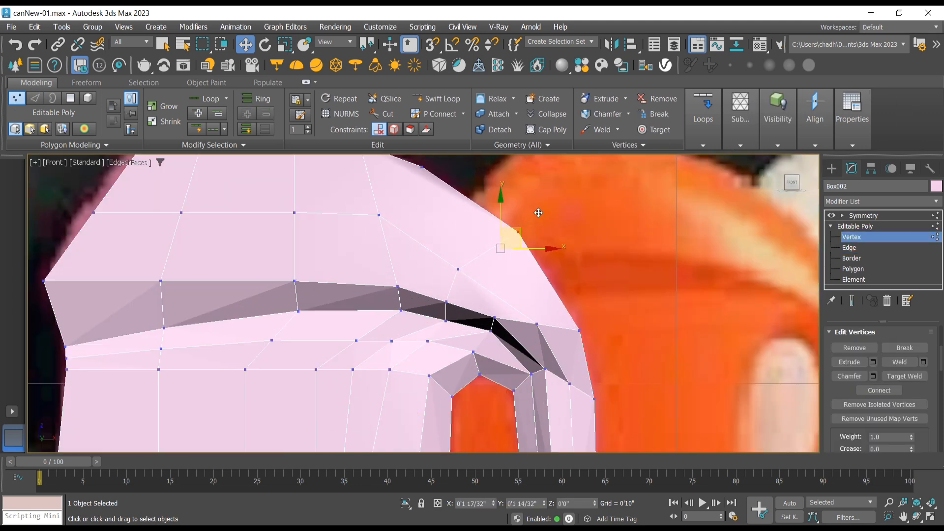
pyautogui.moveTo(470, 245)
pyautogui.mouseDown()
pyautogui.moveTo(443, 291)
pyautogui.moveTo(485, 237)
pyautogui.mouseUp()
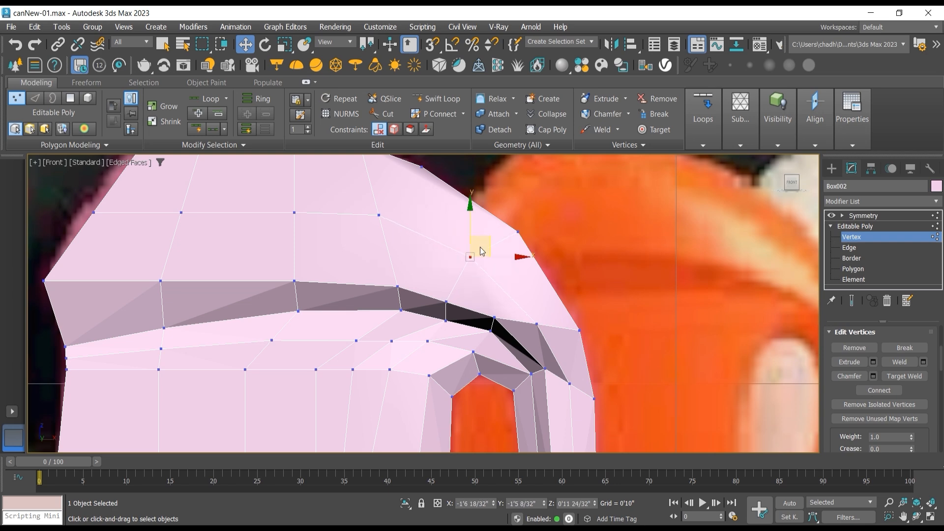
# Step: Move the middle vertex on the shoulder's outer edge opposite the handle outward to about X -4'5 20/32", Z 1'3 20/32"
pyautogui.scroll(-5, 481, 246)
pyautogui.moveTo(464, 242); pyautogui.dragTo(464, 276, button='middle')
pyautogui.moveTo(287, 241); pyautogui.dragTo(295, 230)
pyautogui.moveTo(447, 272); pyautogui.dragTo(452, 218, button='middle')
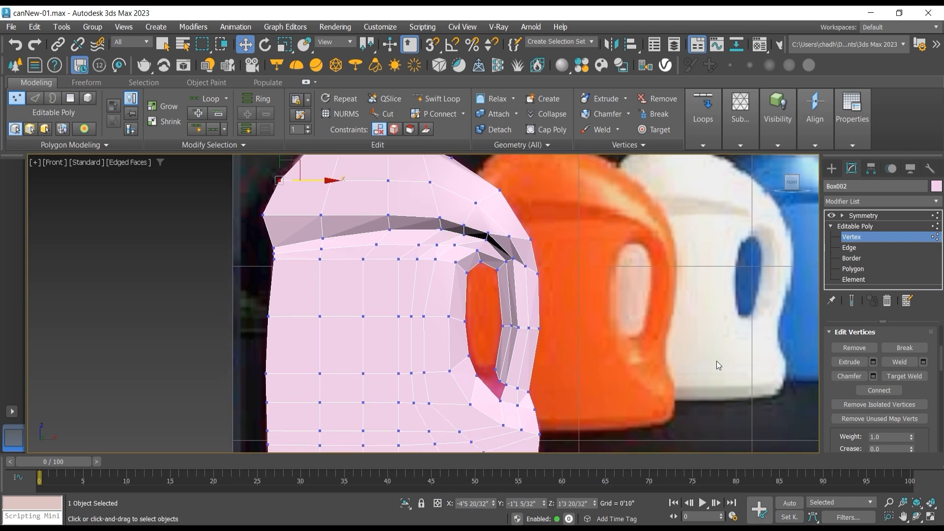
# Step: Examine the mesh around the lower corner of the handle opening from an angle
pyautogui.click(917, 516)
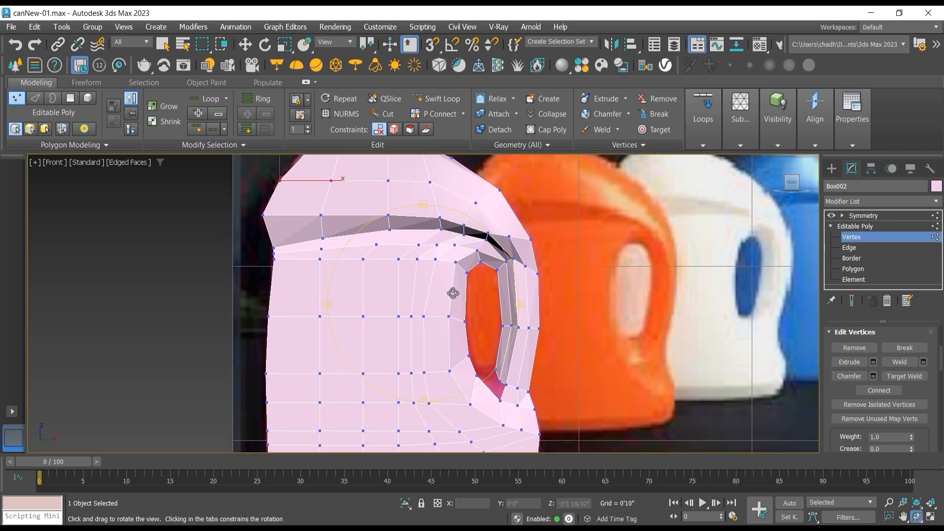
pyautogui.moveTo(453, 294); pyautogui.dragTo(487, 234)
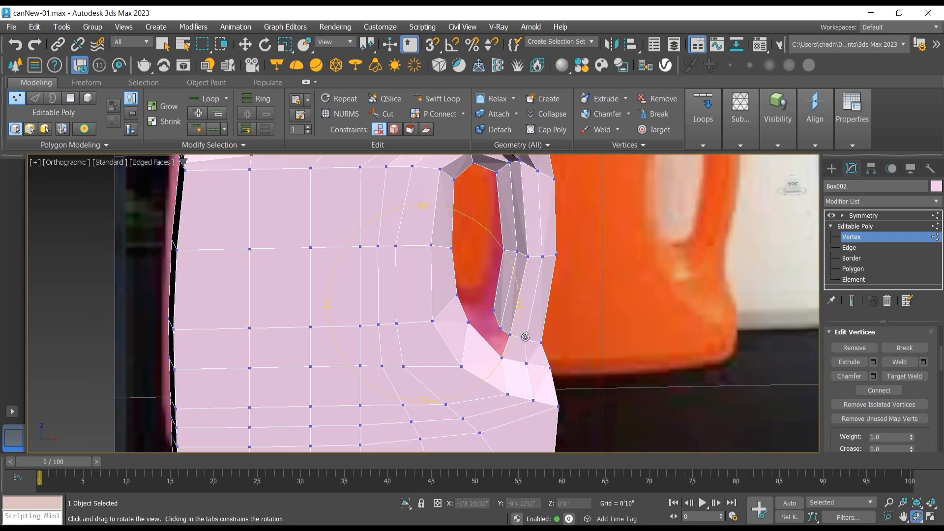
pyautogui.scroll(2, 511, 337)
pyautogui.moveTo(497, 338); pyautogui.dragTo(489, 308, button='middle')
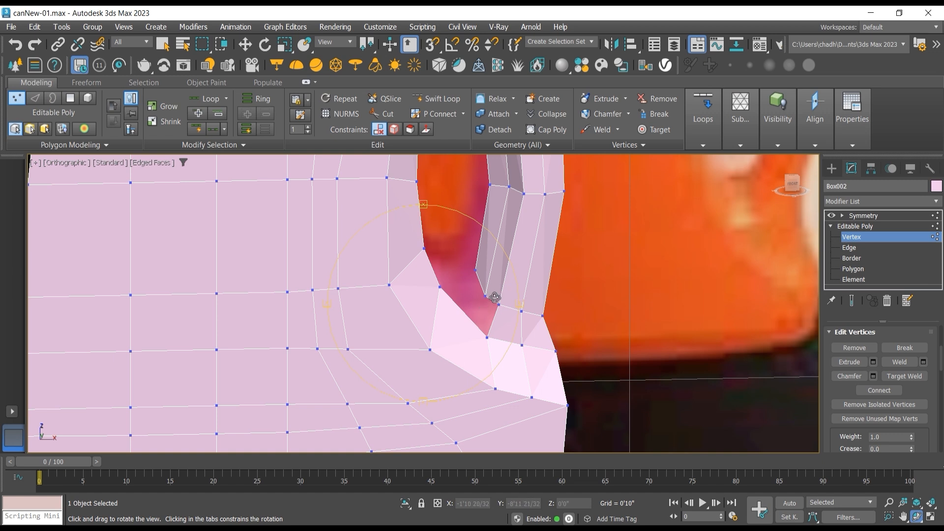
# Step: Connect the ring of edges running along the body beneath the handle opening to add an edge loop ending at the opening's lower corner
pyautogui.click(849, 248)
pyautogui.press('w')
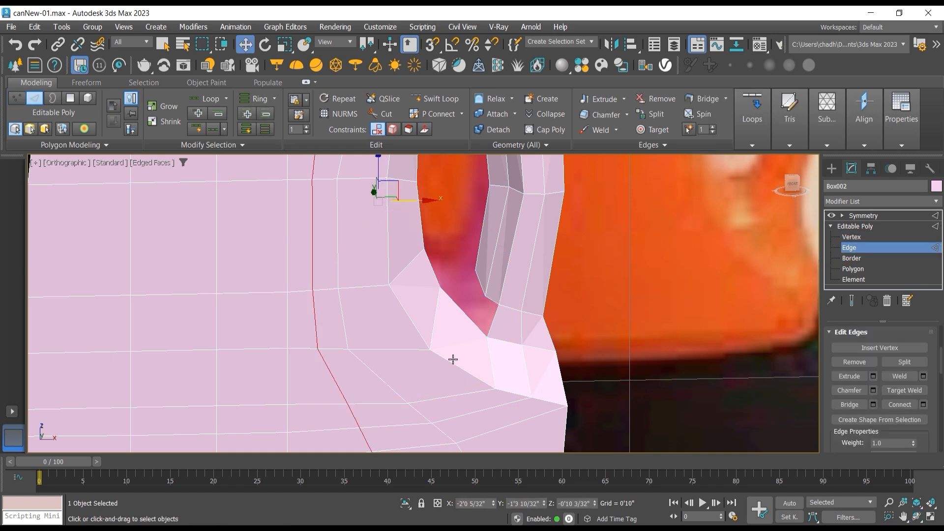
pyautogui.click(447, 363)
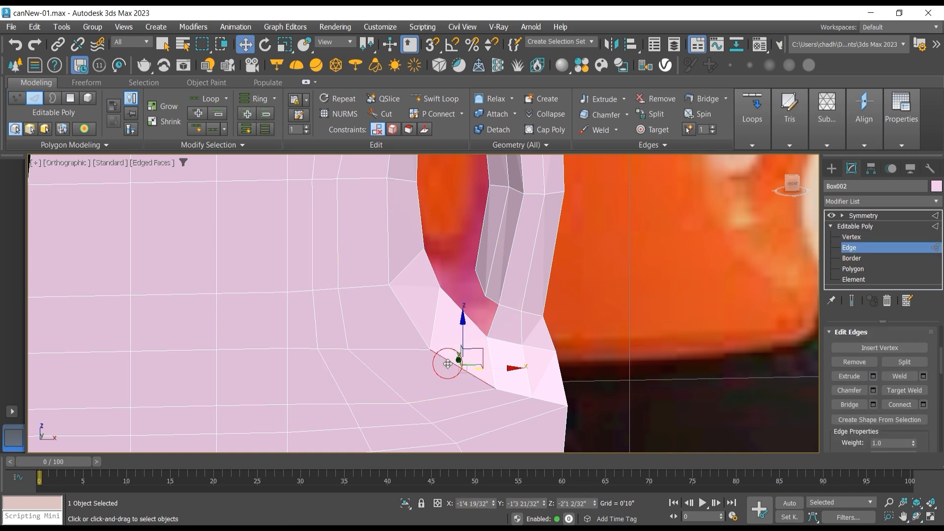
pyautogui.click(256, 99)
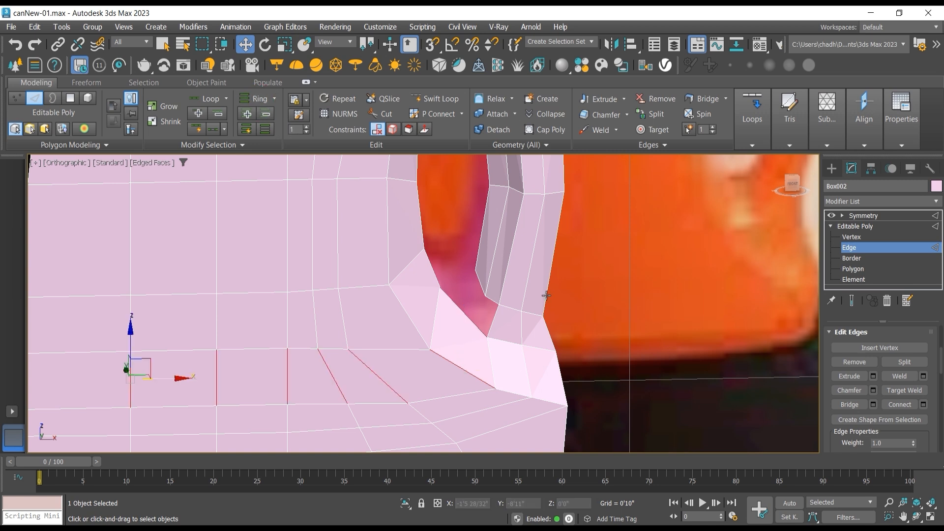
pyautogui.click(908, 405)
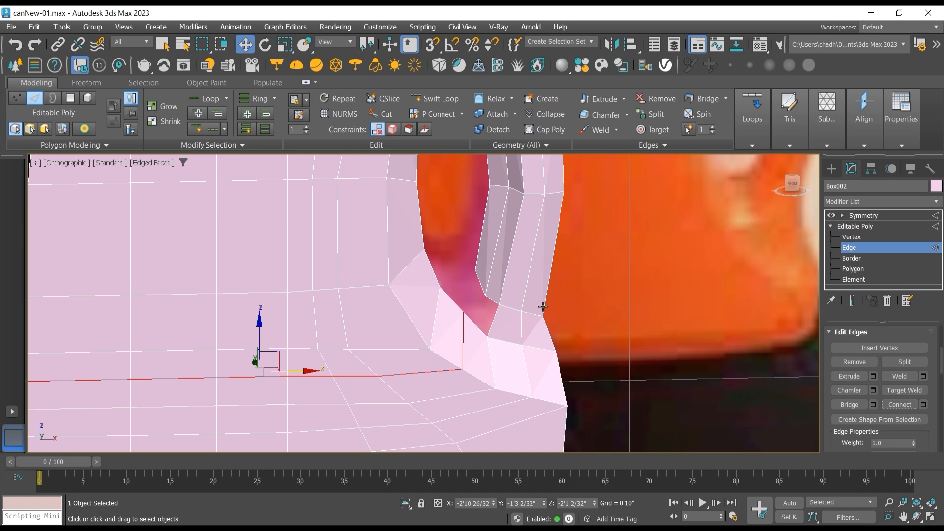
# Step: Bridge the open edges at the bottom of the handle opening to close the gap between body and handle
pyautogui.click(492, 302)
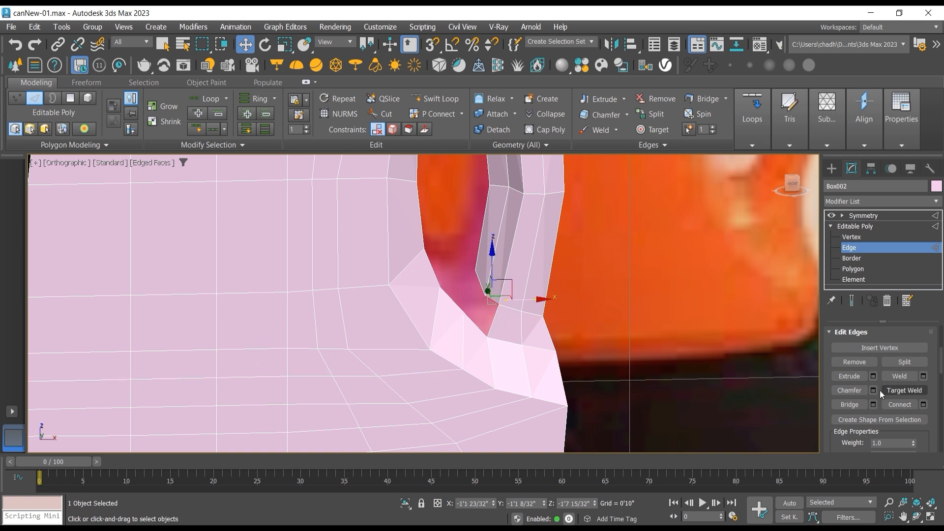
pyautogui.click(854, 403)
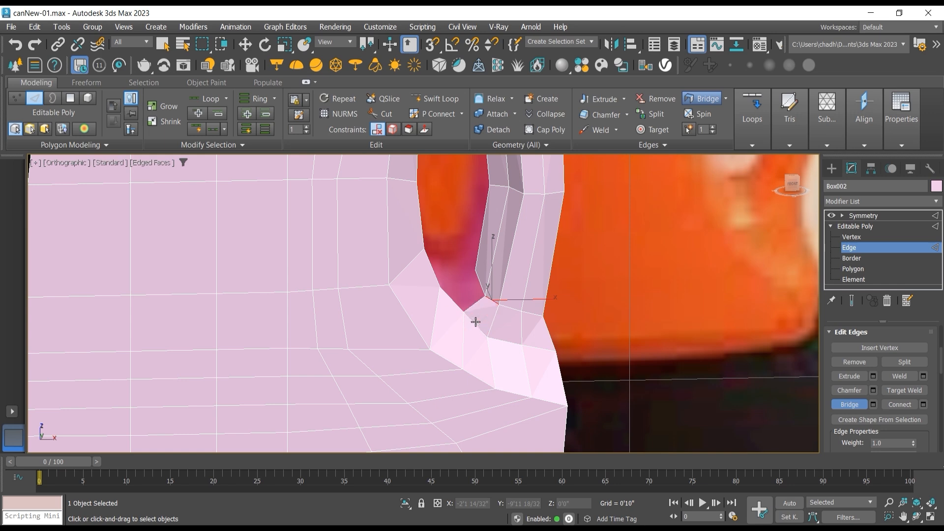
pyautogui.click(456, 302)
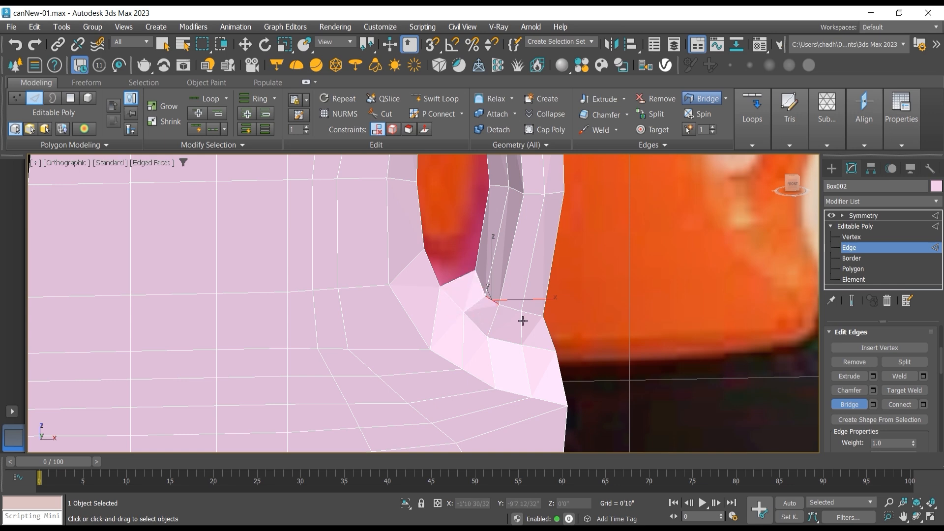
# Step: Move the body-side vertex at the bottom of the handle opening along Y to about -1'0 16/32"
pyautogui.click(916, 518)
pyautogui.moveTo(447, 310); pyautogui.dragTo(406, 318)
pyautogui.press('w')
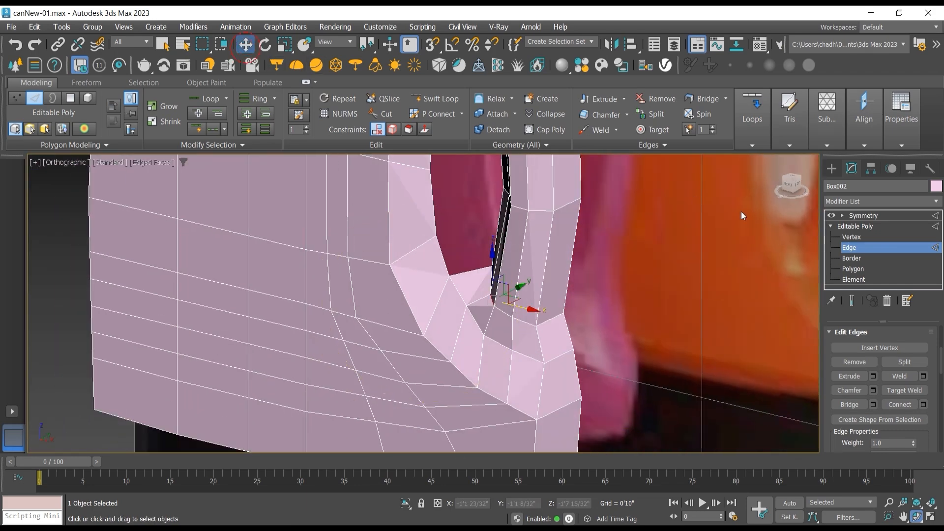
pyautogui.press('1')
pyautogui.press('1')
pyautogui.click(449, 275)
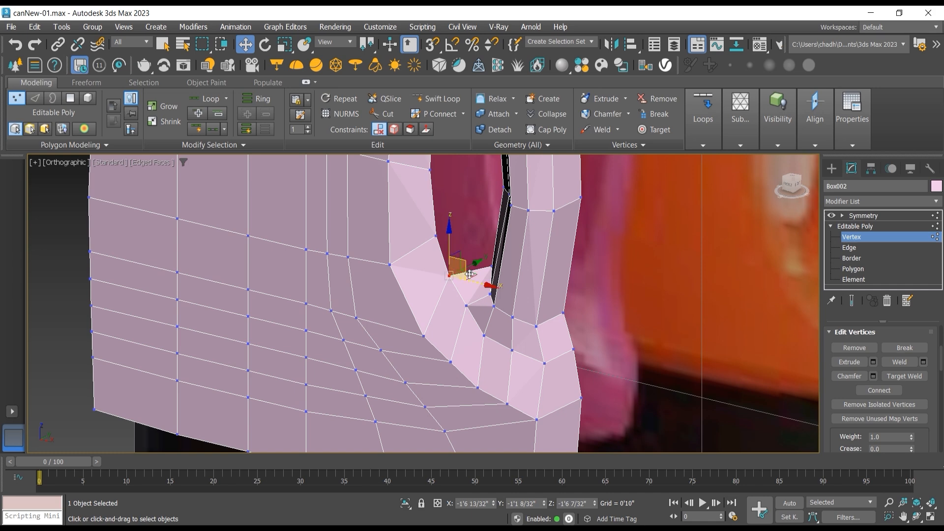
pyautogui.moveTo(474, 268); pyautogui.dragTo(477, 266)
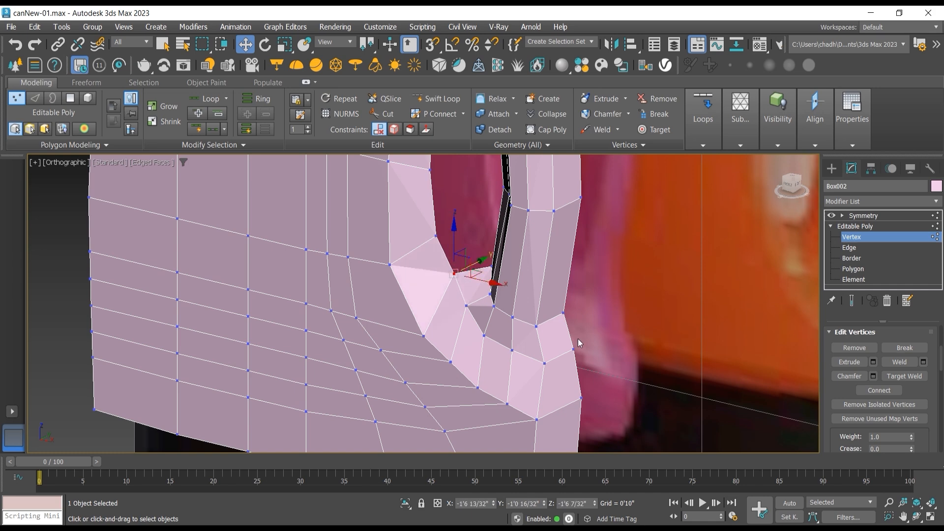
# Step: In the front view, adjust the two bottom vertices of the handle opening, the handle-side one to about X -1'3 5/32", Z -1'5 16/32"
pyautogui.press('f')
pyautogui.scroll(-3, 551, 330)
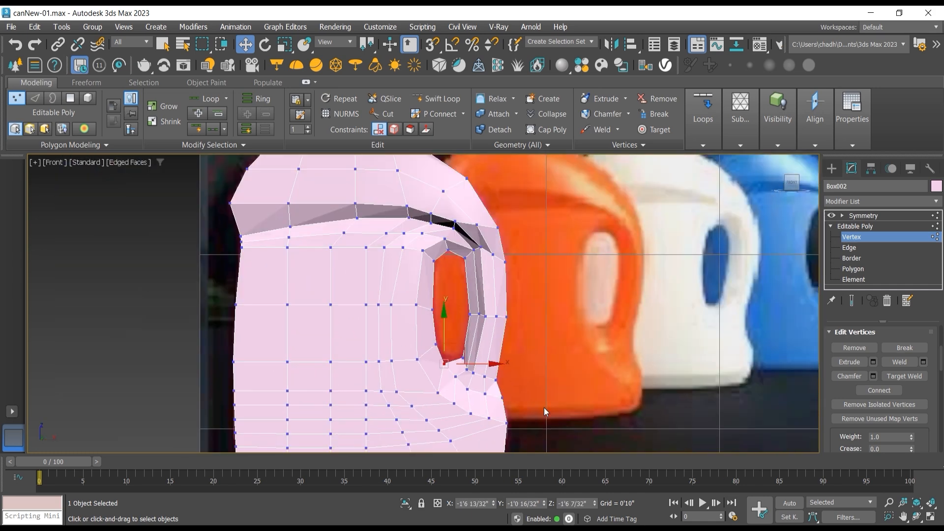
pyautogui.scroll(3, 543, 408)
pyautogui.scroll(3, 479, 360)
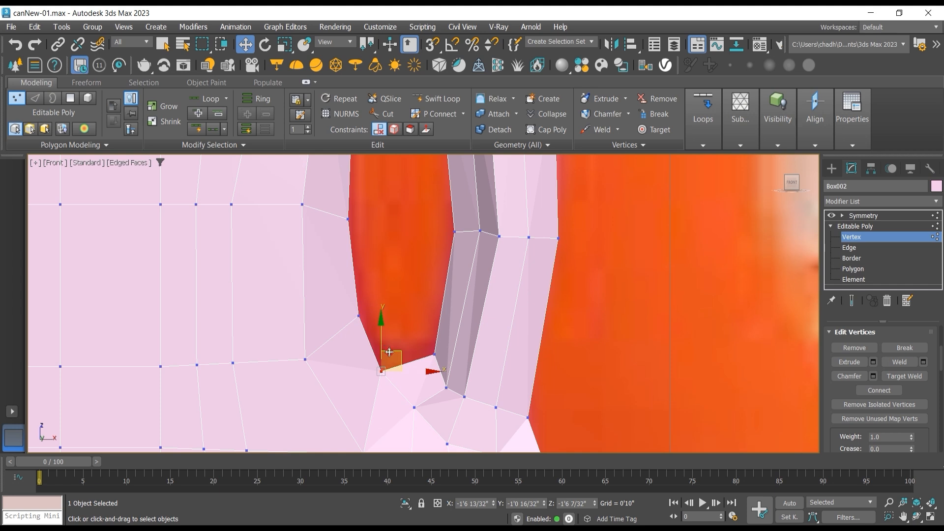
pyautogui.moveTo(386, 348); pyautogui.dragTo(450, 347)
pyautogui.scroll(-2, 498, 364)
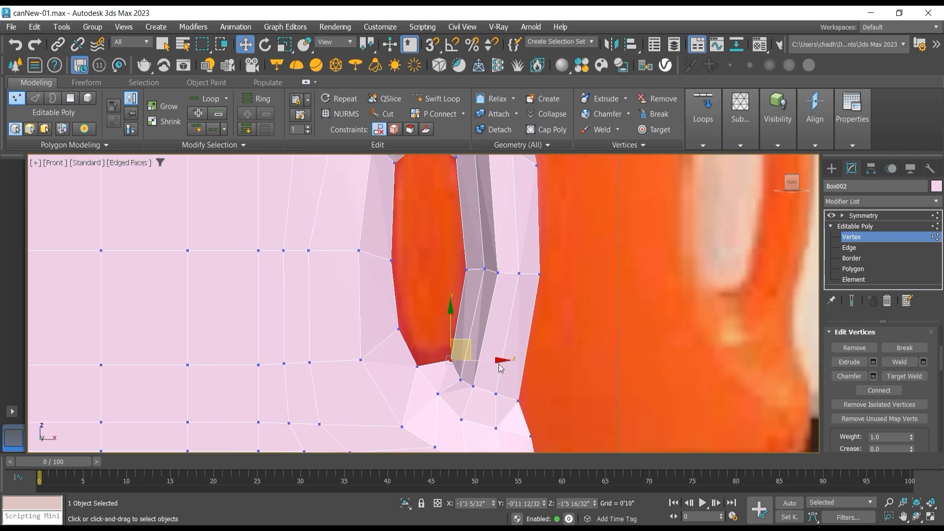
# Step: Shift the vertex just below the handle opening's bottom edge slightly along Y from an angled view
pyautogui.click(918, 518)
pyautogui.moveTo(620, 359); pyautogui.dragTo(417, 322)
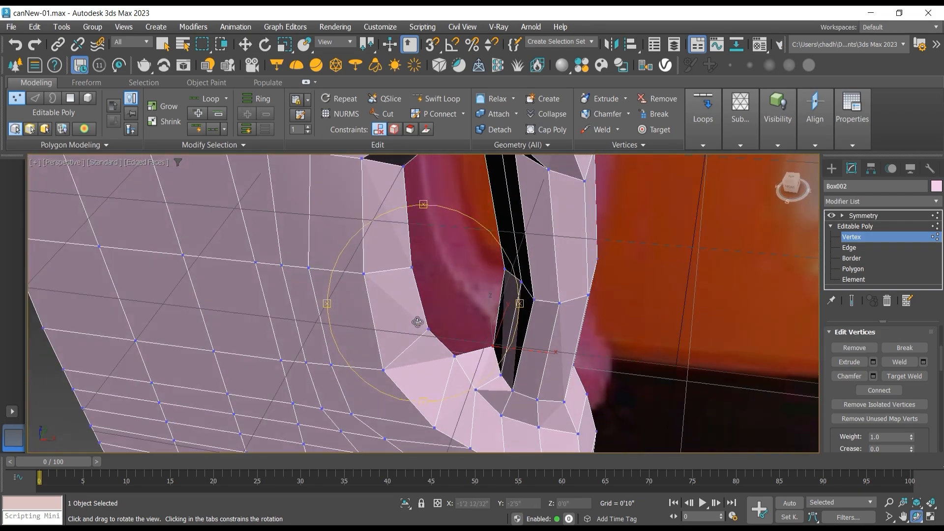
pyautogui.click(245, 44)
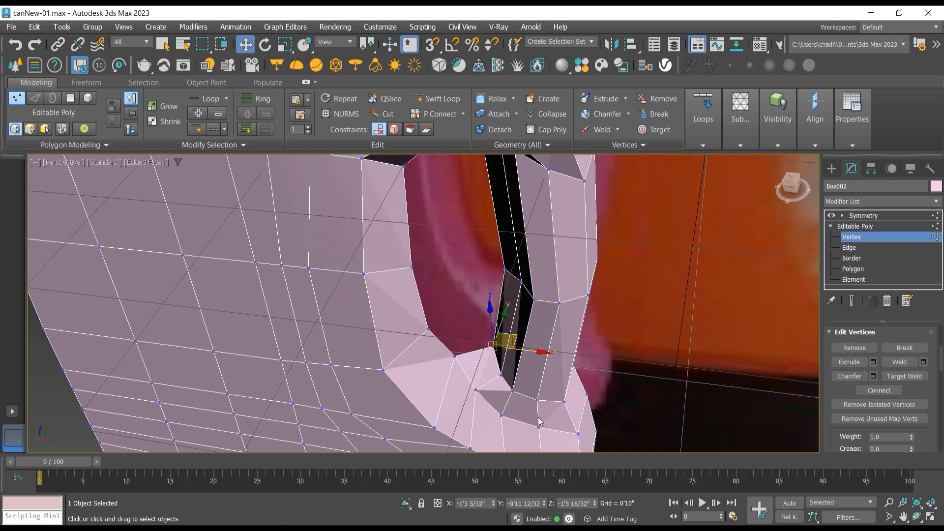
pyautogui.click(477, 390)
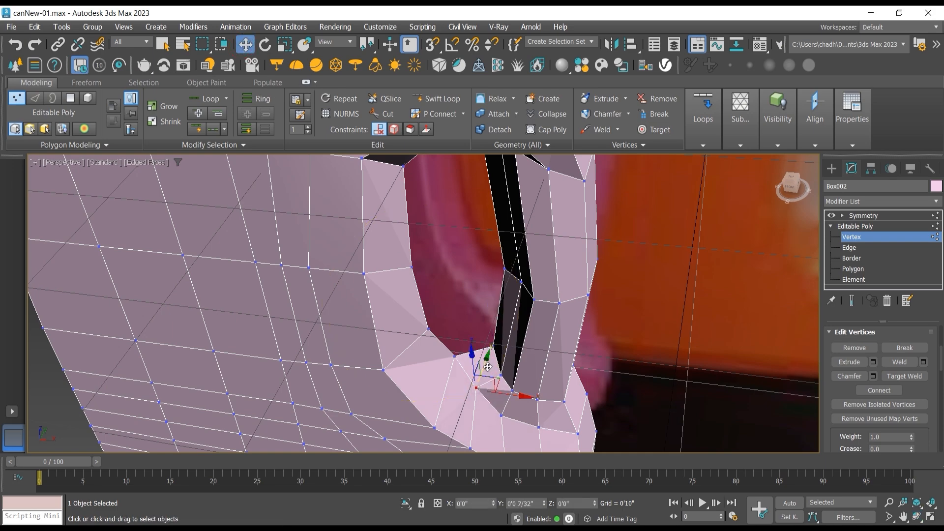
# Step: Select the border around the handle opening and turn on Show End Result to display the mirrored half
pyautogui.scroll(-5, 500, 380)
pyautogui.hotkey('ctrl', 'r')
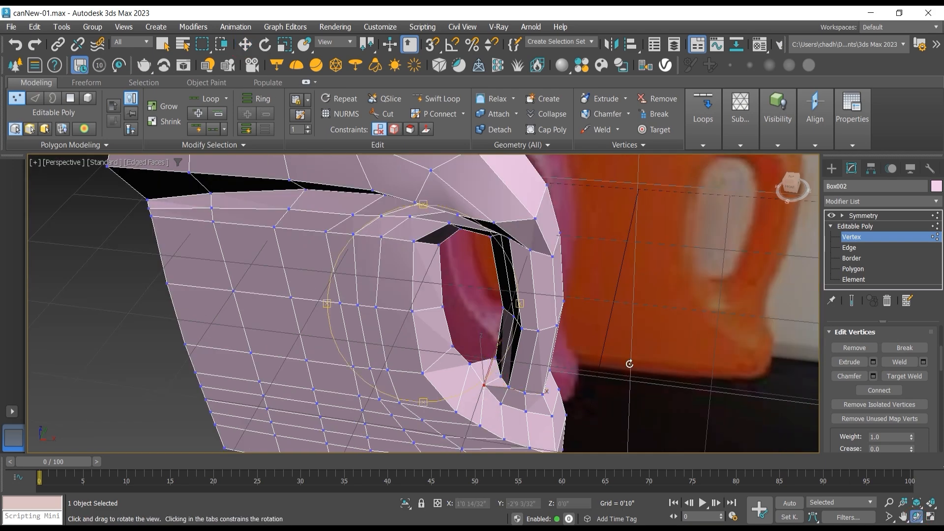
pyautogui.moveTo(513, 334); pyautogui.dragTo(494, 323)
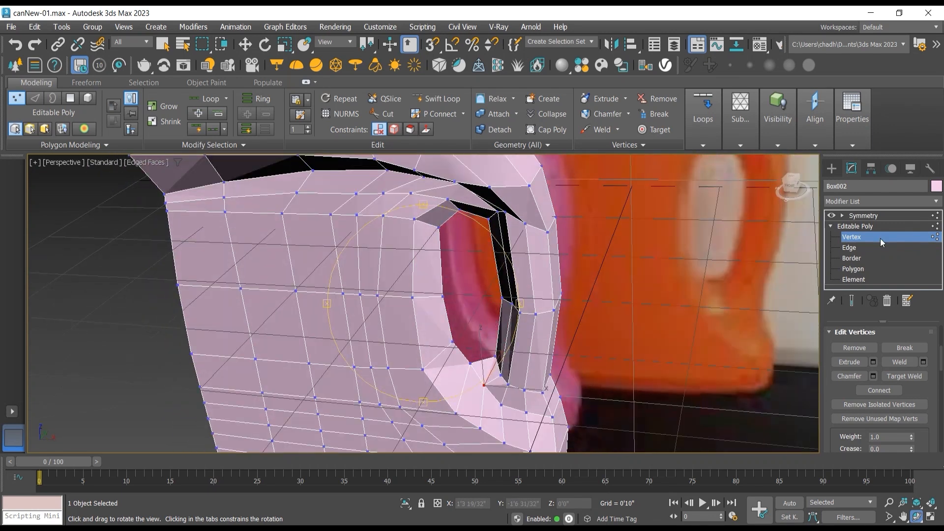
pyautogui.click(851, 258)
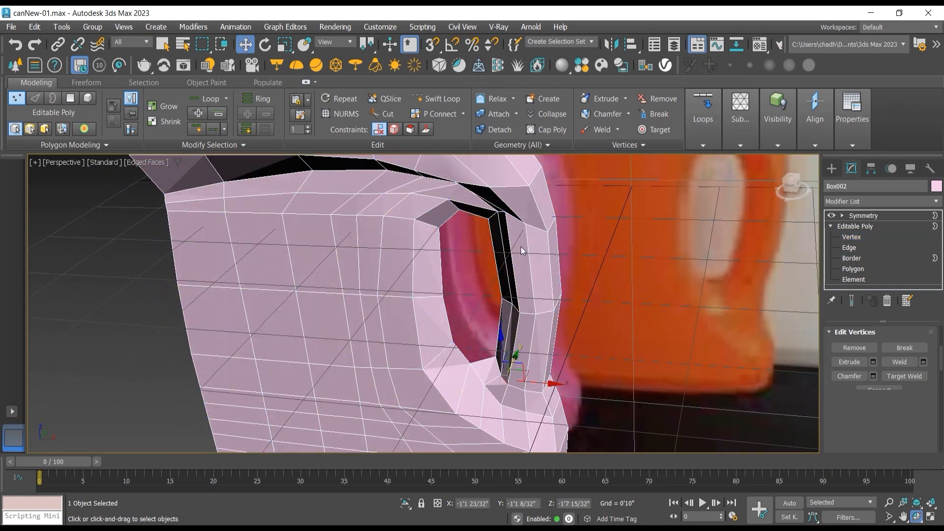
pyautogui.click(440, 256)
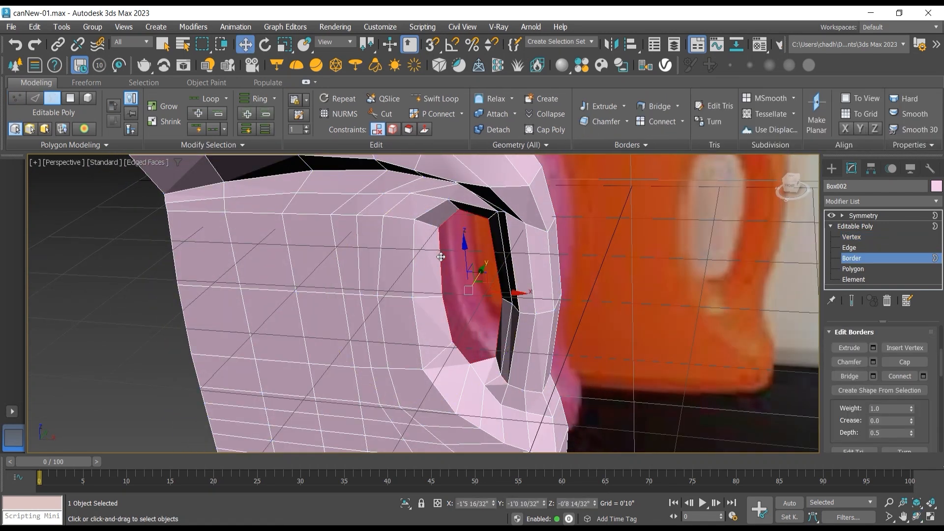
pyautogui.click(853, 301)
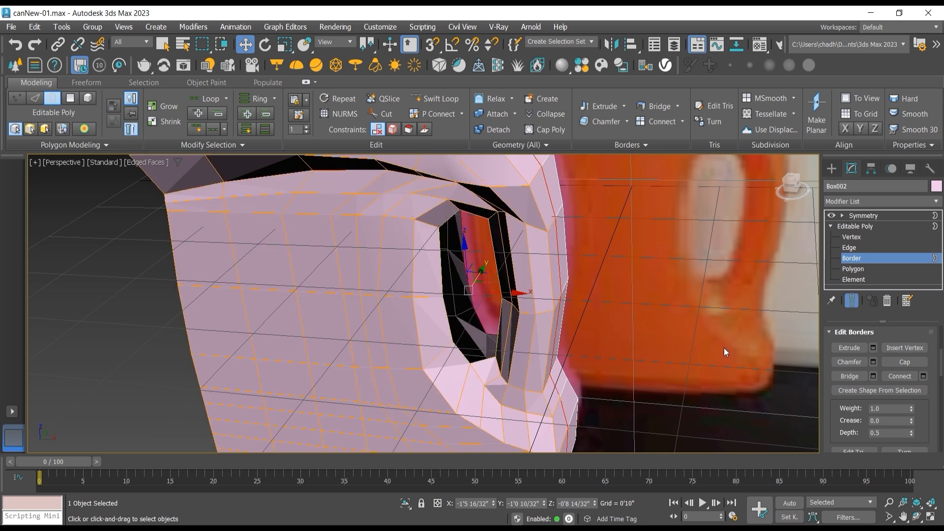
# Step: Narrow the top of the handle by moving the outer side-edge vertex toward the symmetry seam along Y
pyautogui.click(915, 518)
pyautogui.moveTo(449, 290); pyautogui.dragTo(427, 291)
pyautogui.press('w')
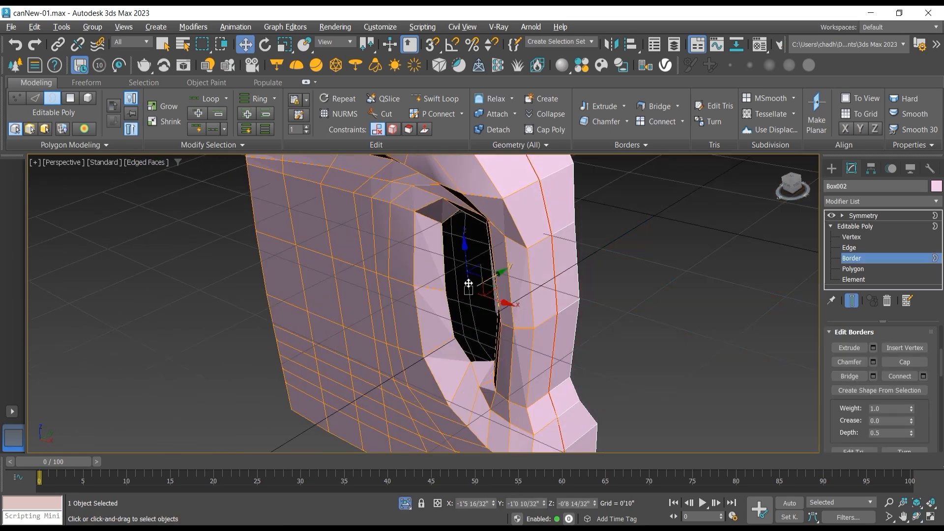
pyautogui.click(917, 517)
pyautogui.moveTo(463, 281); pyautogui.dragTo(406, 281)
pyautogui.scroll(5, 444, 289)
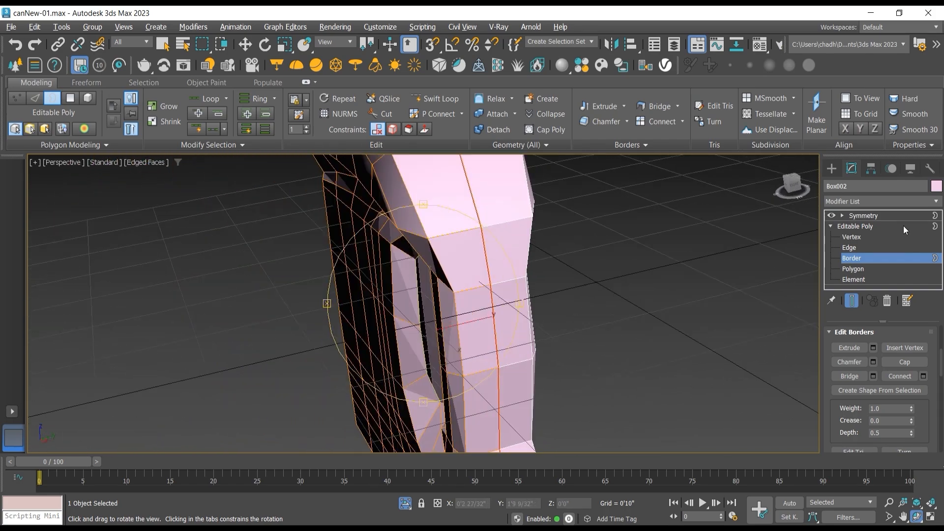
pyautogui.click(868, 238)
pyautogui.click(427, 238)
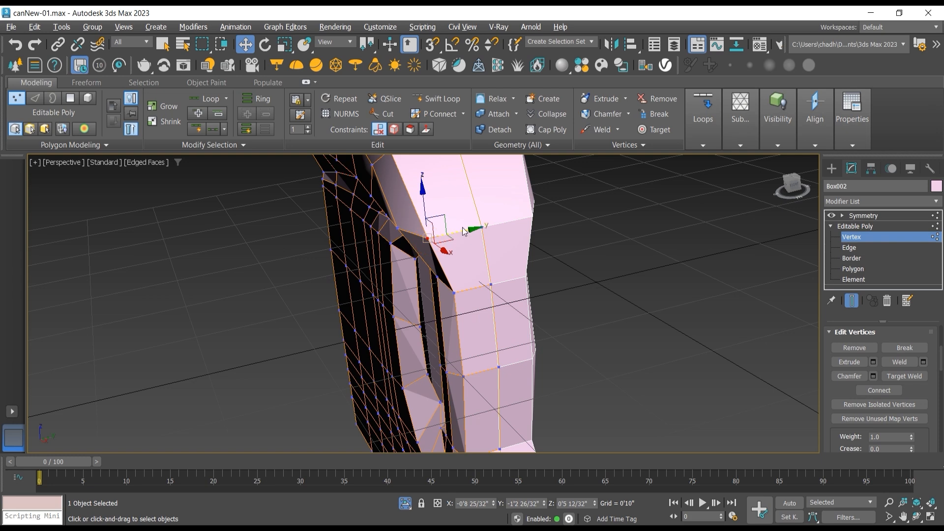
pyautogui.moveTo(463, 231)
pyautogui.mouseDown()
pyautogui.moveTo(479, 228)
pyautogui.moveTo(440, 220)
pyautogui.moveTo(455, 219)
pyautogui.mouseUp()
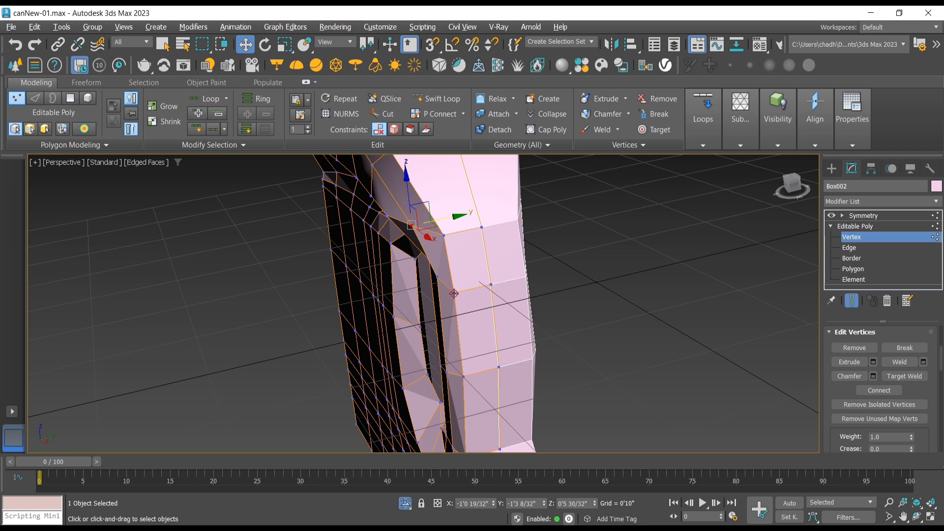
# Step: Try moving the next vertices down the handle's upper side edge toward the symmetry seam, and undo the moves
pyautogui.click(453, 293)
pyautogui.click(437, 278)
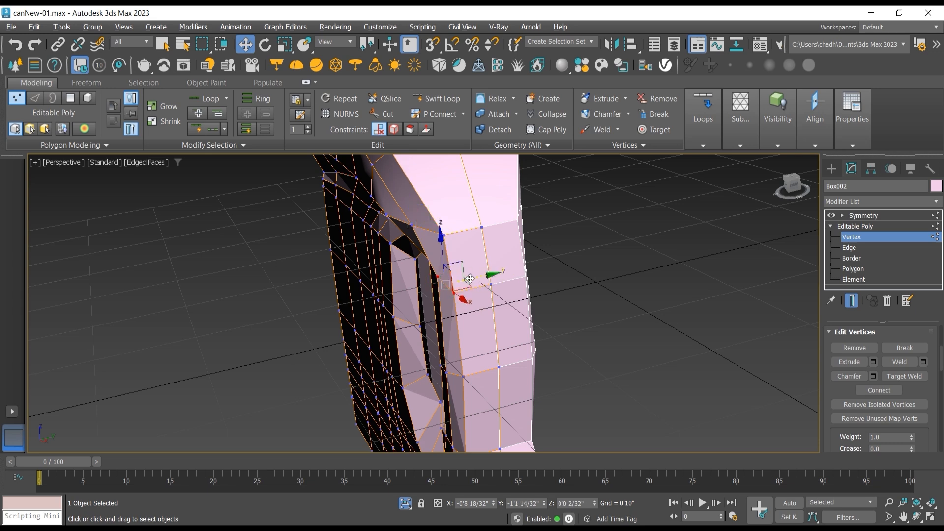
pyautogui.moveTo(470, 279); pyautogui.dragTo(462, 259)
pyautogui.click(429, 260)
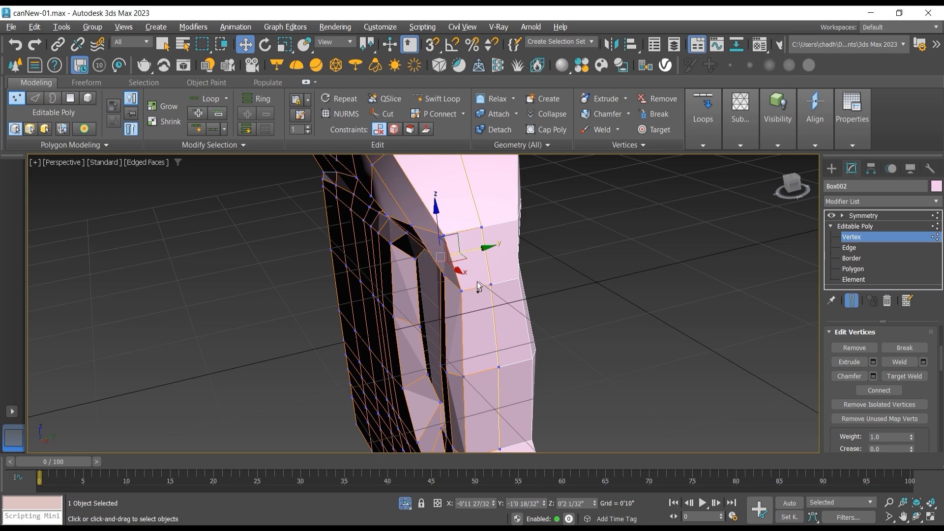
pyautogui.hotkey('ctrl', 'z')
pyautogui.click(919, 518)
pyautogui.moveTo(413, 322); pyautogui.dragTo(356, 170)
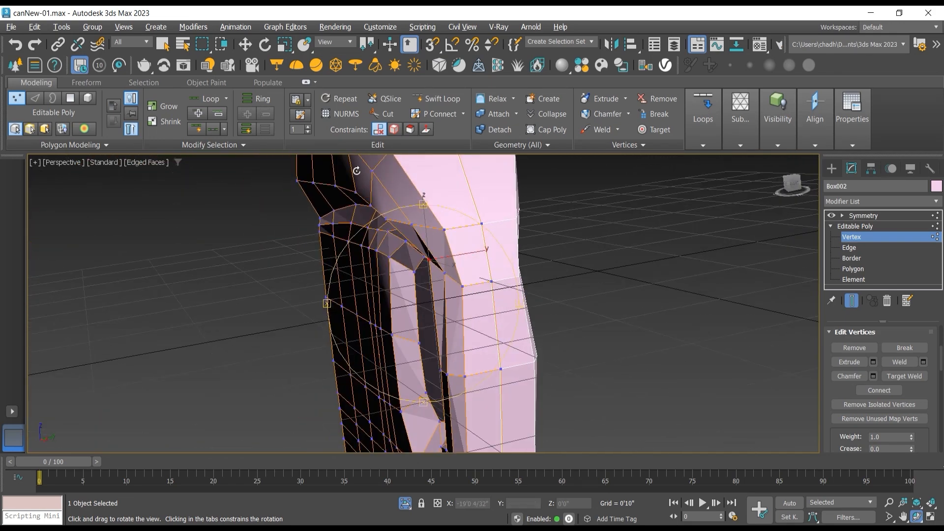
pyautogui.click(245, 44)
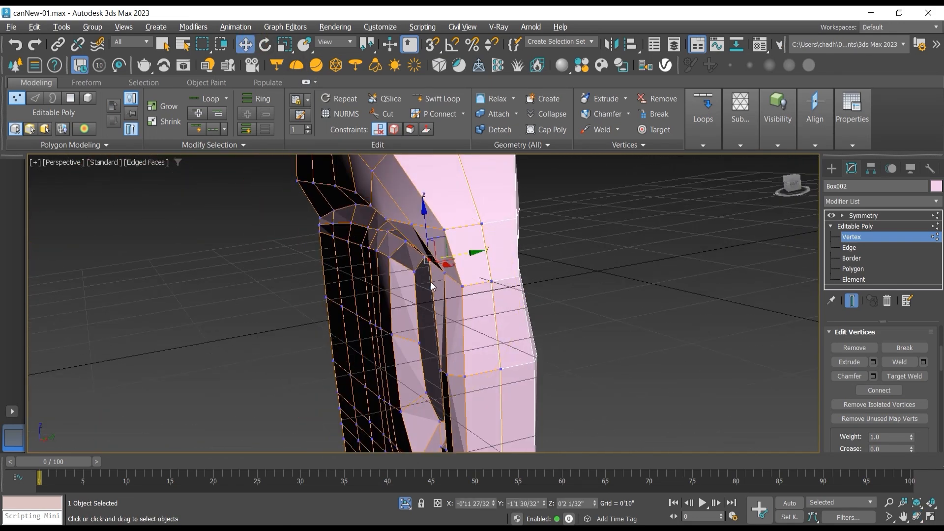
pyautogui.moveTo(432, 285); pyautogui.dragTo(437, 295)
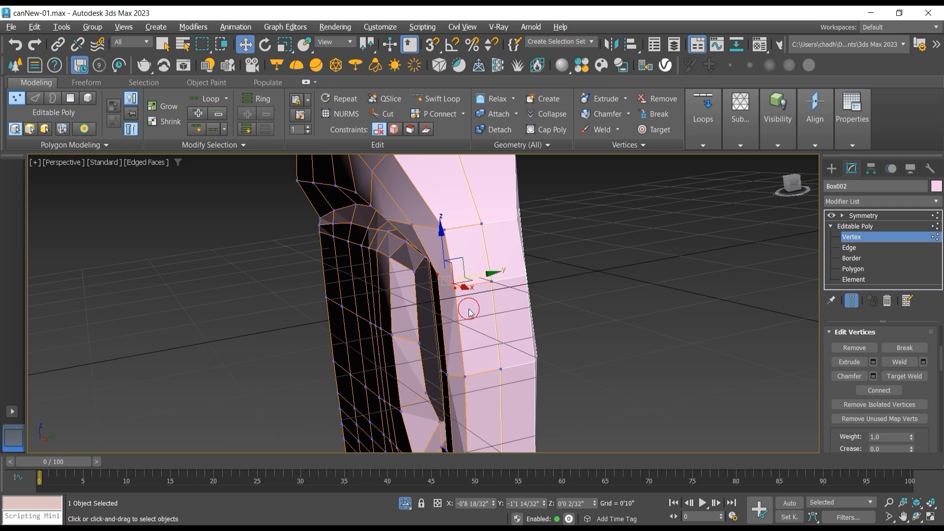
# Step: Move the upper vertex pair and the mid-height vertex on the handle's side edge toward the symmetry seam along Y
pyautogui.moveTo(492, 274)
pyautogui.mouseDown()
pyautogui.moveTo(500, 280)
pyautogui.moveTo(492, 281)
pyautogui.mouseUp()
pyautogui.click(465, 377)
pyautogui.moveTo(496, 369); pyautogui.dragTo(507, 368)
pyautogui.moveTo(466, 351)
pyautogui.mouseDown(button='middle')
pyautogui.moveTo(483, 330)
pyautogui.moveTo(471, 351)
pyautogui.mouseUp(button='middle')
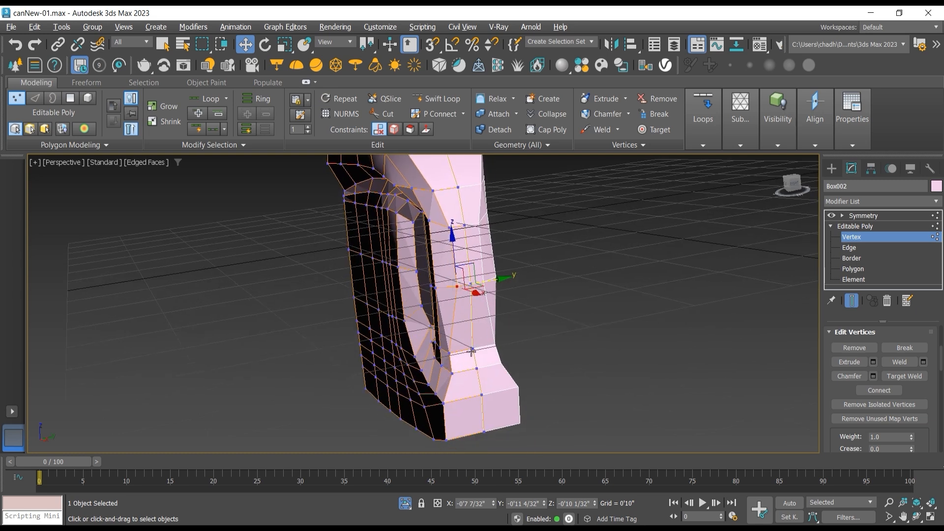
# Step: Move the two vertices at the handle's lower bend toward the symmetry seam to taper the handle into the base
pyautogui.click(450, 354)
pyautogui.moveTo(483, 349); pyautogui.dragTo(489, 395)
pyautogui.click(453, 374)
# Step: Try moving the side-edge vertices of the body below the handle toward the symmetry seam, and undo the change
pyautogui.click(442, 405)
pyautogui.click(446, 440)
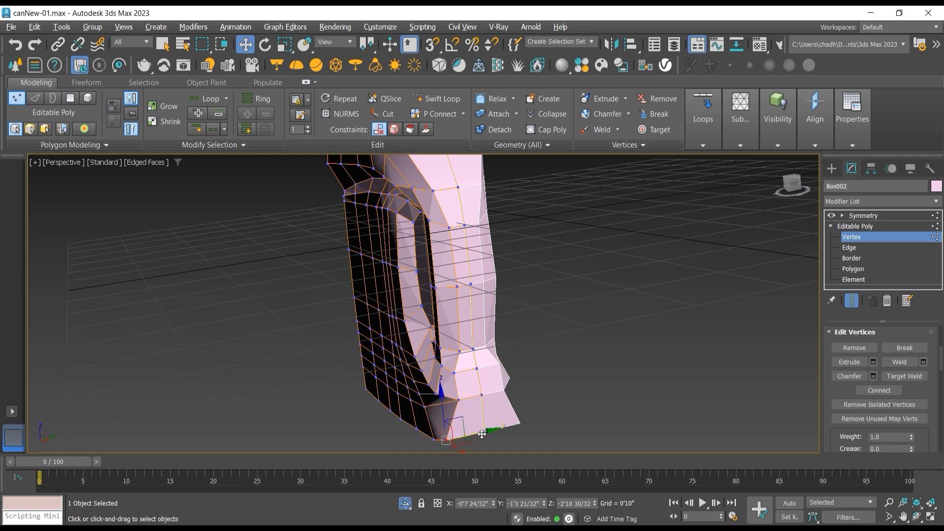
pyautogui.hotkey('ctrl', 'z')
pyautogui.hotkey('ctrl', 'z')
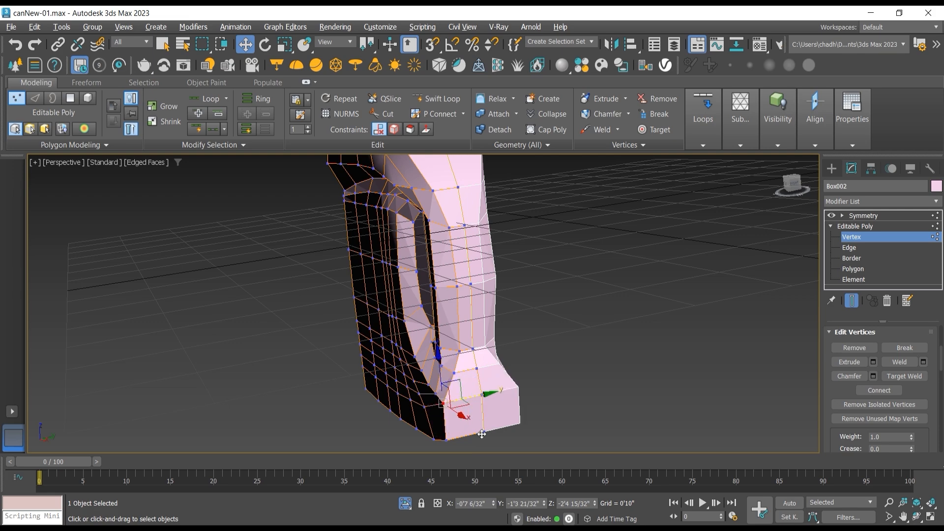
# Step: Move the column of vertices running down the middle of the handle's outer back face outward along X, down to the base
pyautogui.click(916, 517)
pyautogui.moveTo(360, 281); pyautogui.dragTo(412, 355)
pyautogui.click(245, 44)
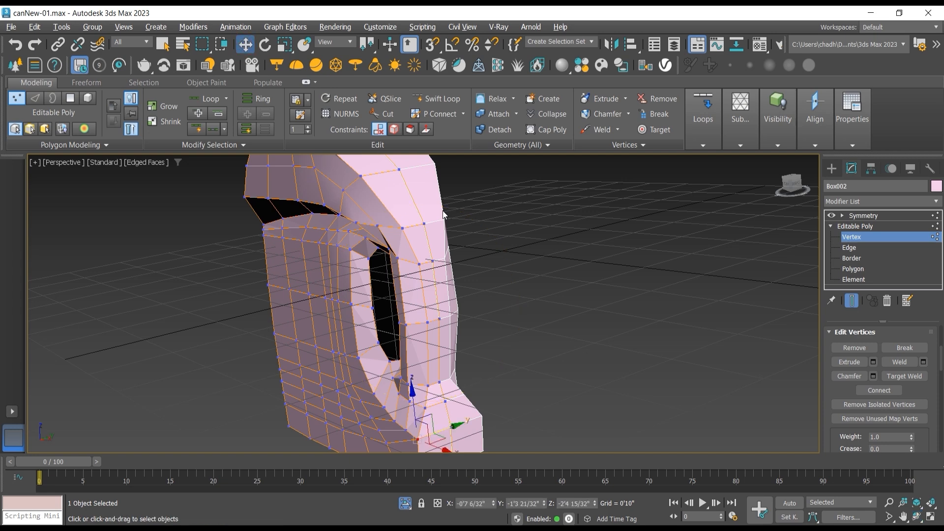
pyautogui.click(398, 169)
pyautogui.keyDown('ctrl'); pyautogui.click(424, 222); pyautogui.keyUp('ctrl')
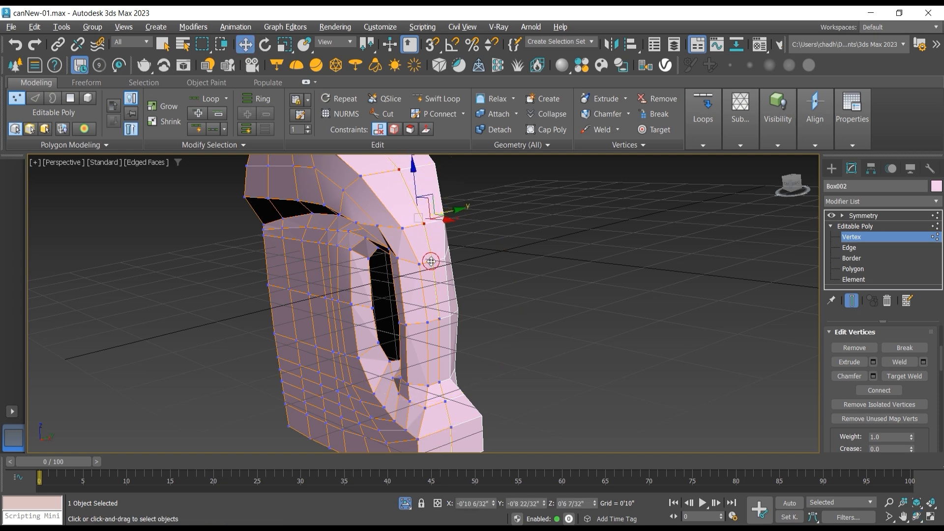
pyautogui.keyDown('ctrl'); pyautogui.click(440, 320); pyautogui.keyUp('ctrl')
pyautogui.keyDown('ctrl'); pyautogui.click(441, 383); pyautogui.keyUp('ctrl')
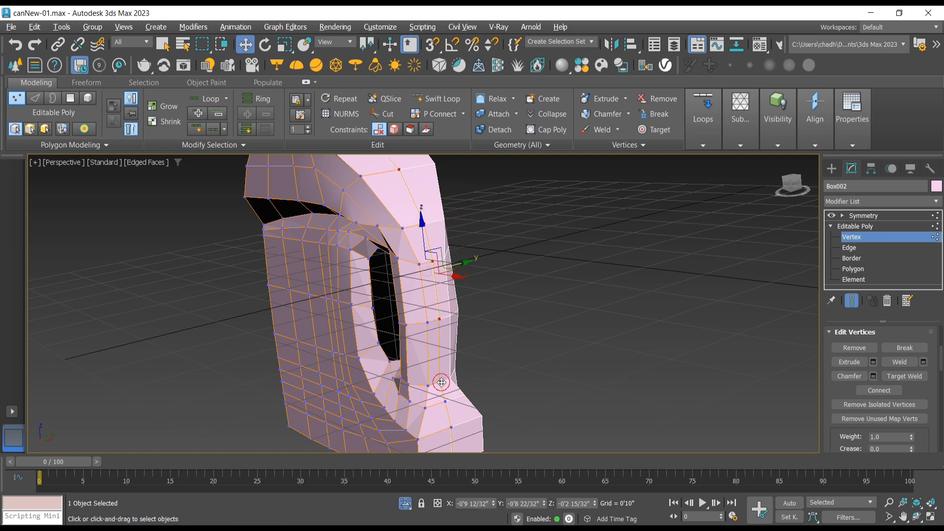
pyautogui.keyDown('ctrl'); pyautogui.click(446, 402); pyautogui.keyUp('ctrl')
pyautogui.keyDown('ctrl'); pyautogui.click(452, 428); pyautogui.keyUp('ctrl')
pyautogui.moveTo(459, 428); pyautogui.dragTo(452, 386, button='middle')
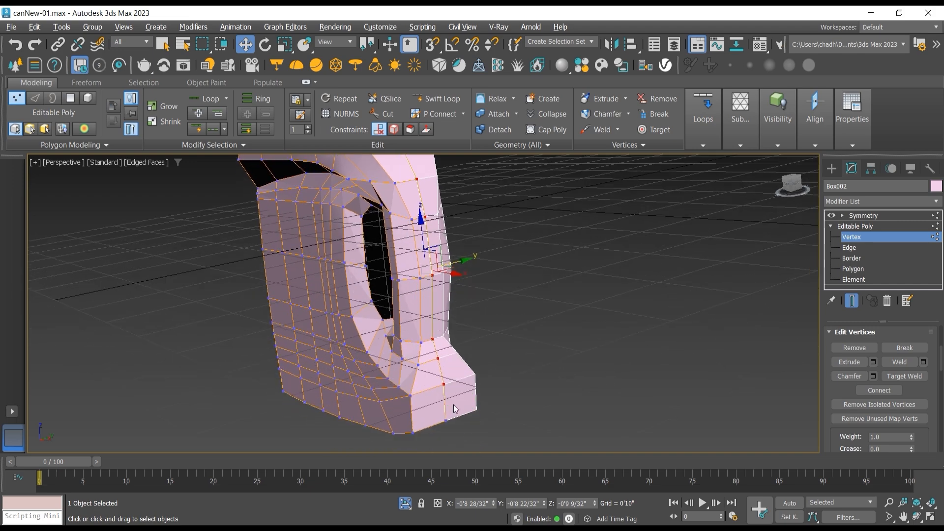
pyautogui.keyDown('ctrl'); pyautogui.click(448, 421); pyautogui.keyUp('ctrl')
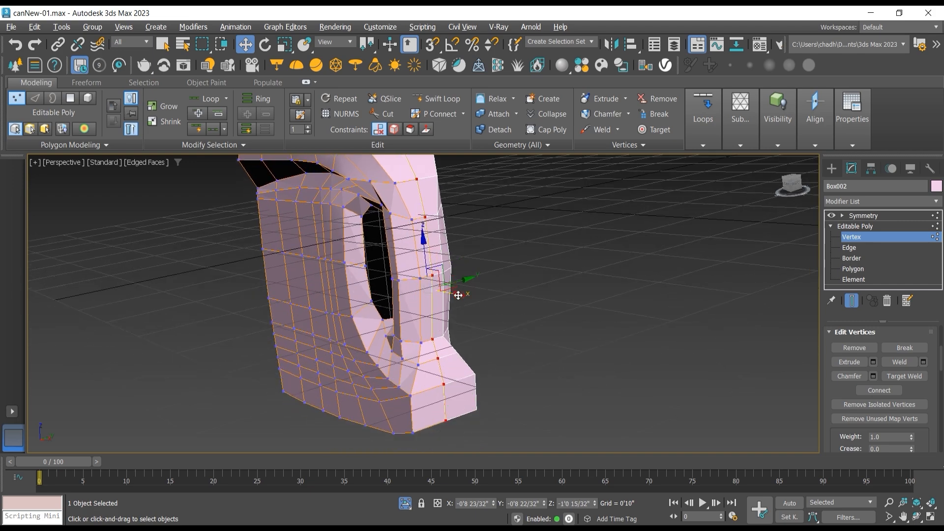
pyautogui.moveTo(458, 295); pyautogui.dragTo(483, 297)
# Step: Try scaling the row of vertices at the handle's mid-height along Y, and undo the scaling
pyautogui.click(917, 515)
pyautogui.click(245, 48)
pyautogui.click(285, 44)
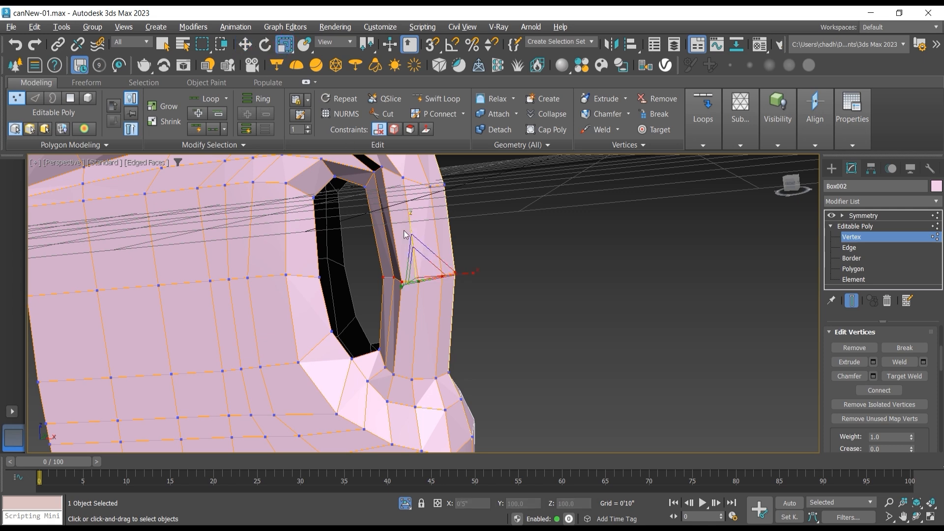
pyautogui.moveTo(402, 288); pyautogui.dragTo(412, 280)
pyautogui.click(918, 516)
pyautogui.moveTo(497, 344); pyautogui.dragTo(376, 352)
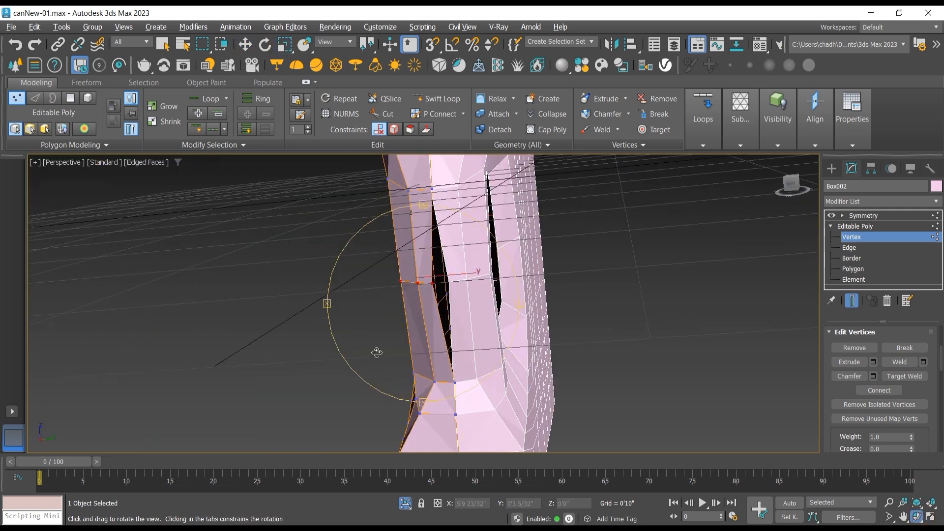
pyautogui.hotkey('ctrl', 'z')
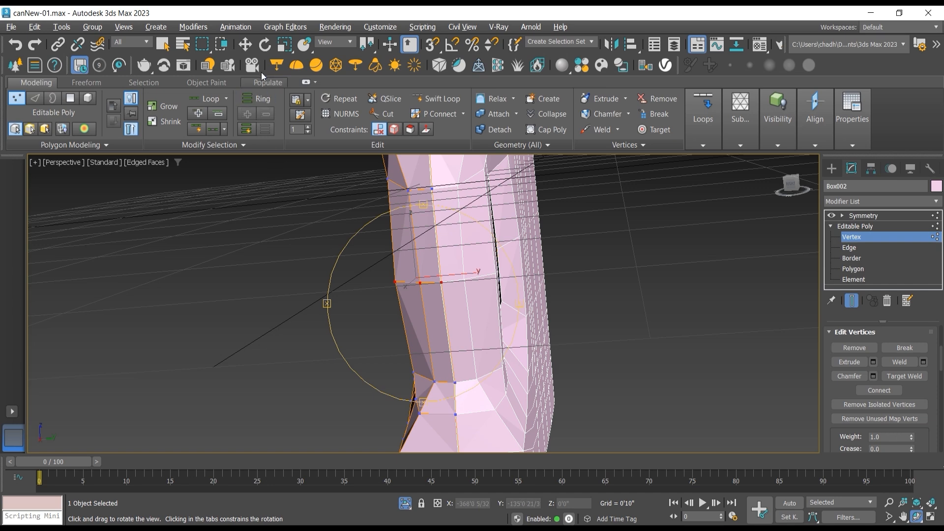
# Step: Narrow the handle's mid-height vertex row along Y and shift it toward the symmetry seam
pyautogui.click(285, 44)
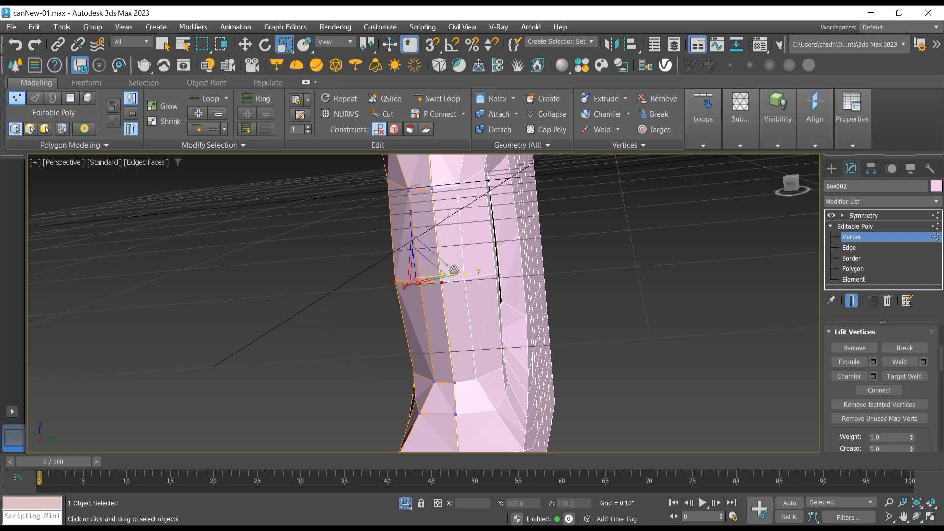
pyautogui.moveTo(463, 272)
pyautogui.mouseDown()
pyautogui.moveTo(442, 281)
pyautogui.moveTo(469, 274)
pyautogui.mouseUp()
pyautogui.click(245, 44)
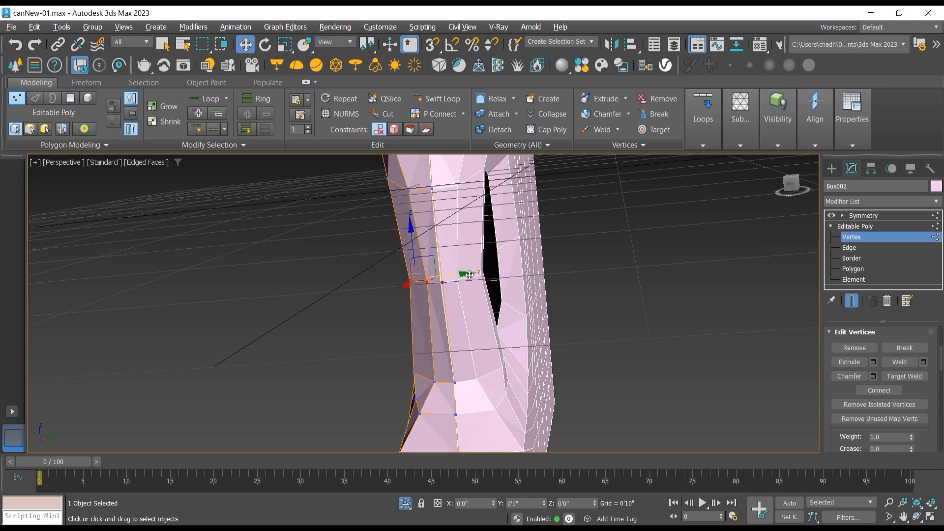
# Step: Move the vertex on the handle's outer side, level with the top of the opening, inward toward the opening
pyautogui.click(917, 517)
pyautogui.moveTo(481, 291); pyautogui.dragTo(395, 224)
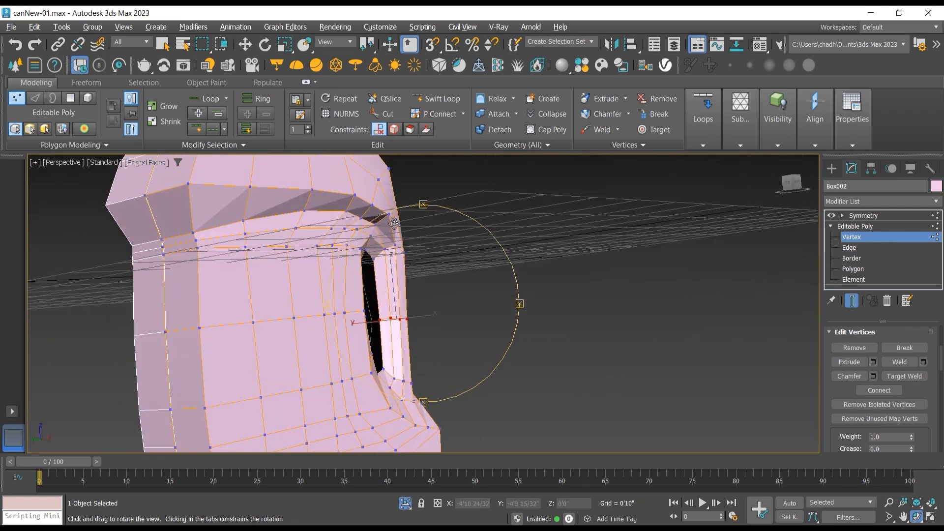
pyautogui.scroll(5, 395, 223)
pyautogui.click(245, 45)
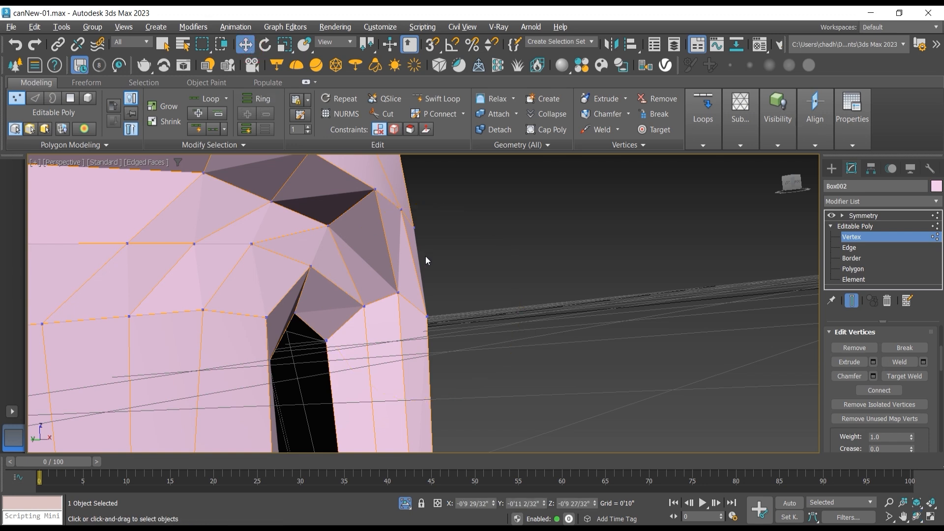
pyautogui.click(428, 318)
pyautogui.moveTo(408, 318); pyautogui.dragTo(399, 318)
pyautogui.moveTo(435, 266); pyautogui.dragTo(422, 246)
# Step: In the Front view, move the second vertical column of body vertices along X toward the can's front edge
pyautogui.press('f')
pyautogui.scroll(-3, 428, 262)
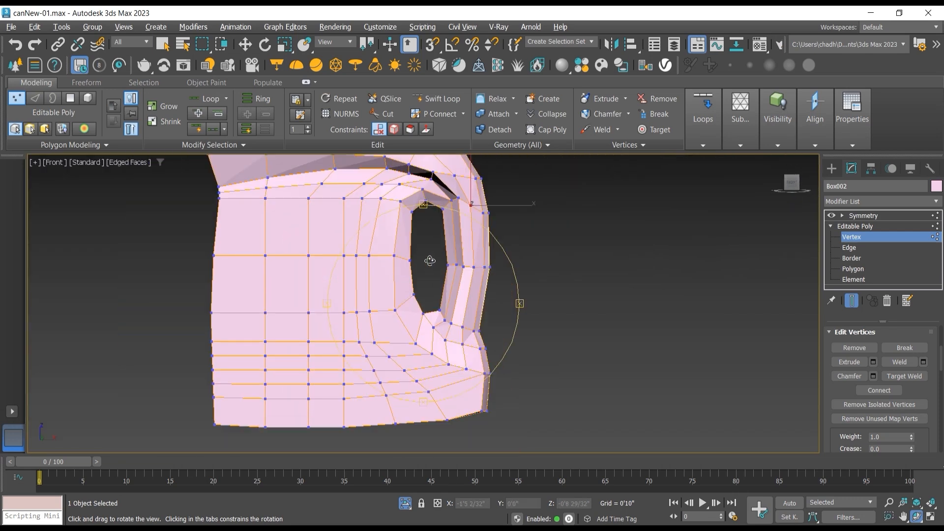
pyautogui.moveTo(428, 261); pyautogui.dragTo(467, 272, button='middle')
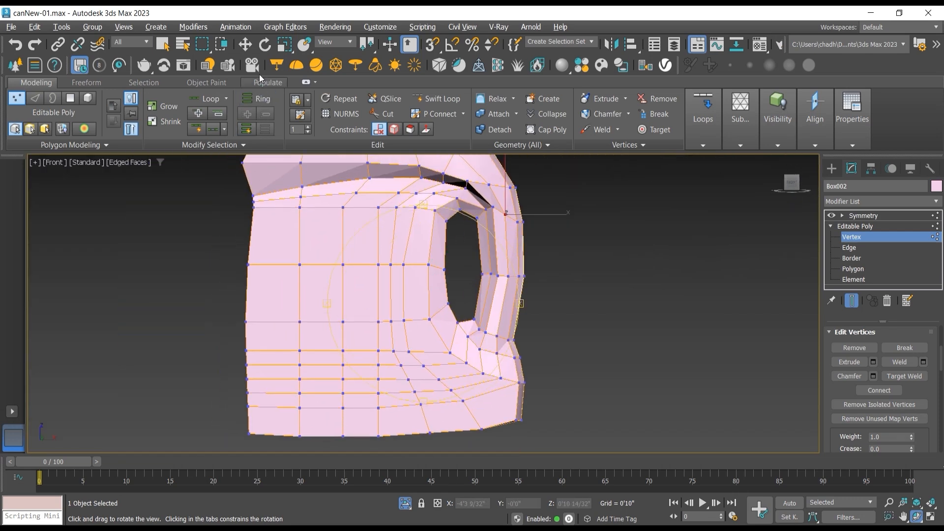
pyautogui.click(245, 44)
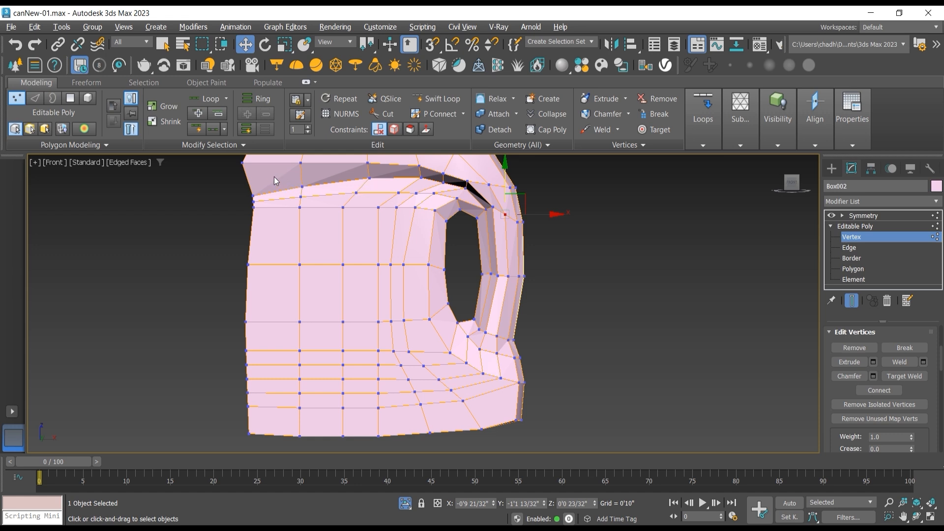
pyautogui.moveTo(283, 186); pyautogui.dragTo(316, 463)
pyautogui.moveTo(330, 328); pyautogui.dragTo(310, 329)
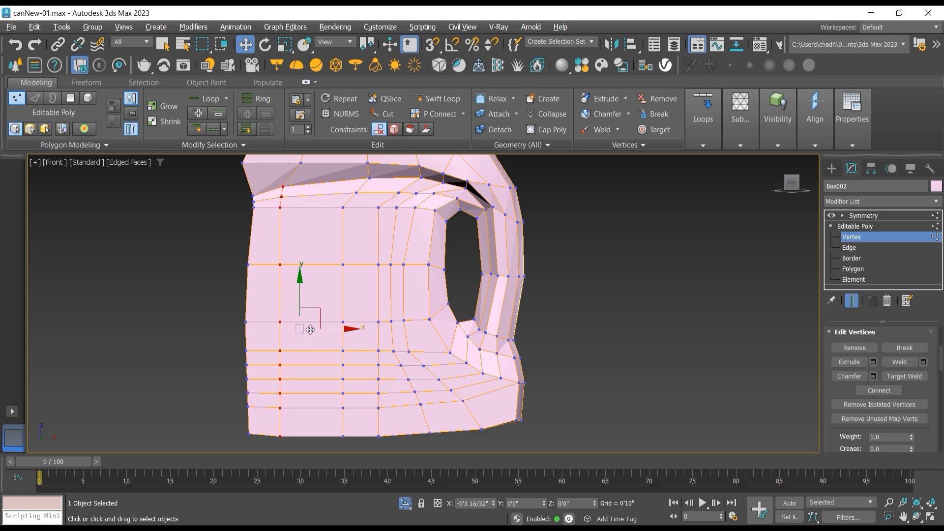
pyautogui.click(299, 281)
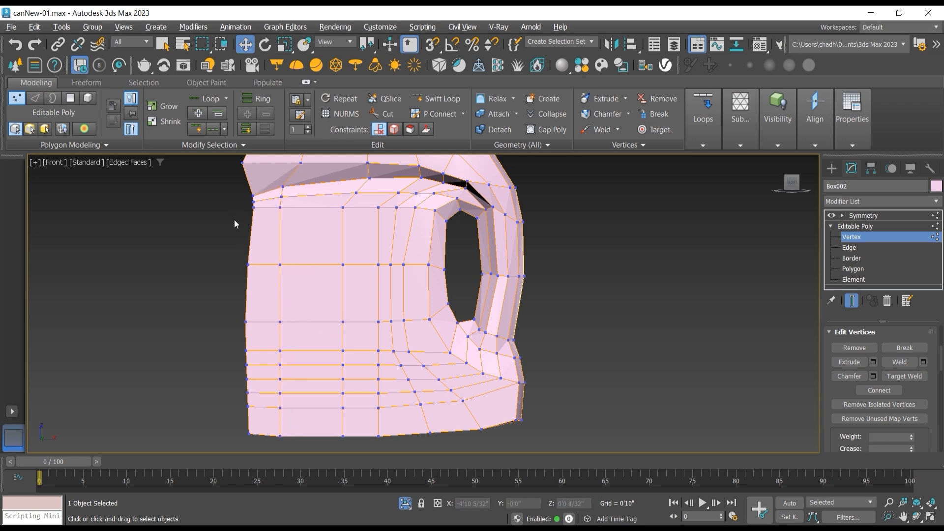
# Step: Lower the straight vertex row below the body's ledge, from the front edge to the handle opening's upper corner
pyautogui.scroll(3, 234, 219)
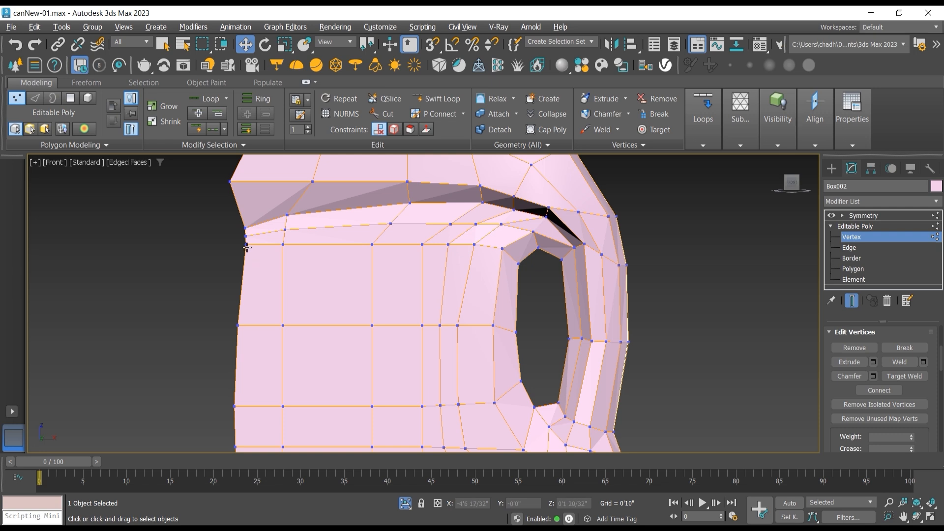
pyautogui.click(247, 245)
pyautogui.keyDown('ctrl'); pyautogui.click(283, 245); pyautogui.keyUp('ctrl')
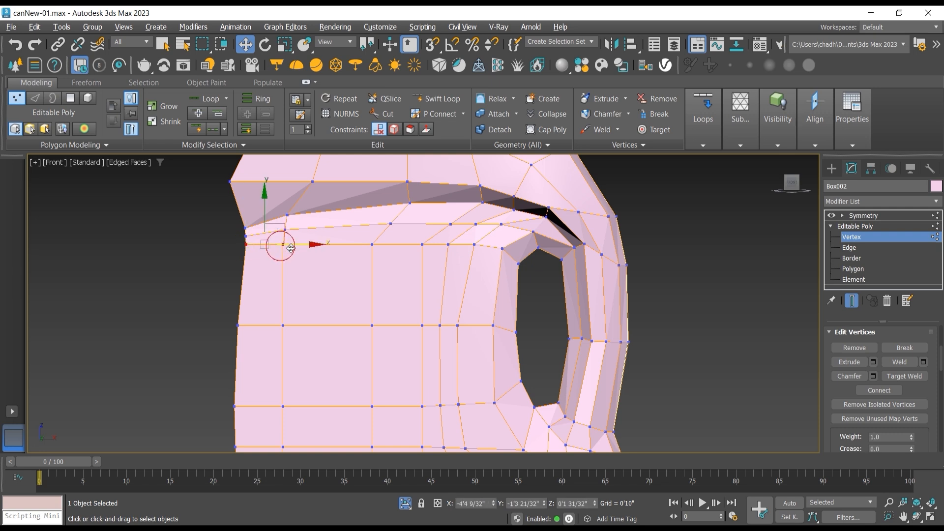
pyautogui.keyDown('ctrl'); pyautogui.click(372, 245); pyautogui.keyUp('ctrl')
pyautogui.keyDown('ctrl'); pyautogui.click(422, 244); pyautogui.keyUp('ctrl')
pyautogui.keyDown('ctrl'); pyautogui.click(448, 244); pyautogui.keyUp('ctrl')
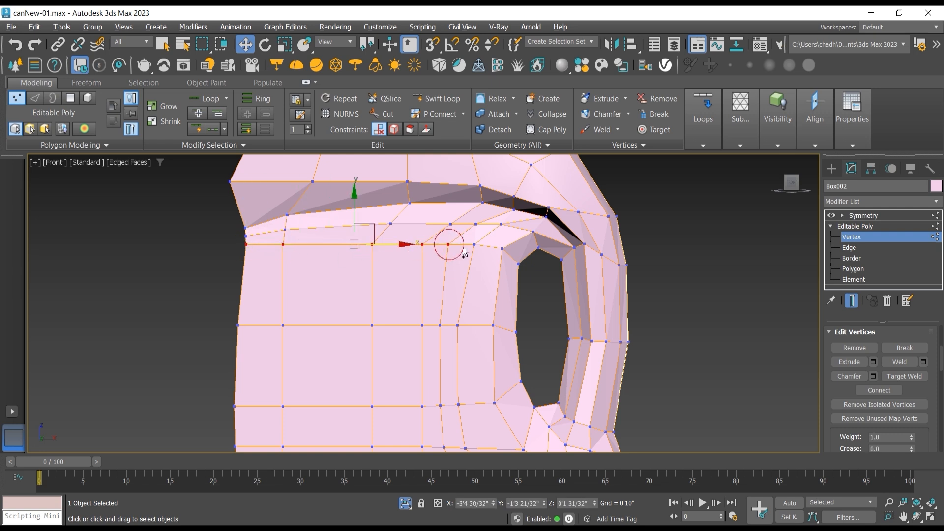
pyautogui.keyDown('ctrl'); pyautogui.click(474, 244); pyautogui.keyUp('ctrl')
pyautogui.keyDown('ctrl'); pyautogui.click(502, 249); pyautogui.keyUp('ctrl')
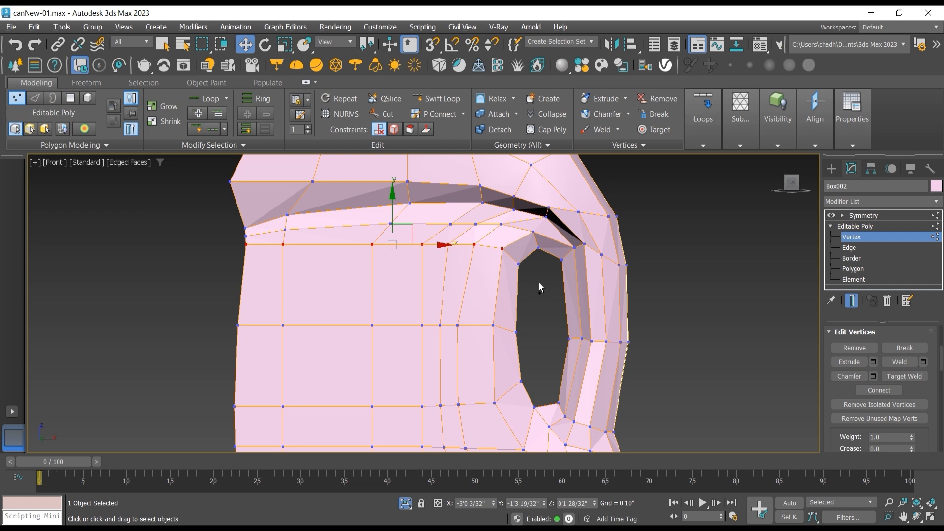
pyautogui.keyDown('ctrl'); pyautogui.click(517, 266); pyautogui.keyUp('ctrl')
pyautogui.moveTo(410, 216); pyautogui.dragTo(408, 236)
pyautogui.click(201, 256)
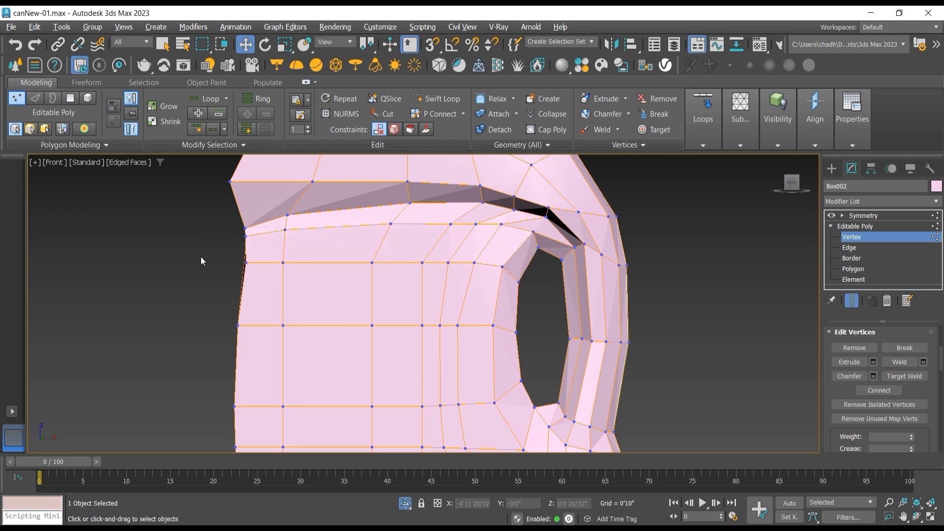
# Step: Lower that row's vertices further in small groups, including the pair at the opening's edge, to shape its curve
pyautogui.moveTo(244, 276); pyautogui.dragTo(291, 276)
pyautogui.click(217, 283)
pyautogui.moveTo(285, 236); pyautogui.dragTo(285, 251)
pyautogui.moveTo(352, 248); pyautogui.dragTo(387, 283)
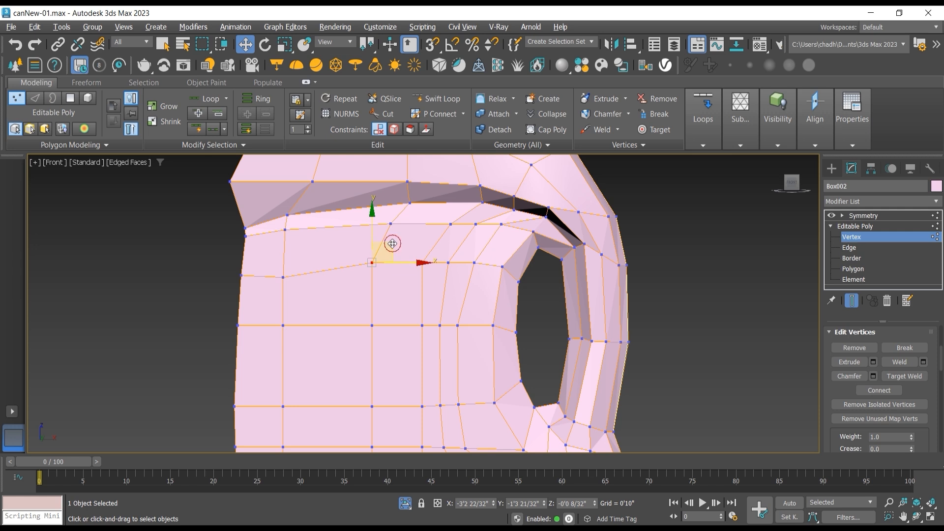
pyautogui.moveTo(382, 249); pyautogui.dragTo(490, 255)
pyautogui.hotkey('ctrl', 'z')
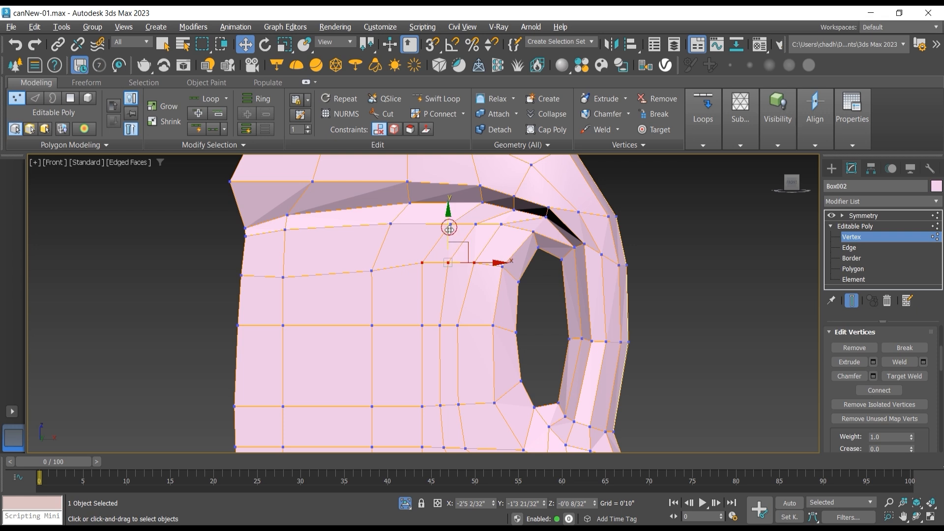
pyautogui.moveTo(449, 229); pyautogui.dragTo(448, 237)
pyautogui.click(539, 294)
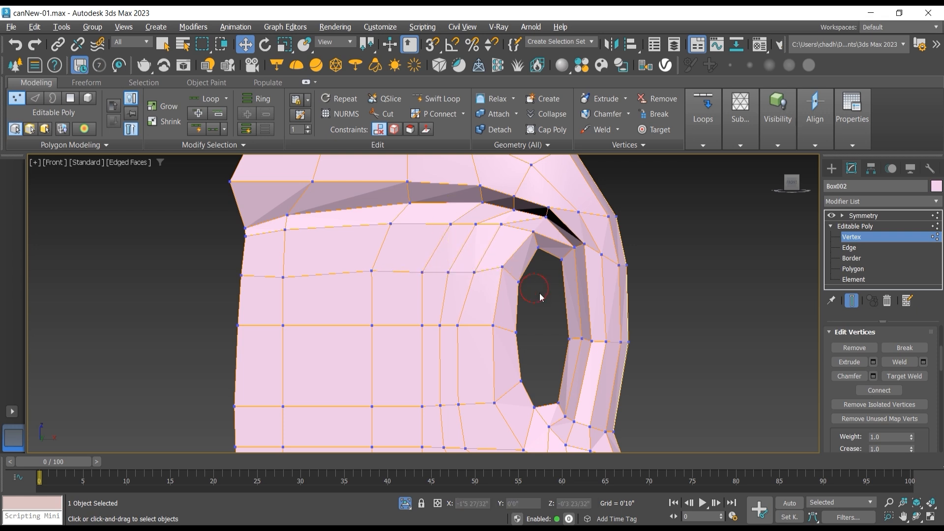
pyautogui.moveTo(510, 280); pyautogui.dragTo(534, 268)
# Step: Lower the next vertex row up from the front edge toward the handle opening, excluding the two vertices at the opening's top
pyautogui.click(246, 236)
pyautogui.keyDown('ctrl'); pyautogui.click(285, 230); pyautogui.keyUp('ctrl')
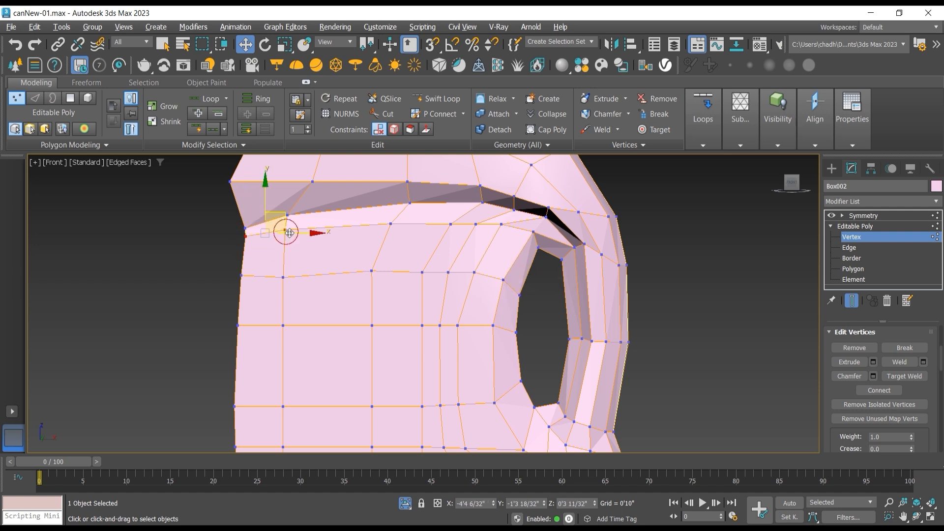
pyautogui.keyDown('ctrl'); pyautogui.click(390, 224); pyautogui.keyUp('ctrl')
pyautogui.keyDown('ctrl'); pyautogui.click(451, 226); pyautogui.keyUp('ctrl')
pyautogui.keyDown('ctrl'); pyautogui.click(477, 225); pyautogui.keyUp('ctrl')
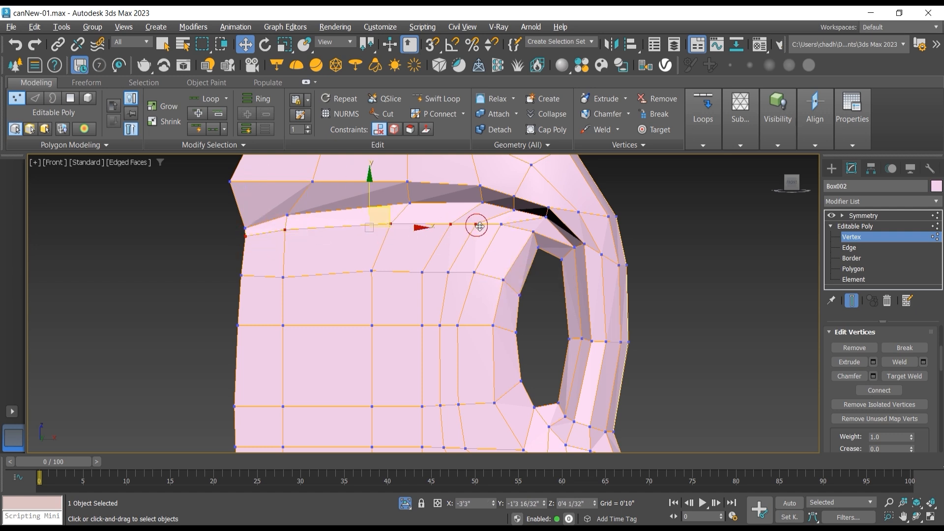
pyautogui.keyDown('ctrl'); pyautogui.click(502, 227); pyautogui.keyUp('ctrl')
pyautogui.keyDown('ctrl'); pyautogui.click(530, 234); pyautogui.keyUp('ctrl')
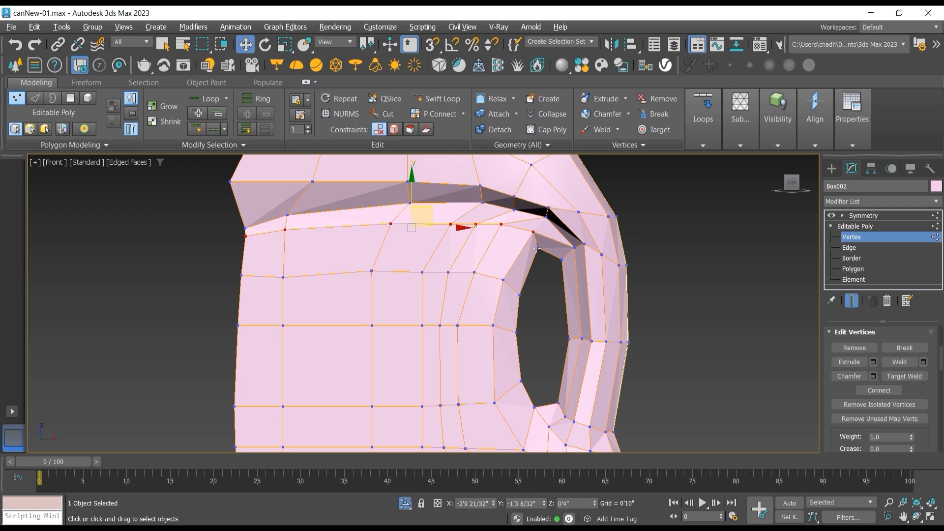
pyautogui.keyDown('ctrl'); pyautogui.click(537, 248); pyautogui.keyUp('ctrl')
pyautogui.moveTo(435, 214); pyautogui.dragTo(435, 223)
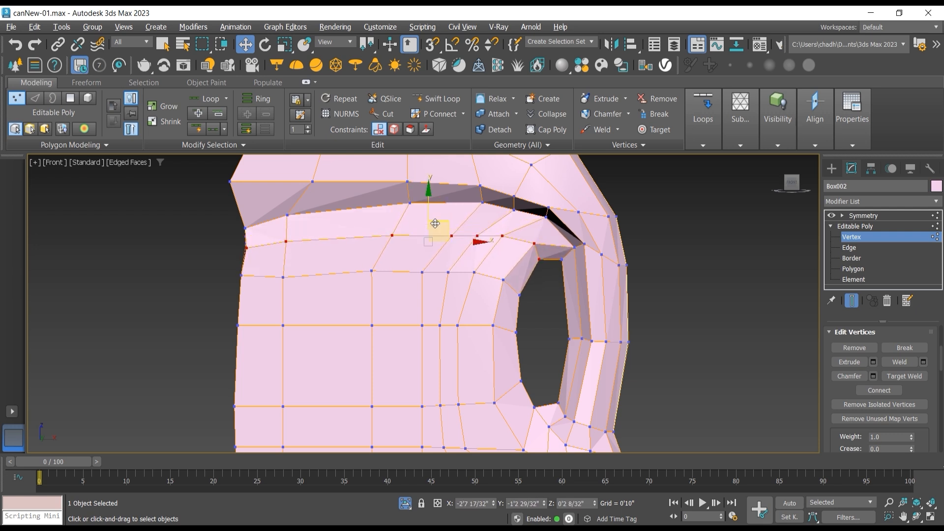
pyautogui.hotkey('ctrl', 'z')
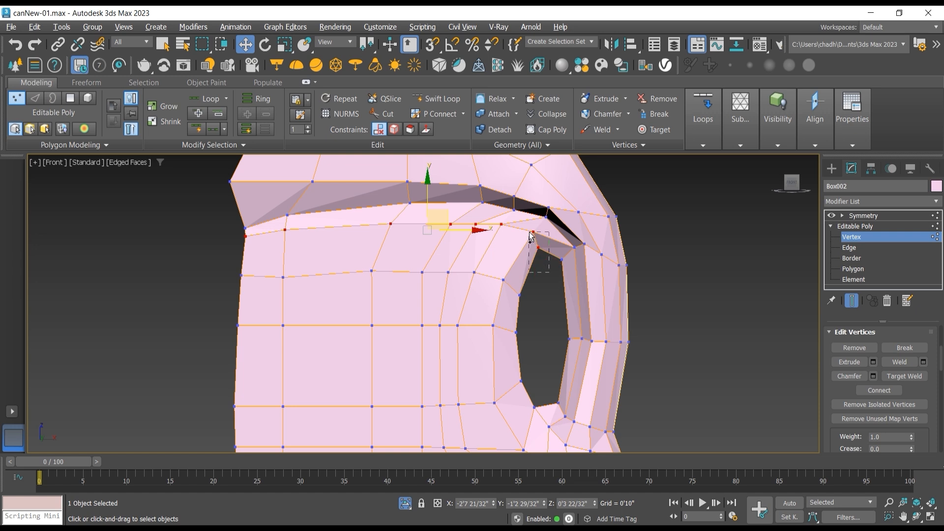
pyautogui.keyDown('alt'); pyautogui.moveTo(529, 237); pyautogui.dragTo(530, 236); pyautogui.keyUp('alt')
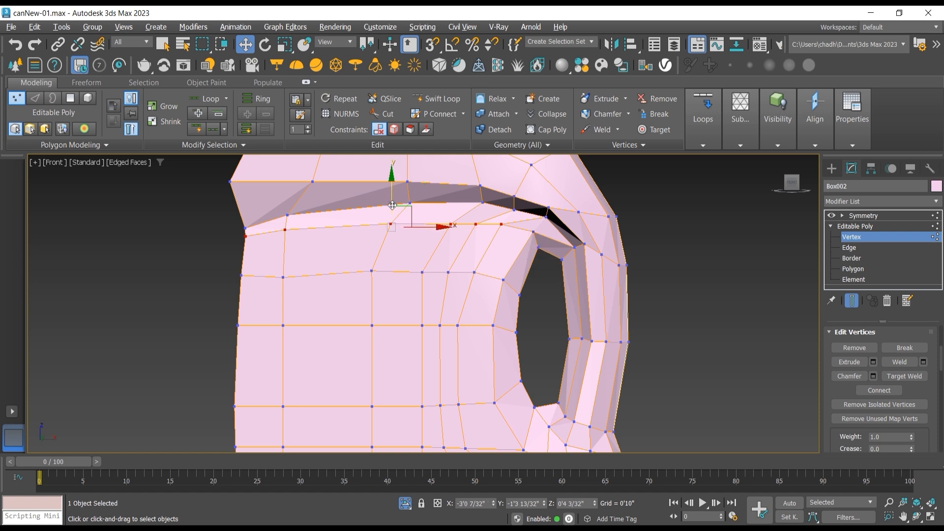
pyautogui.moveTo(401, 210); pyautogui.dragTo(402, 219)
pyautogui.click(535, 308)
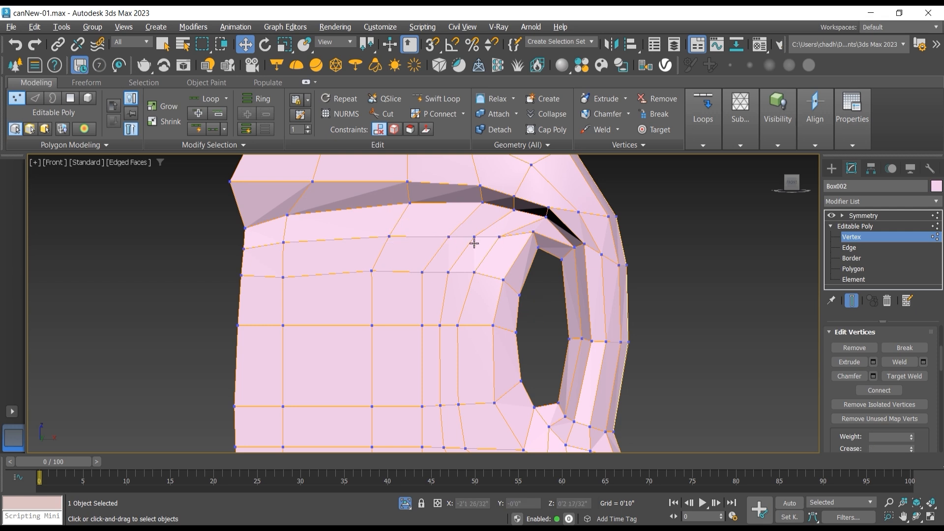
# Step: Move the third ledge vertex pair from the can's front edge, and the vertex just below it, along X toward the front
pyautogui.moveTo(472, 267); pyautogui.dragTo(469, 321, button='middle')
pyautogui.click(478, 241)
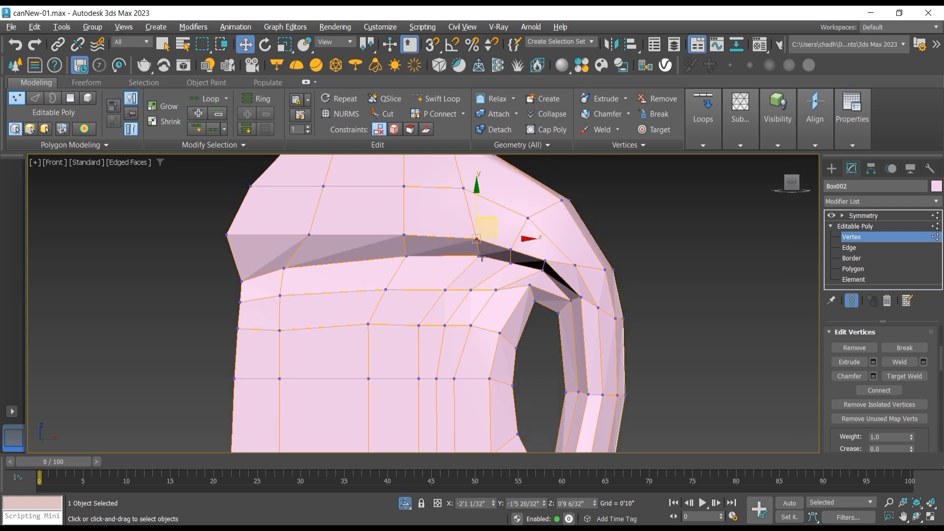
pyautogui.keyDown('ctrl'); pyautogui.click(480, 256); pyautogui.keyUp('ctrl')
pyautogui.moveTo(509, 248); pyautogui.dragTo(485, 248)
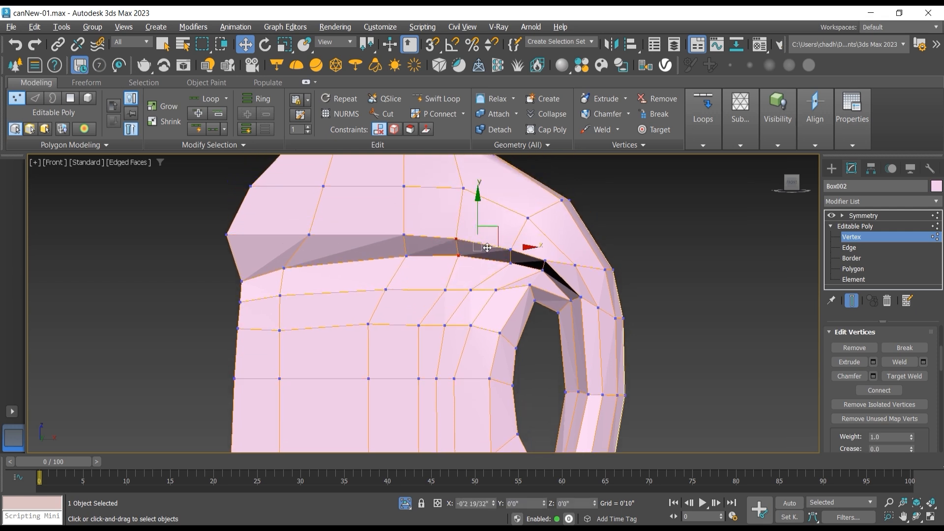
pyautogui.click(445, 289)
pyautogui.moveTo(474, 288); pyautogui.dragTo(450, 288)
# Step: Move the next ledge vertex pair toward the front, then nudge the vertex above it on the can's shoulder up slightly
pyautogui.click(511, 249)
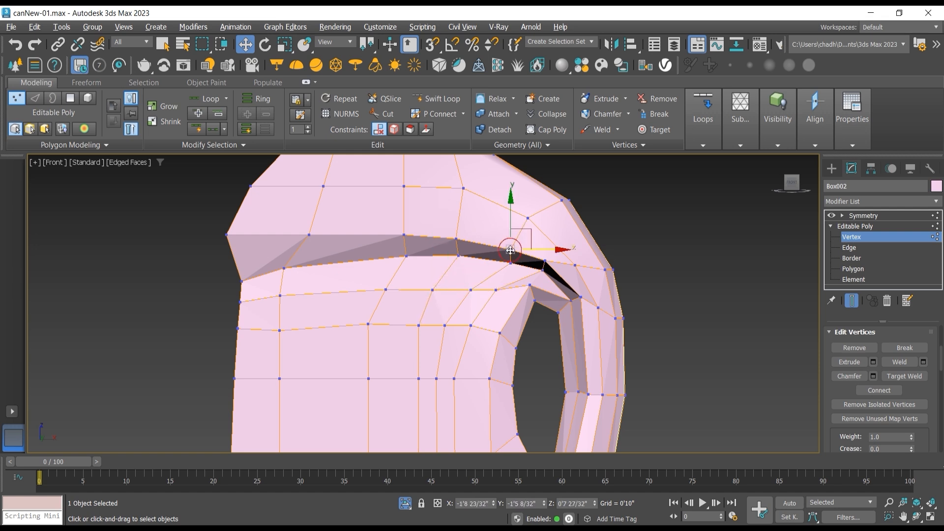
pyautogui.keyDown('ctrl'); pyautogui.click(510, 264); pyautogui.keyUp('ctrl')
pyautogui.moveTo(539, 256); pyautogui.dragTo(517, 235)
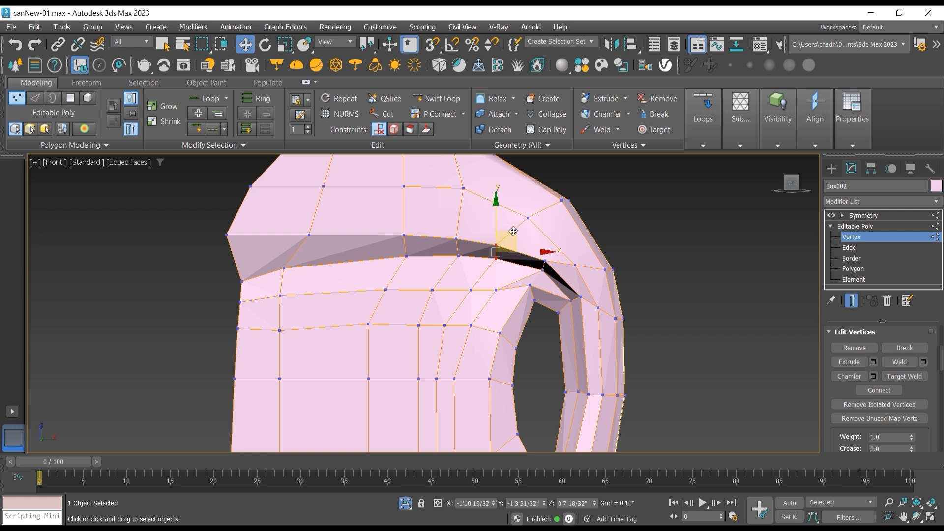
pyautogui.click(527, 218)
pyautogui.moveTo(541, 195); pyautogui.dragTo(540, 192)
# Step: Try to move the ledge vertices nearest the can's front edge, then undo the change
pyautogui.click(312, 236)
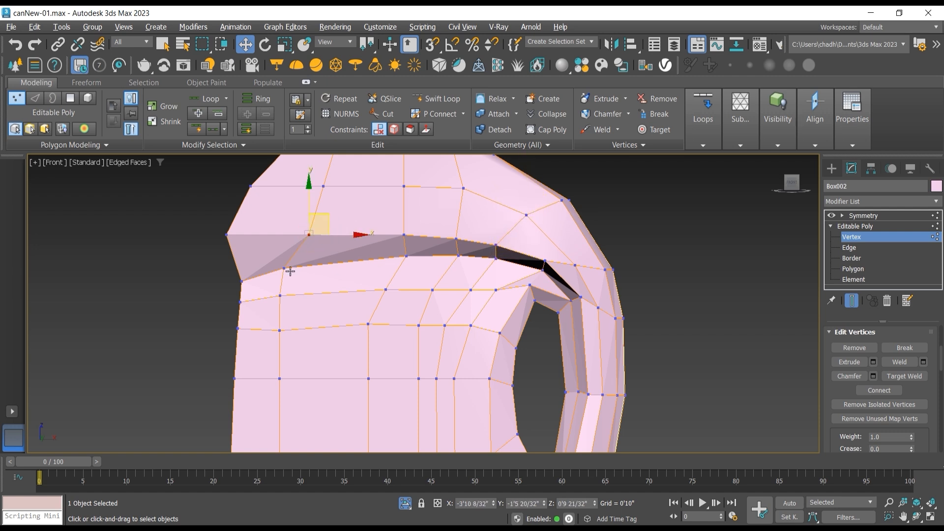
pyautogui.moveTo(319, 237); pyautogui.dragTo(332, 272)
pyautogui.scroll(-2, 293, 280)
pyautogui.hotkey('ctrl', 'z')
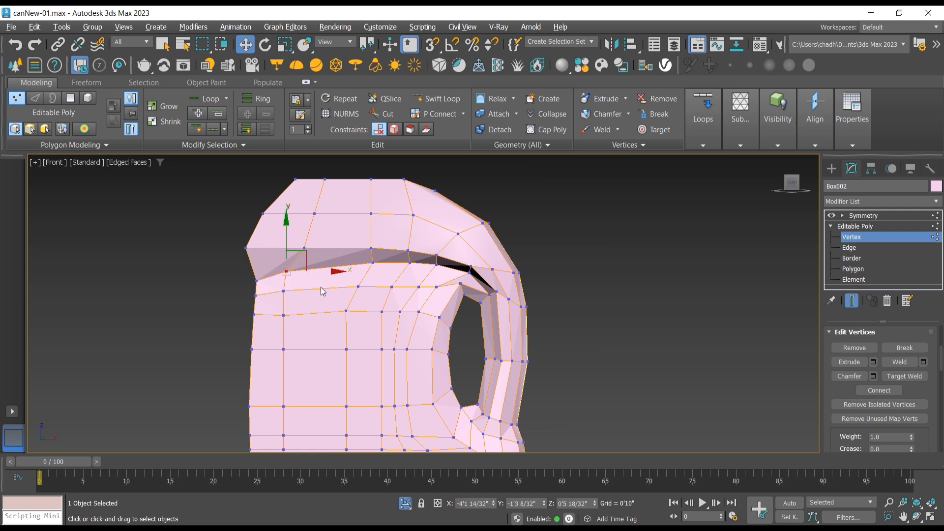
# Step: Move the ledge's second vertex pair from the front edge, and the body vertex directly below it, along X toward the front
pyautogui.moveTo(321, 288); pyautogui.dragTo(350, 300, button='middle')
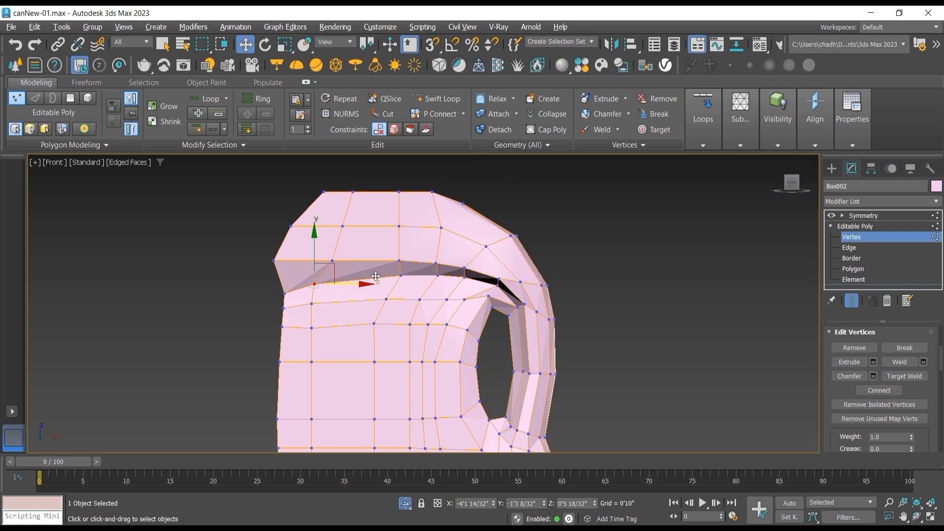
pyautogui.scroll(2, 375, 276)
pyautogui.click(410, 254)
pyautogui.keyDown('ctrl'); pyautogui.click(411, 275); pyautogui.keyUp('ctrl')
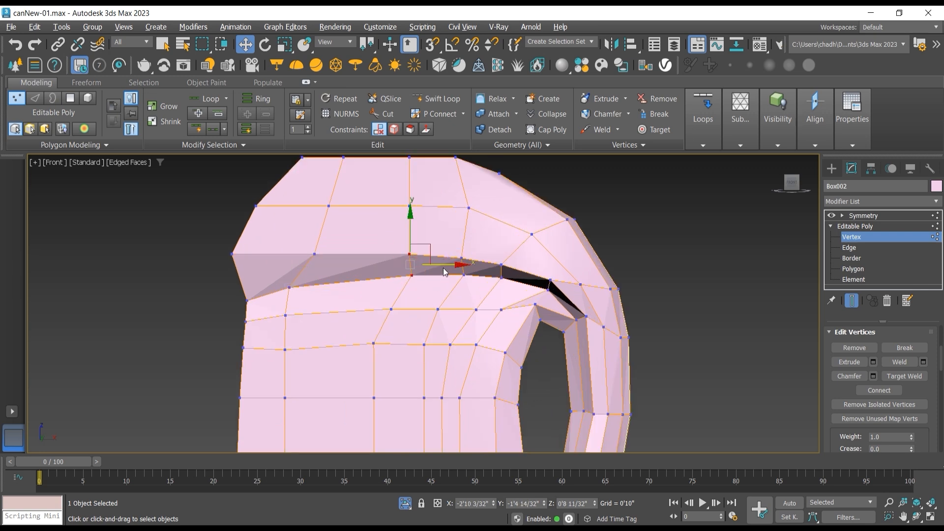
pyautogui.moveTo(444, 272); pyautogui.dragTo(417, 271)
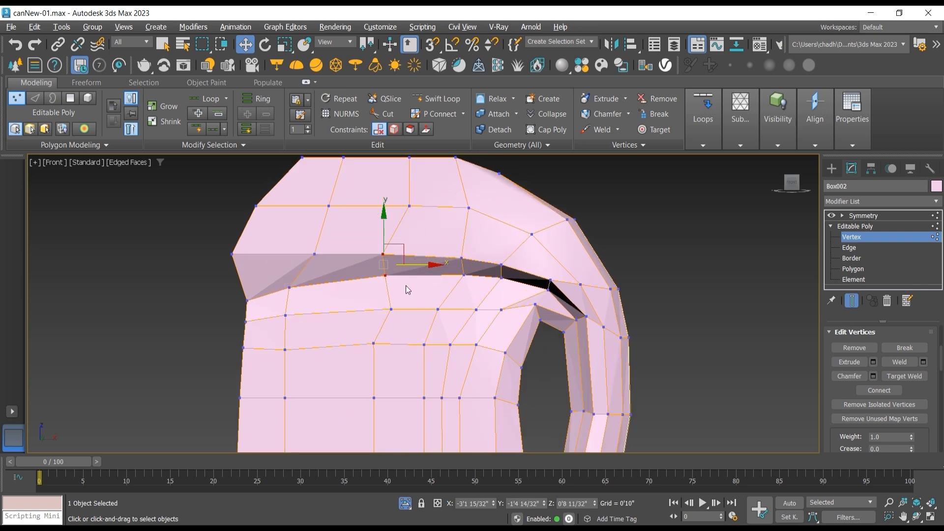
pyautogui.click(392, 308)
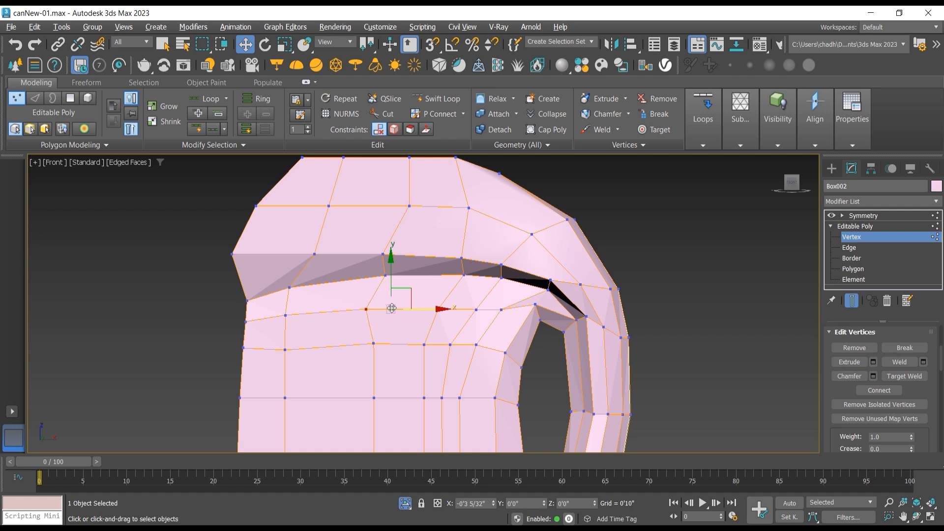
pyautogui.moveTo(417, 308); pyautogui.dragTo(392, 308)
# Step: Shift the column's two vertices on the next rows down and its lower ledge vertex toward the front to even out the column
pyautogui.click(374, 343)
pyautogui.moveTo(398, 342); pyautogui.dragTo(384, 343)
pyautogui.click(386, 279)
pyautogui.moveTo(402, 276); pyautogui.dragTo(394, 276)
pyautogui.moveTo(382, 353); pyautogui.dragTo(395, 297, button='middle')
pyautogui.click(387, 341)
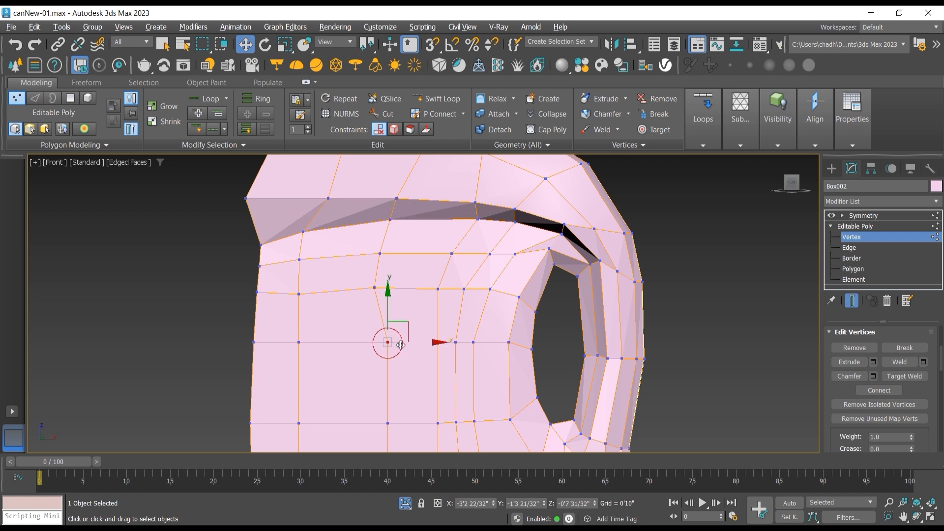
pyautogui.moveTo(413, 343); pyautogui.dragTo(397, 344)
# Step: Shift the remaining lower vertices of that column, down to the can's base, along X toward the front
pyautogui.moveTo(396, 428); pyautogui.dragTo(388, 369, button='middle')
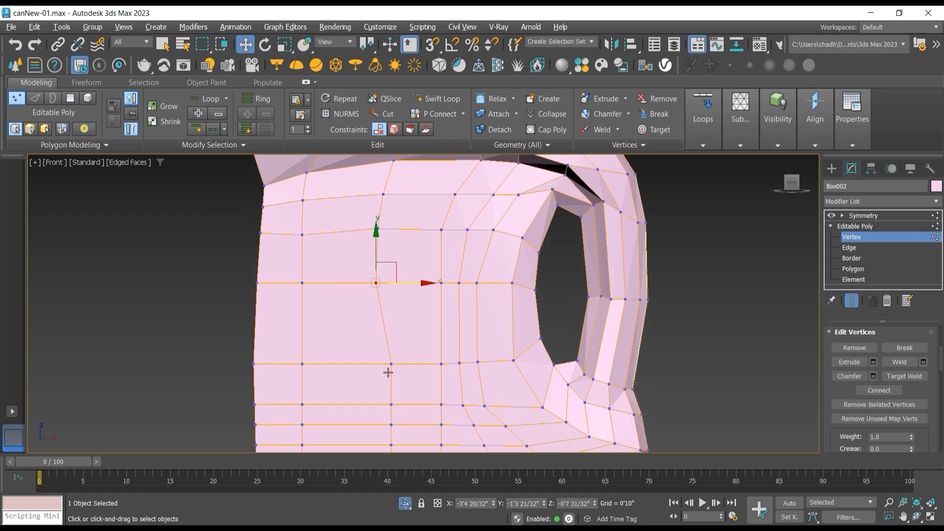
pyautogui.click(390, 364)
pyautogui.moveTo(417, 365); pyautogui.dragTo(398, 369)
pyautogui.moveTo(378, 401); pyautogui.dragTo(382, 332, button='middle')
pyautogui.scroll(-2, 383, 333)
pyautogui.moveTo(373, 327); pyautogui.dragTo(403, 434)
pyautogui.moveTo(418, 379); pyautogui.dragTo(405, 379)
pyautogui.moveTo(413, 400); pyautogui.dragTo(407, 429, button='middle')
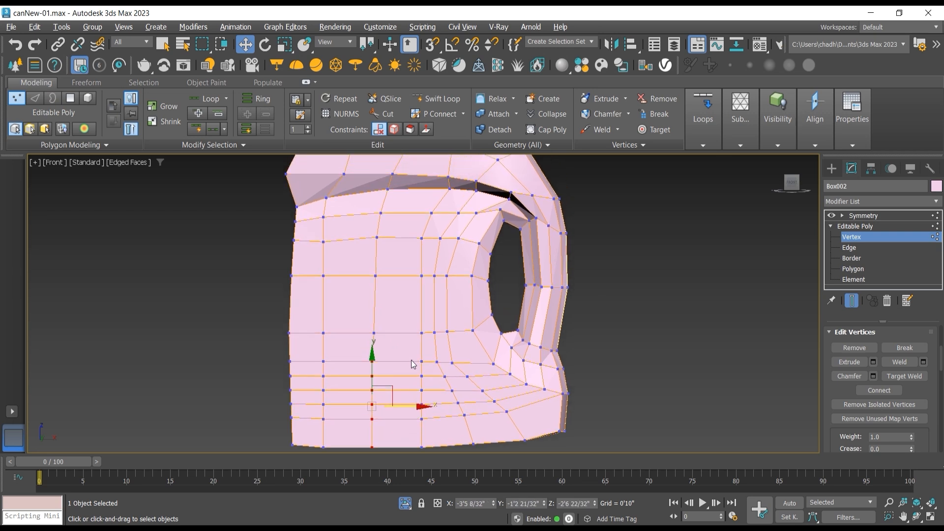
# Step: Shift the adjacent column's lower vertices toward the front, including its two vertices level with the handle opening's middle and lower end
pyautogui.moveTo(409, 355); pyautogui.dragTo(428, 456)
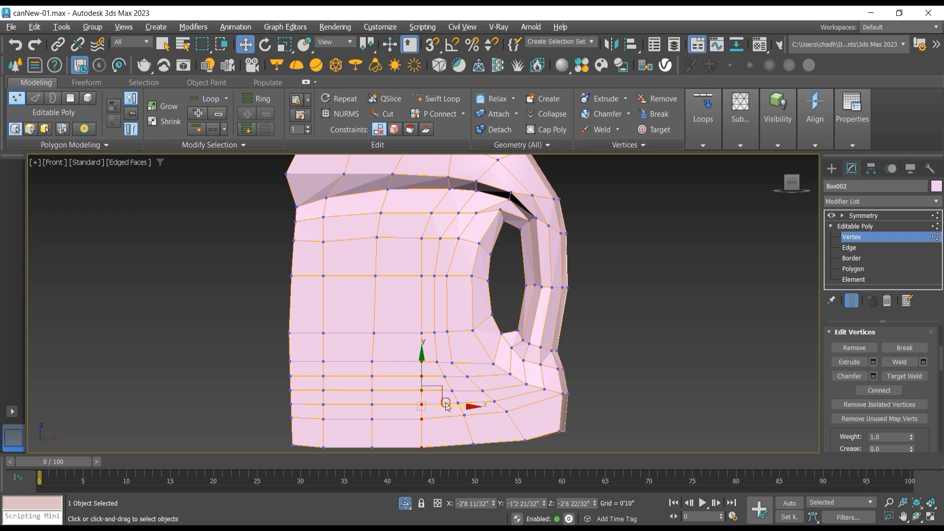
pyautogui.click(403, 362)
pyautogui.moveTo(404, 355); pyautogui.dragTo(431, 453)
pyautogui.moveTo(449, 407); pyautogui.dragTo(436, 406)
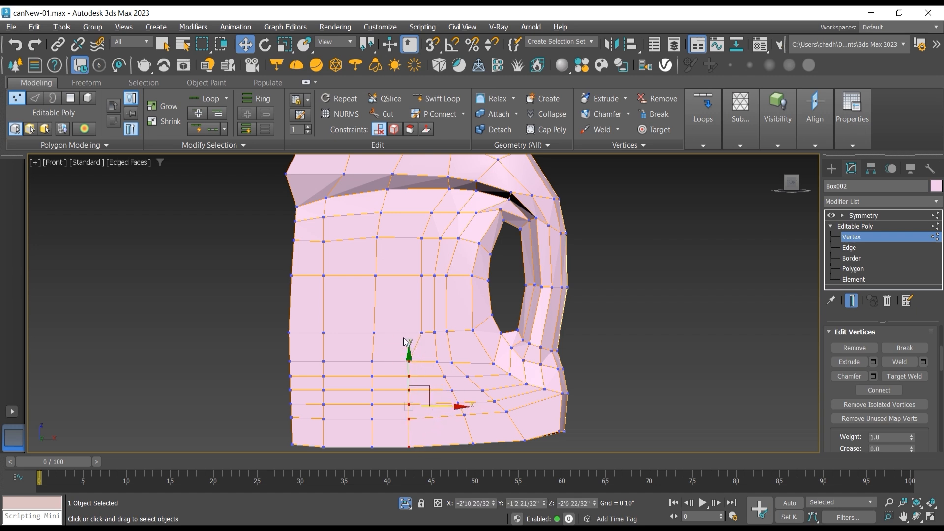
pyautogui.click(423, 332)
pyautogui.moveTo(447, 332); pyautogui.dragTo(432, 332)
pyautogui.click(422, 276)
pyautogui.moveTo(449, 274); pyautogui.dragTo(438, 275)
# Step: Move that column's two vertices on the rows just below the ledge toward the front
pyautogui.moveTo(417, 295); pyautogui.dragTo(412, 360, button='middle')
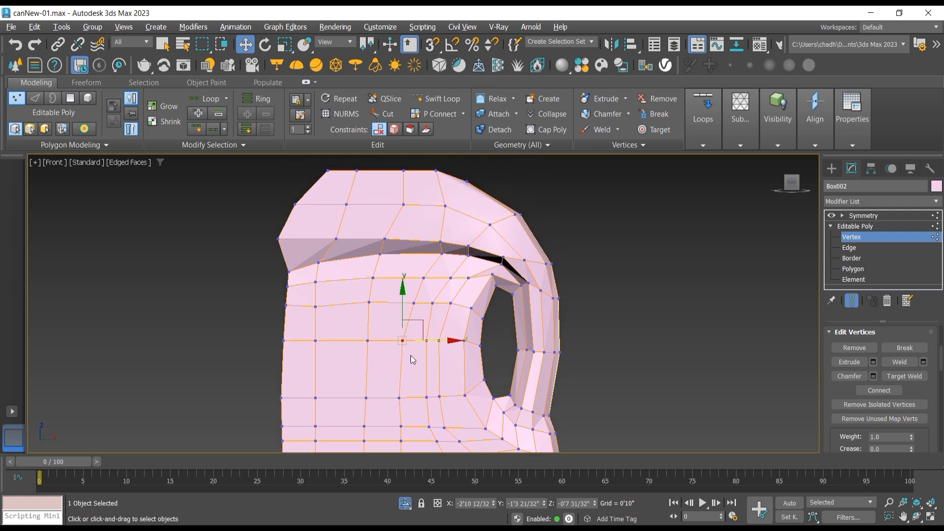
pyautogui.click(414, 302)
pyautogui.moveTo(448, 304); pyautogui.dragTo(432, 279)
pyautogui.click(424, 278)
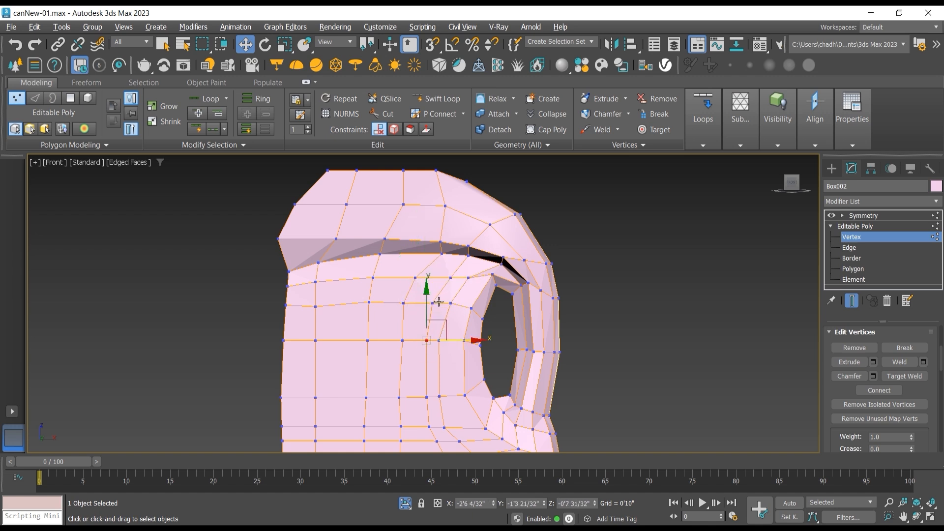
# Step: Move the next column's top two vertices below the ledge toward the front, then shift both columns' vertices on the opening's middle row
pyautogui.click(450, 278)
pyautogui.moveTo(479, 280); pyautogui.dragTo(458, 306)
pyautogui.click(433, 303)
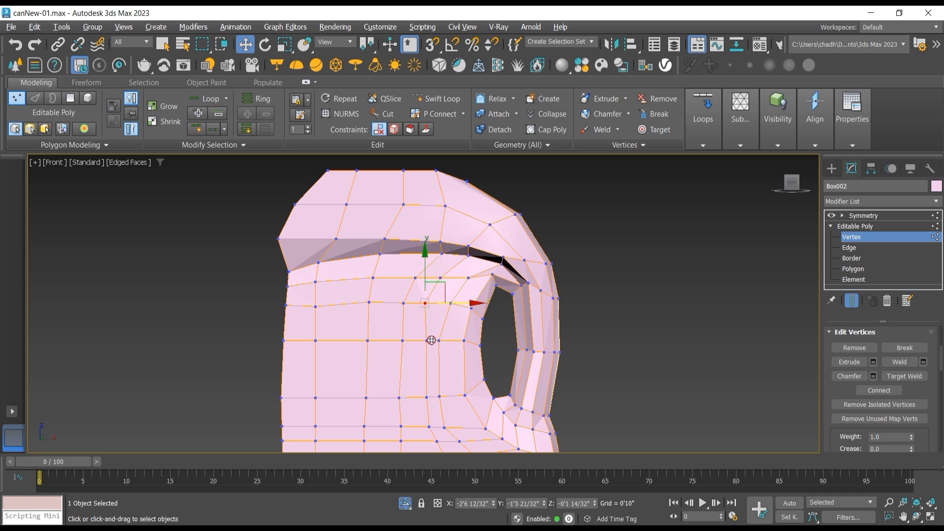
pyautogui.moveTo(431, 340); pyautogui.dragTo(422, 340)
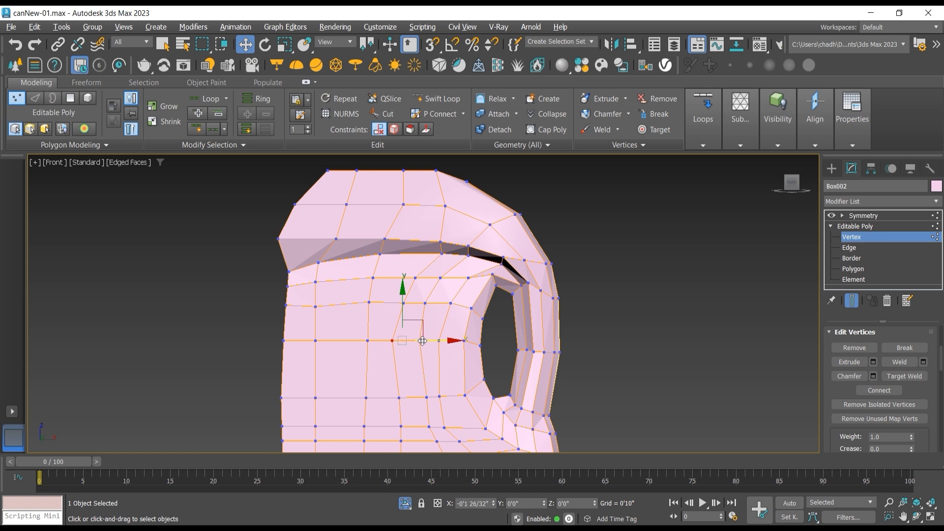
# Step: Align both columns between the opening's middle and lower end by shifting their lower-end row vertices and the second column's middle vertex forward
pyautogui.scroll(3, 401, 402)
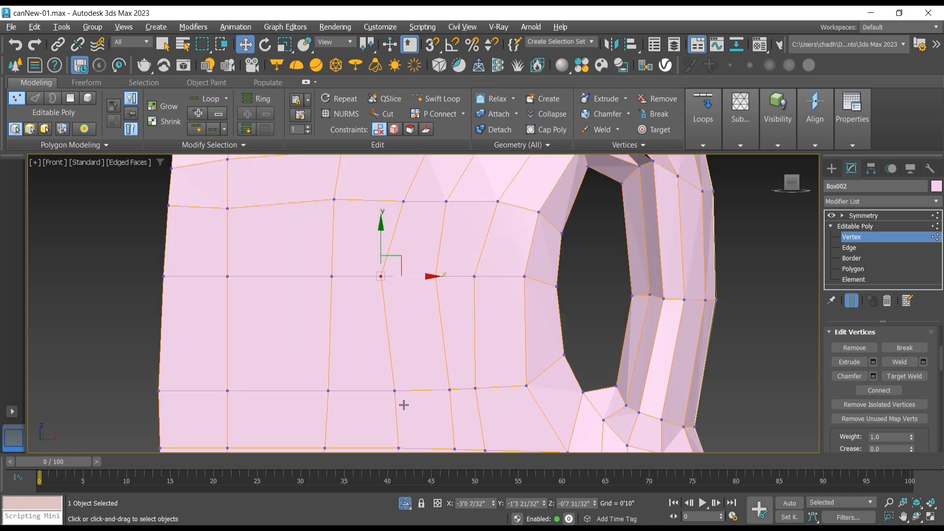
pyautogui.click(395, 390)
pyautogui.moveTo(418, 390)
pyautogui.mouseDown()
pyautogui.moveTo(405, 391)
pyautogui.moveTo(431, 390)
pyautogui.mouseUp()
pyautogui.click(450, 390)
pyautogui.click(436, 276)
pyautogui.moveTo(458, 277); pyautogui.dragTo(449, 277)
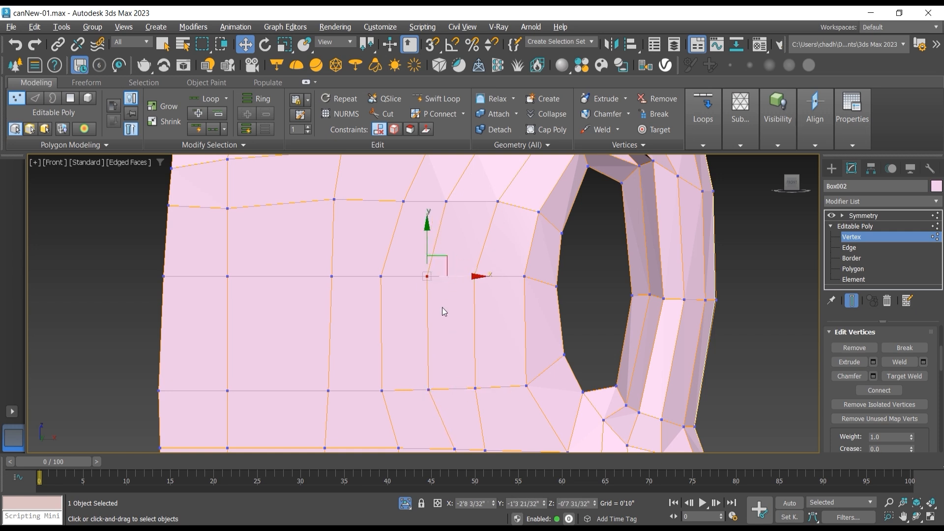
# Step: Shift the first column's three vertices on the rows below the handle opening along X to smooth its path toward the base
pyautogui.scroll(-2, 442, 308)
pyautogui.moveTo(435, 345); pyautogui.dragTo(433, 276, button='middle')
pyautogui.scroll(-2, 434, 275)
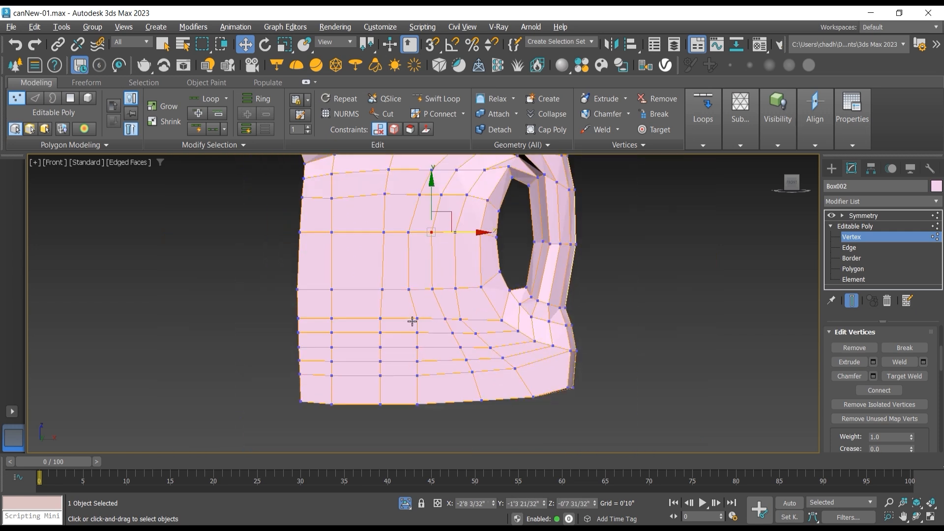
pyautogui.click(416, 318)
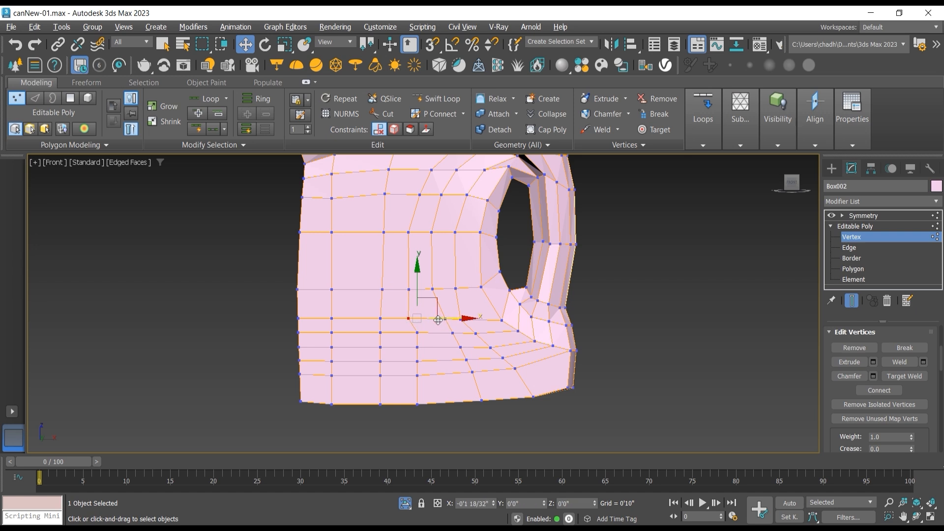
pyautogui.click(417, 332)
pyautogui.moveTo(435, 335); pyautogui.dragTo(431, 334)
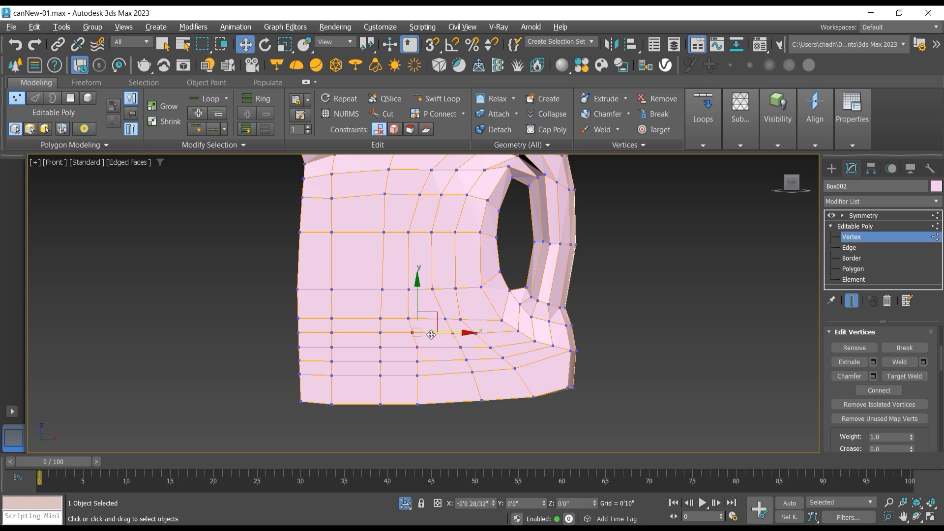
pyautogui.click(413, 347)
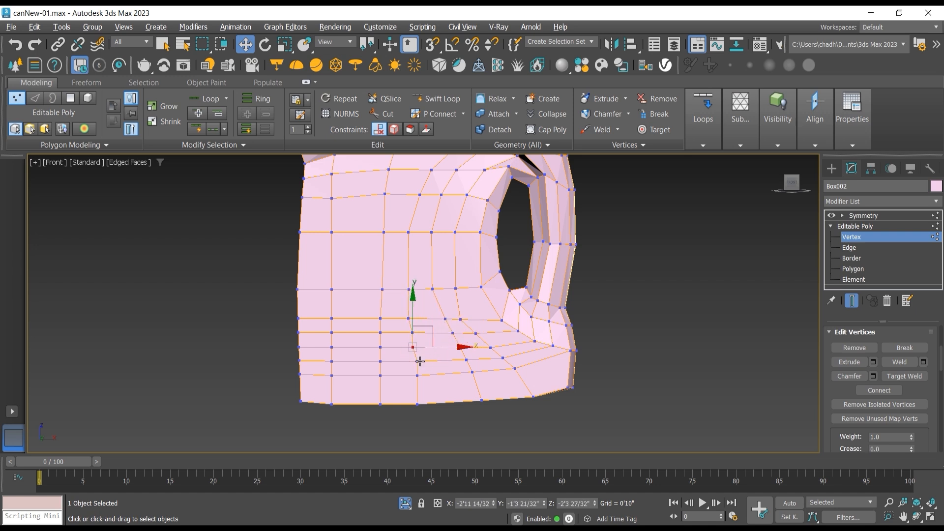
pyautogui.moveTo(432, 349); pyautogui.dragTo(433, 349)
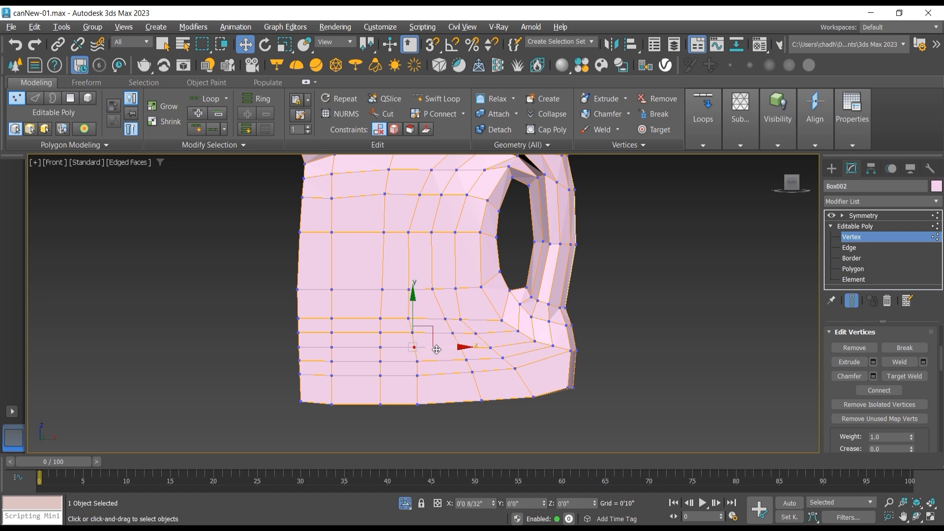
# Step: Shift the next column's four vertices below the handle opening toward the front so its diagonal becomes a smoother curve
pyautogui.click(445, 319)
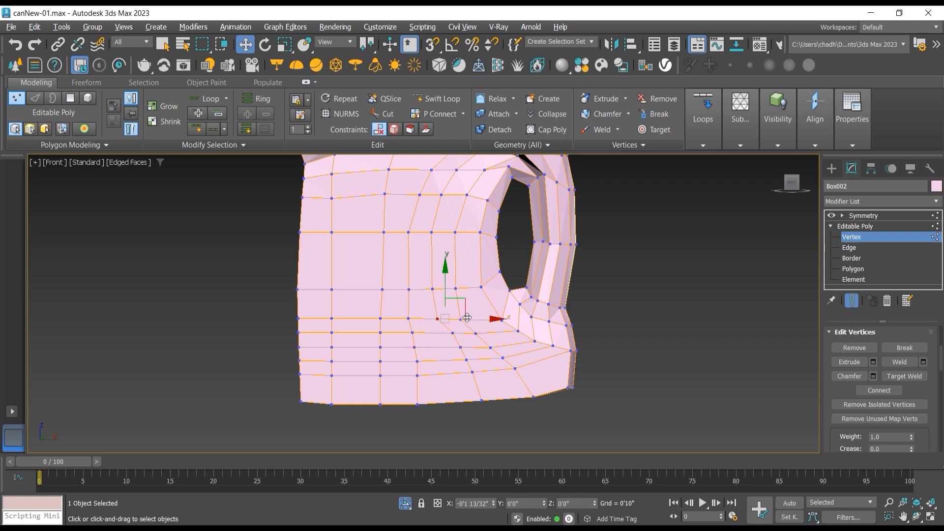
pyautogui.click(452, 333)
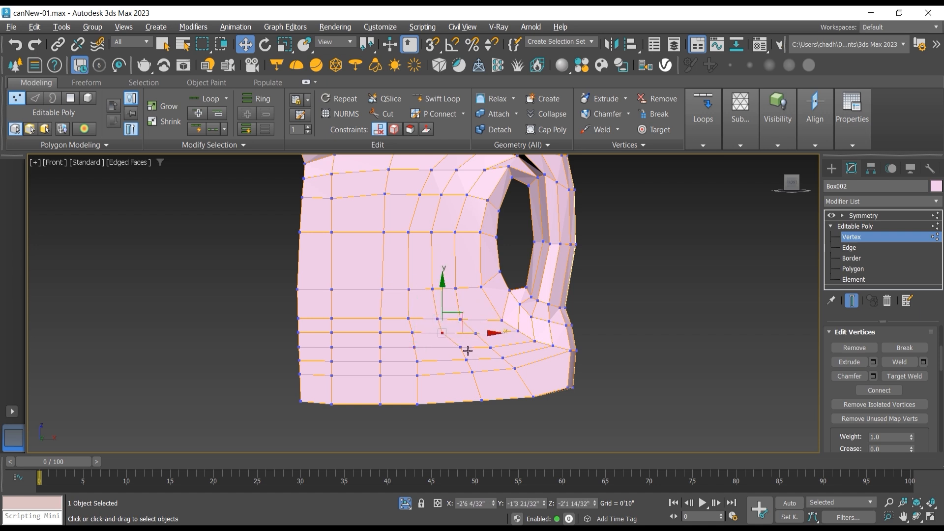
pyautogui.click(451, 347)
pyautogui.click(469, 362)
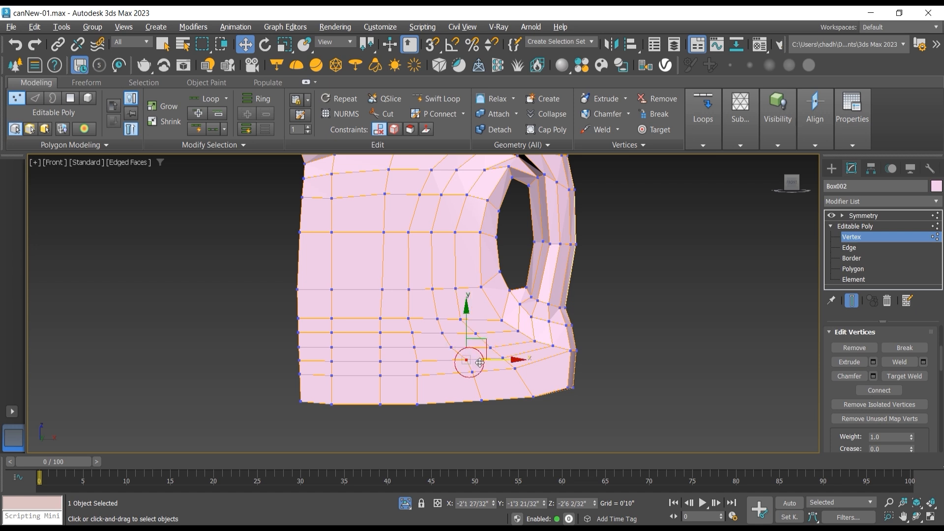
pyautogui.moveTo(490, 360); pyautogui.dragTo(477, 361)
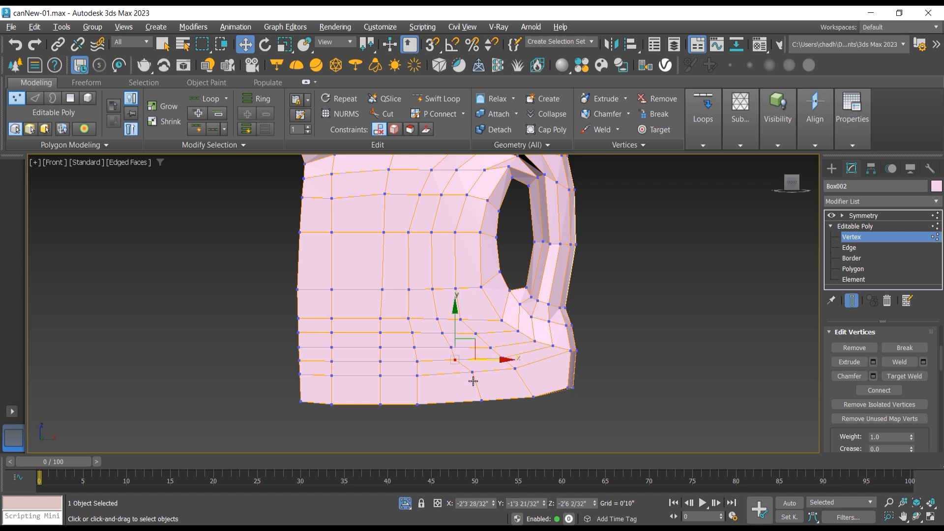
# Step: Move the two diagonal vertices beside the handle opening's lower corner up and toward the front
pyautogui.click(501, 322)
pyautogui.moveTo(517, 308); pyautogui.dragTo(512, 300)
pyautogui.click(531, 317)
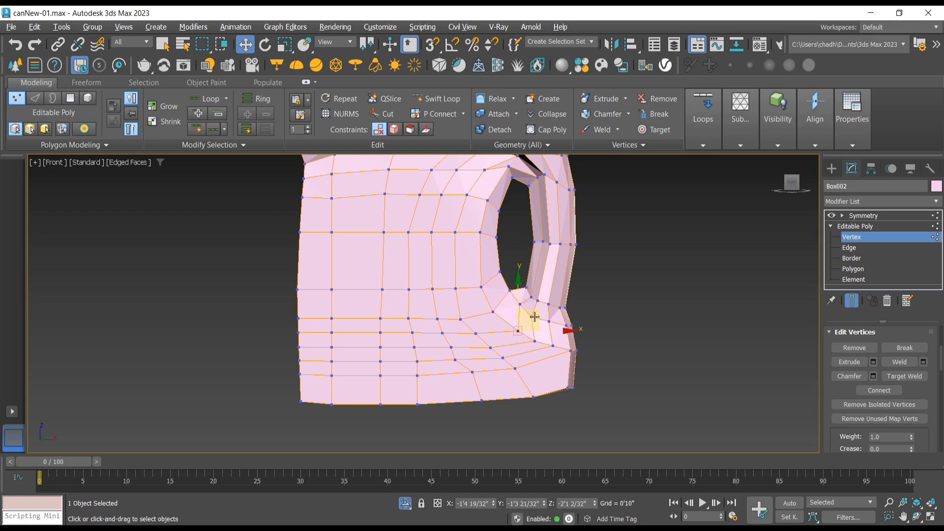
pyautogui.click(518, 330)
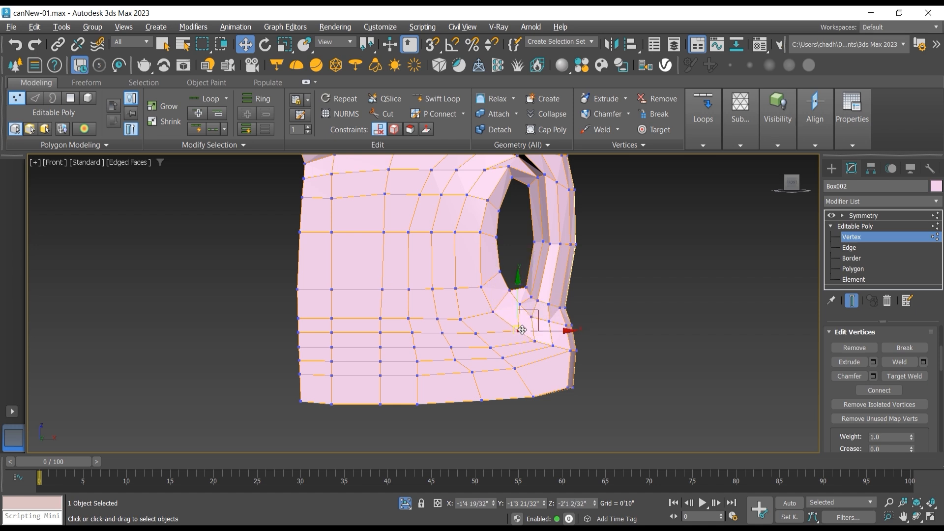
pyautogui.moveTo(534, 312); pyautogui.dragTo(525, 307)
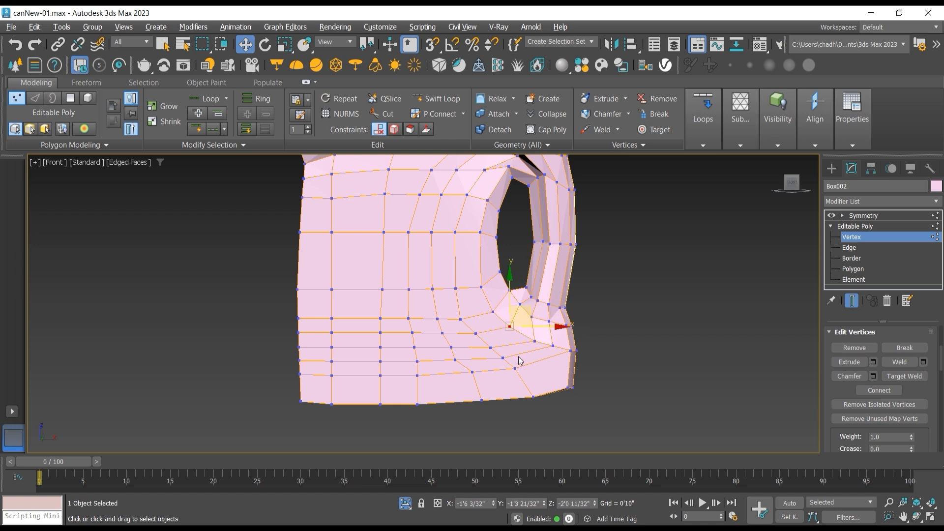
# Step: Lower the vertices of the row just above the can's base one by one, from below the handle toward the front edge
pyautogui.click(518, 369)
pyautogui.moveTo(536, 349); pyautogui.dragTo(542, 361)
pyautogui.click(474, 373)
pyautogui.moveTo(484, 350); pyautogui.dragTo(487, 361)
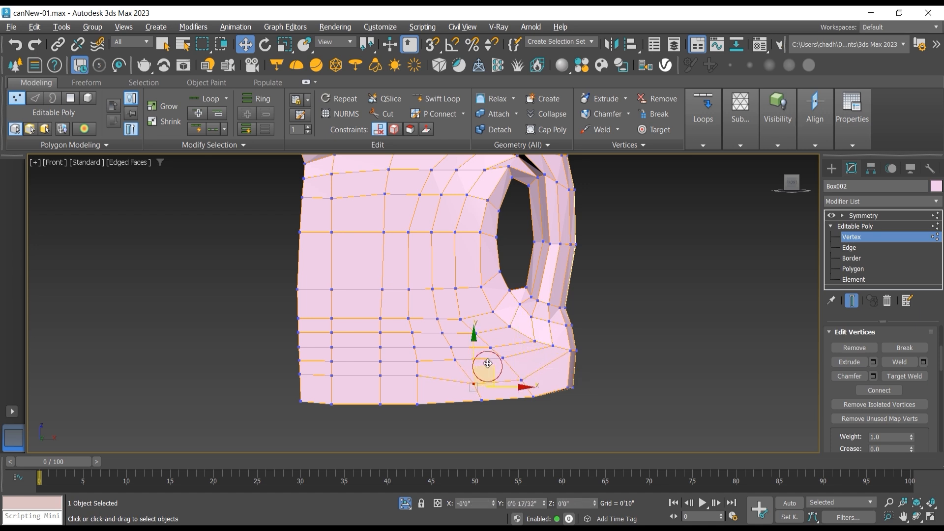
pyautogui.click(416, 374)
pyautogui.moveTo(427, 358); pyautogui.dragTo(430, 367)
pyautogui.click(380, 376)
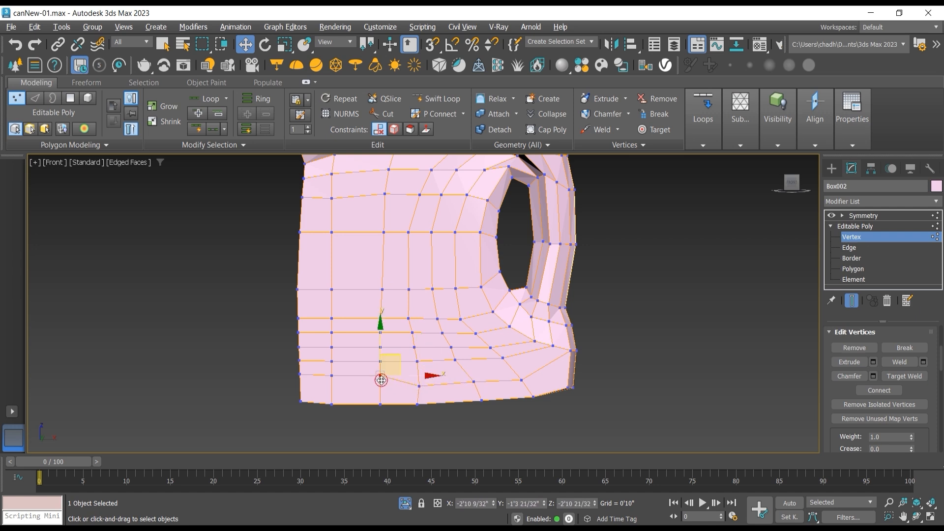
pyautogui.keyDown('ctrl'); pyautogui.click(336, 374); pyautogui.keyUp('ctrl')
pyautogui.moveTo(354, 341); pyautogui.dragTo(355, 354)
# Step: Lower the vertices of the second row above the can's base one by one, from below the handle toward the front edge
pyautogui.click(506, 359)
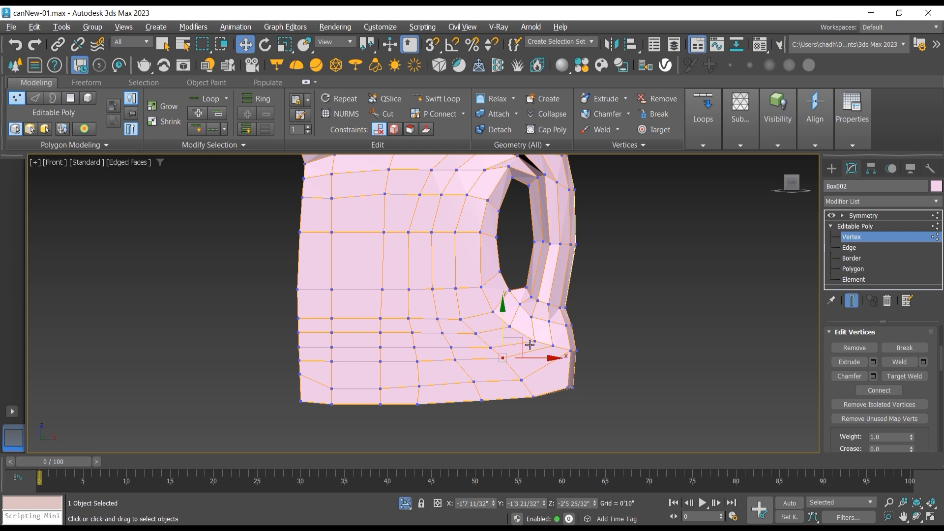
pyautogui.moveTo(526, 343); pyautogui.dragTo(530, 348)
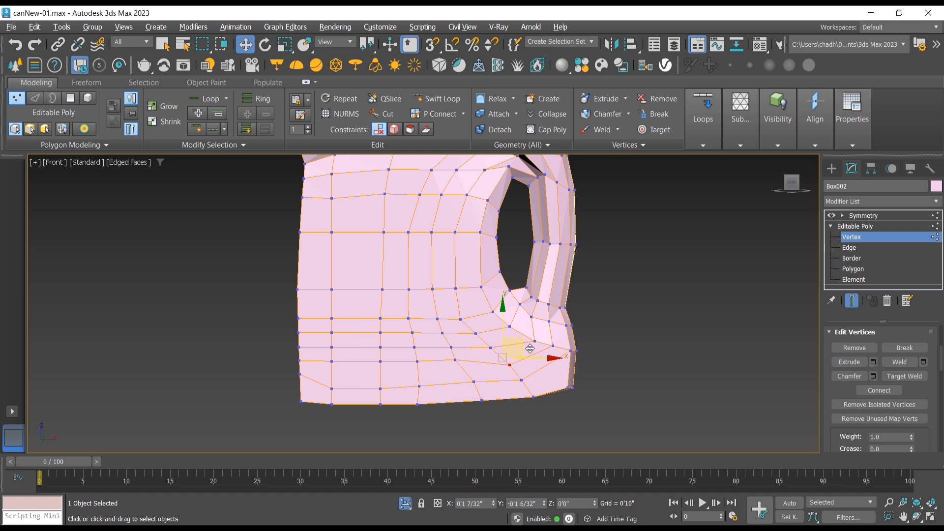
pyautogui.click(455, 360)
pyautogui.click(477, 341)
pyautogui.click(455, 359)
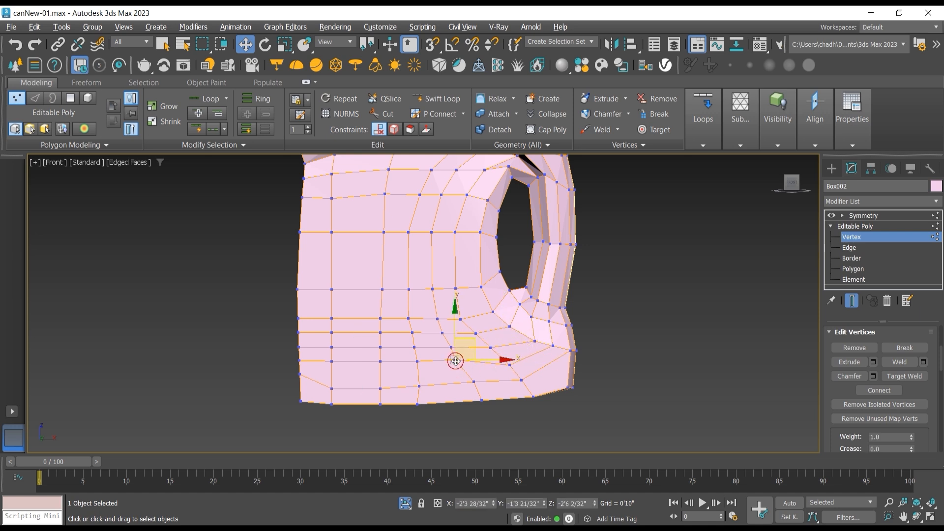
pyautogui.moveTo(482, 347); pyautogui.dragTo(348, 352)
pyautogui.click(417, 363)
pyautogui.scroll(-2, 374, 365)
pyautogui.moveTo(406, 324); pyautogui.dragTo(390, 388, button='middle')
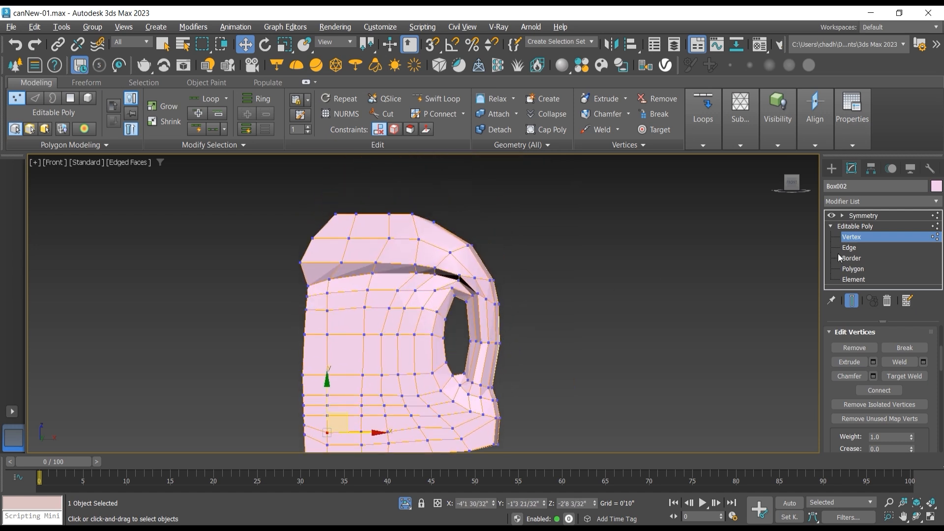
# Step: Add a TurboSmooth modifier above Symmetry and check the smoothed shape of the body and handle
pyautogui.click(863, 217)
pyautogui.click(936, 201)
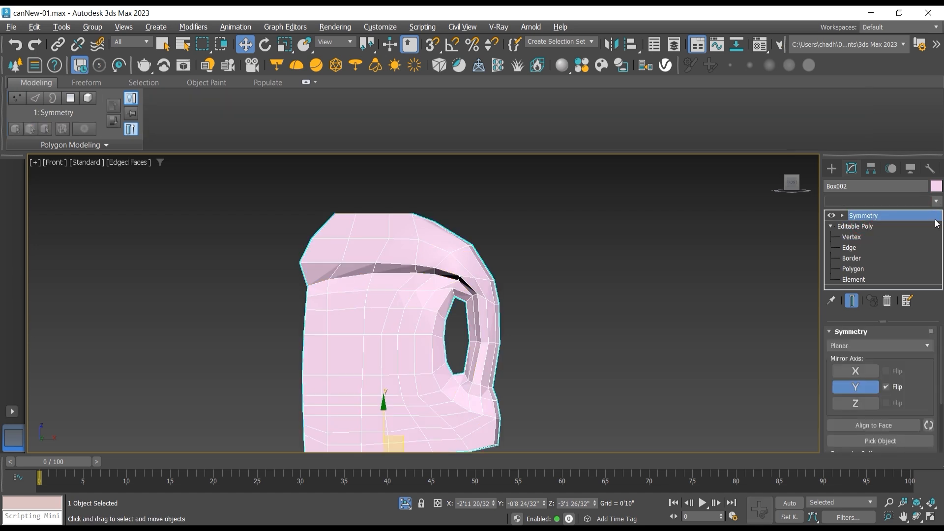
pyautogui.moveTo(940, 234); pyautogui.dragTo(943, 435)
pyautogui.click(874, 389)
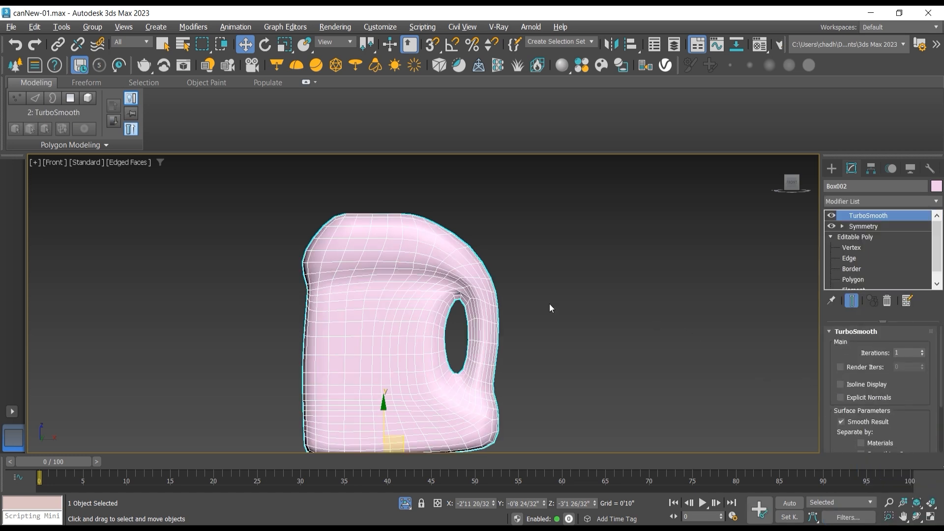
pyautogui.scroll(5, 550, 302)
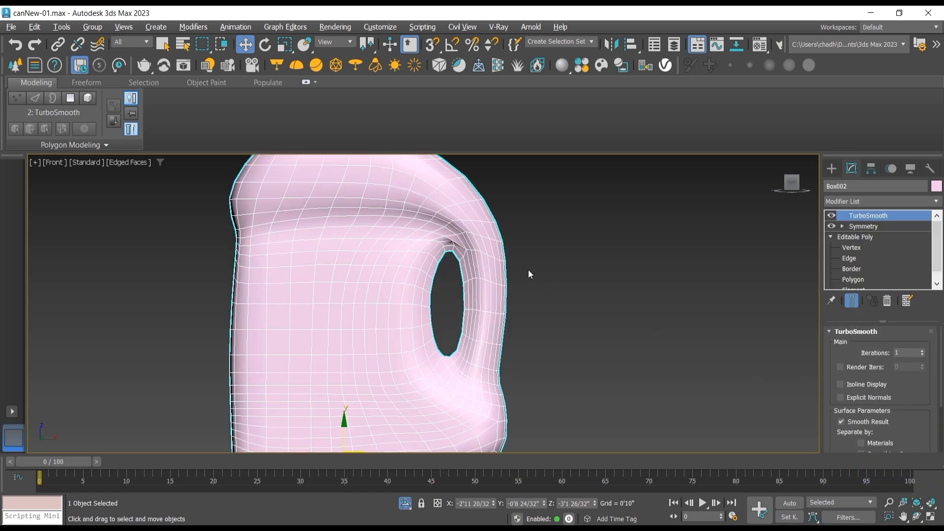
pyautogui.scroll(-3, 475, 351)
pyautogui.moveTo(539, 318); pyautogui.dragTo(525, 339, button='middle')
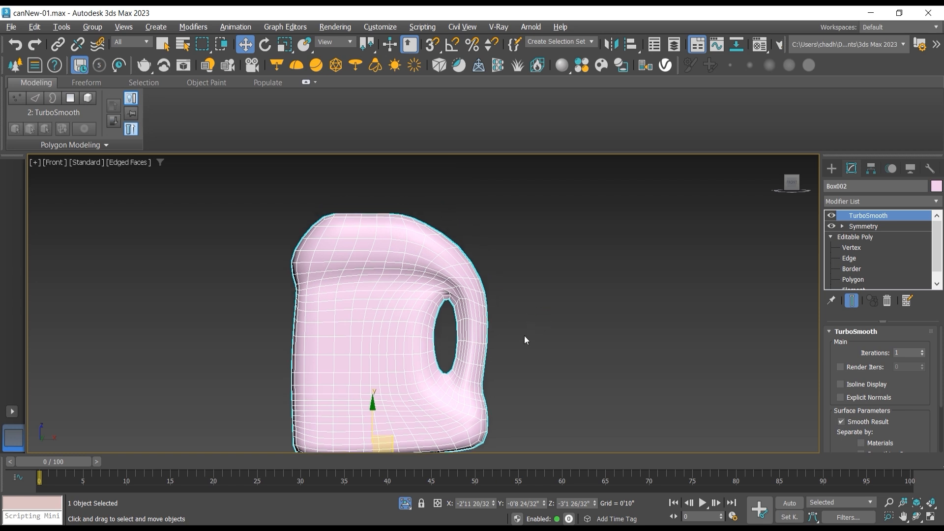
pyautogui.scroll(-2, 539, 306)
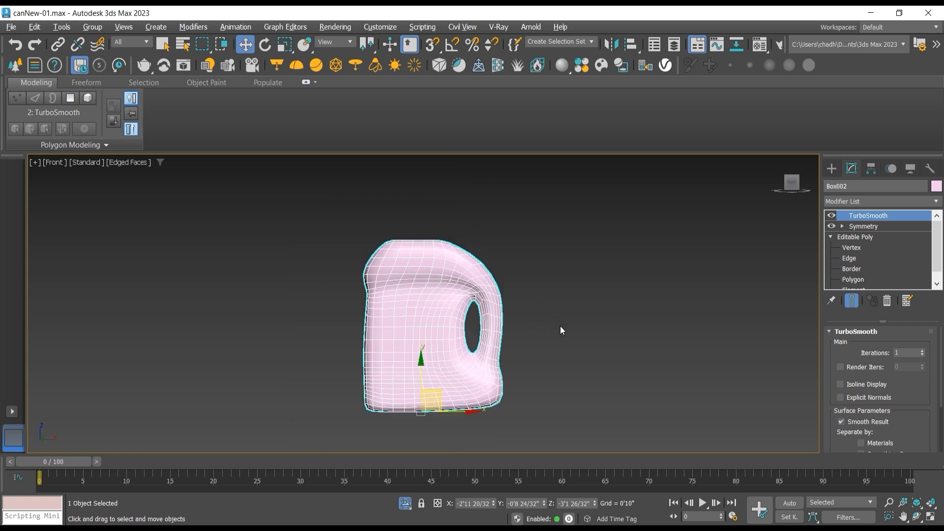
# Step: End isolation to bring back the reference image, and freeze the can's transform
pyautogui.click(404, 503)
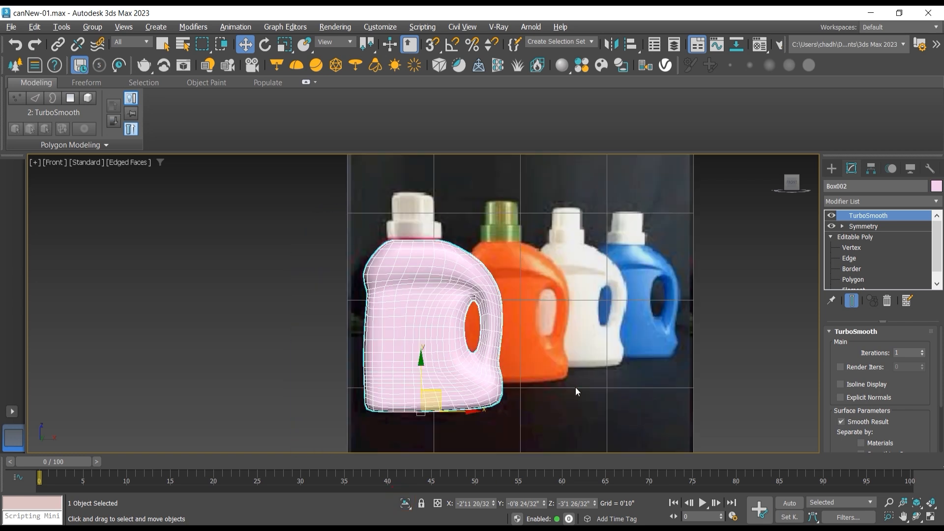
pyautogui.click(868, 227)
pyautogui.click(862, 217)
pyautogui.rightClick(454, 276)
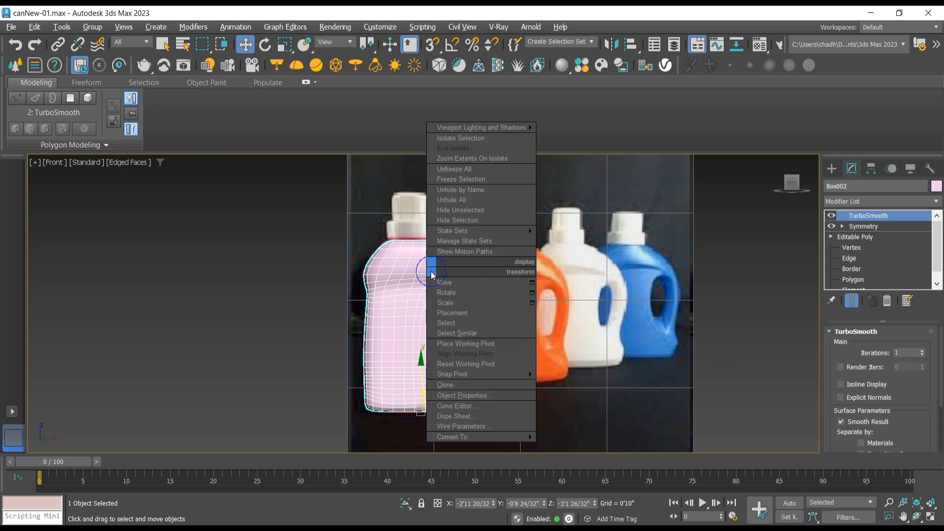
pyautogui.click(393, 271)
pyautogui.keyDown('alt'); pyautogui.rightClick(394, 274); pyautogui.keyUp('alt')
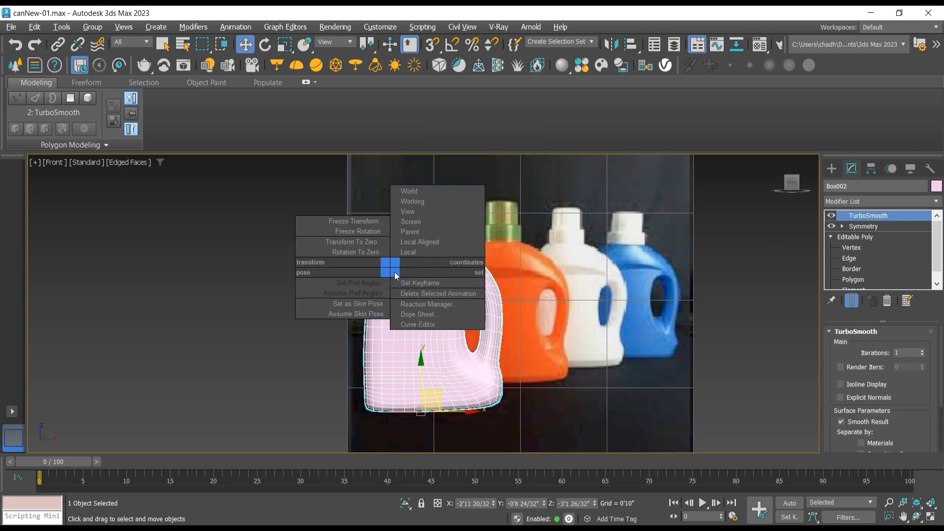
pyautogui.click(339, 225)
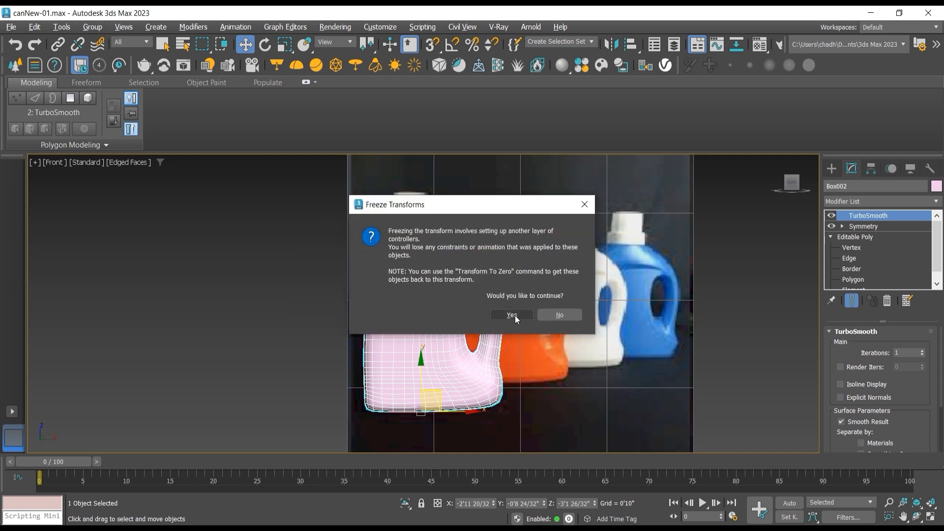
pyautogui.click(513, 316)
# Step: Move the can along X to about -9'9 7/32" so it stands beside the reference bottle
pyautogui.moveTo(472, 374); pyautogui.dragTo(245, 374)
pyautogui.moveTo(289, 335); pyautogui.dragTo(418, 330, button='middle')
pyautogui.scroll(2, 279, 270)
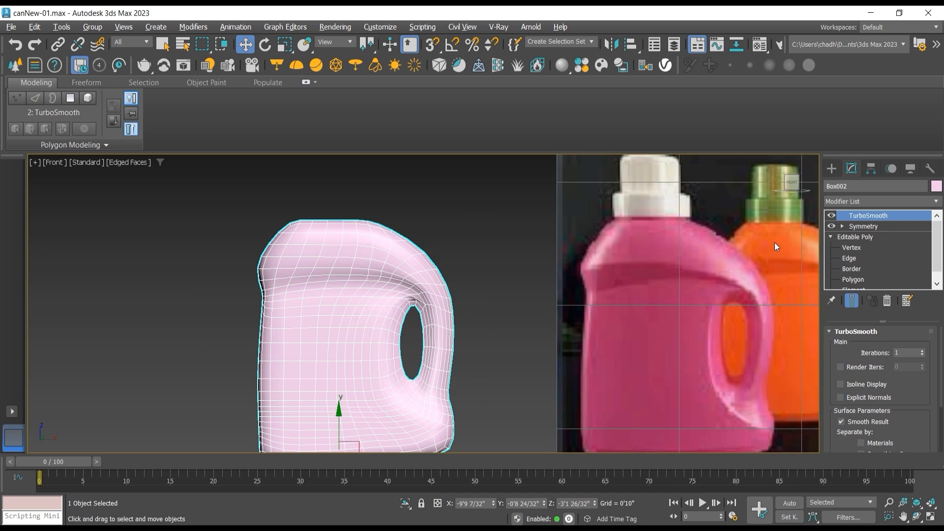
# Step: Return to the Editable Poly level with the end result hidden and select the edge loop along the shoulder ridge
pyautogui.click(852, 237)
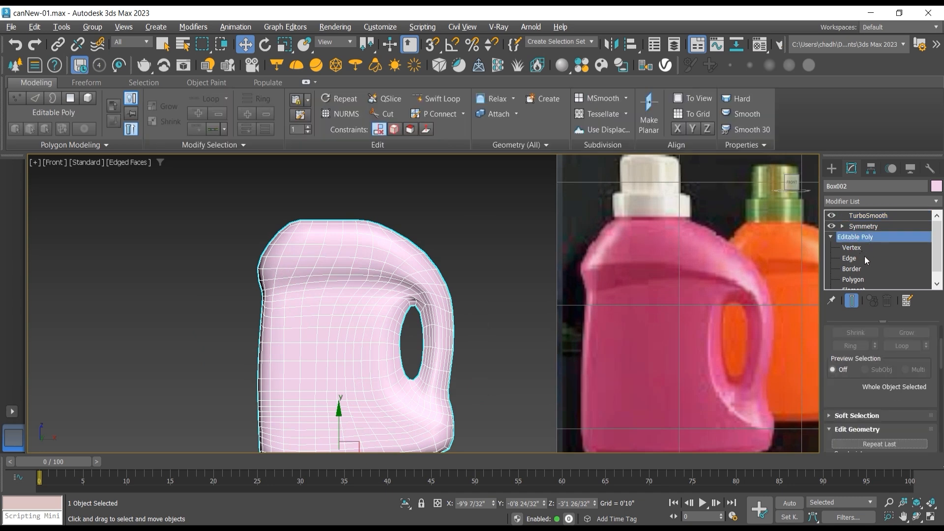
pyautogui.click(852, 301)
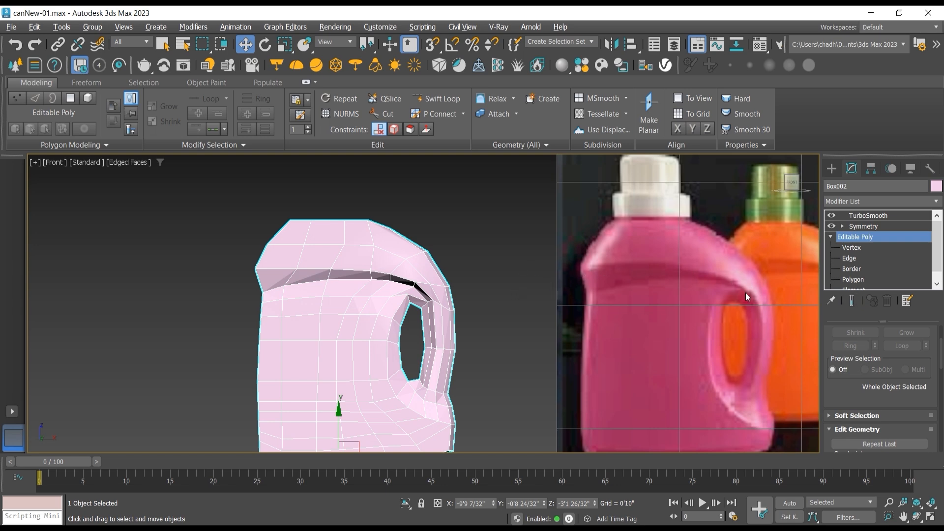
pyautogui.click(850, 258)
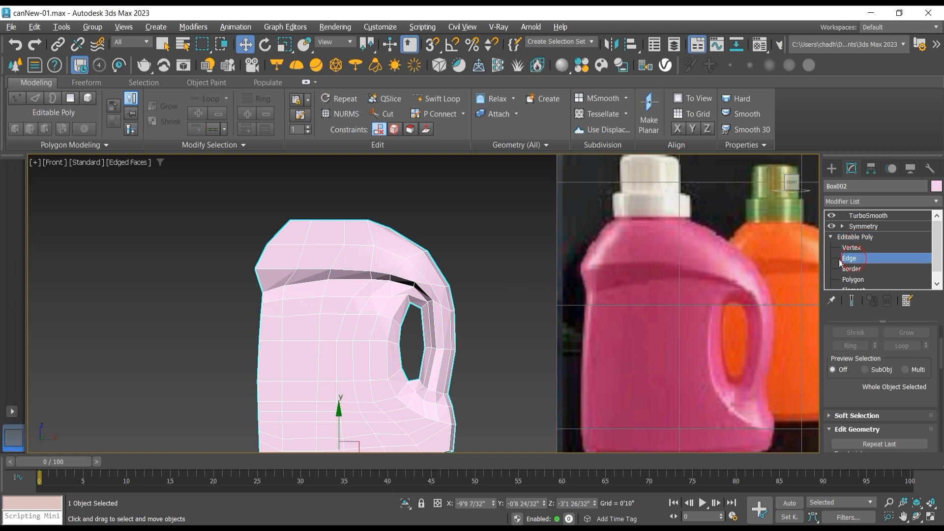
pyautogui.doubleClick(279, 270)
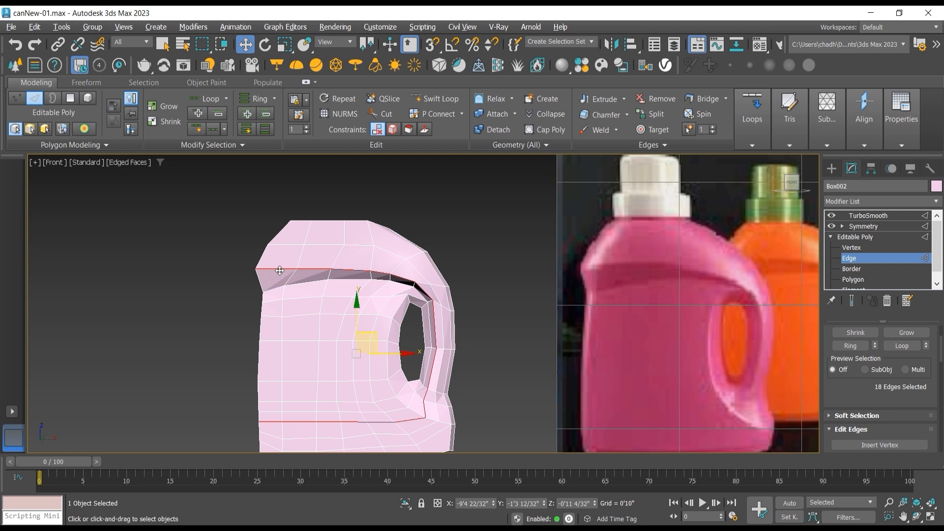
# Step: Raise the four vertices along the shoulder ridge one by one so the ridge arcs smoothly toward the handle
pyautogui.click(851, 247)
pyautogui.scroll(3, 342, 273)
pyautogui.click(273, 270)
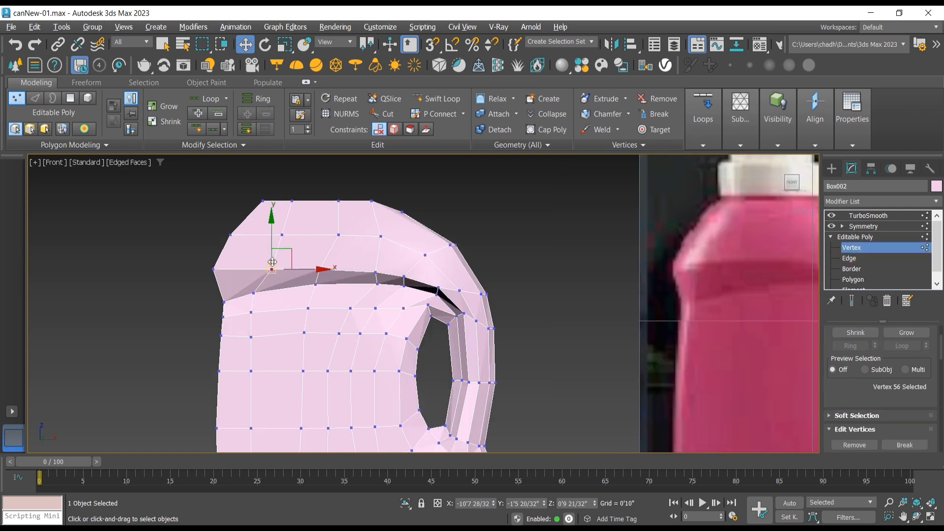
pyautogui.moveTo(283, 247); pyautogui.dragTo(435, 254)
pyautogui.click(320, 266)
pyautogui.click(375, 271)
pyautogui.click(405, 276)
# Step: Select the shoulder ridge's edge loop and deselect its edges across the lower body and below the handle, keeping the ridge and handle edges
pyautogui.click(849, 258)
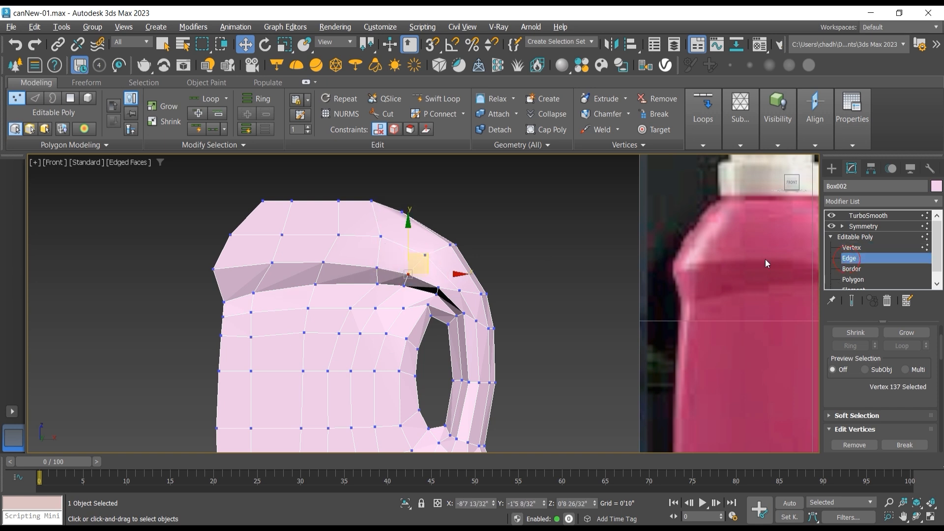
pyautogui.doubleClick(332, 260)
pyautogui.scroll(-3, 333, 274)
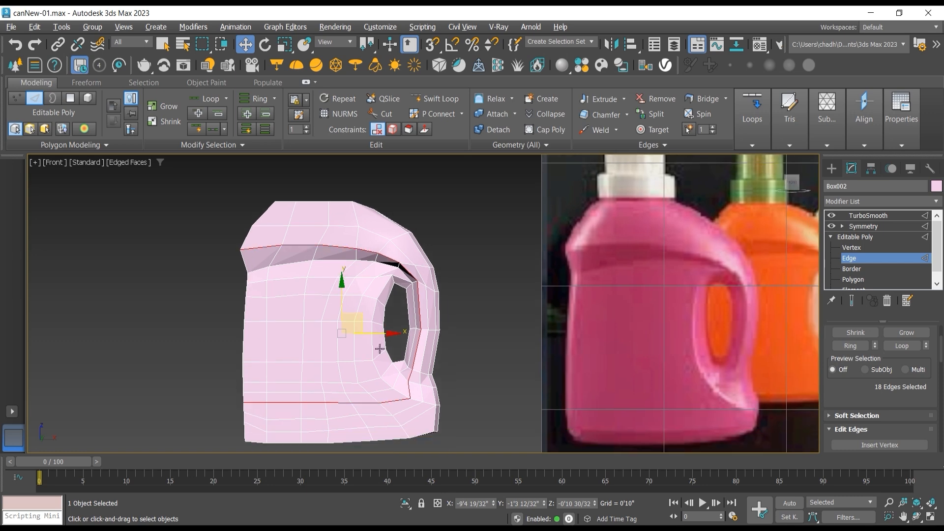
pyautogui.scroll(2, 408, 389)
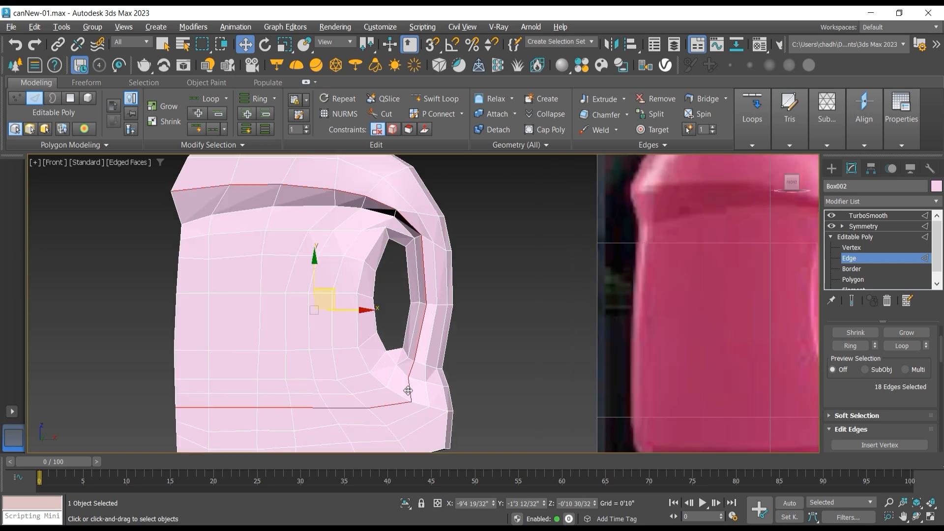
pyautogui.keyDown('alt'); pyautogui.click(408, 390); pyautogui.keyUp('alt')
pyautogui.keyDown('alt'); pyautogui.click(392, 405); pyautogui.keyUp('alt')
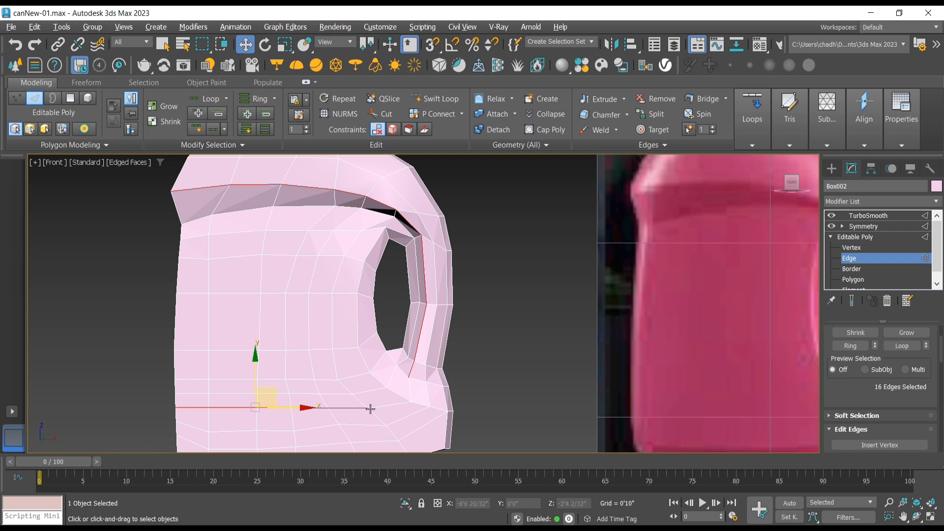
pyautogui.keyDown('alt'); pyautogui.moveTo(126, 371); pyautogui.dragTo(188, 396); pyautogui.keyUp('alt')
pyautogui.keyDown('alt'); pyautogui.moveTo(380, 445); pyautogui.dragTo(377, 445); pyautogui.keyUp('alt')
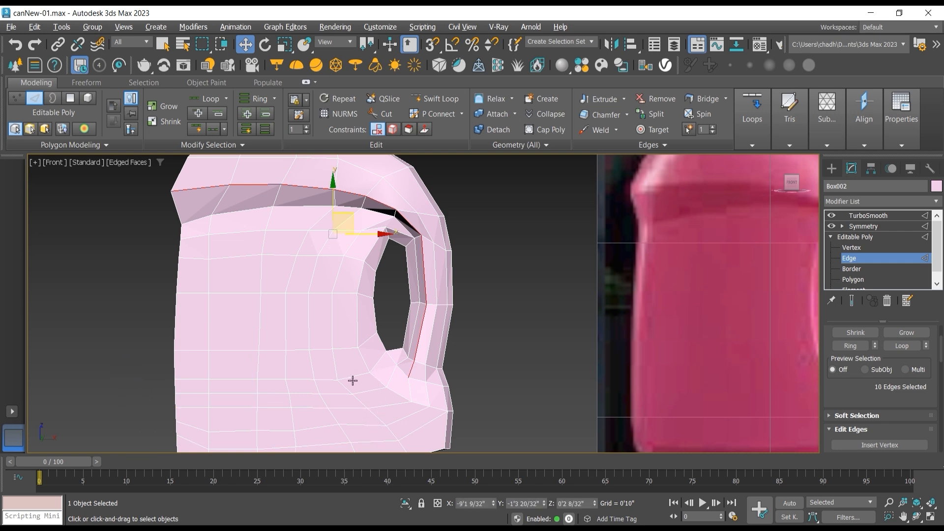
pyautogui.scroll(-2, 517, 367)
pyautogui.moveTo(517, 367); pyautogui.dragTo(401, 370, button='middle')
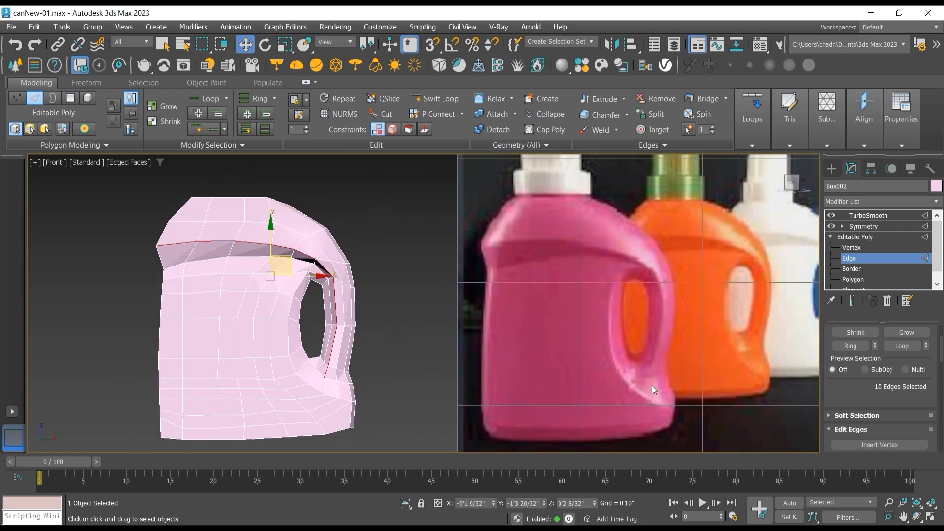
pyautogui.keyDown('alt'); pyautogui.click(327, 373); pyautogui.keyUp('alt')
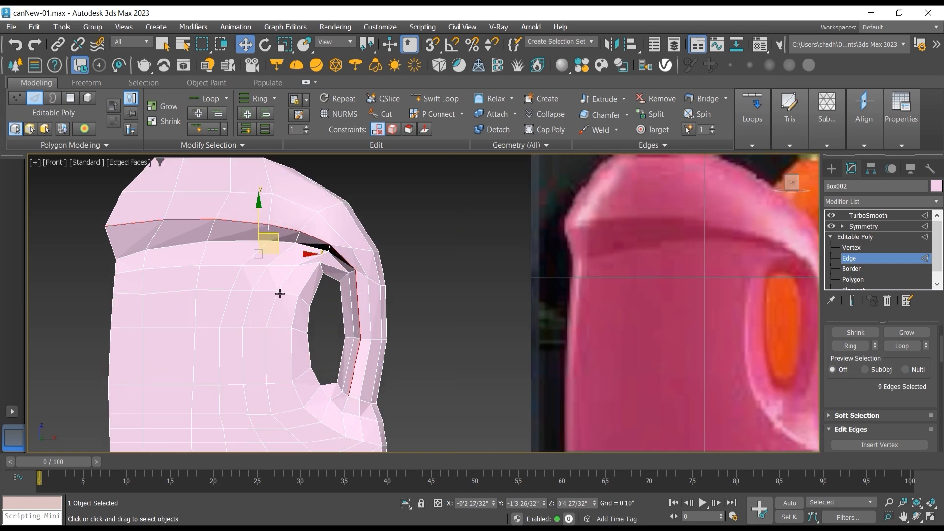
# Step: Chamfer the selected ridge and handle edges by 0'0 7/32" with 1 segment
pyautogui.scroll(2, 305, 320)
pyautogui.scroll(-3, 865, 388)
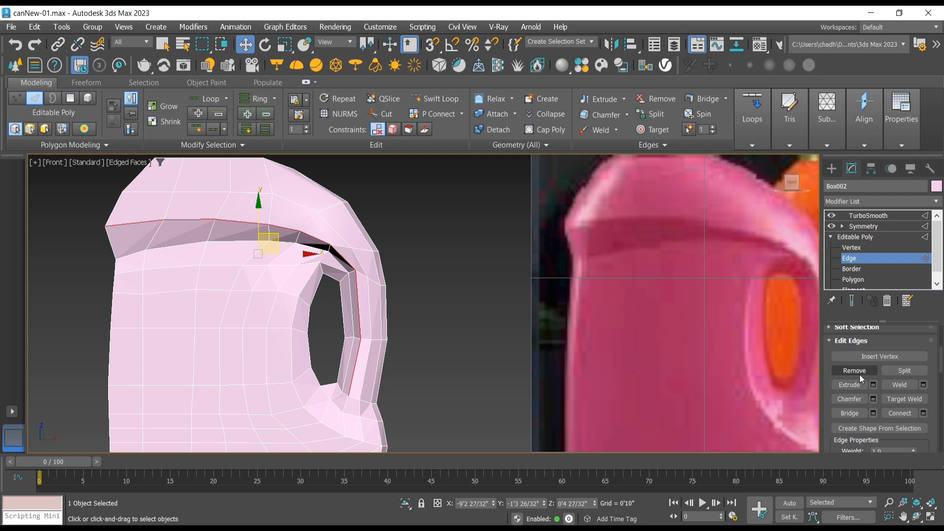
pyautogui.click(873, 399)
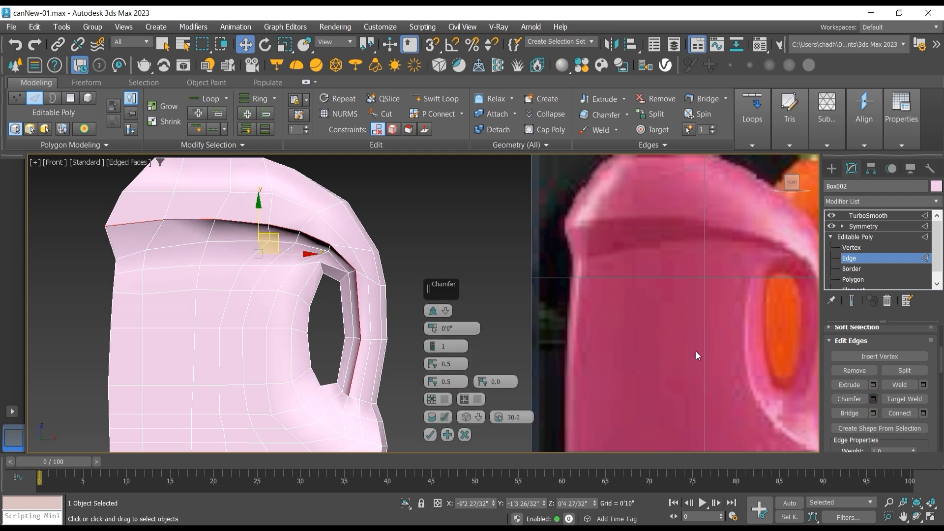
pyautogui.scroll(3, 297, 214)
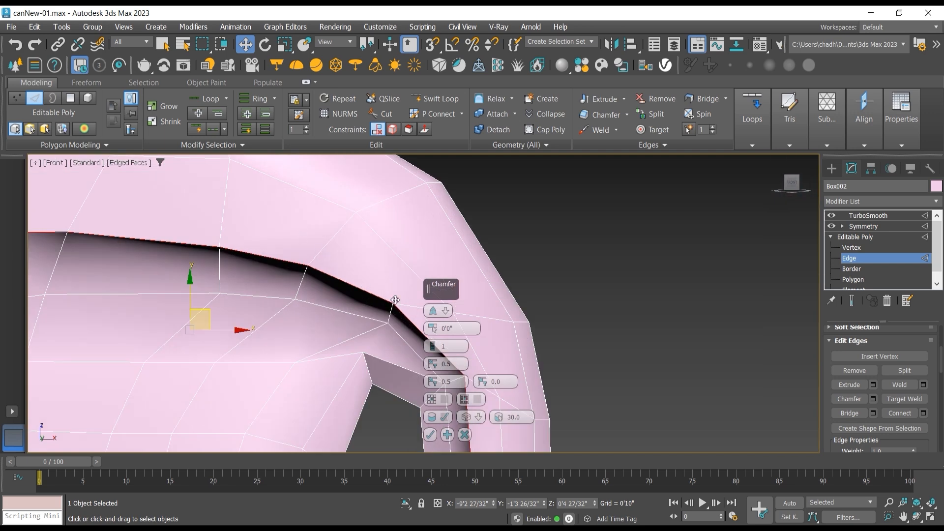
pyautogui.click(430, 326)
pyautogui.click(430, 325)
pyautogui.moveTo(429, 326); pyautogui.dragTo(429, 319)
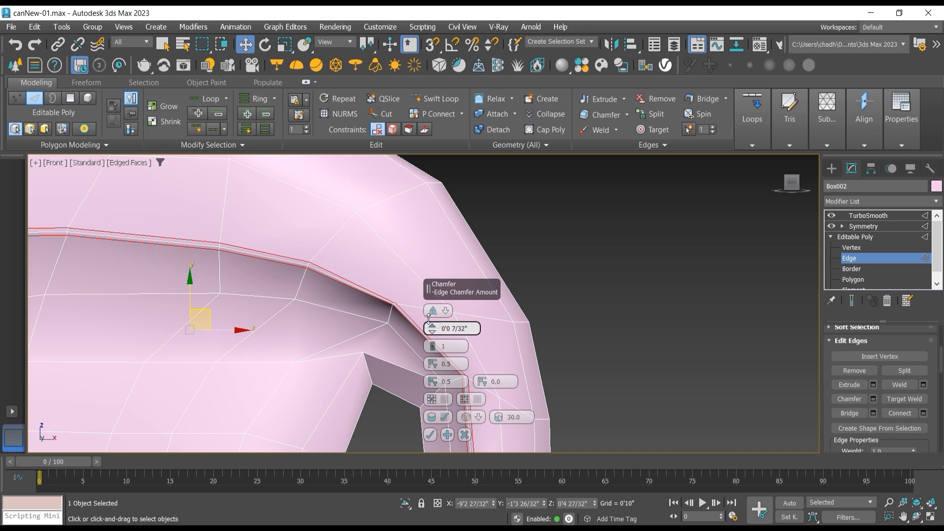
pyautogui.click(430, 435)
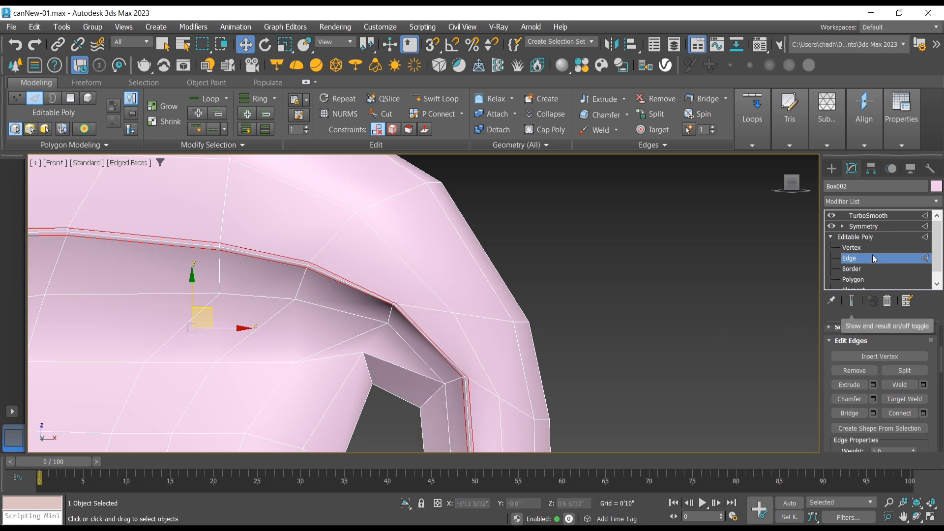
# Step: Return to the TurboSmooth level and switch the viewport to Default Shading to inspect the sharpened shoulder ridge
pyautogui.click(856, 237)
pyautogui.click(860, 217)
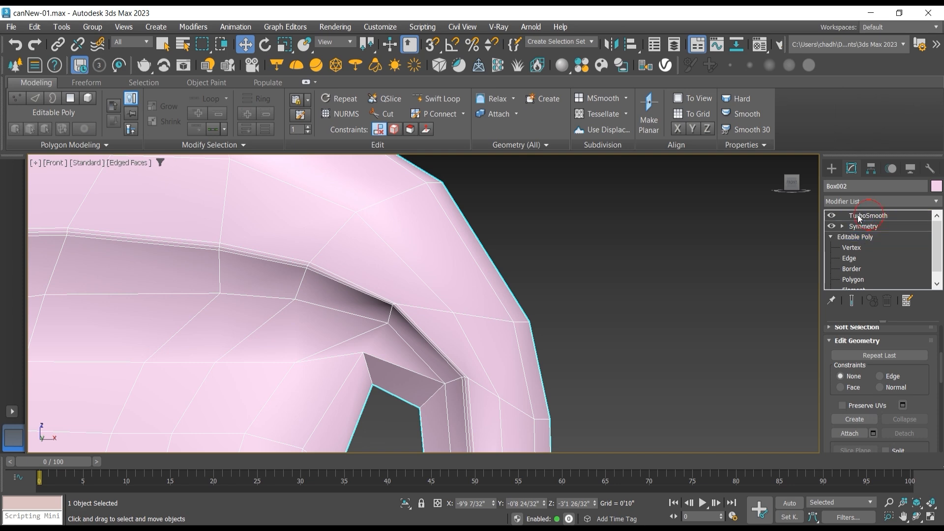
pyautogui.scroll(-3, 626, 248)
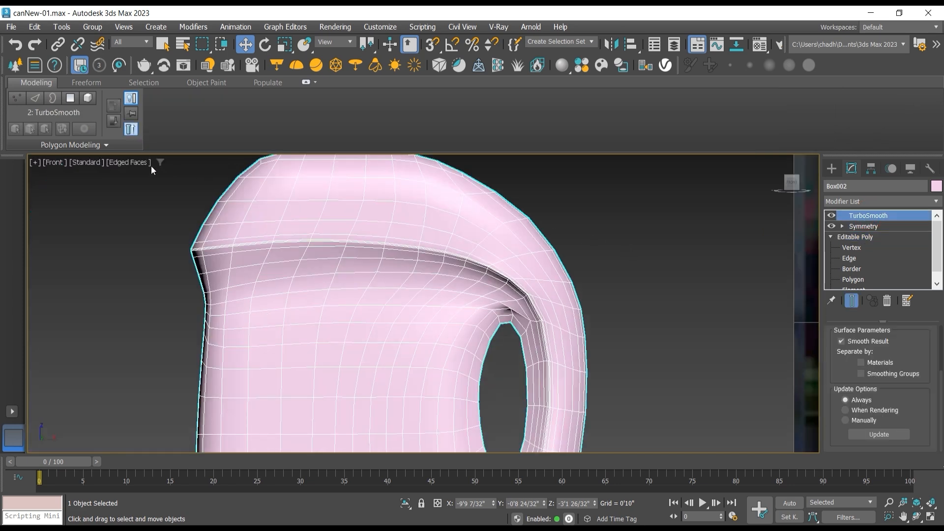
pyautogui.click(142, 163)
pyautogui.click(143, 299)
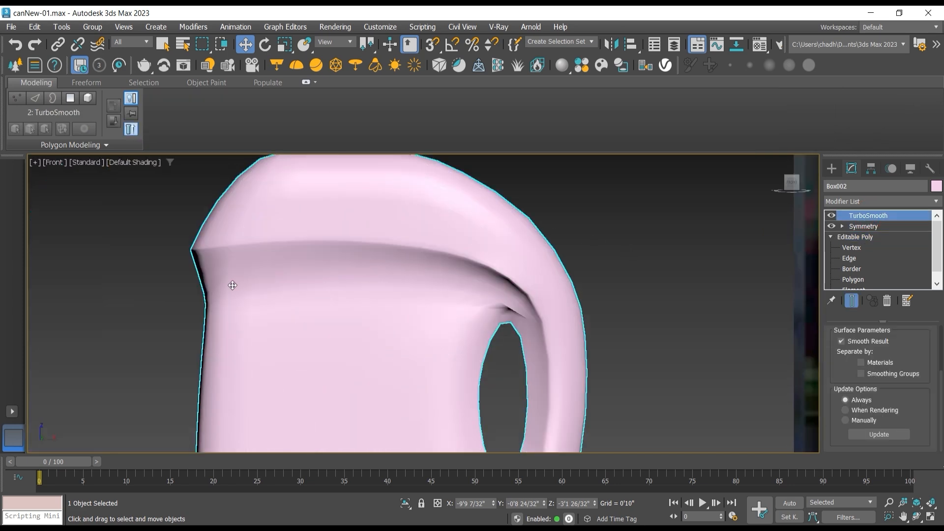
pyautogui.scroll(-2, 232, 286)
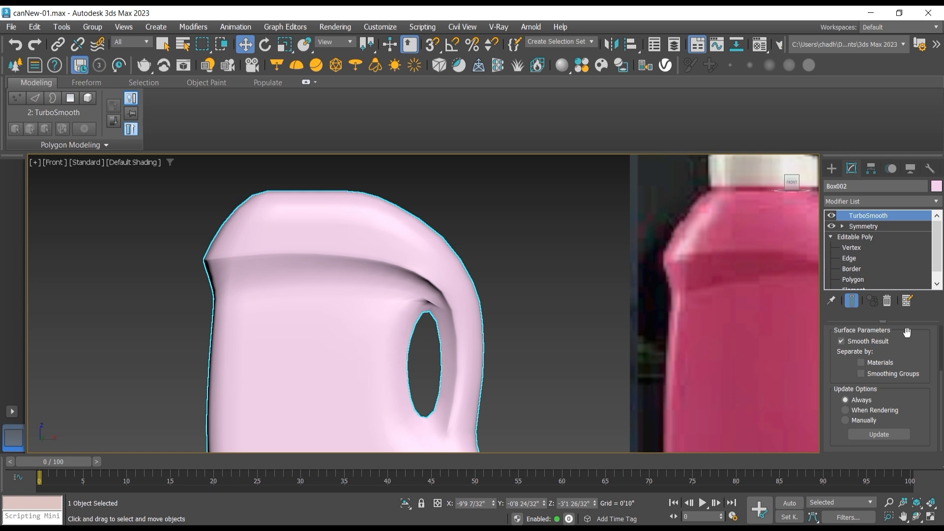
# Step: Set the TurboSmooth iterations to 2 and check the smoothed can against the reference bottle
pyautogui.scroll(3, 921, 353)
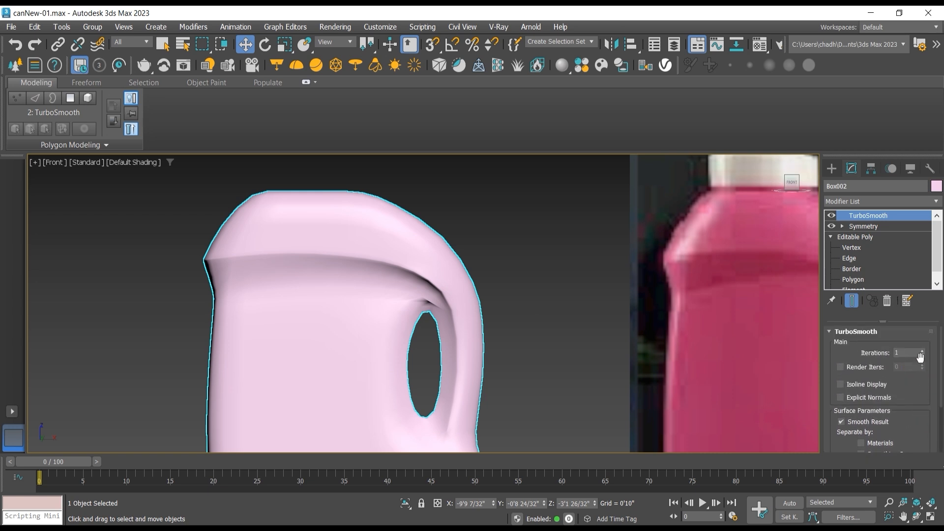
pyautogui.click(922, 351)
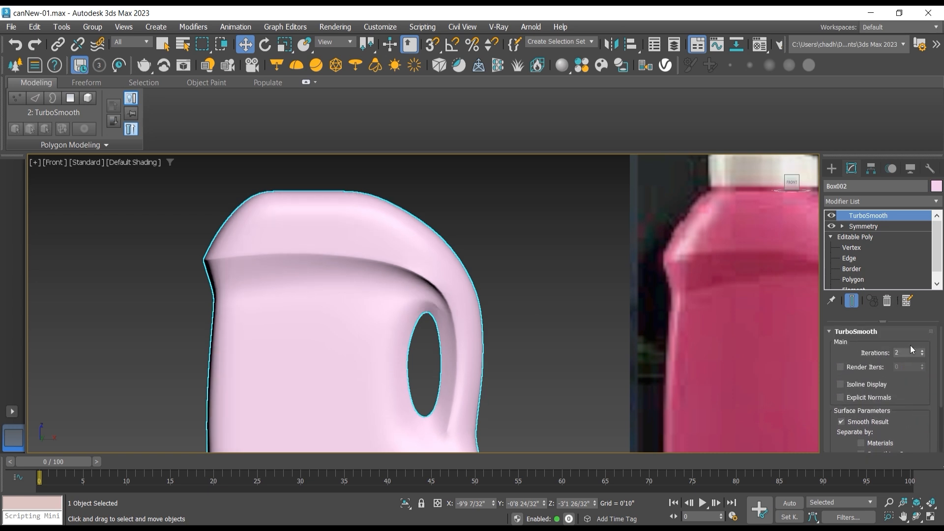
pyautogui.scroll(-3, 405, 292)
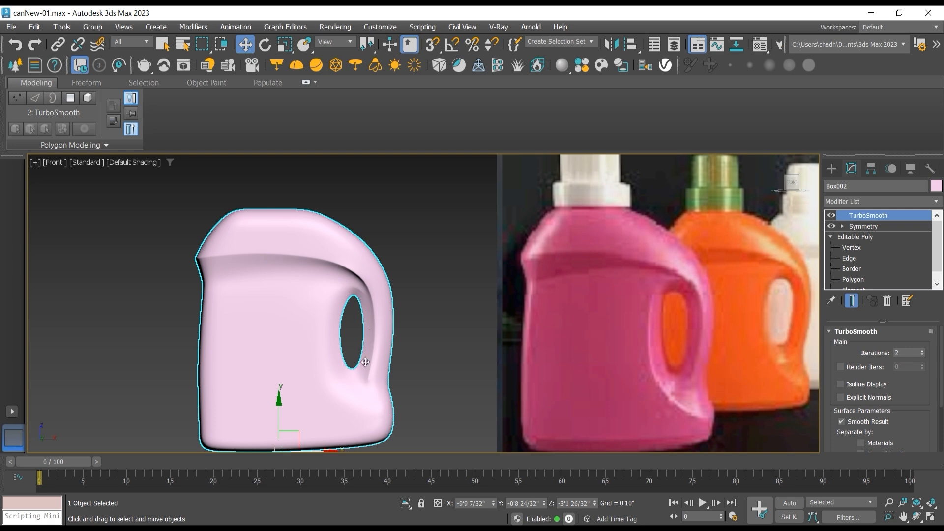
# Step: Turn off the TurboSmooth effect and show edged faces to expose the low-poly mesh around the handle
pyautogui.click(831, 215)
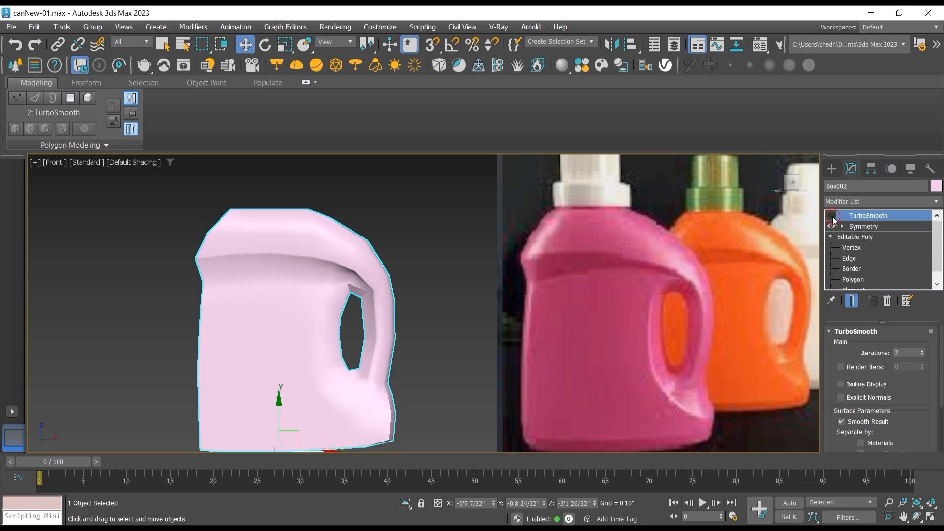
pyautogui.click(149, 165)
pyautogui.click(178, 299)
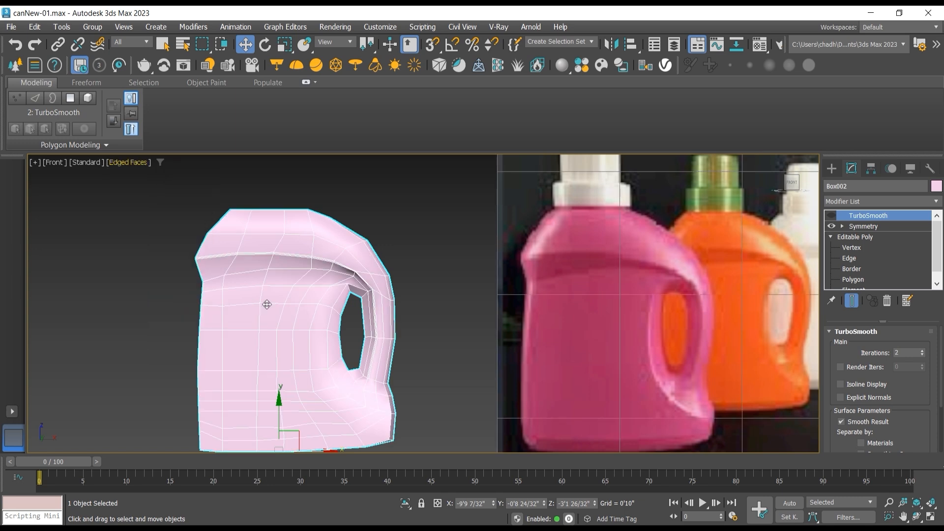
pyautogui.scroll(4, 301, 300)
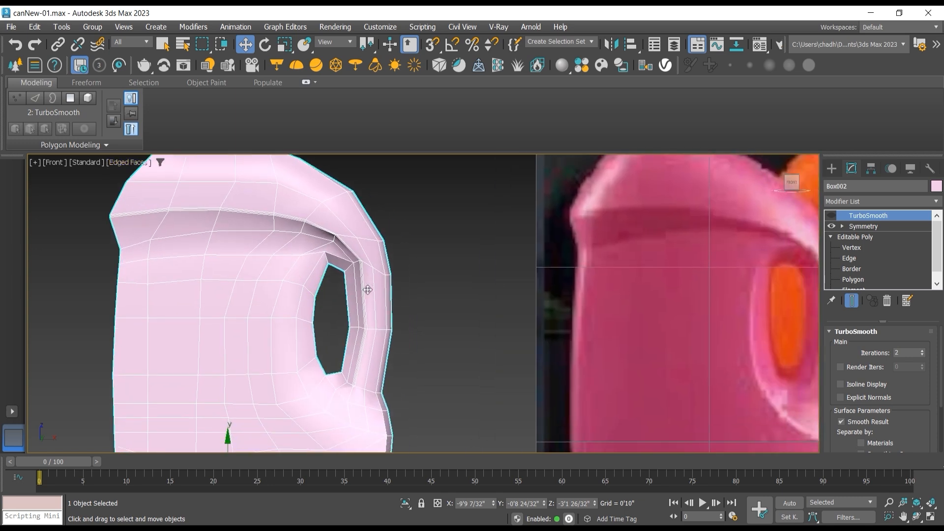
pyautogui.moveTo(368, 290); pyautogui.dragTo(329, 258, button='middle')
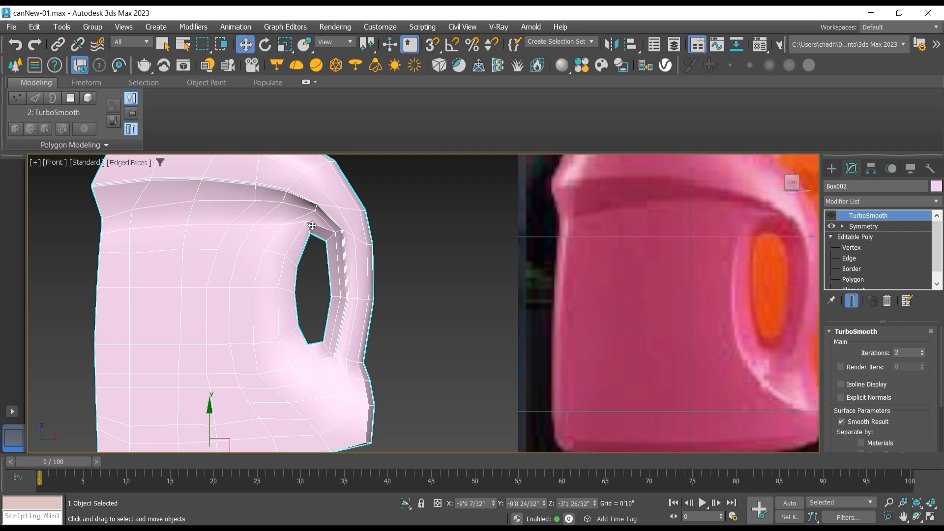
# Step: Adjust the body-side vertices around the handle opening one by one so their edge loop curves more evenly
pyautogui.click(865, 248)
pyautogui.click(307, 222)
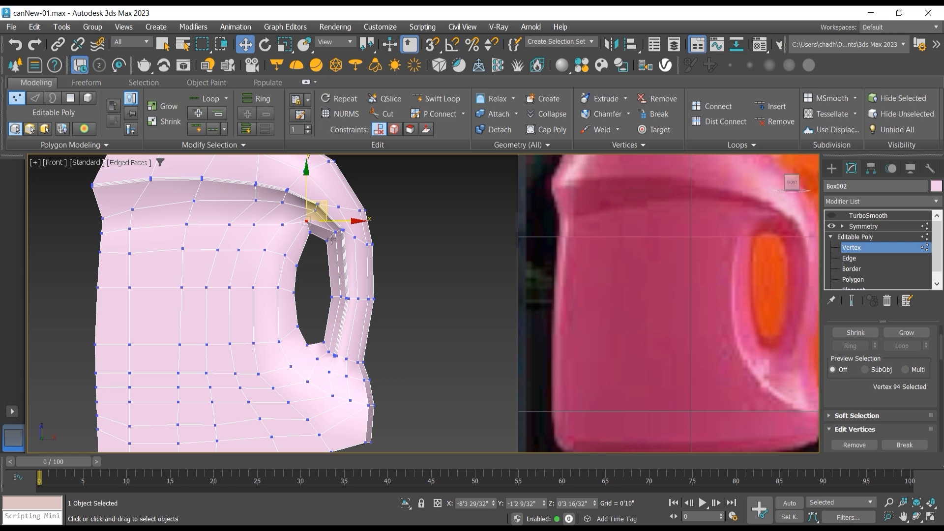
pyautogui.click(332, 228)
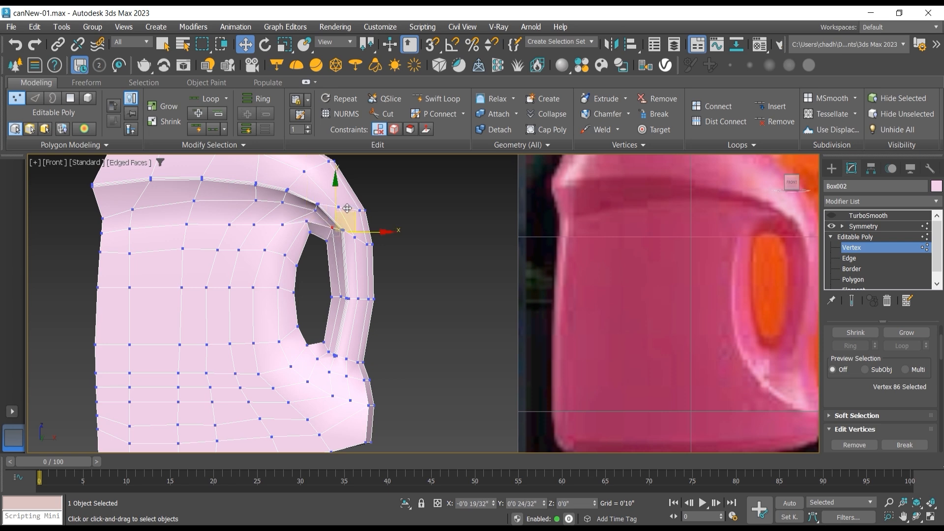
pyautogui.click(307, 222)
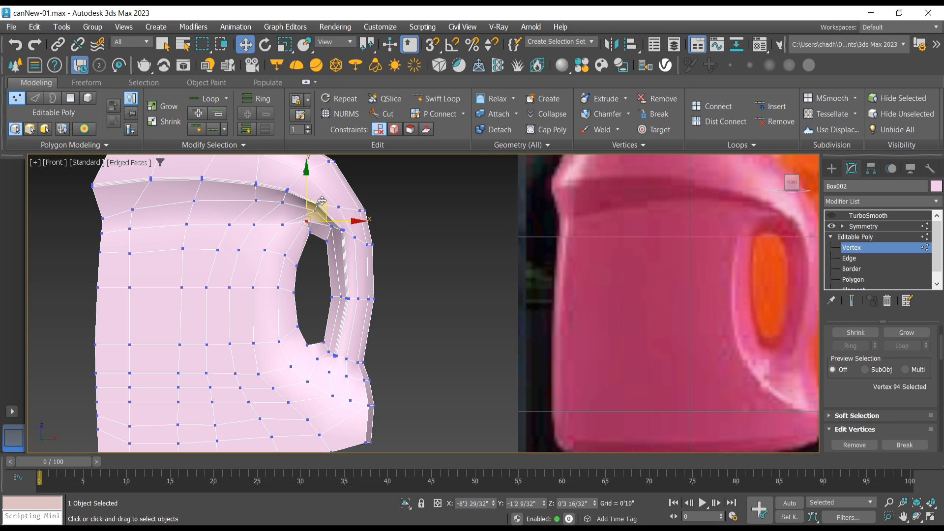
pyautogui.click(284, 255)
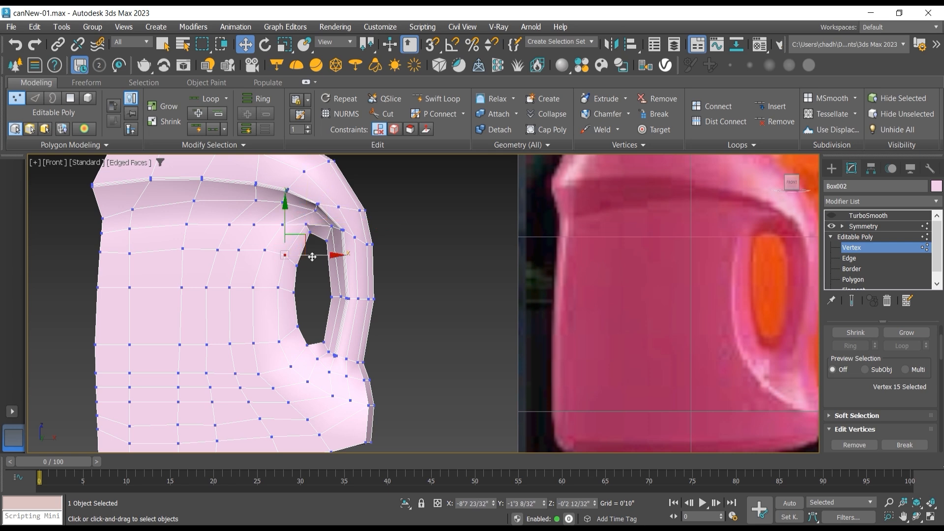
pyautogui.click(278, 287)
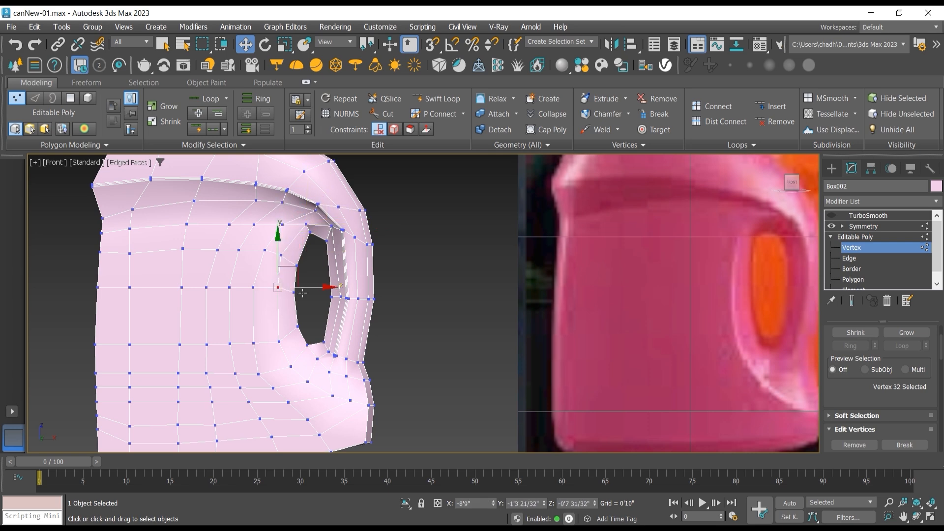
pyautogui.click(279, 341)
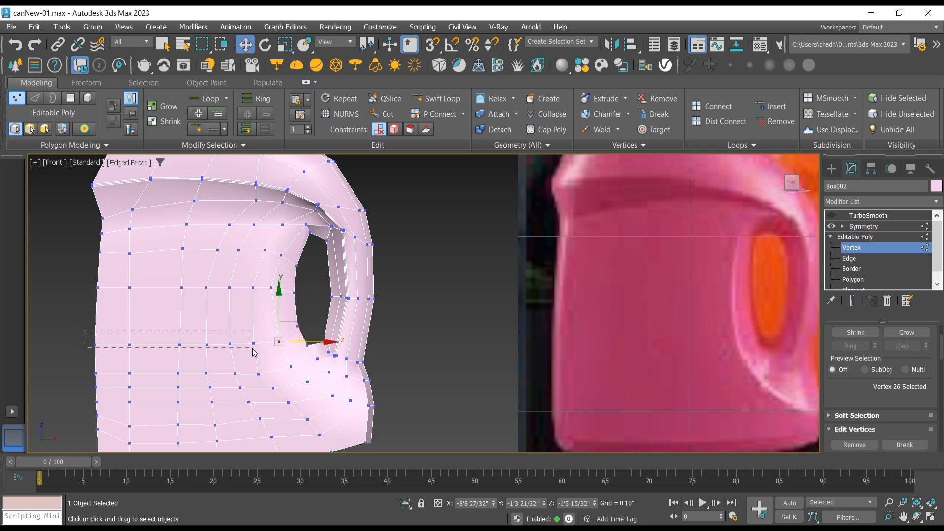
# Step: Raise the horizontal vertex row level with the handle opening's lower end and shift its vertex nearest the opening away from the handle
pyautogui.moveTo(253, 353); pyautogui.dragTo(289, 353)
pyautogui.moveTo(200, 321); pyautogui.dragTo(200, 316)
pyautogui.click(279, 334)
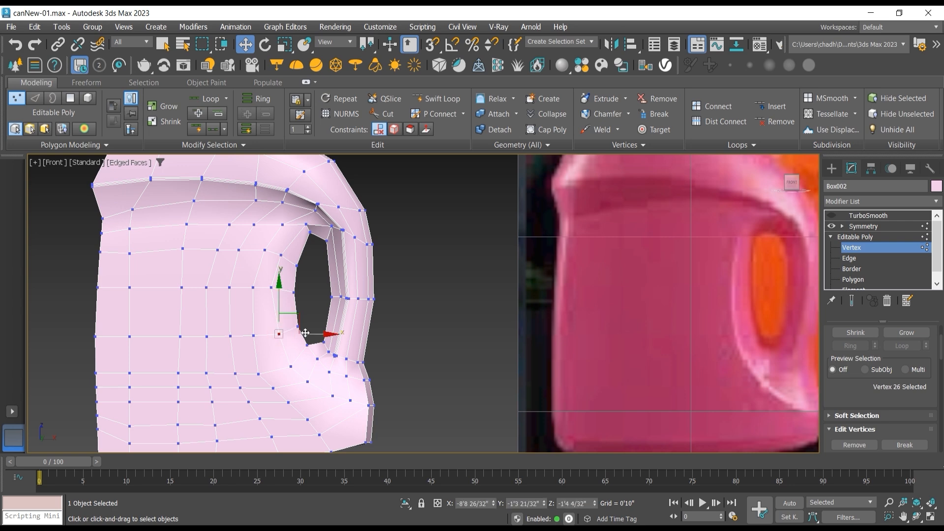
pyautogui.moveTo(306, 333); pyautogui.dragTo(295, 333)
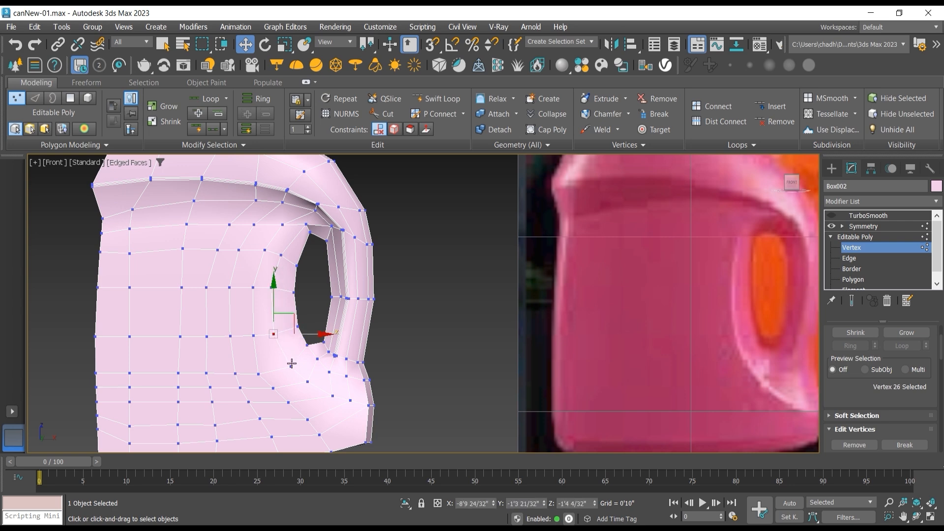
pyautogui.moveTo(292, 363); pyautogui.dragTo(259, 357, button='middle')
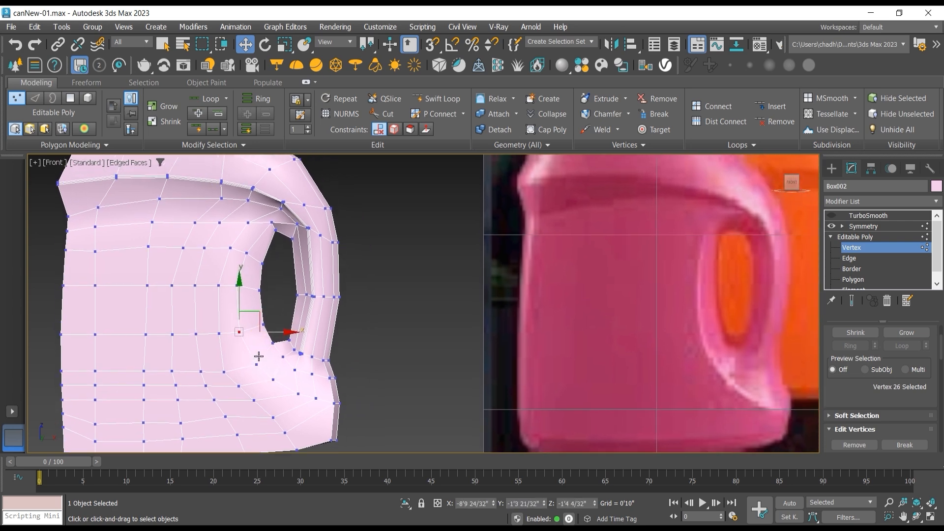
# Step: Select the edge loop that curves around the handle recess down to the can's outer edge
pyautogui.click(849, 258)
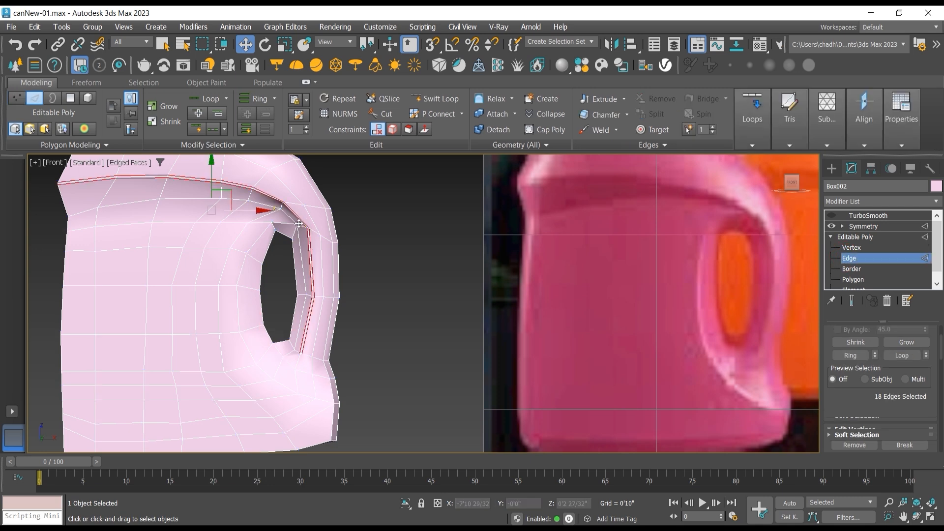
pyautogui.doubleClick(285, 223)
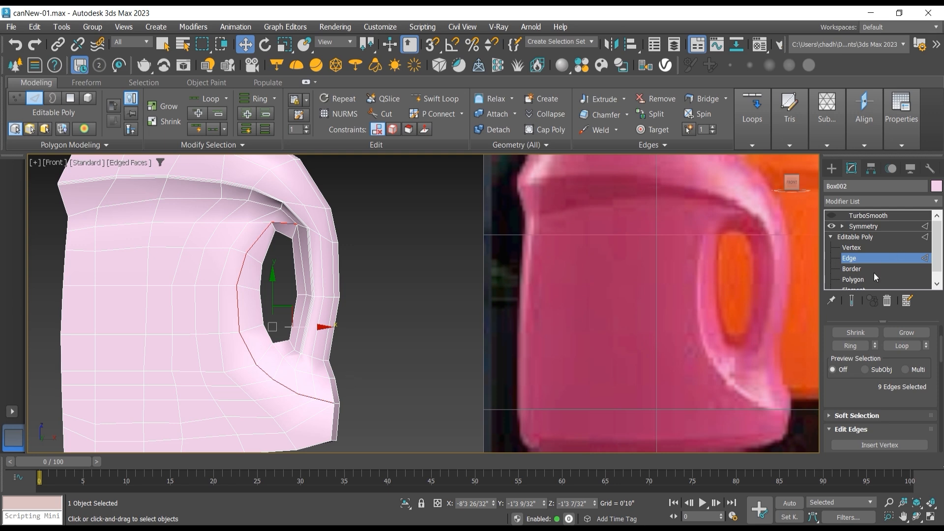
pyautogui.moveTo(876, 404); pyautogui.dragTo(868, 290)
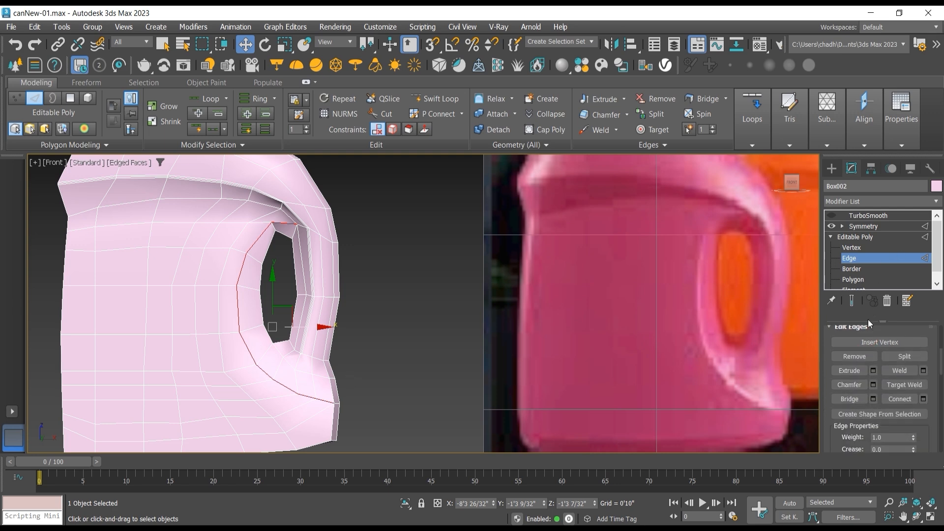
# Step: Save the scene and save an incremented copy as canNew-02.max
pyautogui.click(7, 28)
pyautogui.click(38, 130)
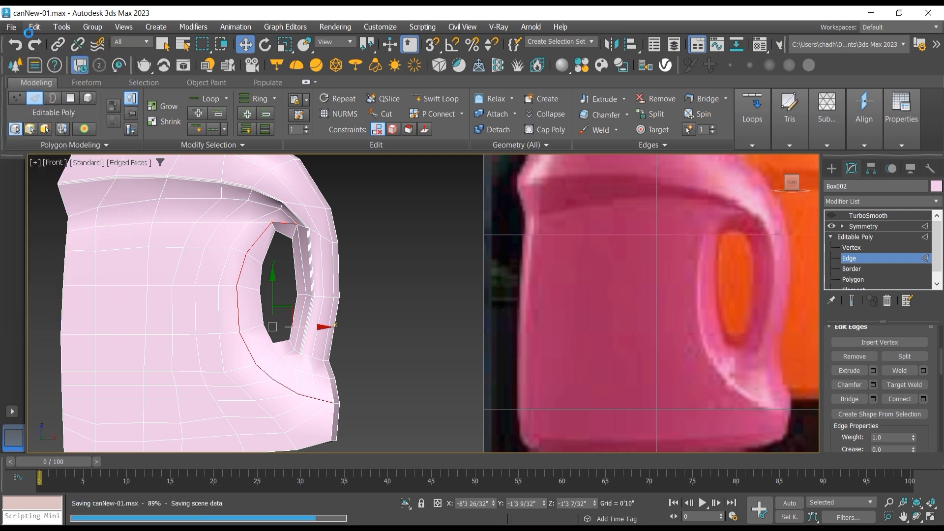
pyautogui.click(15, 28)
pyautogui.click(52, 146)
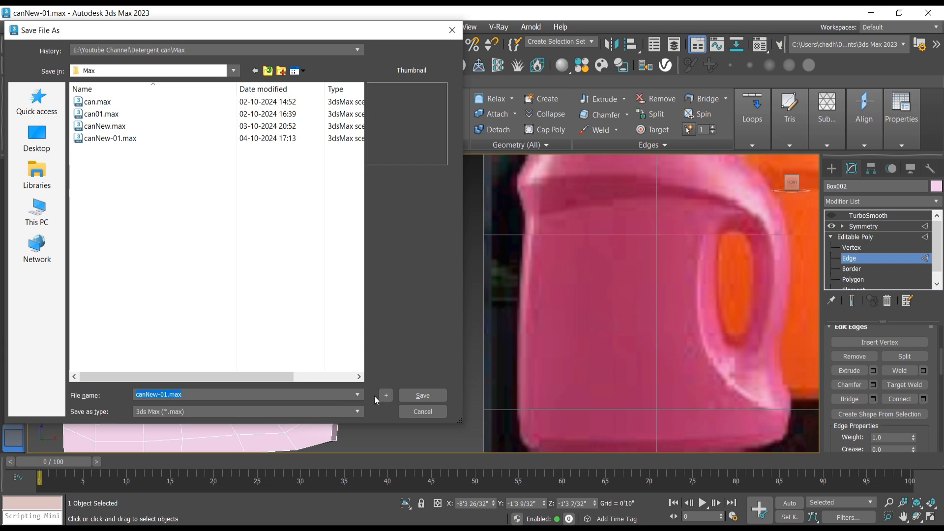
pyautogui.click(386, 395)
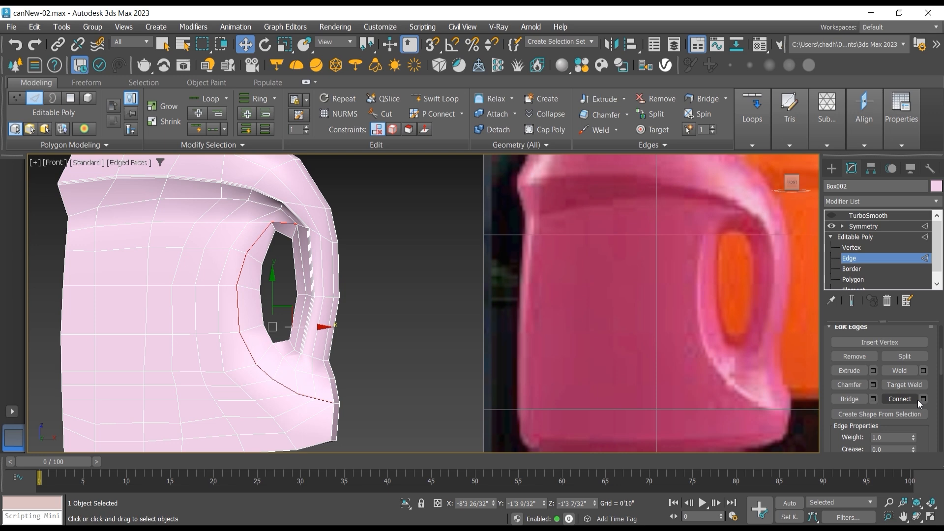
# Step: Chamfer the selected handle-recess edge loop by 0'0 7/32" with 1 segment and leave edge editing
pyautogui.click(873, 387)
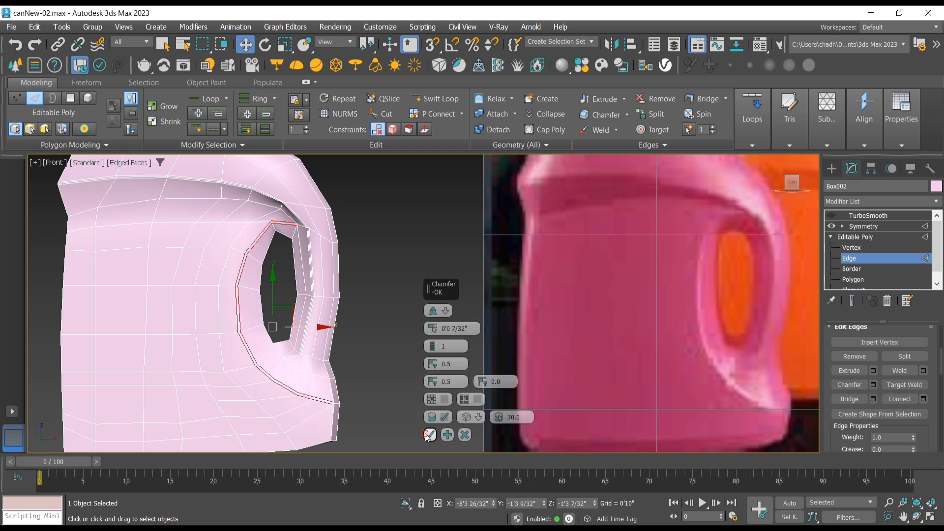
pyautogui.click(430, 434)
pyautogui.click(856, 237)
pyautogui.click(864, 226)
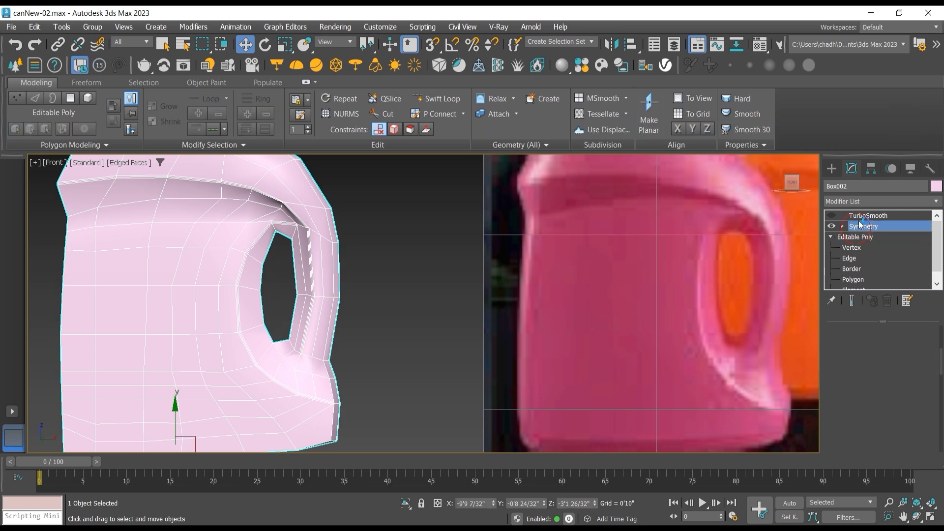
# Step: Re-enable TurboSmooth and hide the edged faces to inspect the sharpened handle recess and the can's base against the reference
pyautogui.click(868, 216)
pyautogui.click(831, 215)
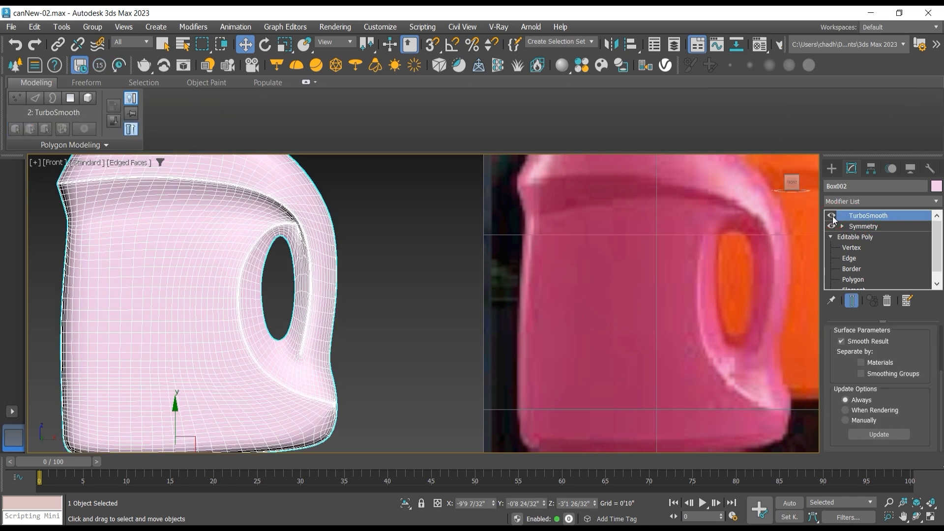
pyautogui.click(137, 163)
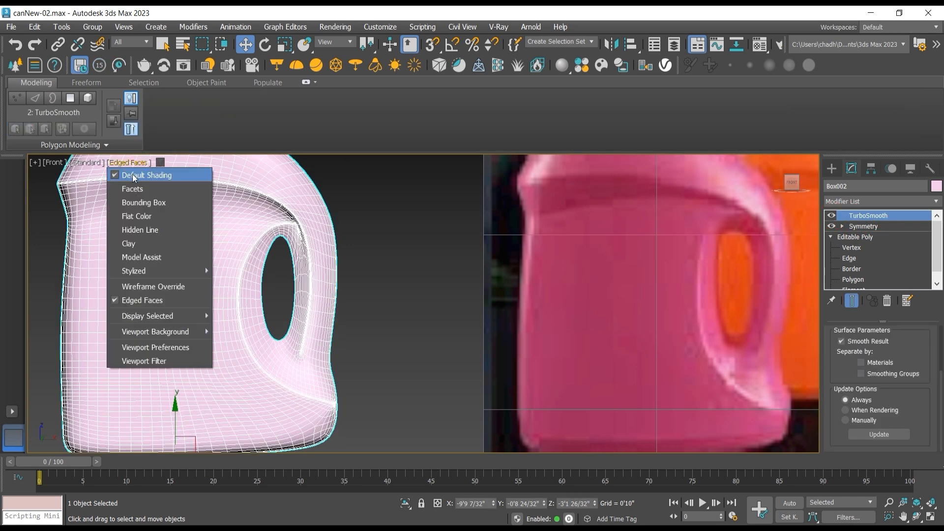
pyautogui.click(142, 300)
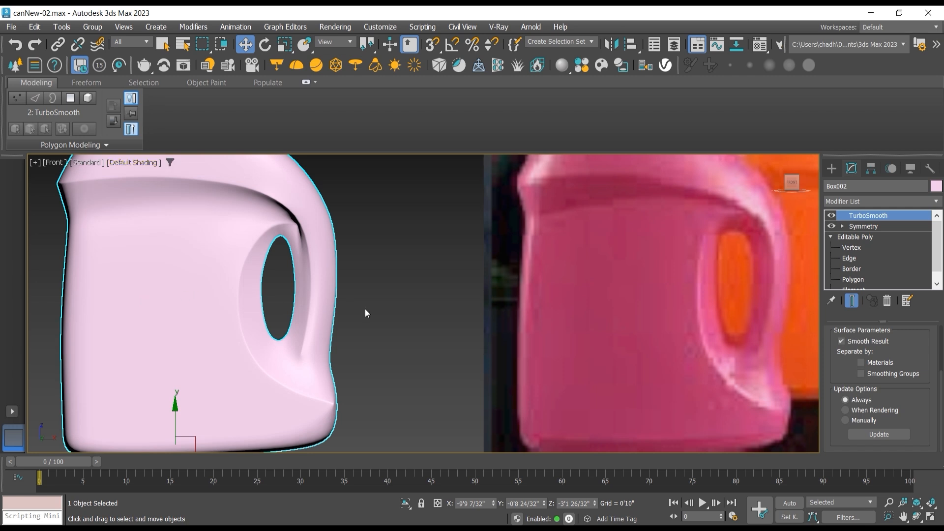
pyautogui.scroll(-3, 365, 308)
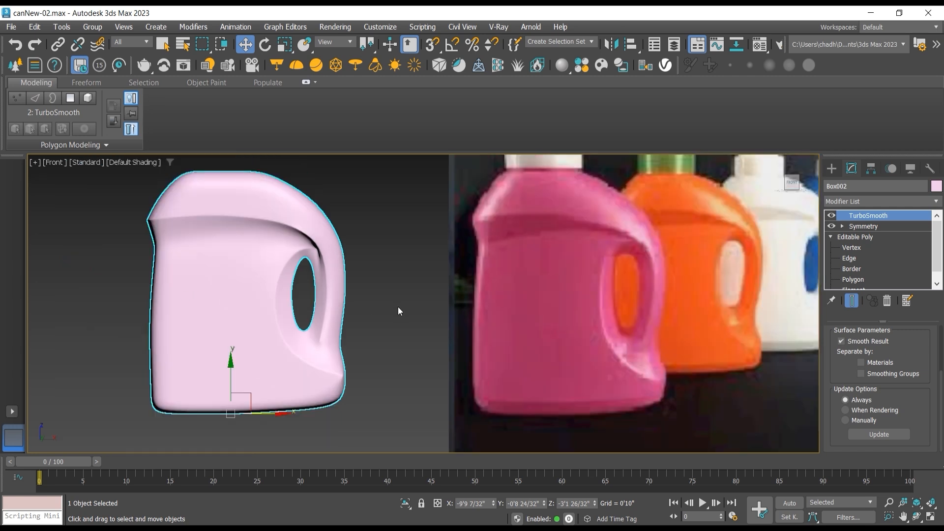
pyautogui.scroll(2, 224, 285)
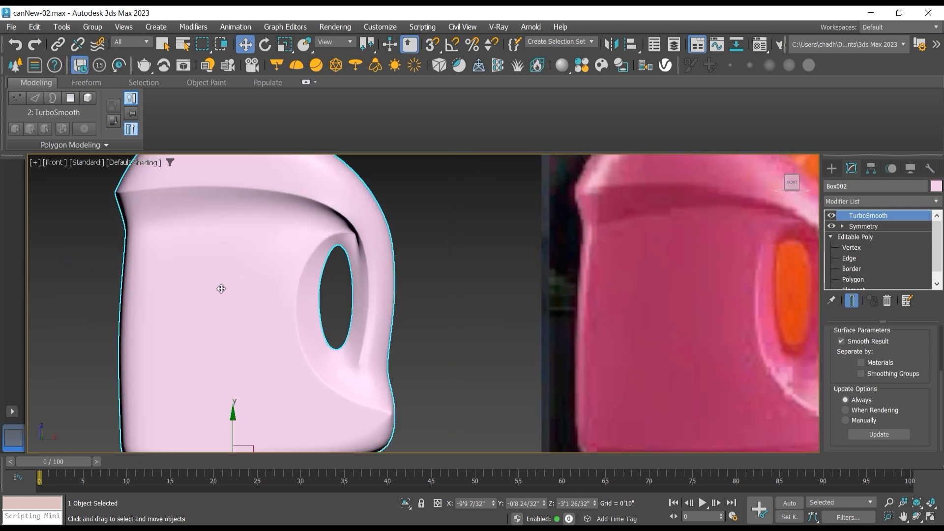
pyautogui.moveTo(642, 411); pyautogui.dragTo(666, 370, button='middle')
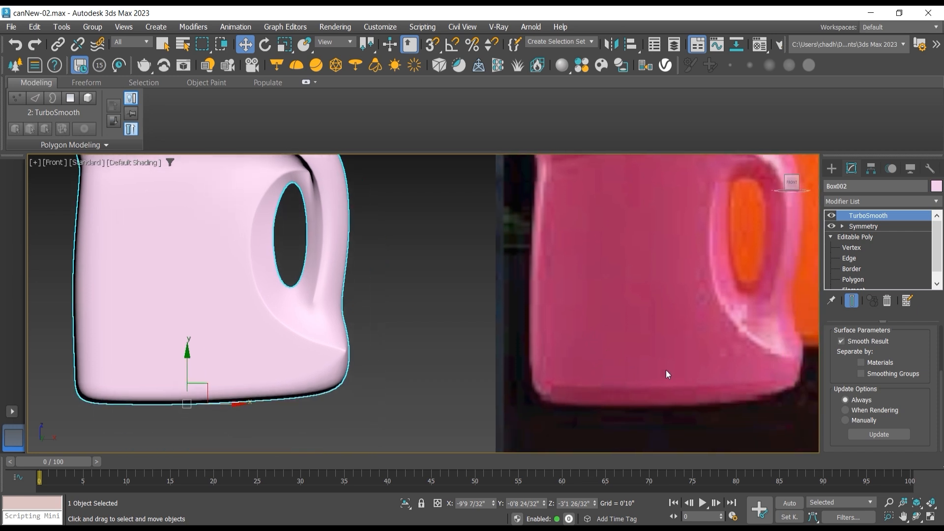
# Step: Turn TurboSmooth off again and show edged faces to expose the mesh at the can's base
pyautogui.click(831, 216)
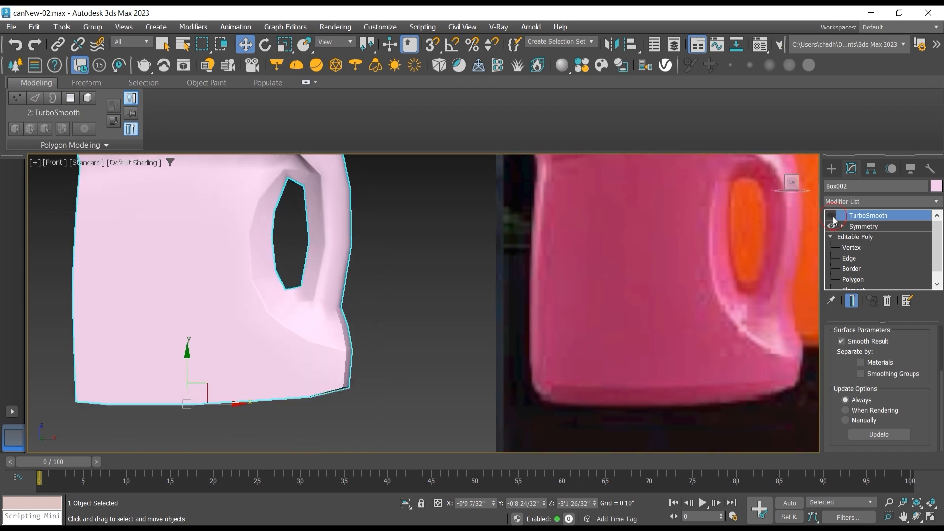
pyautogui.click(140, 163)
pyautogui.moveTo(179, 316)
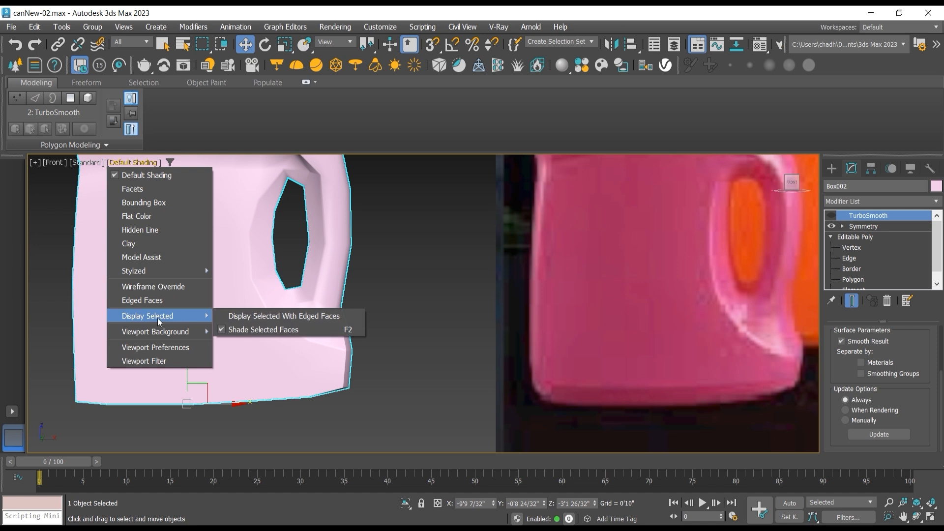
pyautogui.click(145, 300)
pyautogui.moveTo(164, 321)
pyautogui.mouseDown(button='middle')
pyautogui.moveTo(268, 303)
pyautogui.moveTo(161, 331)
pyautogui.moveTo(131, 322)
pyautogui.mouseUp(button='middle')
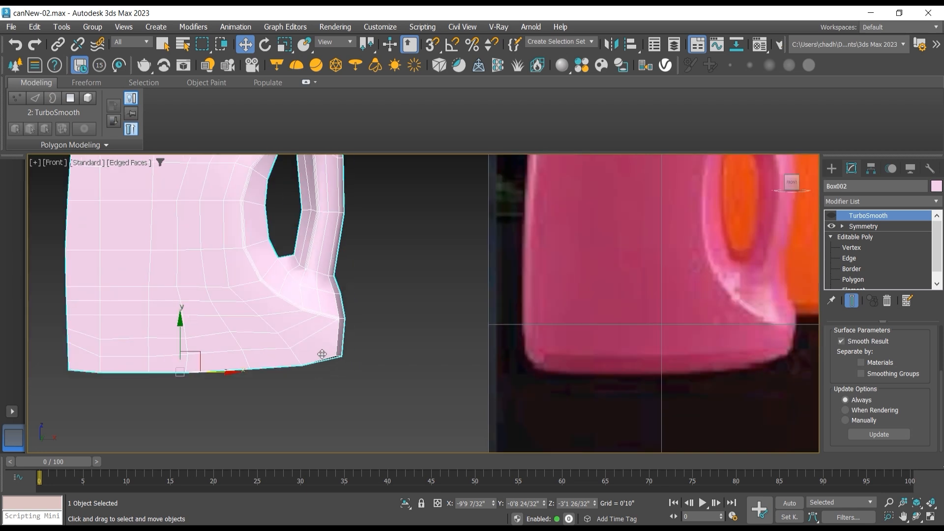
# Step: Select the ring of short vertical edges running along the can's base
pyautogui.click(857, 256)
pyautogui.click(247, 357)
pyautogui.doubleClick(247, 357)
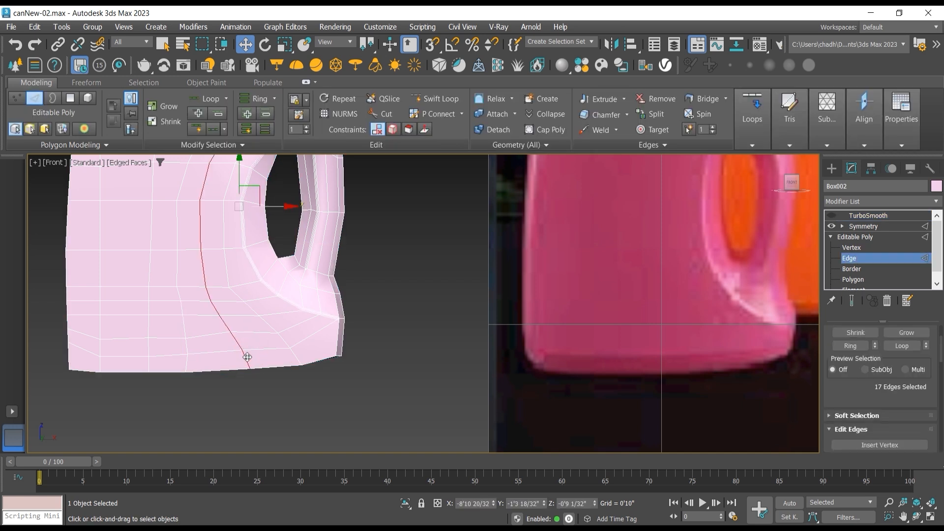
pyautogui.click(247, 357)
pyautogui.keyDown('shift'); pyautogui.click(188, 364); pyautogui.keyUp('shift')
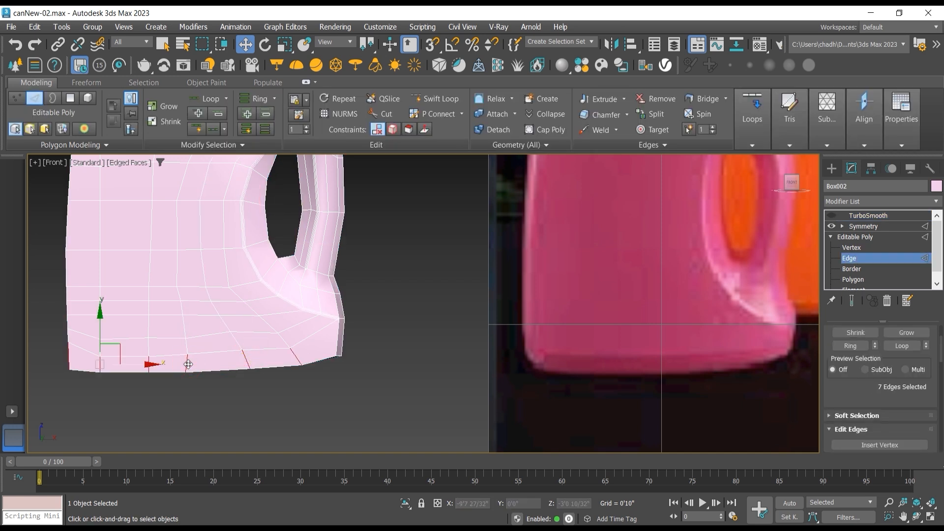
# Step: Add the short vertical edges at the can's handle-side base corner to the selection and connect the ring with a new edge loop
pyautogui.scroll(2, 244, 370)
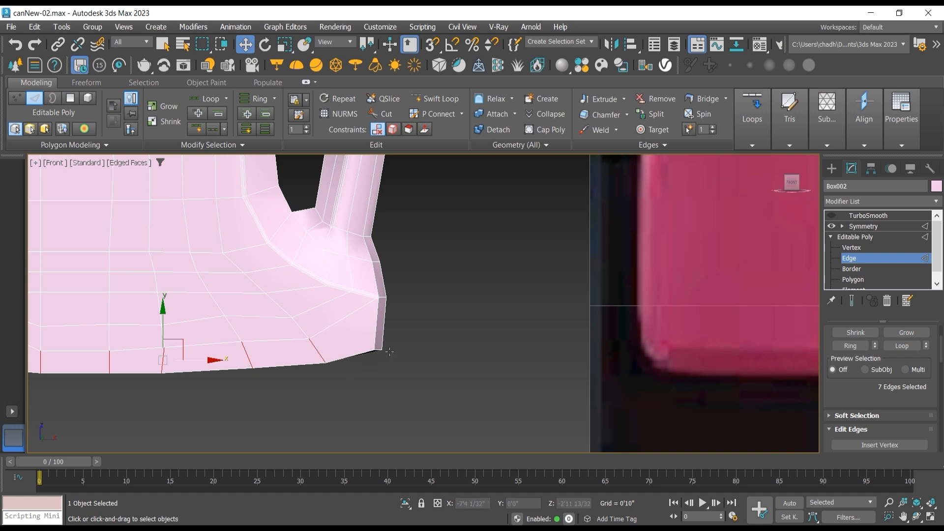
pyautogui.moveTo(412, 331); pyautogui.dragTo(366, 333)
pyautogui.scroll(-2, 365, 331)
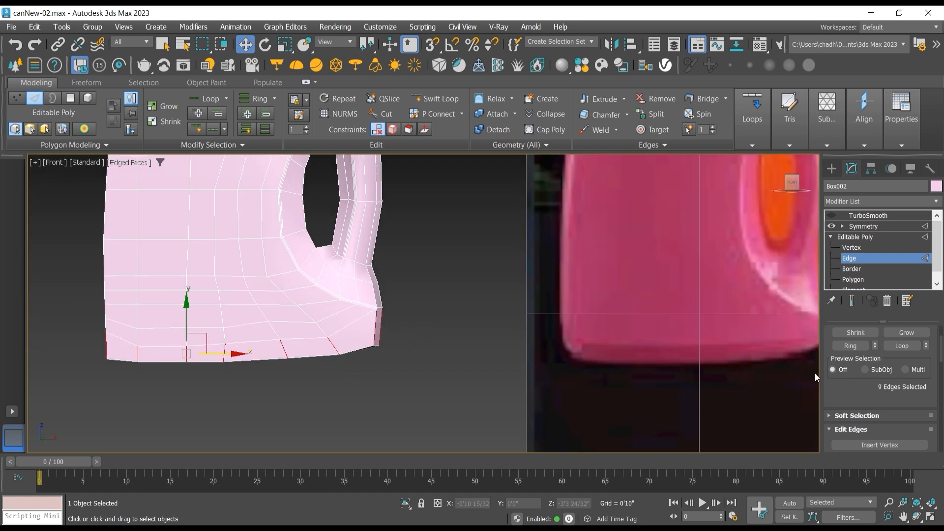
pyautogui.moveTo(858, 381); pyautogui.dragTo(849, 294)
pyautogui.click(900, 415)
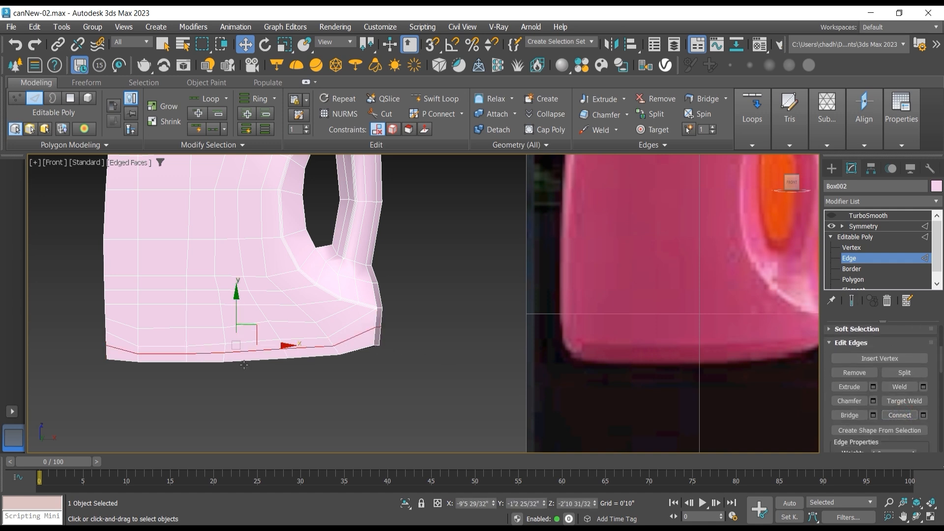
# Step: Select the front row of bottom vertices up to the handle-side corner and move them inward about 1" along Y
pyautogui.scroll(2, 244, 365)
pyautogui.click(843, 248)
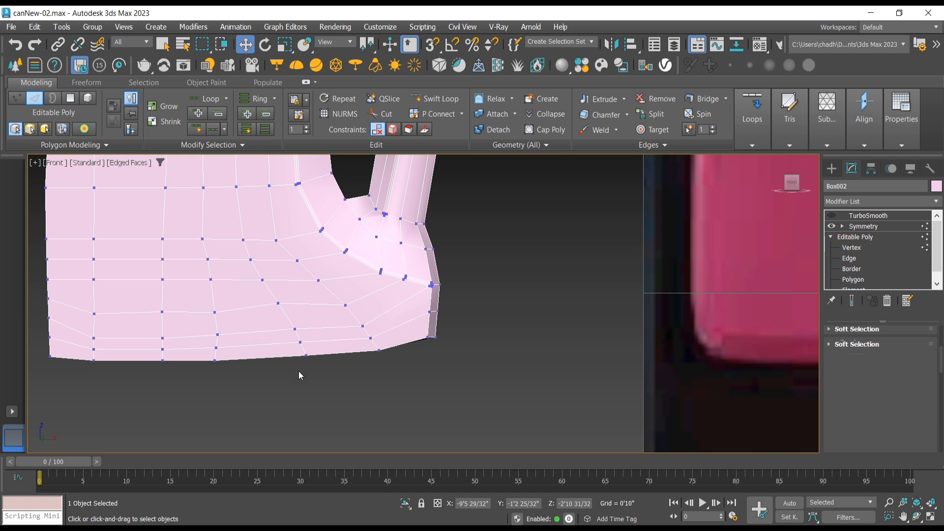
pyautogui.click(380, 350)
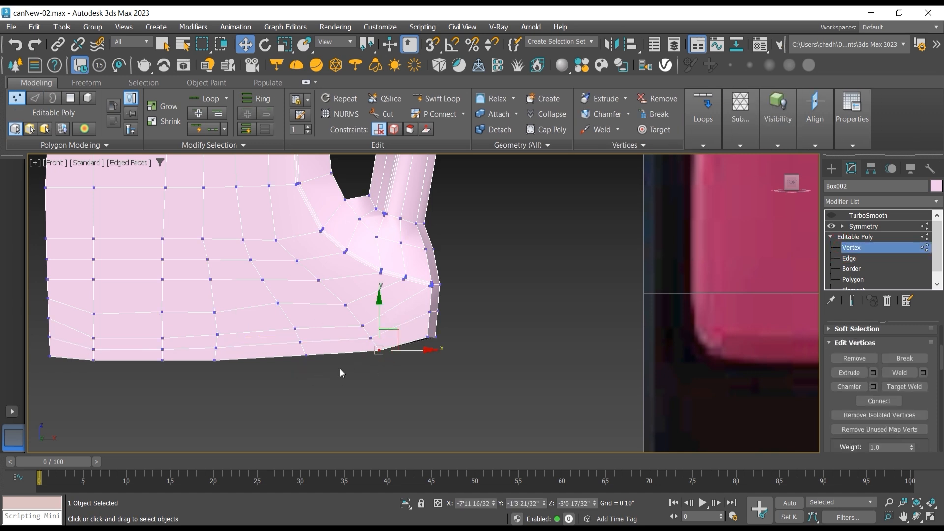
pyautogui.keyDown('ctrl'); pyautogui.click(306, 355); pyautogui.keyUp('ctrl')
pyautogui.keyDown('ctrl'); pyautogui.click(215, 360); pyautogui.keyUp('ctrl')
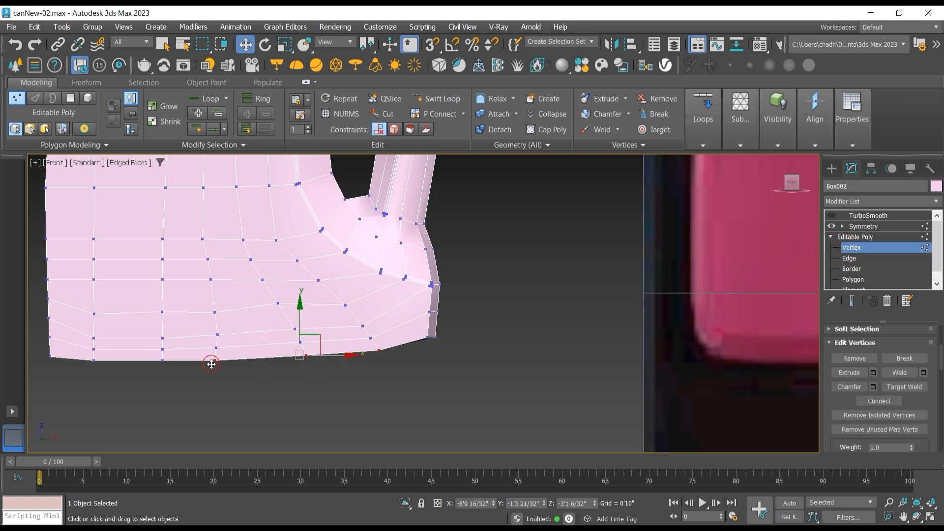
pyautogui.keyDown('ctrl'); pyautogui.click(162, 361); pyautogui.keyUp('ctrl')
pyautogui.keyDown('ctrl'); pyautogui.click(94, 360); pyautogui.keyUp('ctrl')
pyautogui.keyDown('ctrl'); pyautogui.click(50, 356); pyautogui.keyUp('ctrl')
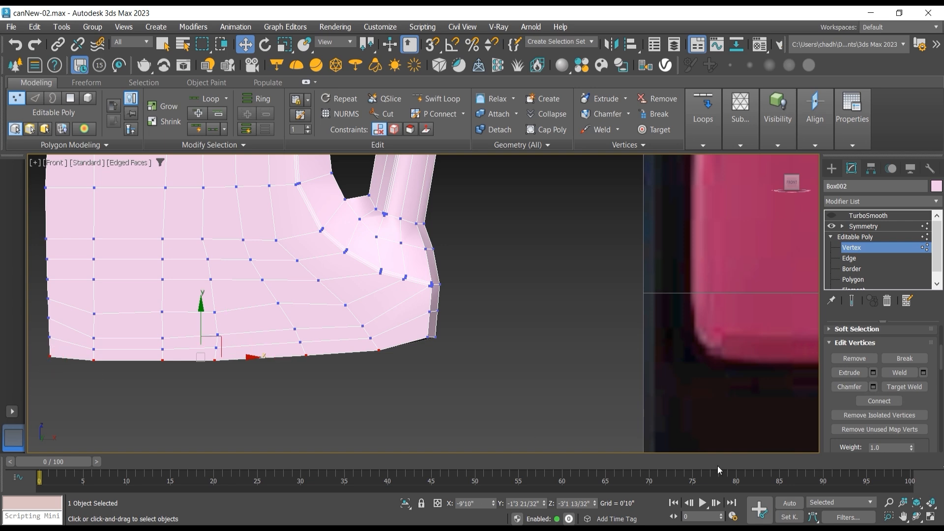
pyautogui.click(916, 515)
pyautogui.moveTo(339, 346); pyautogui.dragTo(434, 317)
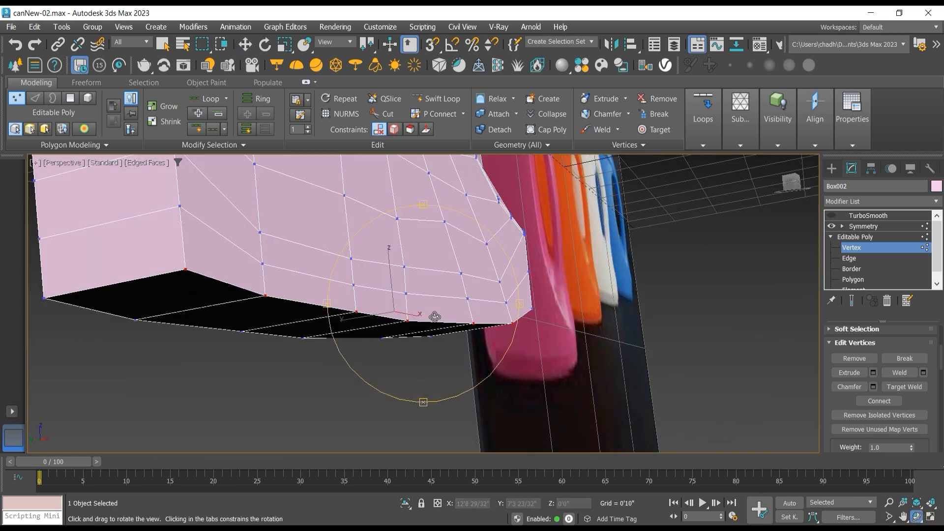
pyautogui.click(245, 45)
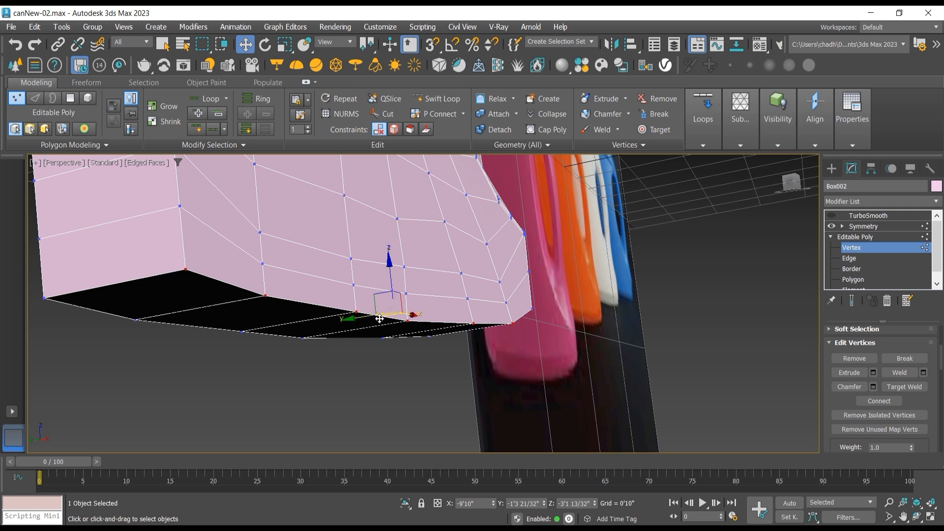
pyautogui.moveTo(364, 319); pyautogui.dragTo(350, 318)
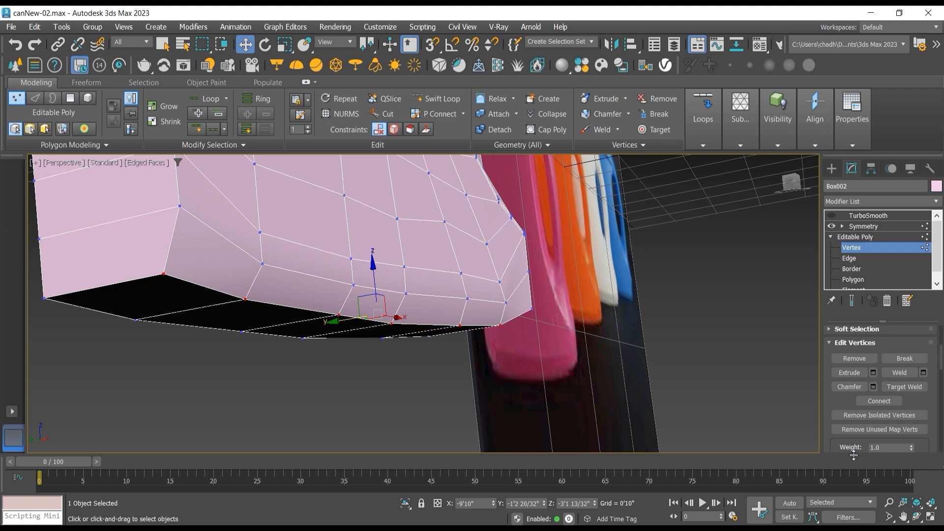
# Step: Move the bottom vertex at the handle-side end inward along Y and the outer bottom vertex at the opposite end inward along X
pyautogui.click(533, 310)
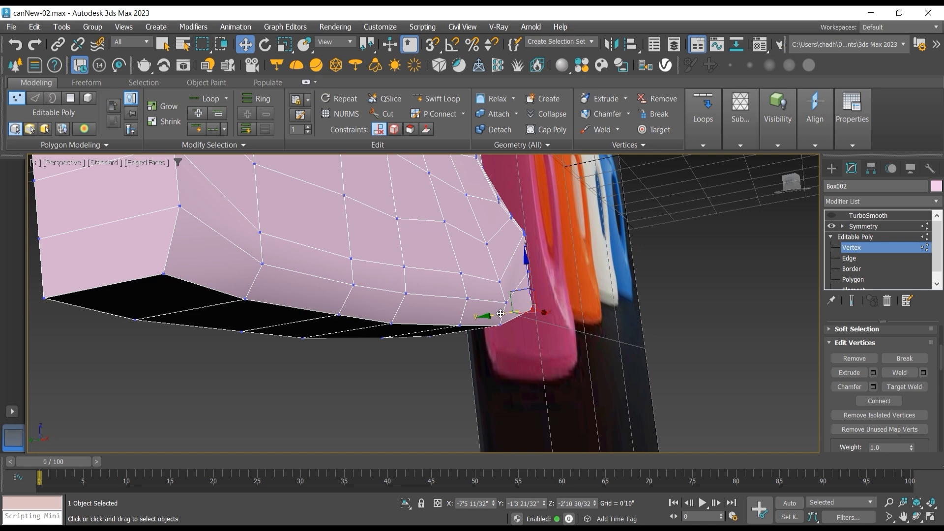
pyautogui.moveTo(501, 312); pyautogui.dragTo(492, 313)
pyautogui.hotkey('ctrl', 'r')
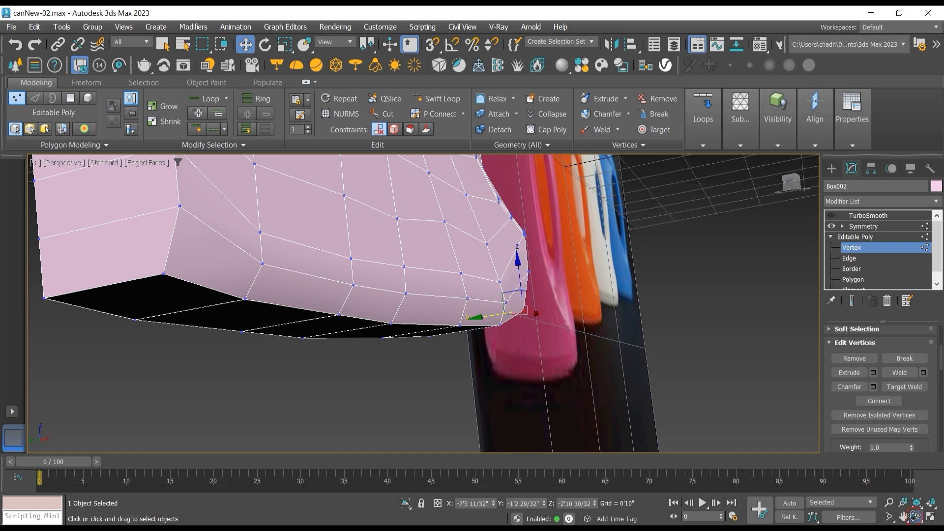
pyautogui.moveTo(387, 322); pyautogui.dragTo(540, 289)
pyautogui.moveTo(405, 310); pyautogui.dragTo(463, 298, button='middle')
pyautogui.scroll(3, 464, 299)
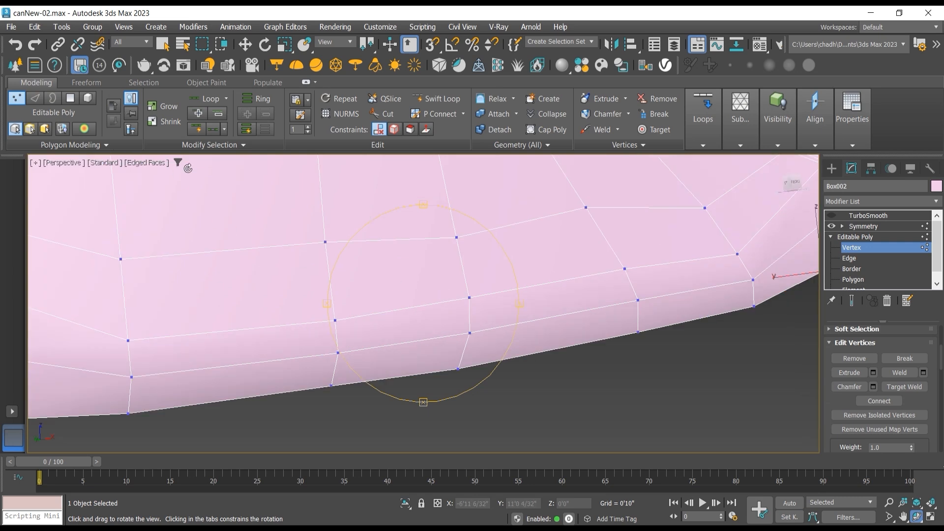
pyautogui.scroll(-3, 282, 166)
pyautogui.click(245, 45)
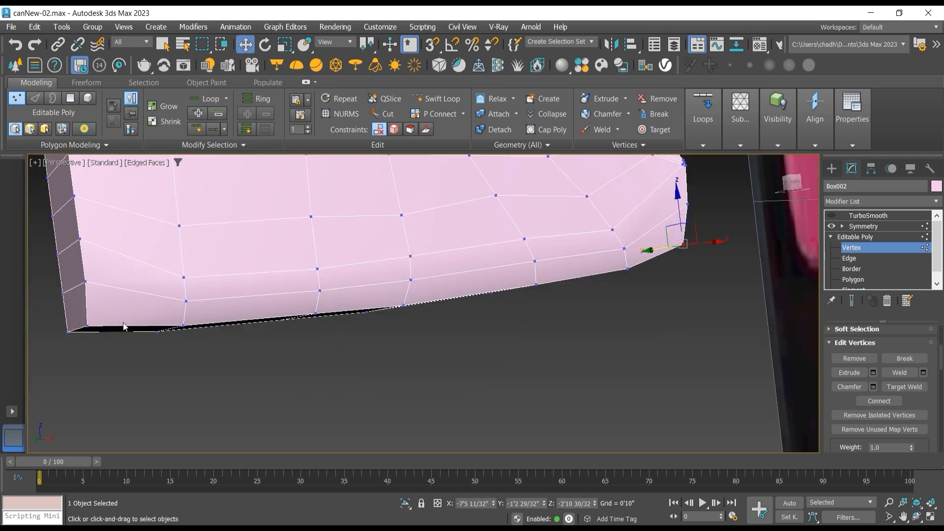
pyautogui.click(71, 332)
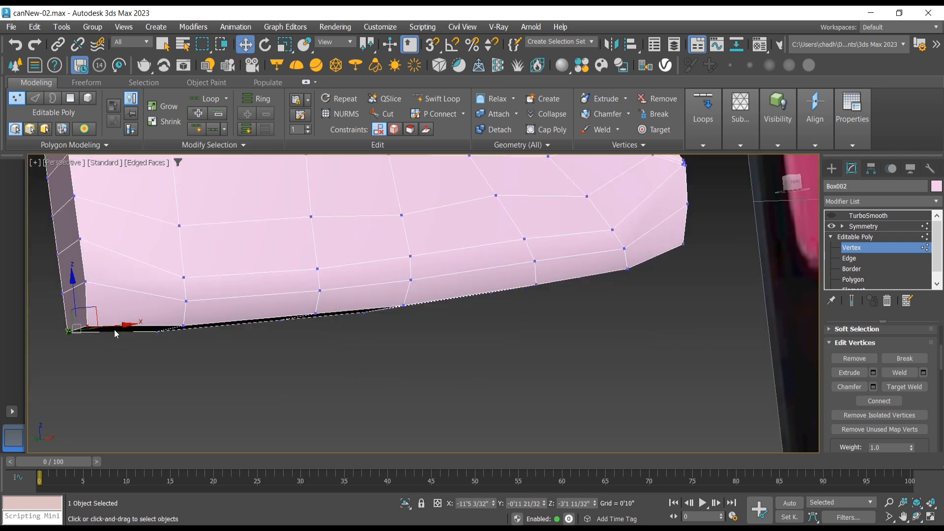
pyautogui.moveTo(115, 326); pyautogui.dragTo(129, 326)
# Step: In the Front view, move the two bottom vertices at the handle-side end inward along X to taper the base corner
pyautogui.moveTo(557, 338); pyautogui.dragTo(432, 363, button='middle')
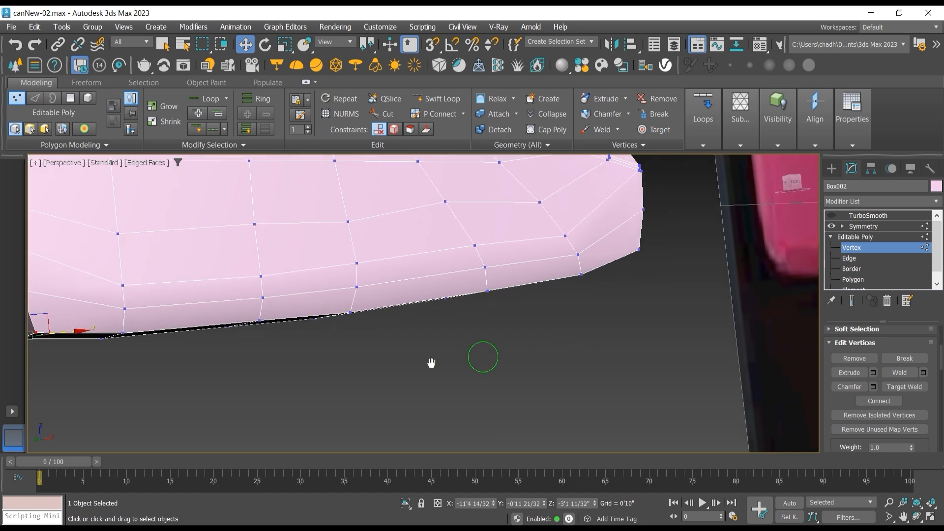
pyautogui.click(916, 518)
pyautogui.moveTo(477, 277); pyautogui.dragTo(527, 294)
pyautogui.press('f')
pyautogui.press('w')
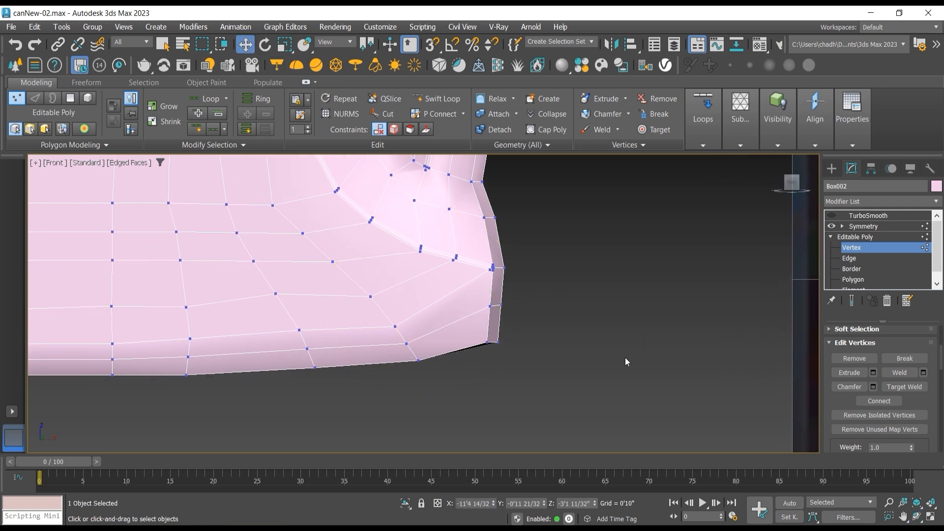
pyautogui.click(500, 343)
pyautogui.keyDown('ctrl'); pyautogui.click(489, 343); pyautogui.keyUp('ctrl')
pyautogui.moveTo(528, 341); pyautogui.dragTo(520, 342)
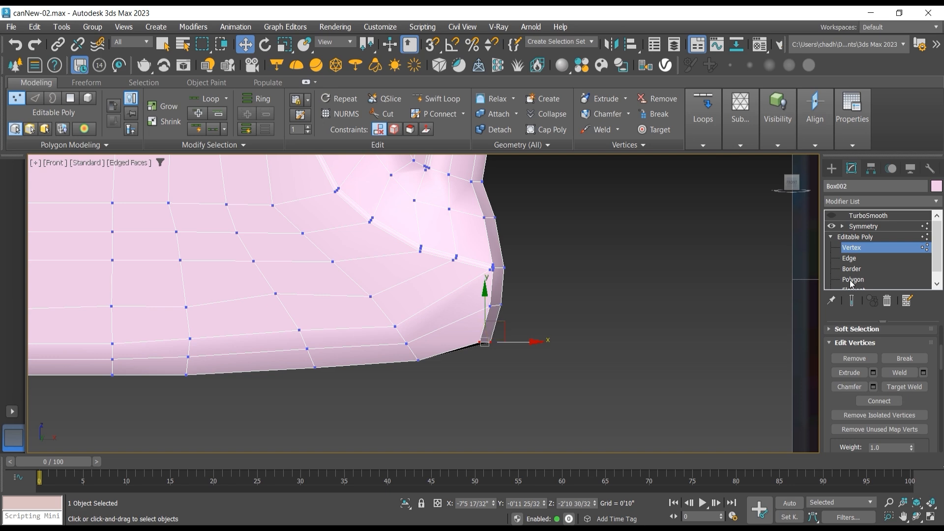
# Step: Select the edge loop just above the can's base and chamfer it by 0'0 3/32" with 1 segment
pyautogui.click(849, 259)
pyautogui.doubleClick(473, 319)
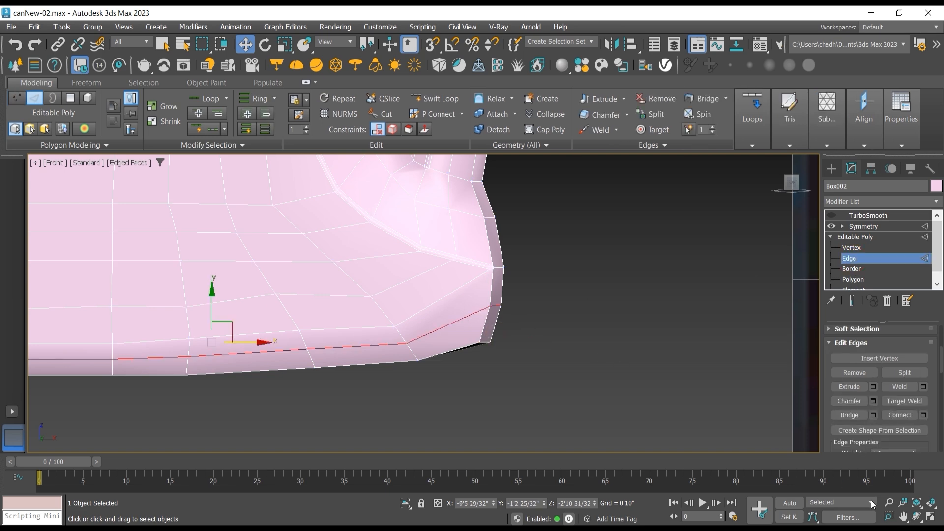
pyautogui.click(917, 516)
pyautogui.moveTo(475, 336); pyautogui.dragTo(511, 333)
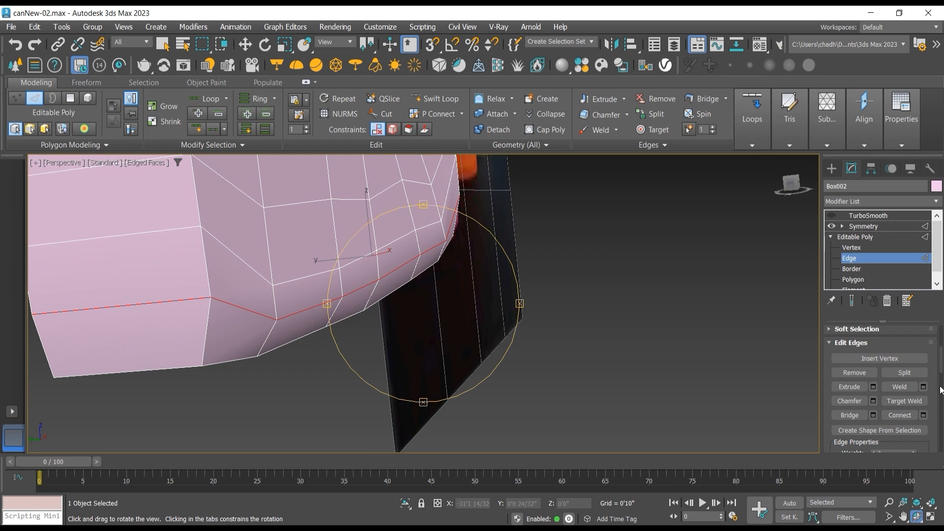
pyautogui.click(873, 401)
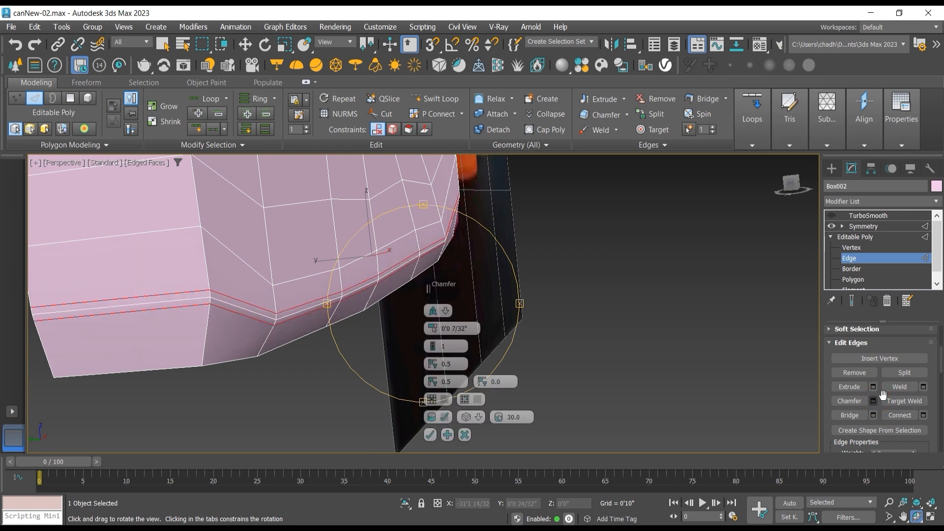
pyautogui.rightClick(431, 333)
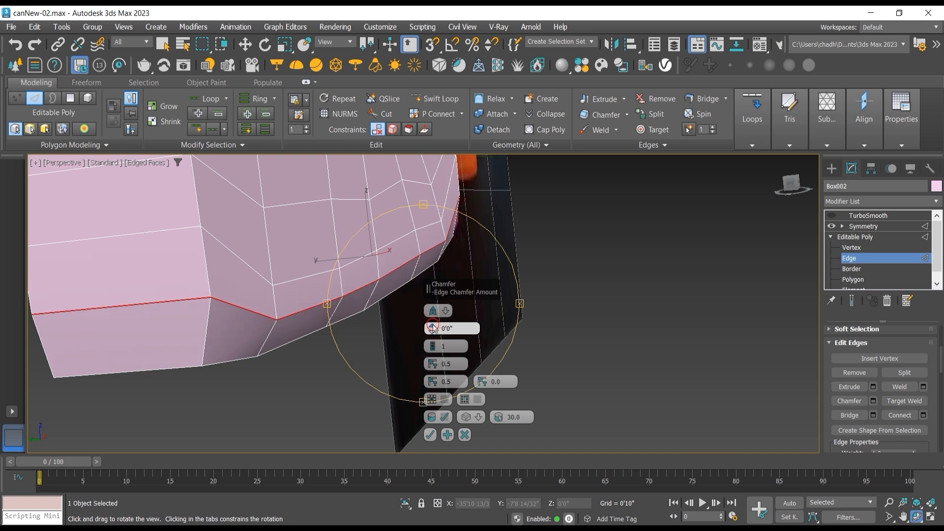
pyautogui.moveTo(433, 325); pyautogui.dragTo(432, 325)
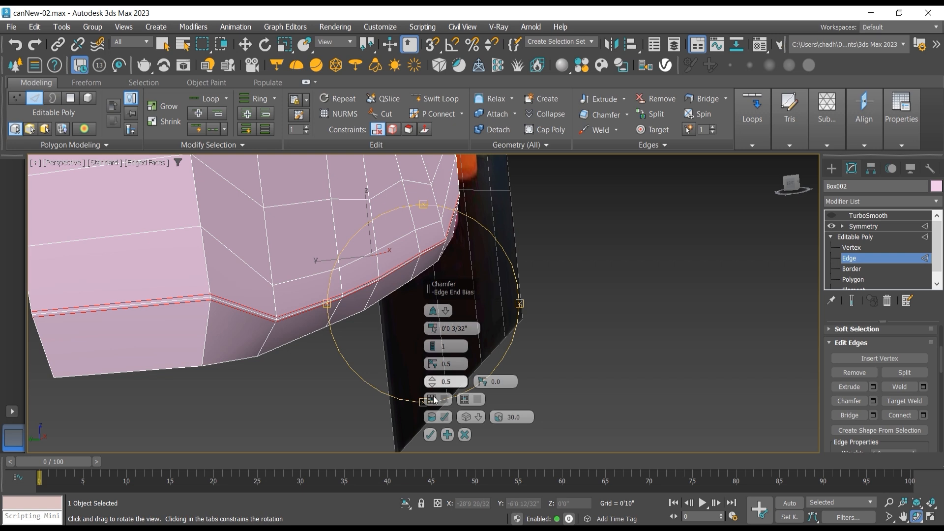
pyautogui.click(431, 435)
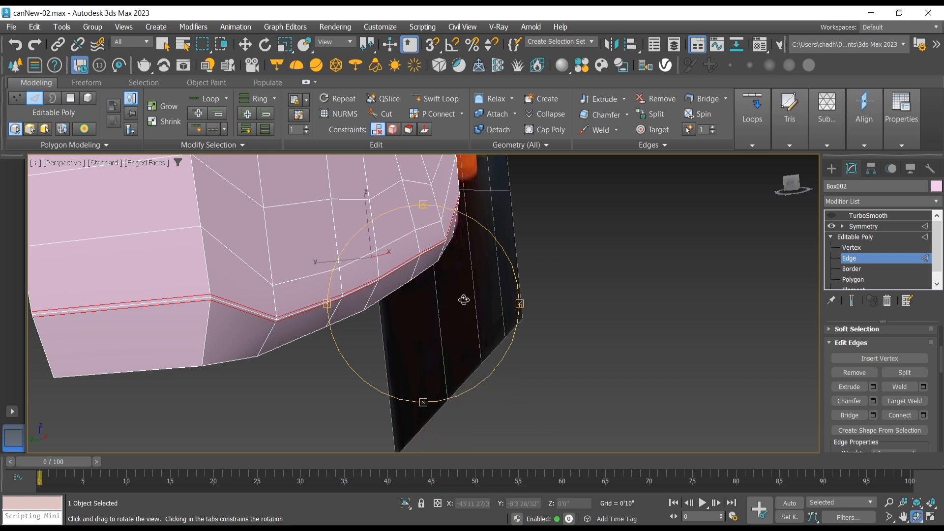
# Step: Leave edge editing, re-enable TurboSmooth and hide the edged faces to inspect the base ridge and handle-side corner against the reference
pyautogui.click(862, 238)
pyautogui.click(866, 227)
pyautogui.click(866, 216)
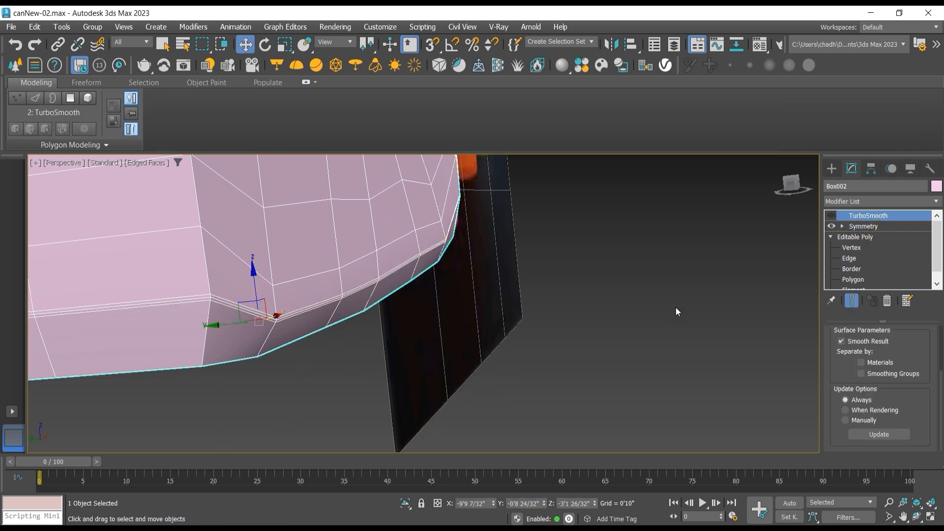
pyautogui.click(831, 215)
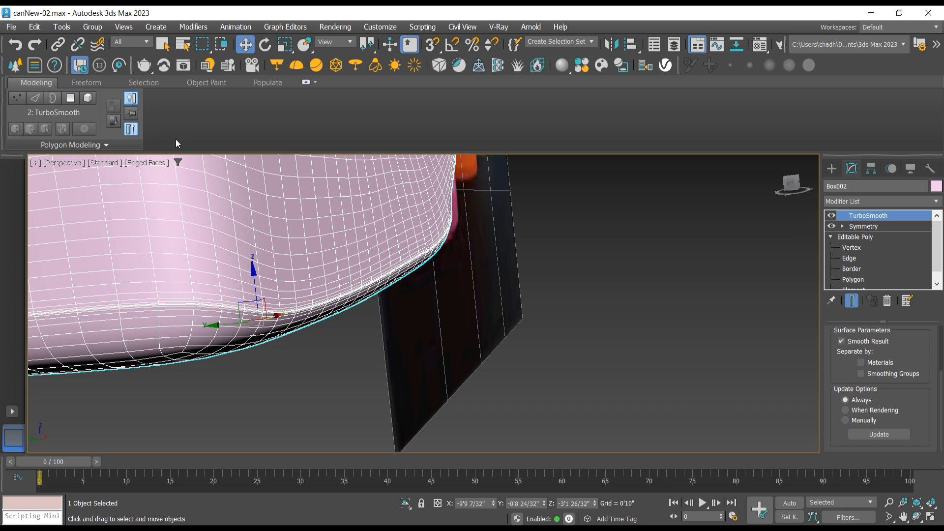
pyautogui.click(157, 163)
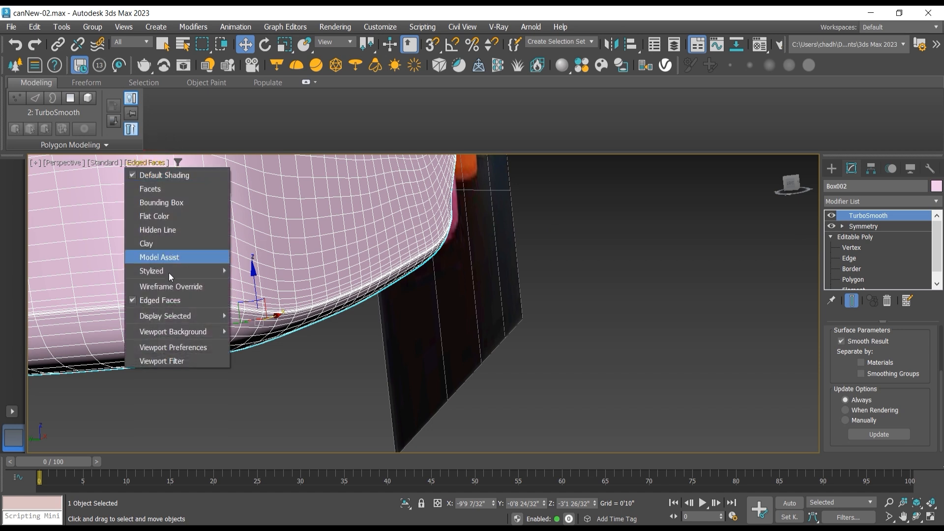
pyautogui.click(162, 299)
pyautogui.click(528, 351)
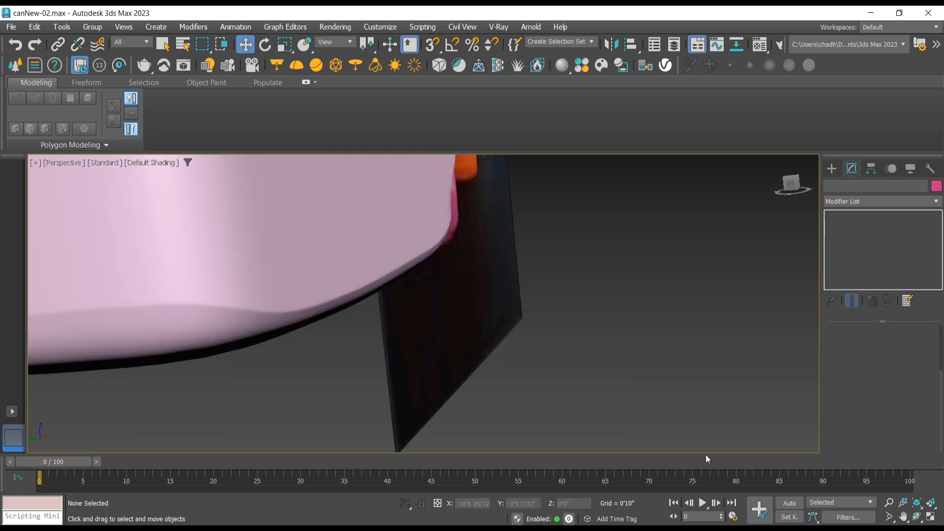
pyautogui.click(916, 517)
pyautogui.scroll(-3, 301, 265)
pyautogui.moveTo(374, 290); pyautogui.dragTo(321, 331)
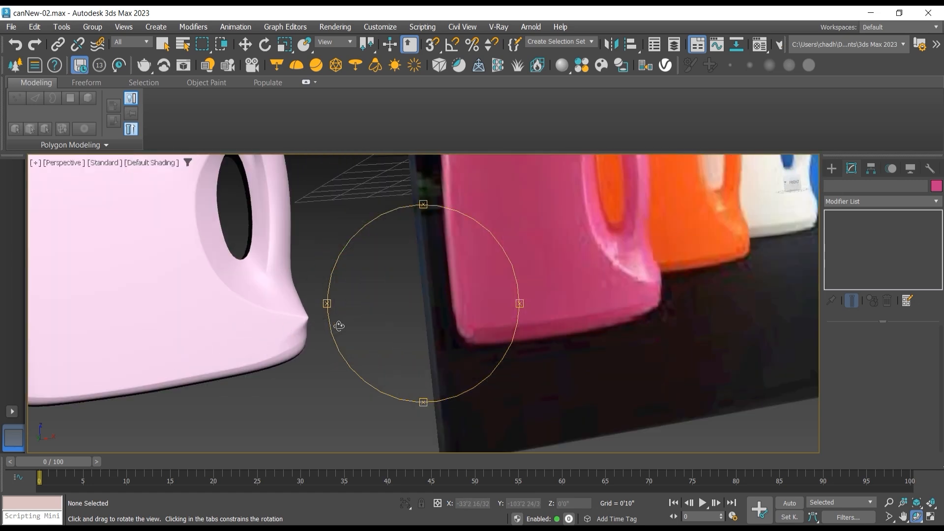
pyautogui.press('f')
pyautogui.moveTo(388, 331); pyautogui.dragTo(388, 301)
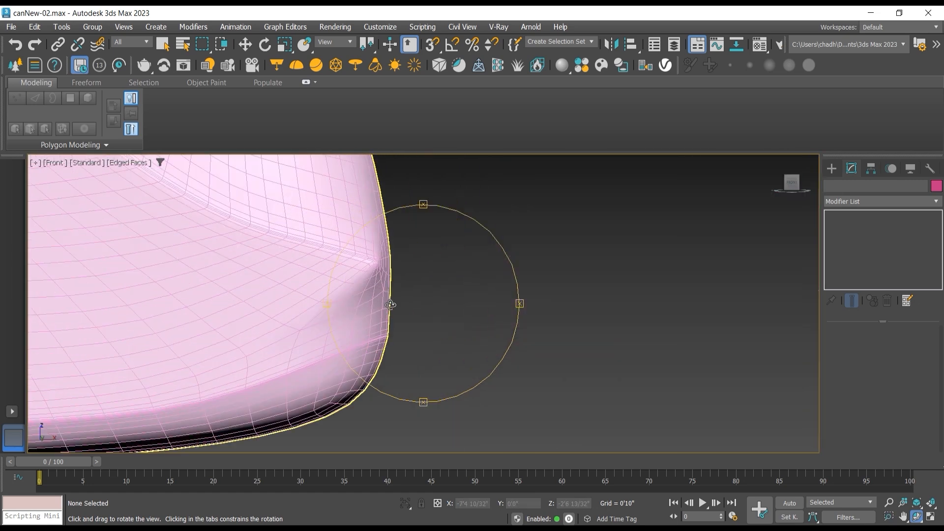
# Step: Select the can, turn off its TurboSmooth display, and enter edge editing with edged faces shown in the Front view
pyautogui.click(246, 44)
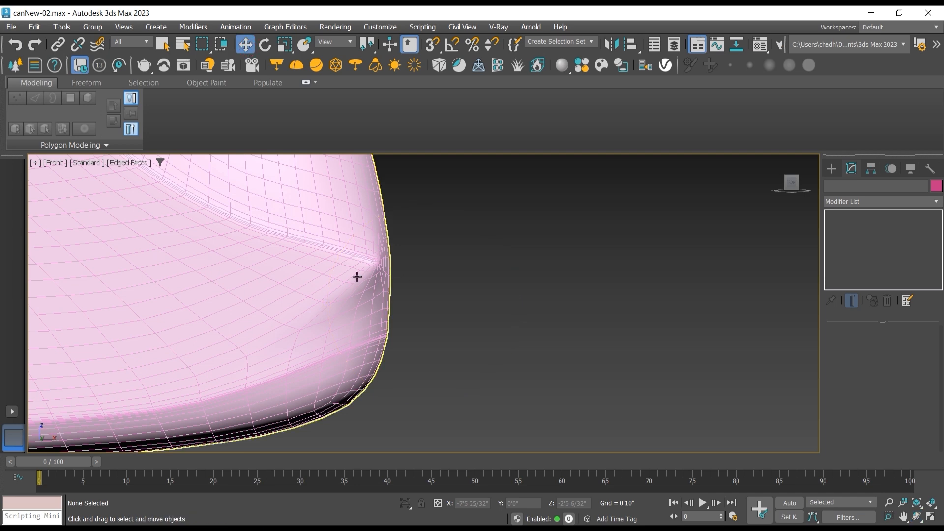
pyautogui.click(356, 276)
pyautogui.click(832, 215)
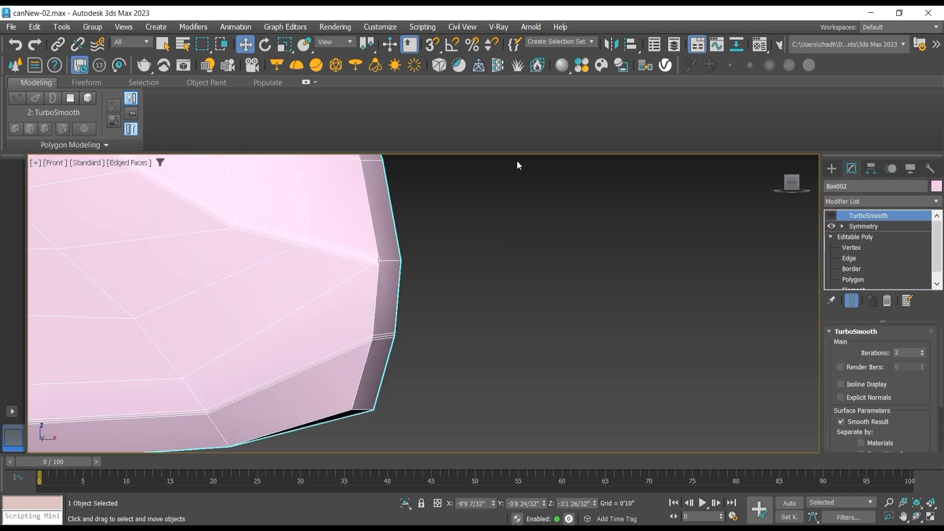
pyautogui.click(132, 163)
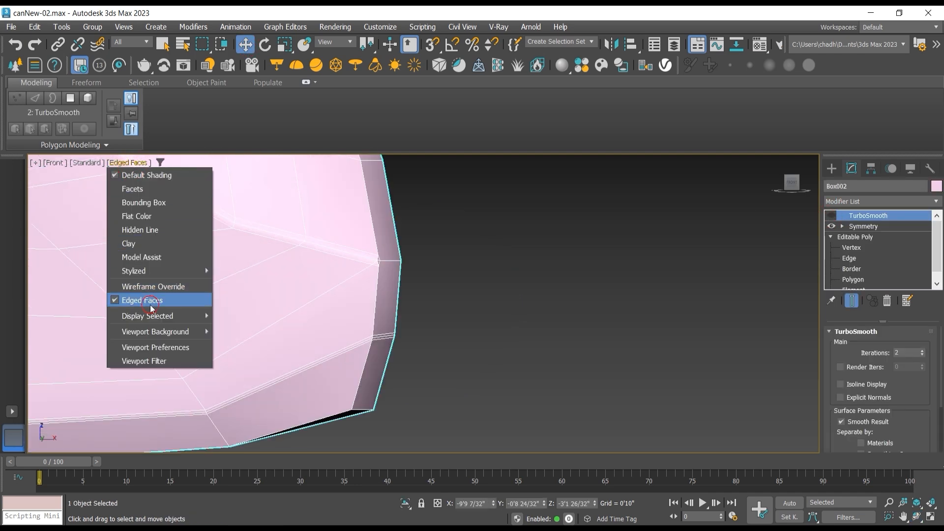
pyautogui.click(142, 301)
pyautogui.scroll(3, 405, 278)
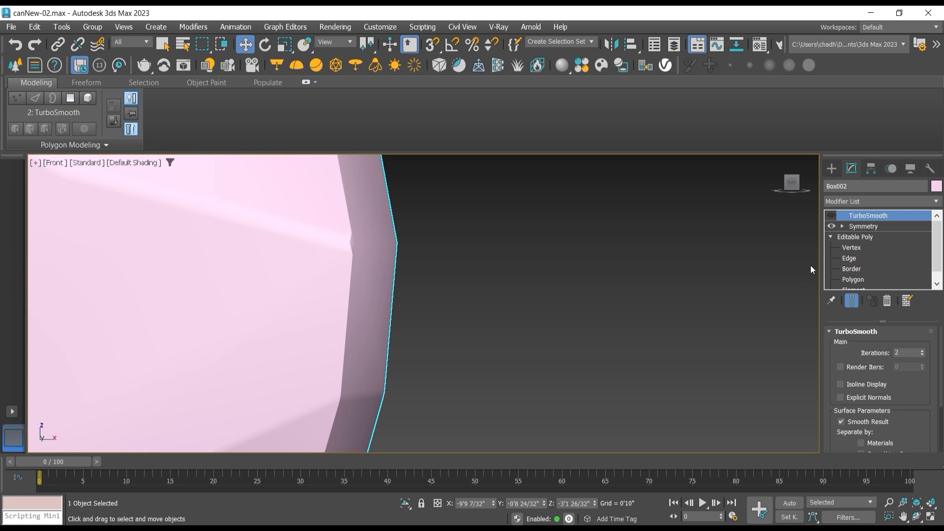
pyautogui.click(861, 250)
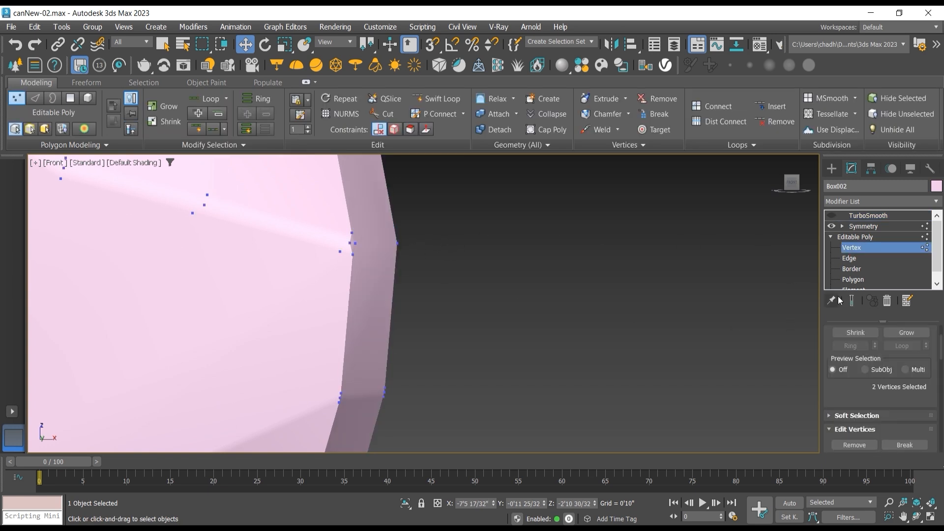
pyautogui.click(850, 258)
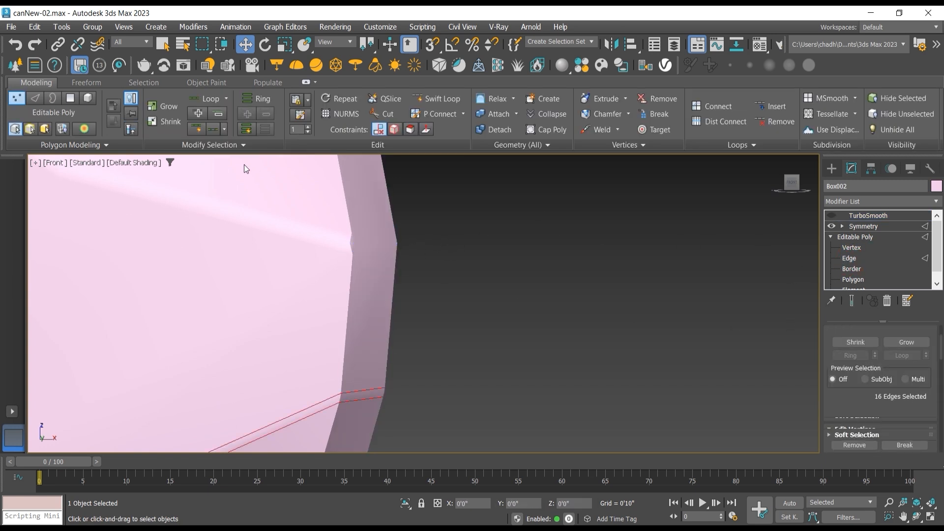
pyautogui.click(147, 163)
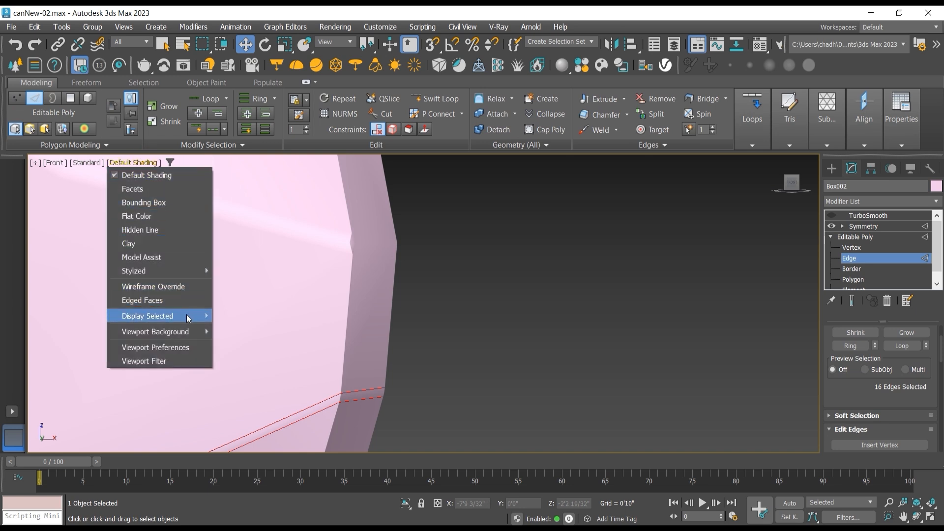
pyautogui.moveTo(188, 319)
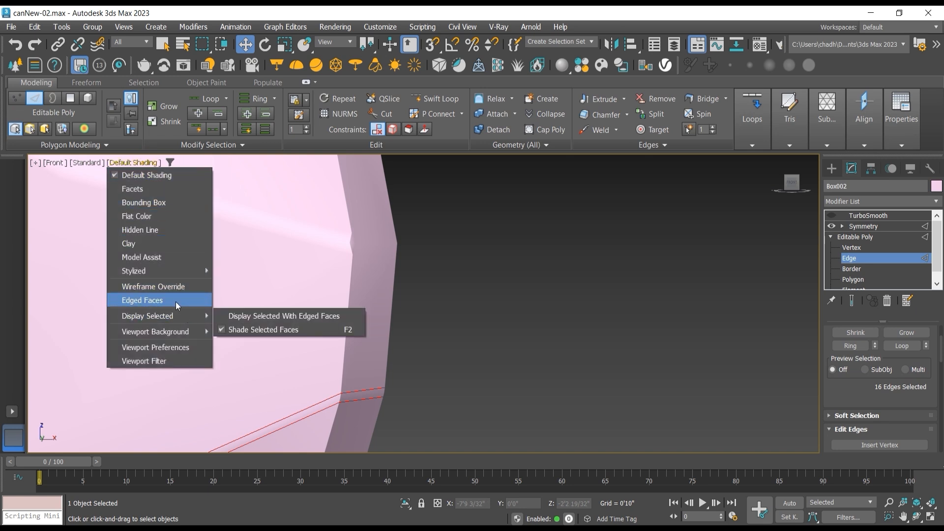
pyautogui.click(177, 300)
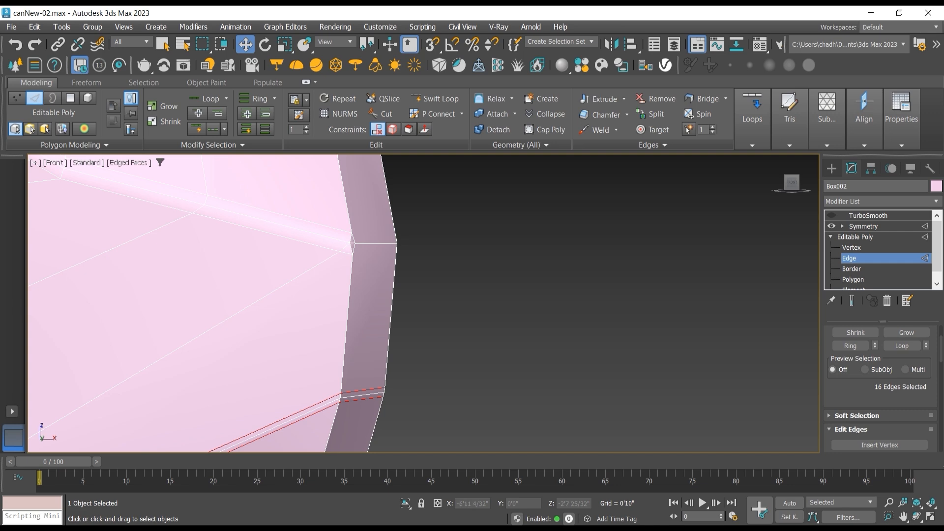
# Step: Switch to the Perspective view at the can's handle-side base corner and display edged faces there
pyautogui.click(917, 516)
pyautogui.press('p')
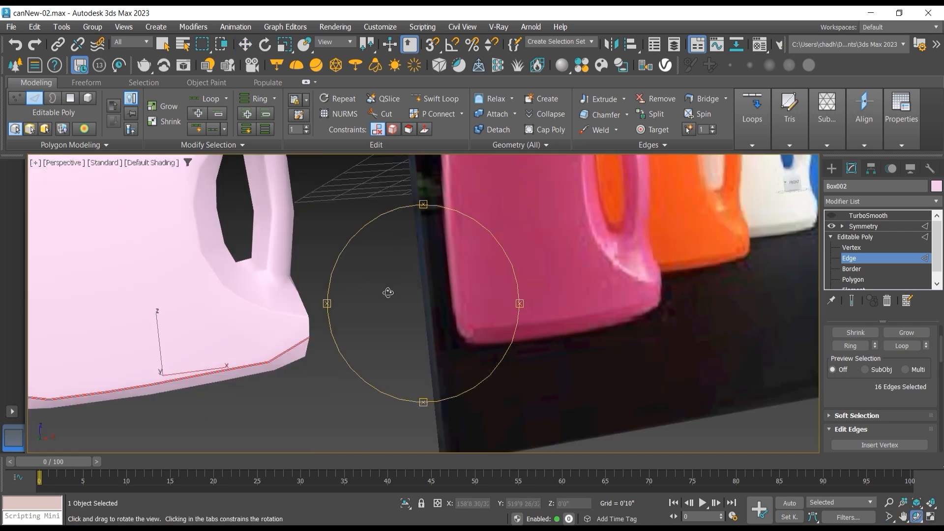
pyautogui.press('z')
pyautogui.moveTo(390, 296)
pyautogui.mouseDown()
pyautogui.moveTo(303, 310)
pyautogui.moveTo(252, 256)
pyautogui.mouseUp()
pyautogui.click(157, 162)
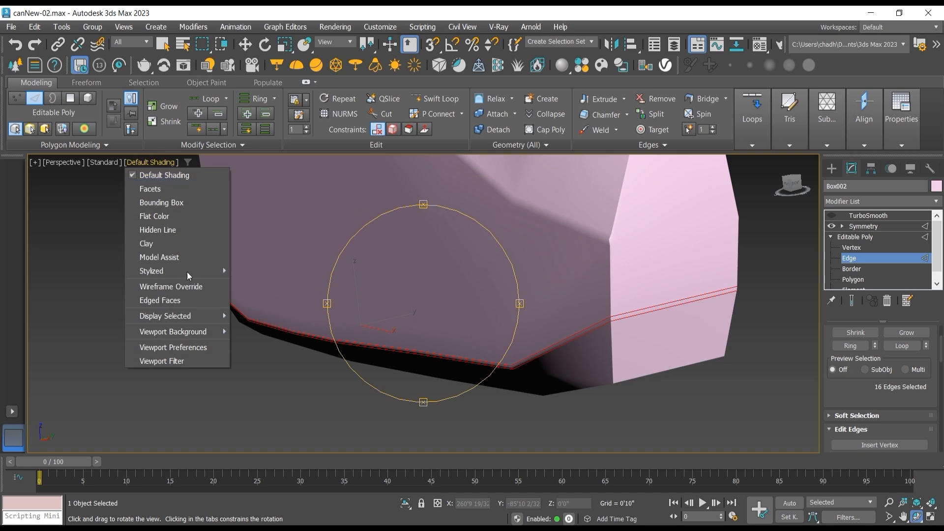
pyautogui.click(188, 300)
pyautogui.moveTo(374, 301)
pyautogui.mouseDown()
pyautogui.moveTo(453, 277)
pyautogui.moveTo(369, 305)
pyautogui.mouseUp()
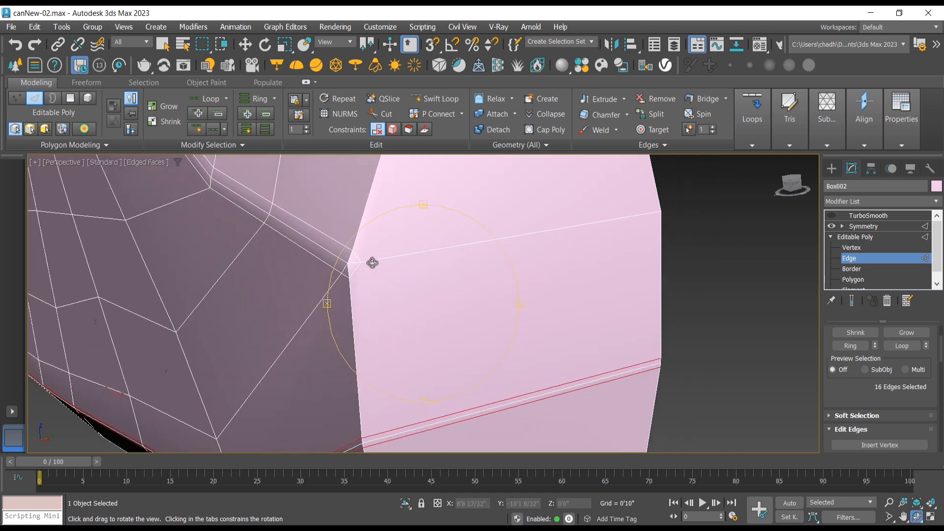
# Step: Cut two edges across the handle-side end face, one just above and one just below the existing ridge edge
pyautogui.hotkey('alt', 'c')
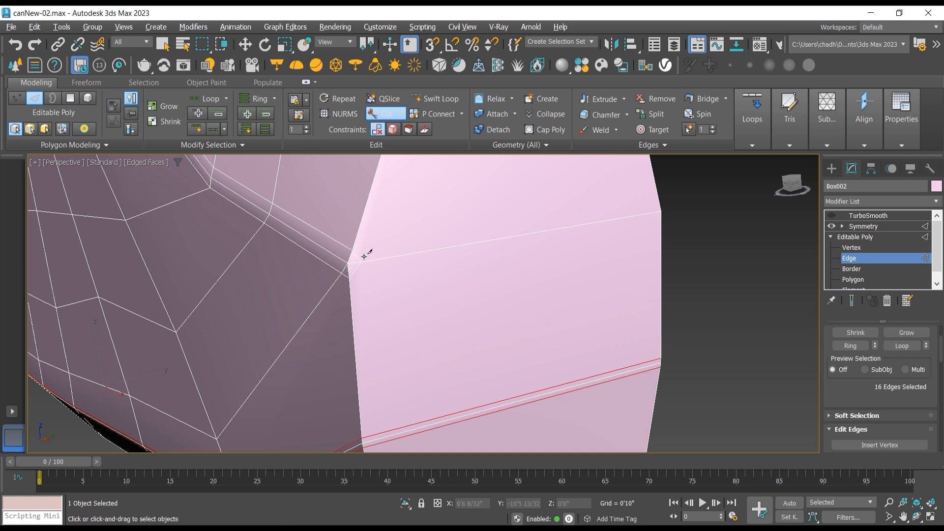
pyautogui.click(351, 250)
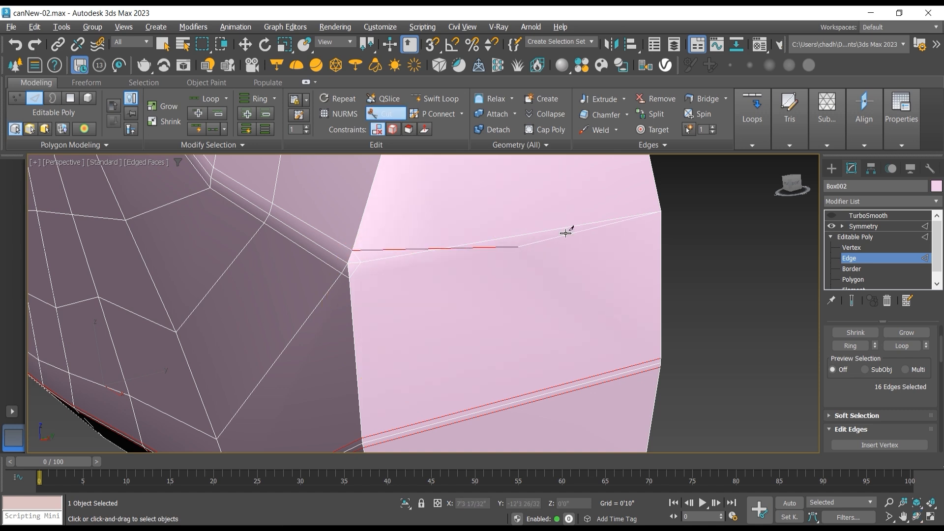
pyautogui.click(659, 199)
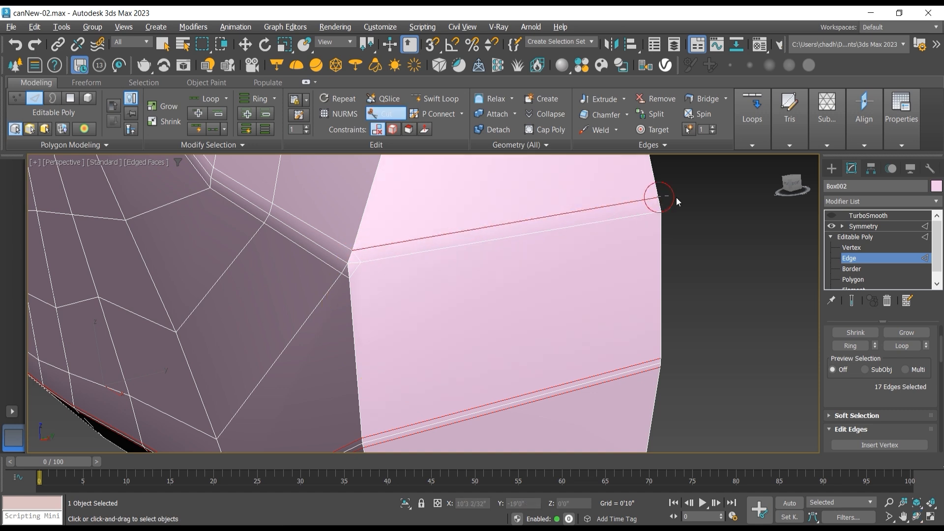
pyautogui.click(350, 278)
pyautogui.click(661, 247)
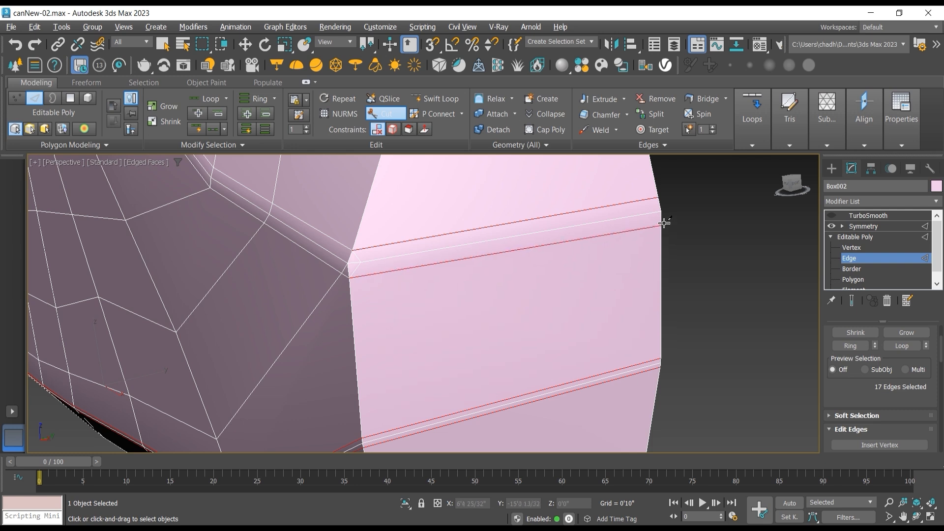
pyautogui.click(661, 222)
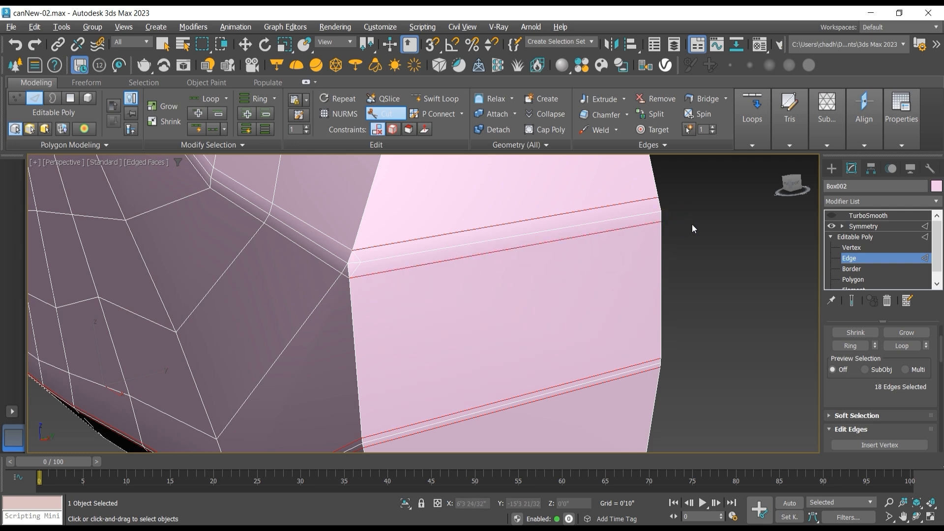
pyautogui.press('w')
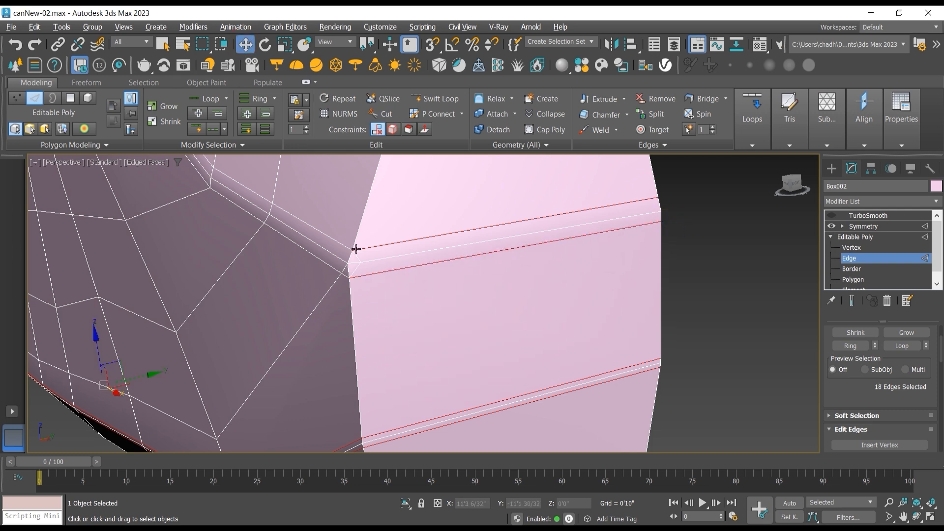
# Step: Remove the two short diagonal edges where the recess ridge meets the handle-side corner
pyautogui.click(356, 255)
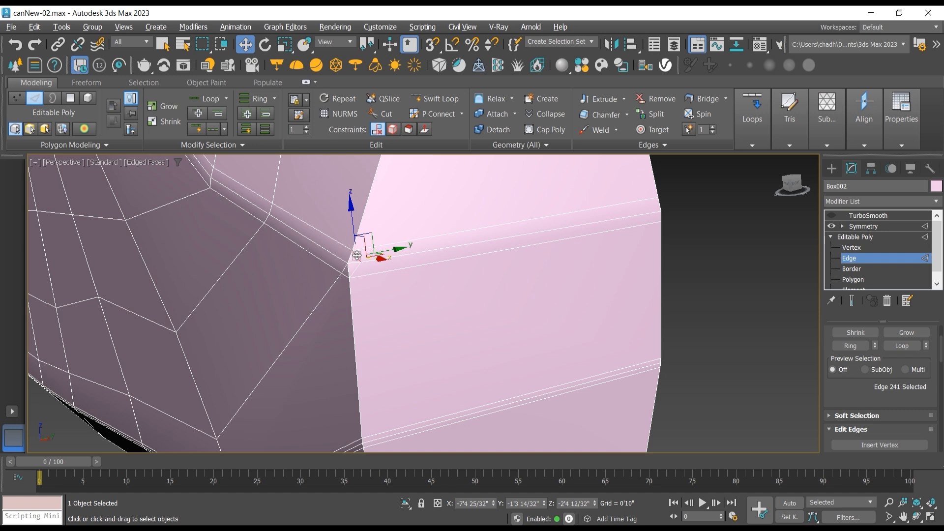
pyautogui.keyDown('ctrl'); pyautogui.click(357, 255); pyautogui.keyUp('ctrl')
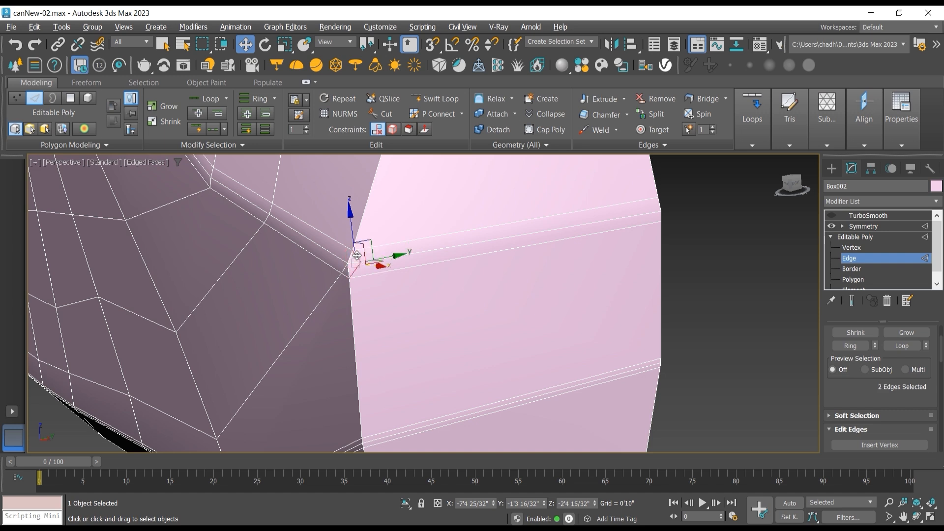
pyautogui.hotkey('ctrl', 'd')
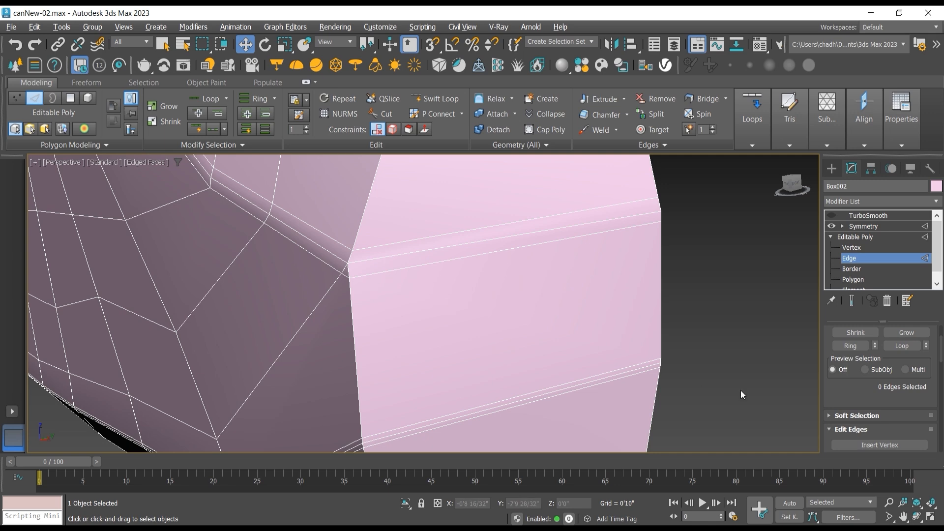
# Step: Target-weld the ridge's lower end vertex to the adjacent vertex of the lower cut on the handle-side corner
pyautogui.click(915, 514)
pyautogui.moveTo(393, 276); pyautogui.dragTo(412, 271)
pyautogui.moveTo(418, 267); pyautogui.dragTo(333, 320, button='middle')
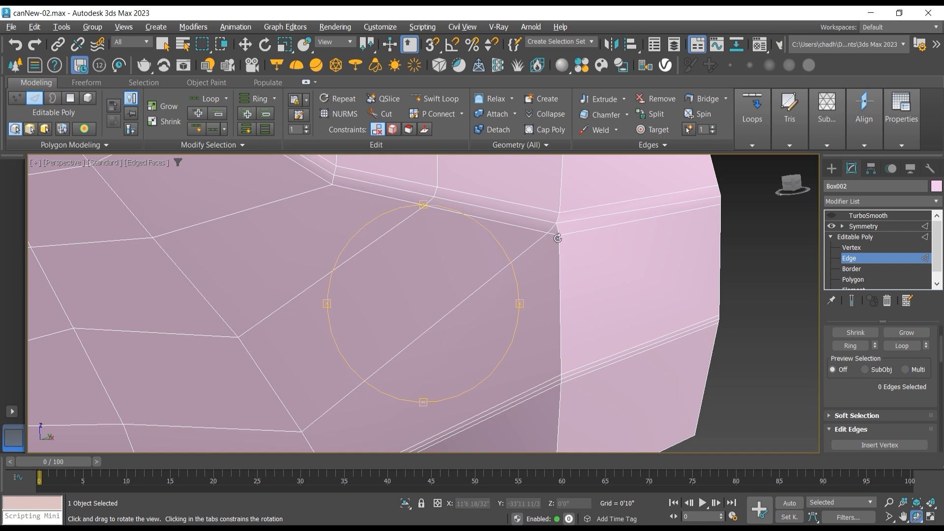
pyautogui.moveTo(549, 234); pyautogui.dragTo(520, 259)
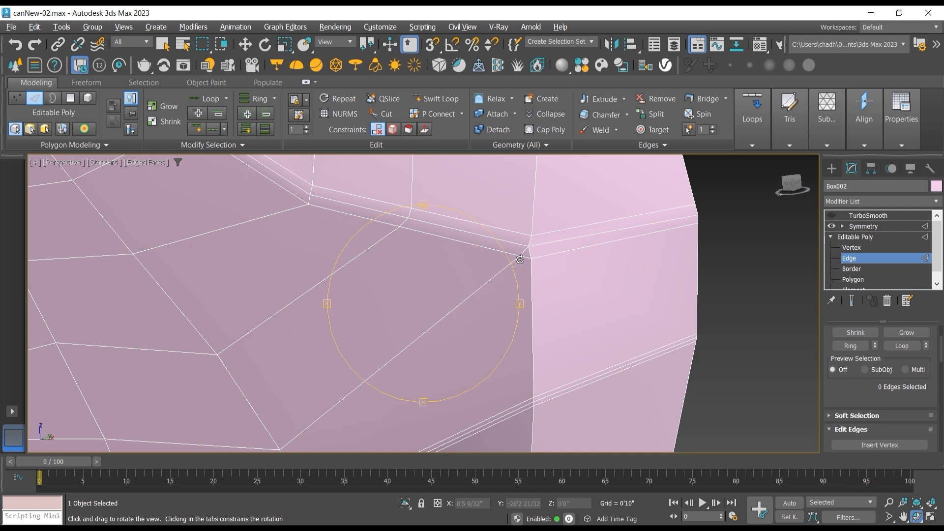
pyautogui.click(852, 248)
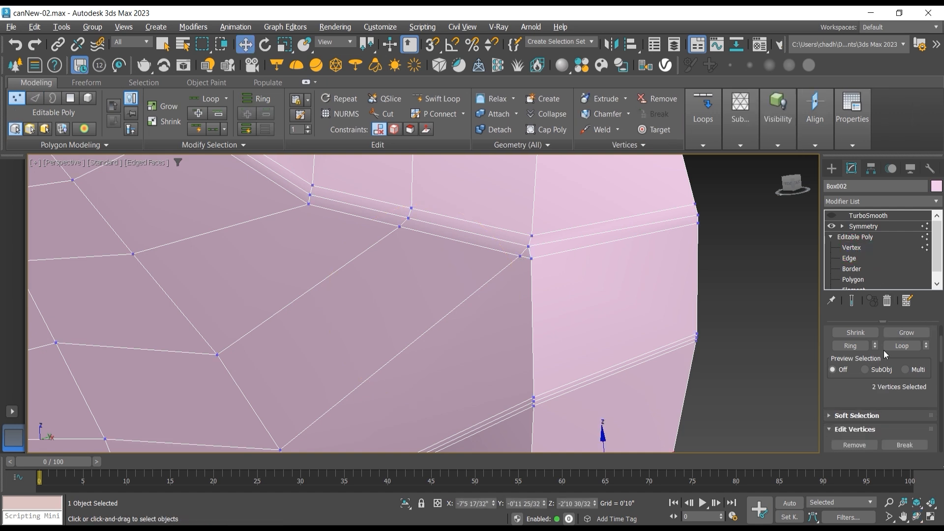
pyautogui.scroll(-3, 910, 369)
pyautogui.click(916, 370)
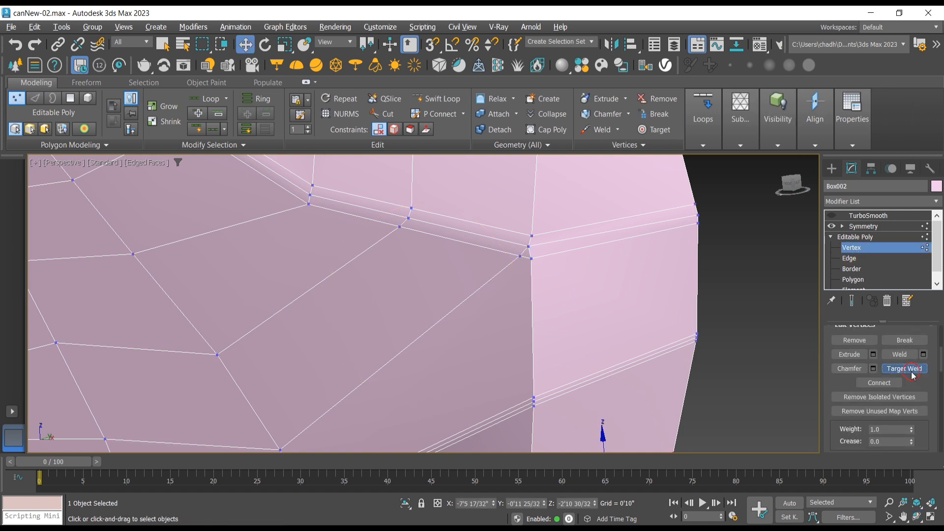
pyautogui.click(532, 259)
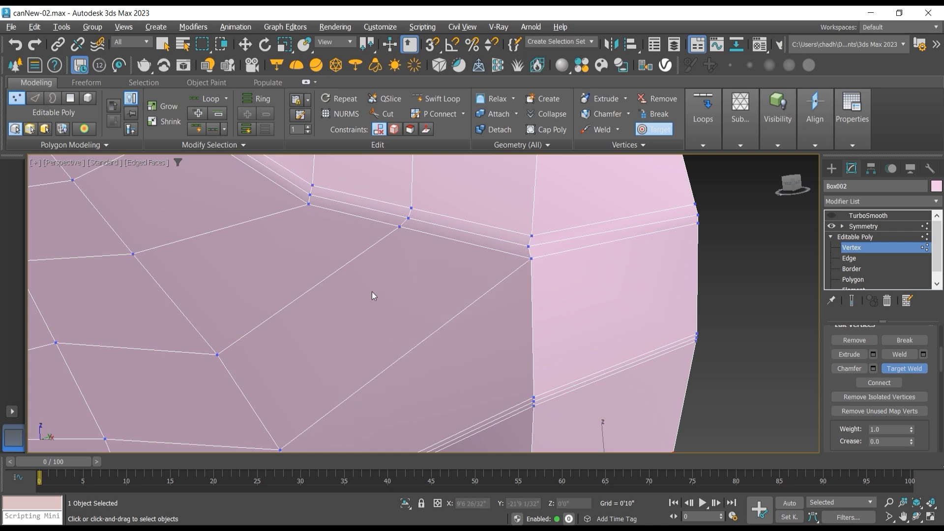
# Step: Leave vertex editing, re-enable TurboSmooth and hide the edged faces to compare the smoothed can with the reference bottle
pyautogui.scroll(-4, 545, 245)
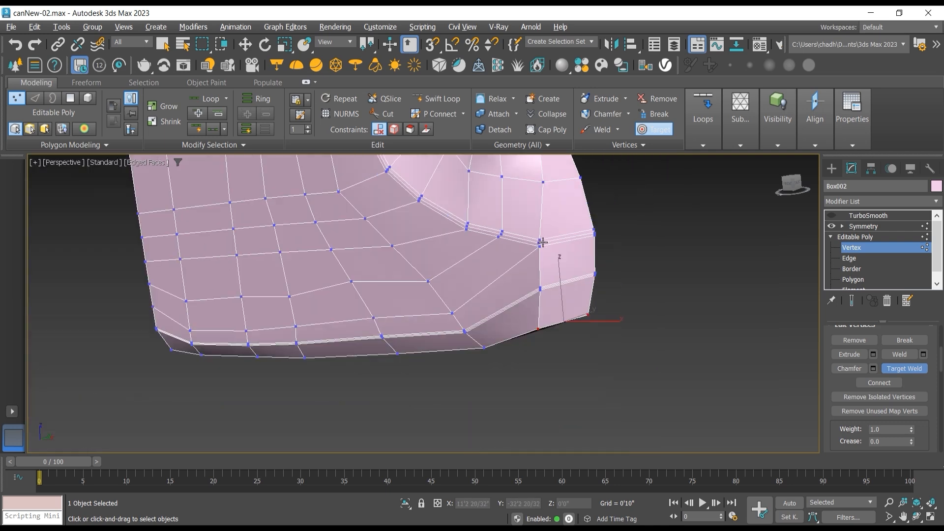
pyautogui.click(865, 237)
pyautogui.click(868, 215)
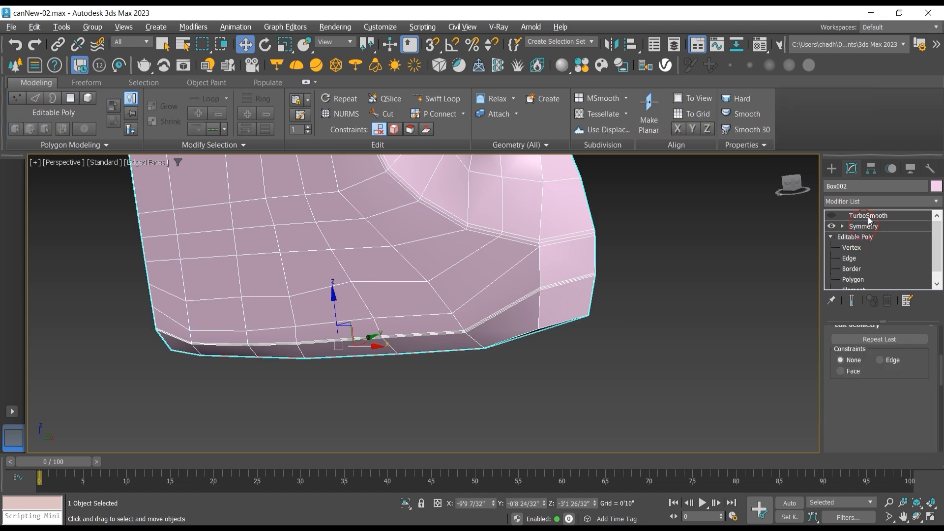
pyautogui.click(832, 216)
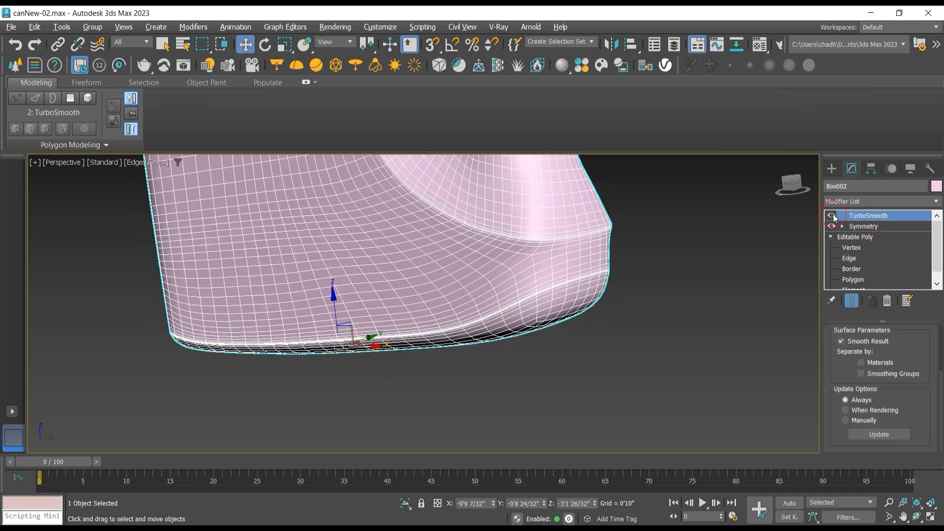
pyautogui.click(134, 164)
pyautogui.click(158, 300)
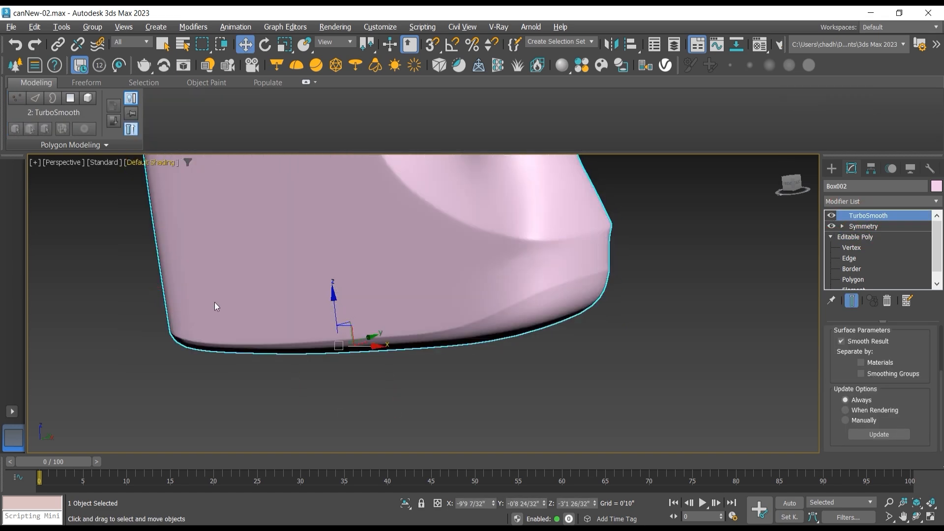
pyautogui.scroll(-2, 285, 338)
pyautogui.scroll(-3, 487, 338)
pyautogui.moveTo(487, 338); pyautogui.dragTo(449, 408, button='middle')
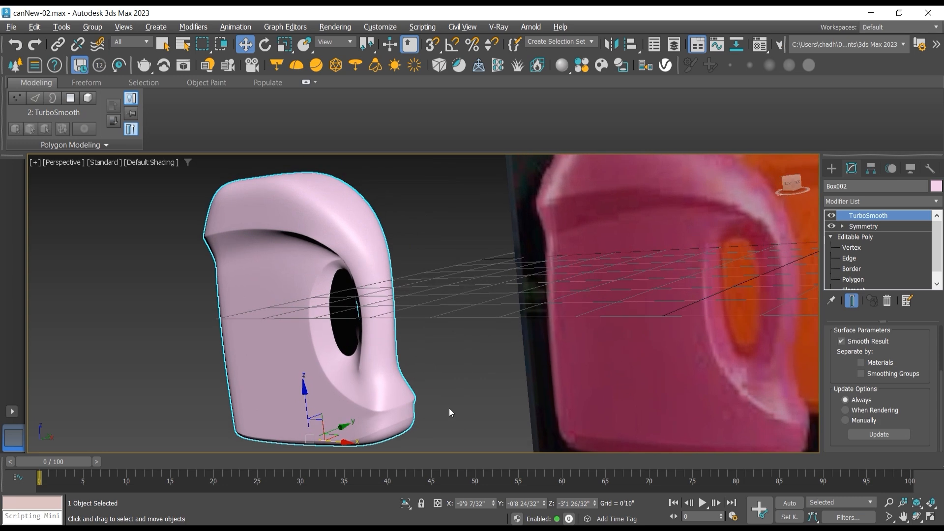
pyautogui.moveTo(483, 307); pyautogui.dragTo(483, 329, button='middle')
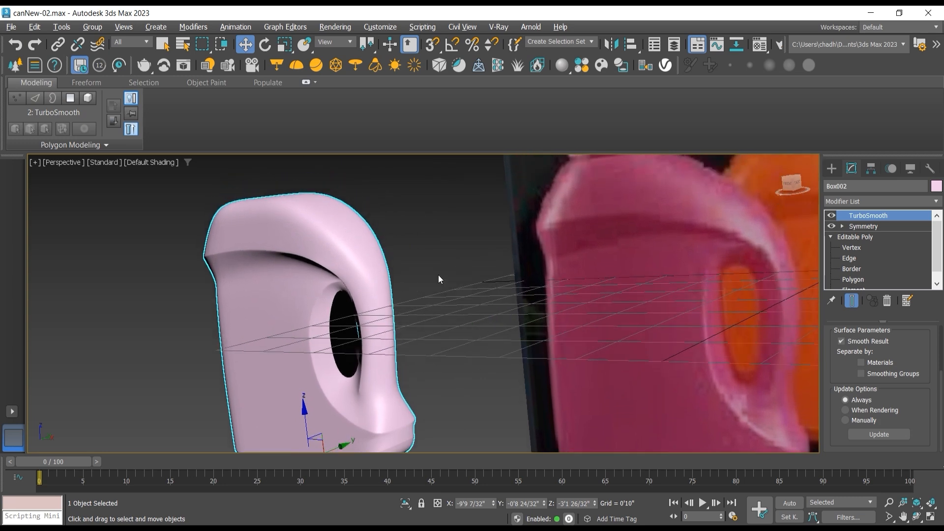
# Step: Switch to the front view and turn off the TurboSmooth display to show the can's base mesh
pyautogui.press('f')
pyautogui.scroll(-3, 452, 265)
pyautogui.moveTo(488, 280); pyautogui.dragTo(532, 384, button='middle')
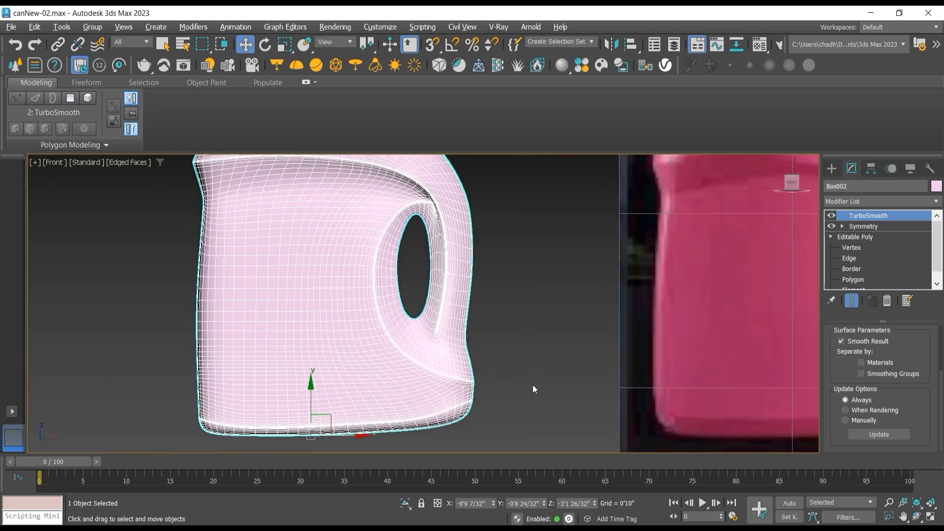
pyautogui.click(831, 216)
pyautogui.click(865, 247)
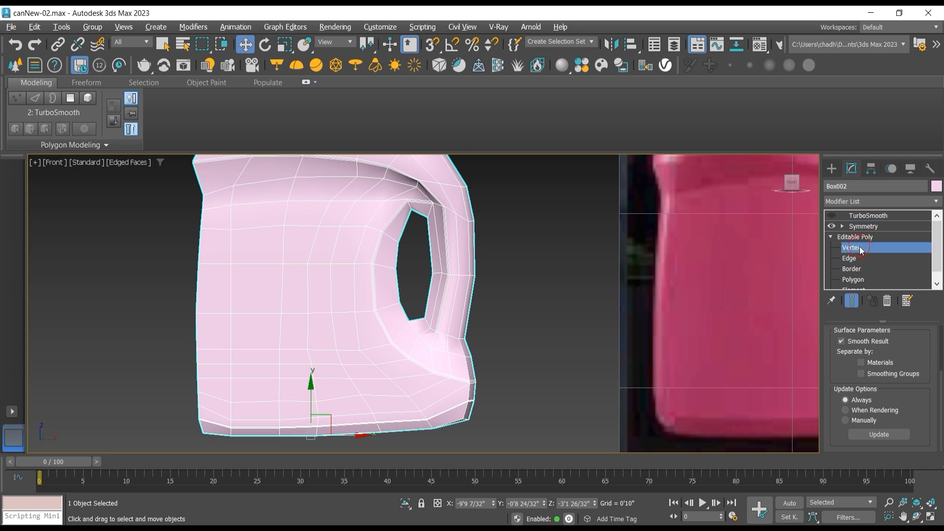
pyautogui.click(849, 258)
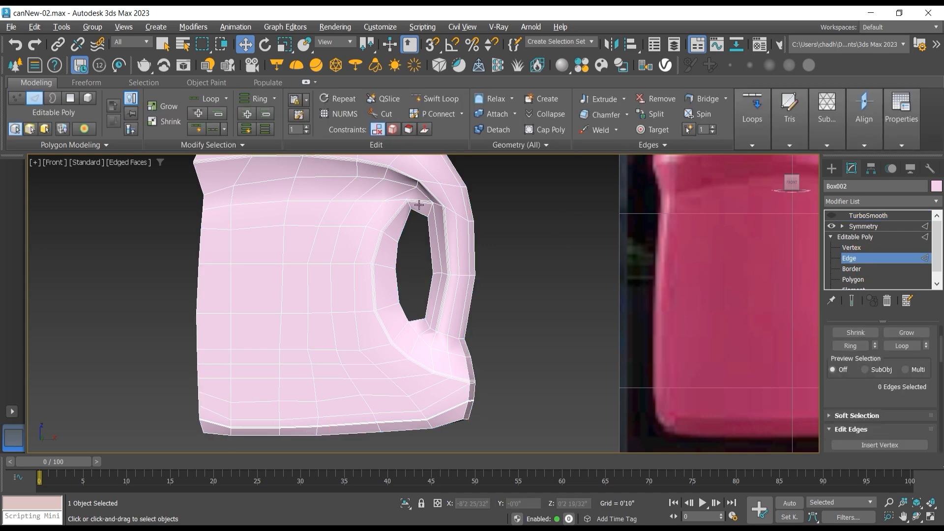
pyautogui.scroll(-4, 419, 204)
pyautogui.scroll(8, 290, 242)
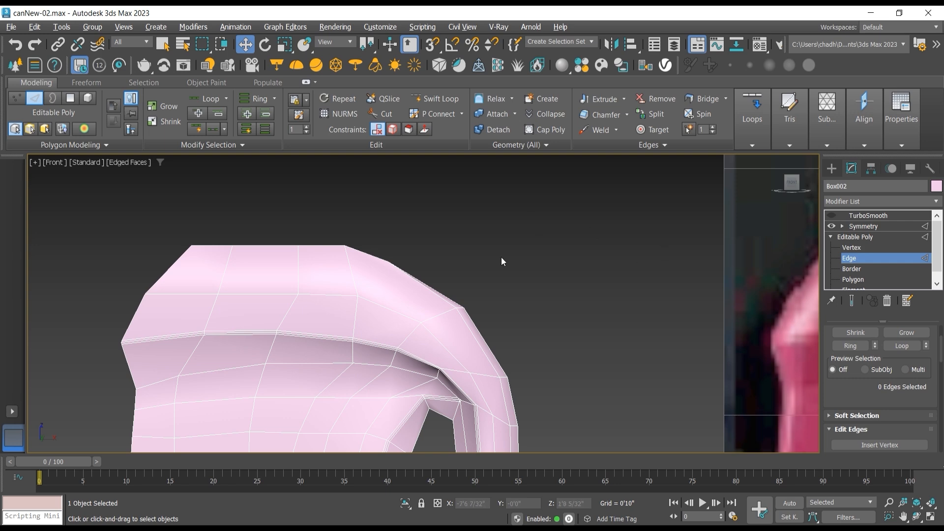
pyautogui.scroll(-4, 500, 257)
pyautogui.click(857, 238)
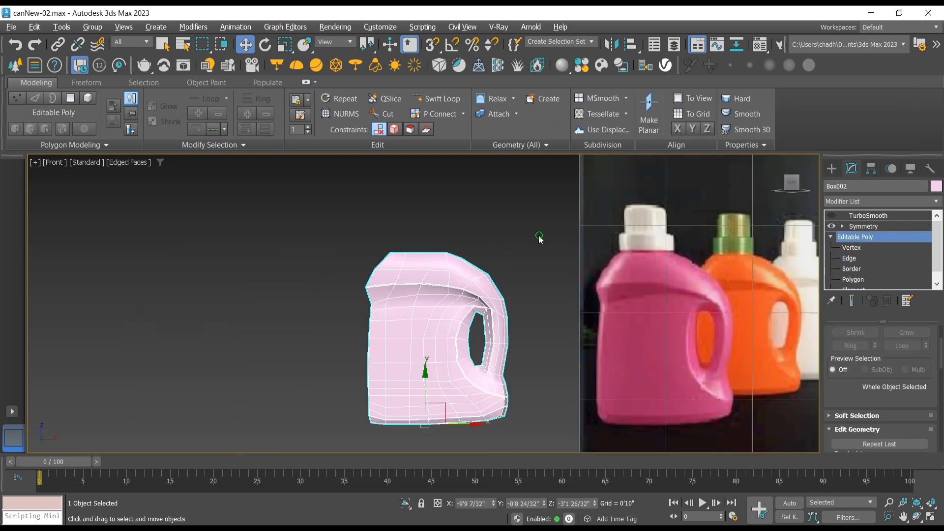
# Step: Move the can horizontally along X until it overlays the pink bottle in the reference image
pyautogui.moveTo(492, 266); pyautogui.dragTo(317, 234, button='middle')
pyautogui.rightClick(298, 241)
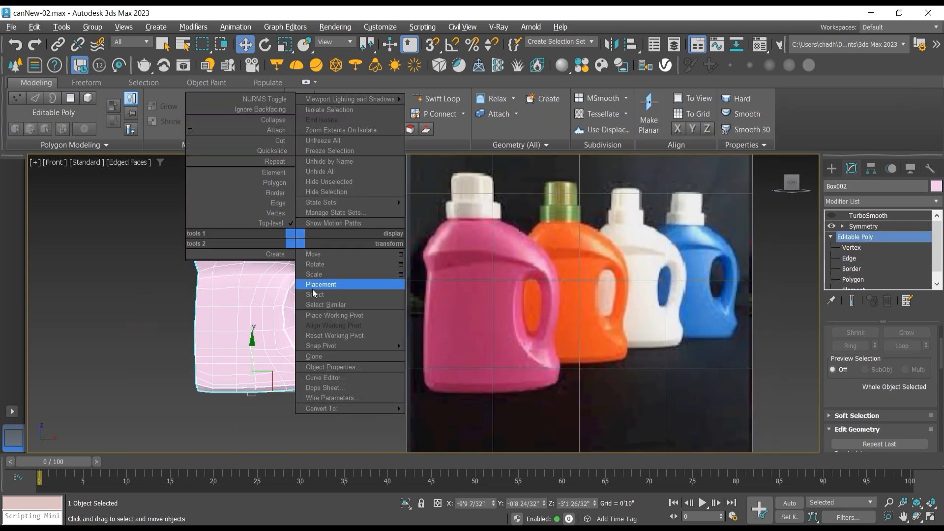
pyautogui.click(286, 284)
pyautogui.keyDown('alt'); pyautogui.rightClick(286, 284); pyautogui.keyUp('alt')
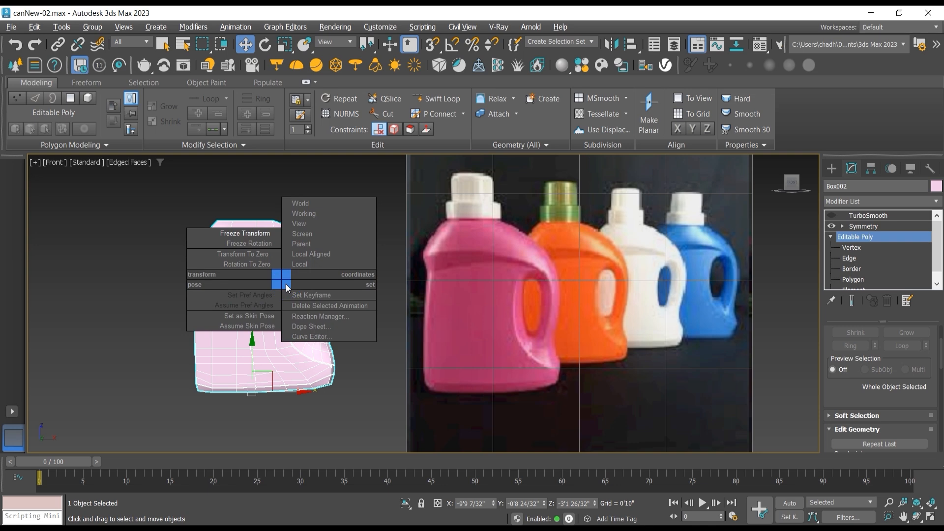
pyautogui.click(256, 254)
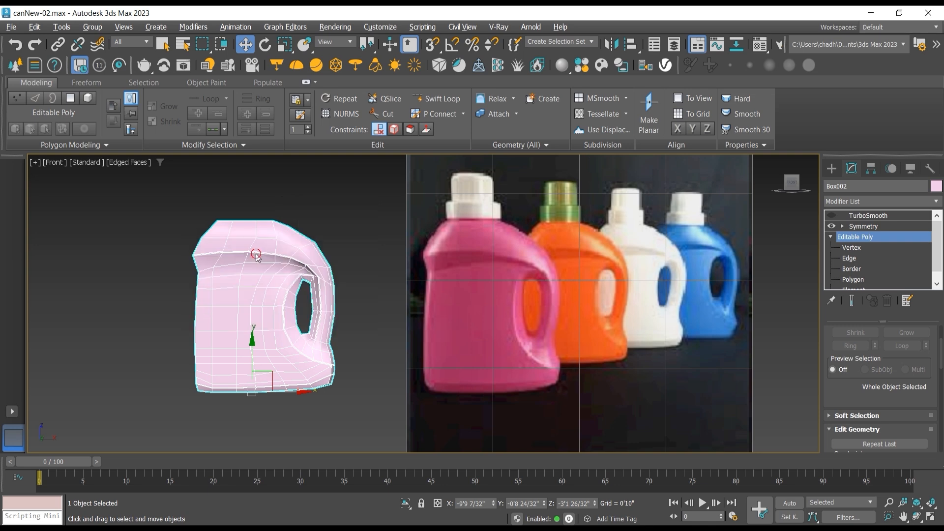
pyautogui.scroll(-1, 547, 297)
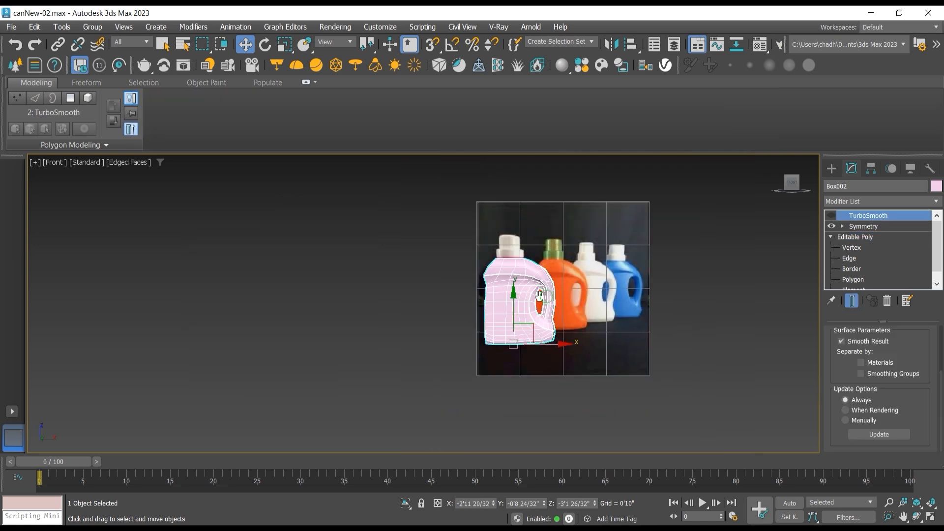
pyautogui.moveTo(543, 297); pyautogui.dragTo(514, 298, button='middle')
pyautogui.scroll(1, 514, 298)
pyautogui.scroll(1, 463, 269)
pyautogui.moveTo(481, 244); pyautogui.dragTo(465, 313, button='middle')
pyautogui.scroll(1, 432, 236)
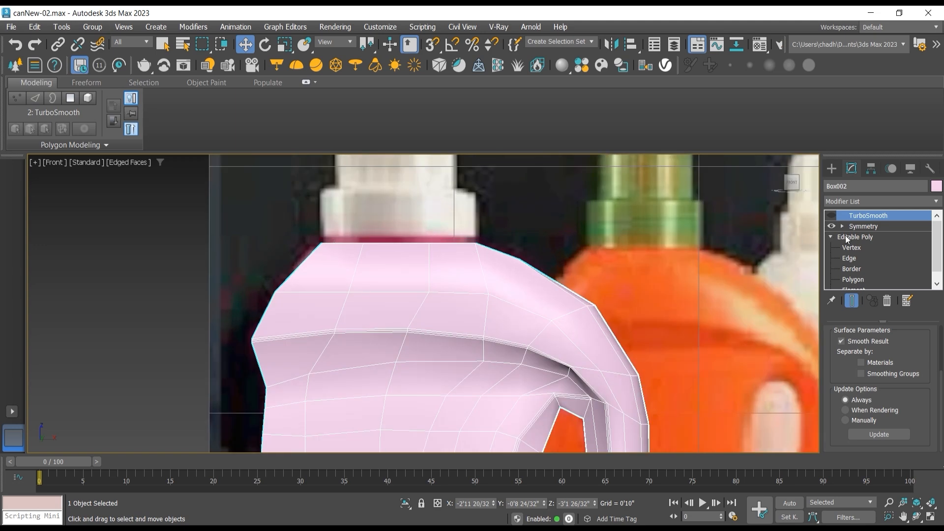
# Step: Show the can's top in perspective and turn on the end-result display with the symmetrical half
pyautogui.click(852, 248)
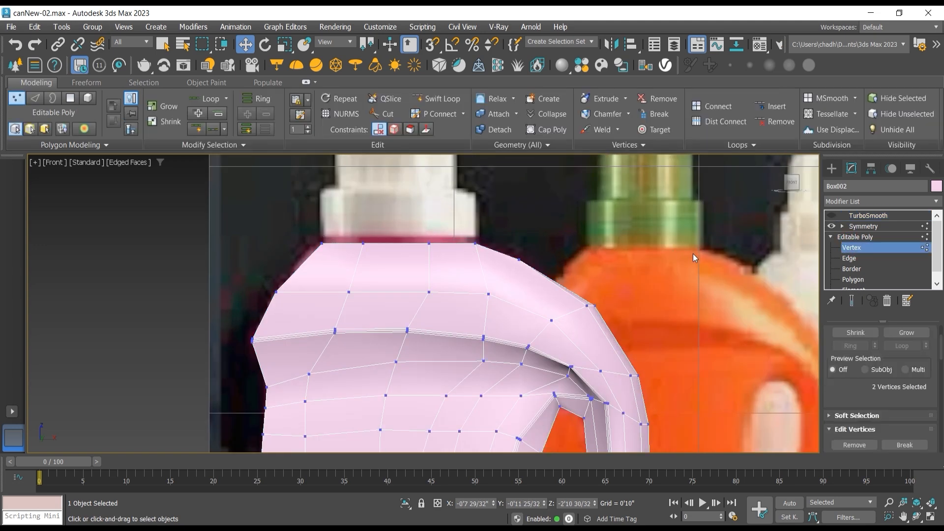
pyautogui.click(852, 268)
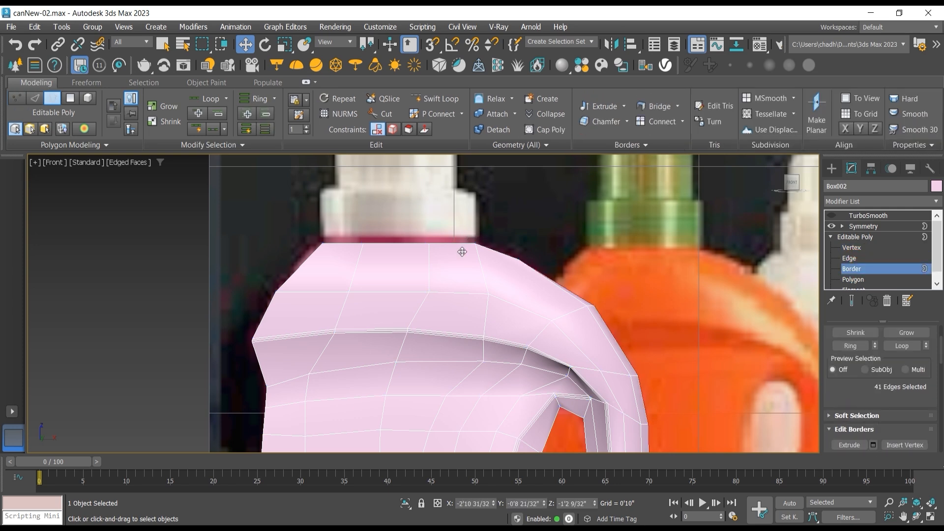
pyautogui.click(917, 516)
pyautogui.press('p')
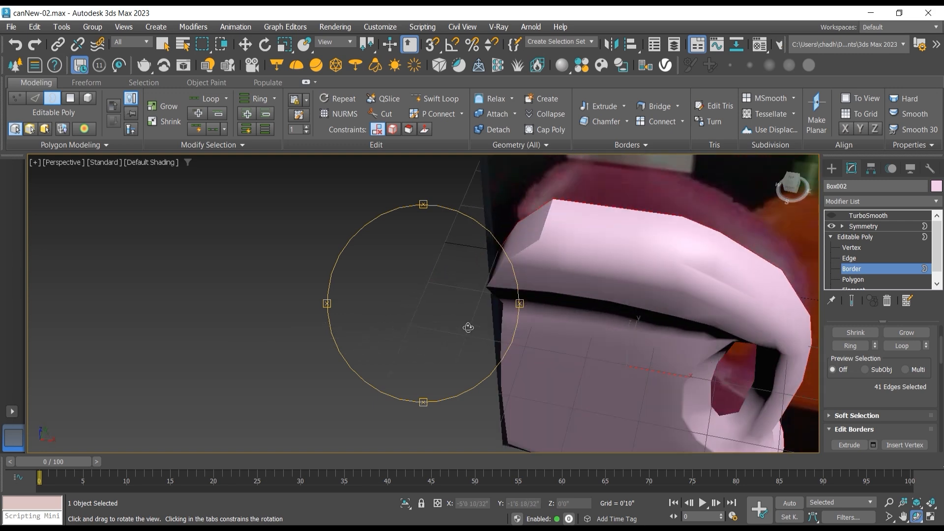
pyautogui.moveTo(468, 327); pyautogui.dragTo(519, 309)
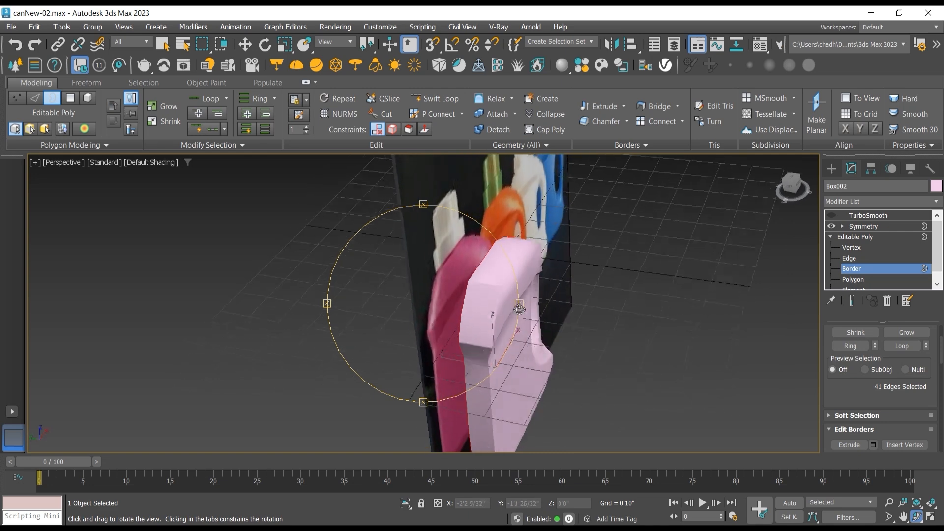
pyautogui.scroll(4, 523, 262)
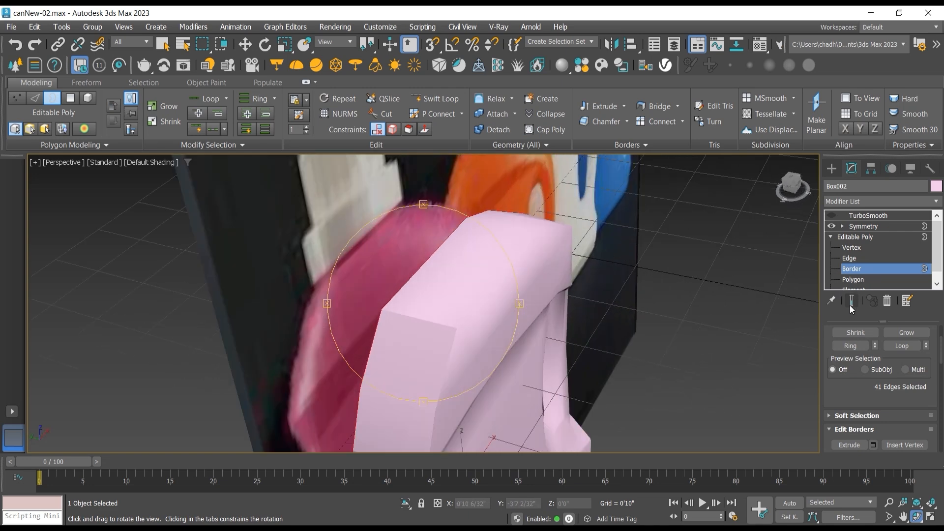
pyautogui.click(851, 305)
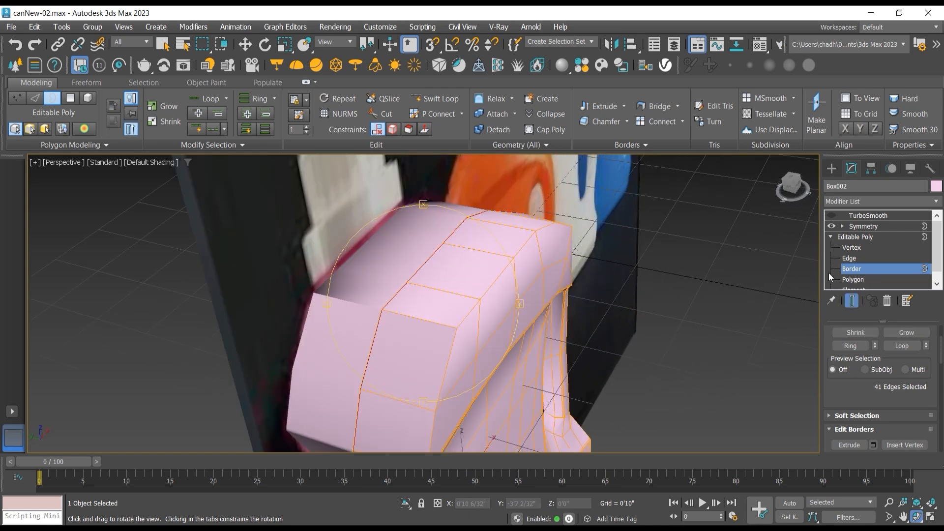
# Step: Delete the three flat polygons on top of the can to open the neck area
pyautogui.click(854, 281)
pyautogui.press('w')
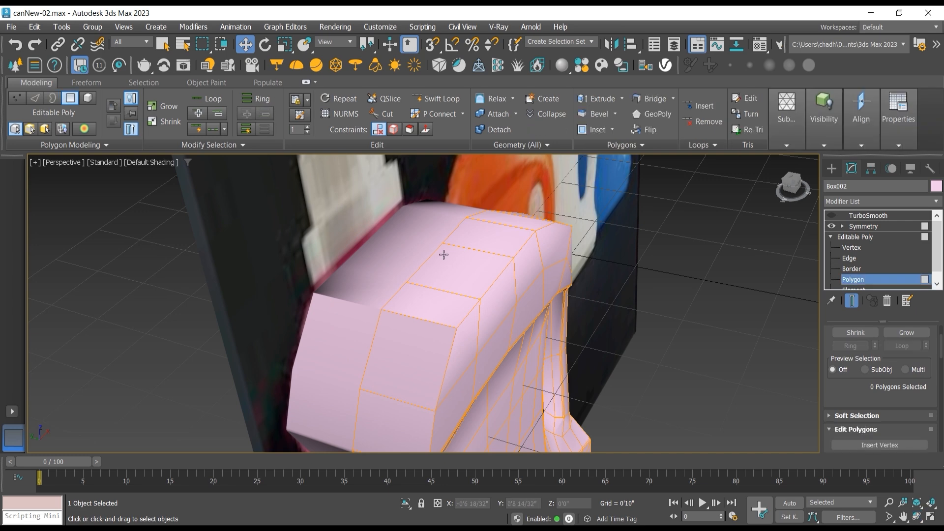
pyautogui.click(443, 255)
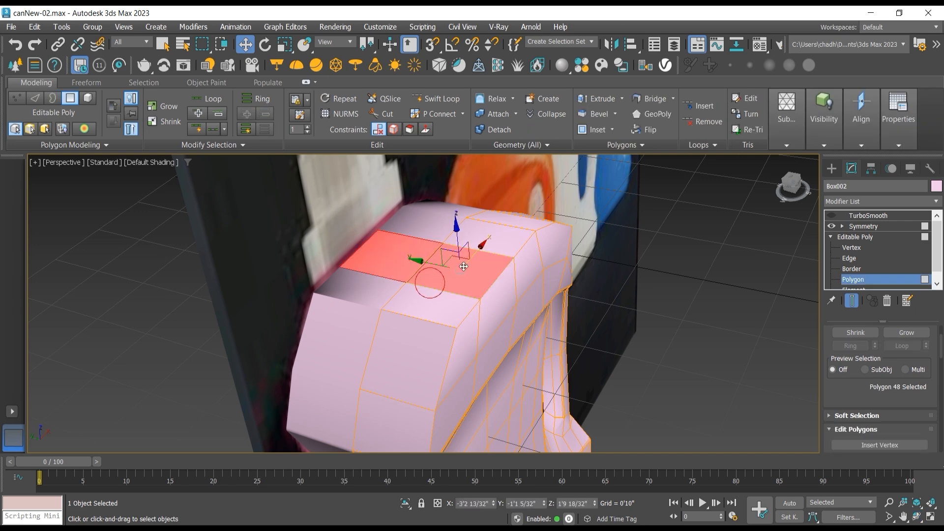
pyautogui.keyDown('ctrl'); pyautogui.click(432, 290); pyautogui.keyUp('ctrl')
pyautogui.keyDown('ctrl'); pyautogui.click(471, 242); pyautogui.keyUp('ctrl')
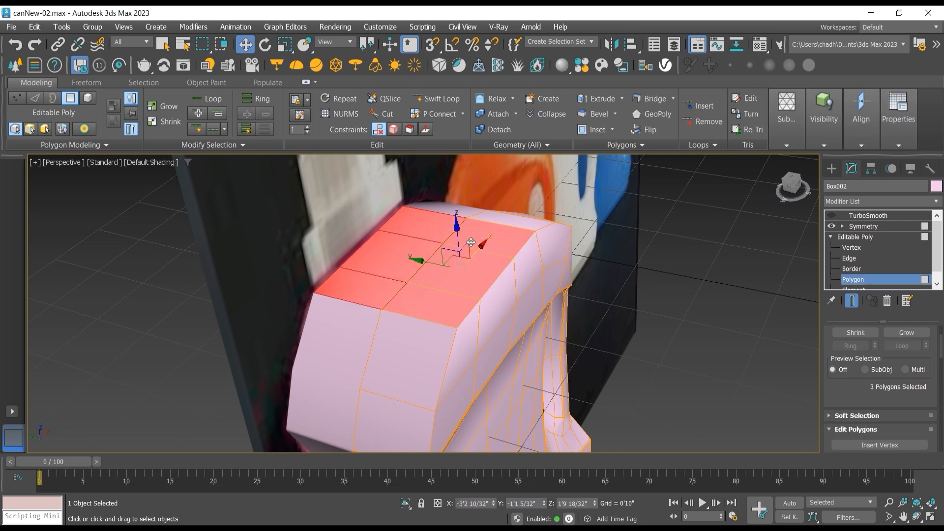
pyautogui.press('Delete')
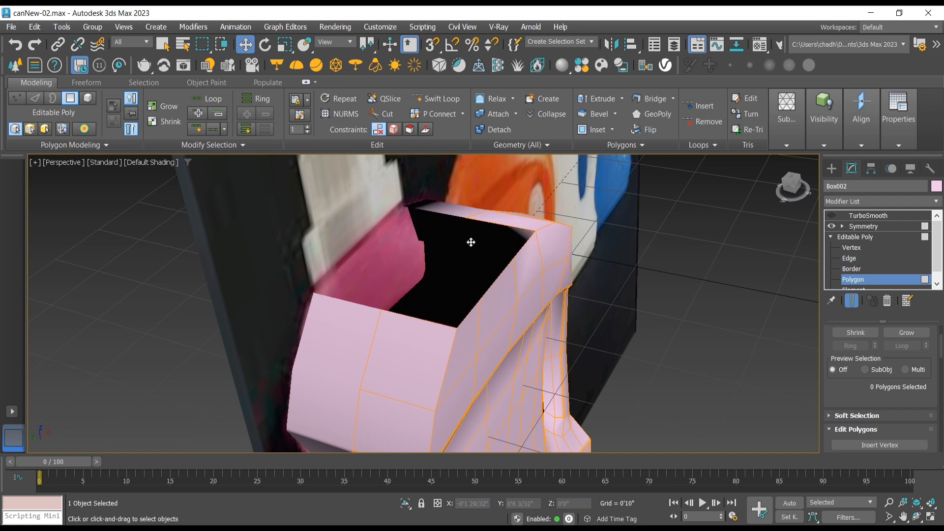
# Step: Select the row of vertices along the rim of the can's top opening in the front view
pyautogui.press('f')
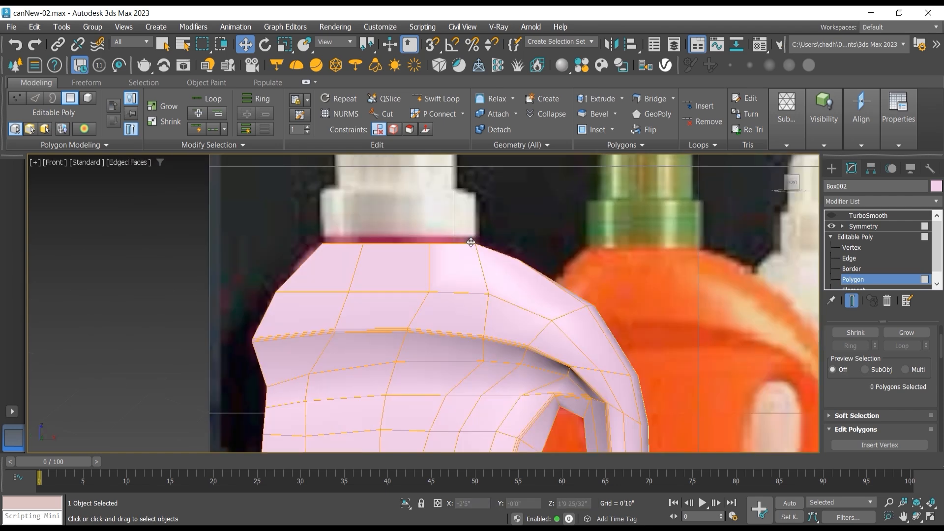
pyautogui.scroll(2, 465, 242)
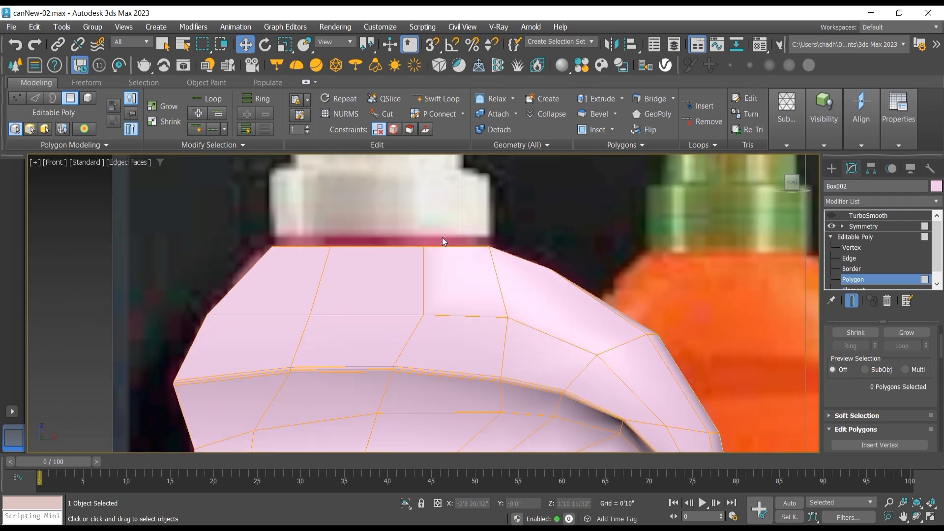
pyautogui.click(859, 249)
pyautogui.moveTo(196, 219); pyautogui.dragTo(500, 261)
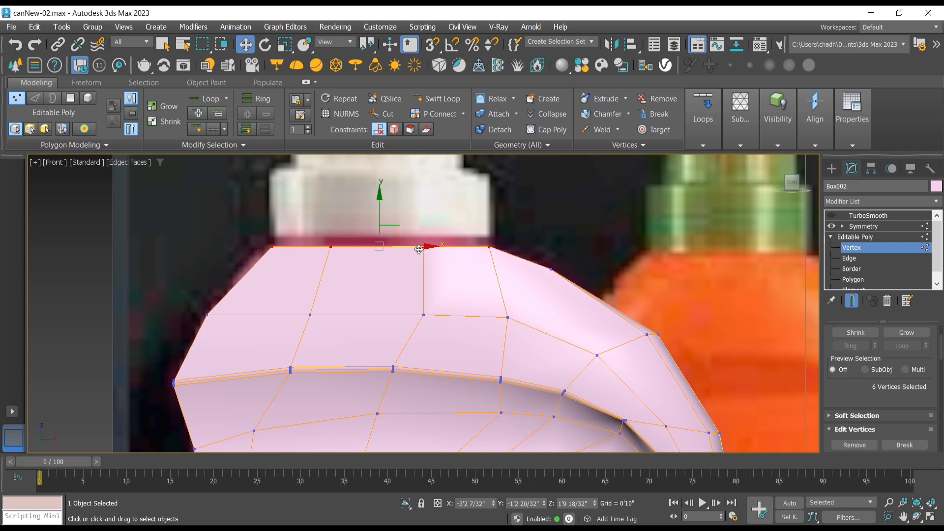
# Step: Extend the can's top opening border inward with a scaled copy to form a narrow rim of new polygons
pyautogui.press('p')
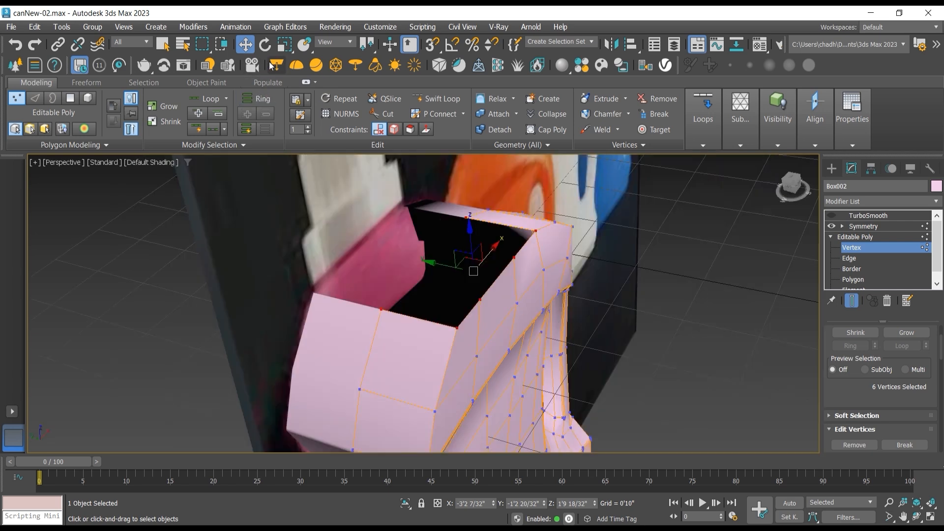
pyautogui.click(853, 269)
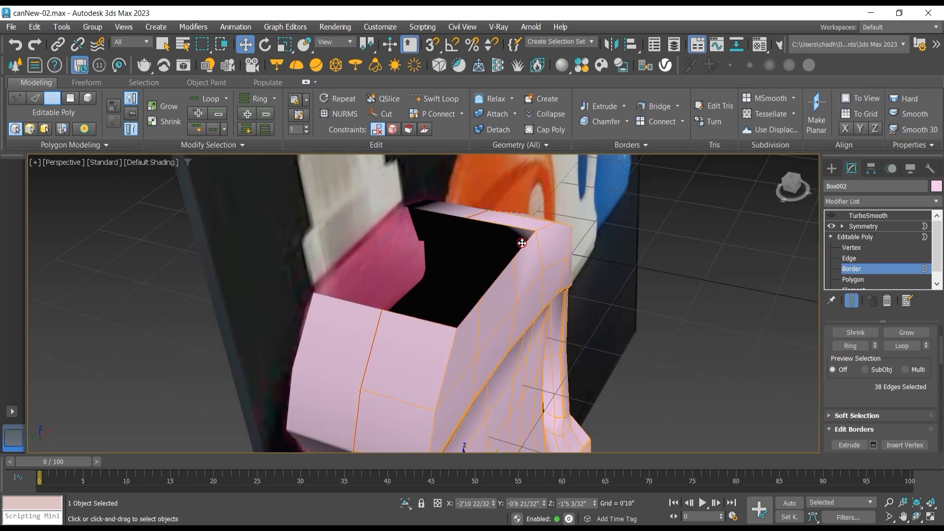
pyautogui.press('r')
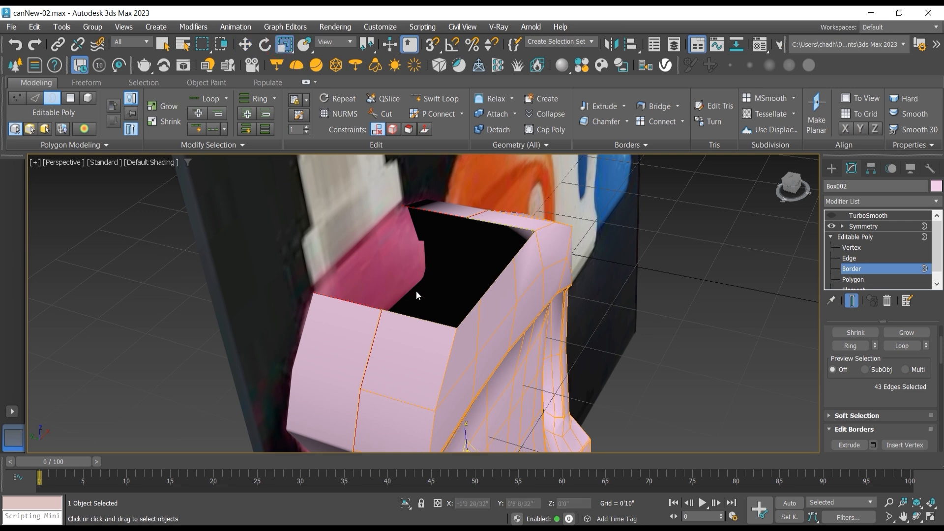
pyautogui.scroll(-2, 432, 326)
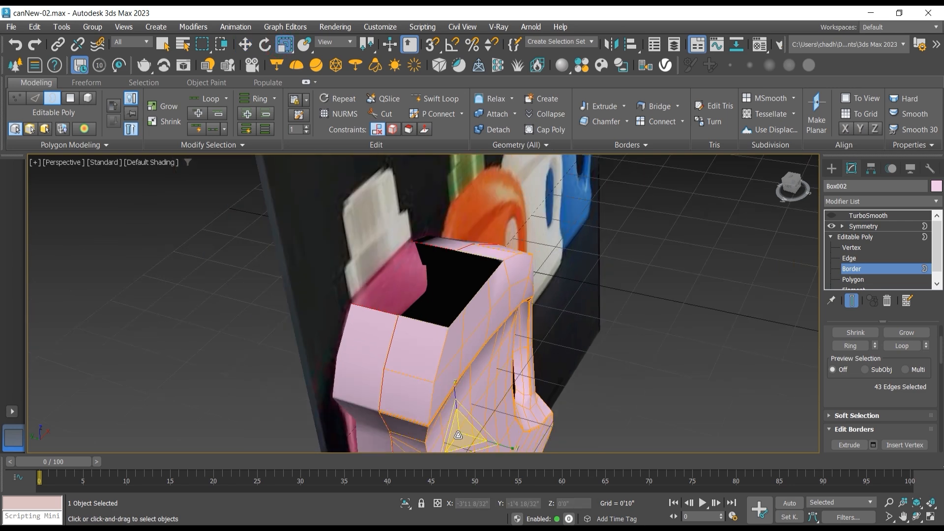
pyautogui.moveTo(462, 432); pyautogui.dragTo(463, 442)
pyautogui.hotkey('ctrl', 'z')
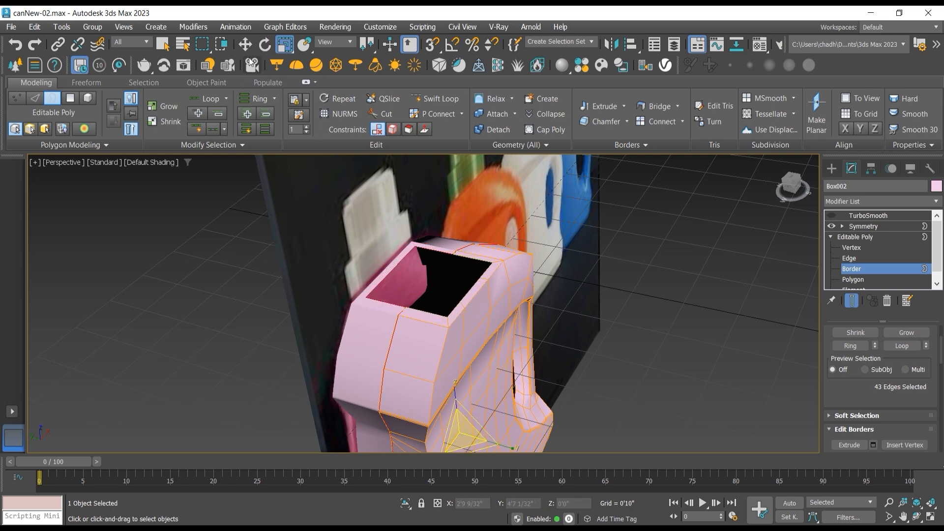
pyautogui.click(245, 44)
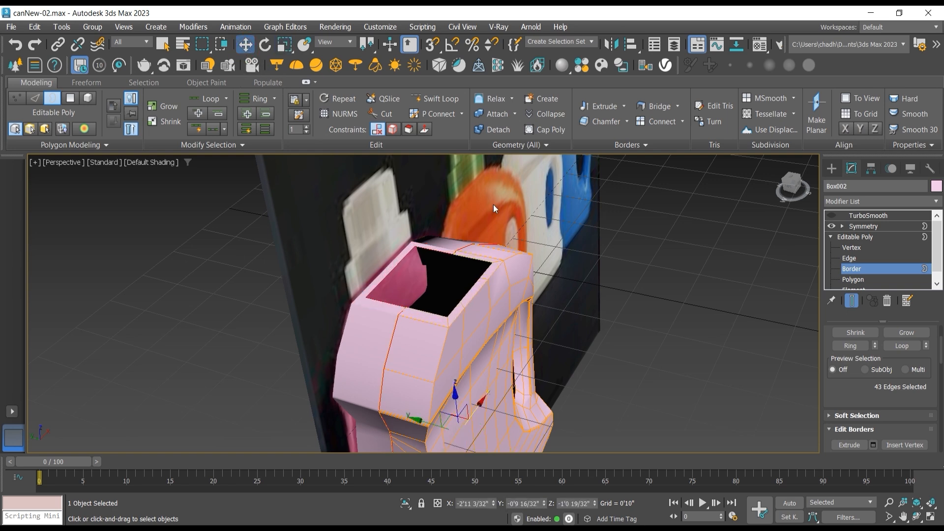
# Step: Draw a circle spline with a radius of about 0'7 23/32" on the can's centreline in the top view
pyautogui.click(870, 238)
pyautogui.press('t')
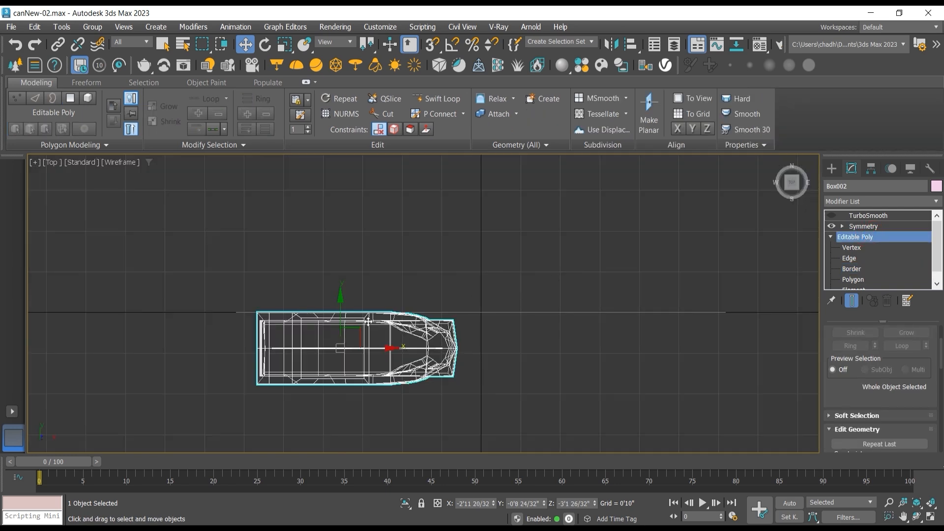
pyautogui.scroll(5, 316, 343)
pyautogui.click(832, 169)
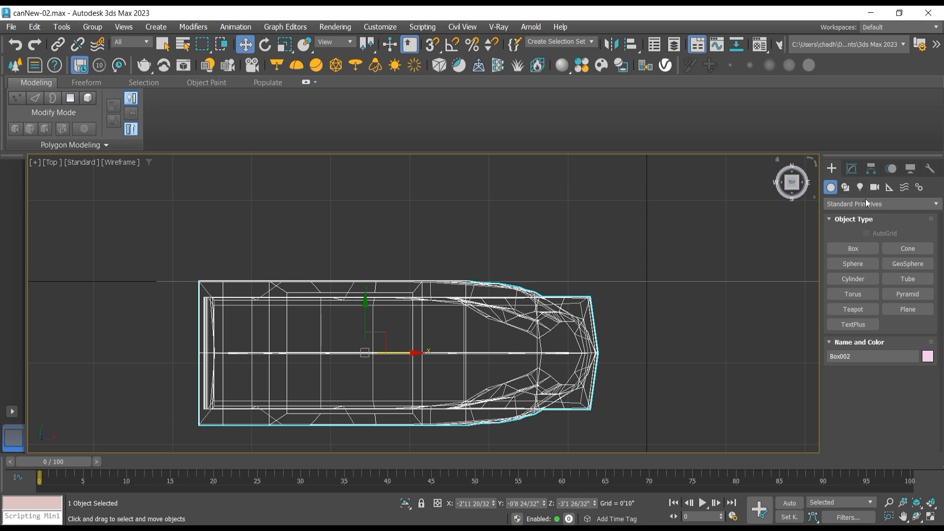
pyautogui.click(846, 188)
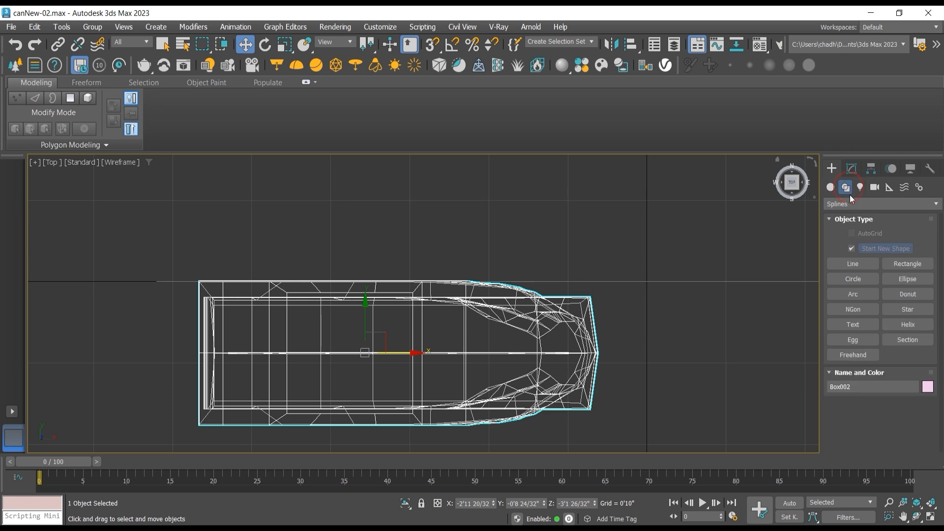
pyautogui.click(866, 279)
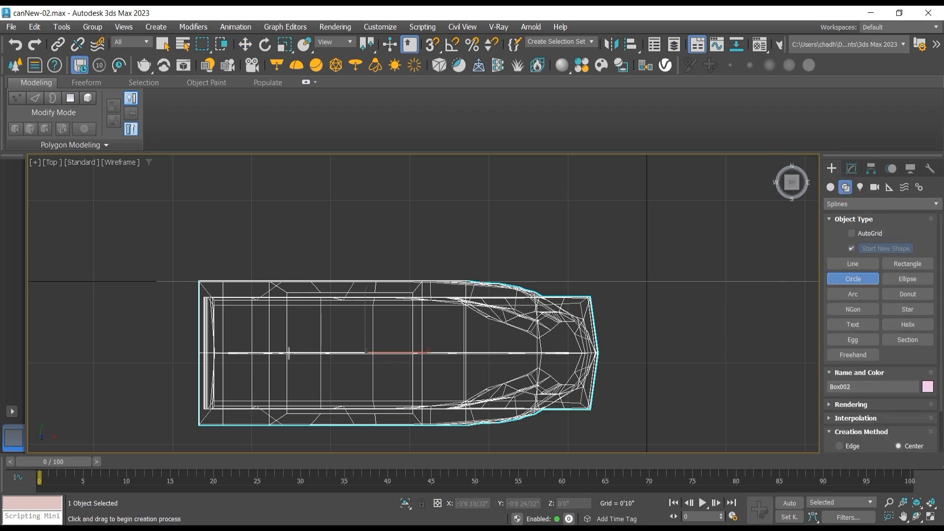
pyautogui.moveTo(289, 353); pyautogui.dragTo(291, 293)
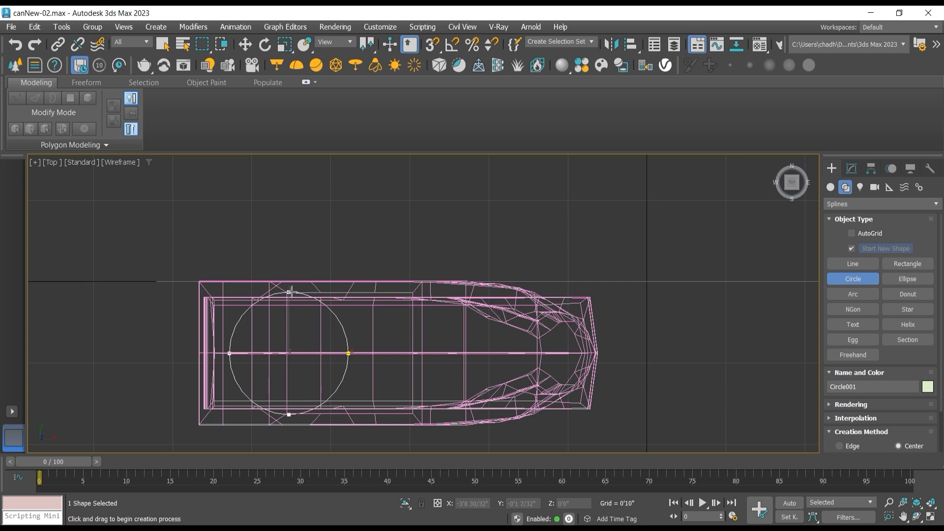
# Step: Raise the circle about 2'1" to the can's opening and shift it about 0'7 22/32" along X over the opening
pyautogui.click(916, 516)
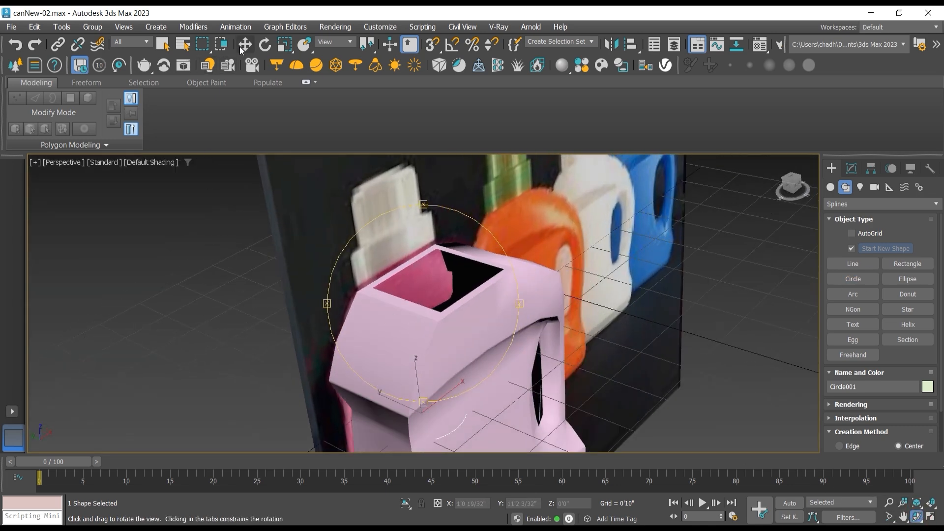
pyautogui.click(245, 44)
pyautogui.moveTo(410, 388); pyautogui.dragTo(389, 247)
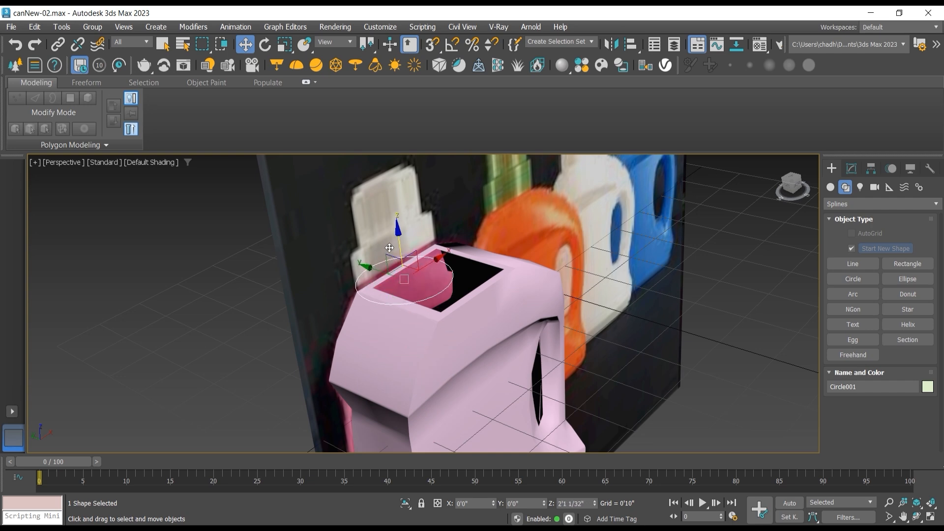
pyautogui.press('t')
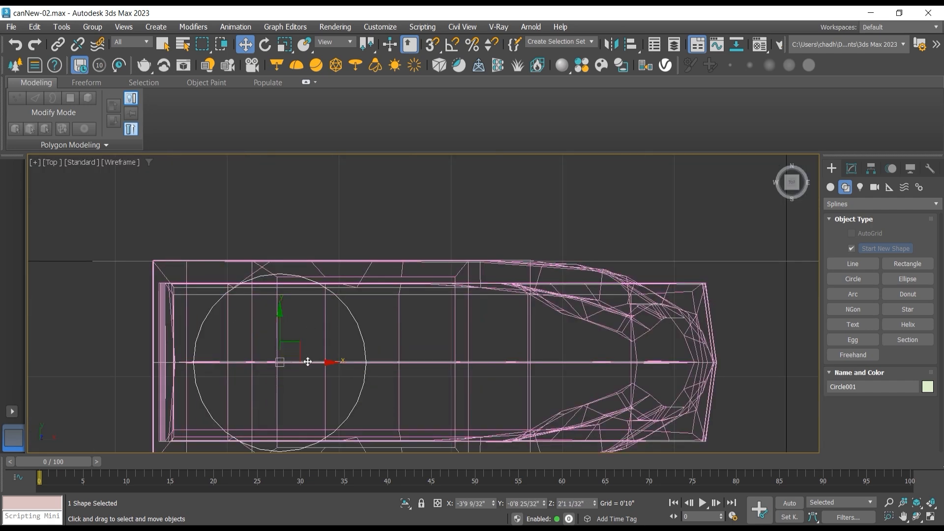
pyautogui.moveTo(308, 362); pyautogui.dragTo(394, 370)
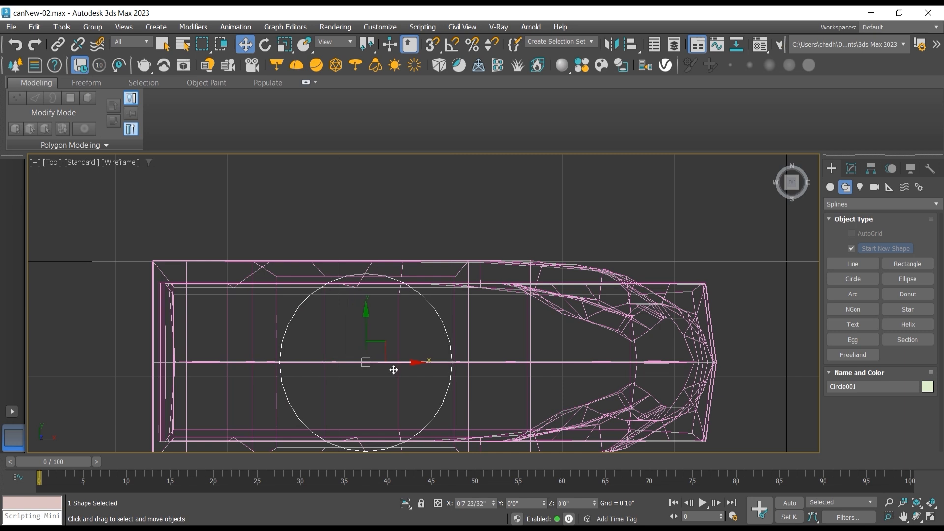
# Step: Set the circle's radius to 0'6 20/32" and nudge it to the middle of the opening
pyautogui.click(851, 169)
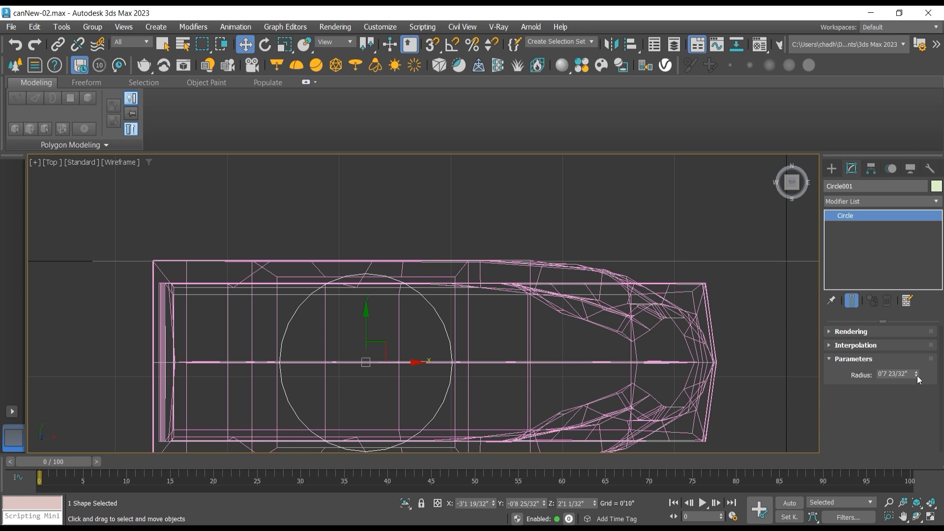
pyautogui.moveTo(917, 376); pyautogui.dragTo(918, 383)
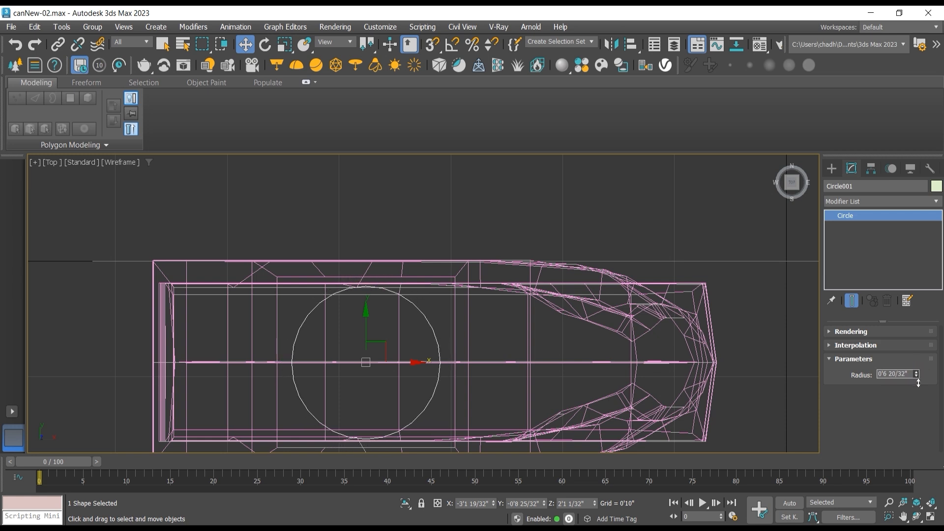
pyautogui.moveTo(398, 365); pyautogui.dragTo(395, 365)
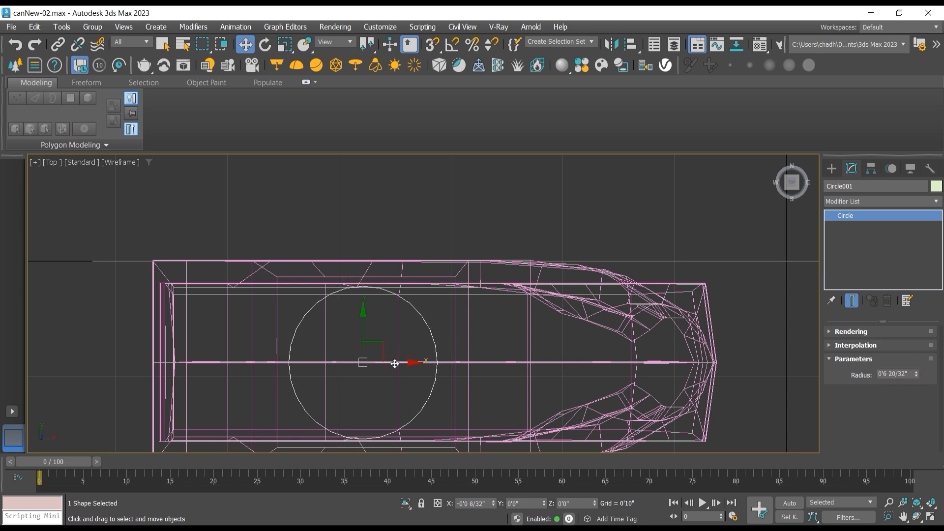
pyautogui.moveTo(364, 324); pyautogui.dragTo(362, 323)
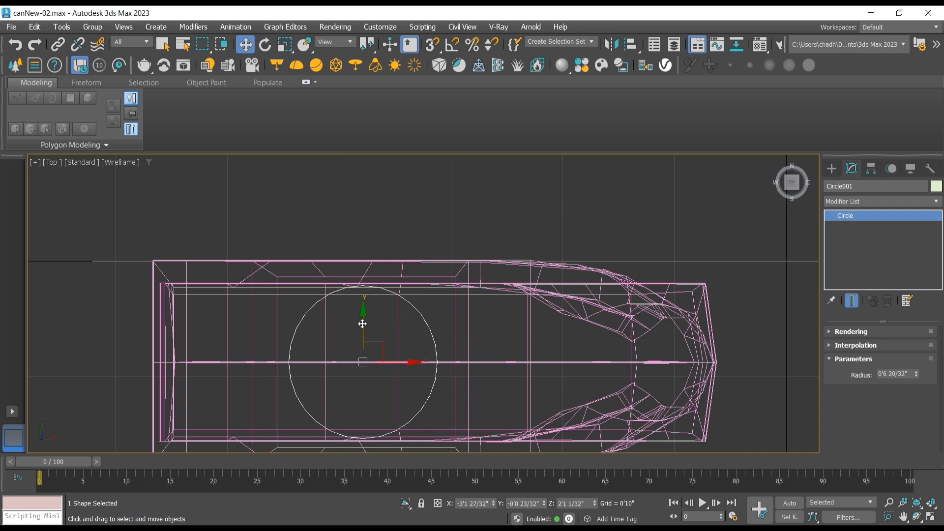
# Step: Select the can in the perspective view and display its edged faces around the top opening
pyautogui.click(917, 516)
pyautogui.press('p')
pyautogui.moveTo(428, 274); pyautogui.dragTo(441, 253)
pyautogui.scroll(4, 442, 266)
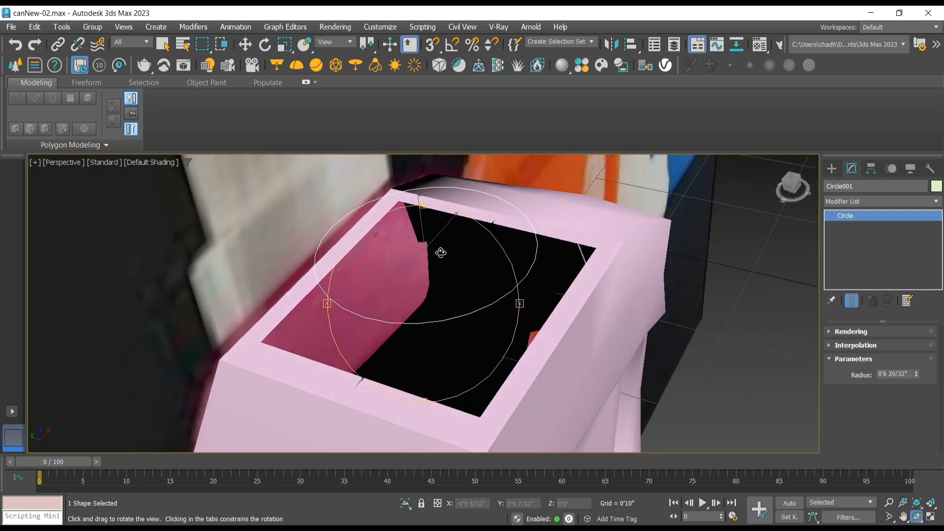
pyautogui.click(245, 44)
pyautogui.click(556, 331)
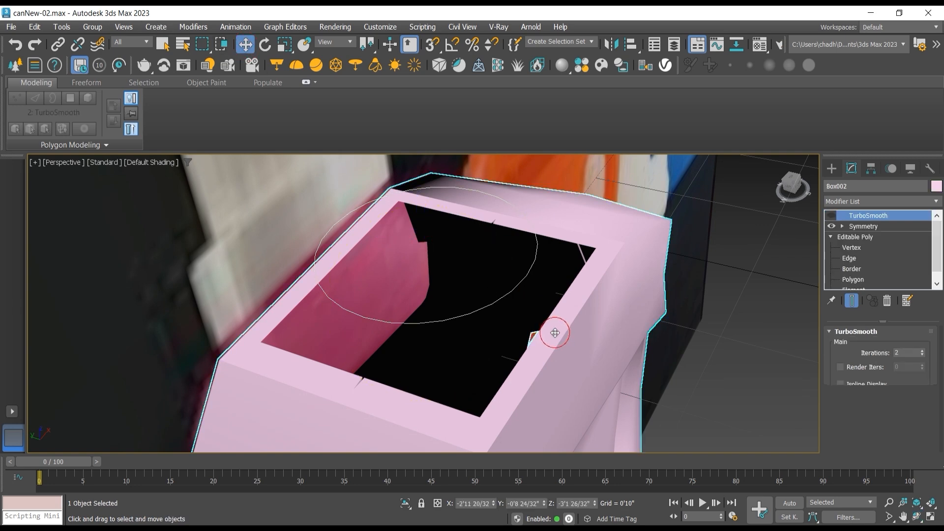
pyautogui.click(151, 161)
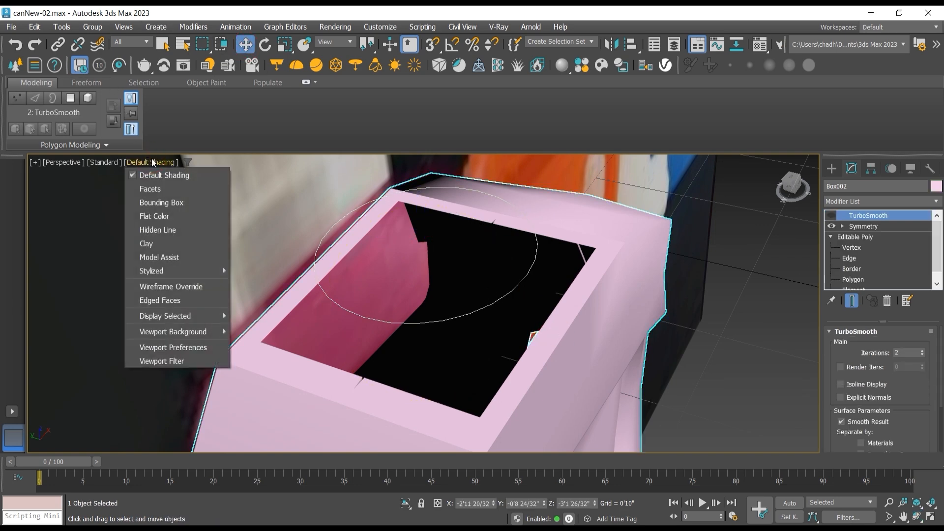
pyautogui.click(177, 300)
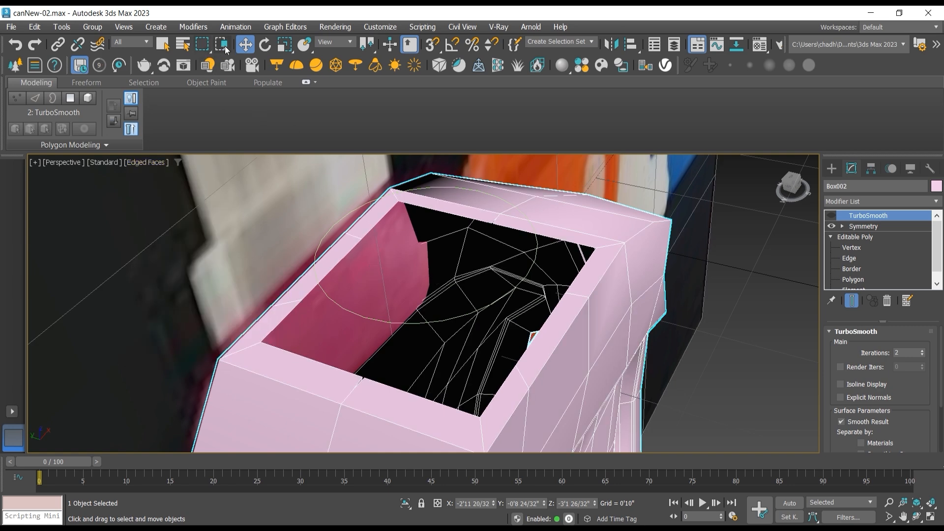
# Step: Select the rim polygons around the top opening together with the border polygons and hide all unselected polygons
pyautogui.click(854, 279)
pyautogui.click(597, 249)
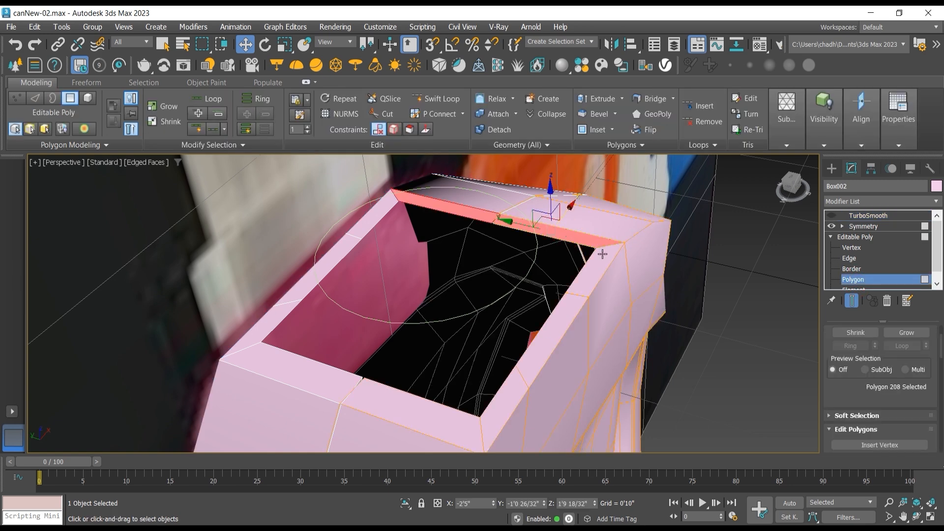
pyautogui.keyDown('shift'); pyautogui.click(602, 254); pyautogui.keyUp('shift')
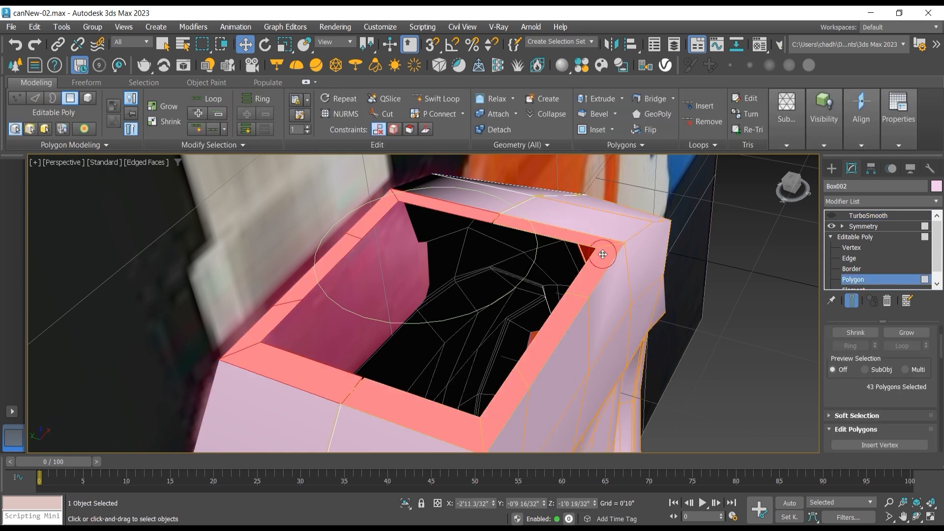
pyautogui.scroll(-5, 869, 402)
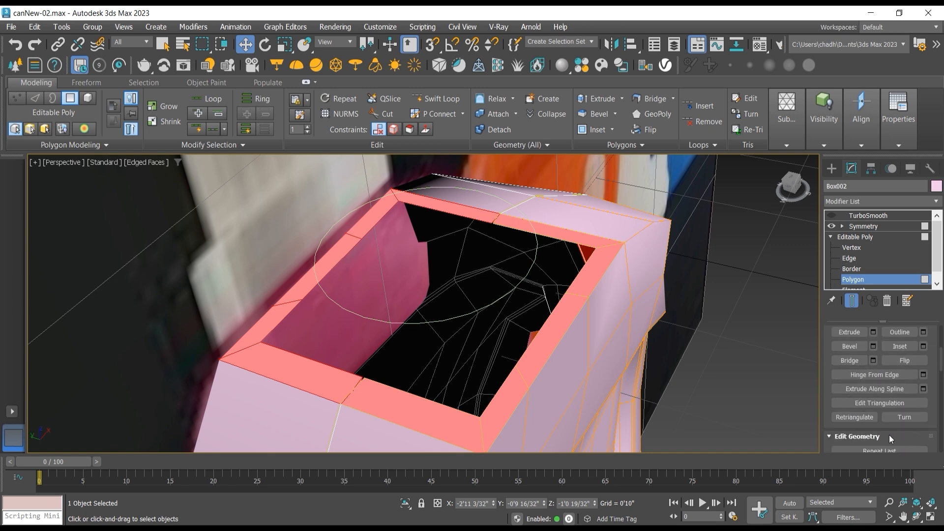
pyautogui.moveTo(882, 424); pyautogui.dragTo(880, 273)
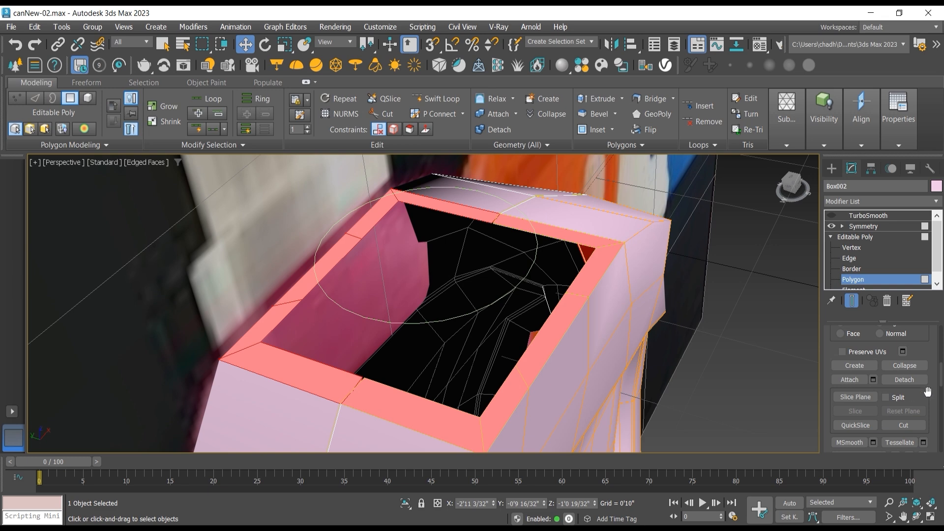
pyautogui.scroll(-4, 915, 394)
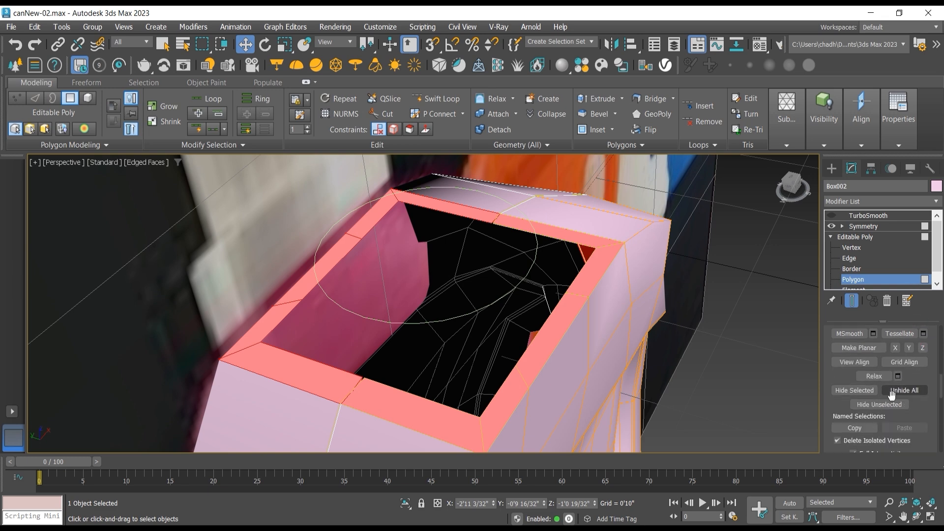
pyautogui.click(843, 391)
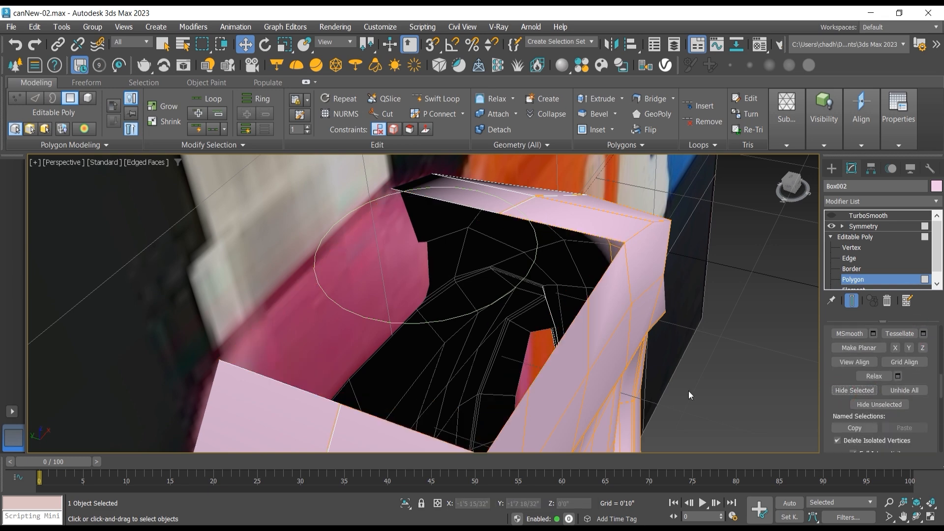
pyautogui.hotkey('ctrl', 'z')
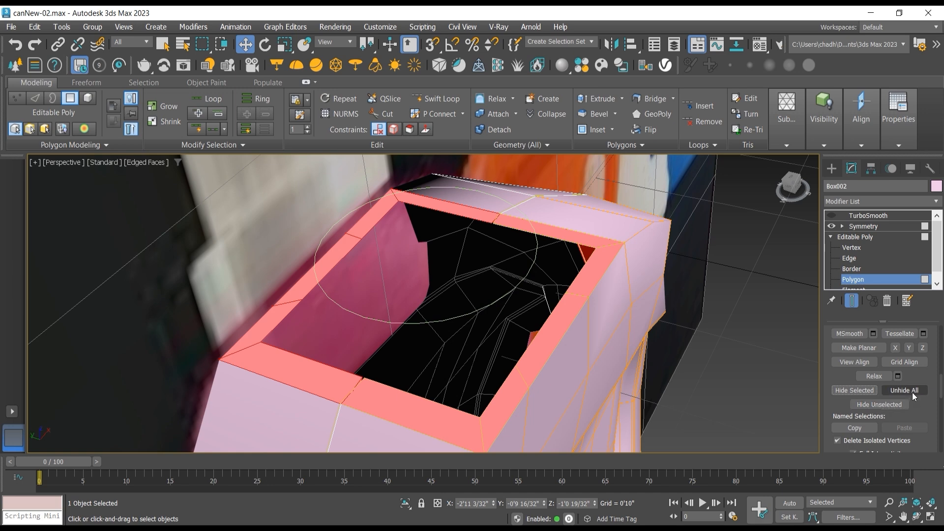
pyautogui.click(880, 405)
# Step: In the top view, move the two middle vertices on the opening's lower inner edge onto the circle guide
pyautogui.press('t')
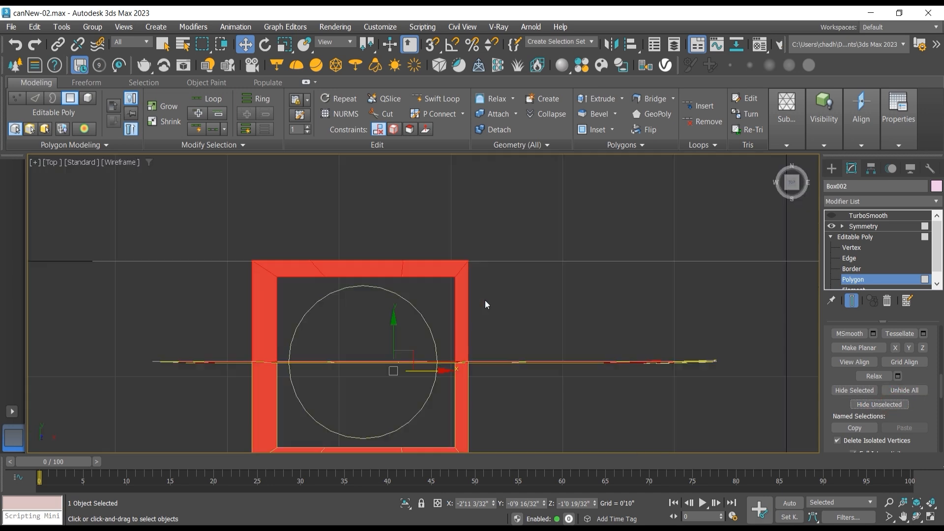
pyautogui.moveTo(401, 315); pyautogui.dragTo(435, 235, button='middle')
pyautogui.scroll(3, 436, 235)
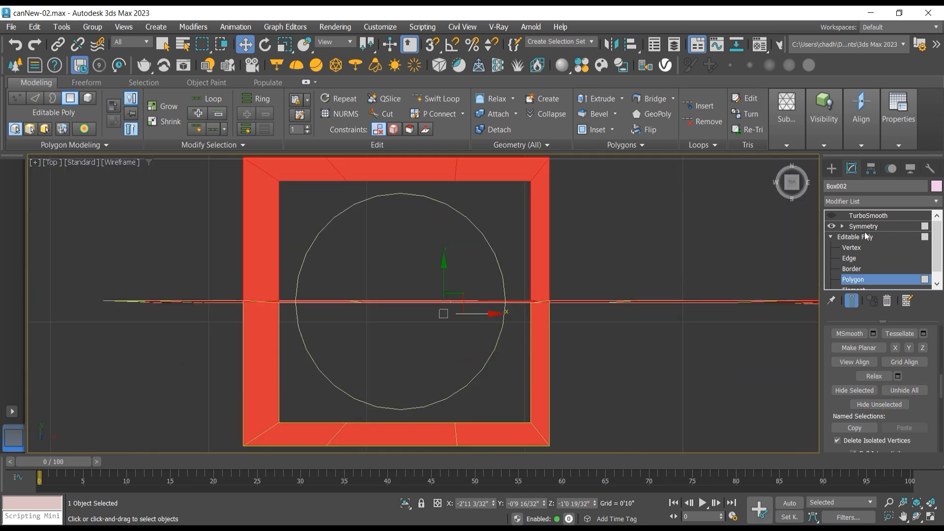
pyautogui.press('1')
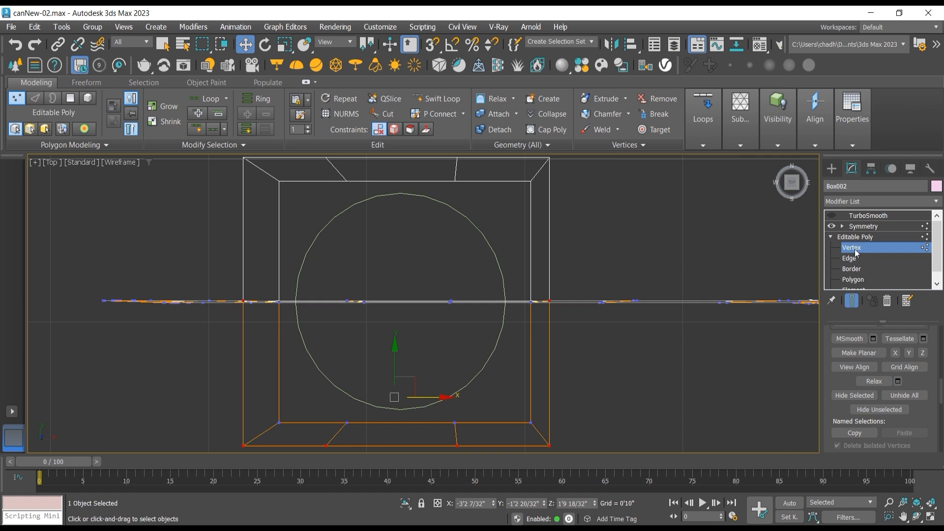
pyautogui.moveTo(466, 191); pyautogui.dragTo(464, 187)
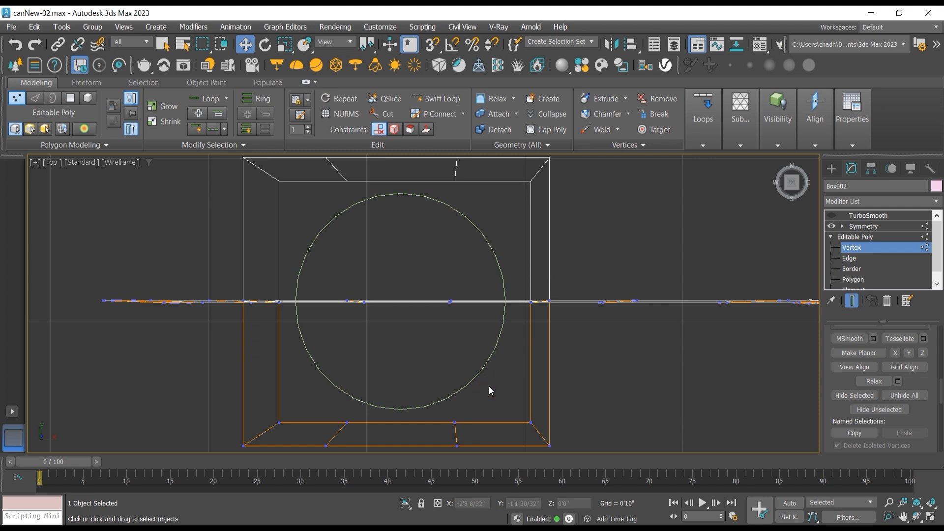
pyautogui.click(455, 422)
pyautogui.moveTo(454, 391); pyautogui.dragTo(455, 366)
pyautogui.click(346, 422)
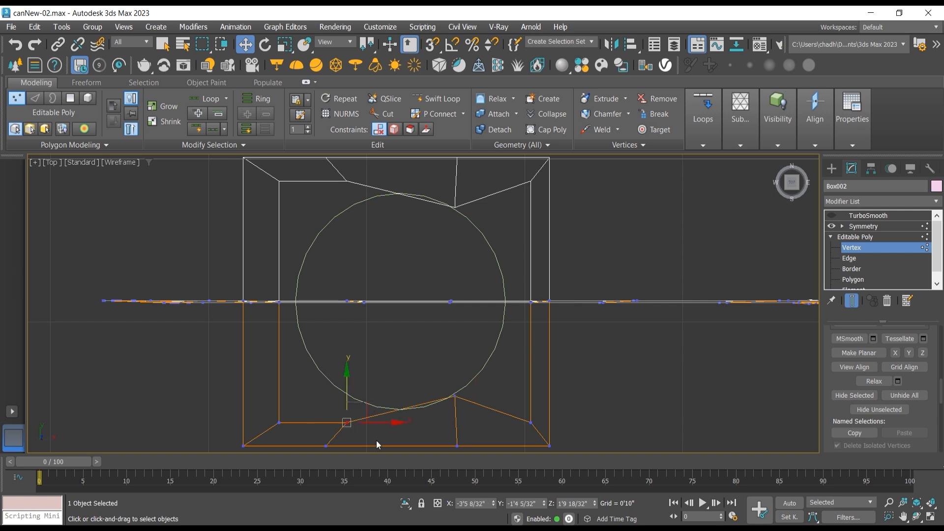
pyautogui.moveTo(359, 410); pyautogui.dragTo(377, 383)
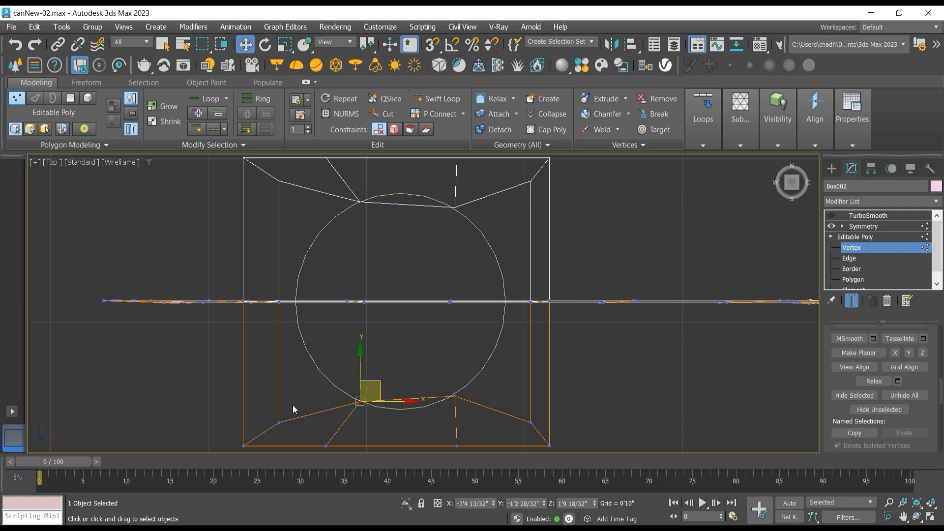
# Step: Move the opening's lower-left inner corner vertex and left midpoint vertex inward to the circle guide
pyautogui.moveTo(299, 404); pyautogui.dragTo(334, 349)
pyautogui.click(278, 301)
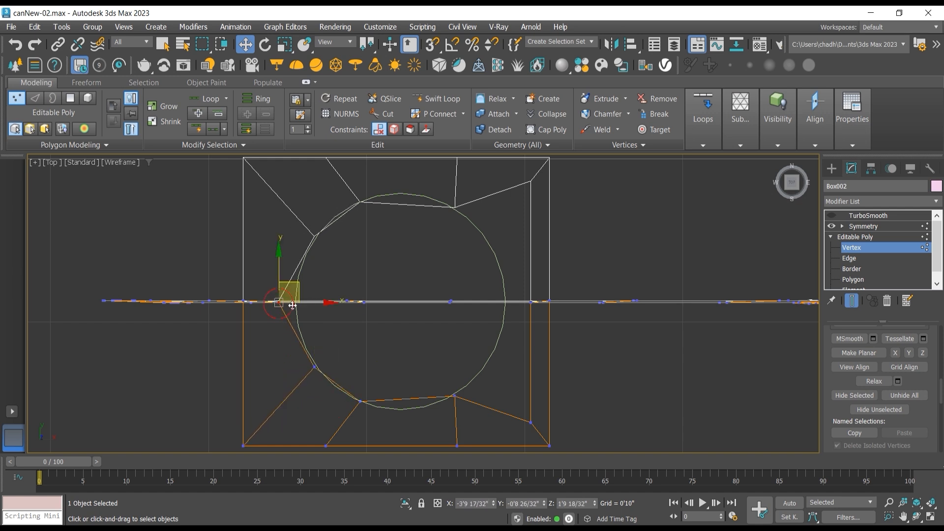
pyautogui.moveTo(309, 304); pyautogui.dragTo(326, 302)
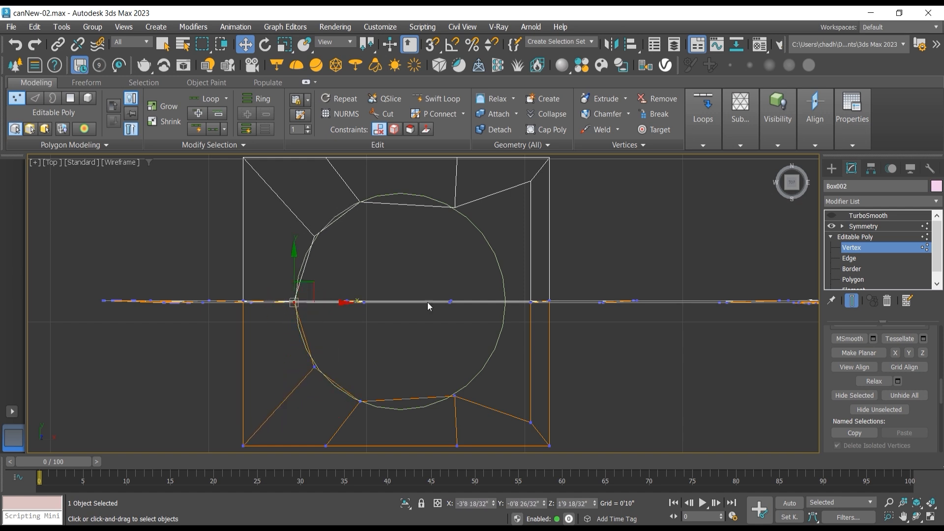
# Step: Move the opening's lower-right inner corner vertex and right midpoint vertex inward to the circle guide
pyautogui.click(532, 421)
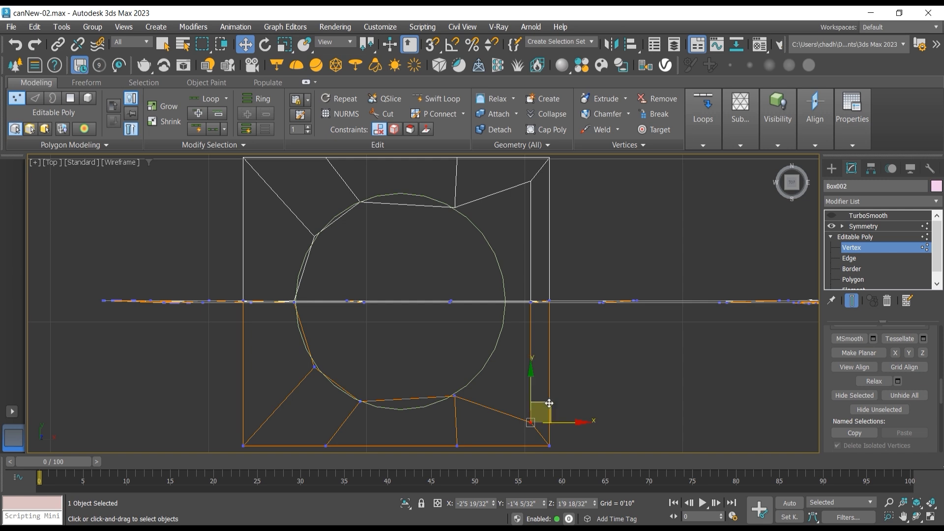
pyautogui.moveTo(549, 403); pyautogui.dragTo(511, 335)
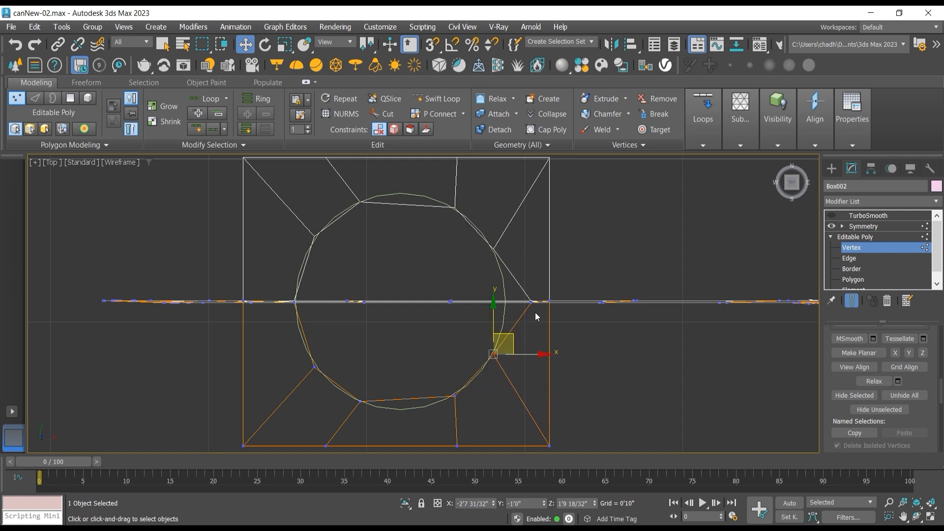
pyautogui.click(532, 302)
pyautogui.moveTo(555, 301); pyautogui.dragTo(529, 300)
# Step: Fine-tune the two lower inner vertices and the two corner vertices to space the opening's rim evenly around the circle guide
pyautogui.click(454, 398)
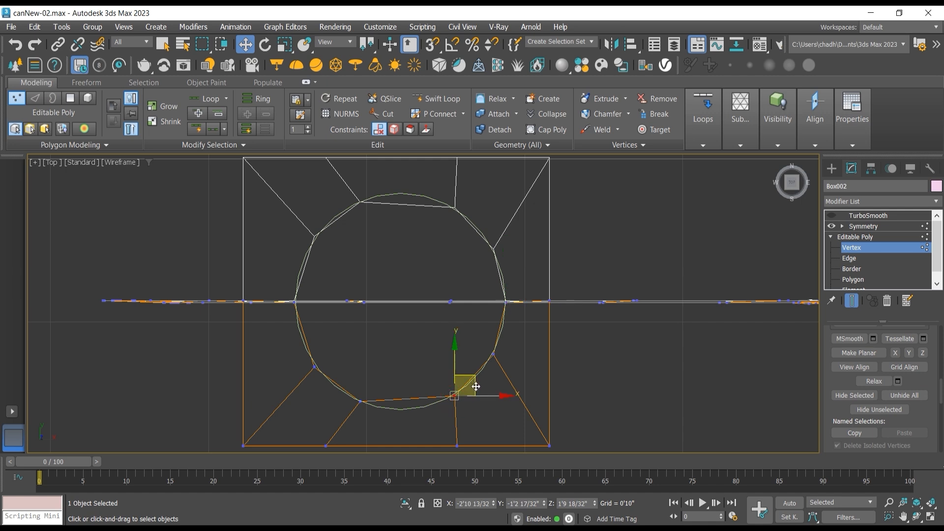
pyautogui.moveTo(470, 379); pyautogui.dragTo(451, 393)
pyautogui.click(364, 404)
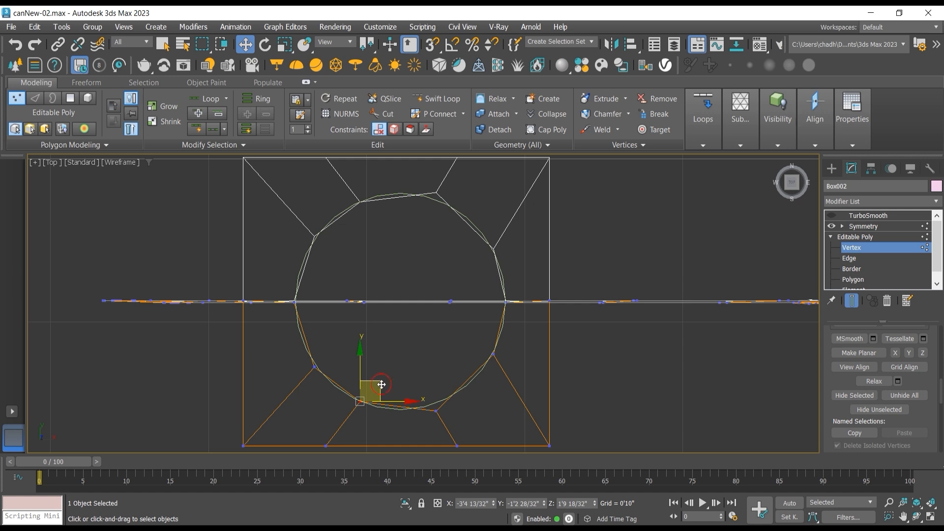
pyautogui.moveTo(381, 387); pyautogui.dragTo(381, 392)
pyautogui.click(495, 354)
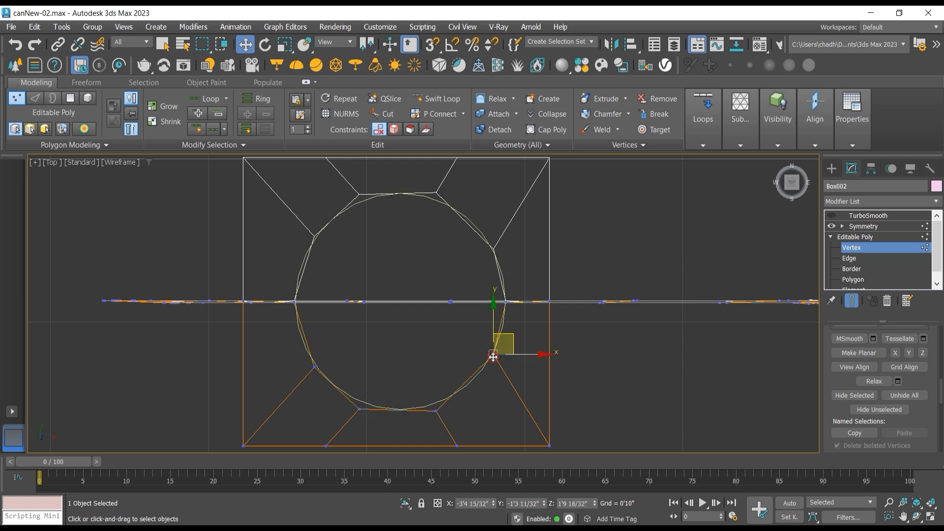
pyautogui.moveTo(509, 337); pyautogui.dragTo(508, 359)
pyautogui.click(315, 368)
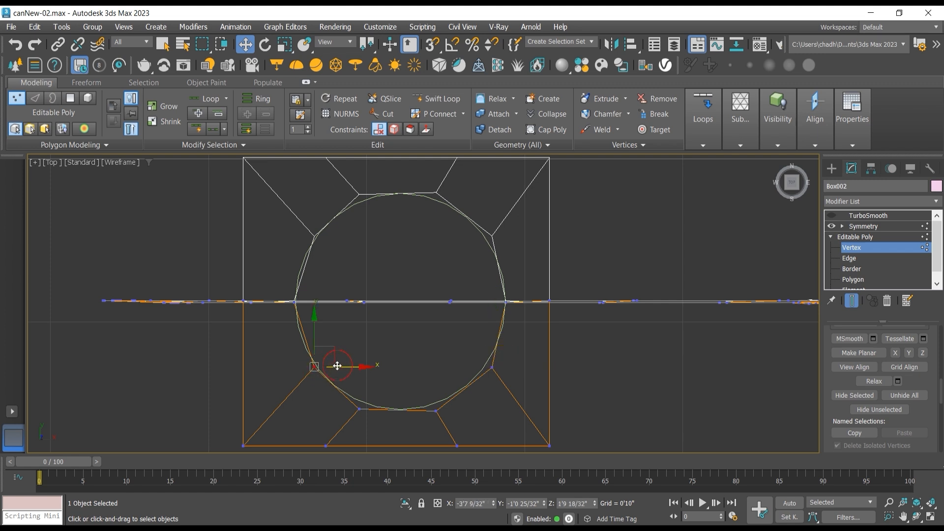
pyautogui.moveTo(334, 366); pyautogui.dragTo(332, 366)
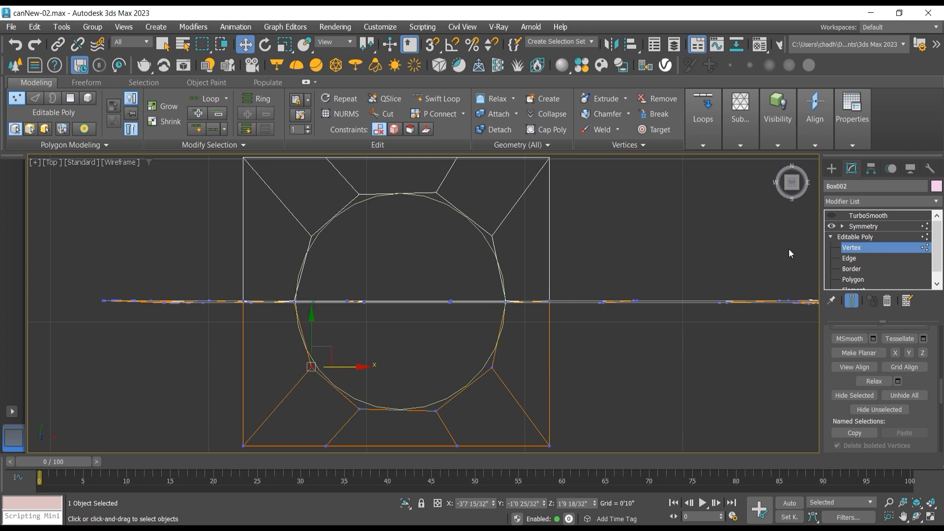
# Step: Switch to border level and examine the rounded opening from several angles and against the reference bottle's neck
pyautogui.click(916, 516)
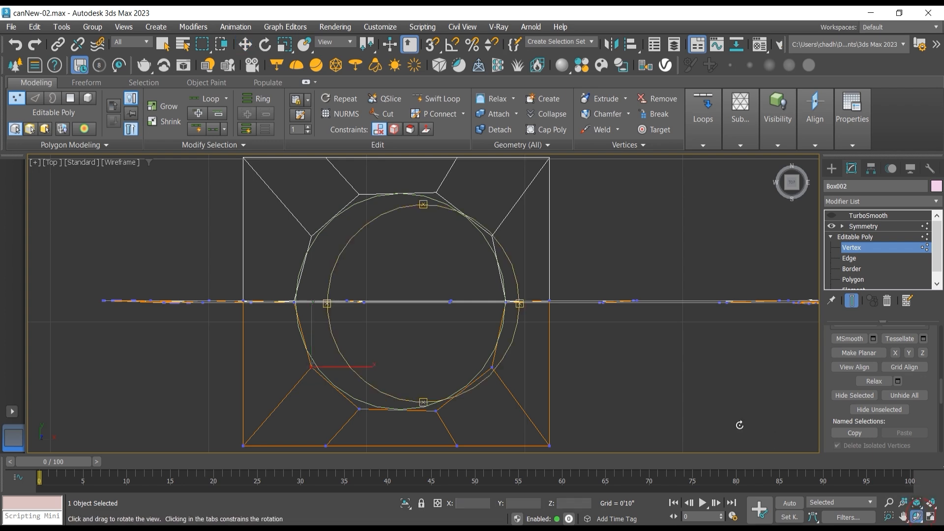
pyautogui.moveTo(449, 318); pyautogui.dragTo(499, 261)
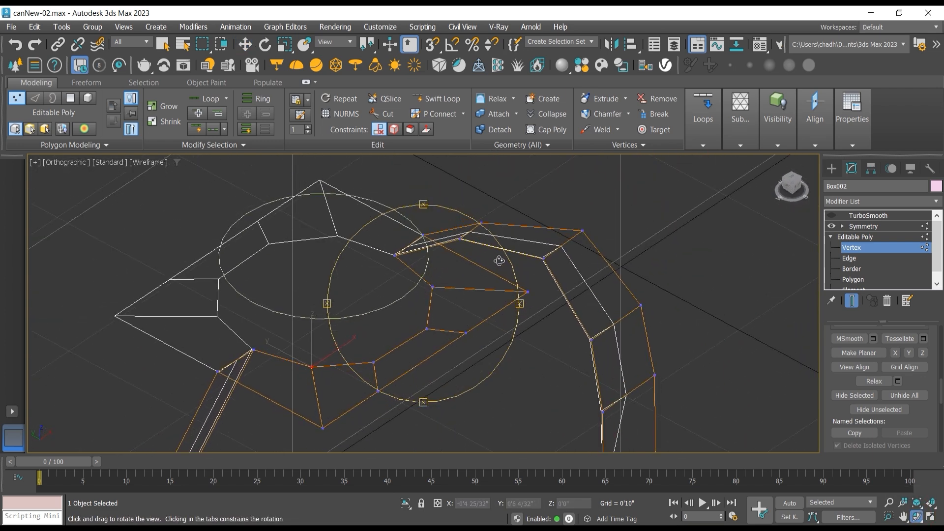
pyautogui.click(852, 269)
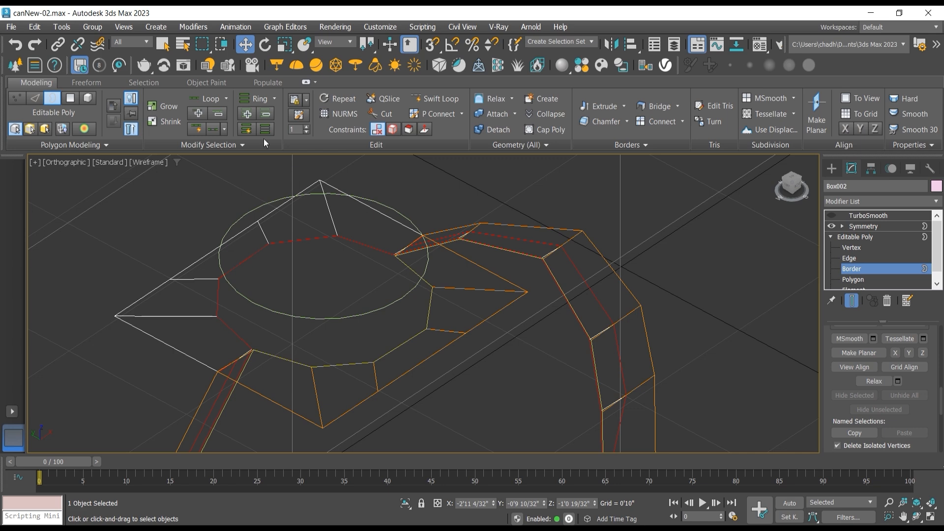
pyautogui.scroll(-3, 391, 240)
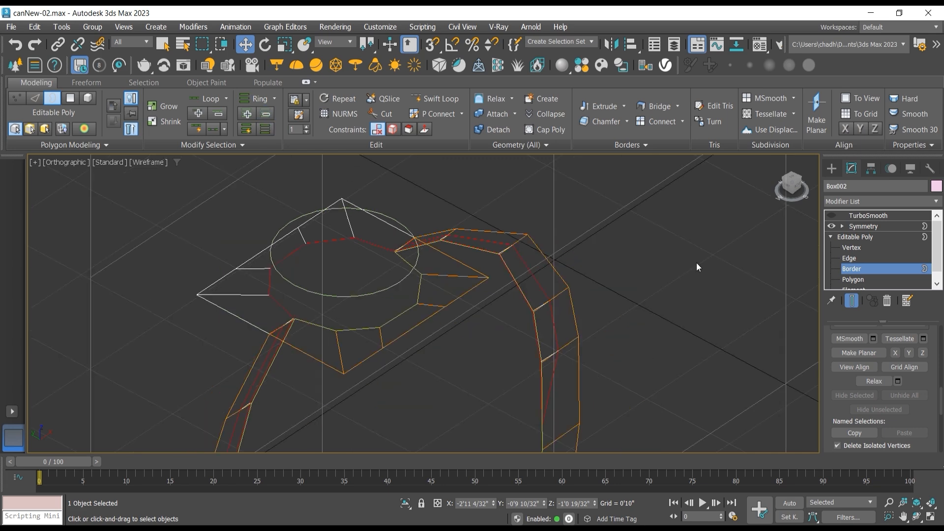
pyautogui.press('f')
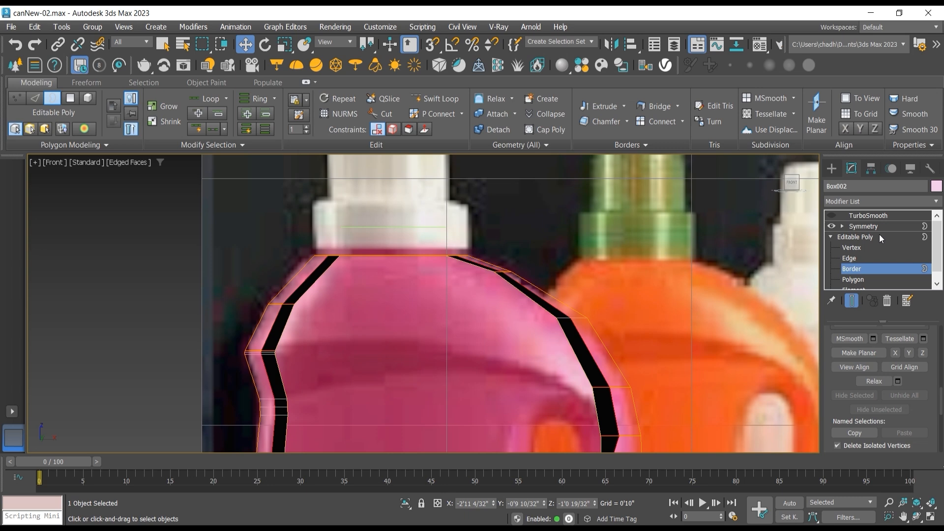
pyautogui.scroll(-4, 457, 242)
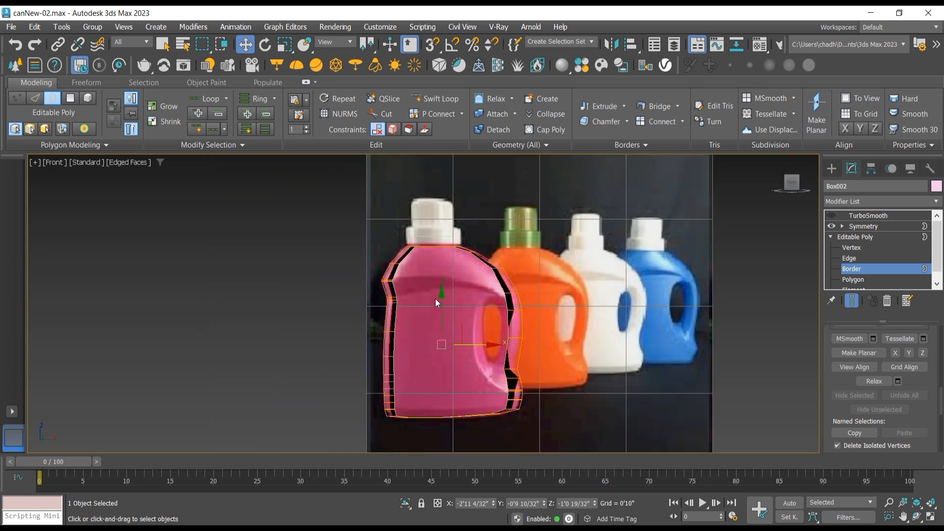
pyautogui.click(915, 521)
pyautogui.moveTo(522, 325); pyautogui.dragTo(445, 319)
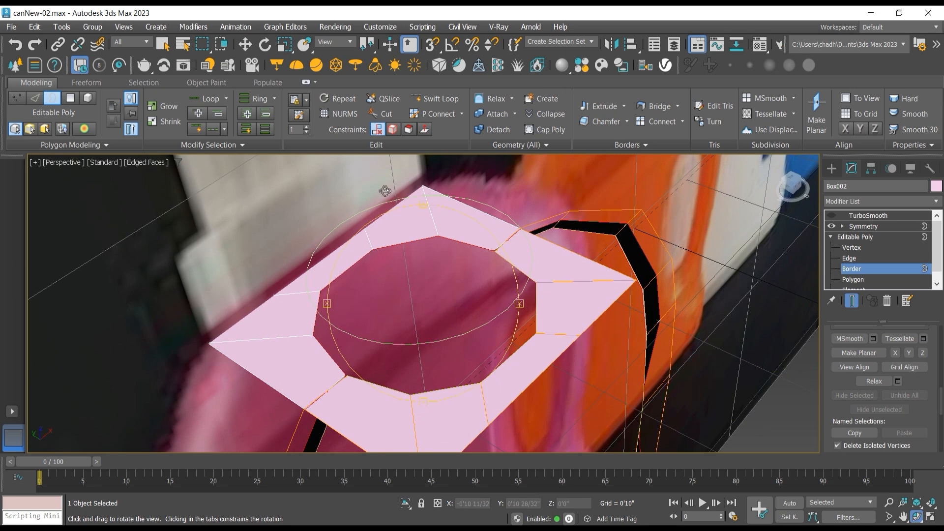
pyautogui.click(245, 44)
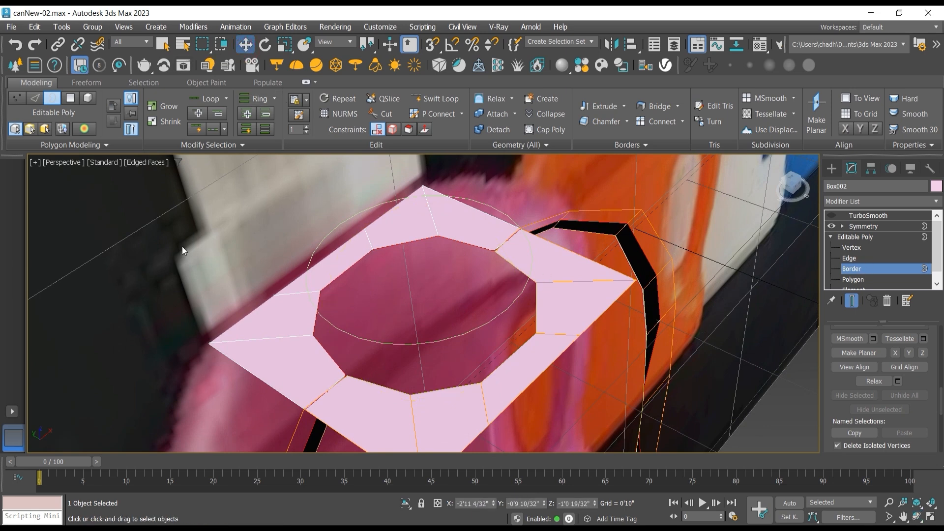
pyautogui.click(382, 380)
pyautogui.scroll(-6, 386, 382)
pyautogui.scroll(5, 455, 315)
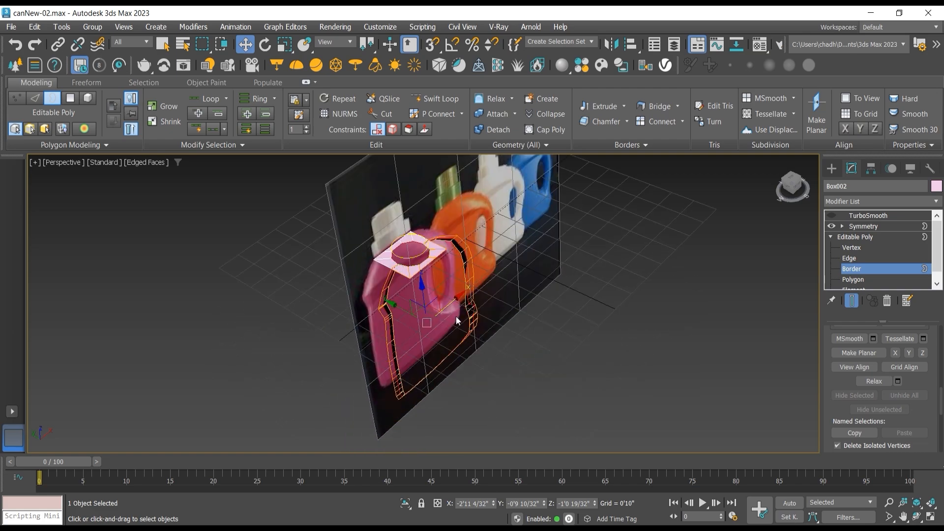
pyautogui.click(917, 516)
pyautogui.moveTo(418, 319); pyautogui.dragTo(298, 255)
pyautogui.scroll(5, 453, 244)
pyautogui.moveTo(454, 244); pyautogui.dragTo(489, 268)
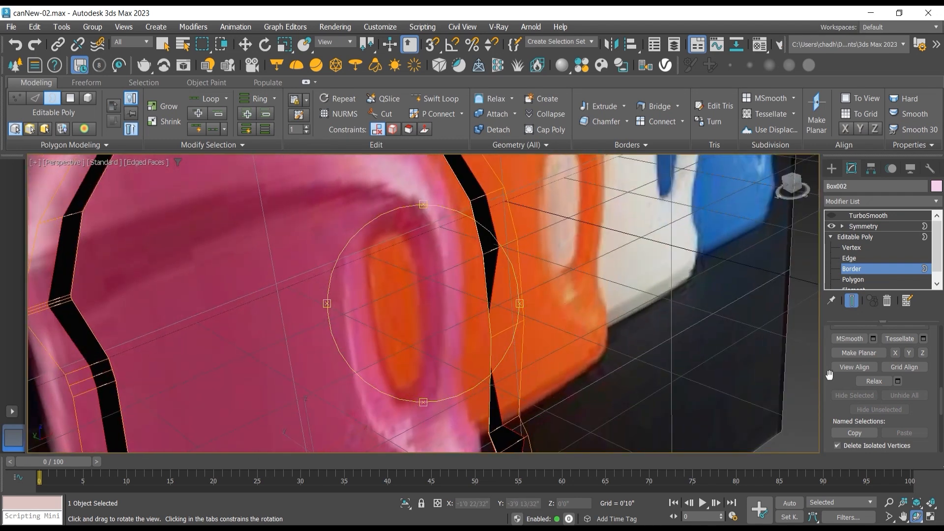
# Step: Return to polygon level and unhide all of the can's polygons
pyautogui.scroll(-4, 843, 391)
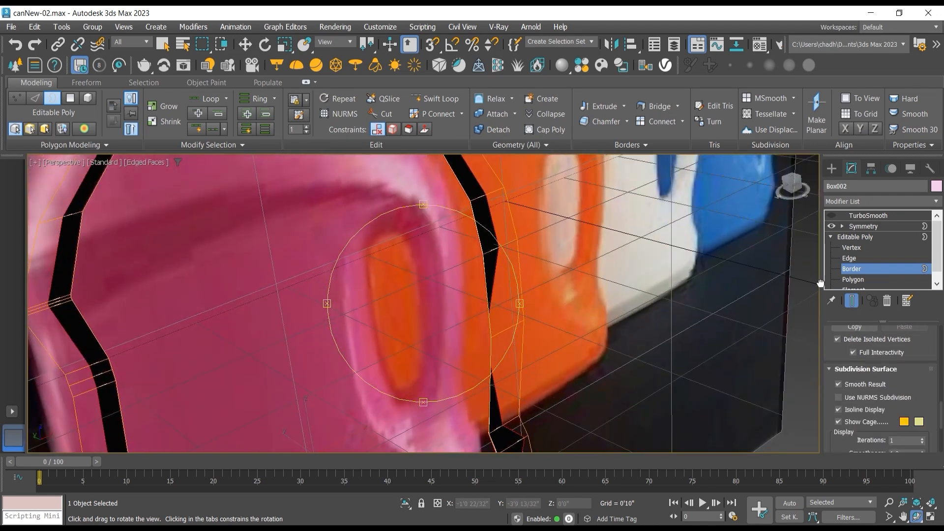
pyautogui.scroll(-2, 920, 354)
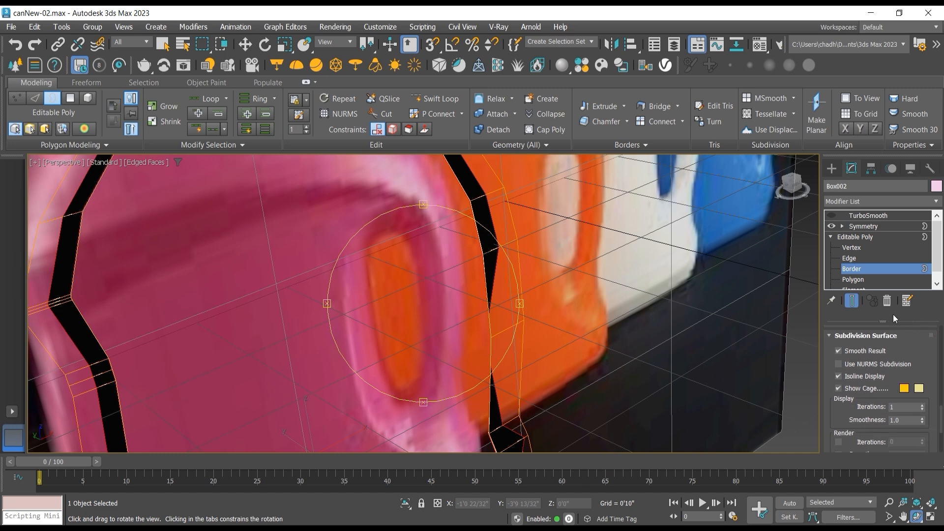
pyautogui.click(863, 278)
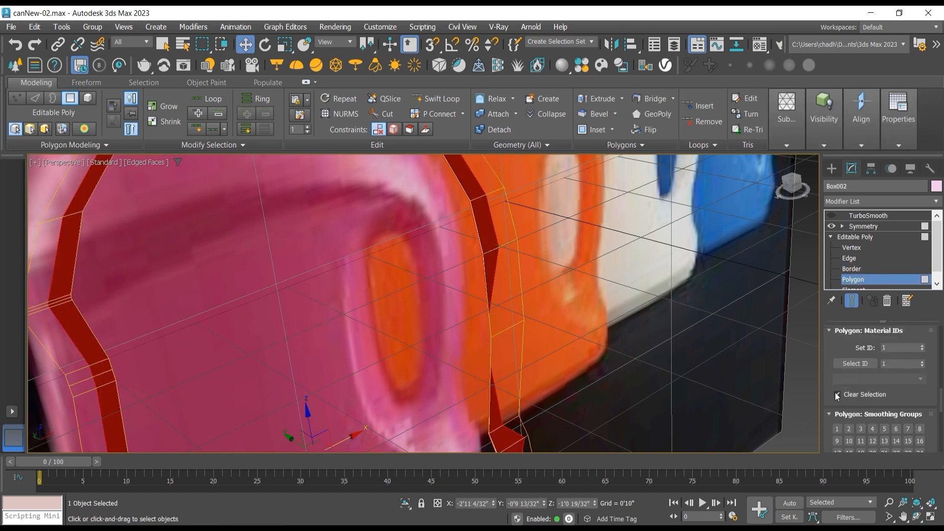
pyautogui.click(837, 363)
pyautogui.scroll(-5, 831, 364)
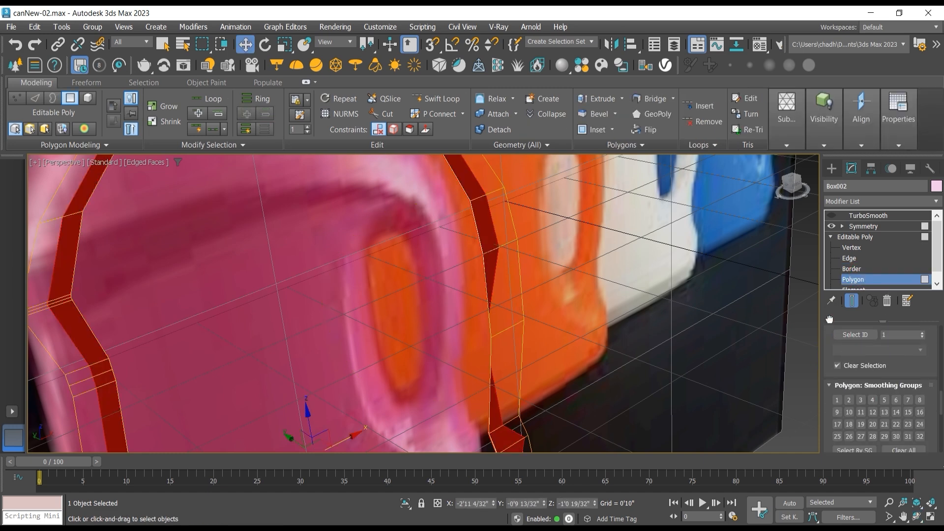
pyautogui.moveTo(842, 410)
pyautogui.mouseDown()
pyautogui.moveTo(831, 299)
pyautogui.moveTo(825, 390)
pyautogui.moveTo(827, 304)
pyautogui.mouseUp()
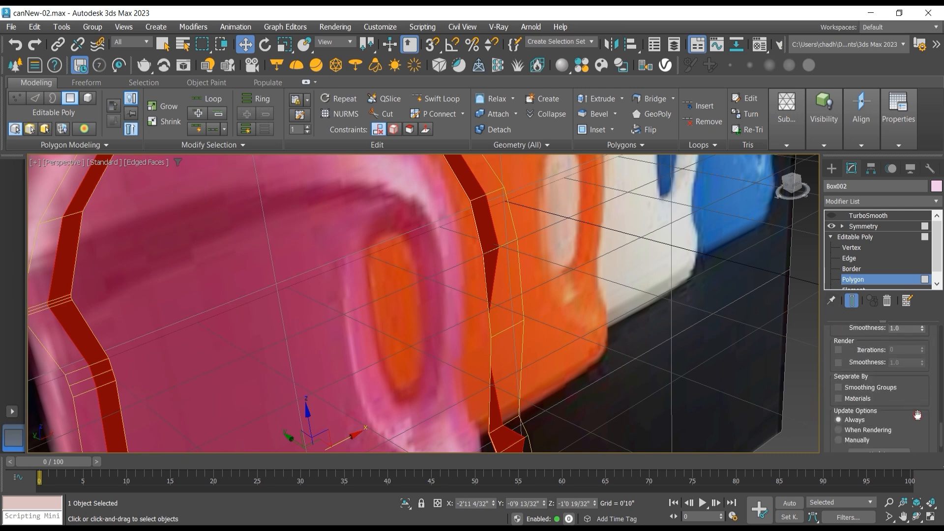
pyautogui.moveTo(918, 416); pyautogui.dragTo(905, 340)
pyautogui.scroll(3, 907, 378)
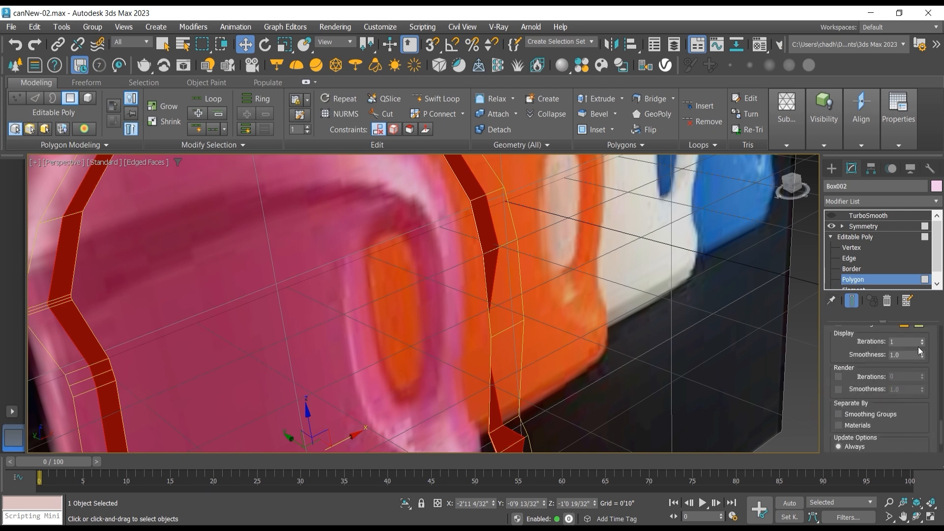
pyautogui.scroll(5, 931, 335)
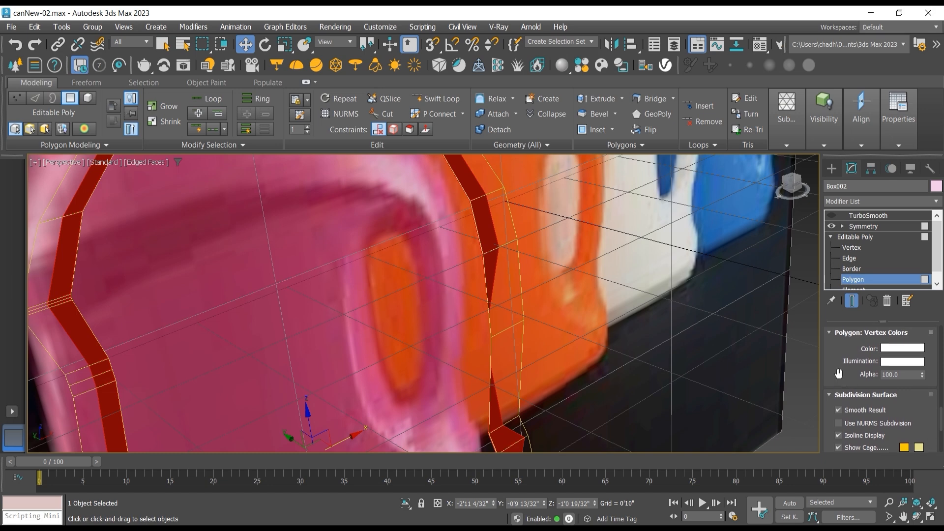
pyautogui.scroll(3, 829, 363)
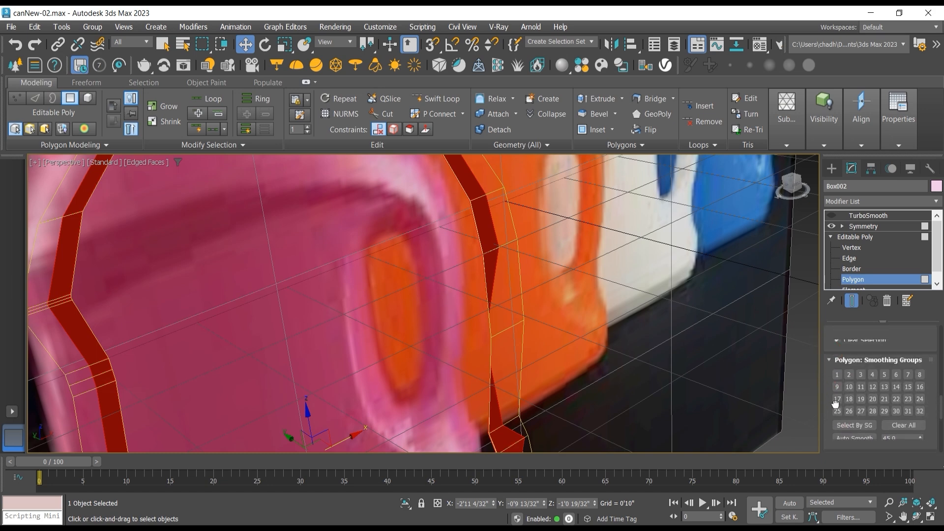
pyautogui.scroll(4, 833, 363)
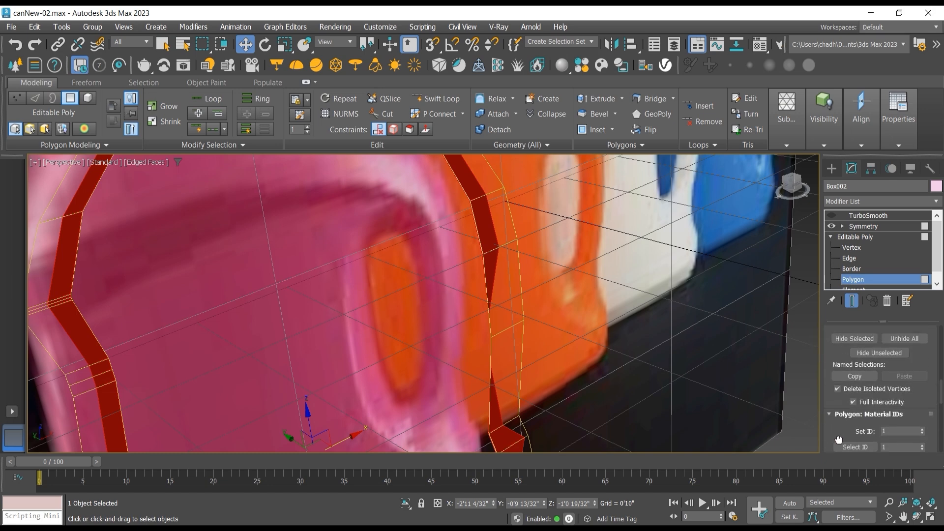
pyautogui.click(905, 348)
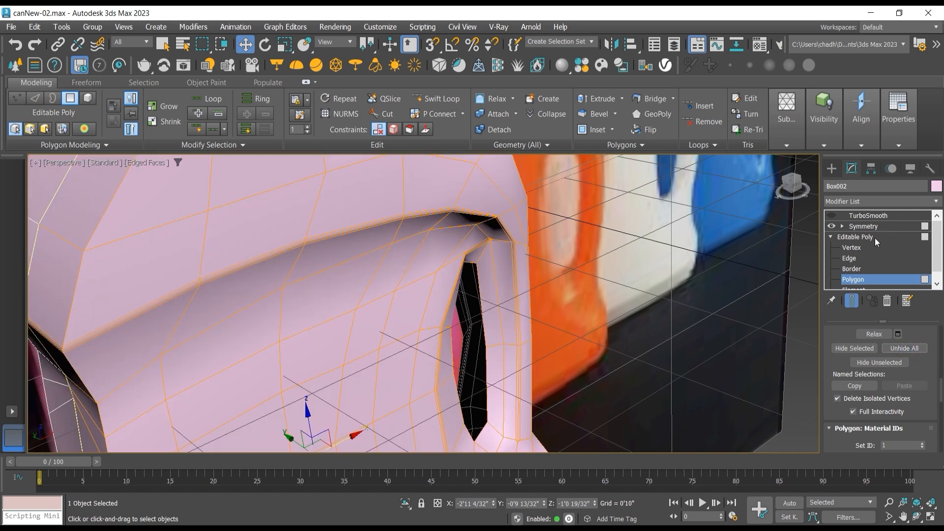
# Step: Isolate the can and turn off the end-result display to expose the selected inner cap polygons on its open side
pyautogui.click(879, 362)
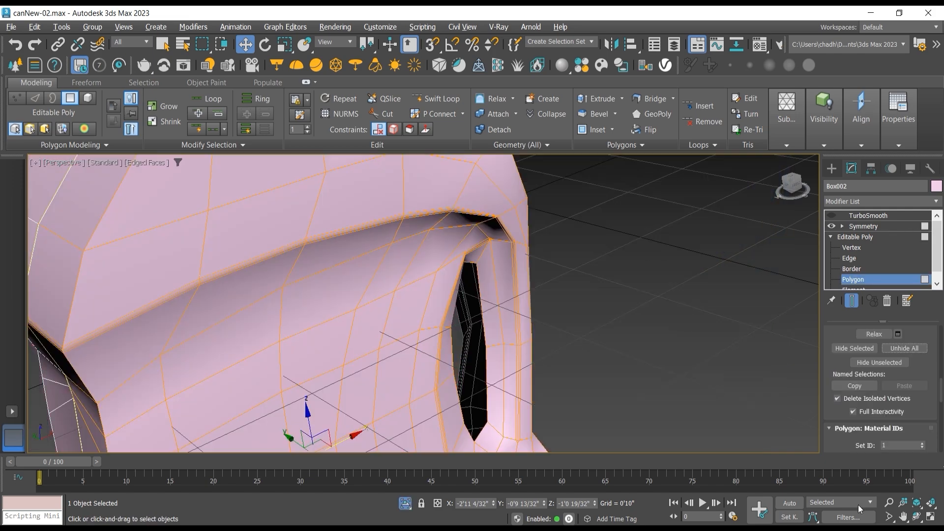
pyautogui.click(917, 516)
pyautogui.moveTo(354, 295); pyautogui.dragTo(443, 291)
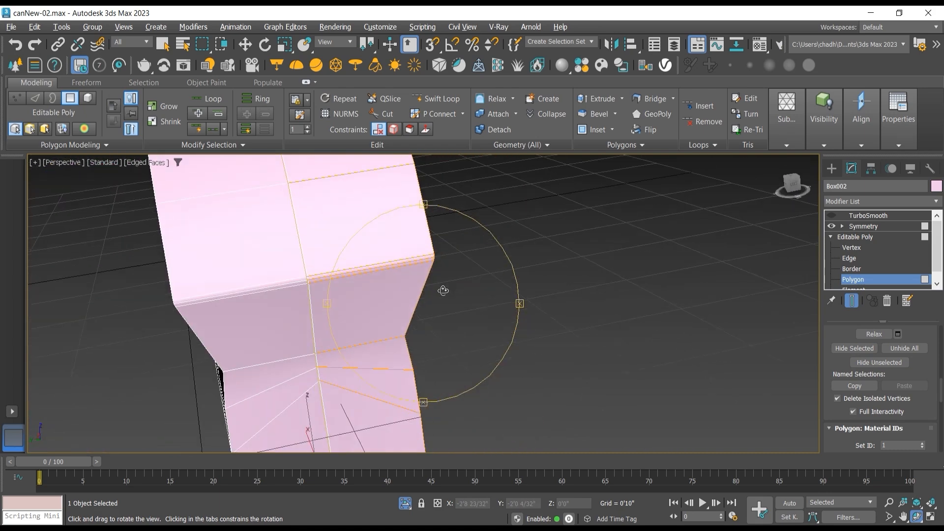
pyautogui.click(852, 301)
pyautogui.moveTo(409, 293)
pyautogui.mouseDown()
pyautogui.moveTo(459, 293)
pyautogui.moveTo(465, 307)
pyautogui.moveTo(430, 304)
pyautogui.moveTo(436, 308)
pyautogui.moveTo(418, 289)
pyautogui.mouseUp()
pyautogui.click(245, 44)
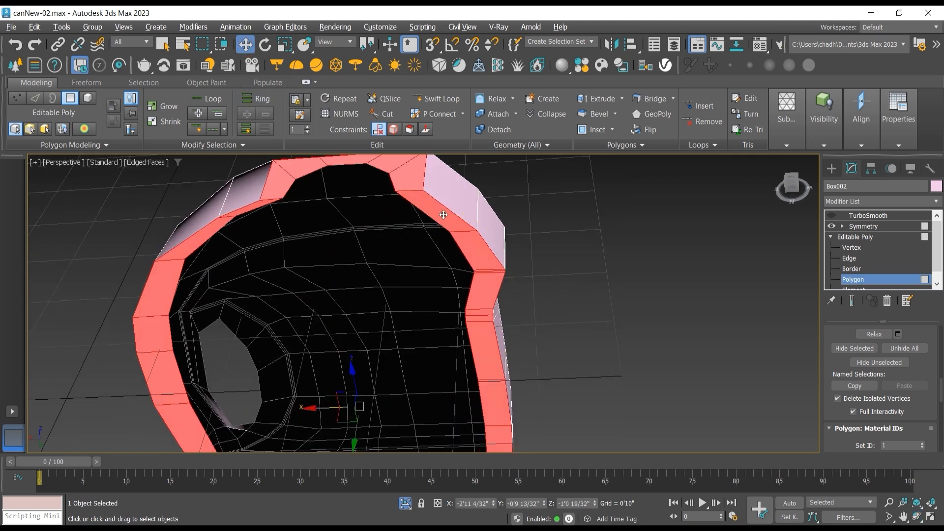
pyautogui.moveTo(407, 232); pyautogui.dragTo(399, 272, button='middle')
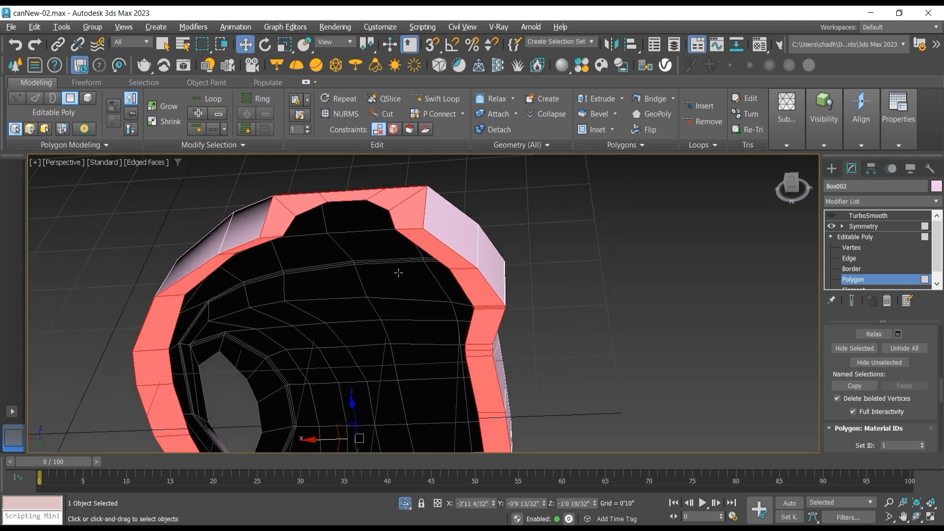
# Step: Remove the polygons around the neck opening from the selection and delete the remaining selected faces along the can's mirror side
pyautogui.keyDown('alt'); pyautogui.click(280, 221); pyautogui.keyUp('alt')
pyautogui.keyDown('alt'); pyautogui.click(300, 207); pyautogui.keyUp('alt')
pyautogui.keyDown('alt'); pyautogui.click(346, 199); pyautogui.keyUp('alt')
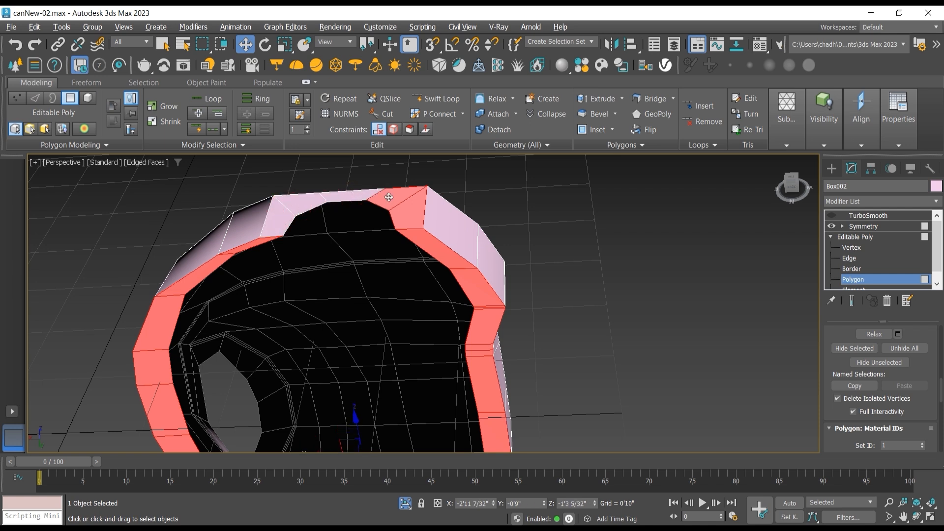
pyautogui.keyDown('alt'); pyautogui.click(388, 197); pyautogui.keyUp('alt')
pyautogui.keyDown('alt'); pyautogui.click(403, 211); pyautogui.keyUp('alt')
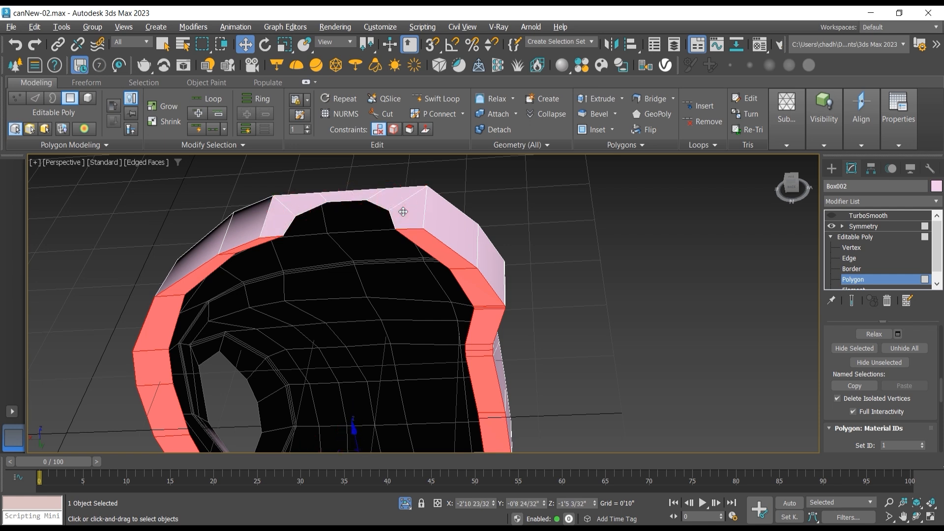
pyautogui.press('Delete')
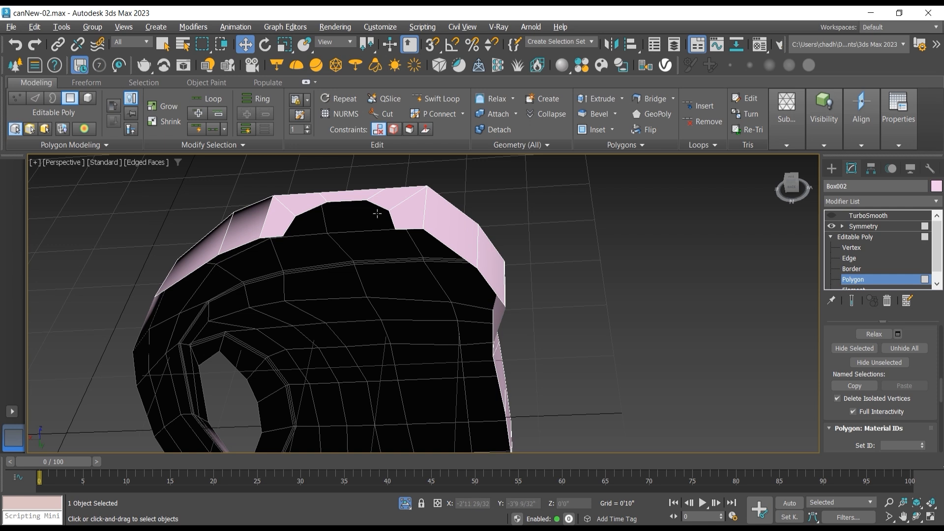
# Step: At edge level, select the five rim edges of the half neck opening on the can's top
pyautogui.click(856, 247)
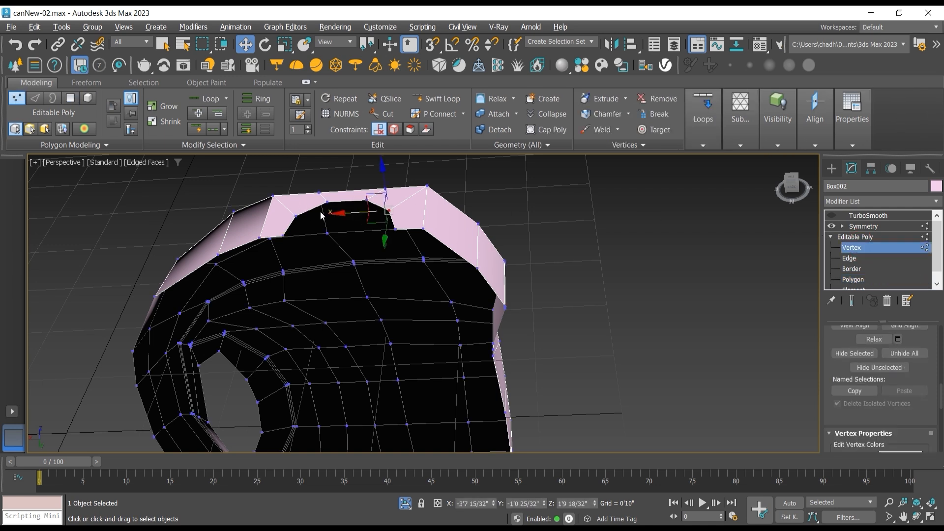
pyautogui.click(847, 268)
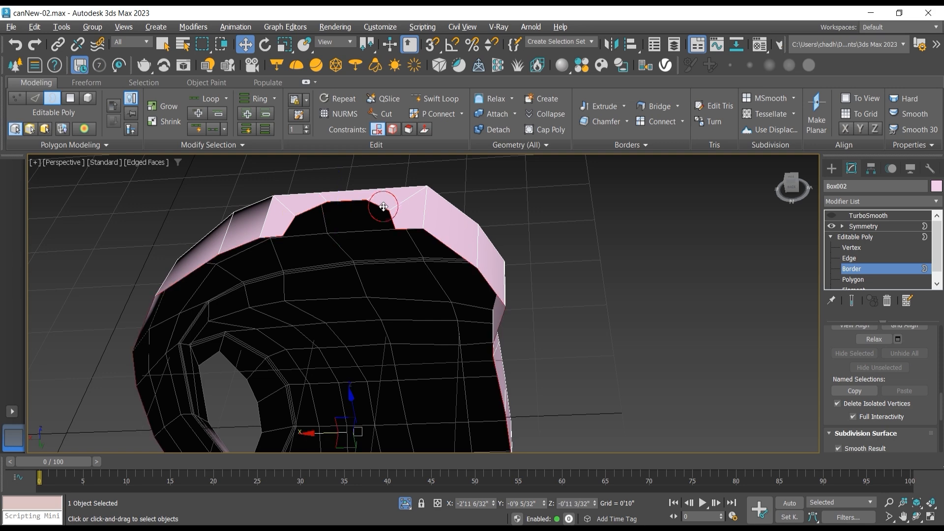
pyautogui.scroll(-5, 382, 236)
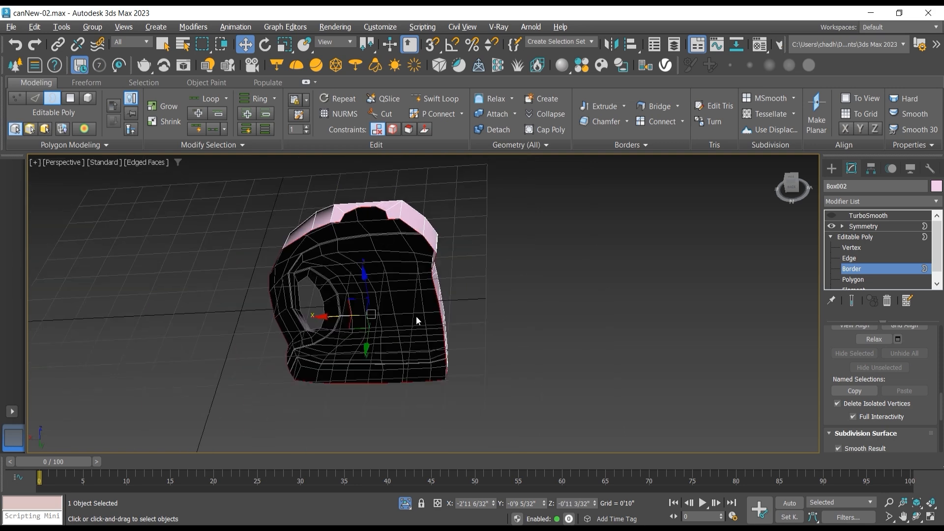
pyautogui.scroll(5, 371, 217)
pyautogui.click(850, 259)
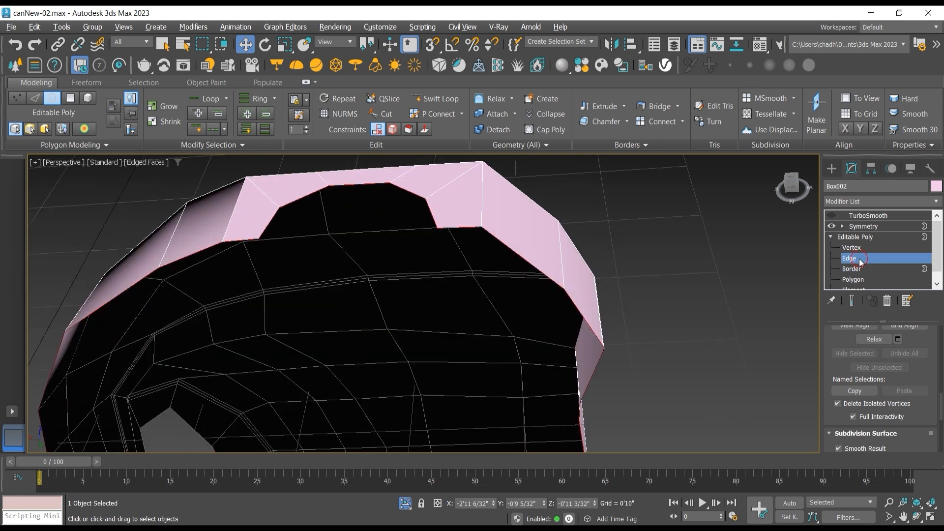
pyautogui.click(361, 186)
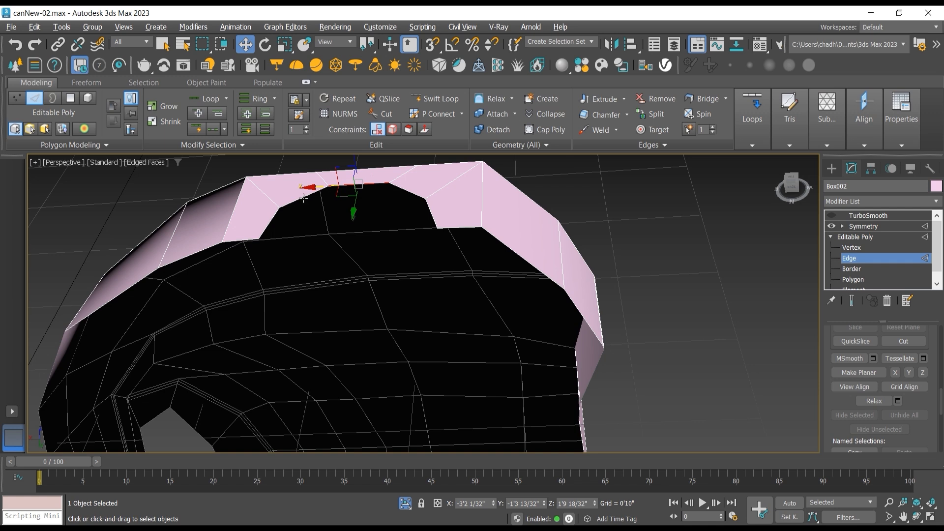
pyautogui.keyDown('ctrl'); pyautogui.click(304, 198); pyautogui.keyUp('ctrl')
pyautogui.keyDown('ctrl'); pyautogui.click(270, 220); pyautogui.keyUp('ctrl')
pyautogui.keyDown('ctrl'); pyautogui.click(407, 191); pyautogui.keyUp('ctrl')
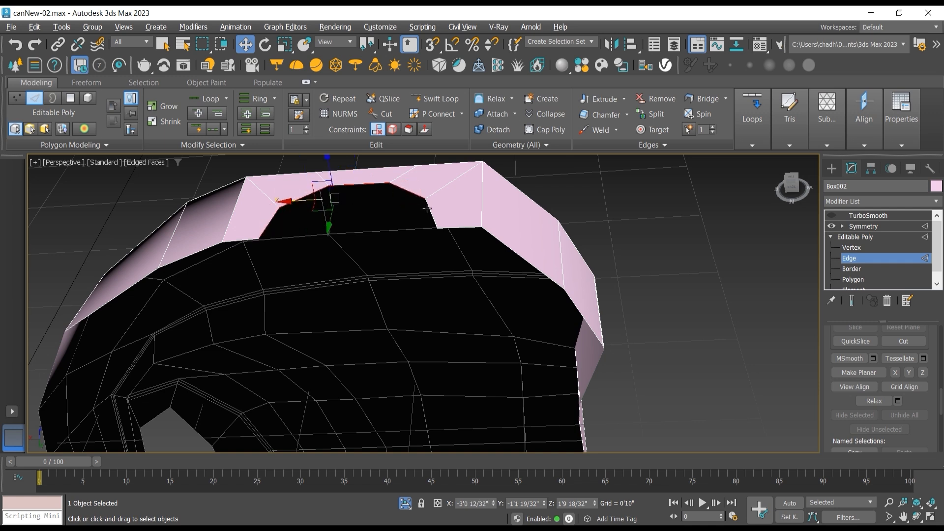
pyautogui.keyDown('ctrl'); pyautogui.click(426, 209); pyautogui.keyUp('ctrl')
# Step: In the front view with wireframe shading, extrude the rim edges upward in stages into a neck about 3.5 inches tall
pyautogui.press('f')
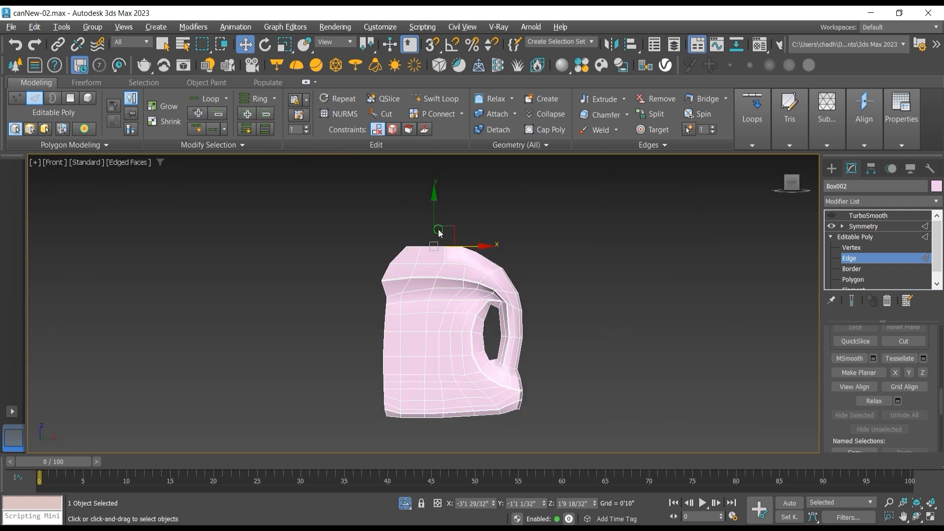
pyautogui.scroll(4, 439, 233)
pyautogui.scroll(3, 400, 293)
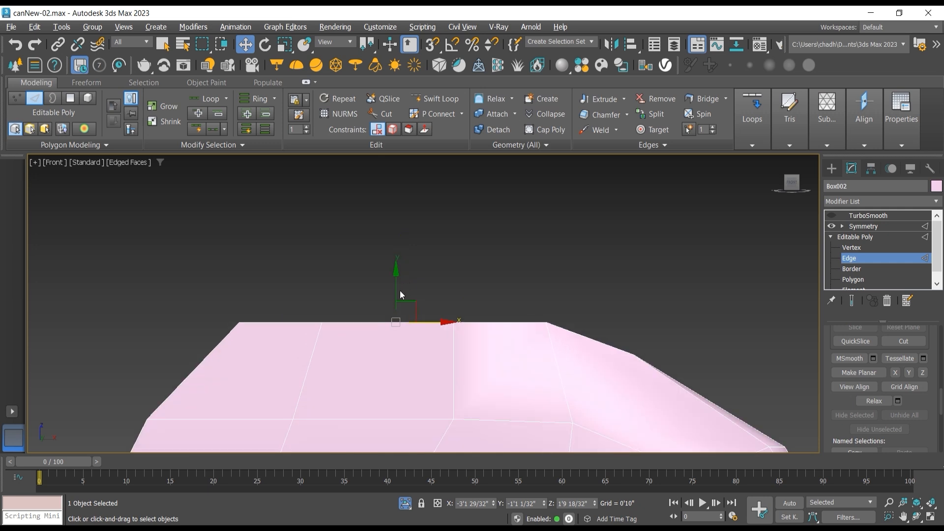
pyautogui.moveTo(396, 292); pyautogui.dragTo(395, 282)
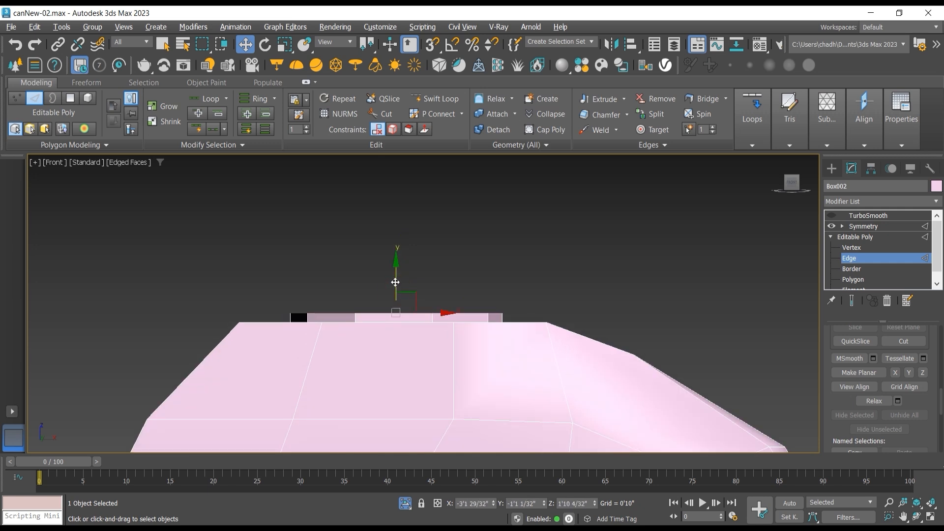
pyautogui.hotkey('ctrl', 'z')
pyautogui.click(131, 164)
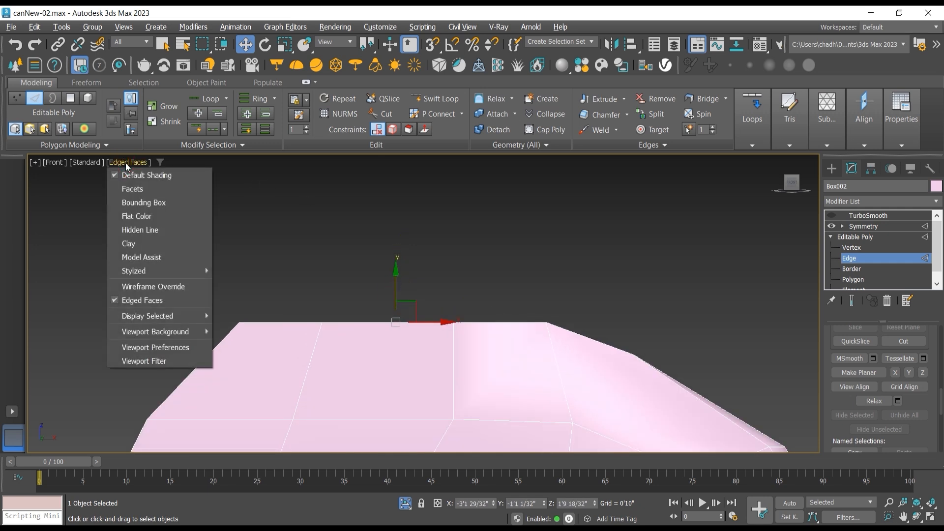
pyautogui.click(170, 286)
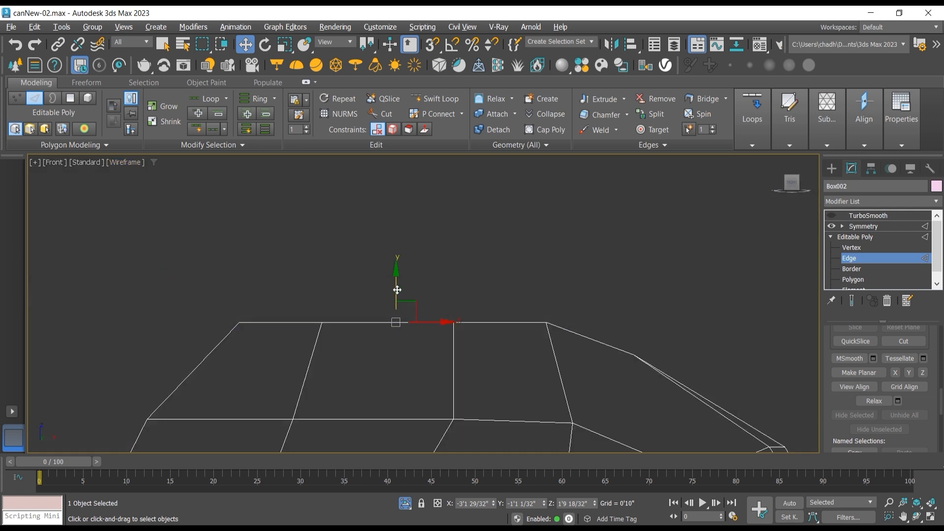
pyautogui.moveTo(397, 284)
pyautogui.mouseDown()
pyautogui.moveTo(395, 241)
pyautogui.moveTo(371, 276)
pyautogui.moveTo(302, 272)
pyautogui.mouseUp()
# Step: Show the end result again and activate the Symmetry modifier's mirror level to inspect the seam along the new neck
pyautogui.click(916, 517)
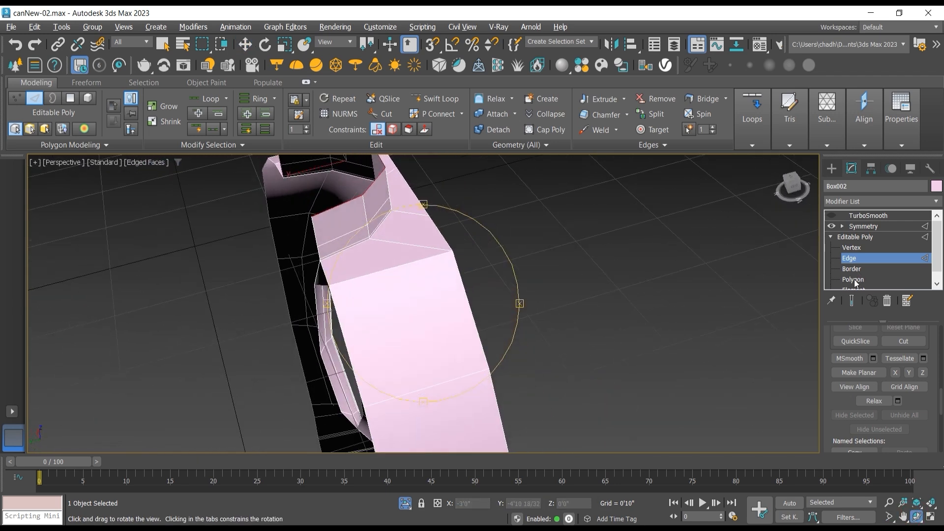
pyautogui.click(852, 301)
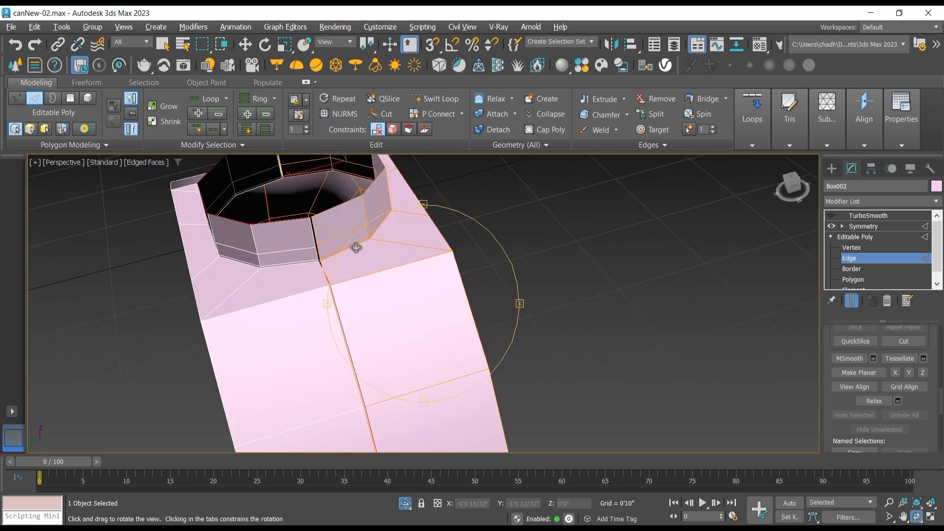
pyautogui.scroll(2, 354, 247)
pyautogui.click(842, 226)
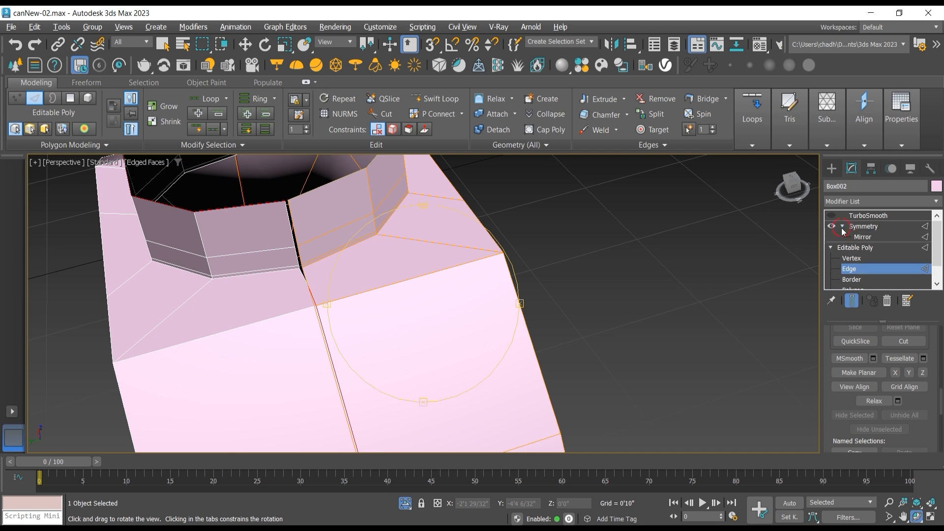
pyautogui.click(863, 236)
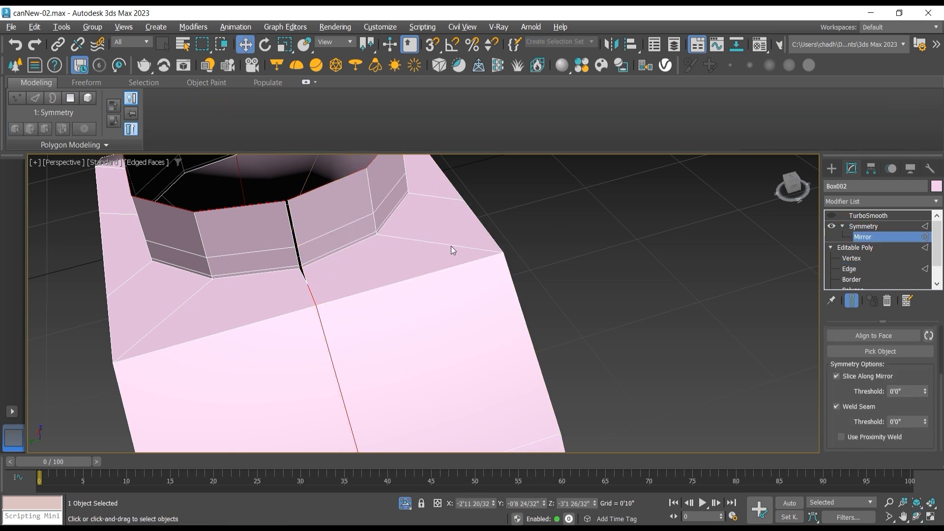
pyautogui.scroll(-4, 308, 268)
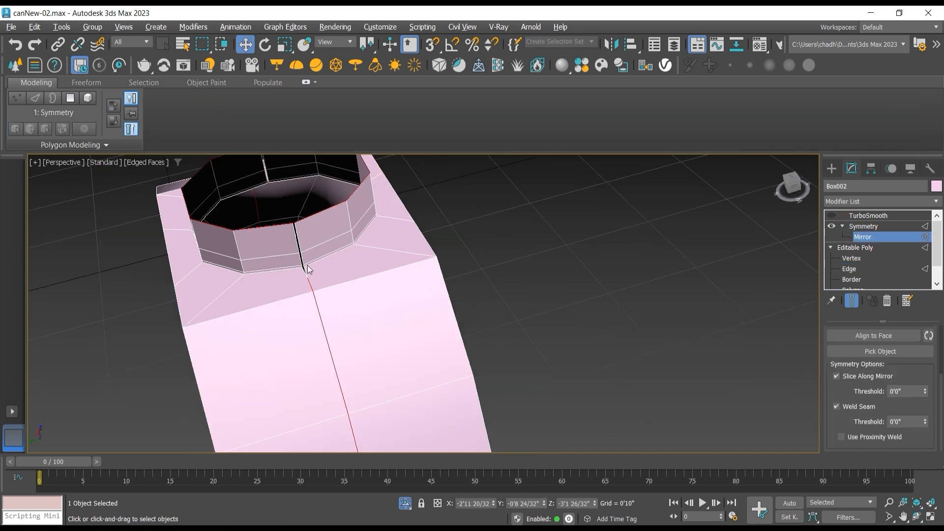
pyautogui.scroll(3, 305, 280)
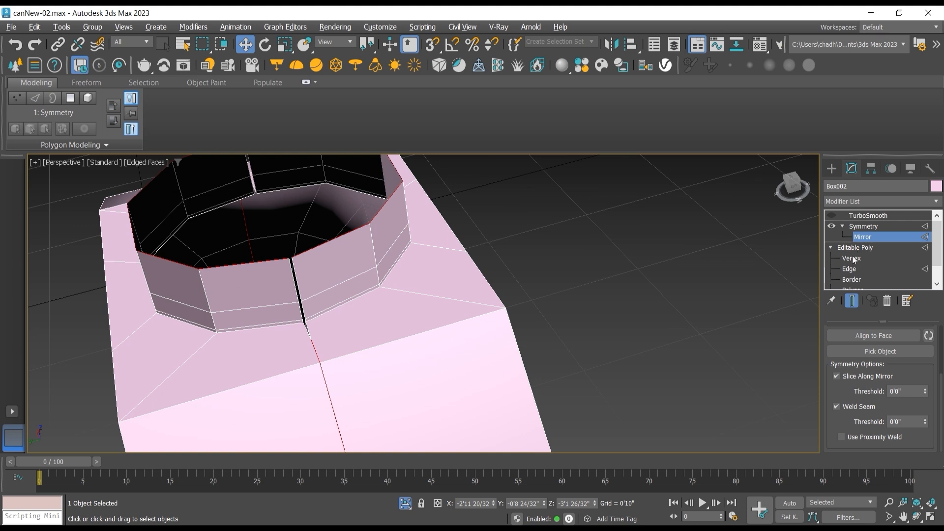
# Step: Select the four vertices along one end of the half neck and move them along Y to close the gap with its mirror
pyautogui.click(851, 258)
pyautogui.scroll(2, 278, 270)
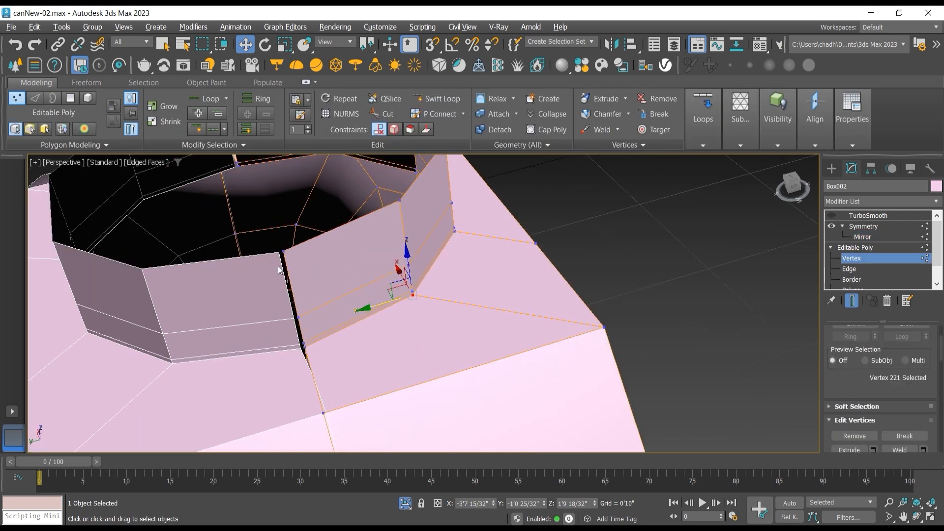
pyautogui.click(284, 252)
pyautogui.keyDown('ctrl'); pyautogui.click(300, 319); pyautogui.keyUp('ctrl')
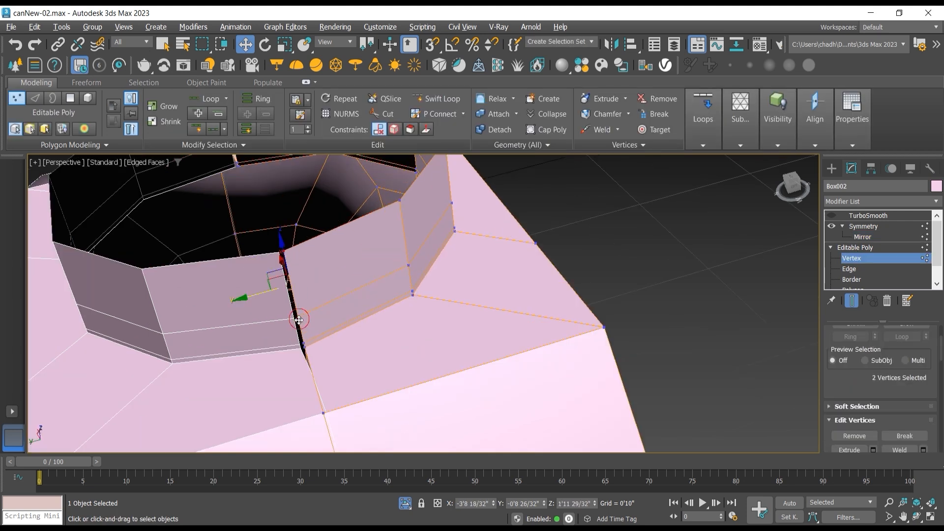
pyautogui.keyDown('ctrl'); pyautogui.click(306, 348); pyautogui.keyUp('ctrl')
pyautogui.keyDown('ctrl'); pyautogui.click(305, 346); pyautogui.keyUp('ctrl')
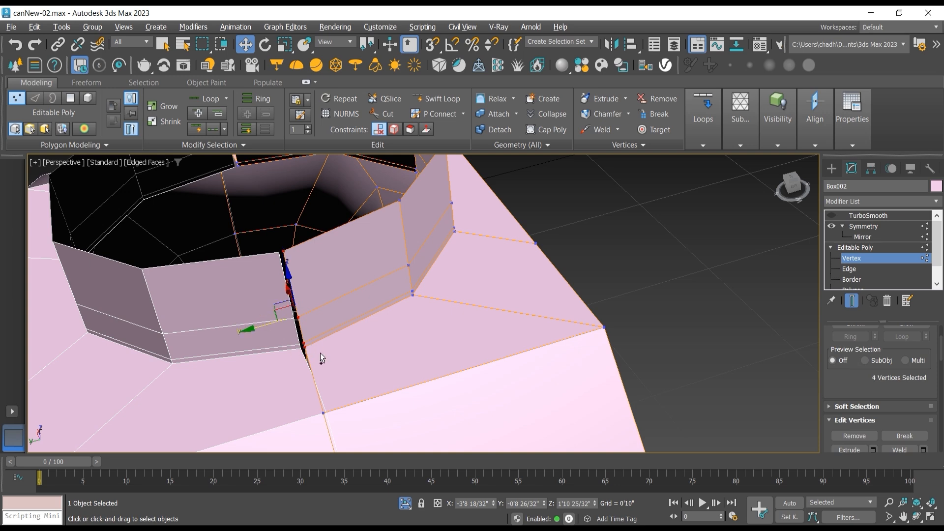
pyautogui.moveTo(259, 327); pyautogui.dragTo(255, 327)
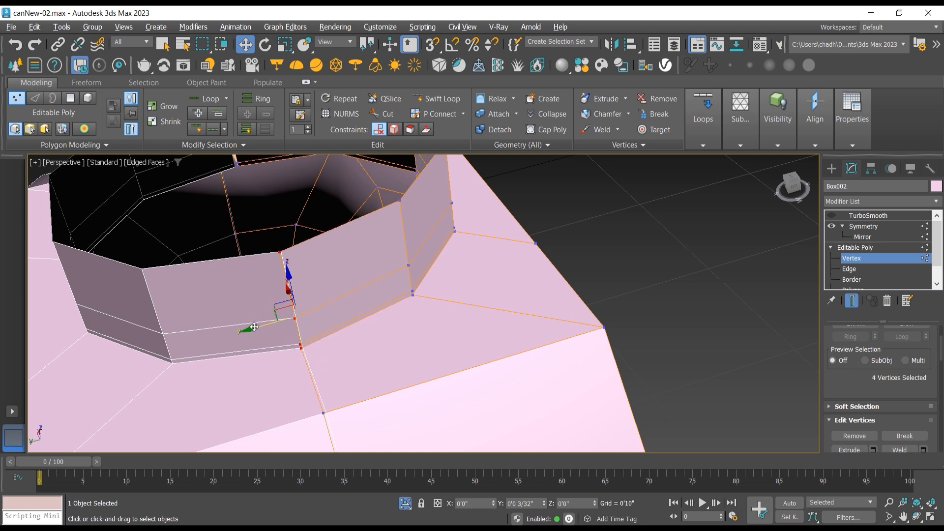
# Step: Select the four seam vertices on the neck's opposite end and move them along Y to close the remaining gap
pyautogui.keyDown('alt'); pyautogui.moveTo(255, 327); pyautogui.dragTo(271, 286, button='middle'); pyautogui.keyUp('alt')
pyautogui.scroll(2, 272, 311)
pyautogui.click(256, 311)
pyautogui.scroll(-2, 274, 322)
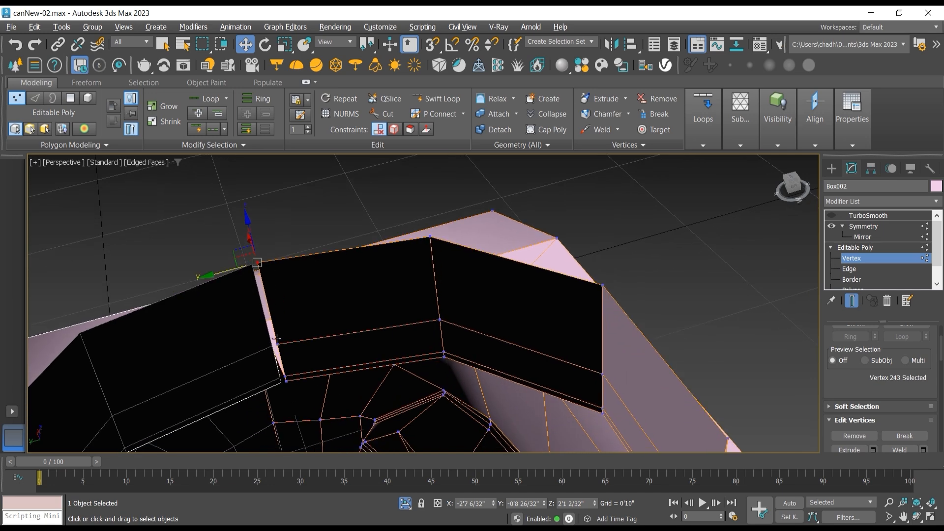
pyautogui.keyDown('ctrl'); pyautogui.click(277, 343); pyautogui.keyUp('ctrl')
pyautogui.keyDown('ctrl'); pyautogui.click(286, 376); pyautogui.keyUp('ctrl')
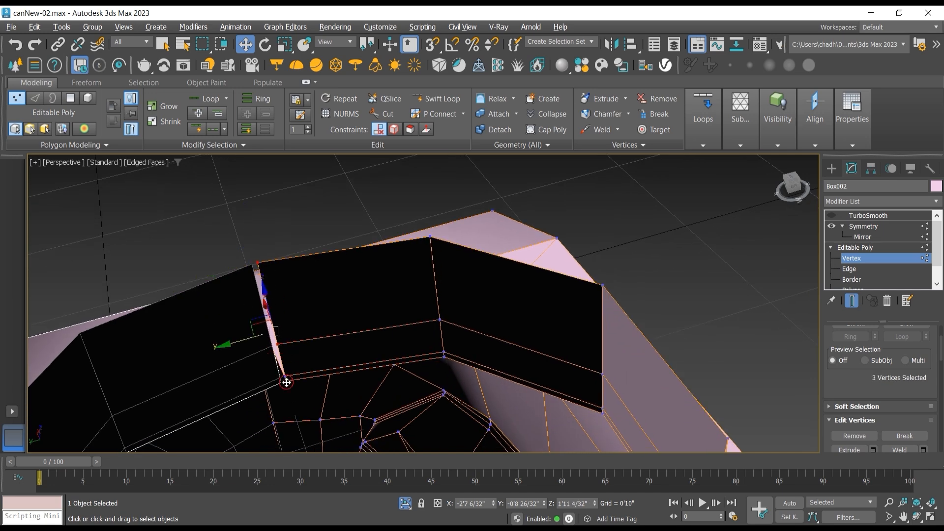
pyautogui.scroll(3, 291, 395)
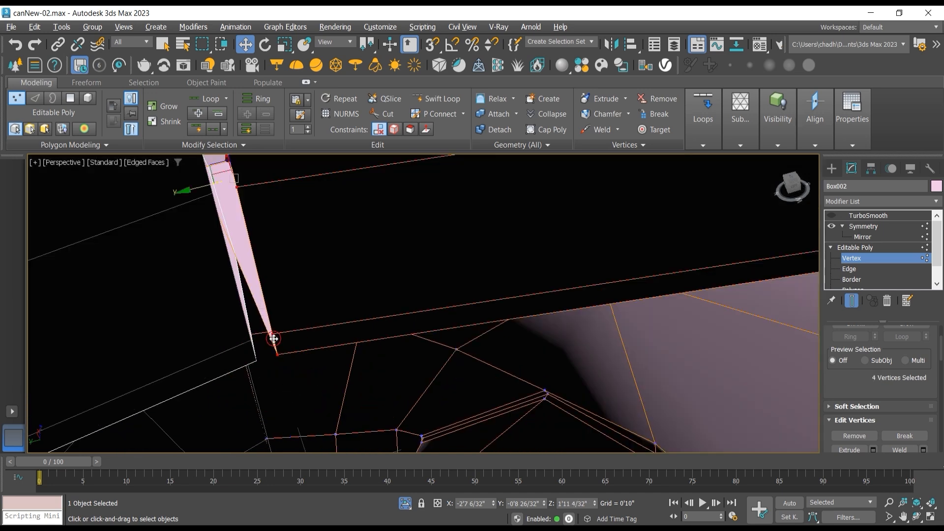
pyautogui.keyDown('ctrl'); pyautogui.click(263, 354); pyautogui.keyUp('ctrl')
pyautogui.scroll(-5, 262, 354)
pyautogui.moveTo(234, 341); pyautogui.dragTo(230, 342)
# Step: Examine the closed neck and the can's shoulder from several angles
pyautogui.scroll(-5, 501, 364)
pyautogui.moveTo(501, 364); pyautogui.dragTo(463, 301, button='middle')
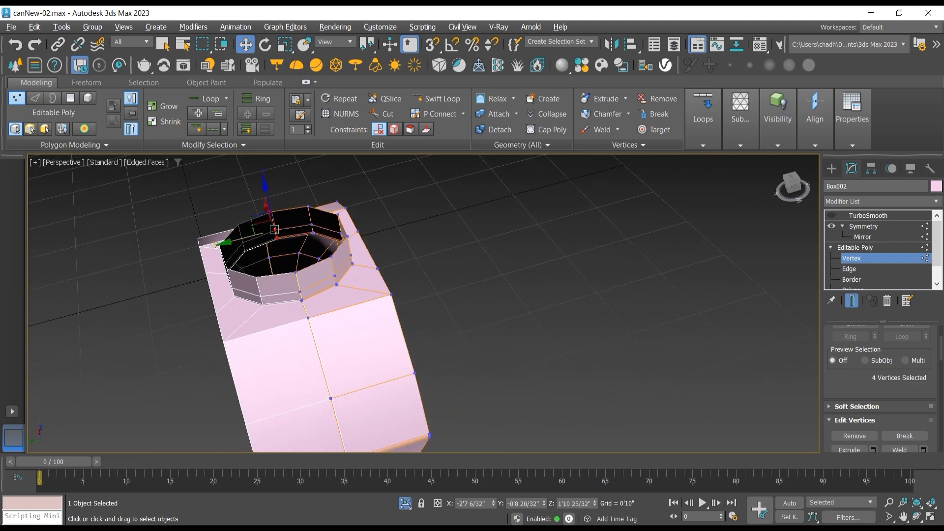
pyautogui.hotkey('ctrl', 'r')
pyautogui.moveTo(305, 304); pyautogui.dragTo(335, 325)
pyautogui.scroll(-4, 423, 295)
pyautogui.scroll(6, 408, 278)
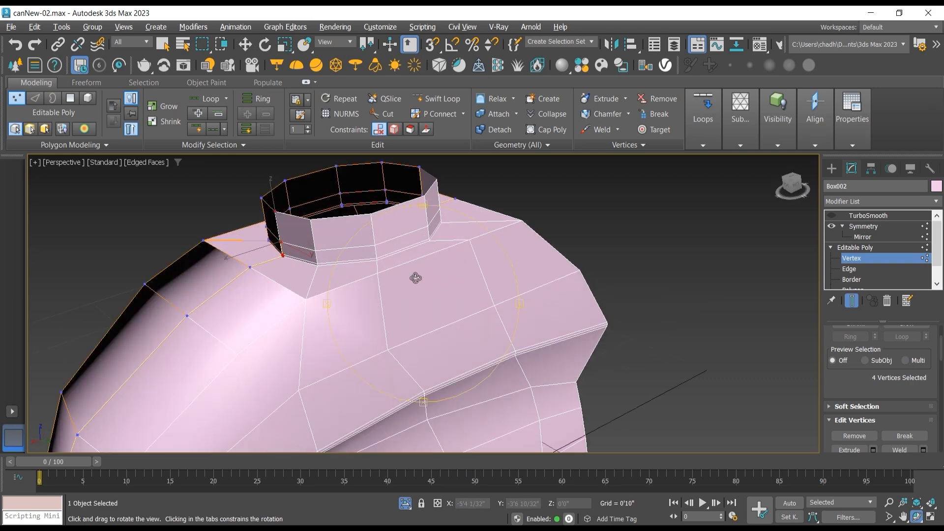
pyautogui.moveTo(413, 274); pyautogui.dragTo(344, 304)
pyautogui.moveTo(406, 307); pyautogui.dragTo(403, 240)
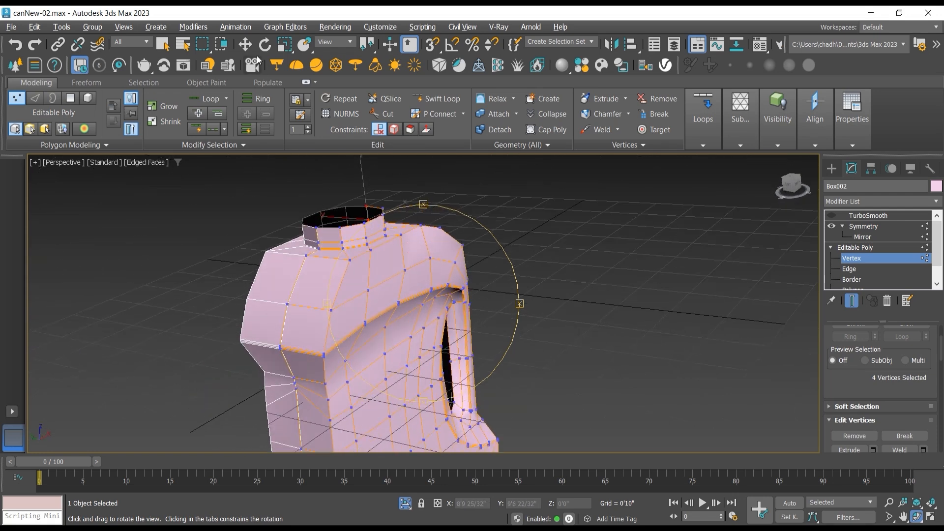
# Step: Select the row of vertices halfway down the shoulder's side and move them slightly outward along Y
pyautogui.click(244, 44)
pyautogui.click(431, 258)
pyautogui.keyDown('ctrl'); pyautogui.click(405, 271); pyautogui.keyUp('ctrl')
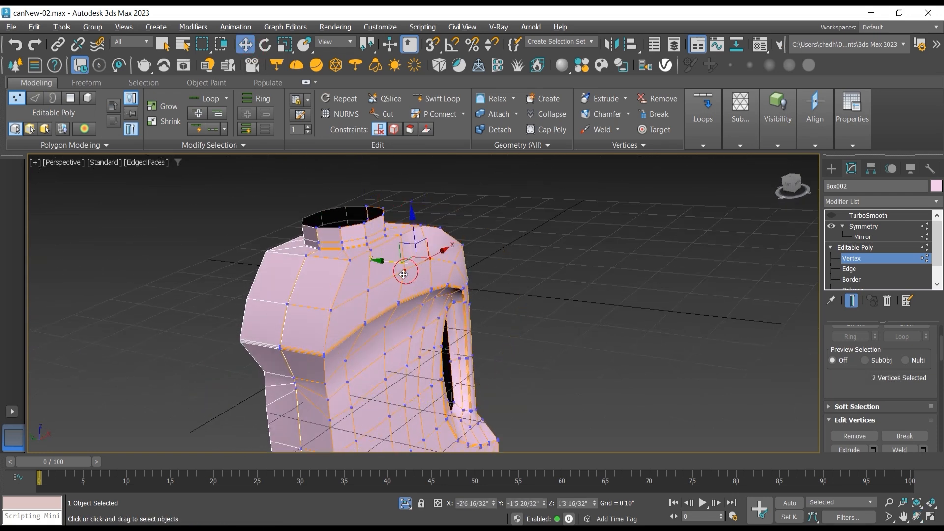
pyautogui.keyDown('ctrl'); pyautogui.click(368, 291); pyautogui.keyUp('ctrl')
pyautogui.moveTo(371, 270); pyautogui.dragTo(379, 270)
# Step: Select the four vertices along the upper edge of the shoulder beside the neck and lower them about 1 inch along Z
pyautogui.click(350, 260)
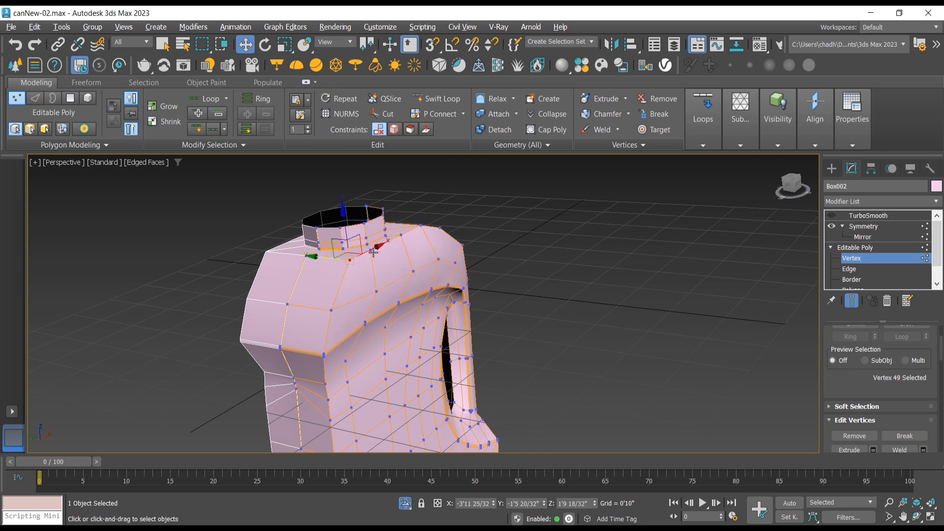
pyautogui.keyDown('ctrl'); pyautogui.click(371, 250); pyautogui.keyUp('ctrl')
pyautogui.keyDown('ctrl'); pyautogui.click(402, 235); pyautogui.keyUp('ctrl')
pyautogui.keyDown('ctrl'); pyautogui.click(421, 224); pyautogui.keyUp('ctrl')
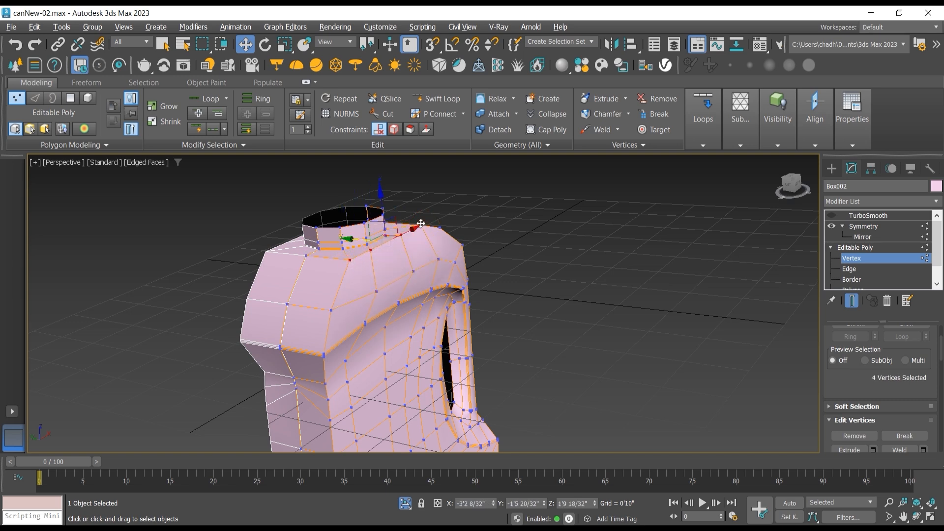
pyautogui.moveTo(384, 201); pyautogui.dragTo(384, 213)
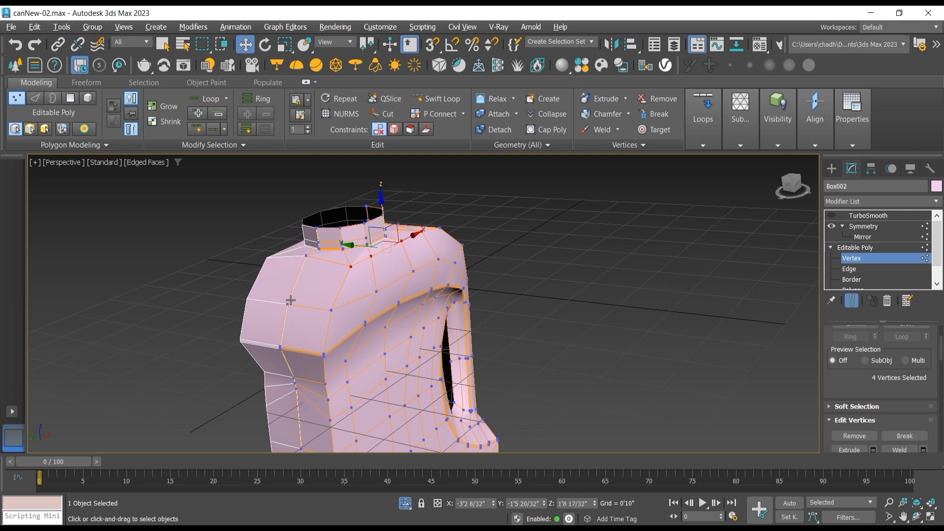
# Step: Select all vertices along the can body's centre seam below the shoulder in the left view
pyautogui.scroll(6, 301, 303)
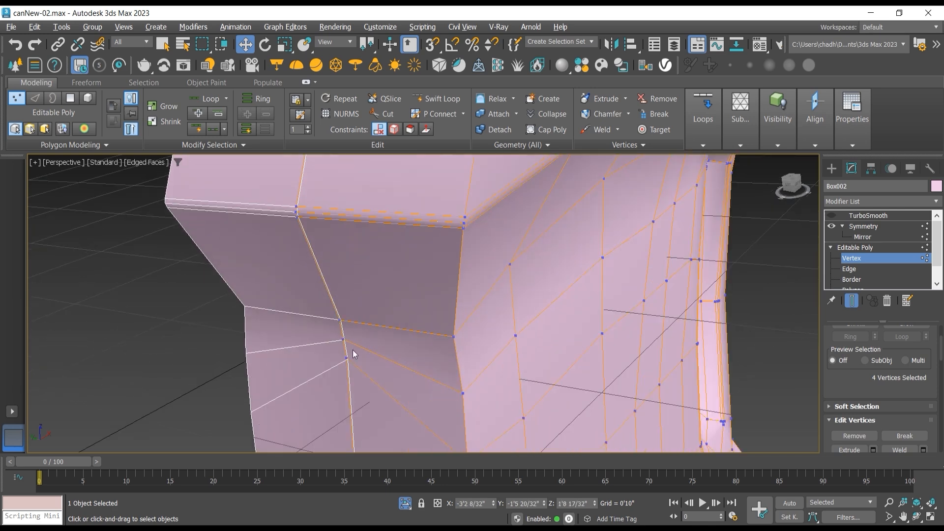
pyautogui.click(347, 358)
pyautogui.moveTo(347, 358); pyautogui.dragTo(362, 396)
pyautogui.click(344, 340)
pyautogui.moveTo(336, 300); pyautogui.dragTo(347, 330)
pyautogui.keyDown('alt'); pyautogui.moveTo(347, 329); pyautogui.dragTo(344, 203, button='middle'); pyautogui.keyUp('alt')
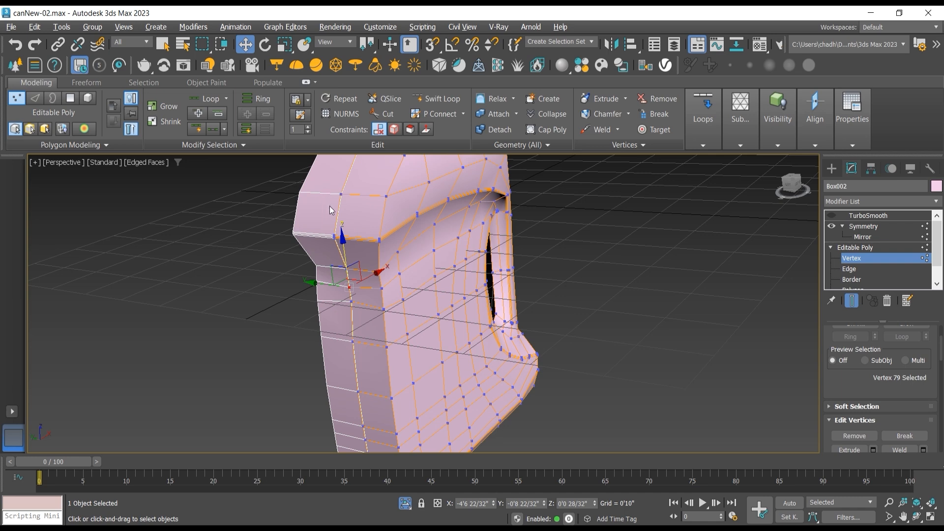
pyautogui.press('l')
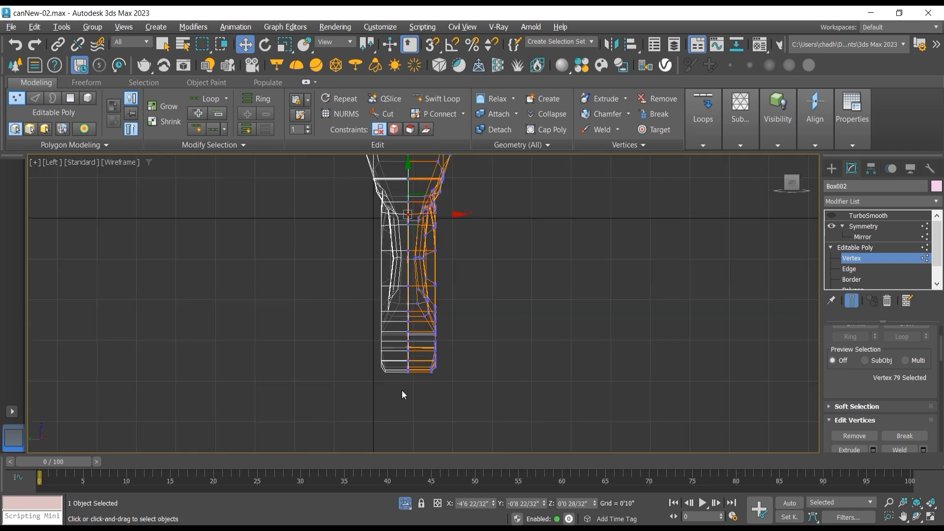
pyautogui.moveTo(405, 387); pyautogui.dragTo(414, 158)
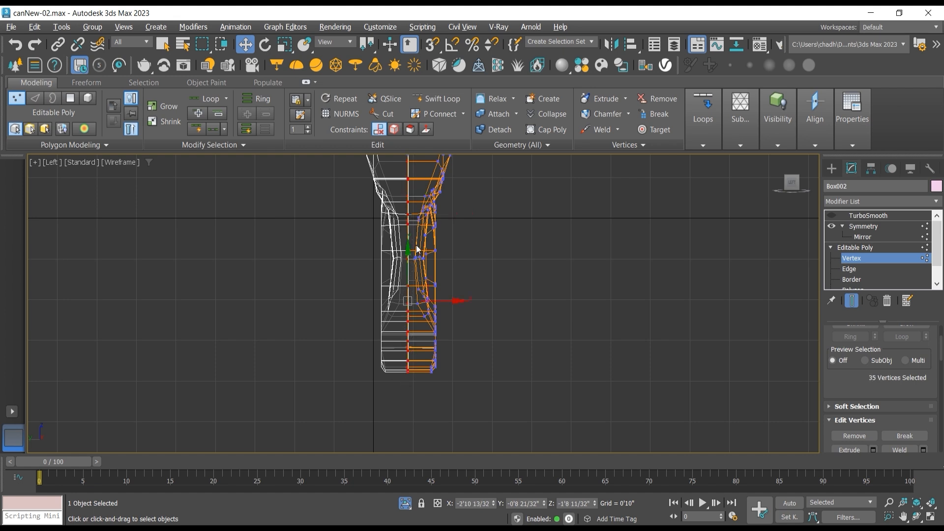
pyautogui.scroll(-2, 381, 273)
pyautogui.moveTo(381, 274); pyautogui.dragTo(343, 295, button='middle')
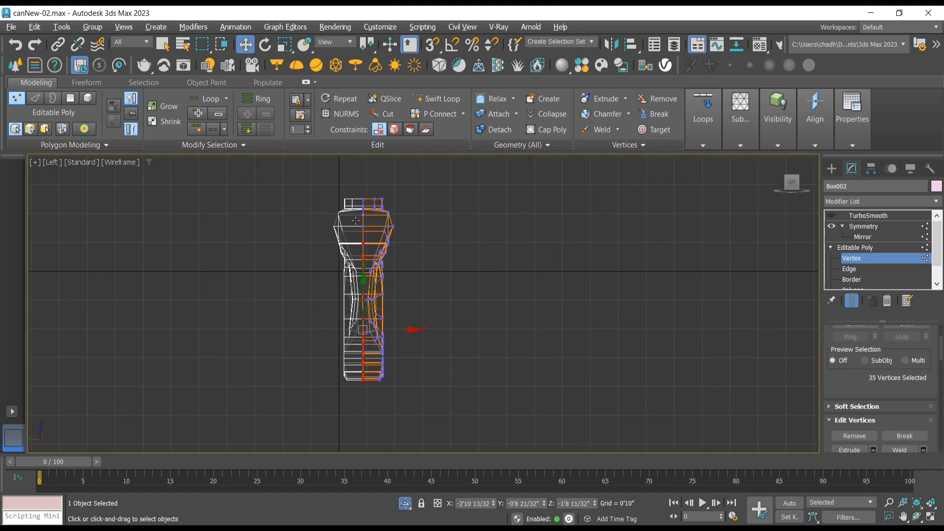
# Step: Keep only the seam vertices opposite the handle selected, add the shoulder seam vertex above, and move them about 1.6 inches outward along X
pyautogui.press('f')
pyautogui.scroll(-5, 365, 248)
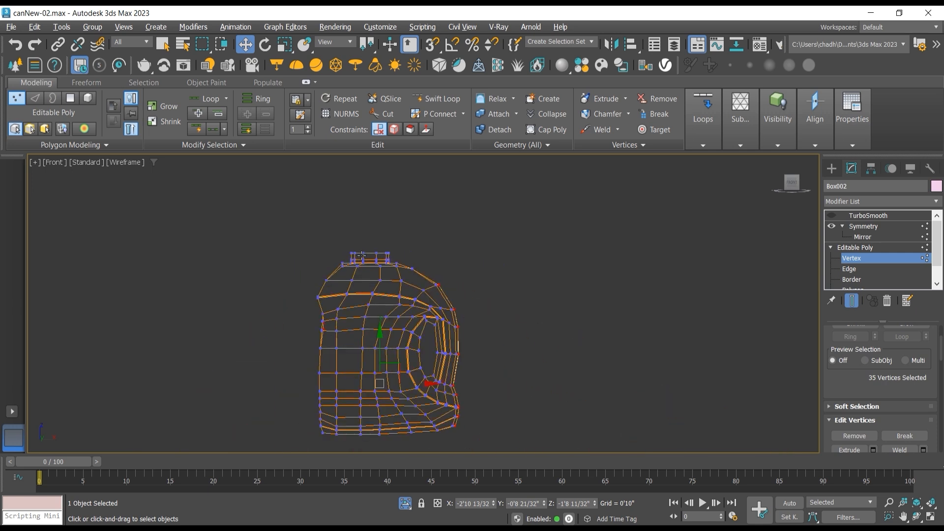
pyautogui.moveTo(445, 372); pyautogui.dragTo(379, 450)
pyautogui.click(915, 516)
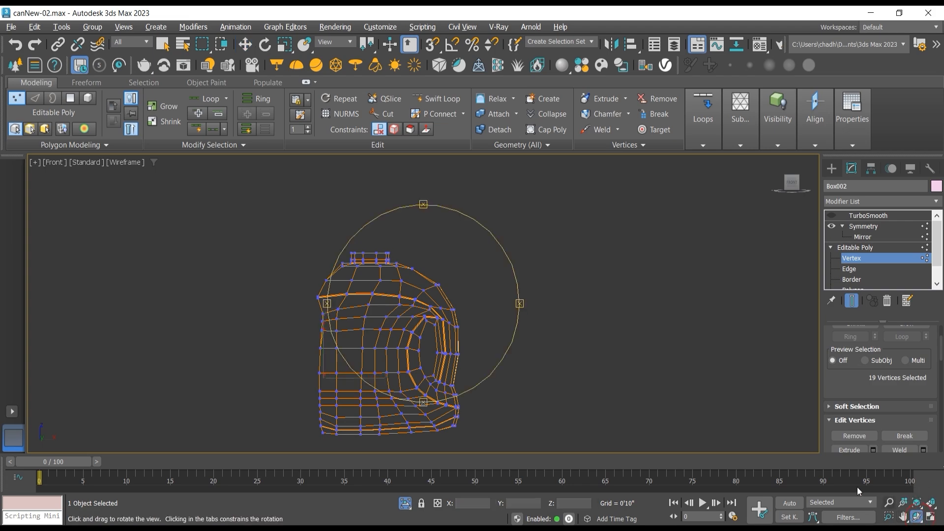
pyautogui.press('p')
pyautogui.moveTo(367, 299); pyautogui.dragTo(393, 314)
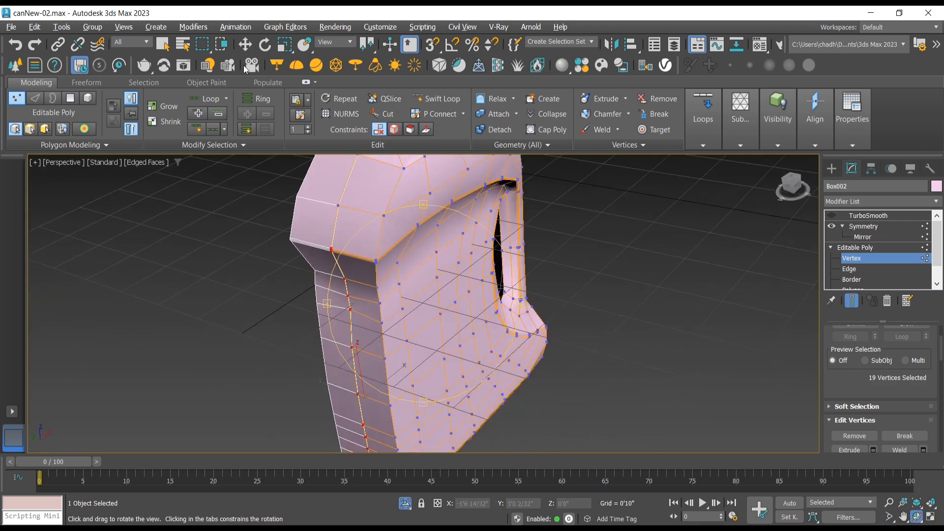
pyautogui.click(244, 45)
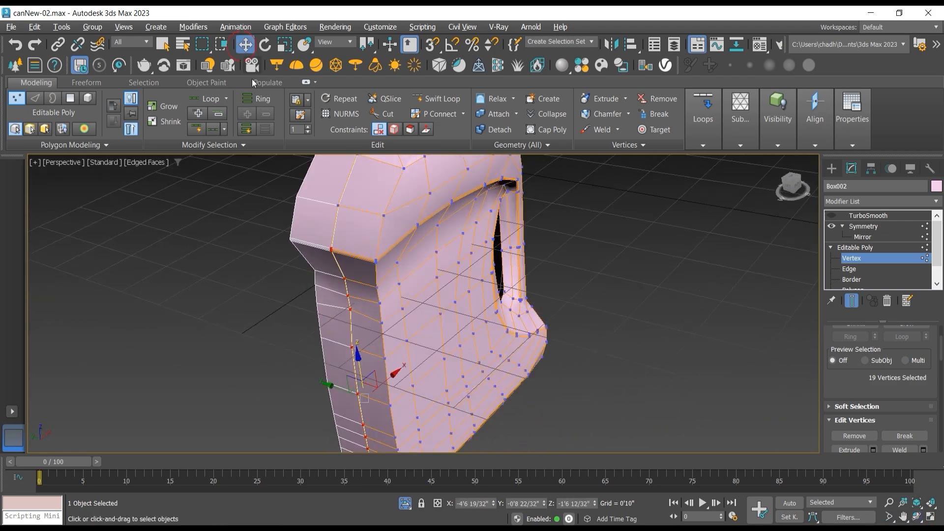
pyautogui.keyDown('ctrl'); pyautogui.click(338, 205); pyautogui.keyUp('ctrl')
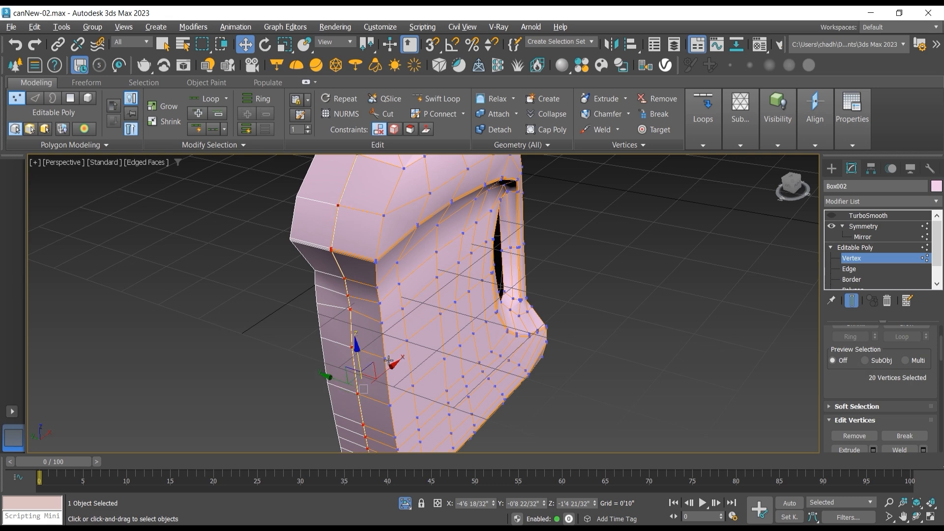
pyautogui.moveTo(388, 361); pyautogui.dragTo(382, 371)
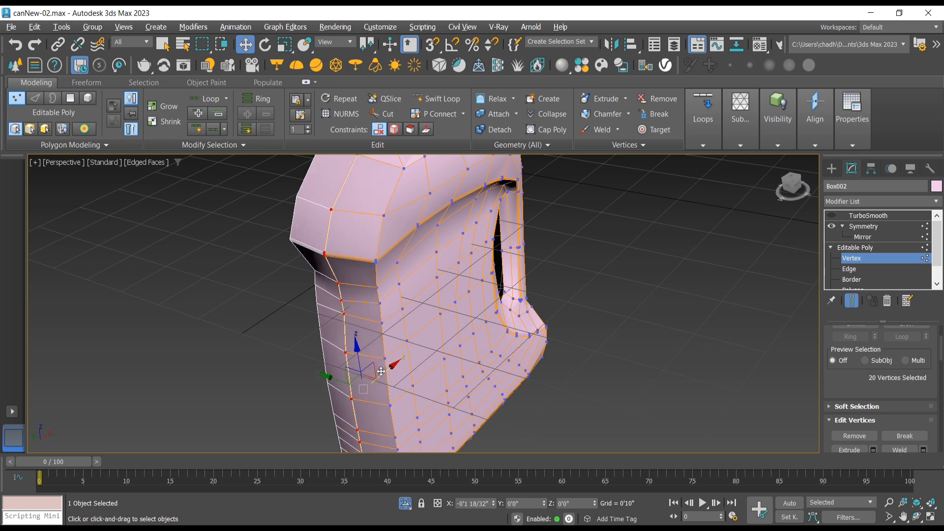
# Step: Move the selected seam vertices about 0.7 inch further outward along X in the front view
pyautogui.scroll(-5, 379, 368)
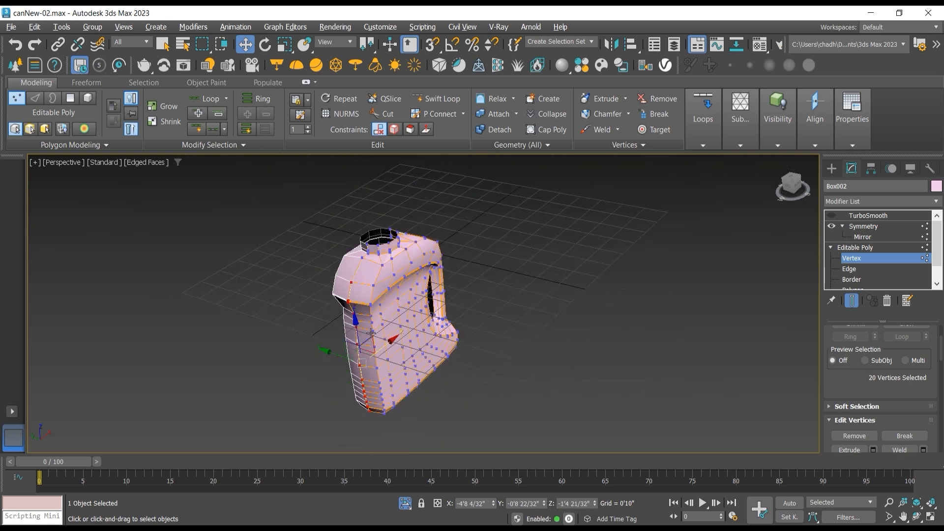
pyautogui.click(918, 516)
pyautogui.moveTo(491, 326); pyautogui.dragTo(370, 284)
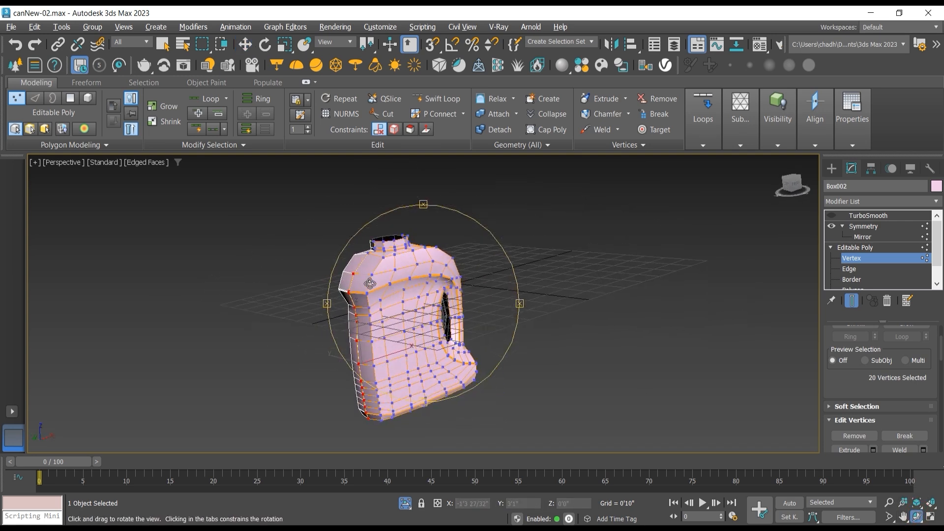
pyautogui.press('f')
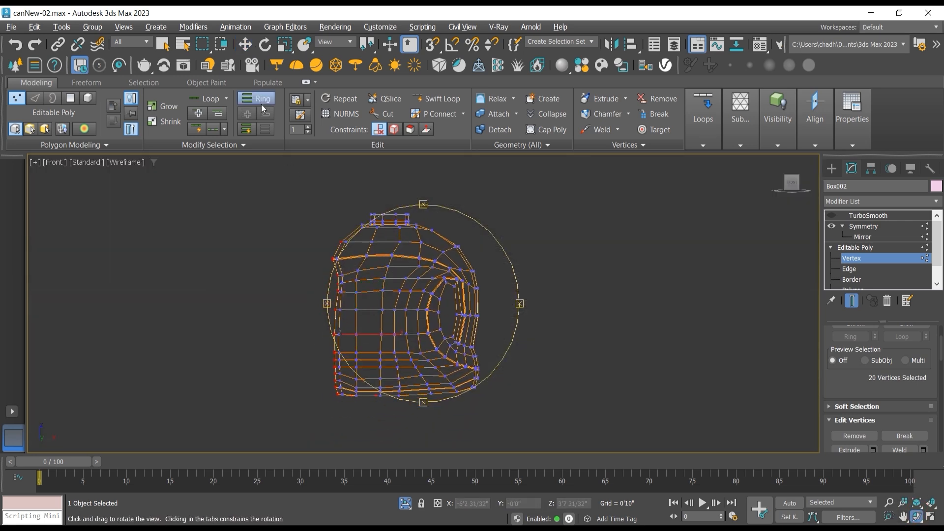
pyautogui.click(246, 44)
pyautogui.moveTo(383, 337); pyautogui.dragTo(381, 334)
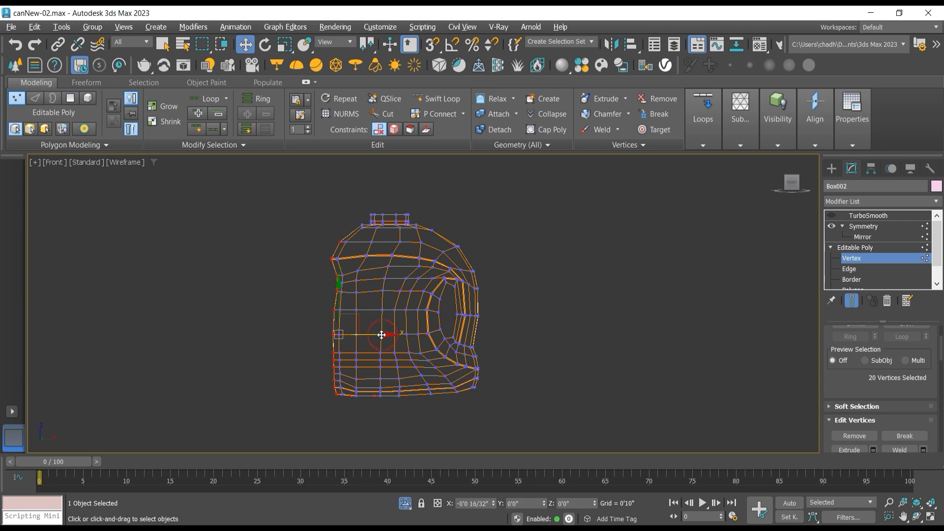
# Step: Check the neck and shoulder in perspective, leave vertex editing, turn TurboSmooth back on and deselect the can
pyautogui.scroll(4, 368, 196)
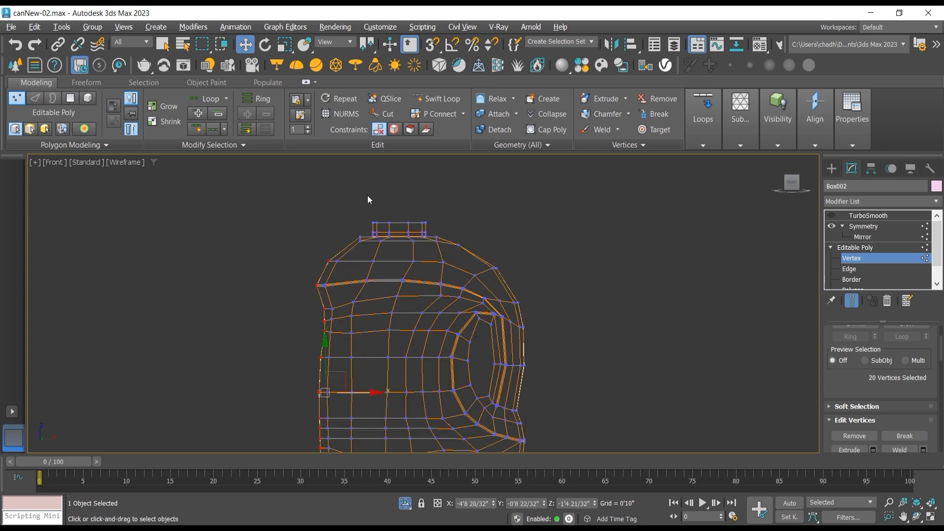
pyautogui.click(917, 517)
pyautogui.press('p')
pyautogui.moveTo(479, 302); pyautogui.dragTo(478, 321)
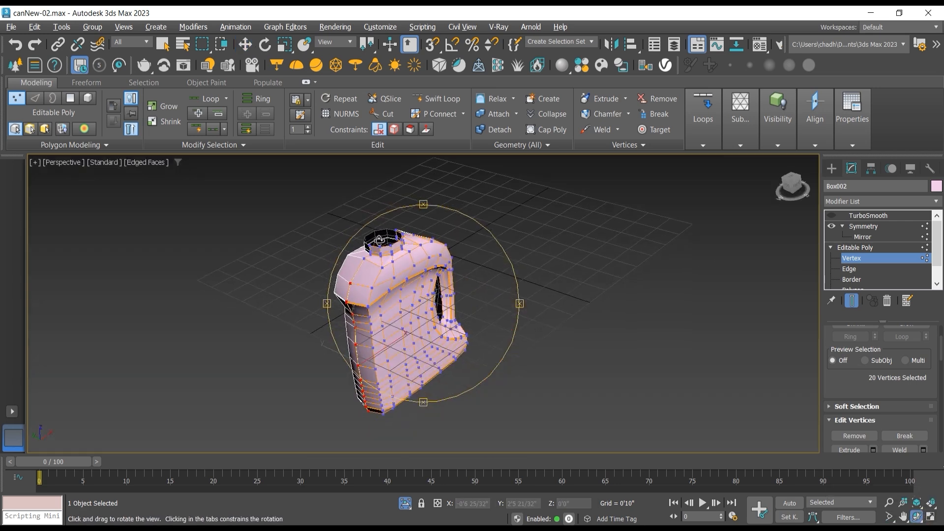
pyautogui.scroll(4, 379, 241)
pyautogui.scroll(4, 379, 241)
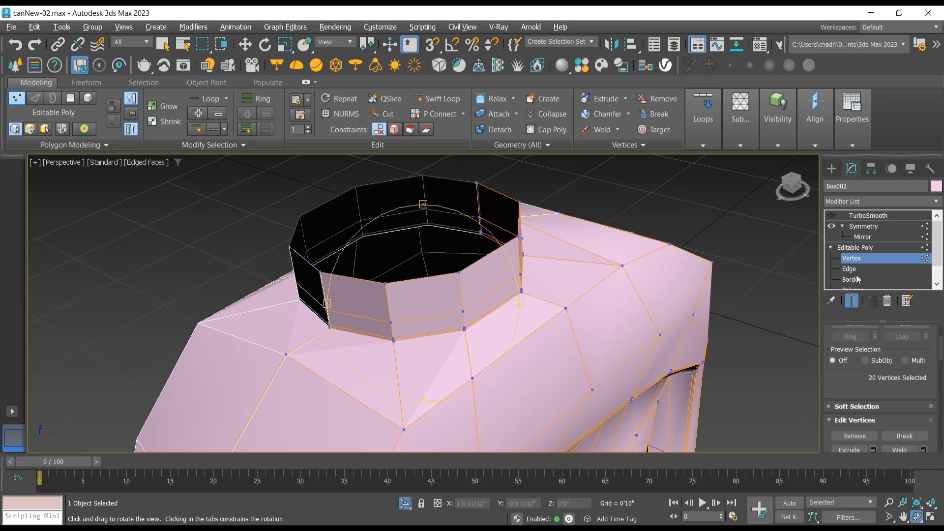
pyautogui.moveTo(468, 278); pyautogui.dragTo(461, 270)
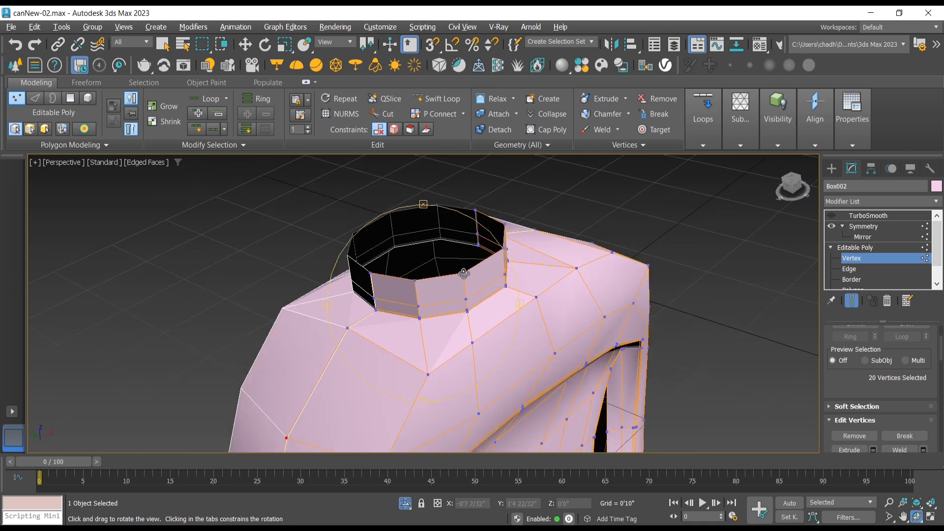
pyautogui.click(868, 247)
pyautogui.click(848, 216)
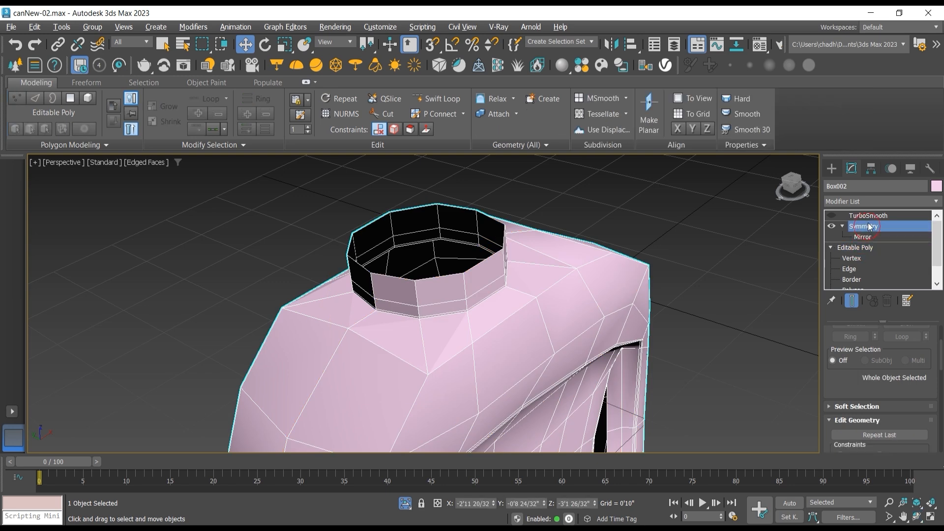
pyautogui.click(830, 217)
pyautogui.scroll(-6, 601, 223)
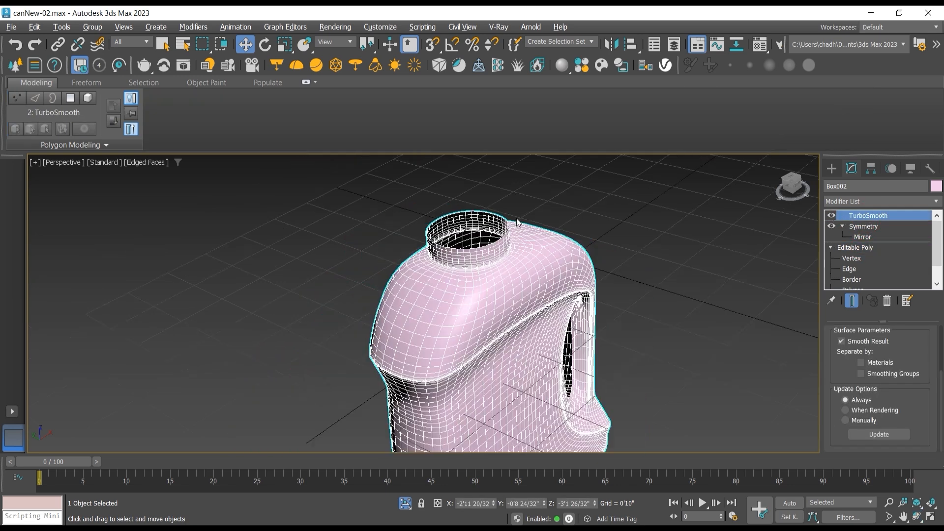
pyautogui.click(612, 215)
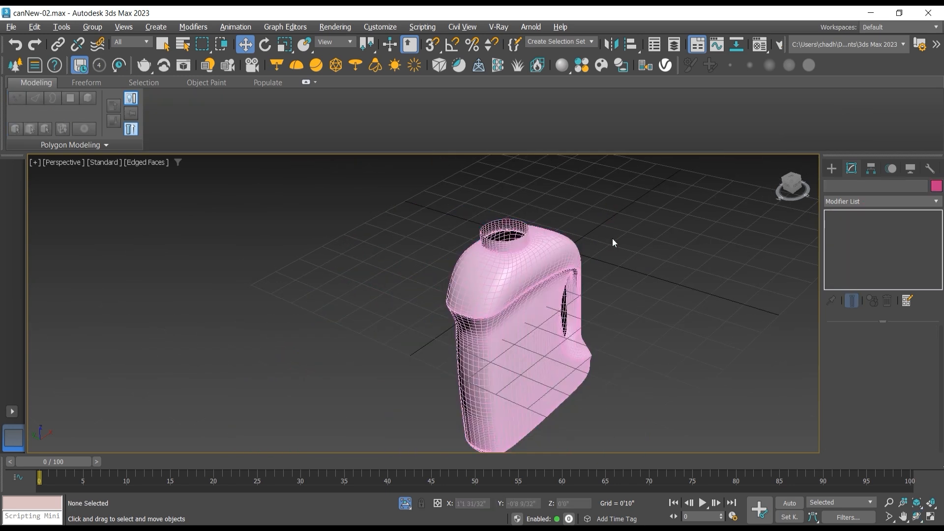
# Step: Show the front view with Default Shading and turn off Edged Faces
pyautogui.press('f')
pyautogui.click(123, 163)
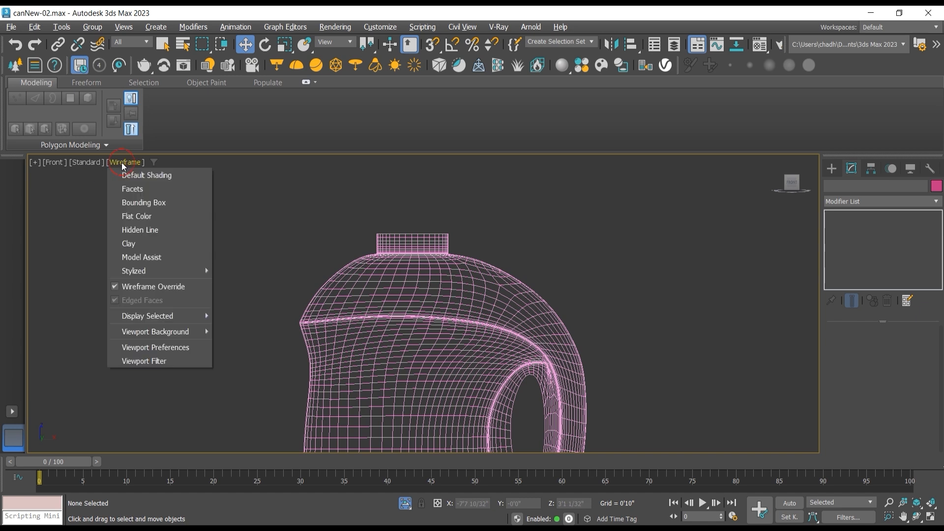
pyautogui.click(128, 174)
pyautogui.click(129, 163)
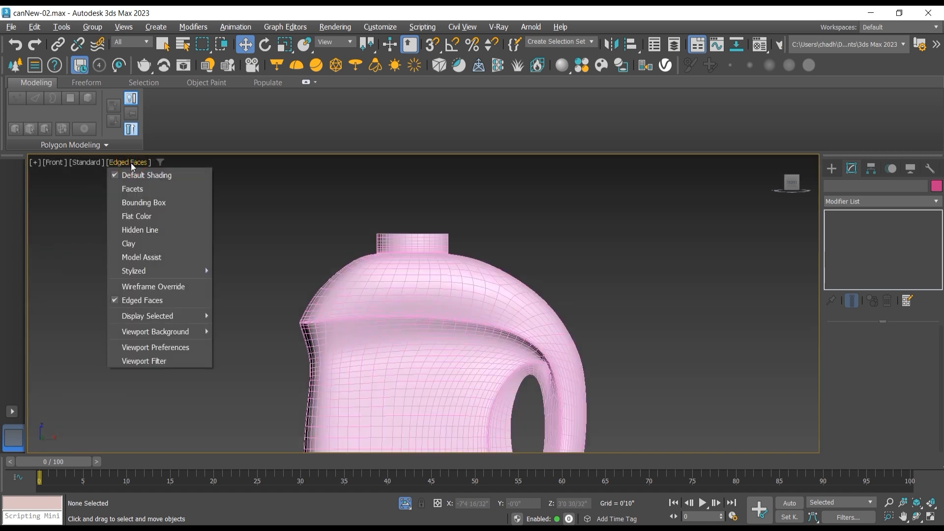
pyautogui.click(150, 301)
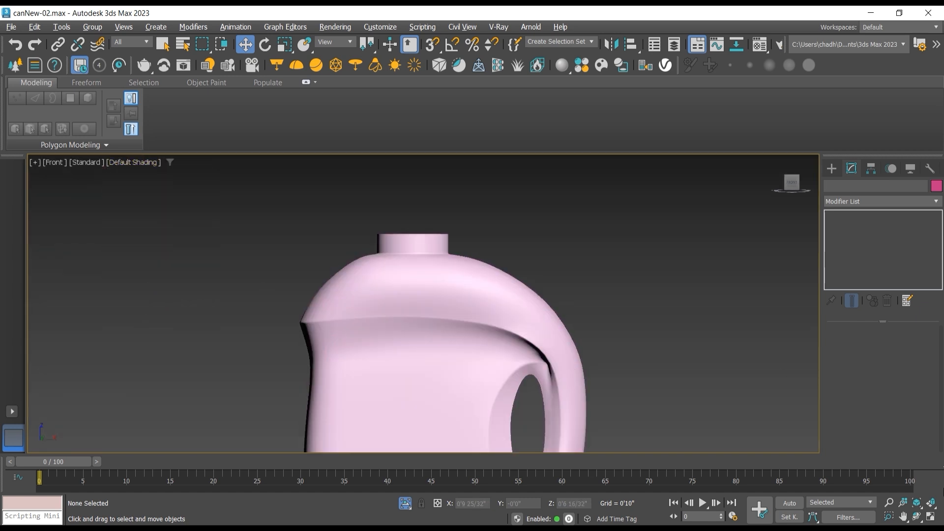
# Step: Try widening the whole smoothed can by scaling it along Y to about 147%
pyautogui.click(917, 515)
pyautogui.moveTo(466, 307); pyautogui.dragTo(489, 290)
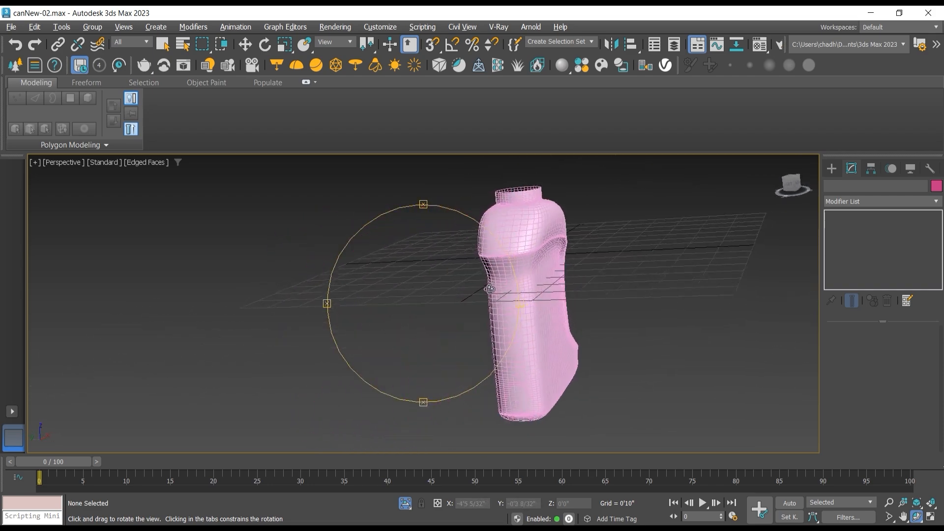
pyautogui.click(284, 45)
pyautogui.click(514, 256)
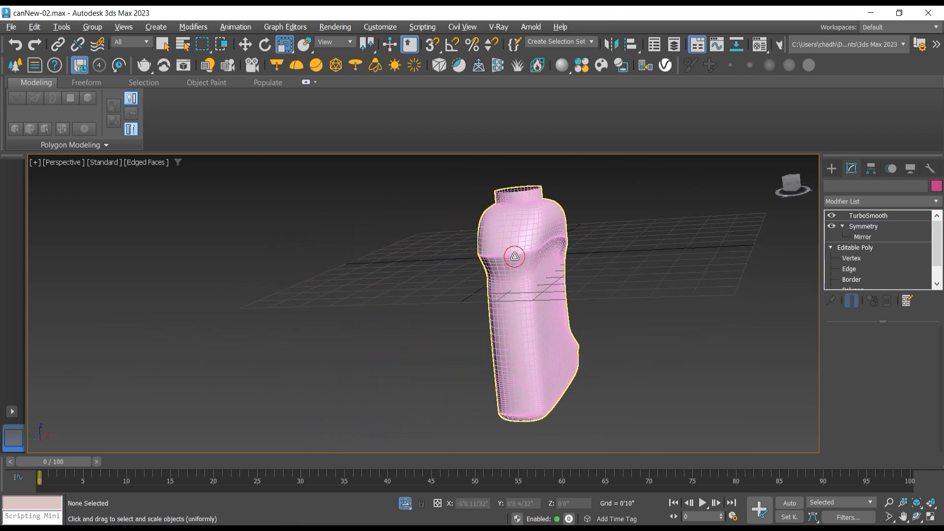
pyautogui.scroll(2, 540, 305)
pyautogui.scroll(-2, 548, 356)
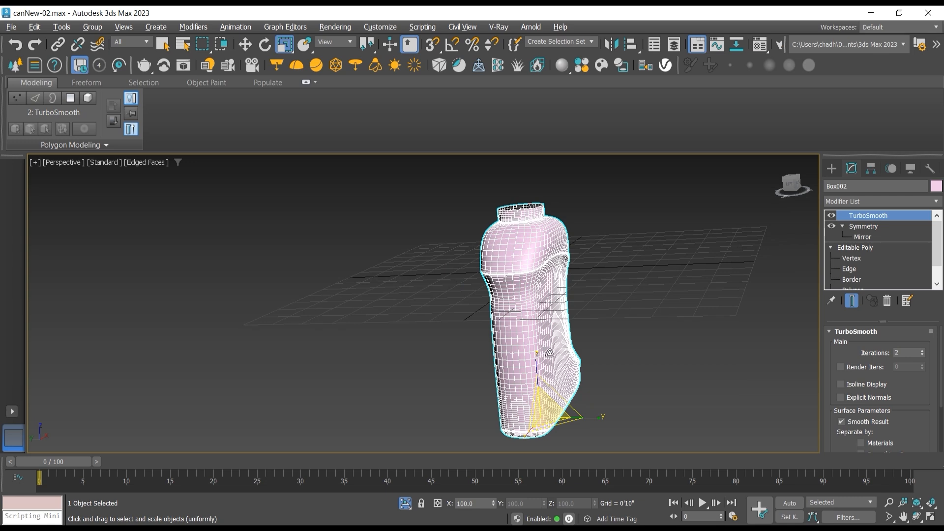
pyautogui.moveTo(588, 417); pyautogui.dragTo(602, 419)
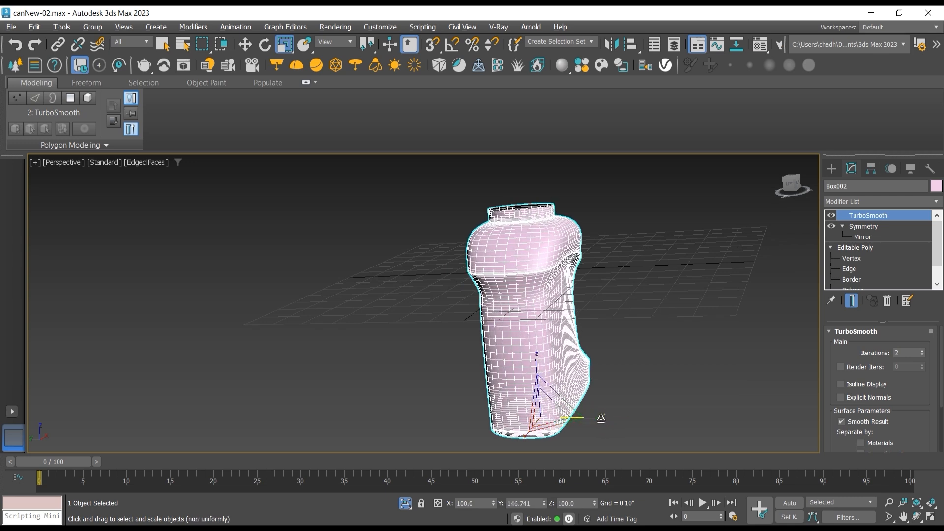
pyautogui.hotkey('ctrl', 'z')
pyautogui.scroll(2, 547, 241)
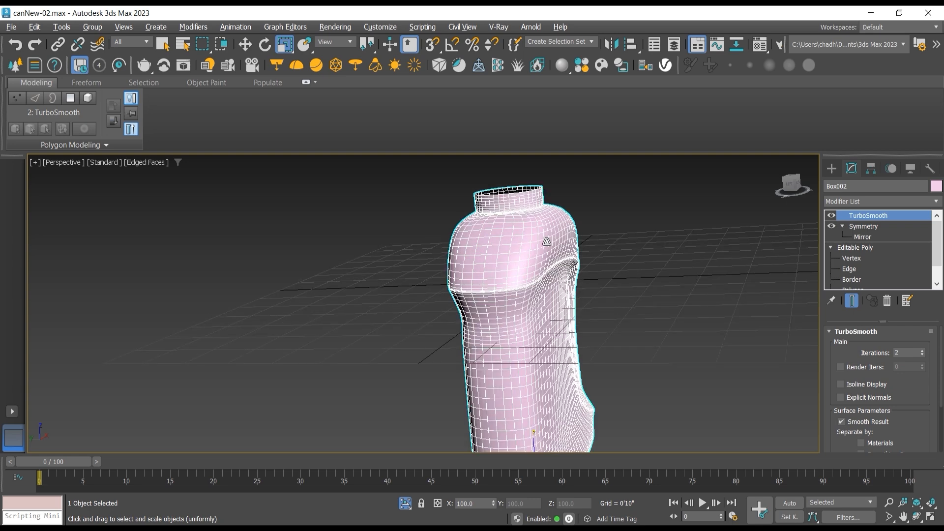
pyautogui.scroll(5, 539, 271)
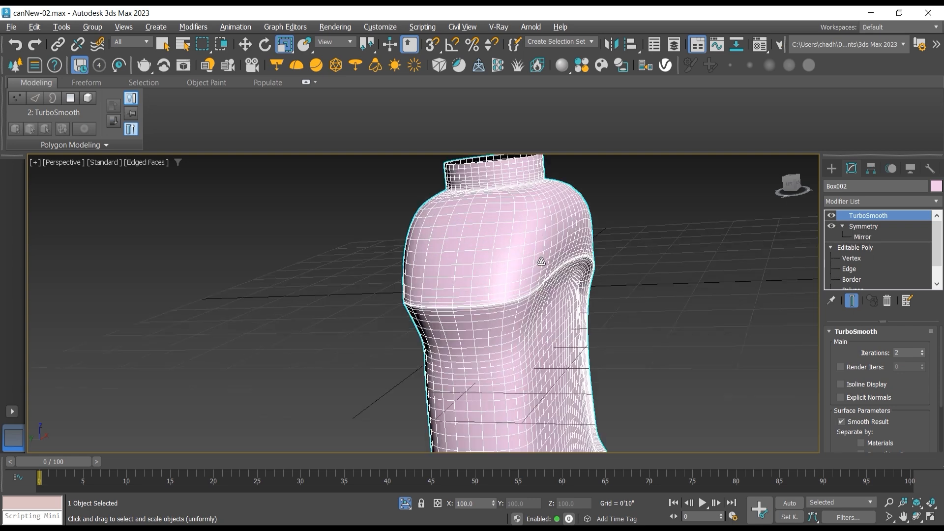
# Step: Return to the Editable Poly level, hide the modifiers' end result and select all polygons of the half can
pyautogui.scroll(-3, 443, 326)
pyautogui.moveTo(471, 284); pyautogui.dragTo(463, 317, button='middle')
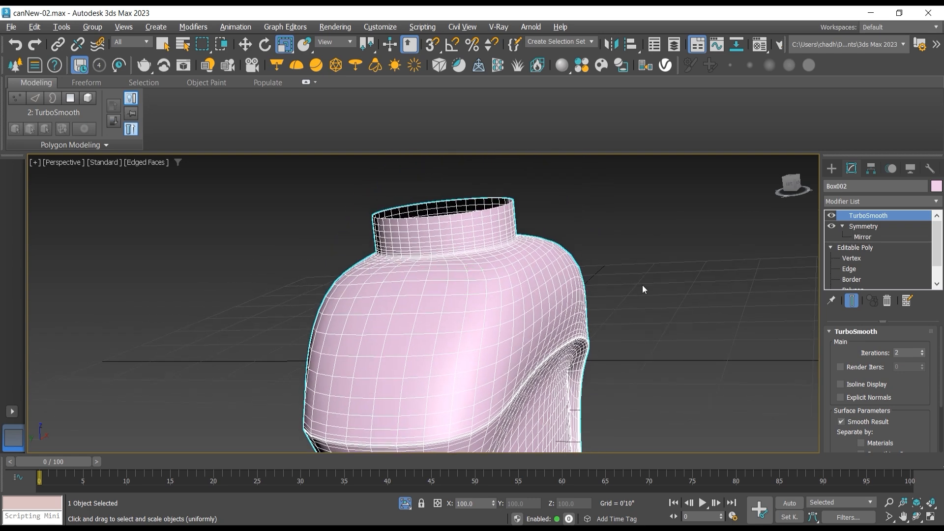
pyautogui.click(865, 257)
pyautogui.click(866, 246)
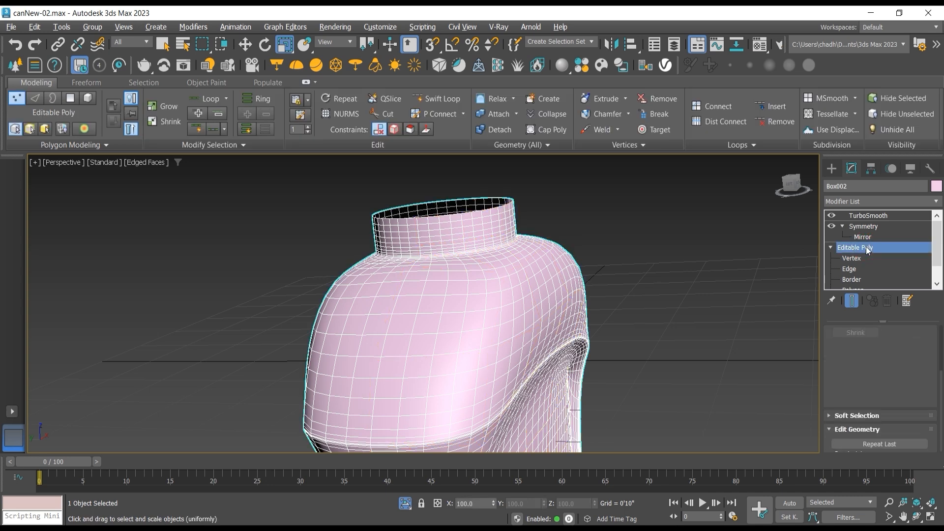
pyautogui.click(855, 300)
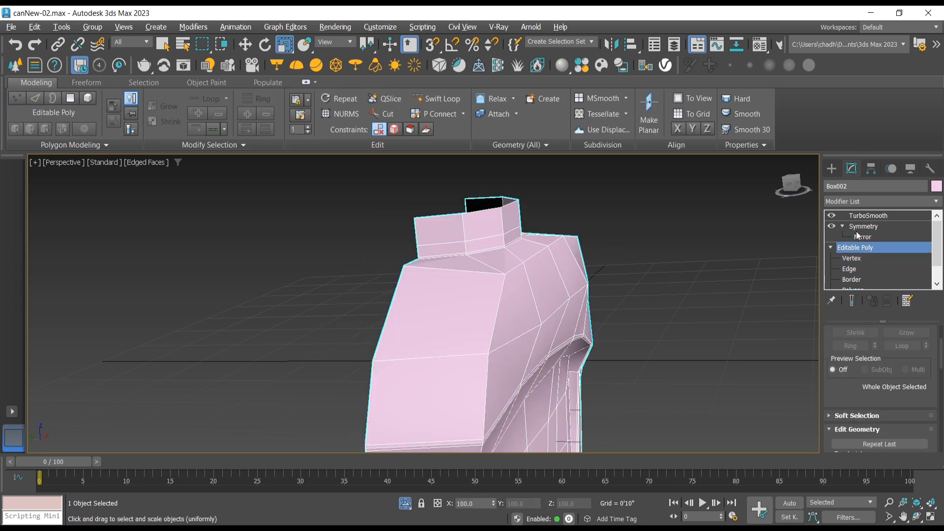
pyautogui.scroll(-2, 861, 282)
pyautogui.click(870, 276)
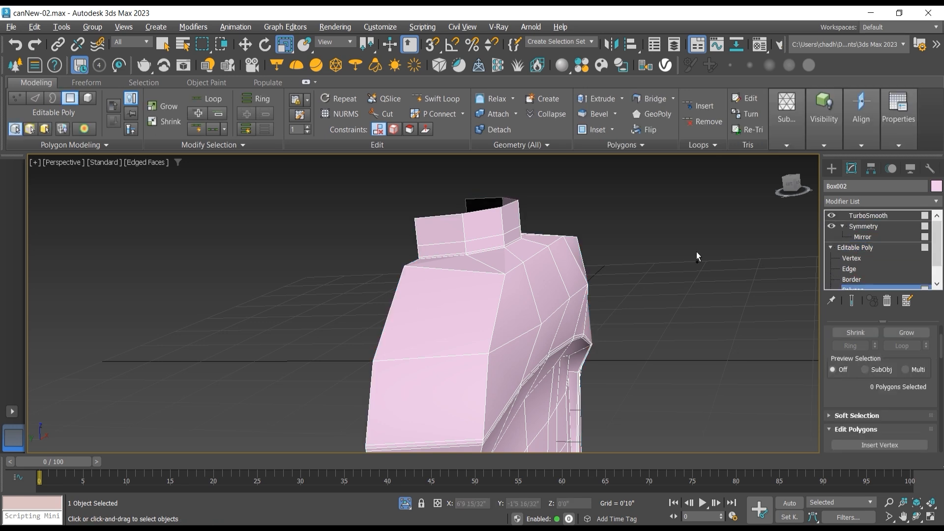
pyautogui.hotkey('ctrl', 'a')
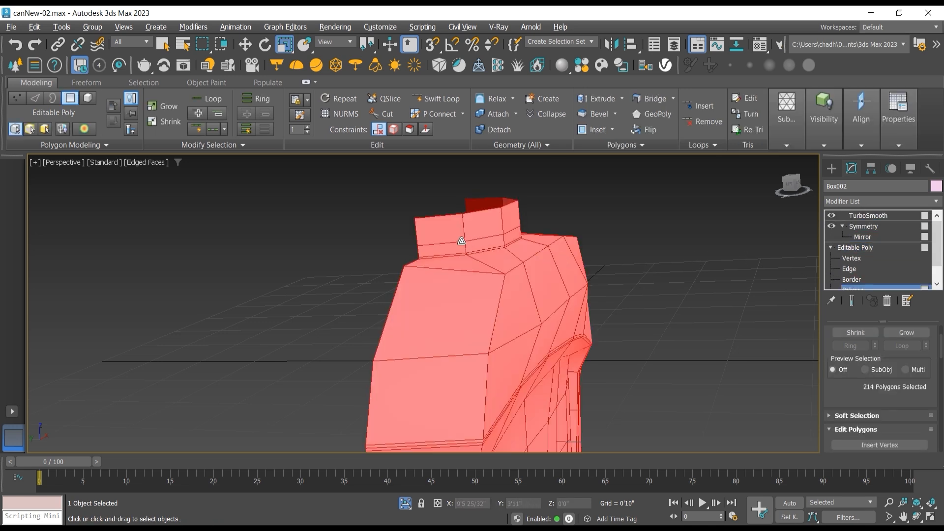
# Step: Deselect the neck polygons in the front view, keeping the shoulder, body and handle polygons selected
pyautogui.scroll(2, 461, 241)
pyautogui.press('f')
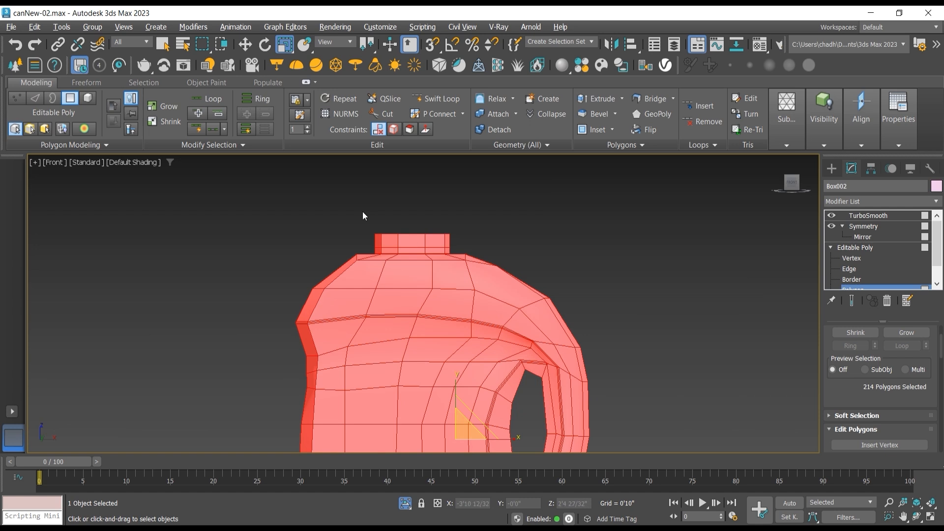
pyautogui.scroll(3, 363, 216)
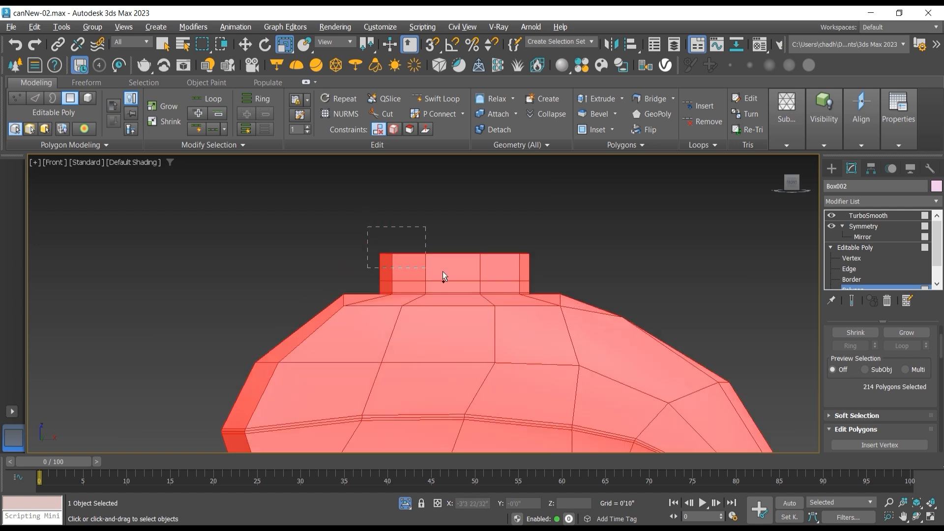
pyautogui.keyDown('alt'); pyautogui.moveTo(523, 289); pyautogui.dragTo(532, 290); pyautogui.keyUp('alt')
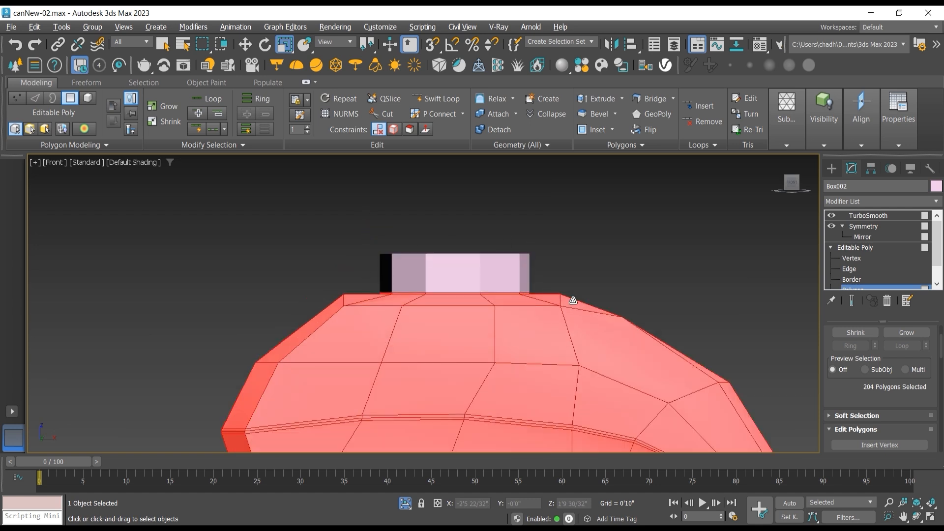
# Step: Inspect the neck base in perspective and shrink the polygon selection once to leave out the thin ring below the neck
pyautogui.click(916, 515)
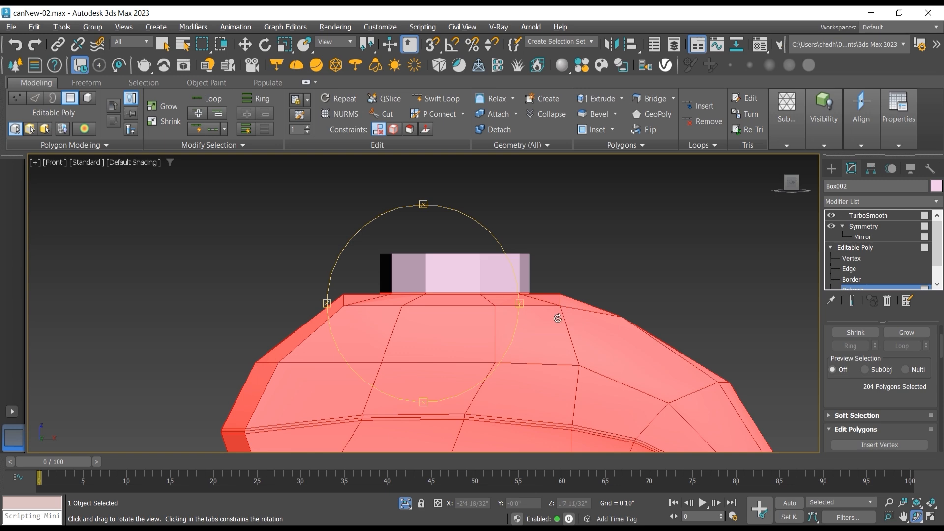
pyautogui.moveTo(557, 318); pyautogui.dragTo(459, 312)
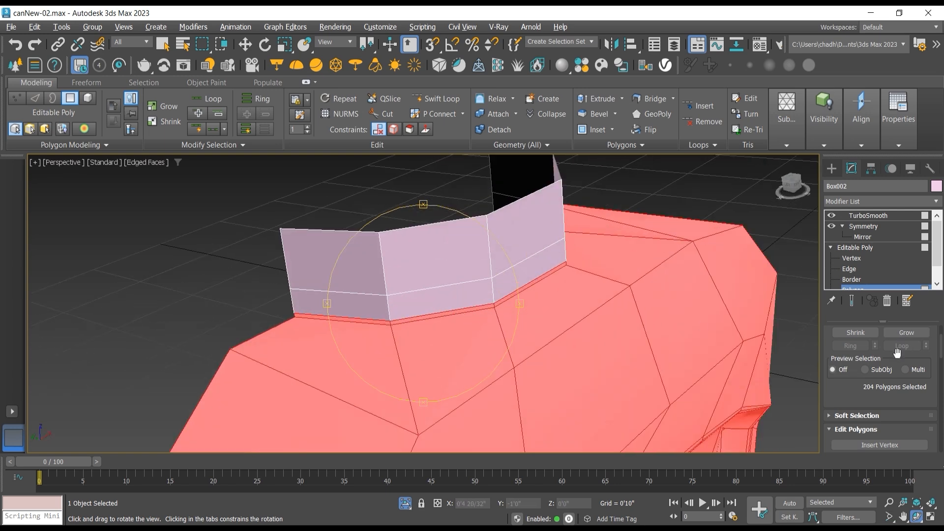
pyautogui.click(866, 335)
pyautogui.moveTo(500, 289); pyautogui.dragTo(354, 231)
# Step: Show the modifiers' end result and scale the selected body polygons slightly wider along Y
pyautogui.click(284, 45)
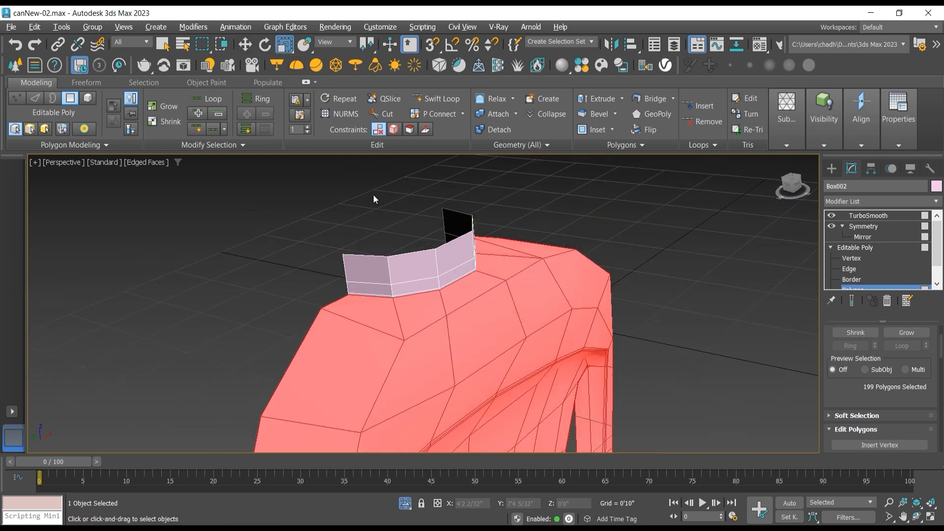
pyautogui.click(851, 301)
pyautogui.scroll(-5, 467, 373)
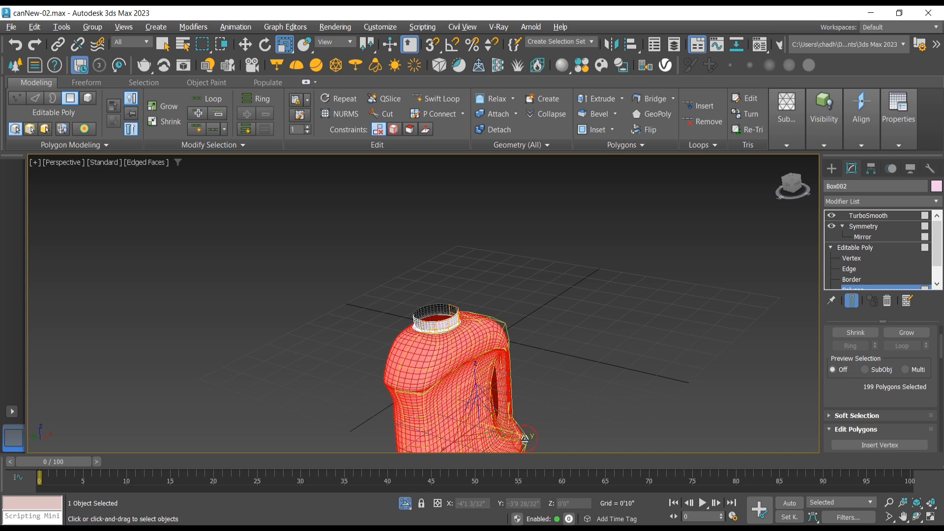
pyautogui.moveTo(523, 437); pyautogui.dragTo(543, 440)
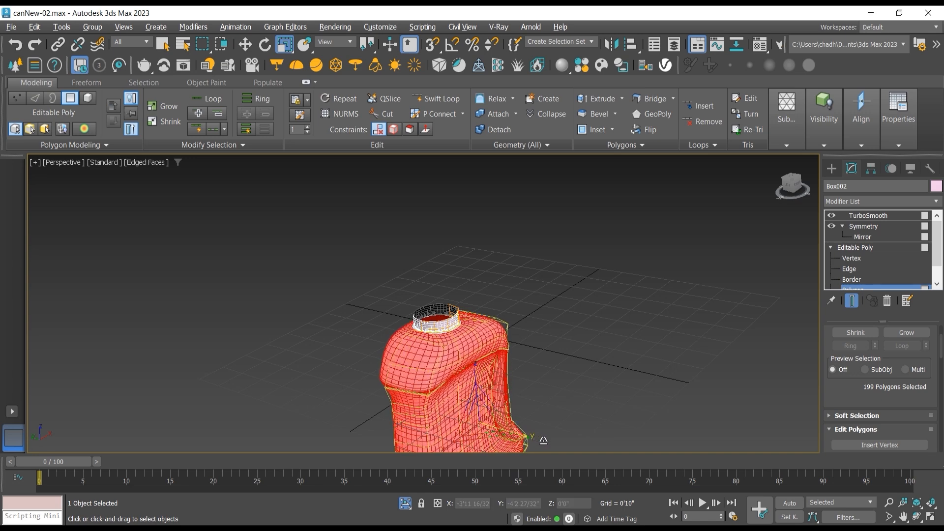
# Step: Check the can's thickness in the left view and change the transform center used for scaling the selected polygons
pyautogui.press('l')
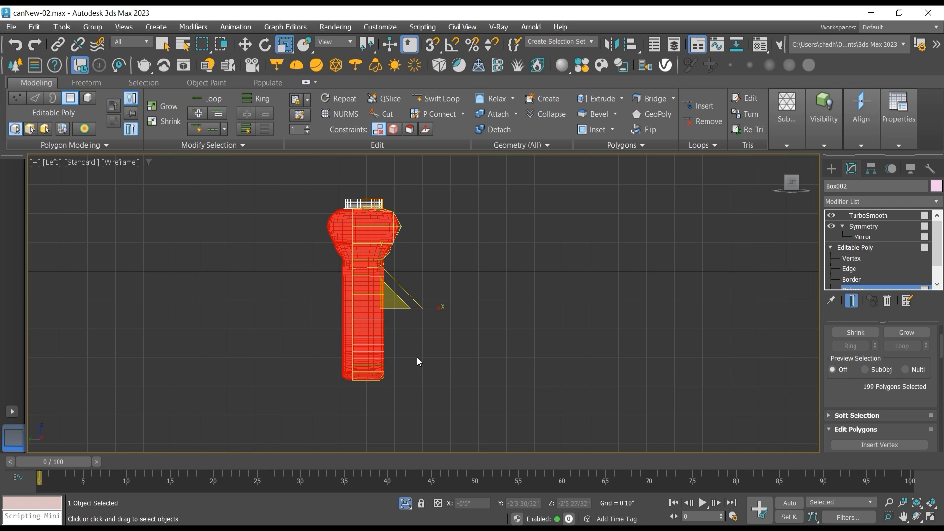
pyautogui.scroll(5, 392, 312)
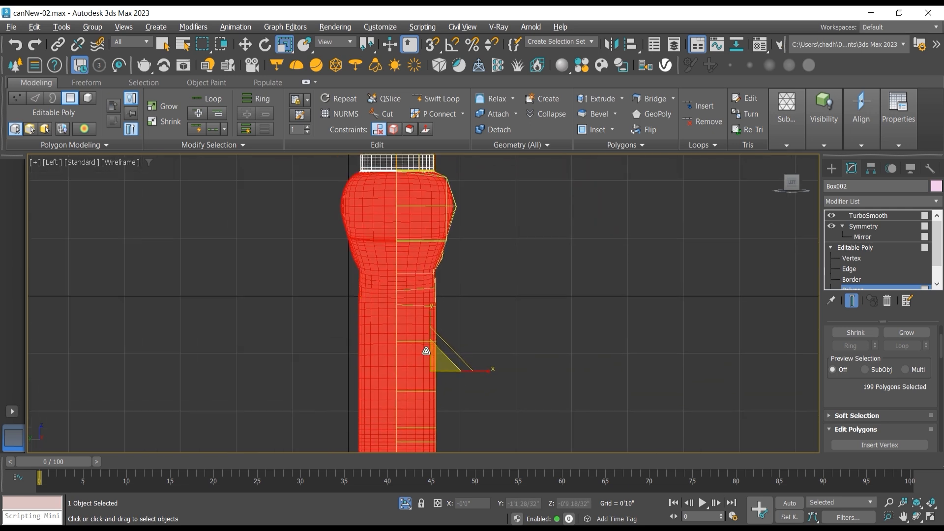
pyautogui.click(290, 51)
pyautogui.moveTo(368, 51); pyautogui.dragTo(368, 84)
pyautogui.moveTo(367, 44); pyautogui.dragTo(368, 101)
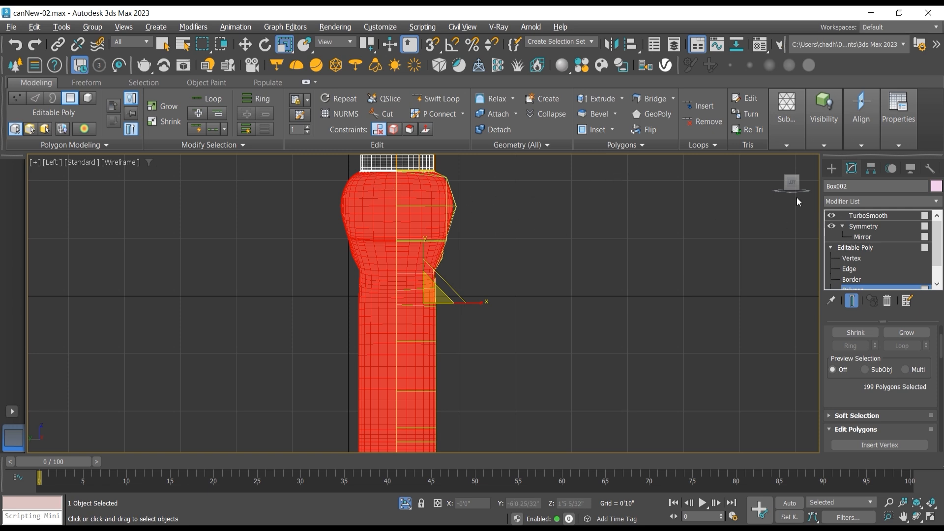
# Step: Leave polygon editing, return to the TurboSmooth level and show the whole can shaded in the front view
pyautogui.click(854, 248)
pyautogui.click(868, 215)
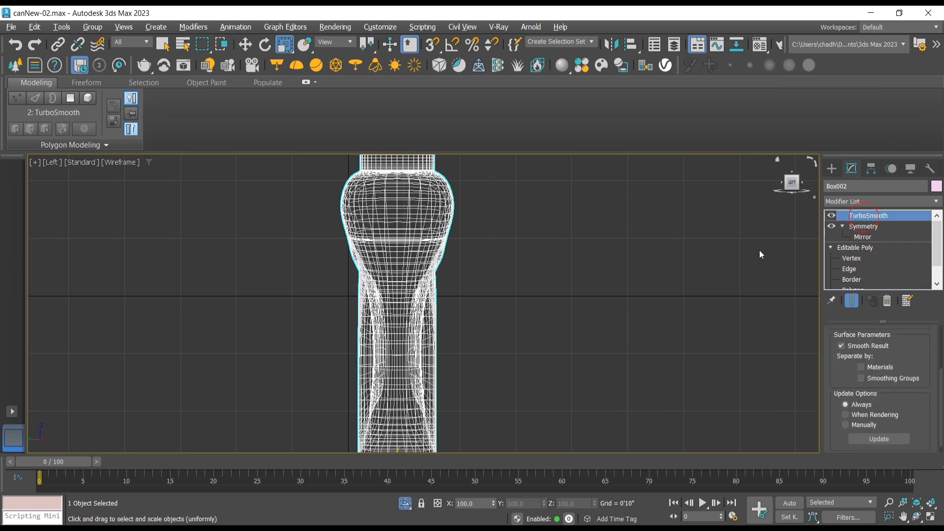
pyautogui.press('f')
pyautogui.press('F3')
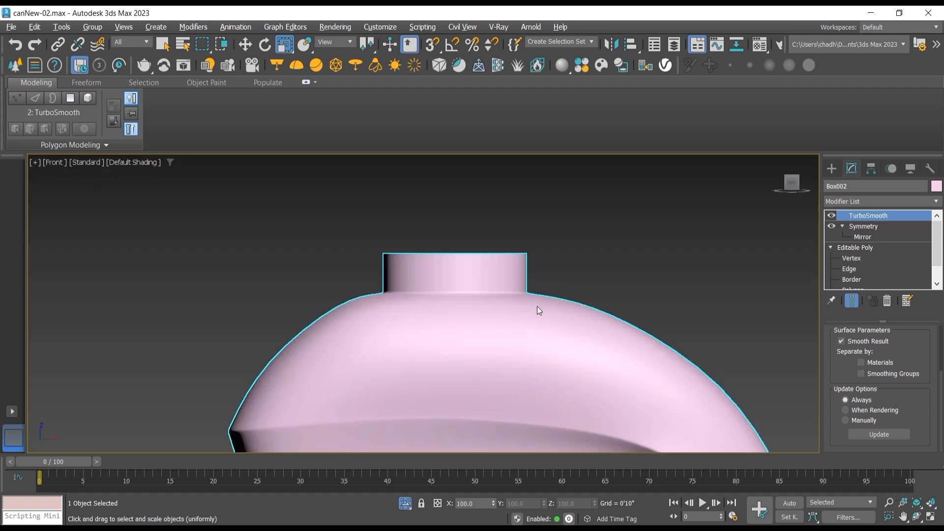
pyautogui.scroll(-5, 449, 299)
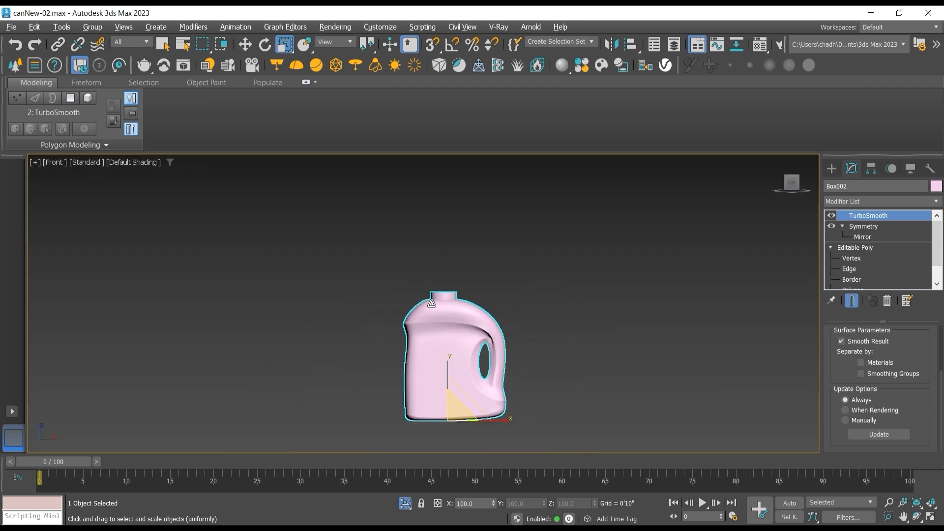
# Step: Exit isolation to bring back the reference image and compare the can's neck with the reference cap
pyautogui.click(402, 506)
pyautogui.moveTo(535, 376); pyautogui.dragTo(485, 351, button='middle')
pyautogui.scroll(5, 394, 291)
pyautogui.moveTo(398, 284); pyautogui.dragTo(397, 312, button='middle')
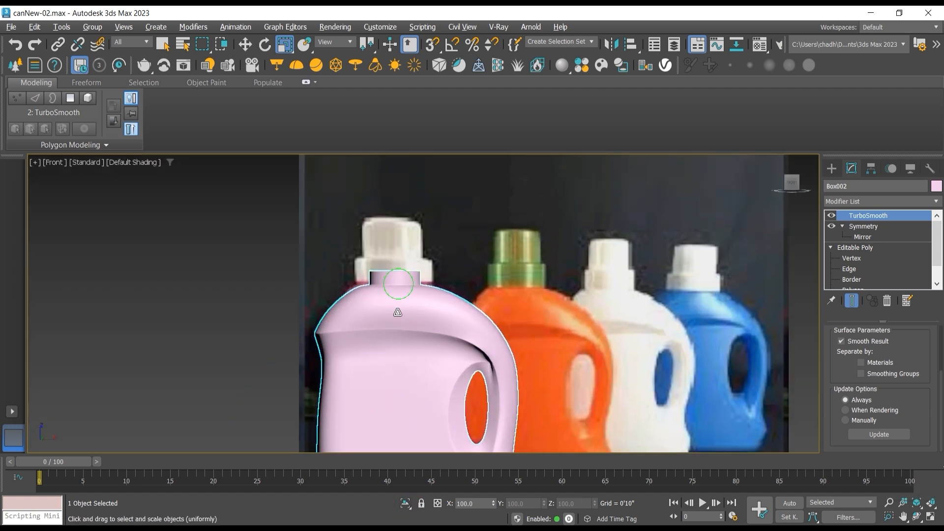
pyautogui.scroll(4, 398, 313)
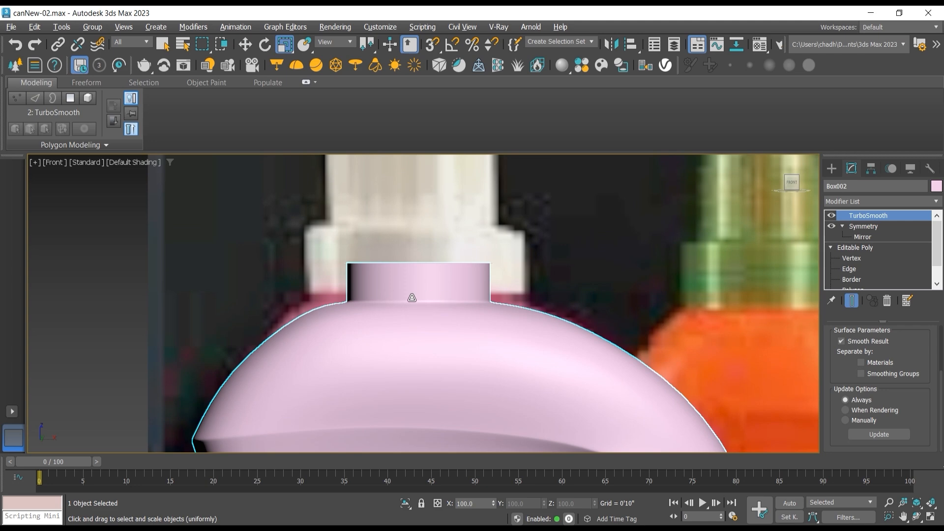
pyautogui.scroll(-3, 412, 298)
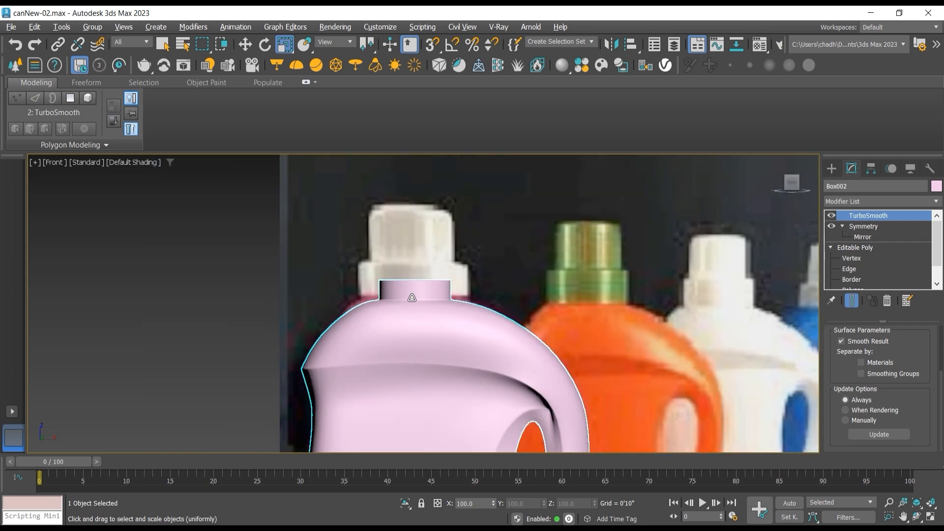
pyautogui.scroll(3, 412, 298)
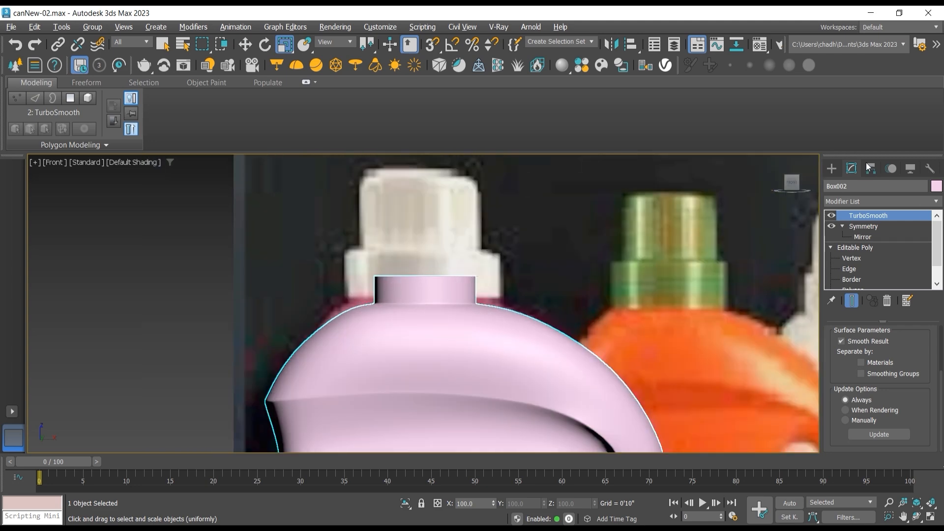
# Step: Draw an open spline line tracing half of the reference cap's stepped outline, from the can's neck to the cap's top center
pyautogui.click(831, 168)
pyautogui.click(865, 261)
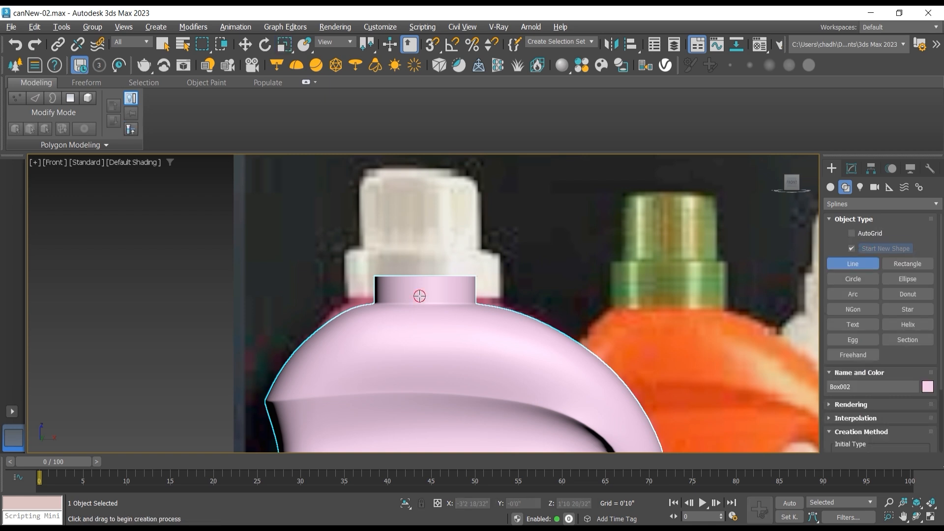
pyautogui.click(375, 295)
pyautogui.click(346, 295)
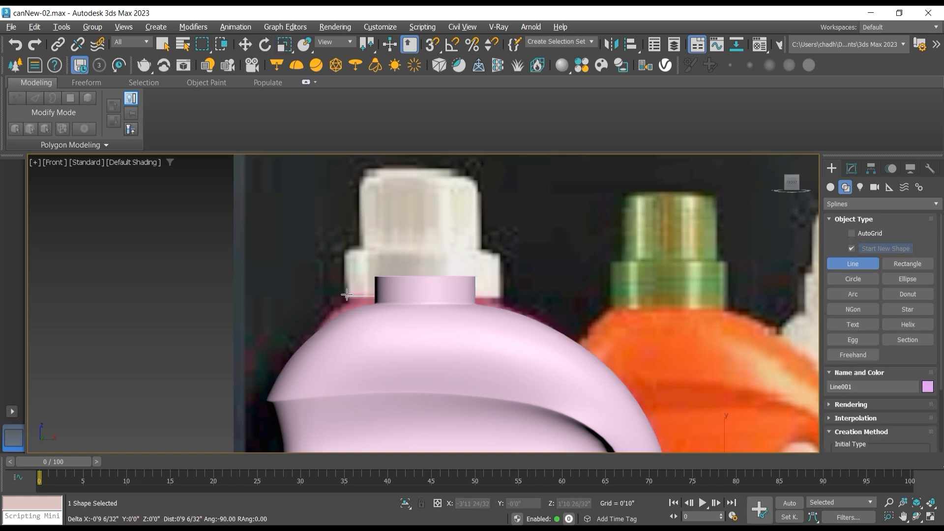
pyautogui.click(347, 250)
pyautogui.click(362, 251)
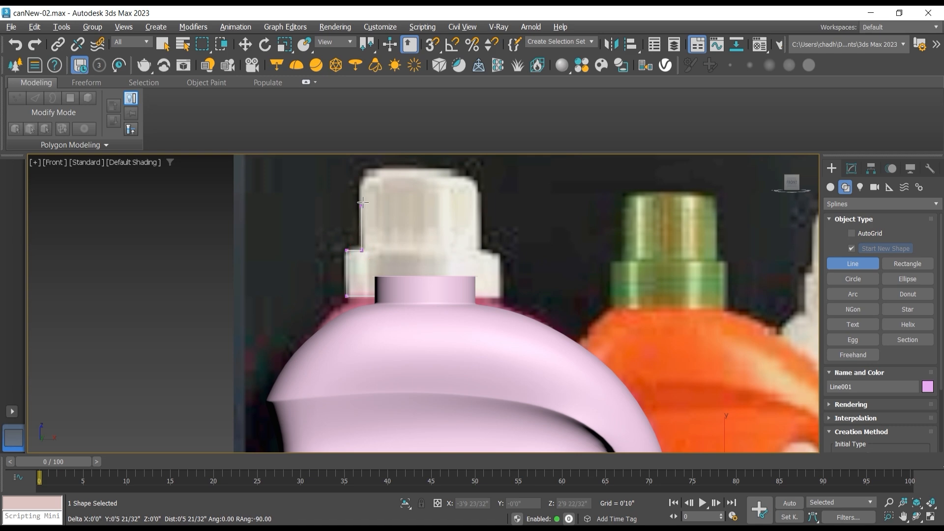
pyautogui.click(362, 172)
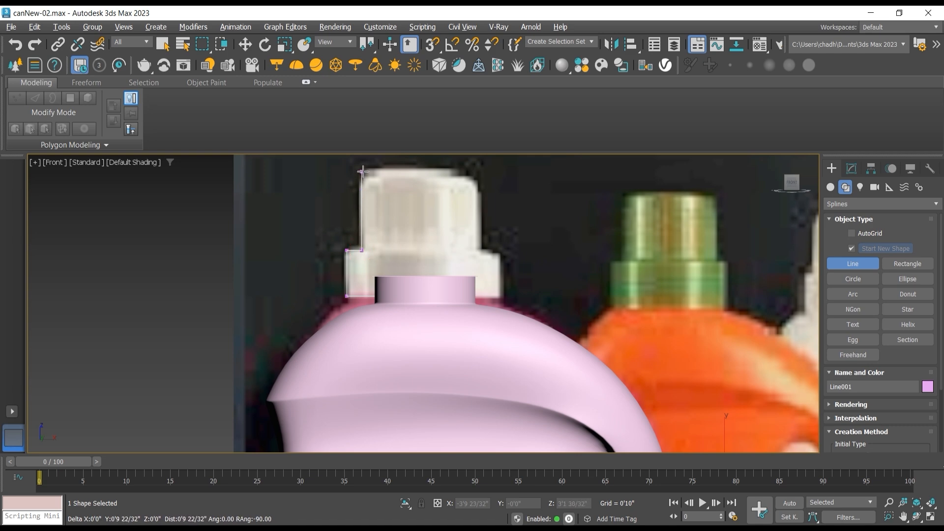
pyautogui.rightClick(428, 176)
# Step: Fillet the cap profile line's upper outer corner vertex to match the rounded top edge of the reference cap
pyautogui.click(852, 170)
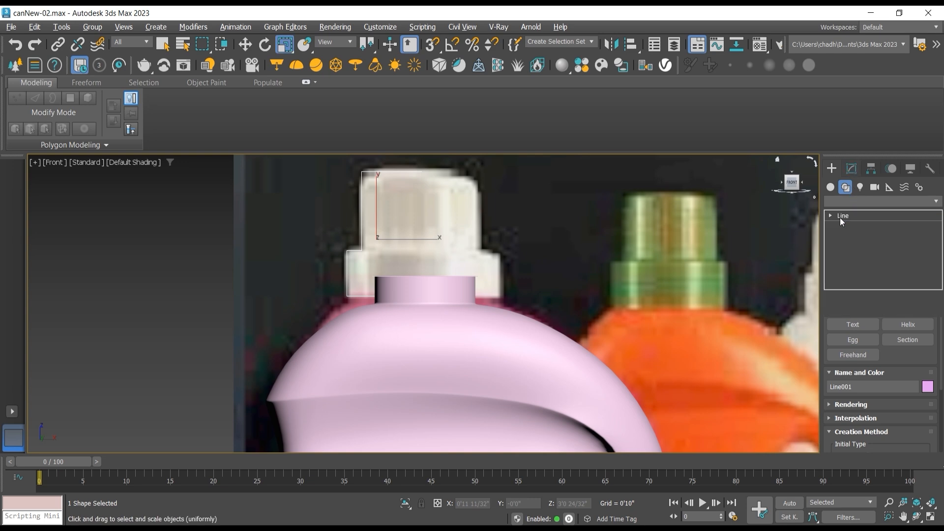
pyautogui.click(851, 226)
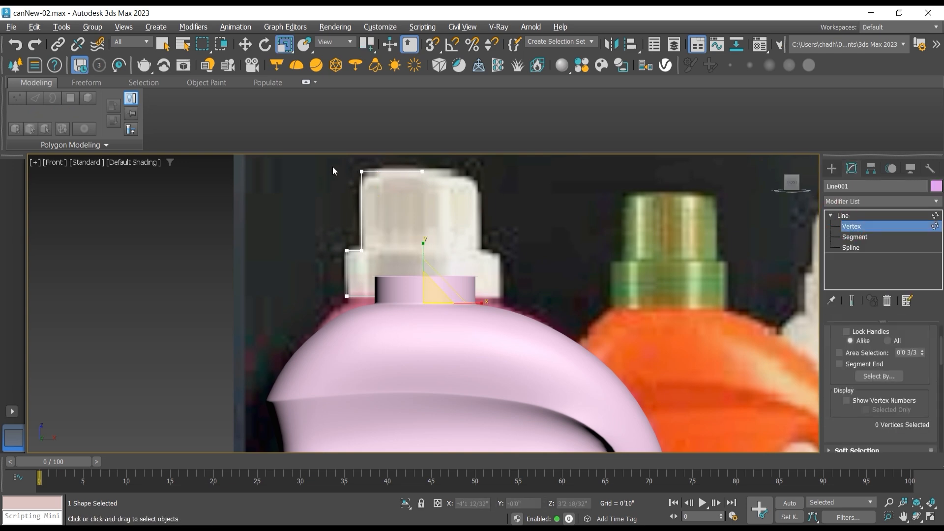
pyautogui.click(362, 171)
pyautogui.scroll(4, 363, 187)
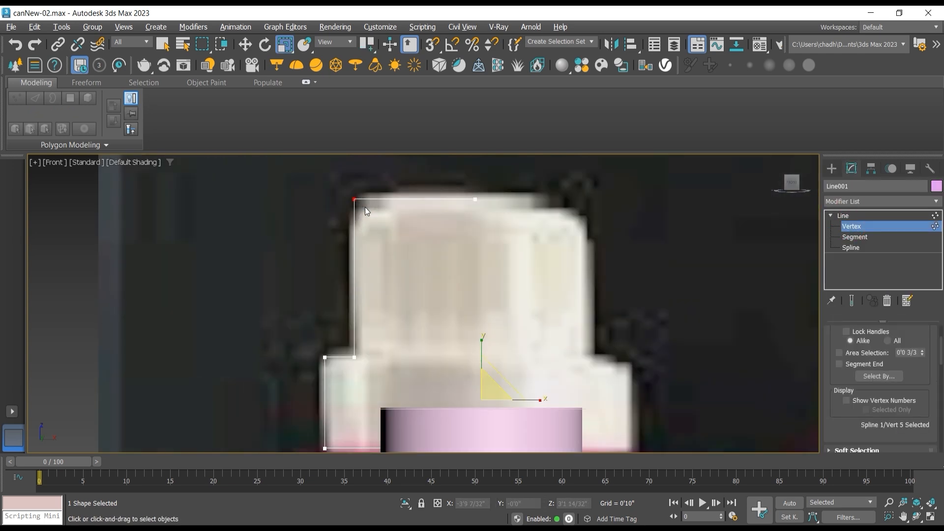
pyautogui.scroll(-4, 880, 394)
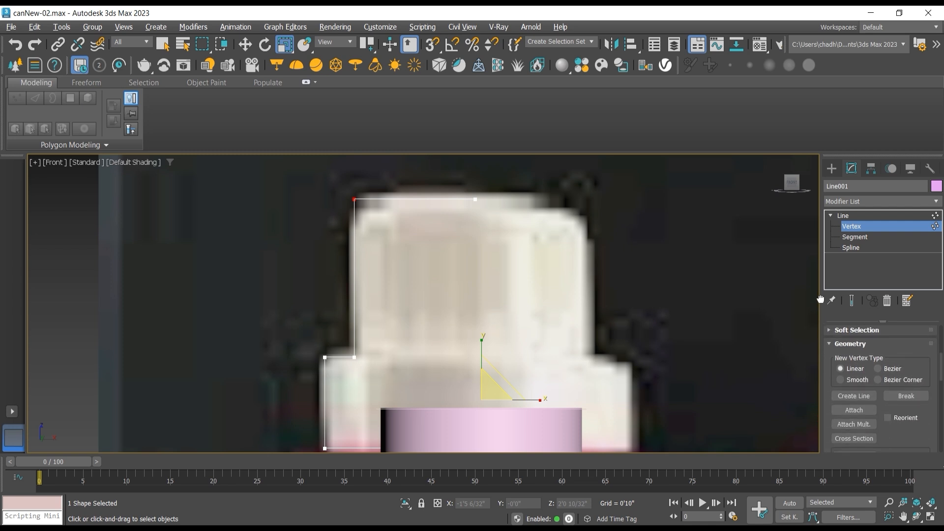
pyautogui.moveTo(914, 432); pyautogui.dragTo(914, 384)
pyautogui.scroll(-5, 913, 385)
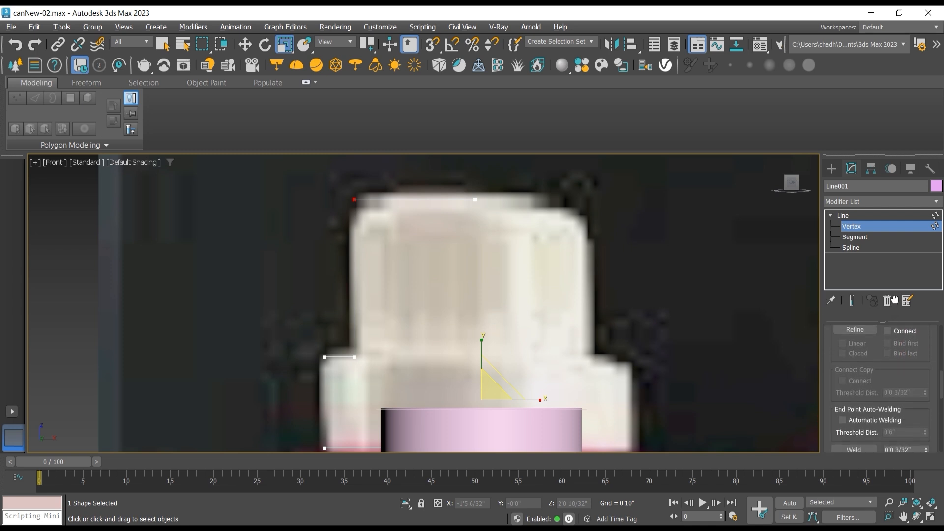
pyautogui.moveTo(842, 401); pyautogui.dragTo(846, 364)
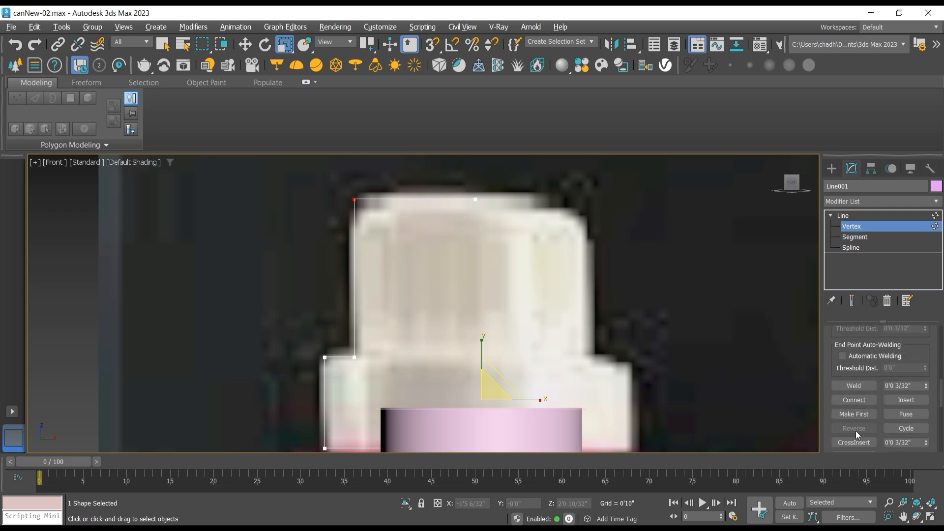
pyautogui.scroll(-2, 832, 429)
pyautogui.click(854, 412)
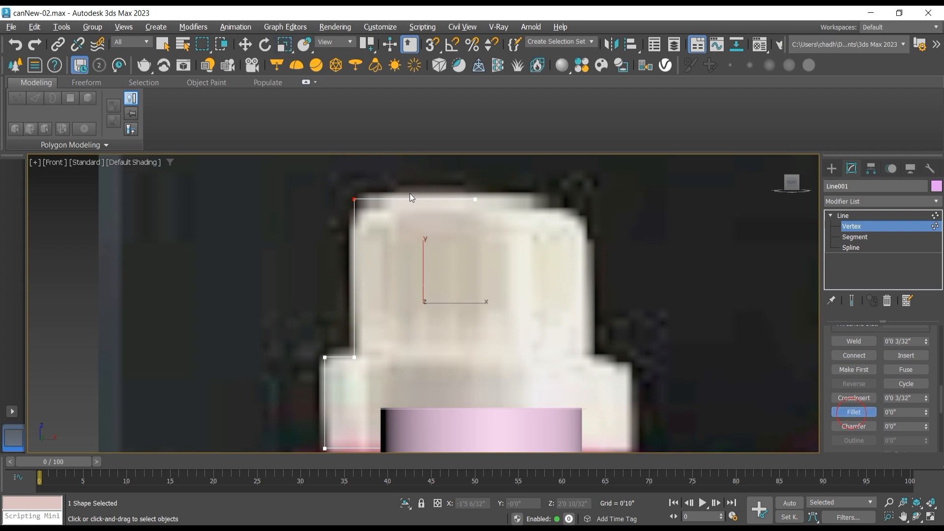
pyautogui.moveTo(356, 199); pyautogui.dragTo(364, 165)
# Step: Fillet the inner and outer corners of the cap profile's step and its lower outer corner
pyautogui.moveTo(359, 353); pyautogui.dragTo(326, 339)
pyautogui.moveTo(337, 363); pyautogui.dragTo(320, 298, button='middle')
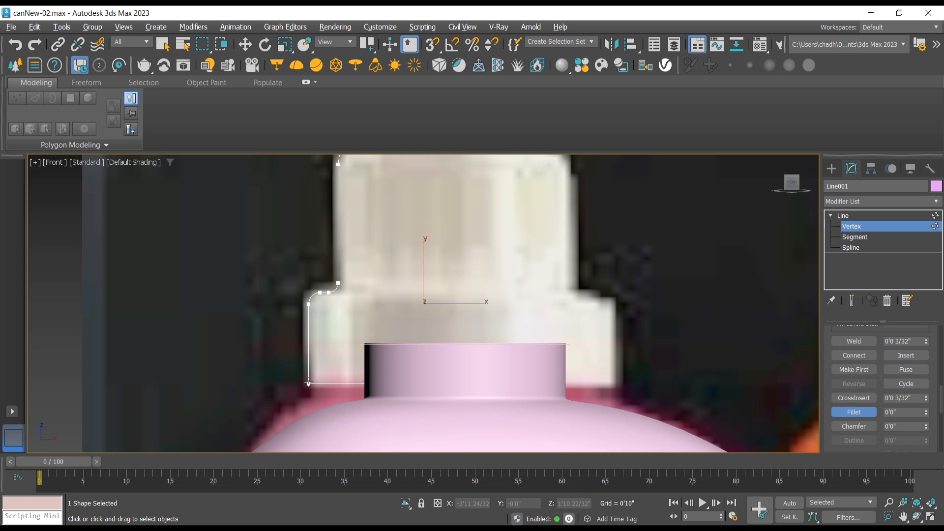
pyautogui.moveTo(309, 384); pyautogui.dragTo(309, 369)
pyautogui.scroll(-4, 352, 352)
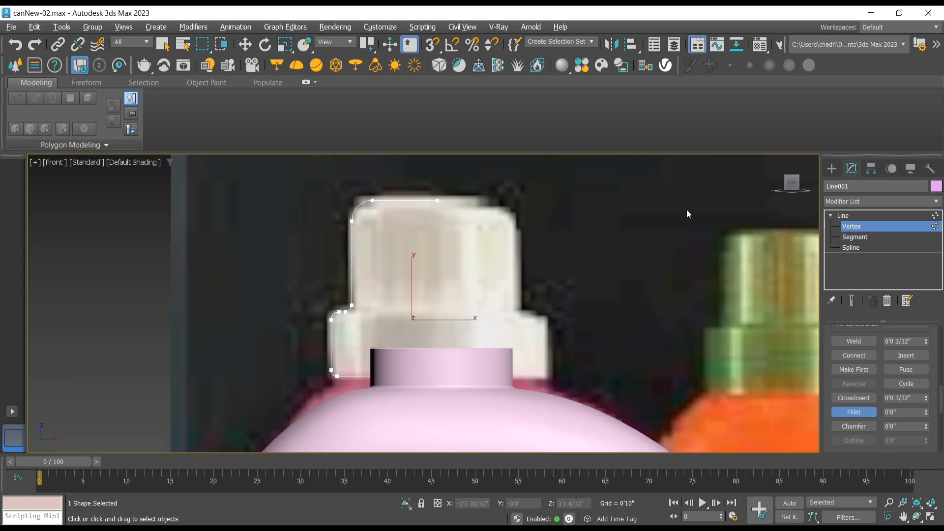
# Step: Leave vertex editing and apply a Lathe modifier to the cap's profile line
pyautogui.click(934, 216)
pyautogui.click(936, 201)
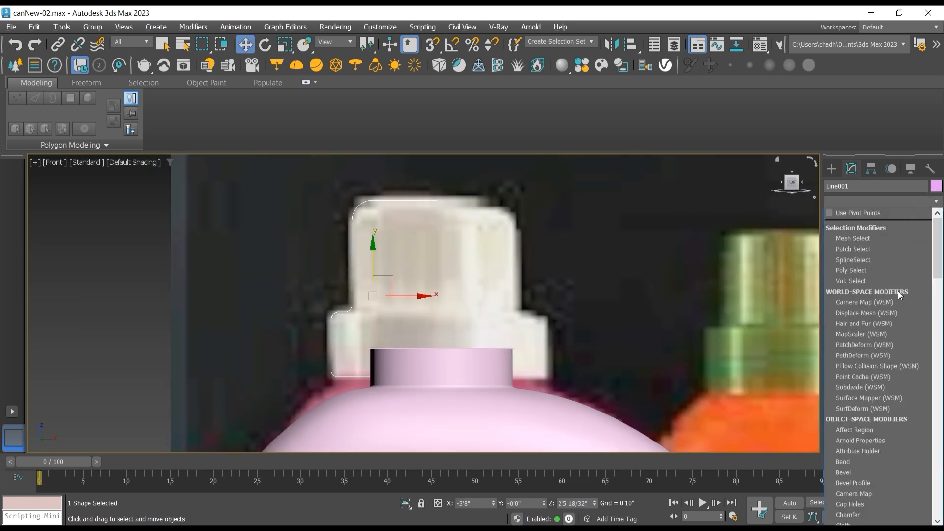
pyautogui.scroll(-1, 880, 344)
pyautogui.scroll(-1, 873, 373)
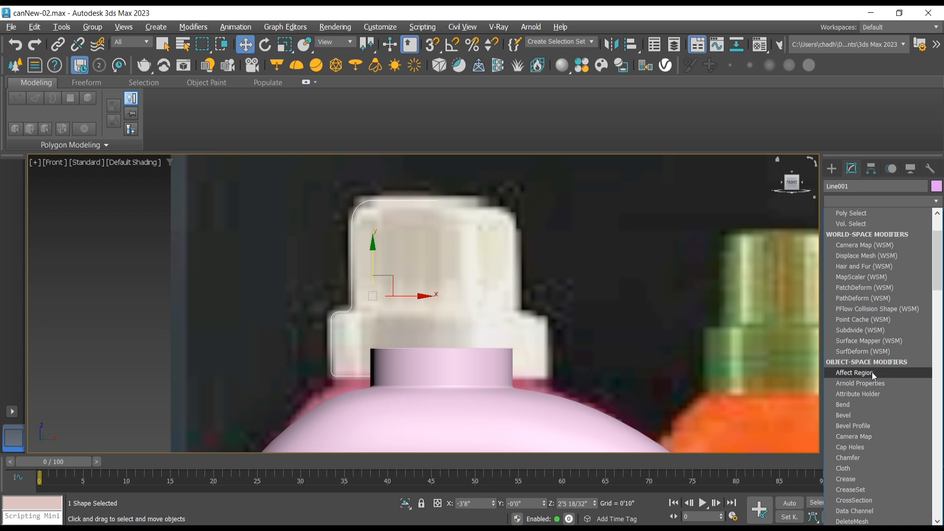
pyautogui.scroll(-5, 871, 376)
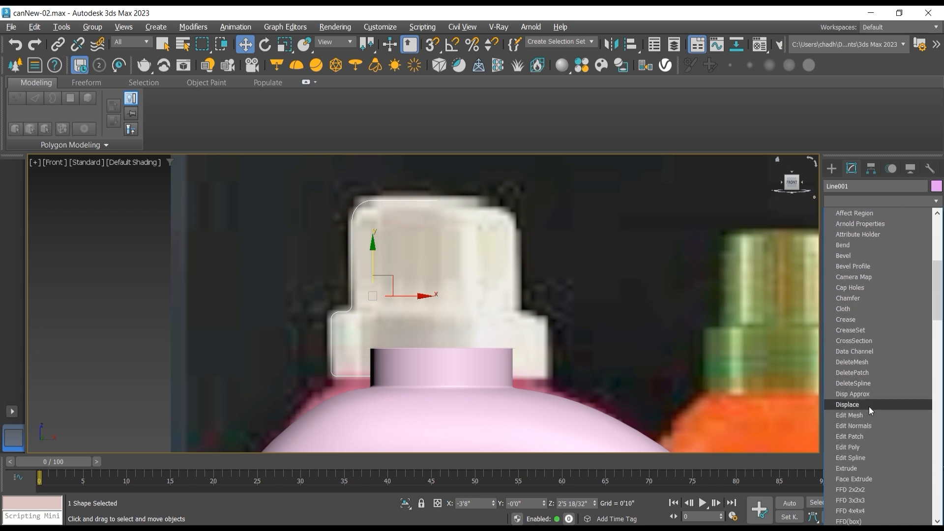
pyautogui.scroll(-3, 874, 433)
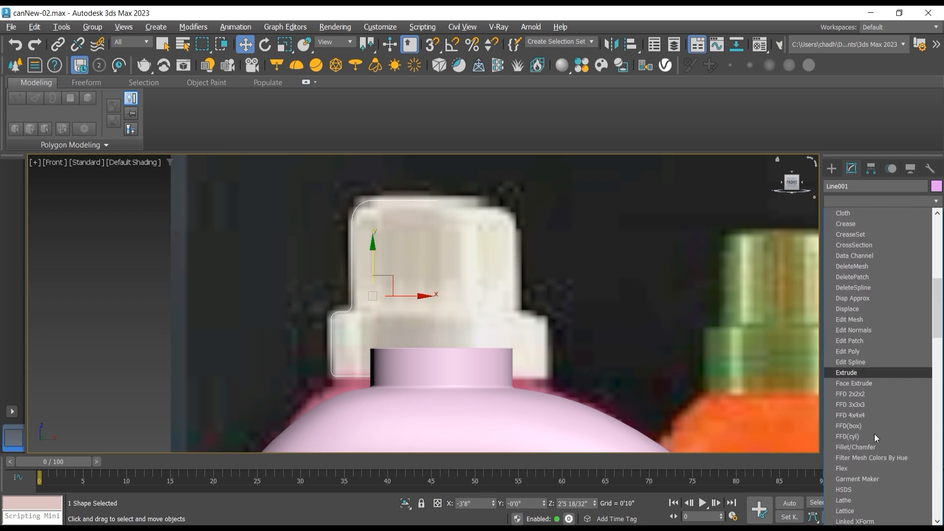
pyautogui.scroll(-1, 874, 434)
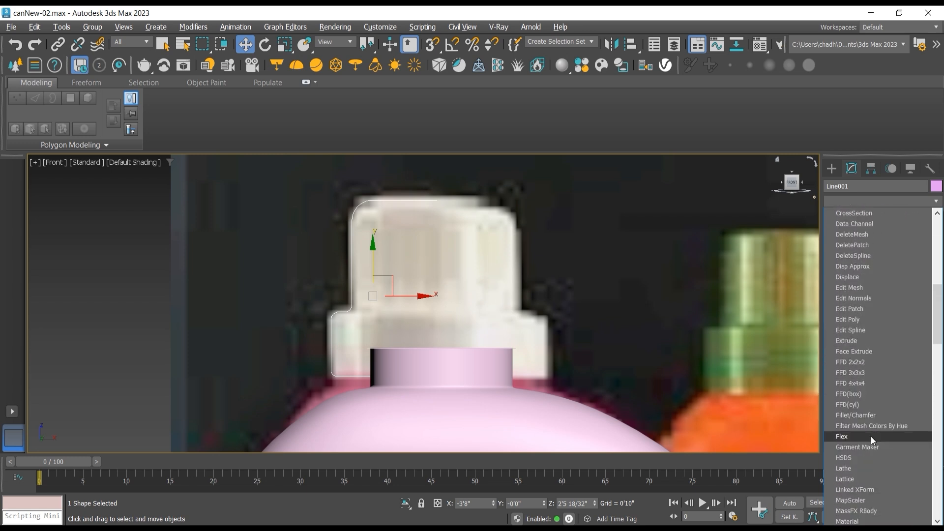
pyautogui.click(866, 466)
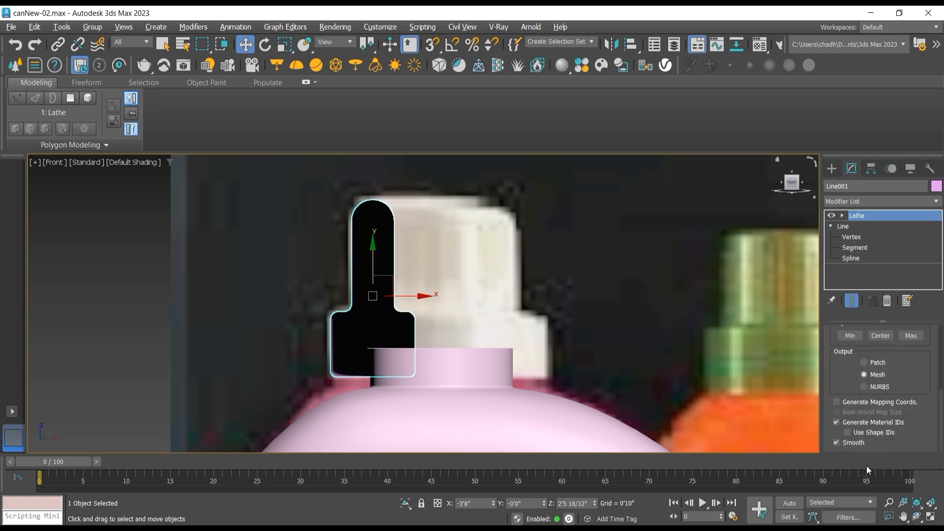
# Step: Align the lathe axis to Max and flip the normals so the cap's surface faces outward
pyautogui.click(912, 339)
pyautogui.scroll(3, 910, 393)
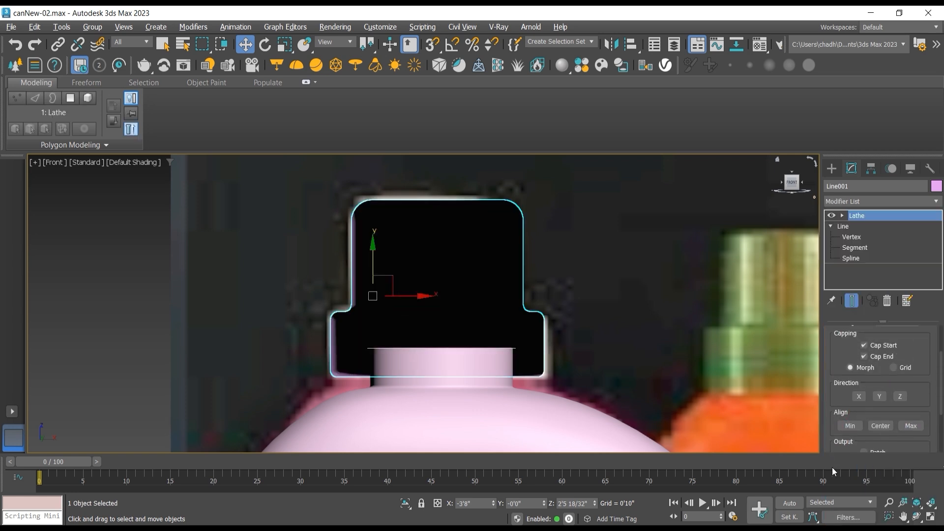
pyautogui.moveTo(846, 388); pyautogui.dragTo(836, 445)
pyautogui.click(863, 372)
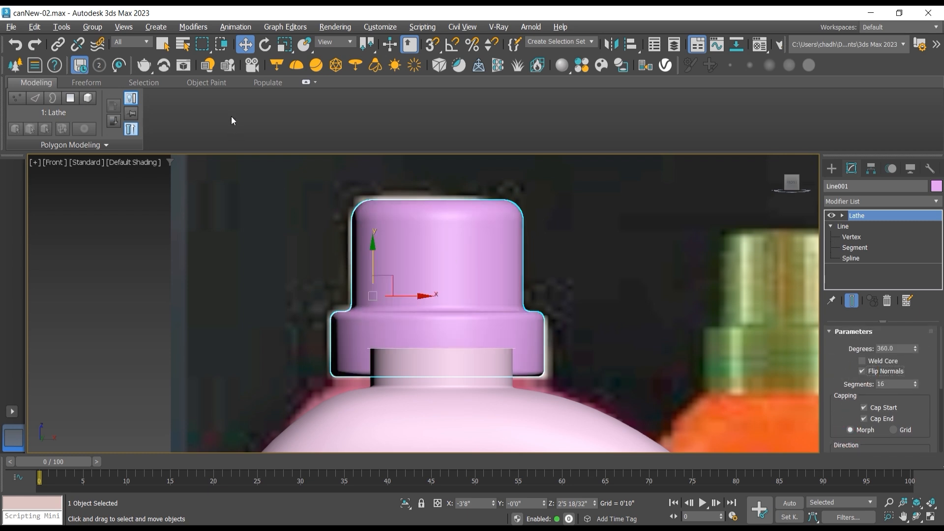
# Step: Move the cap horizontally in the left view to center it over the can's neck
pyautogui.press('l')
pyautogui.scroll(-2, 412, 323)
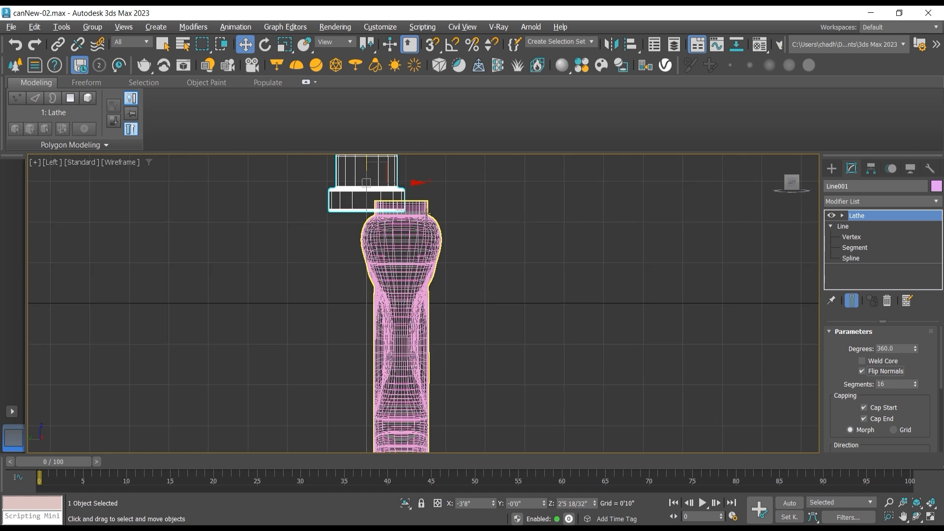
pyautogui.moveTo(412, 183); pyautogui.dragTo(445, 184)
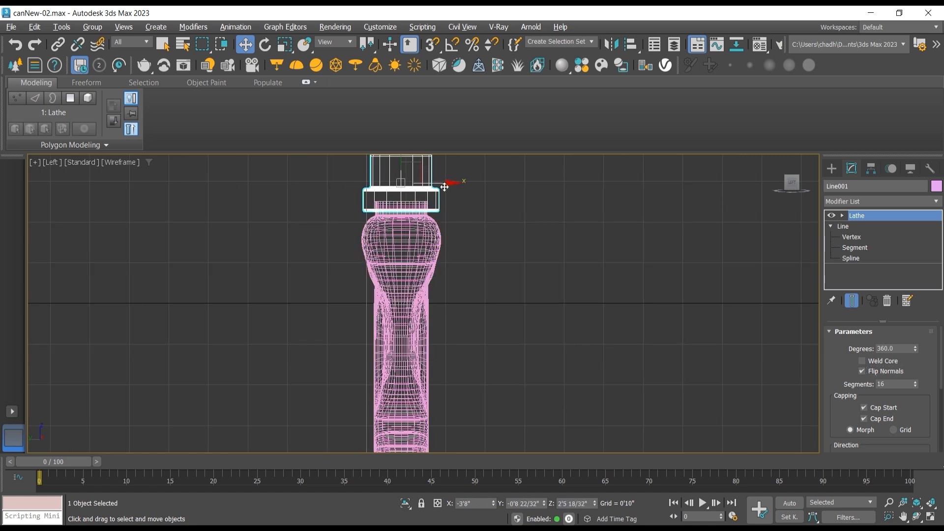
# Step: Select the can together with the cap and inspect both at an angle in the perspective view
pyautogui.keyDown('ctrl'); pyautogui.click(422, 247); pyautogui.keyUp('ctrl')
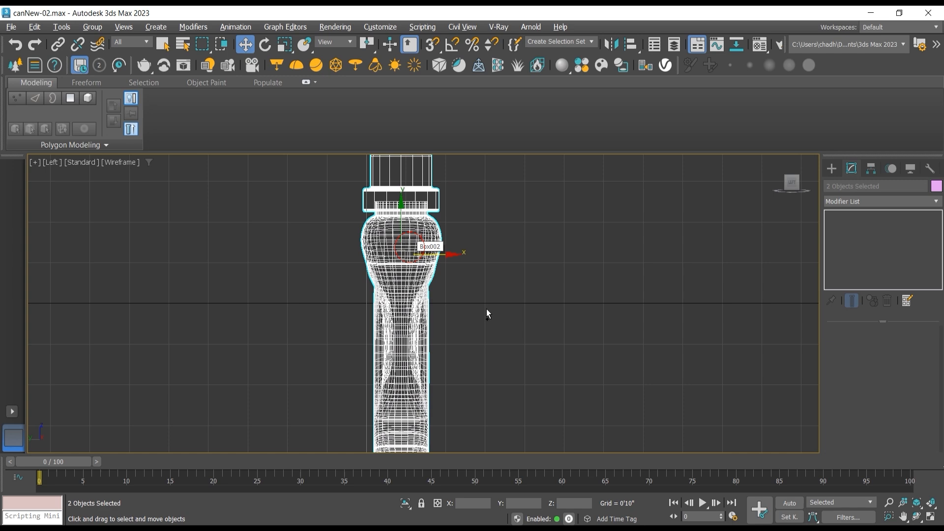
pyautogui.click(917, 516)
pyautogui.press('p')
pyautogui.moveTo(347, 318); pyautogui.dragTo(308, 314)
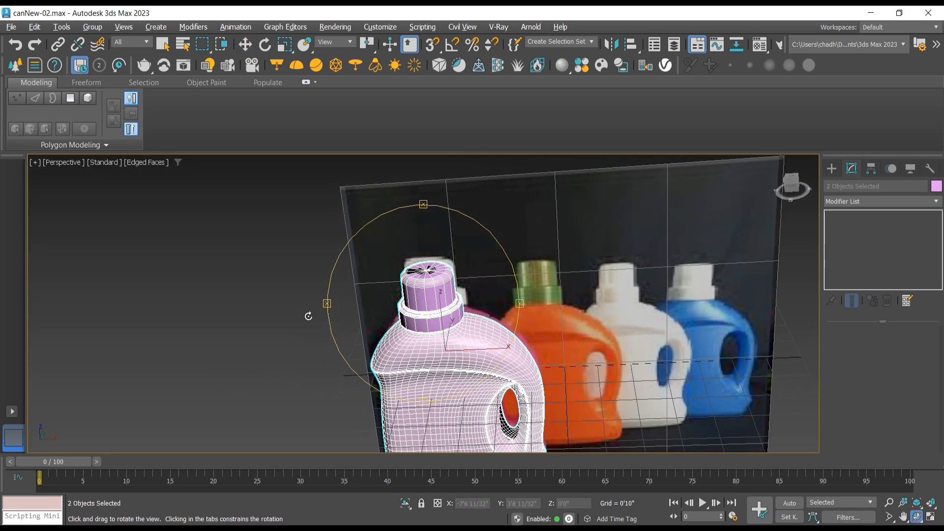
pyautogui.click(246, 44)
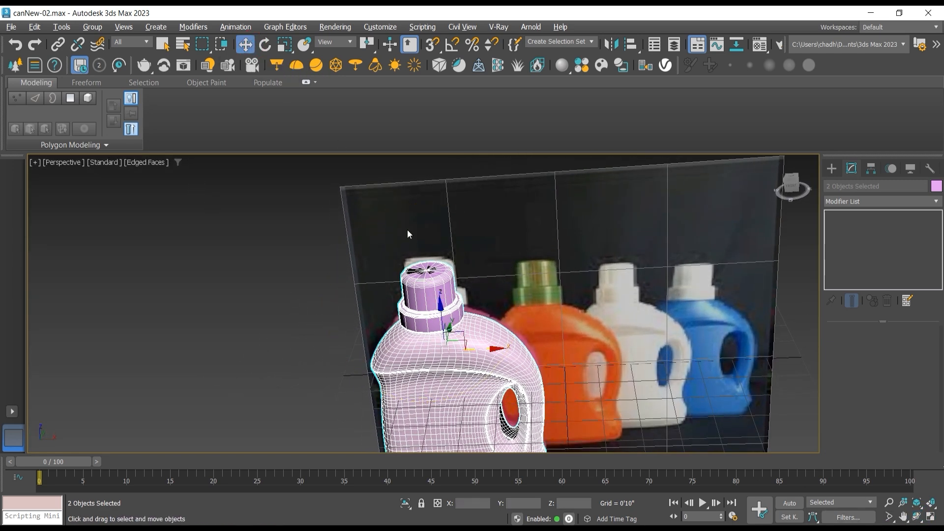
# Step: Move the can and cap off the reference image in the front view for comparison, and undo the move
pyautogui.press('f')
pyautogui.scroll(-4, 509, 334)
pyautogui.scroll(-5, 520, 340)
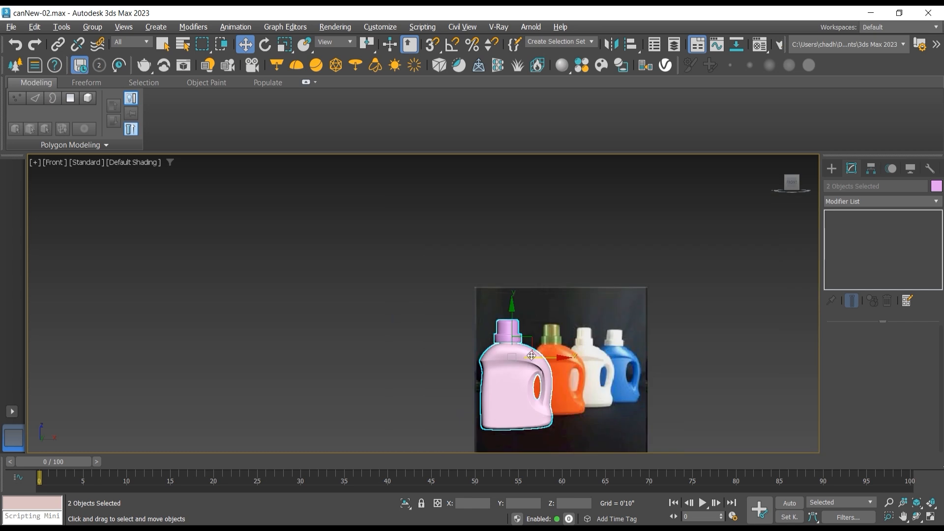
pyautogui.moveTo(536, 355); pyautogui.dragTo(397, 354)
pyautogui.scroll(5, 397, 354)
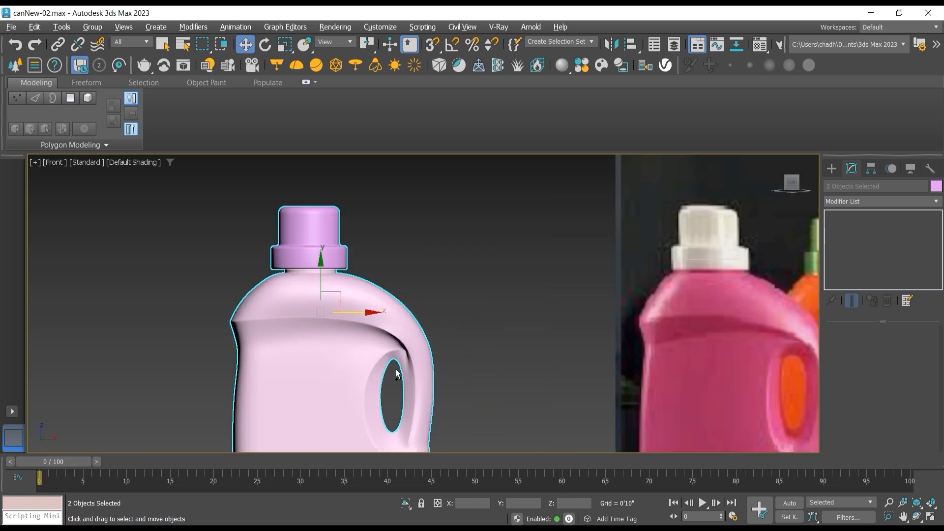
pyautogui.hotkey('ctrl', 'z')
# Step: Select only the can and edit its base mesh vertices with the end result display turned off
pyautogui.moveTo(397, 373); pyautogui.dragTo(159, 273, button='middle')
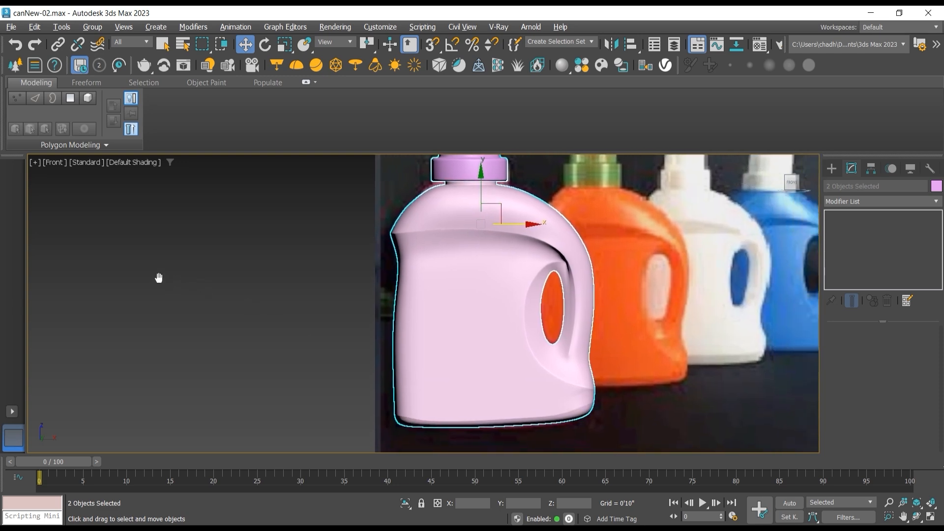
pyautogui.click(687, 278)
pyautogui.scroll(5, 563, 269)
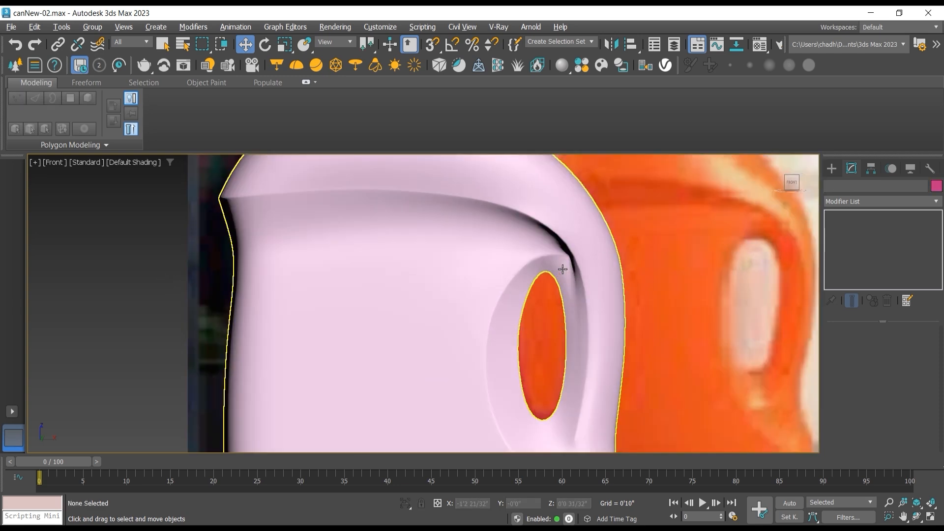
pyautogui.click(524, 246)
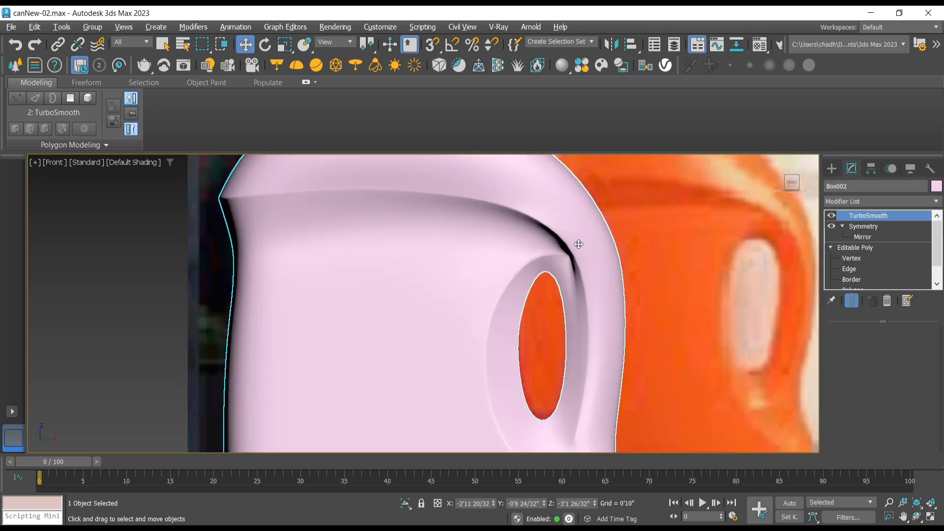
pyautogui.click(868, 258)
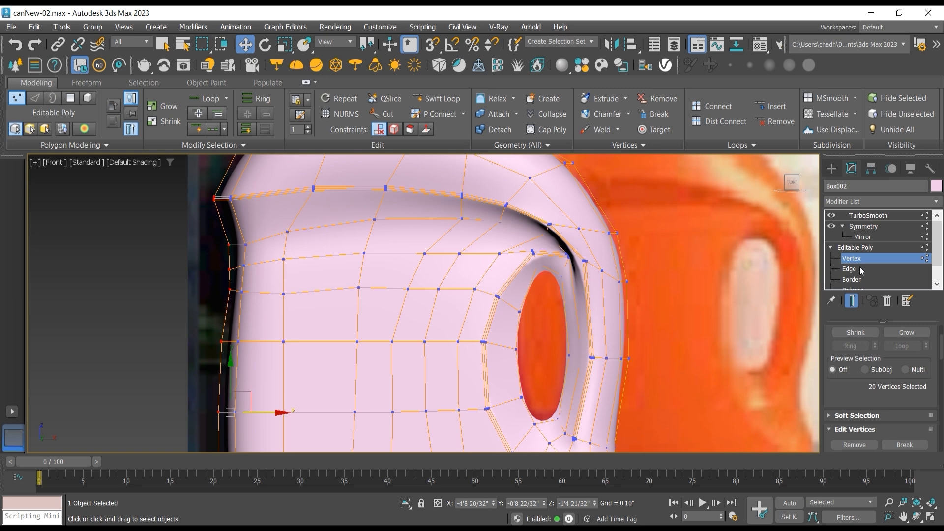
pyautogui.click(851, 301)
# Step: Display edged faces and see-through mode around the top of the can's handle opening
pyautogui.scroll(4, 551, 277)
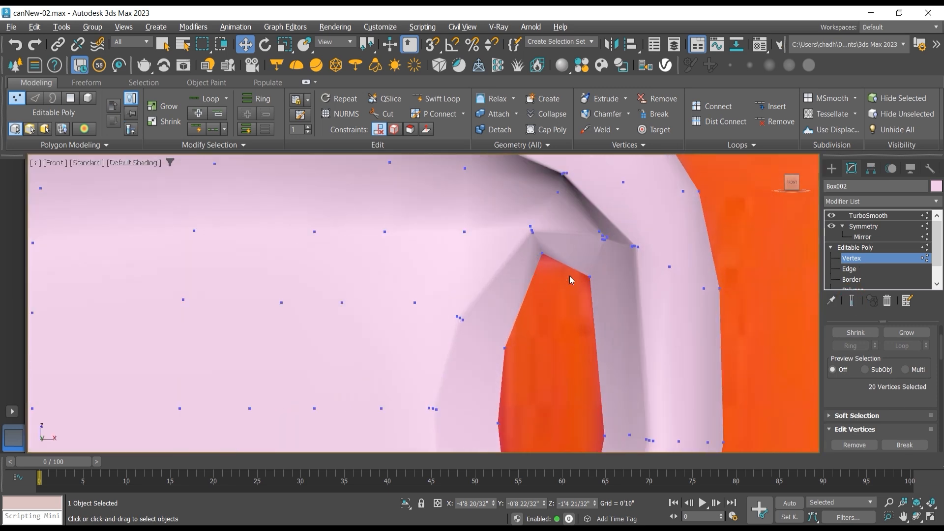
pyautogui.click(141, 163)
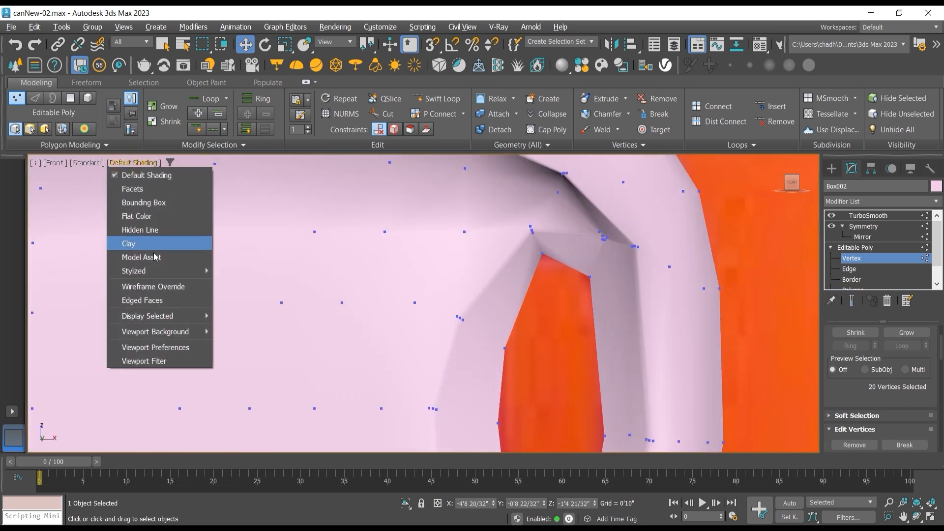
pyautogui.click(143, 300)
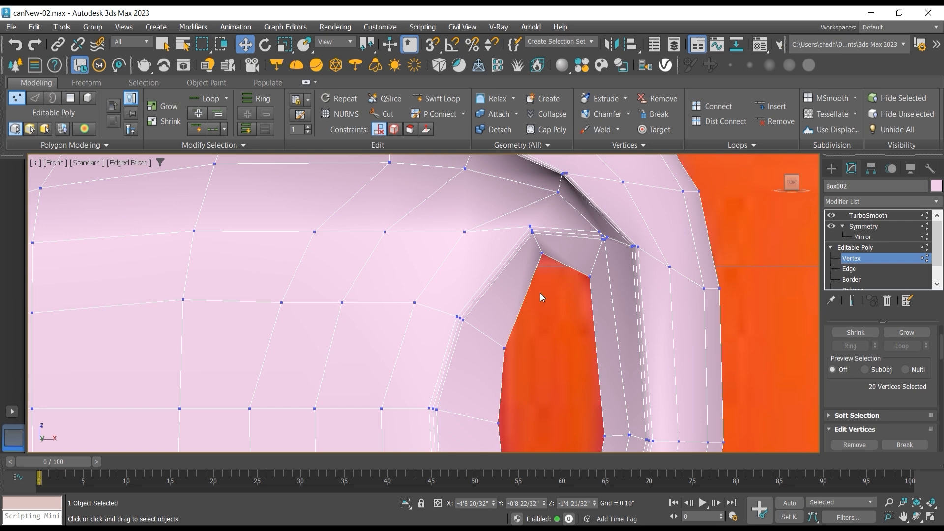
pyautogui.hotkey('alt', 'x')
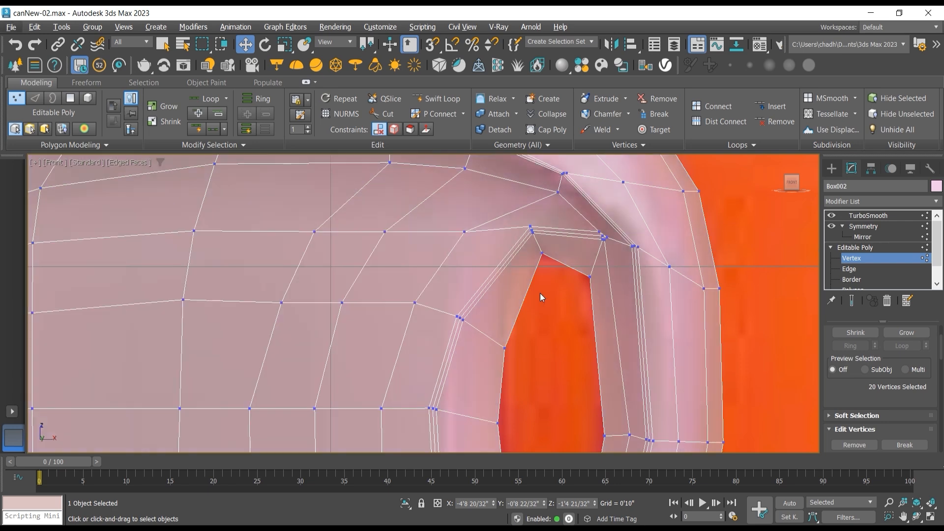
# Step: Move the two pairs of vertices on the handle's outer edge, beside the top of the opening, slightly inward toward the opening
pyautogui.moveTo(539, 293)
pyautogui.mouseDown(button='middle')
pyautogui.moveTo(527, 273)
pyautogui.moveTo(540, 291)
pyautogui.mouseUp(button='middle')
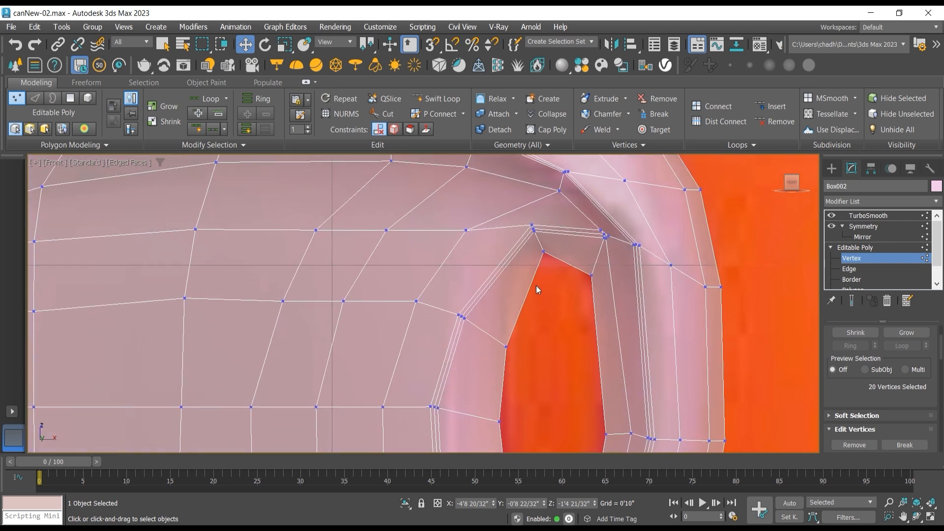
pyautogui.click(557, 229)
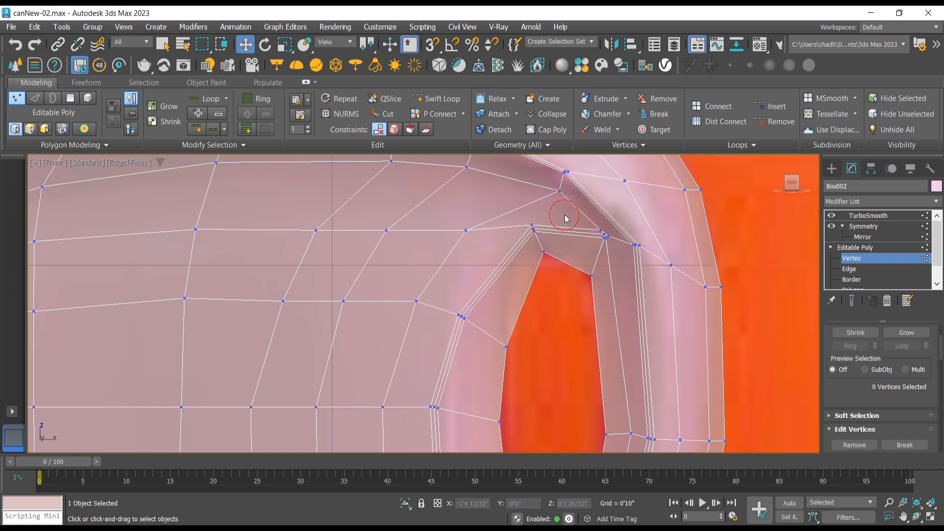
pyautogui.click(544, 253)
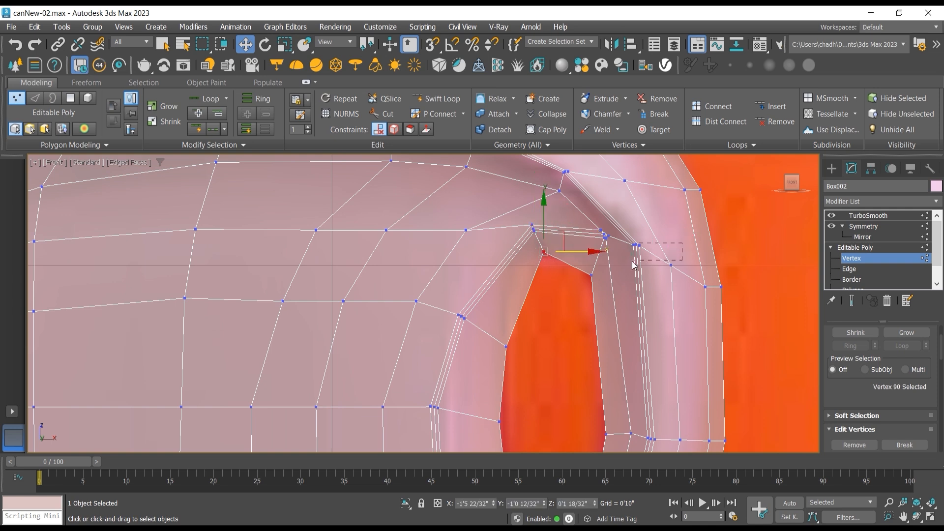
pyautogui.moveTo(628, 264); pyautogui.dragTo(630, 264)
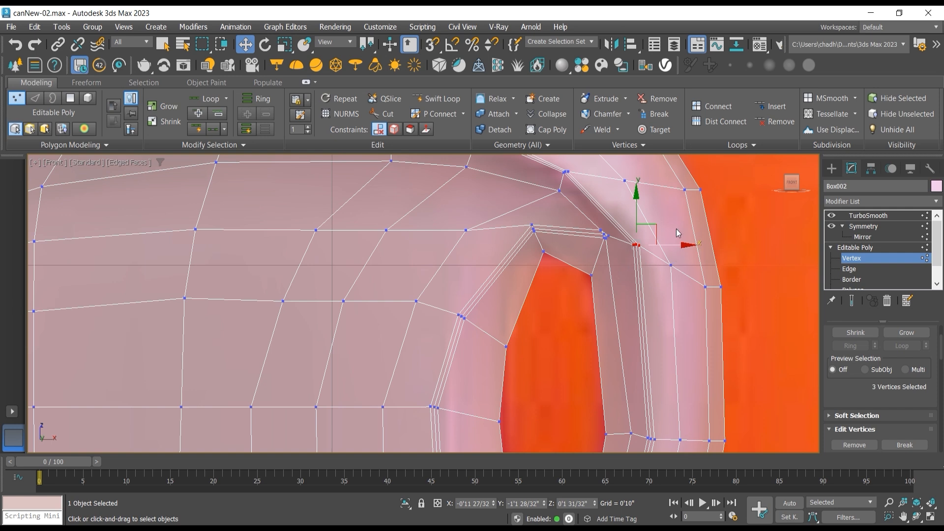
pyautogui.moveTo(676, 228); pyautogui.dragTo(650, 290, button='middle')
pyautogui.moveTo(649, 264); pyautogui.dragTo(648, 263)
pyautogui.moveTo(704, 252)
pyautogui.mouseDown()
pyautogui.moveTo(670, 253)
pyautogui.moveTo(691, 253)
pyautogui.mouseUp()
pyautogui.moveTo(733, 336); pyautogui.dragTo(672, 361)
pyautogui.moveTo(724, 348)
pyautogui.mouseDown()
pyautogui.moveTo(700, 348)
pyautogui.moveTo(712, 348)
pyautogui.mouseUp()
# Step: Move the vertices at the handle opening's upper-left corner outward, and shift the two nearby vertices above the opening upward
pyautogui.moveTo(556, 307); pyautogui.dragTo(554, 273, button='middle')
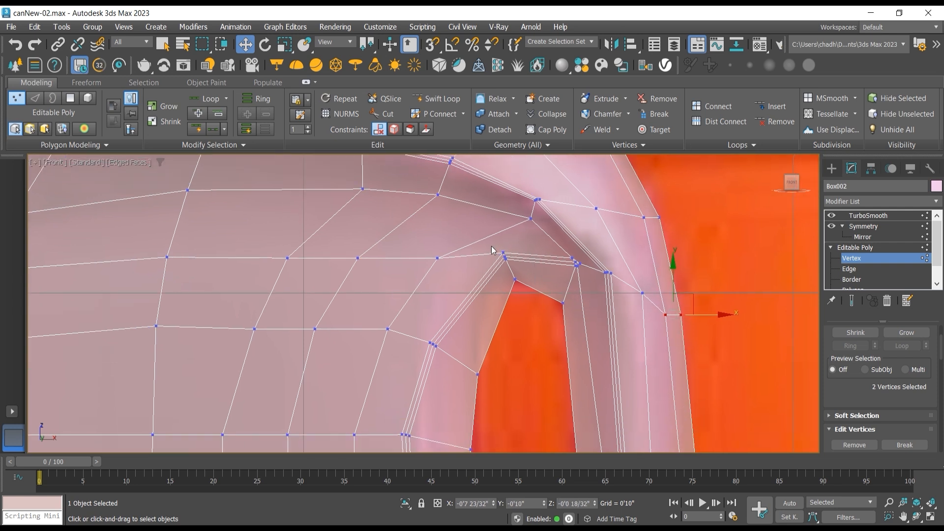
pyautogui.moveTo(475, 249); pyautogui.dragTo(536, 315)
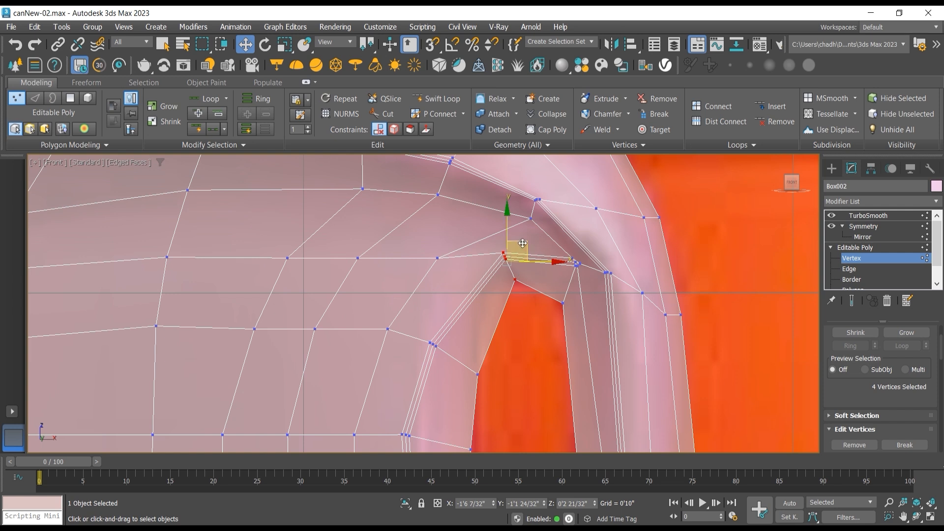
pyautogui.moveTo(523, 243); pyautogui.dragTo(498, 238)
pyautogui.moveTo(426, 239); pyautogui.dragTo(450, 268)
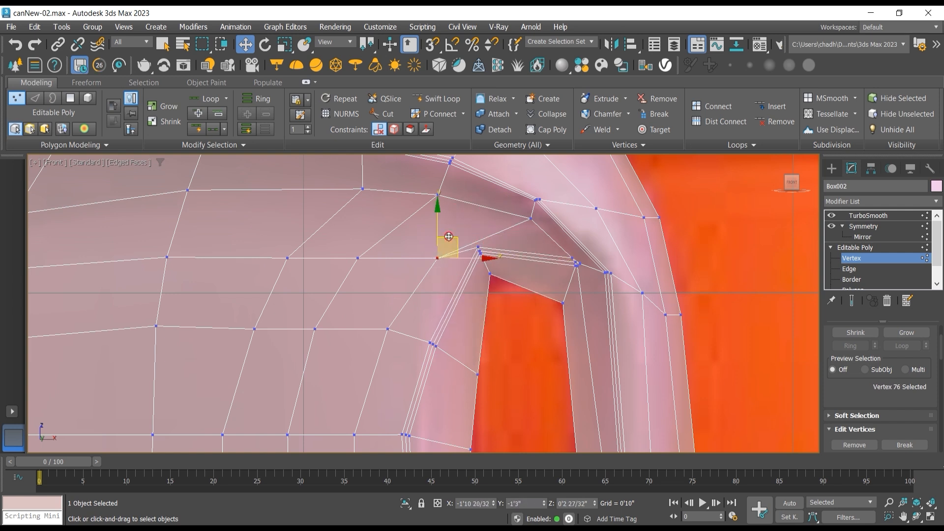
pyautogui.moveTo(448, 236); pyautogui.dragTo(453, 216)
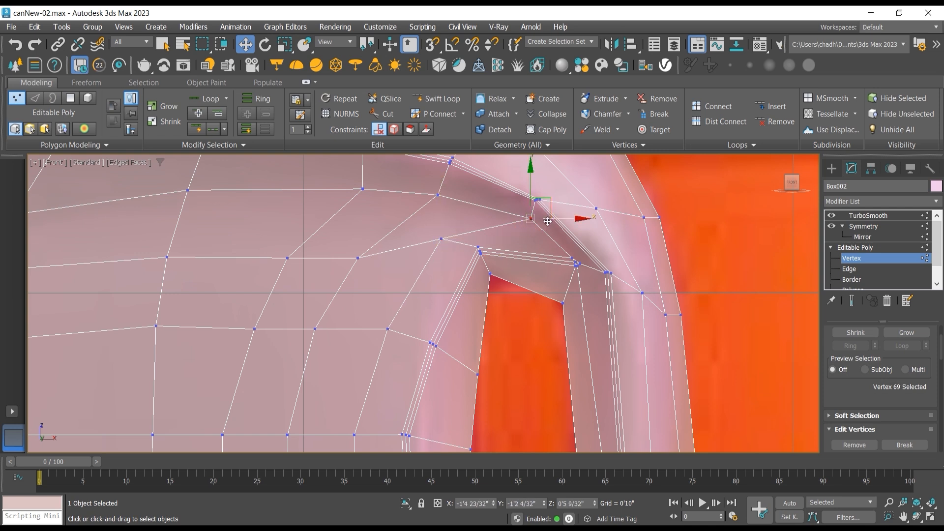
pyautogui.moveTo(547, 198); pyautogui.dragTo(514, 189)
# Step: Adjust the three vertices at the opening's upper-left corner and raise the inner upper-right corner vertex to level the opening's top edge
pyautogui.moveTo(488, 234); pyautogui.dragTo(468, 262)
pyautogui.moveTo(490, 230); pyautogui.dragTo(495, 239)
pyautogui.moveTo(565, 276); pyautogui.dragTo(536, 251, button='middle')
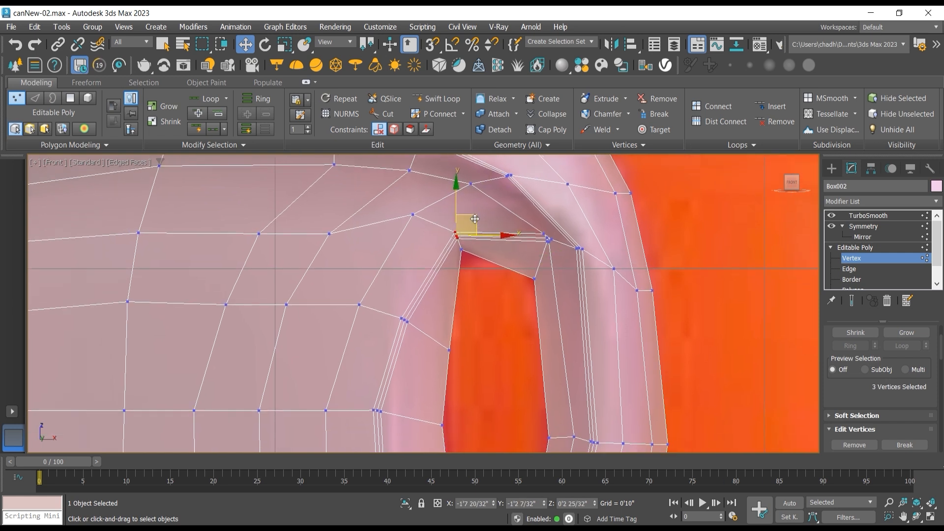
pyautogui.moveTo(474, 218); pyautogui.dragTo(474, 219)
pyautogui.moveTo(487, 267); pyautogui.dragTo(477, 246, button='middle')
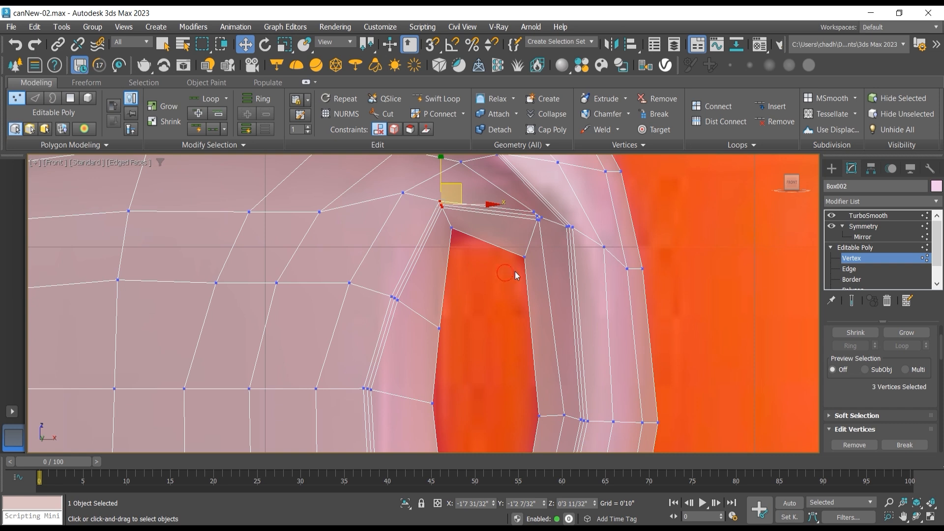
pyautogui.click(524, 256)
pyautogui.moveTo(539, 235)
pyautogui.mouseDown()
pyautogui.moveTo(542, 215)
pyautogui.moveTo(534, 217)
pyautogui.mouseUp()
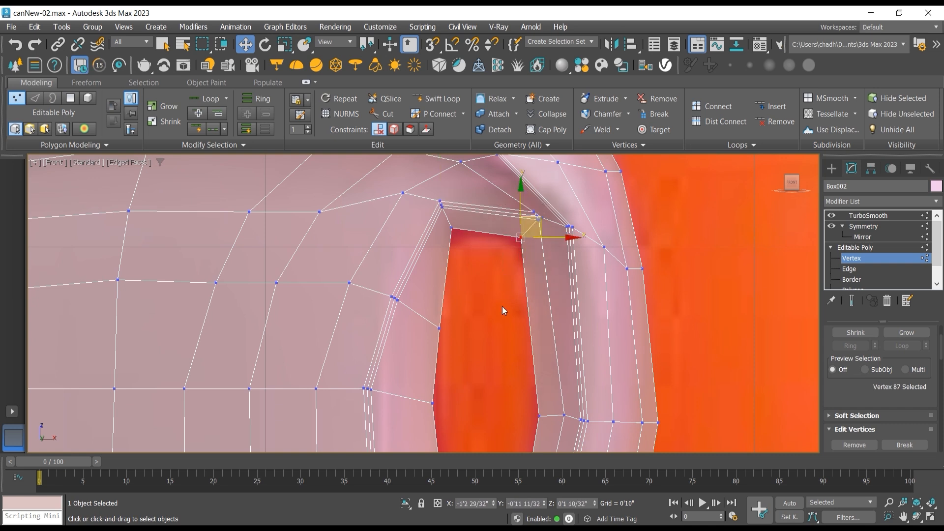
# Step: Nudge the two vertices at the bottom of the handle opening slightly downward
pyautogui.moveTo(503, 306); pyautogui.dragTo(520, 251, button='middle')
pyautogui.moveTo(499, 308); pyautogui.dragTo(485, 275, button='middle')
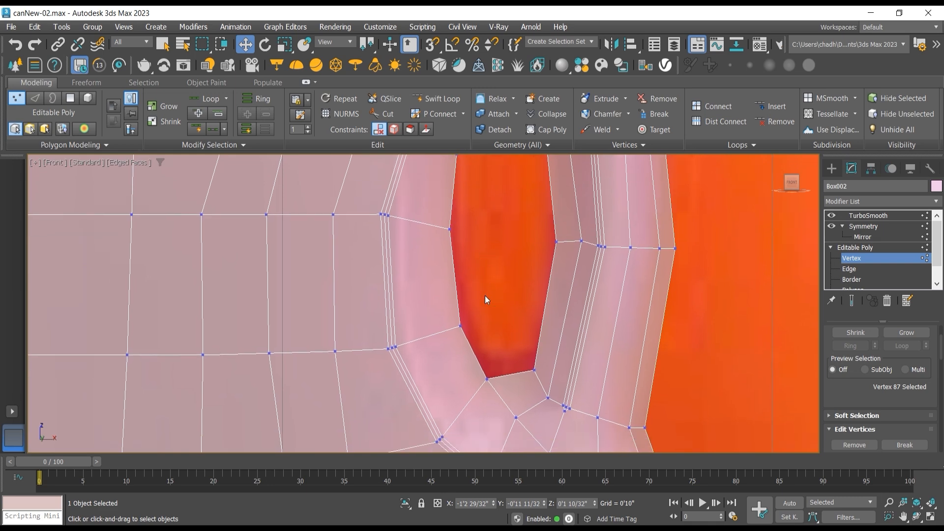
pyautogui.scroll(-4, 512, 327)
pyautogui.scroll(4, 493, 341)
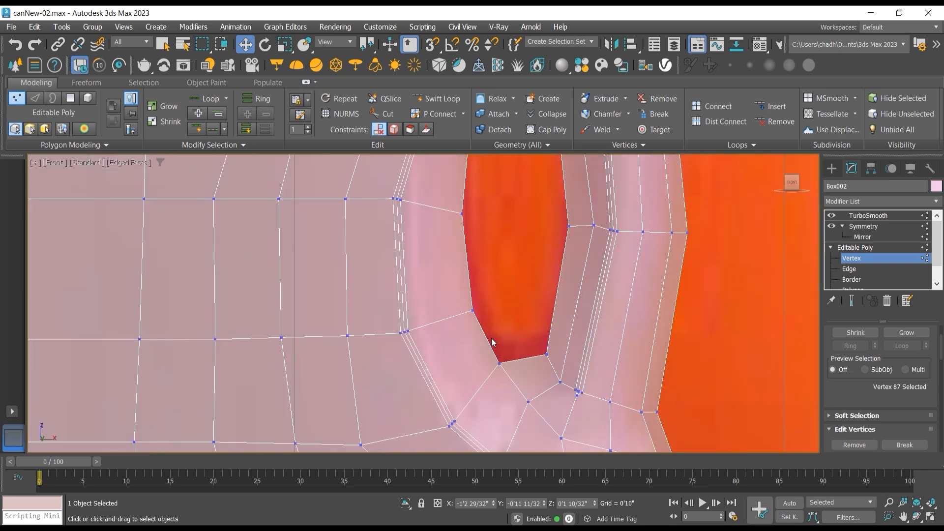
pyautogui.moveTo(557, 383); pyautogui.dragTo(536, 337)
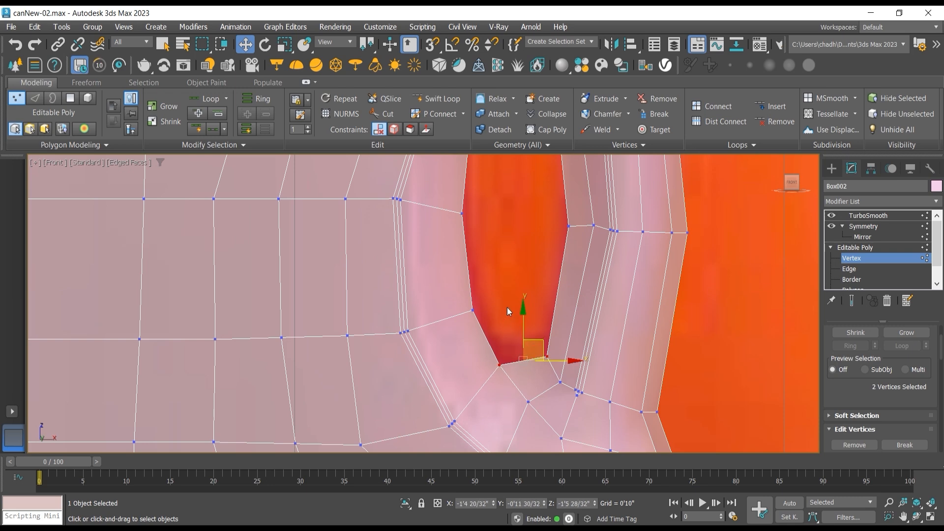
# Step: View the can with TurboSmooth applied, move it off the reference image for comparison, and undo the move
pyautogui.scroll(-5, 512, 315)
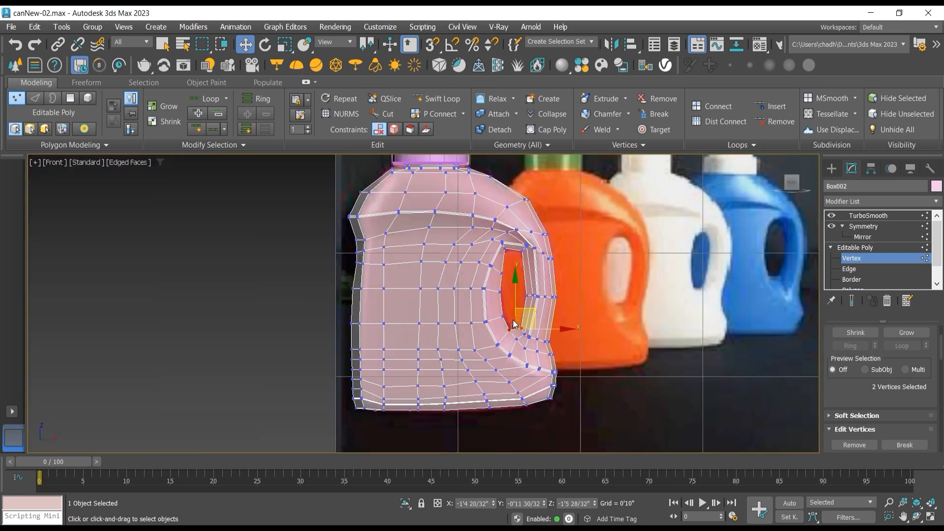
pyautogui.scroll(5, 507, 322)
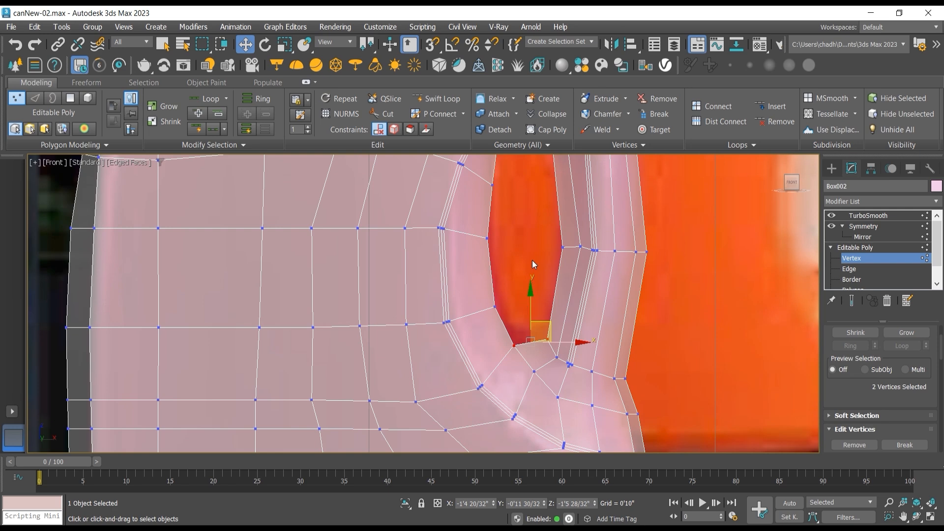
pyautogui.click(869, 248)
pyautogui.click(868, 216)
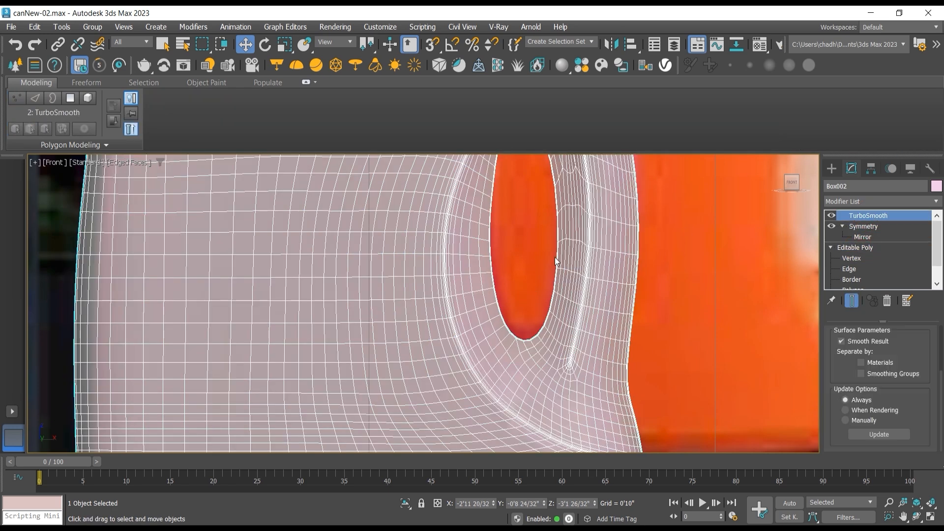
pyautogui.scroll(-4, 572, 269)
pyautogui.scroll(-3, 572, 269)
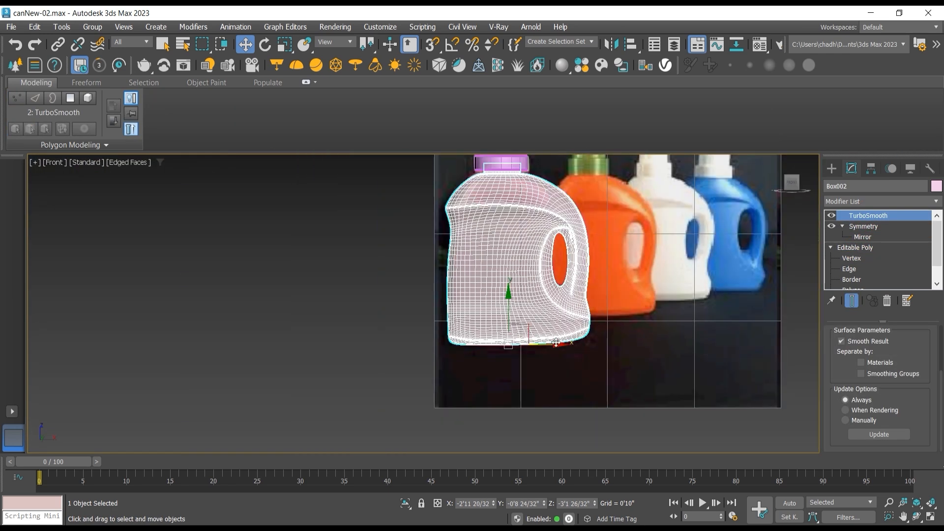
pyautogui.moveTo(556, 343); pyautogui.dragTo(370, 343)
pyautogui.hotkey('ctrl', 'z')
pyautogui.scroll(10, 521, 217)
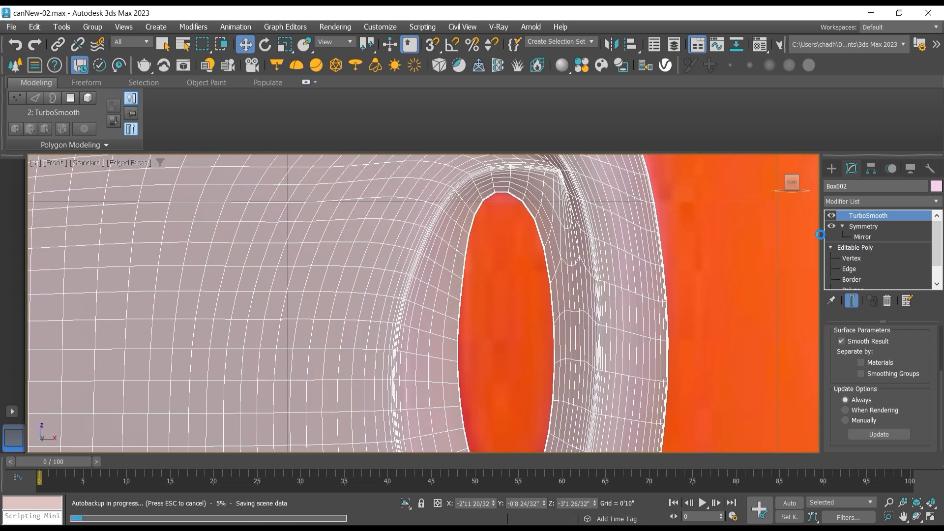
# Step: Turn off the TurboSmooth modifier and return to vertex editing of the can's base mesh
pyautogui.click(832, 216)
pyautogui.click(833, 217)
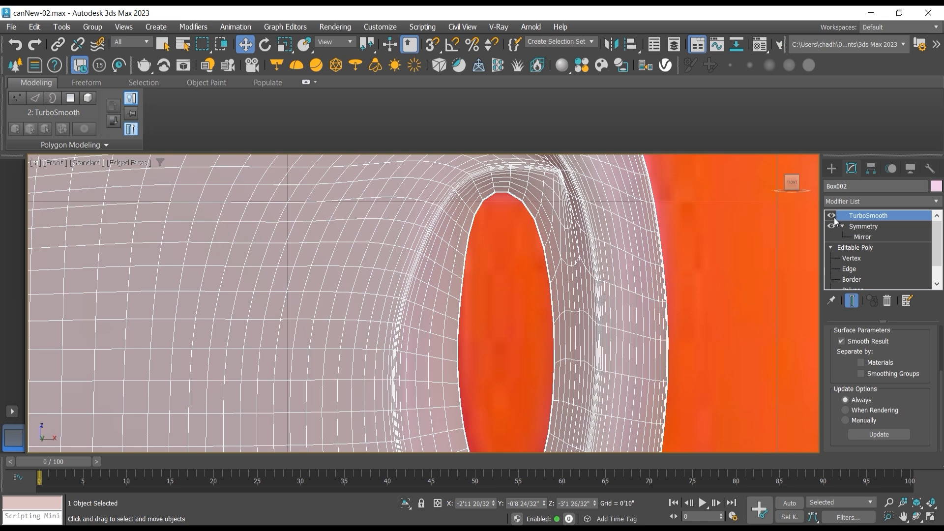
pyautogui.click(832, 216)
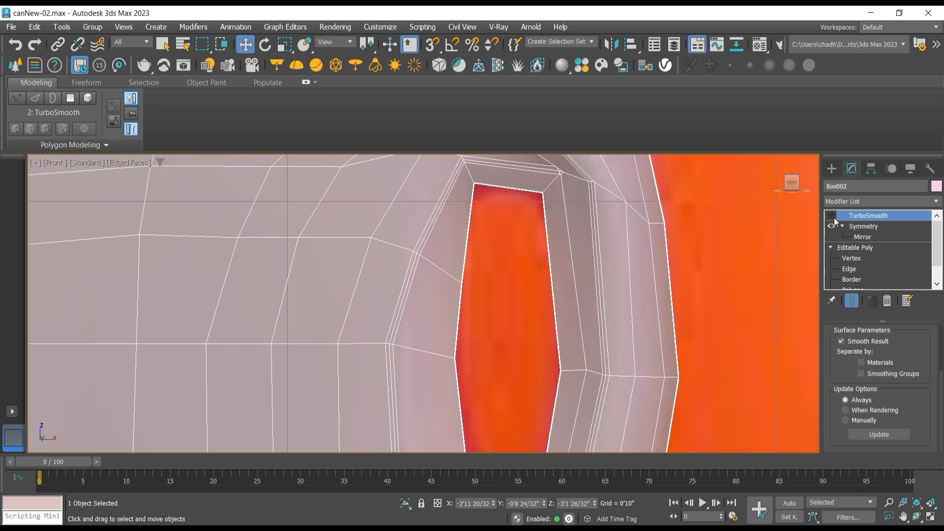
pyautogui.click(857, 260)
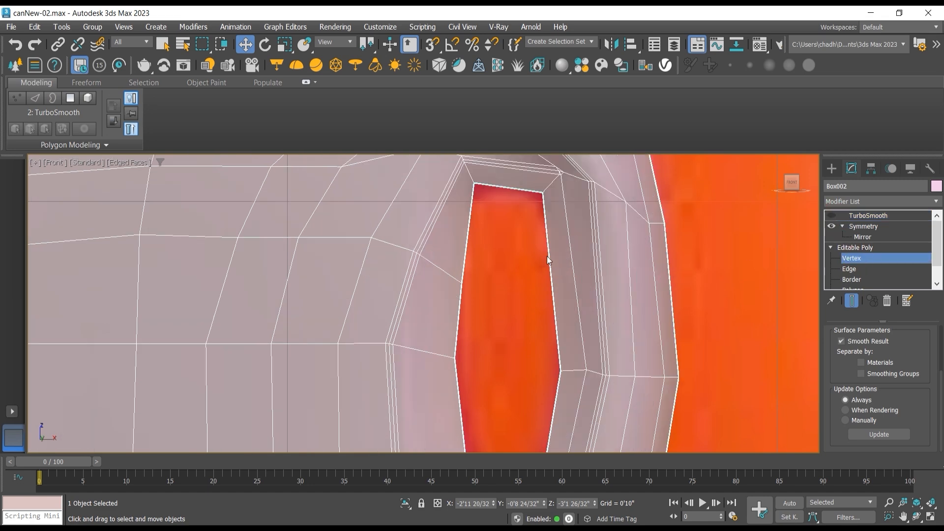
# Step: Move the vertices along the left side of the handle opening outward and upward to widen and round its outline
pyautogui.moveTo(480, 264); pyautogui.dragTo(471, 230)
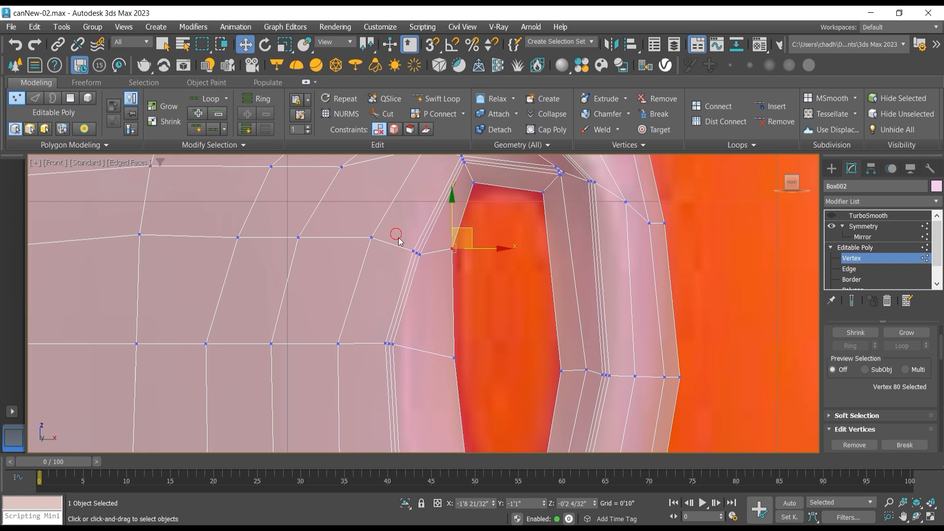
pyautogui.moveTo(400, 241); pyautogui.dragTo(429, 264)
pyautogui.moveTo(432, 231); pyautogui.dragTo(437, 211)
pyautogui.moveTo(513, 312); pyautogui.dragTo(517, 262, button='middle')
pyautogui.click(460, 308)
pyautogui.moveTo(478, 288); pyautogui.dragTo(473, 276)
pyautogui.moveTo(492, 340); pyautogui.dragTo(490, 283, button='middle')
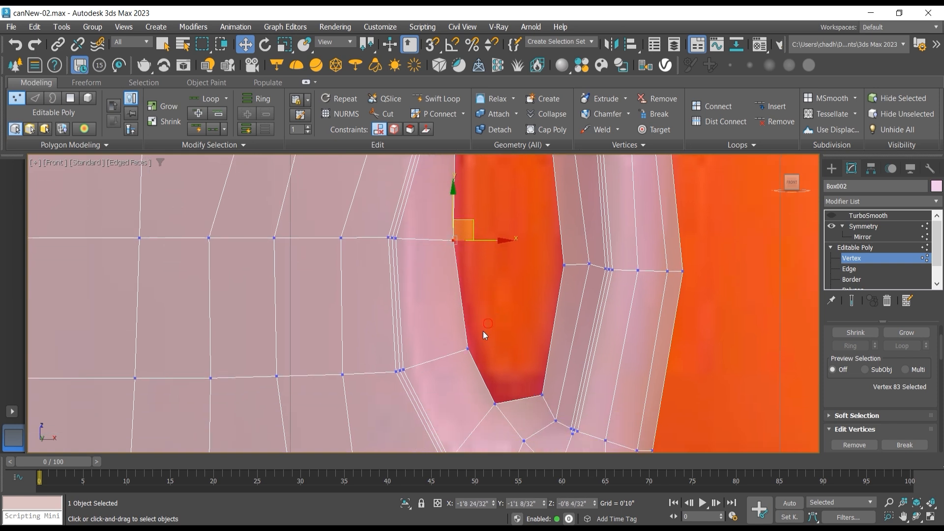
pyautogui.click(467, 349)
pyautogui.moveTo(481, 330); pyautogui.dragTo(480, 330)
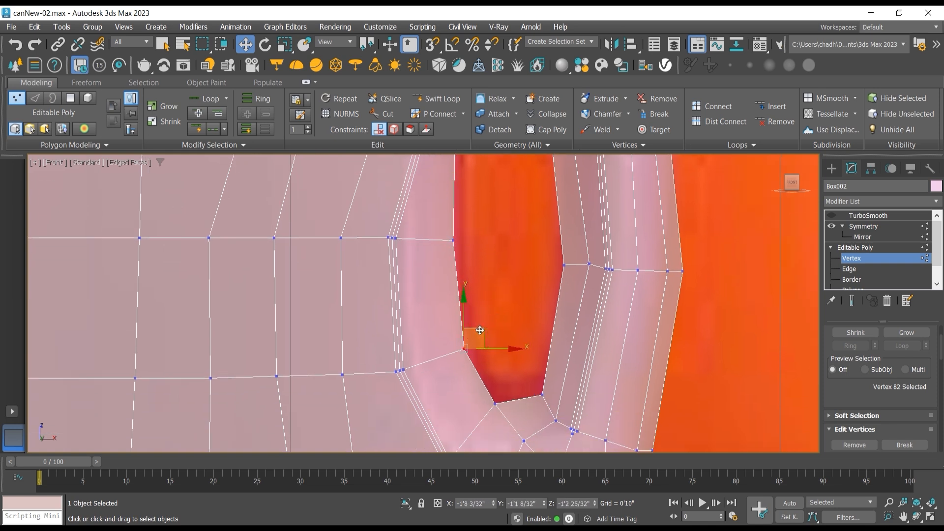
# Step: Show the end result and turn TurboSmooth back on to check the smoothed handle opening
pyautogui.click(852, 301)
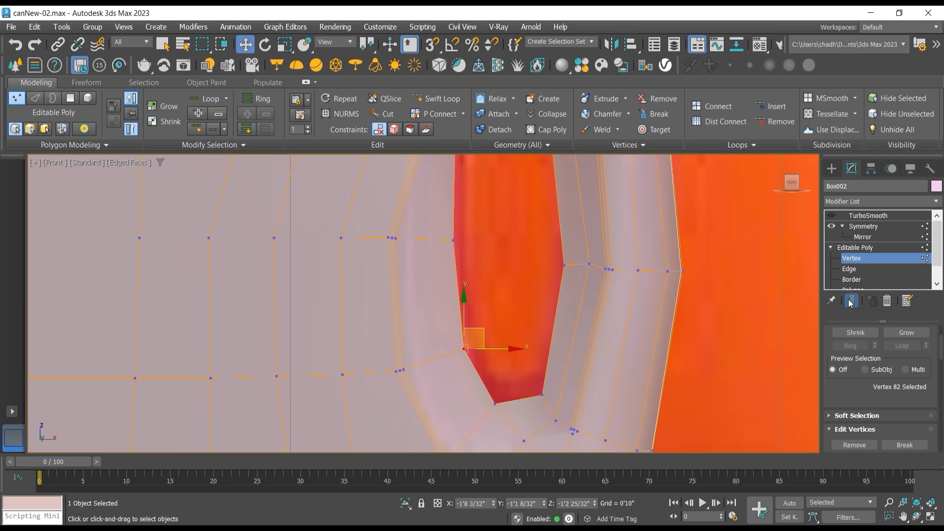
pyautogui.click(830, 216)
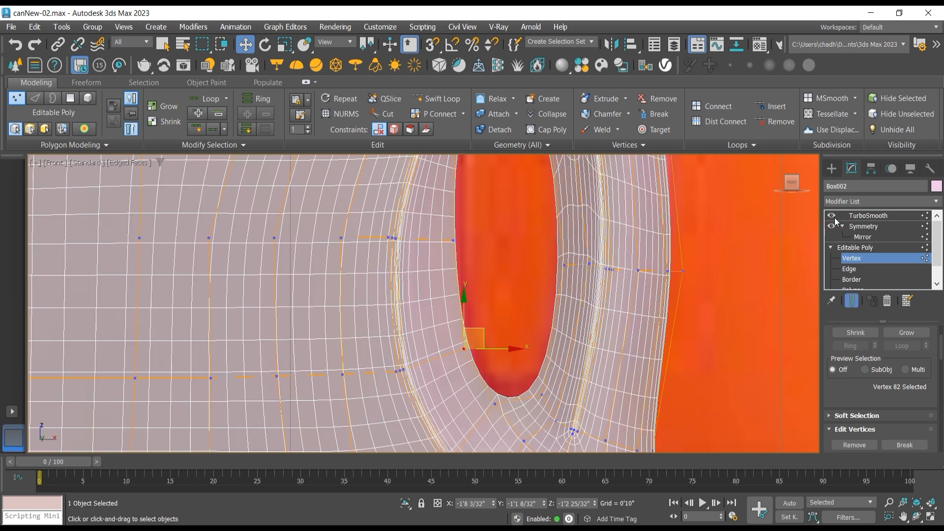
pyautogui.click(853, 301)
pyautogui.click(854, 300)
# Step: Compare the base mesh with the smoothed result around the handle opening by switching the end result display on and off
pyautogui.moveTo(713, 277); pyautogui.dragTo(709, 354, button='middle')
pyautogui.click(850, 305)
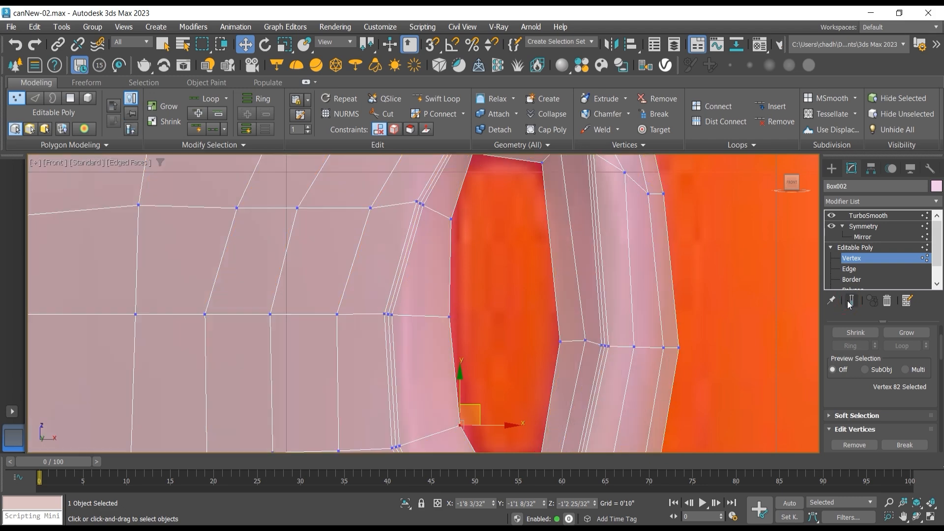
pyautogui.click(851, 305)
pyautogui.click(851, 305)
pyautogui.click(850, 303)
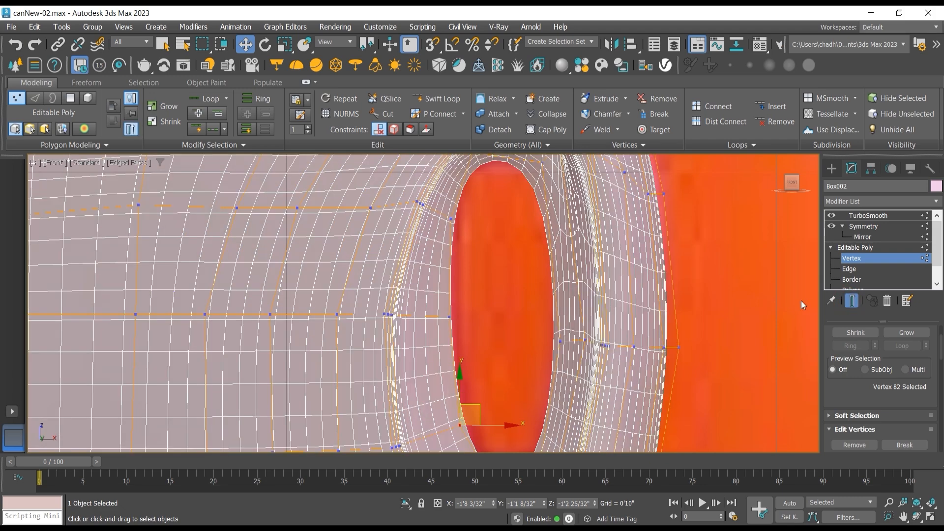
pyautogui.moveTo(618, 226); pyautogui.dragTo(603, 305, button='middle')
pyautogui.scroll(-3, 597, 305)
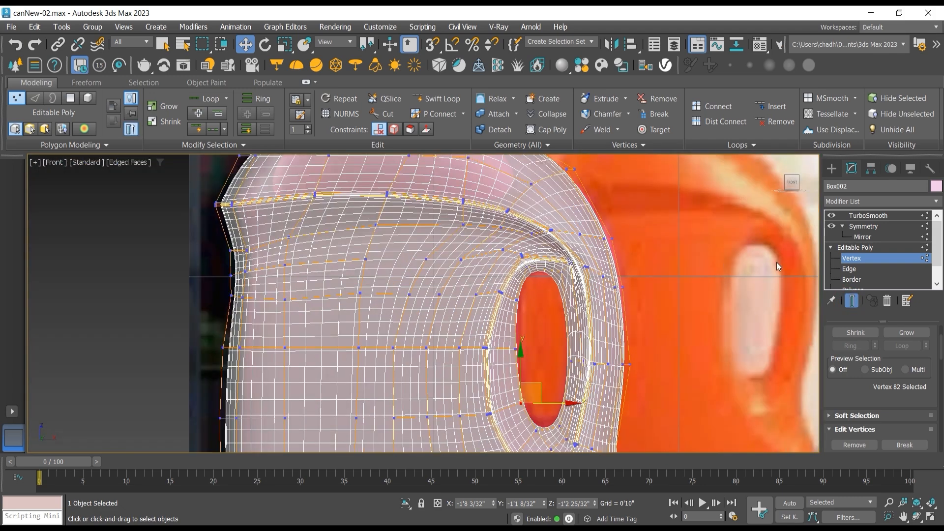
pyautogui.click(851, 301)
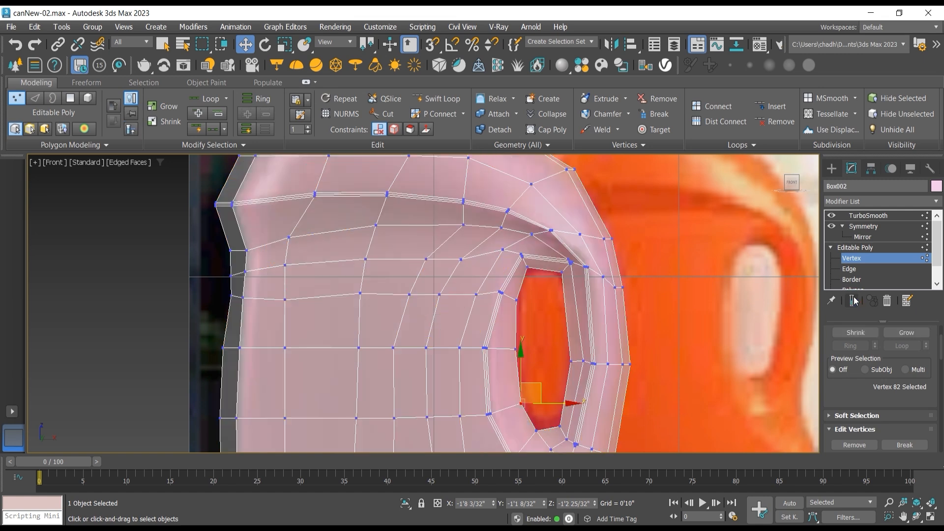
# Step: Leave vertex editing by selecting the can's Symmetry modifier, and collapse the sub-levels in the modifier stack
pyautogui.scroll(-2, 549, 264)
pyautogui.scroll(-4, 549, 263)
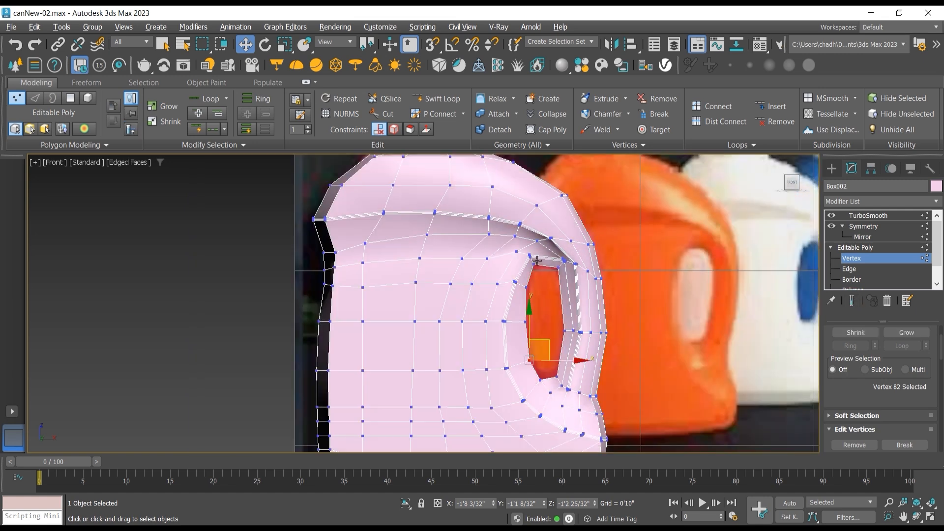
pyautogui.moveTo(511, 227); pyautogui.dragTo(507, 273, button='middle')
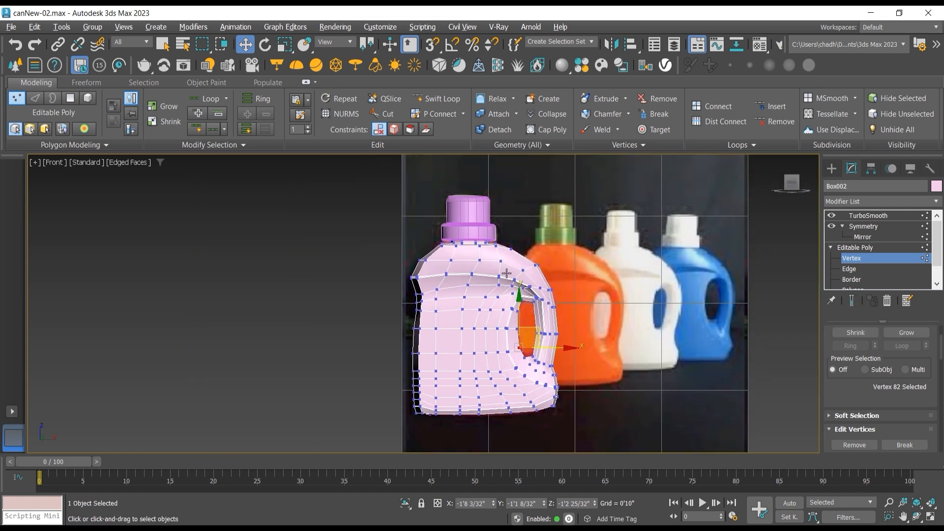
pyautogui.click(842, 227)
pyautogui.click(856, 226)
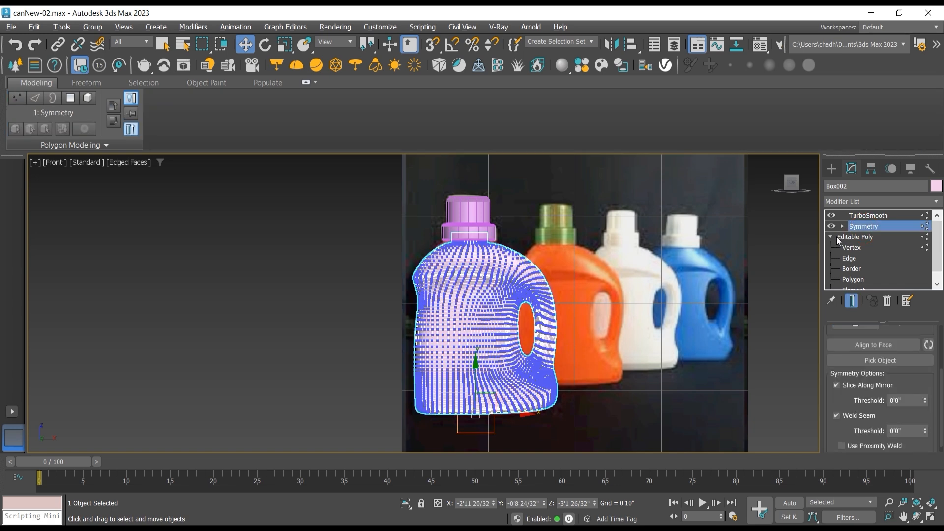
pyautogui.click(831, 236)
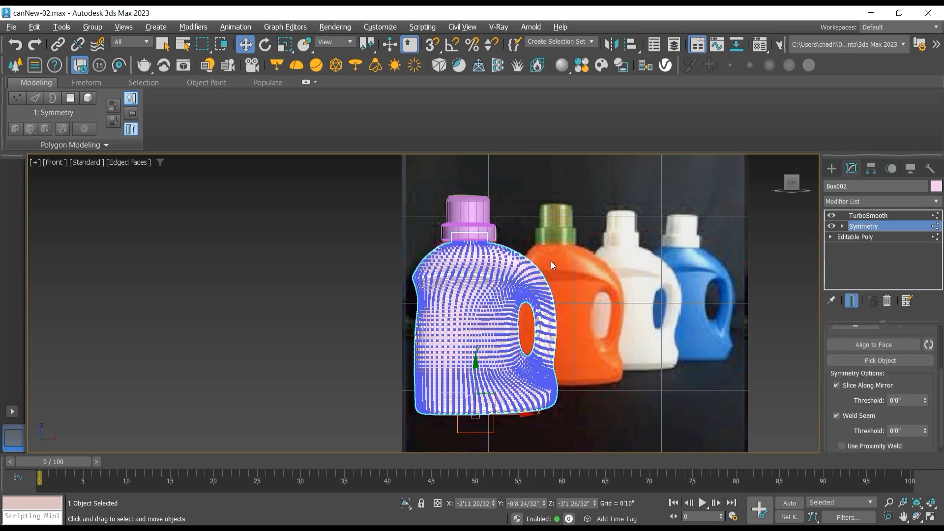
# Step: Go through the can's modifier stack levels and delete the TurboSmooth modifier, keeping the Symmetry modifier above the Editable Poly
pyautogui.click(872, 216)
pyautogui.scroll(-3, 550, 234)
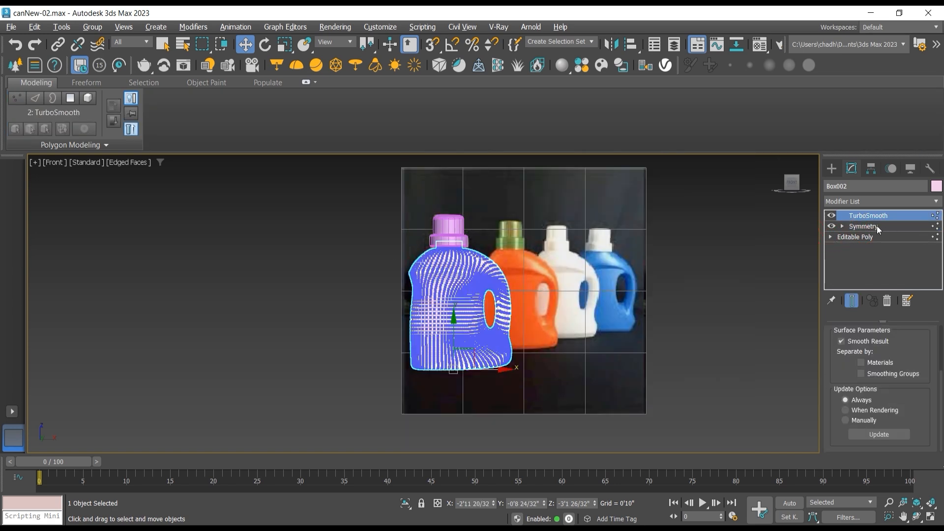
pyautogui.click(830, 236)
pyautogui.click(860, 249)
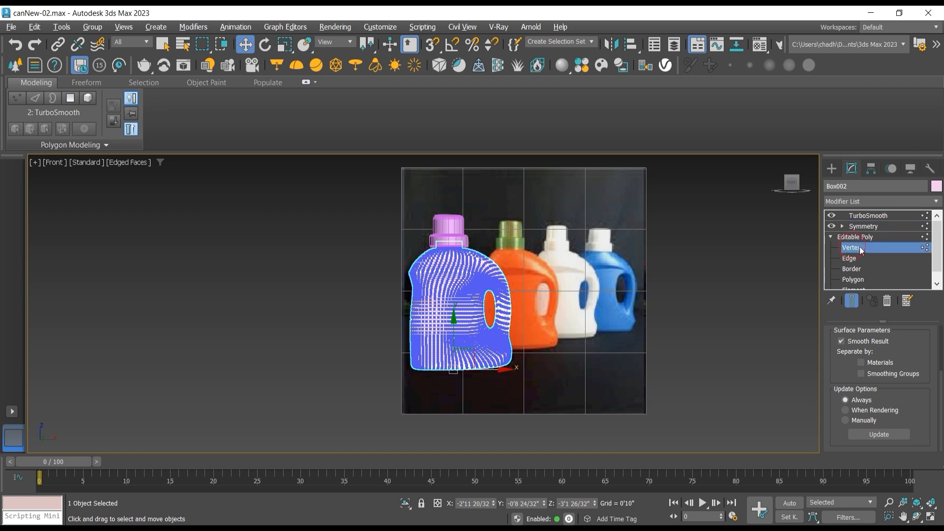
pyautogui.click(864, 238)
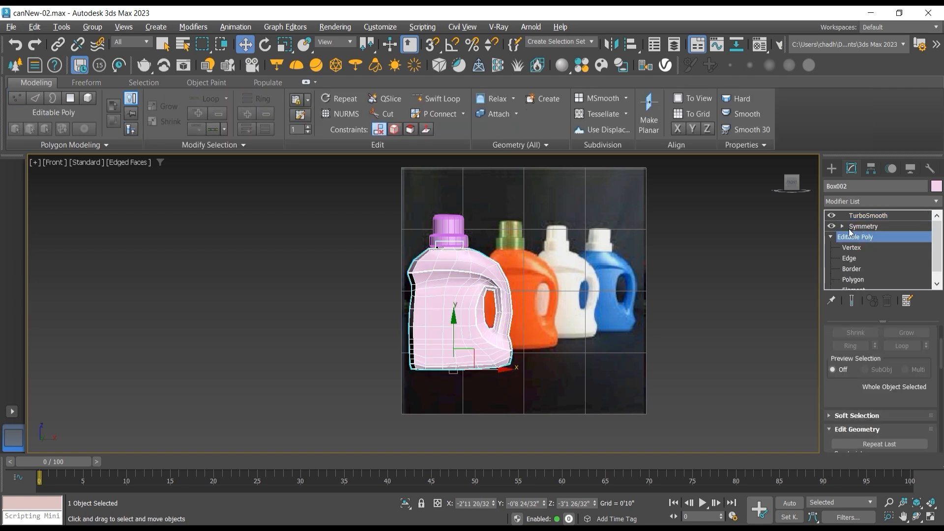
pyautogui.click(830, 237)
pyautogui.click(865, 225)
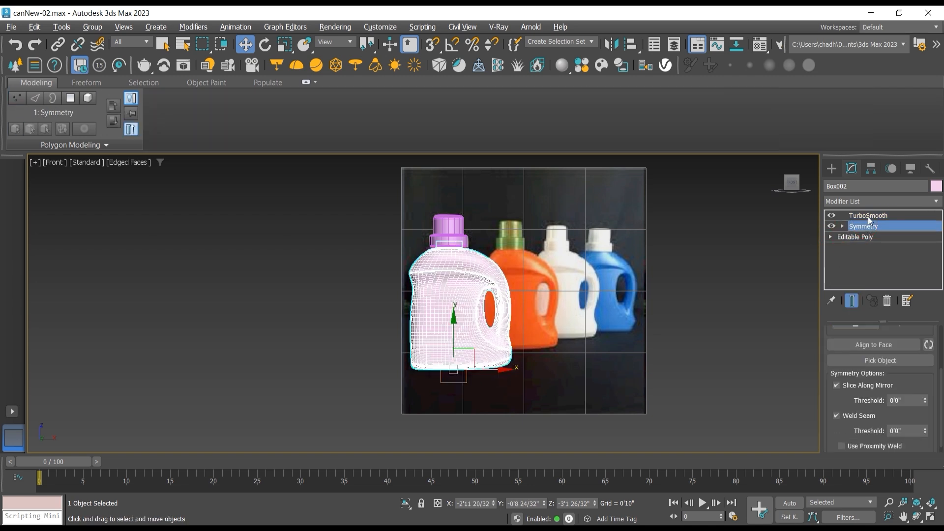
pyautogui.click(868, 216)
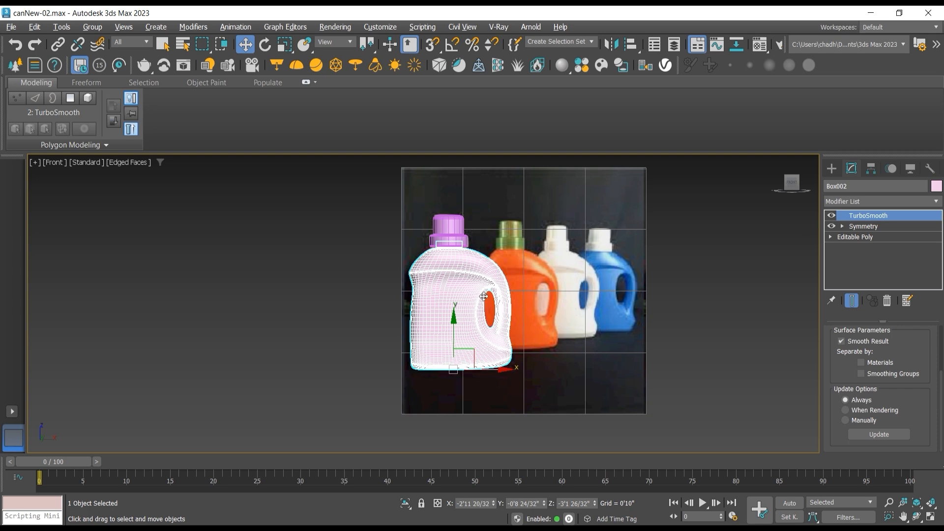
pyautogui.click(887, 302)
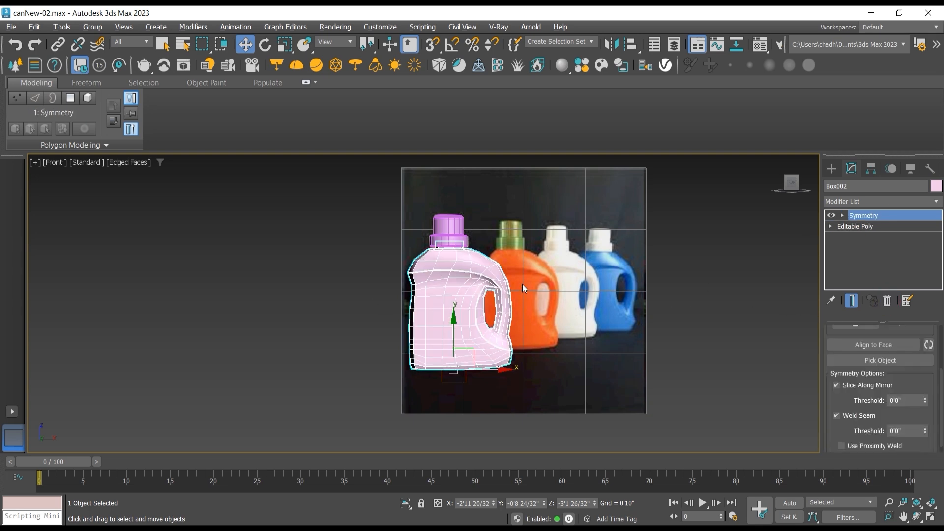
# Step: Clone the can body along the X axis as one independent copy placed beside the reference image
pyautogui.scroll(3, 523, 284)
pyautogui.scroll(-1, 409, 291)
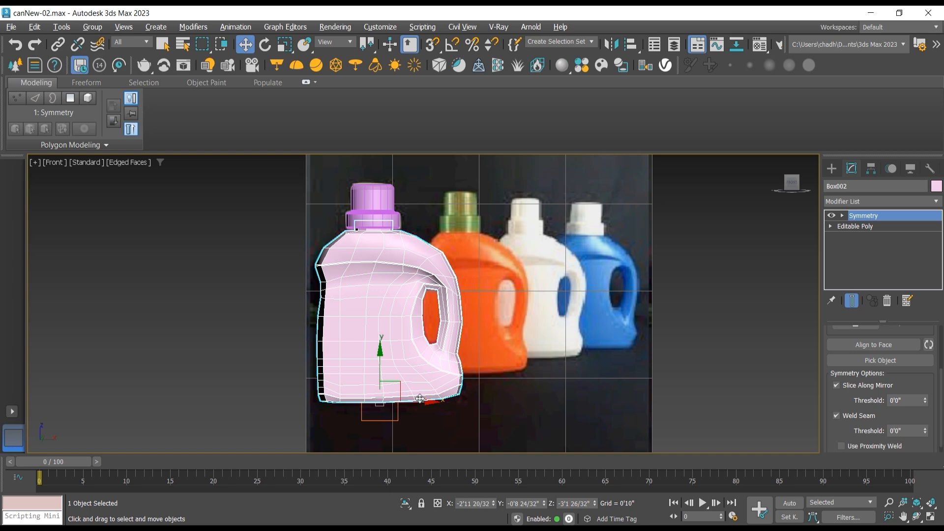
pyautogui.keyDown('shift'); pyautogui.moveTo(420, 398); pyautogui.dragTo(171, 399); pyautogui.keyUp('shift')
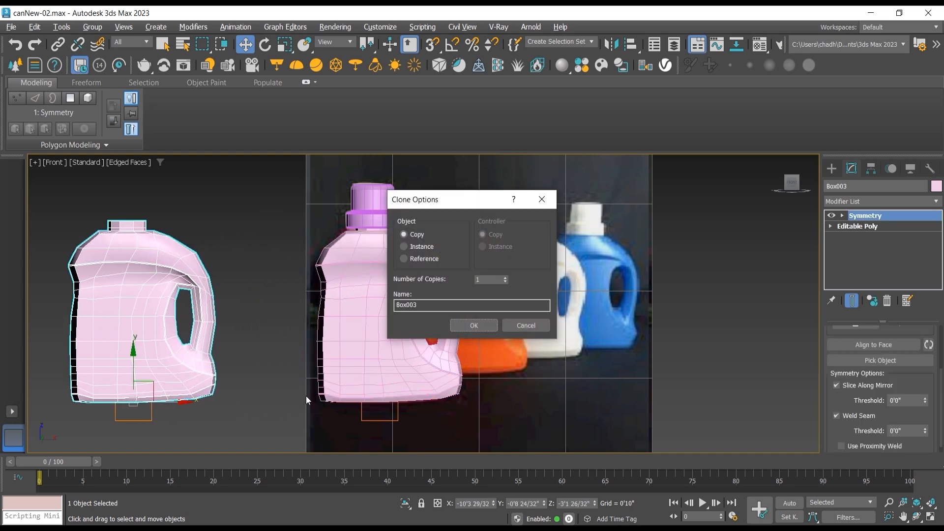
pyautogui.click(463, 328)
# Step: Move the lathed cap along the X axis onto the neck of the copied can body
pyautogui.moveTo(357, 242); pyautogui.dragTo(459, 254, button='middle')
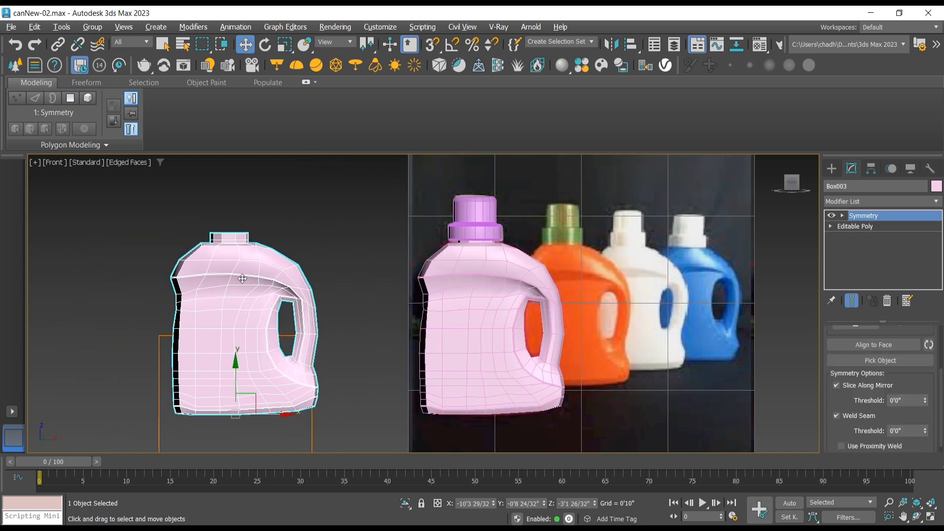
pyautogui.click(478, 227)
pyautogui.moveTo(498, 222); pyautogui.dragTo(243, 226)
pyautogui.scroll(5, 223, 232)
pyautogui.scroll(2, 258, 237)
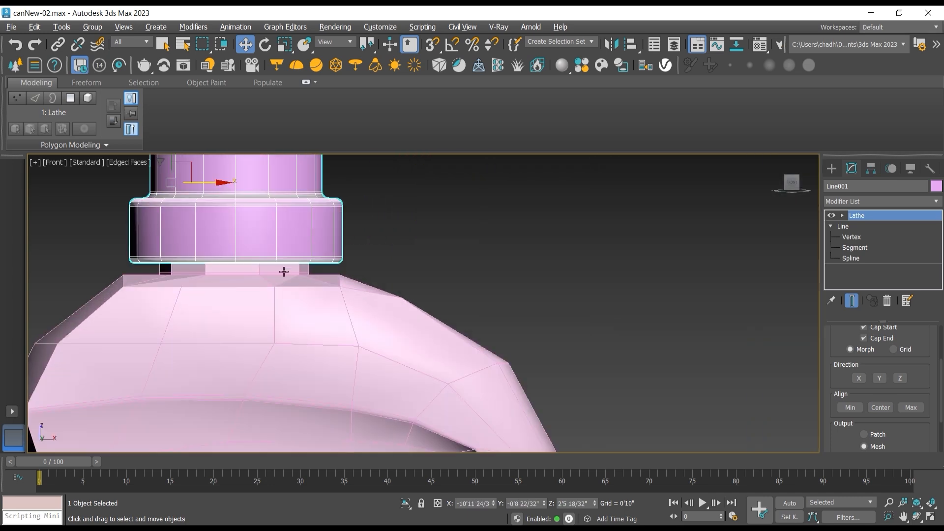
# Step: Convert the copied can body to an Editable Poly, collapsing its Symmetry modifier
pyautogui.click(289, 285)
pyautogui.rightClick(285, 281)
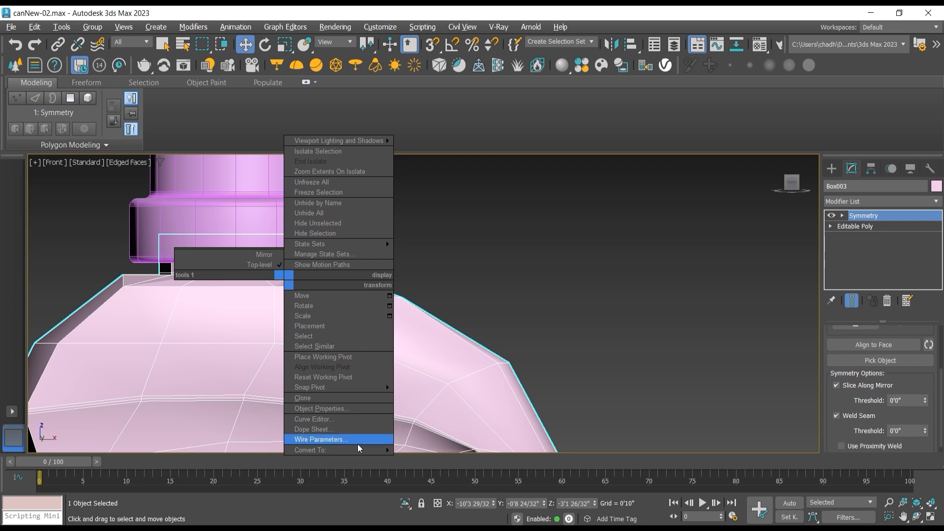
pyautogui.moveTo(354, 449)
pyautogui.click(426, 458)
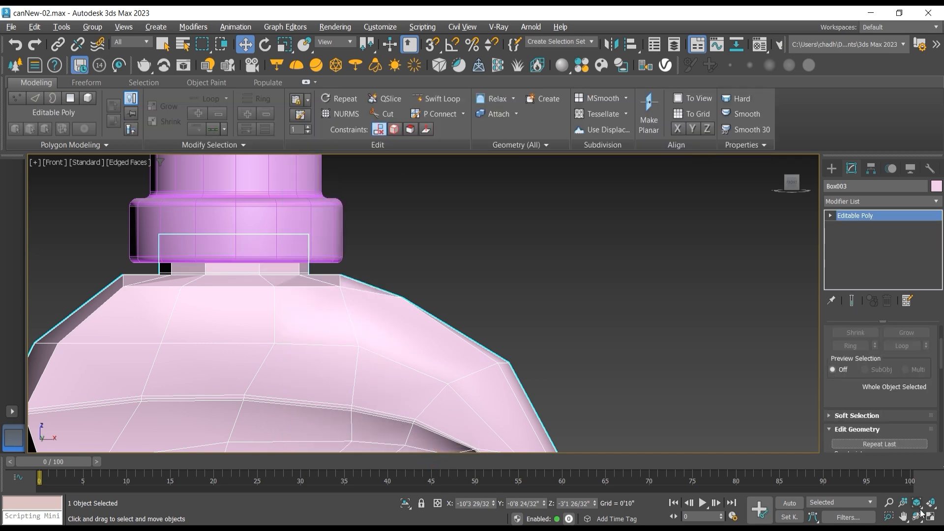
# Step: Isolate the copied can body together with its cap in the Perspective view
pyautogui.click(918, 516)
pyautogui.press('p')
pyautogui.moveTo(438, 320); pyautogui.dragTo(378, 321)
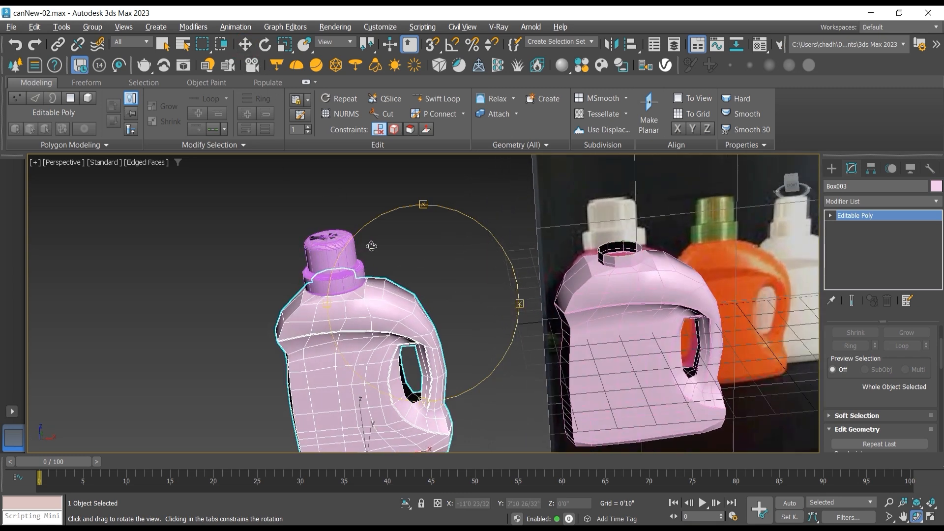
pyautogui.click(245, 44)
pyautogui.click(478, 224)
pyautogui.click(345, 247)
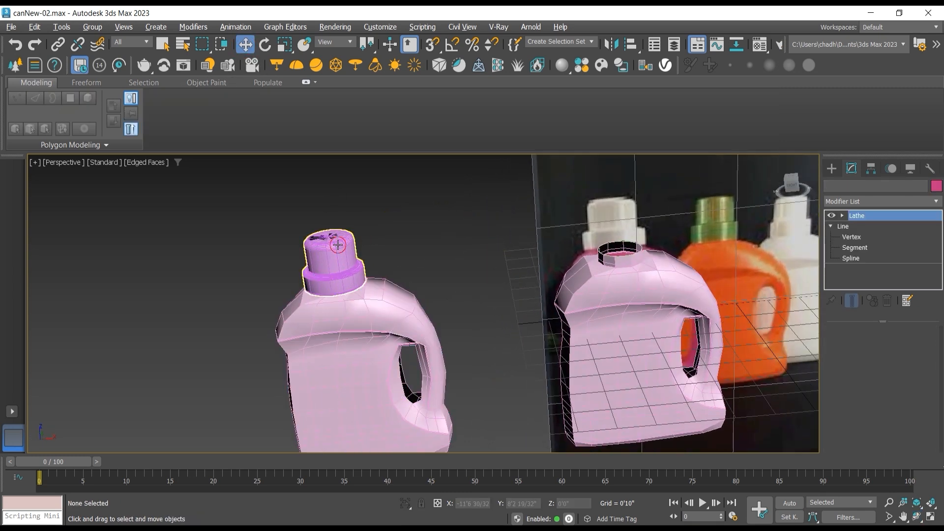
pyautogui.keyDown('ctrl'); pyautogui.click(366, 298); pyautogui.keyUp('ctrl')
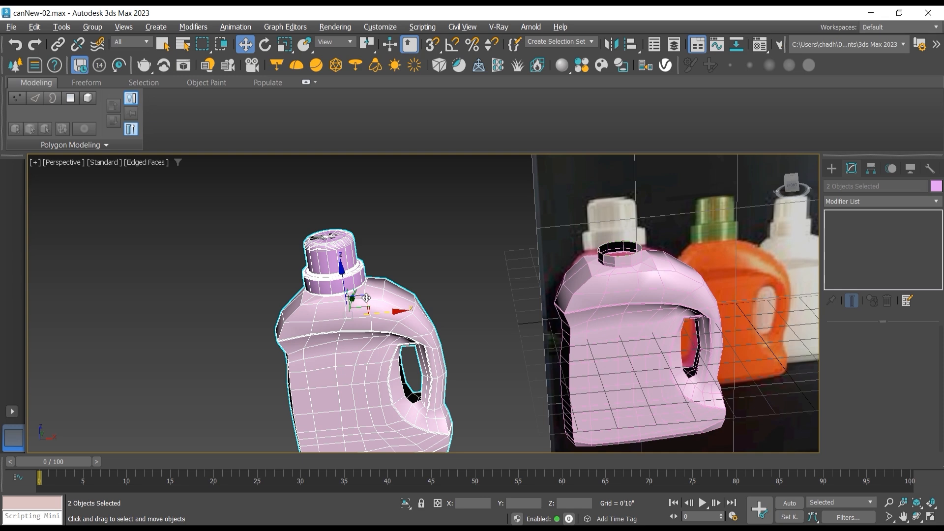
pyautogui.hotkey('alt', 'q')
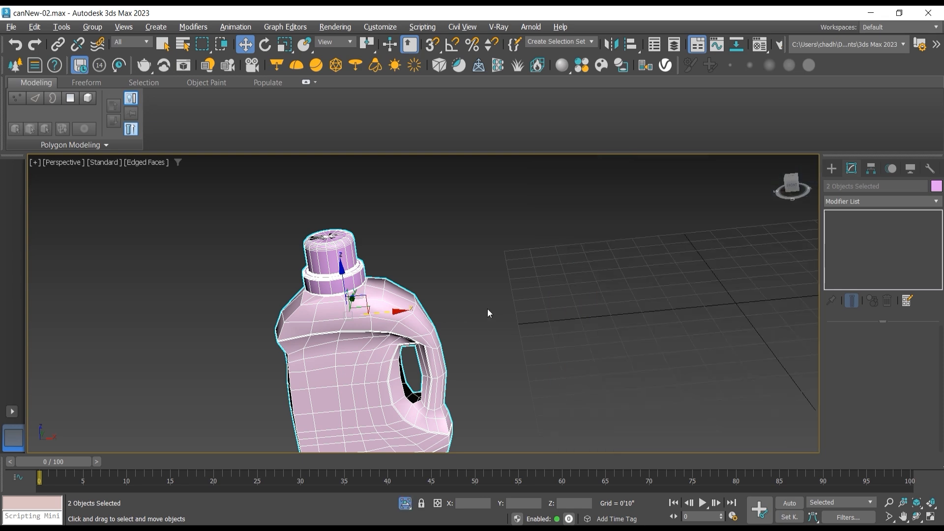
# Step: Enter edge editing on the copied can body and select the open edge at the top of the handle opening
pyautogui.scroll(4, 310, 256)
pyautogui.moveTo(372, 253); pyautogui.dragTo(360, 235, button='middle')
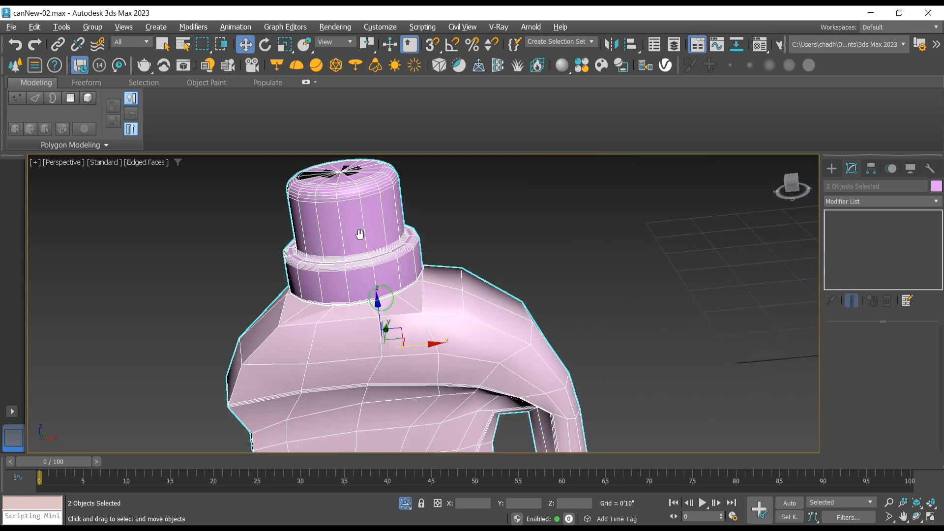
pyautogui.scroll(3, 388, 241)
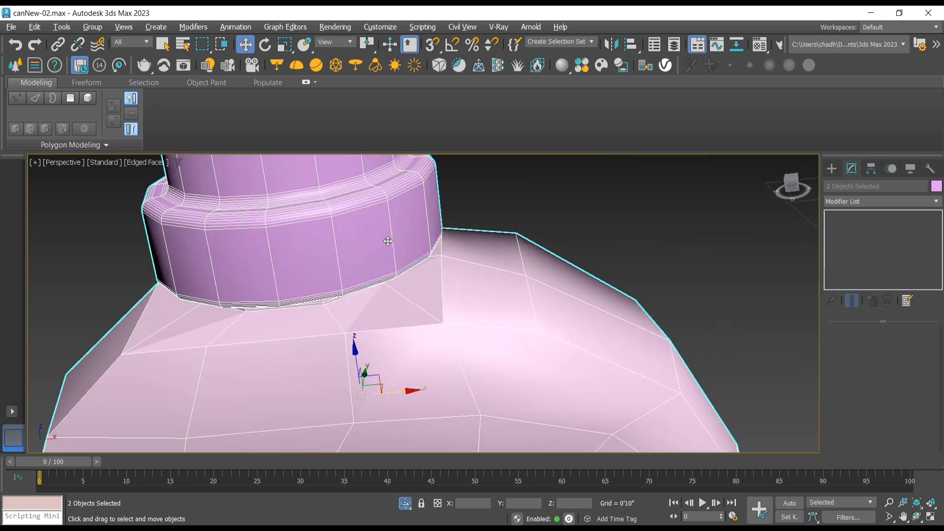
pyautogui.click(917, 517)
pyautogui.moveTo(448, 296); pyautogui.dragTo(432, 266)
pyautogui.click(245, 45)
pyautogui.click(544, 205)
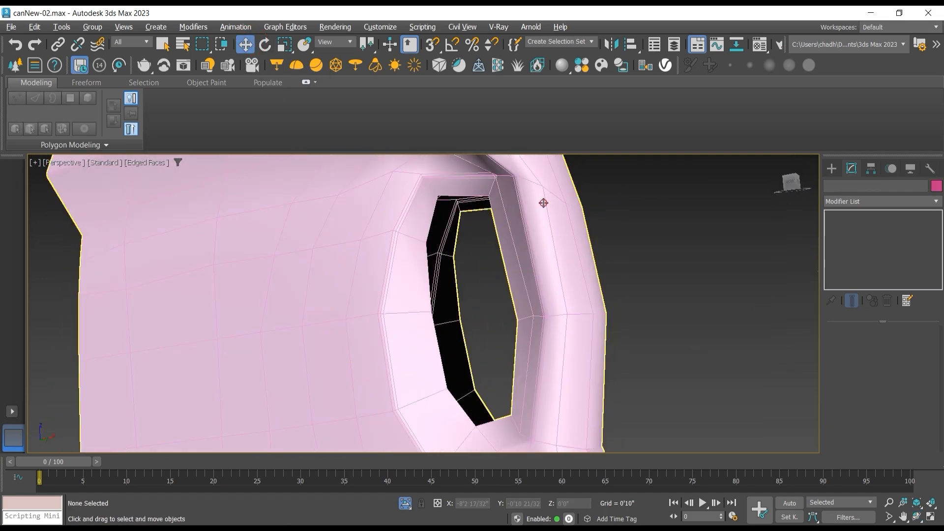
pyautogui.click(829, 217)
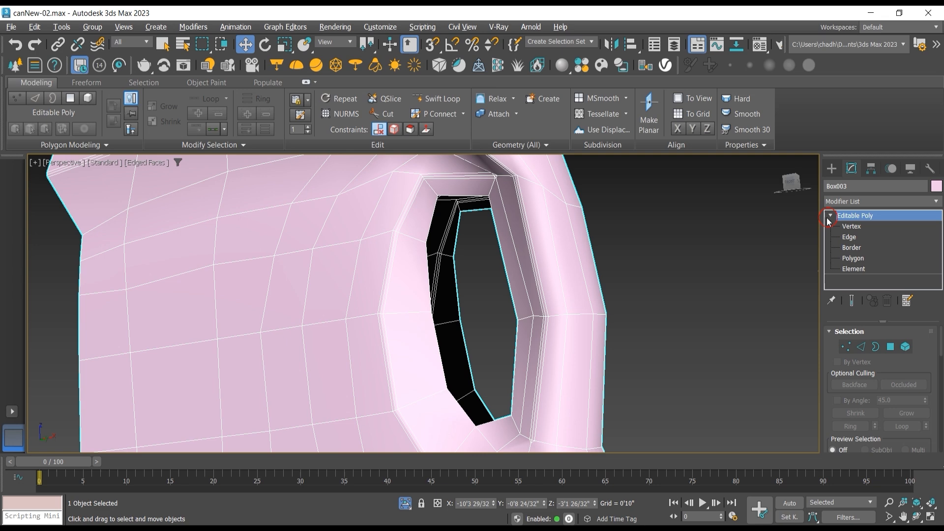
pyautogui.click(849, 237)
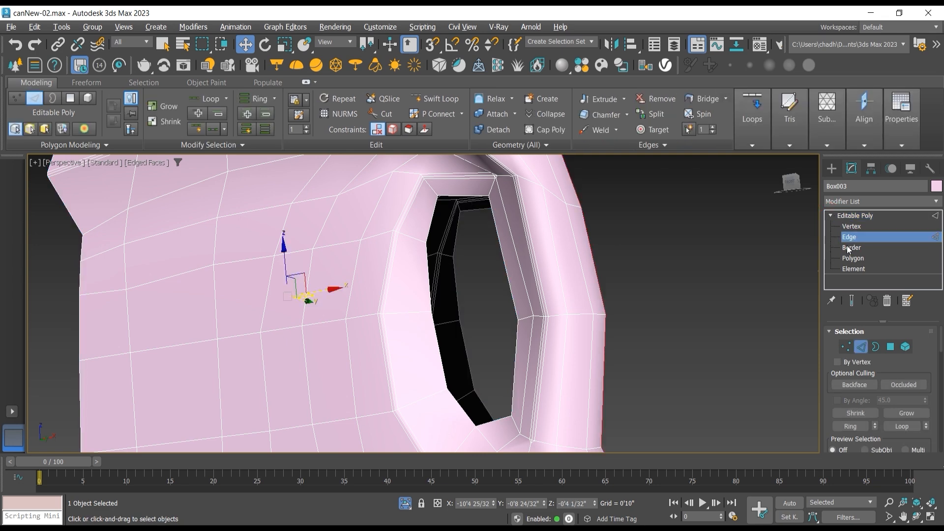
pyautogui.click(466, 198)
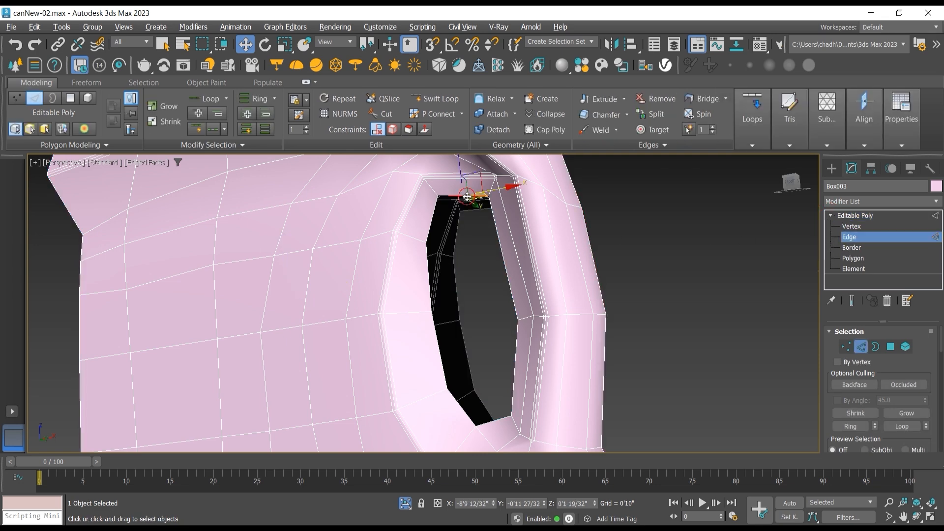
# Step: Bridge the front and back open edges down the left side of the handle opening to form its inner wall
pyautogui.moveTo(828, 388); pyautogui.dragTo(825, 281)
pyautogui.moveTo(844, 374); pyautogui.dragTo(834, 300)
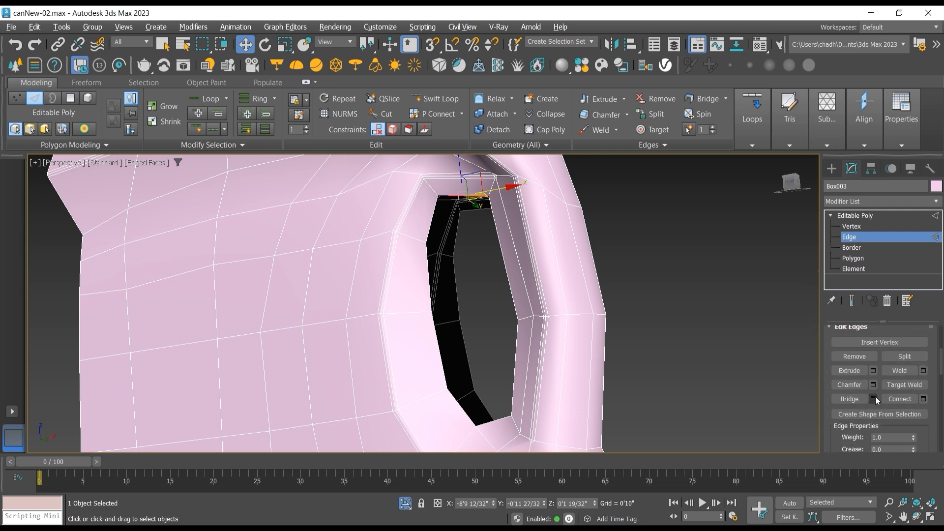
pyautogui.click(858, 398)
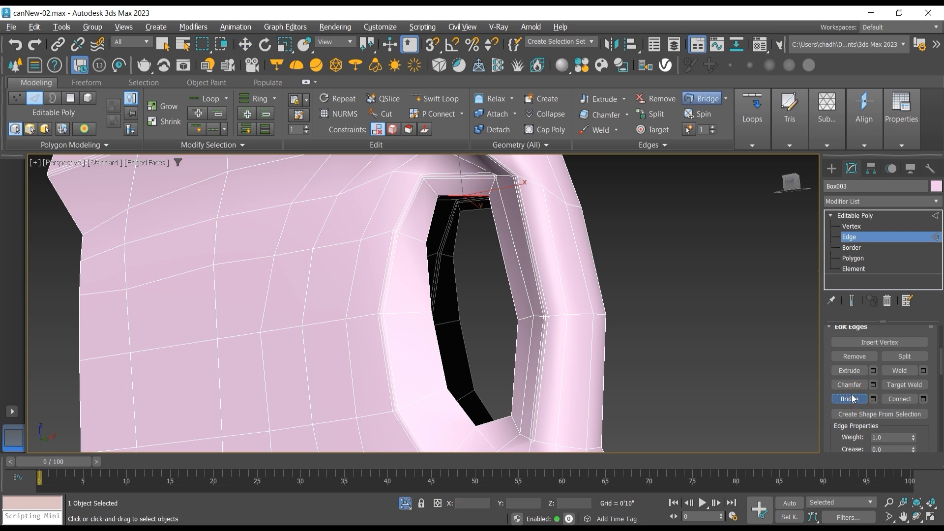
pyautogui.click(482, 210)
pyautogui.click(433, 221)
pyautogui.click(457, 232)
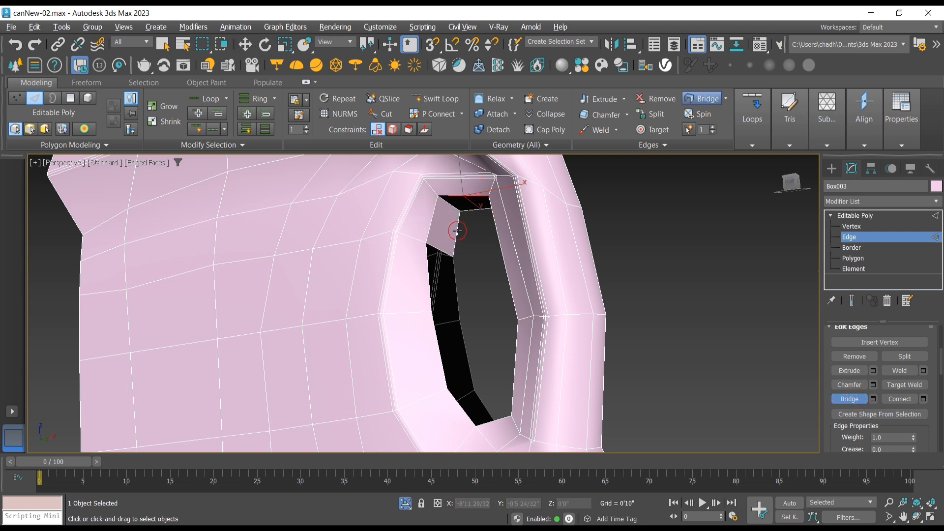
pyautogui.click(426, 278)
pyautogui.click(453, 278)
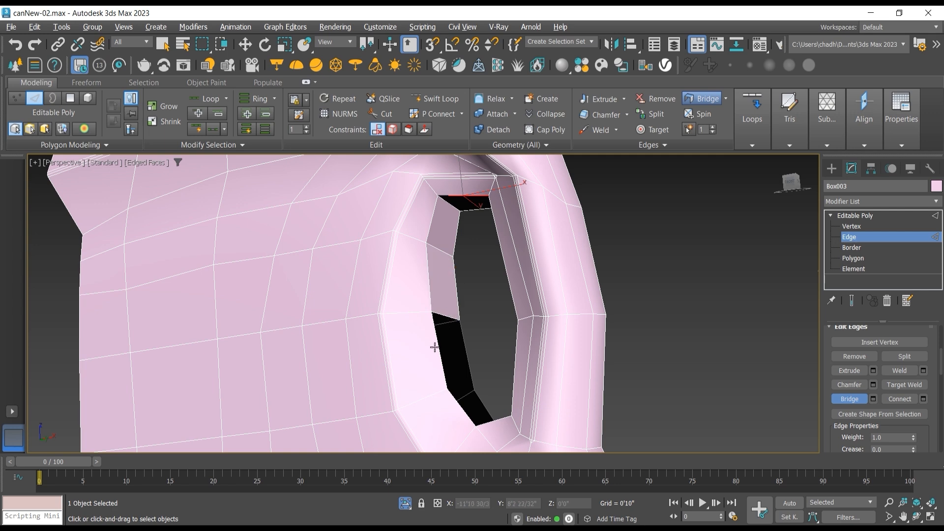
pyautogui.click(440, 343)
pyautogui.click(461, 344)
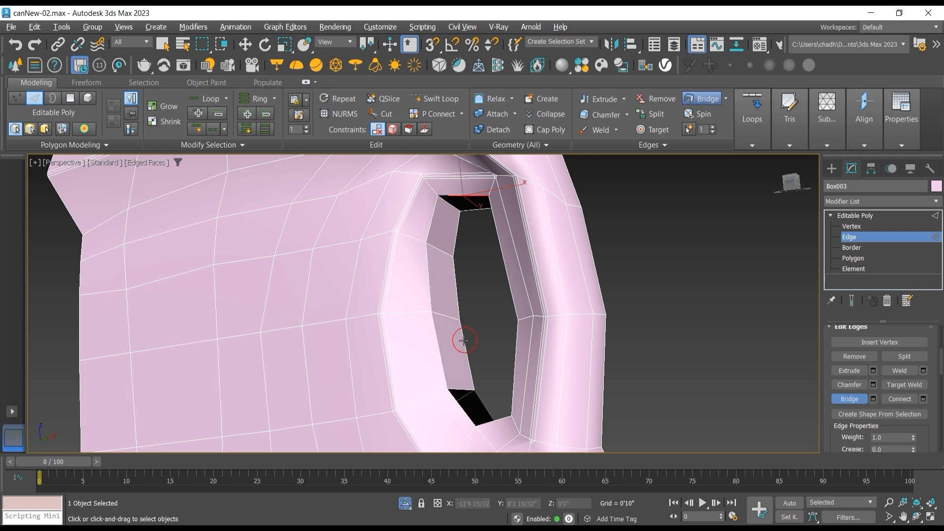
pyautogui.click(465, 412)
pyautogui.click(479, 407)
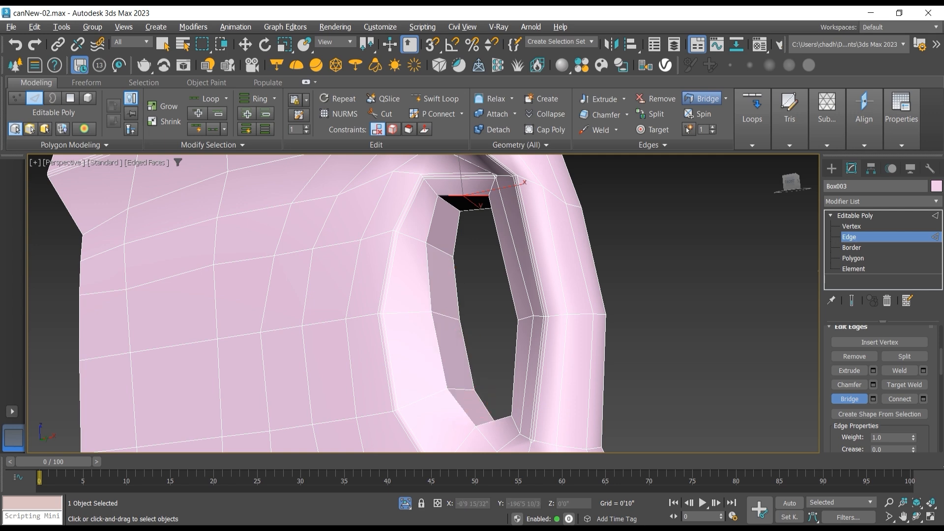
# Step: Bridge the open edges at the bottom of the handle opening and try bridging the pairs up its right side
pyautogui.click(915, 518)
pyautogui.moveTo(426, 302); pyautogui.dragTo(464, 341)
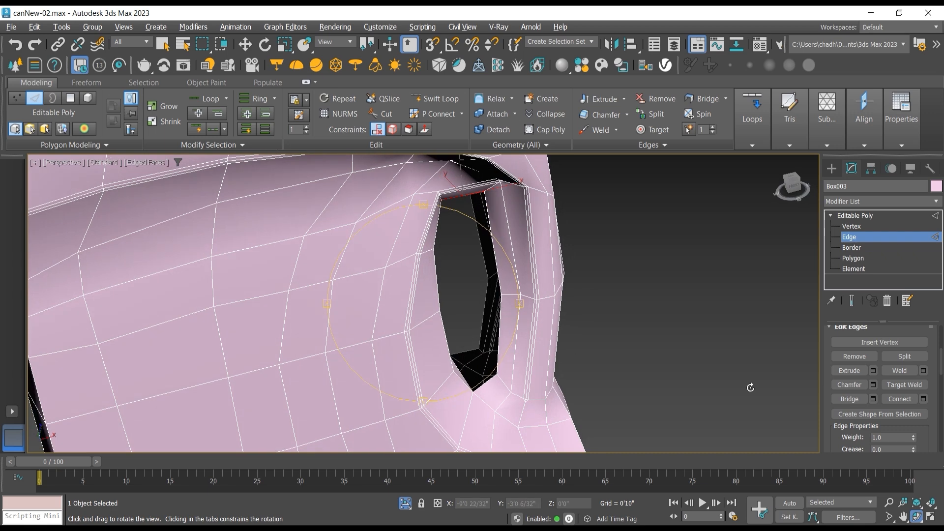
pyautogui.click(849, 399)
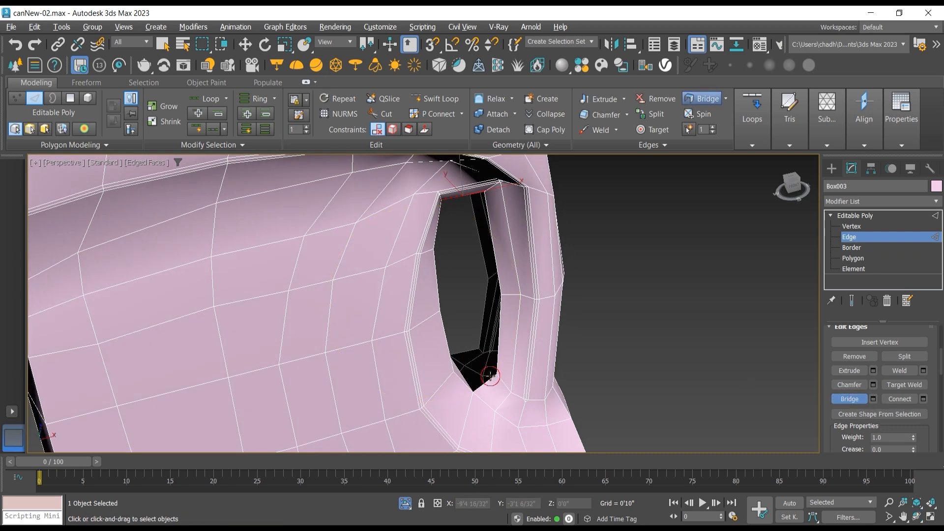
pyautogui.click(490, 377)
pyautogui.click(467, 353)
pyautogui.click(501, 326)
pyautogui.click(483, 311)
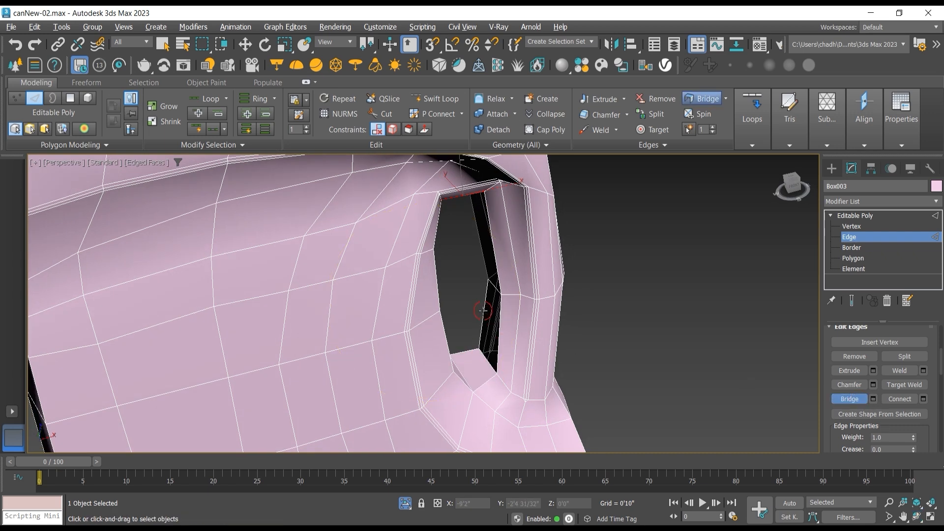
pyautogui.hotkey('ctrl', 'z')
pyautogui.click(483, 256)
# Step: In Front view, move the left corner vertex at the neck base slightly down and outward to soften the shoulder
pyautogui.click(917, 515)
pyautogui.moveTo(445, 290); pyautogui.dragTo(354, 248)
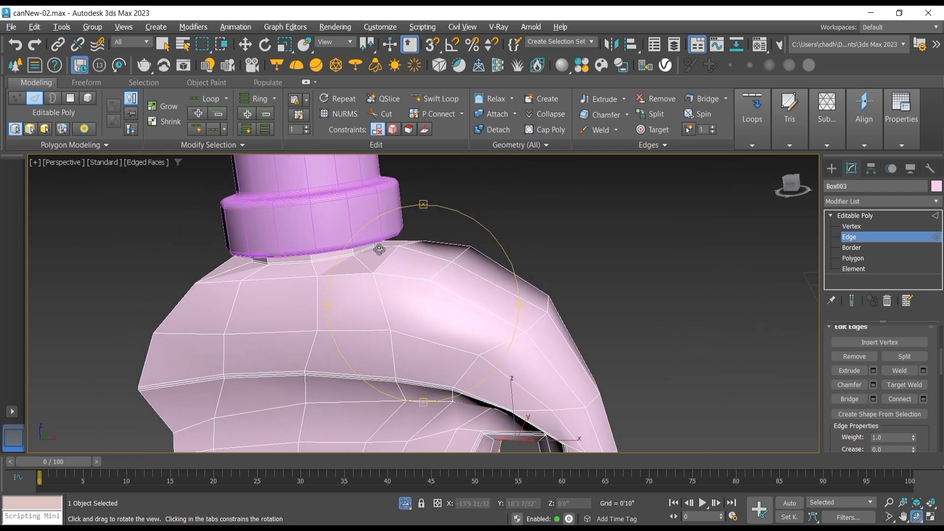
pyautogui.press('f')
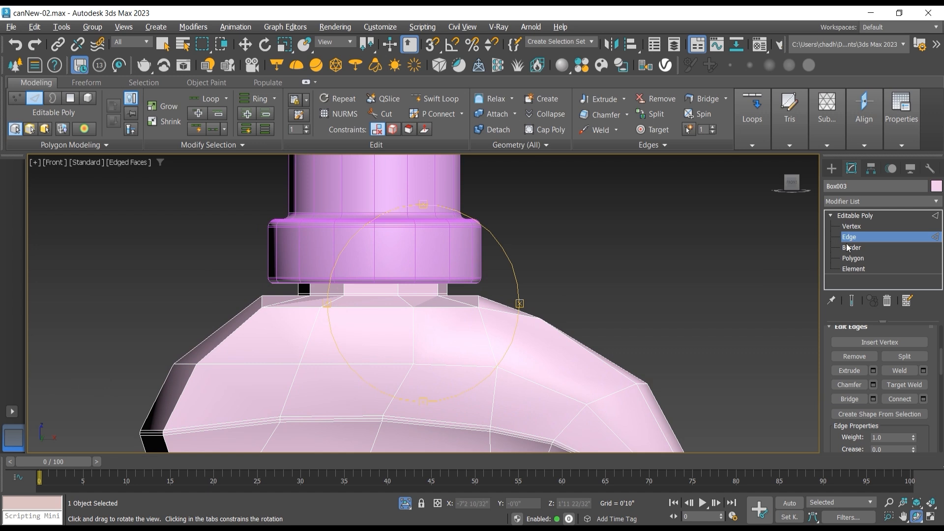
pyautogui.click(855, 227)
pyautogui.click(263, 294)
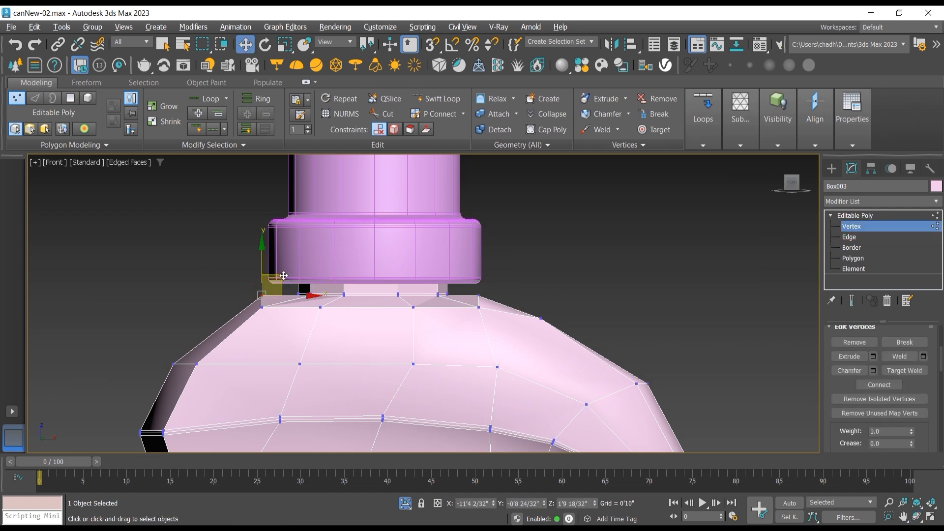
pyautogui.moveTo(271, 284); pyautogui.dragTo(225, 247)
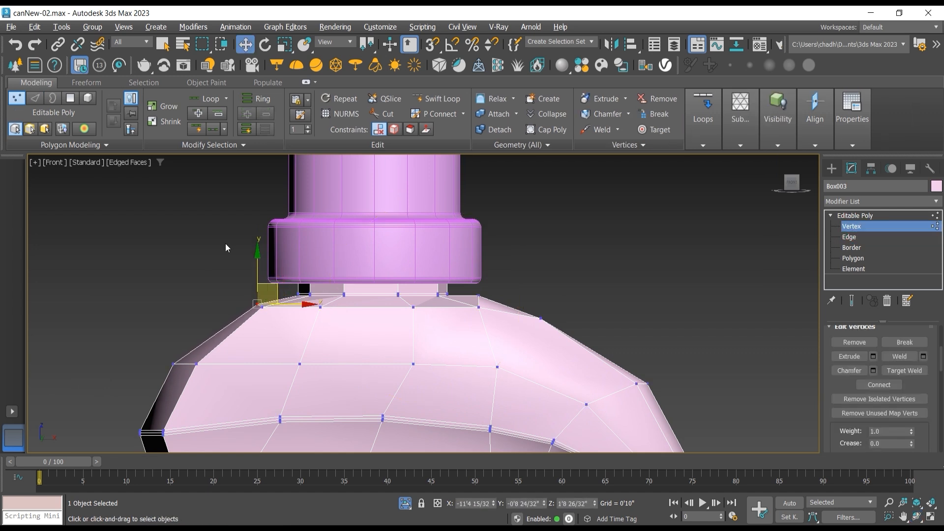
# Step: In Front view, move the right corner vertex at the neck base slightly down and outward to match the left shoulder
pyautogui.moveTo(432, 287); pyautogui.dragTo(478, 295)
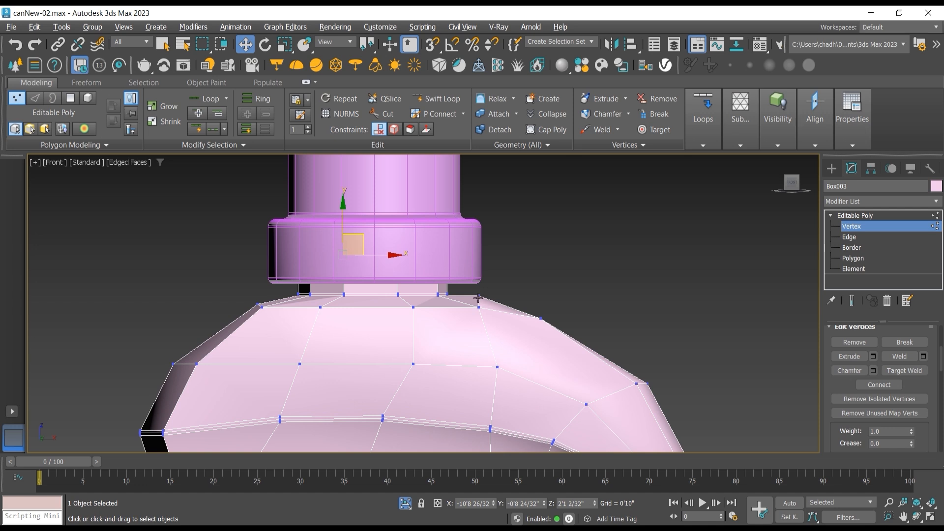
pyautogui.click(478, 298)
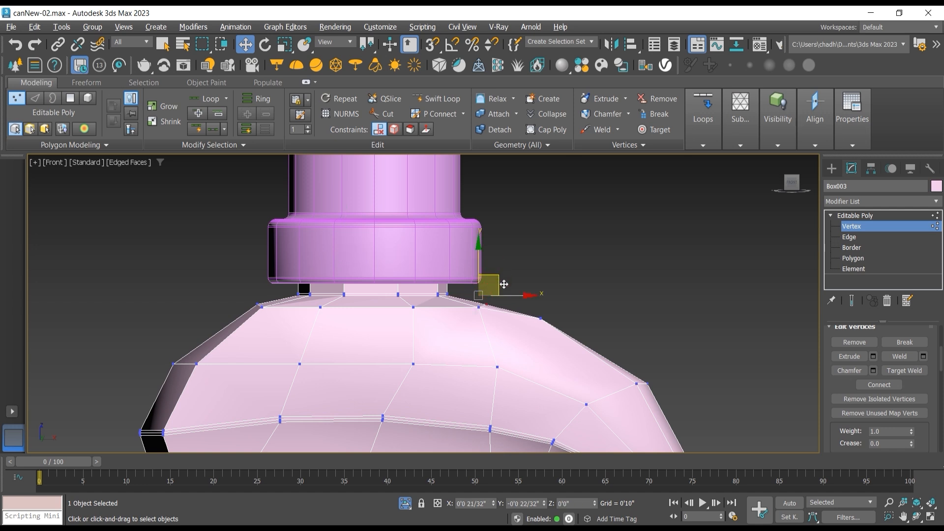
pyautogui.moveTo(504, 284); pyautogui.dragTo(504, 285)
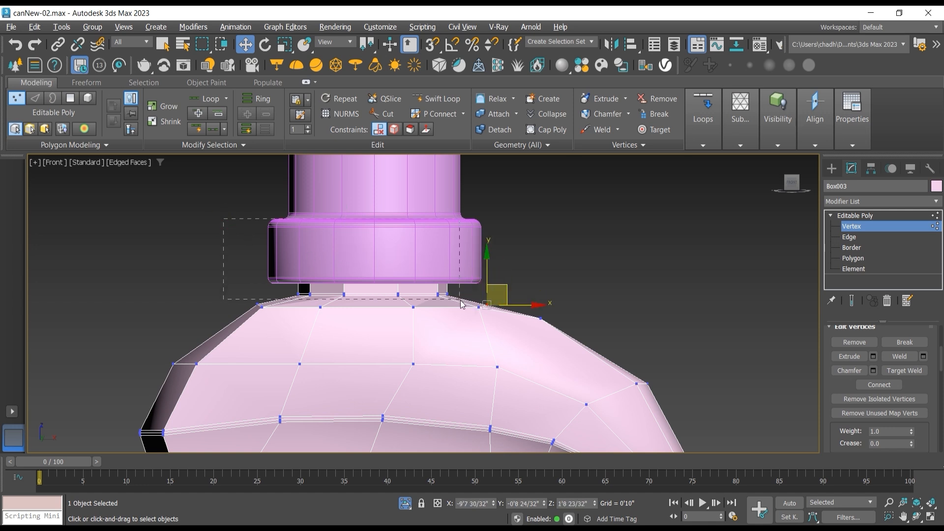
# Step: Select the vertices around the neck and its base on the can body for uniform scaling
pyautogui.moveTo(461, 304); pyautogui.dragTo(461, 304)
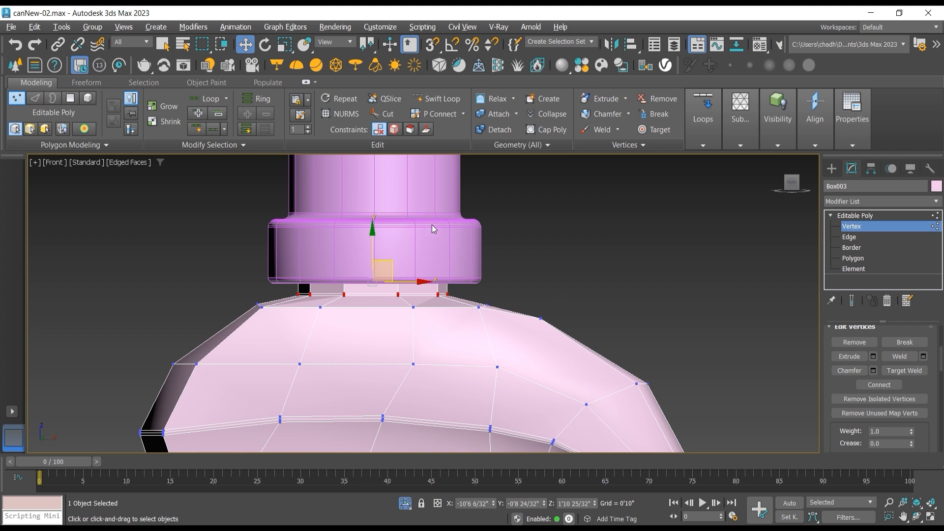
pyautogui.click(898, 401)
pyautogui.moveTo(578, 347); pyautogui.dragTo(578, 347)
pyautogui.click(284, 44)
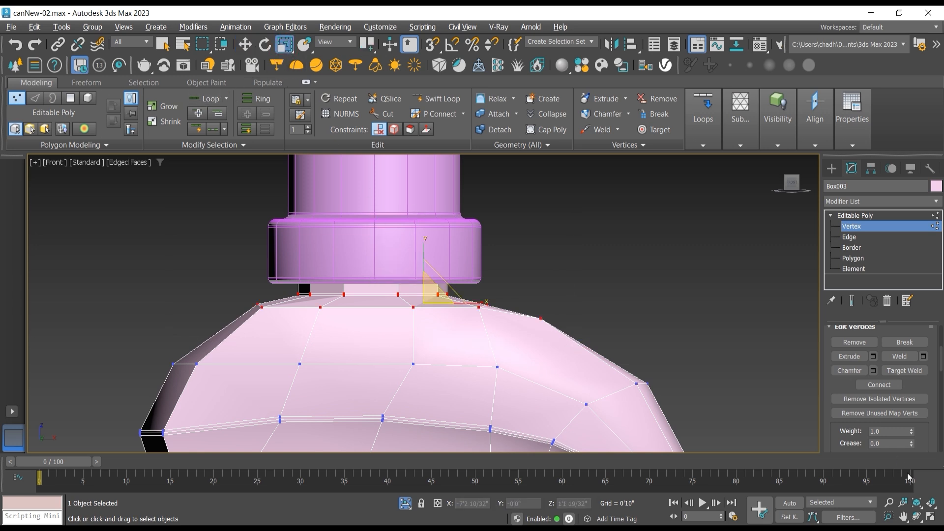
# Step: Show all four viewports, enlarge the upper row, and change the Orthographic view to a Top view of the can
pyautogui.click(931, 516)
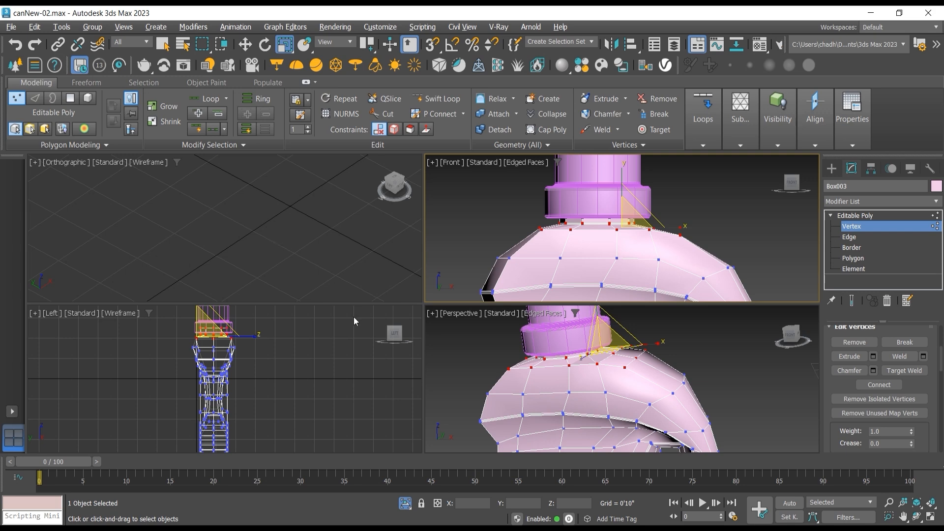
pyautogui.moveTo(501, 227); pyautogui.dragTo(504, 250, button='middle')
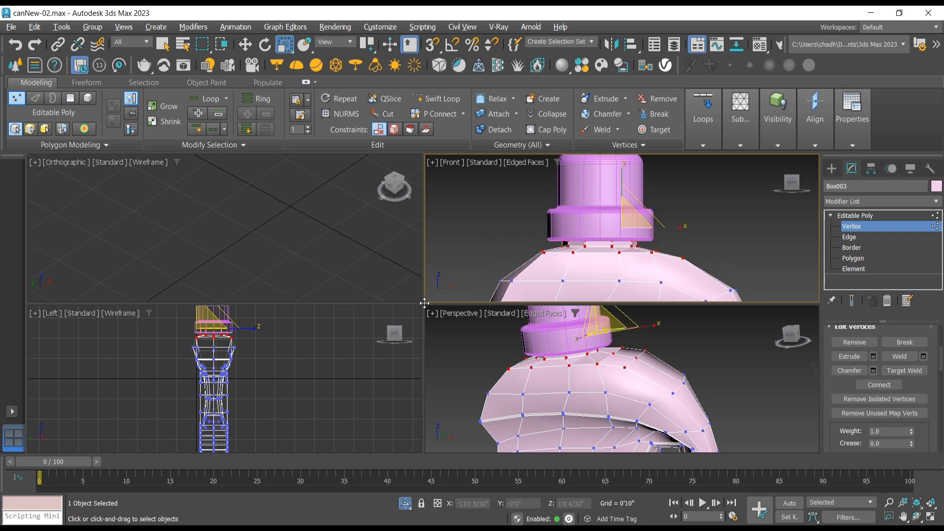
pyautogui.moveTo(425, 303); pyautogui.dragTo(435, 422)
pyautogui.middleClick(308, 268)
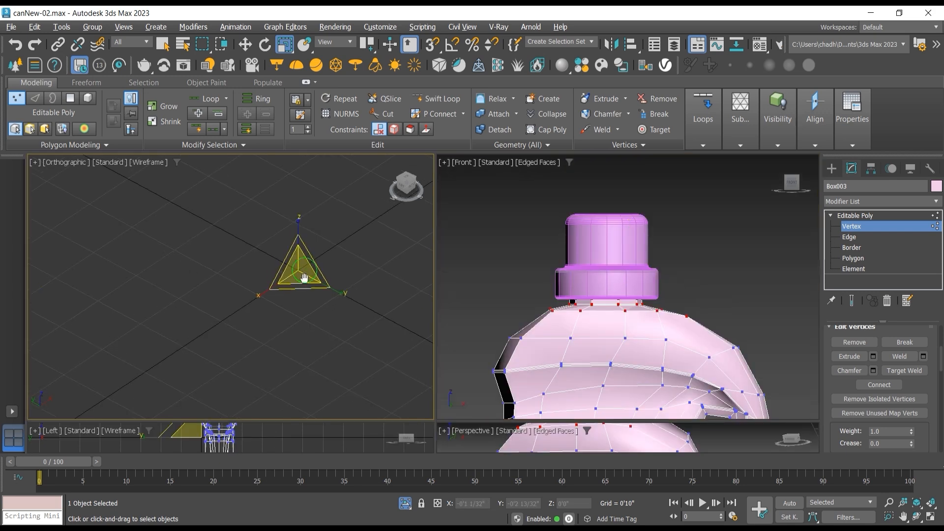
pyautogui.press('t')
pyautogui.moveTo(55, 294); pyautogui.dragTo(227, 274, button='middle')
pyautogui.scroll(5, 194, 277)
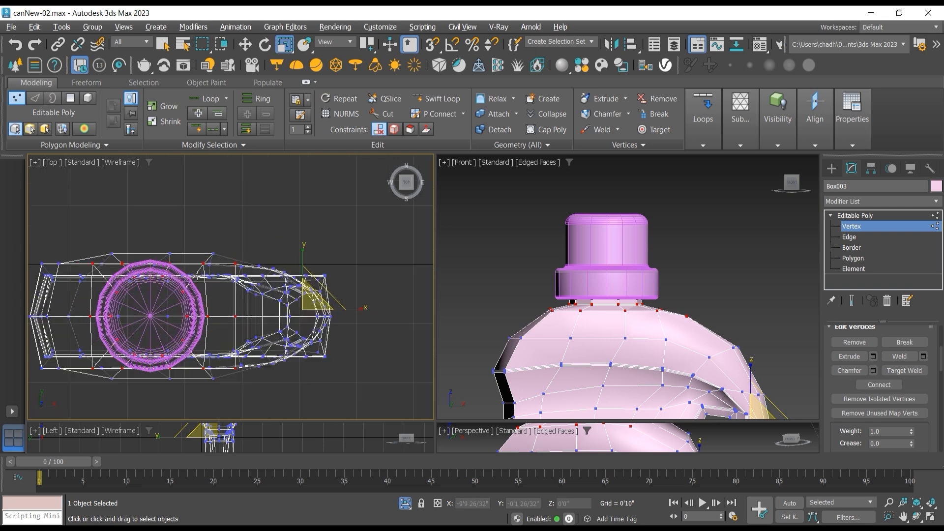
# Step: Uniformly scale the neck and neck-base vertices up to about 128% around the selection center
pyautogui.moveTo(306, 289); pyautogui.dragTo(251, 262)
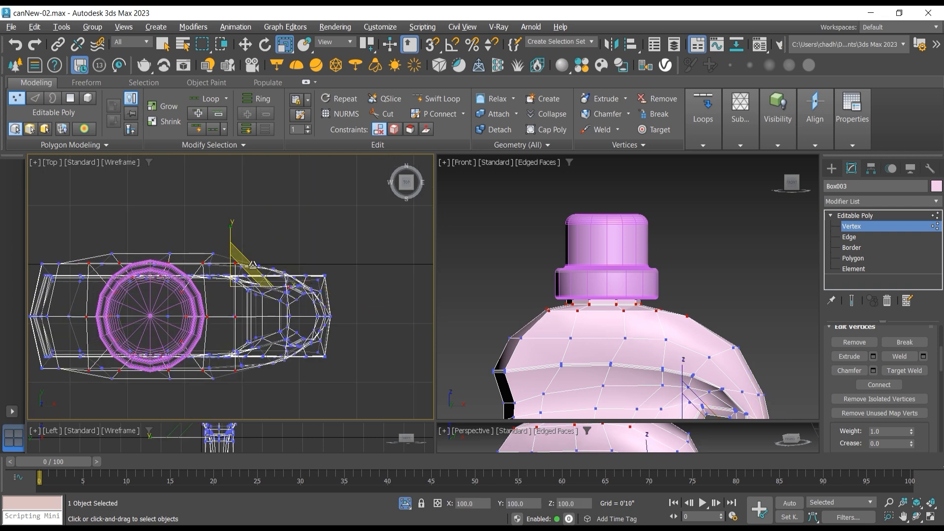
pyautogui.hotkey('ctrl', 'z')
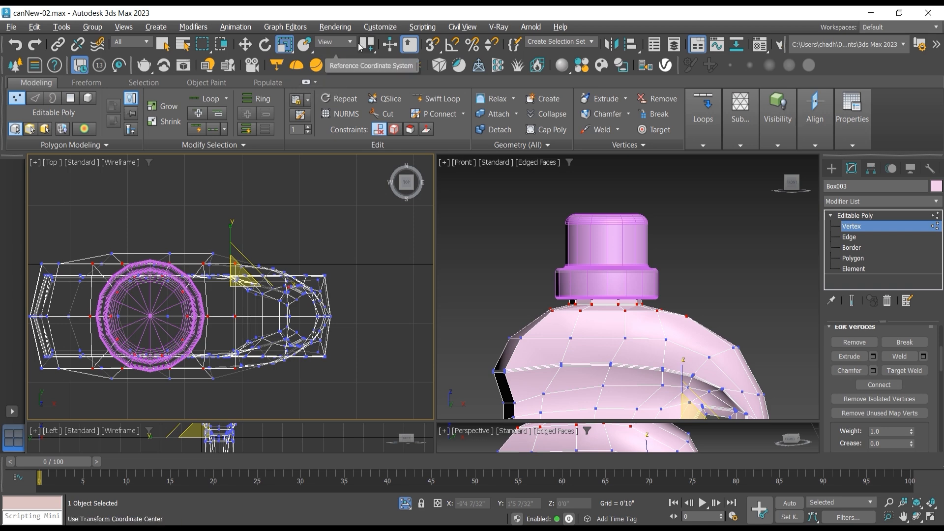
pyautogui.moveTo(366, 43); pyautogui.dragTo(364, 77)
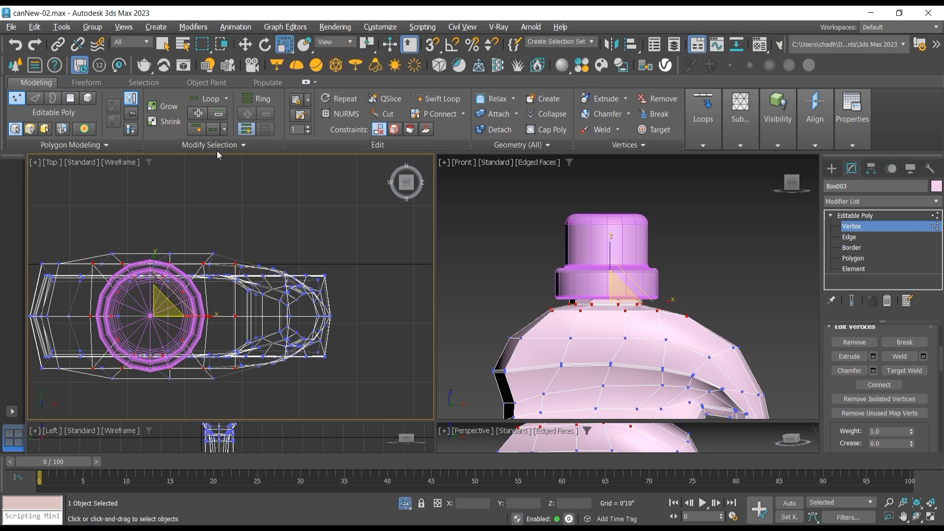
pyautogui.moveTo(166, 305); pyautogui.dragTo(165, 290)
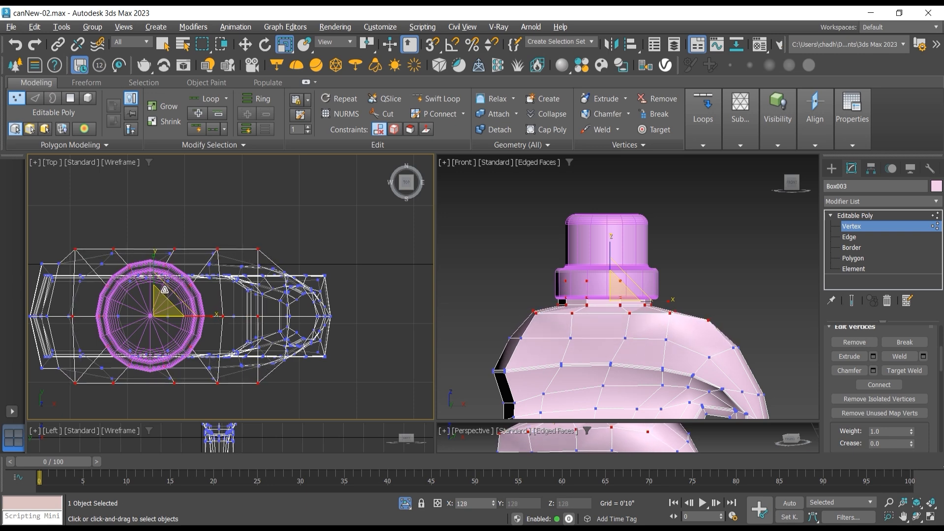
pyautogui.click(514, 236)
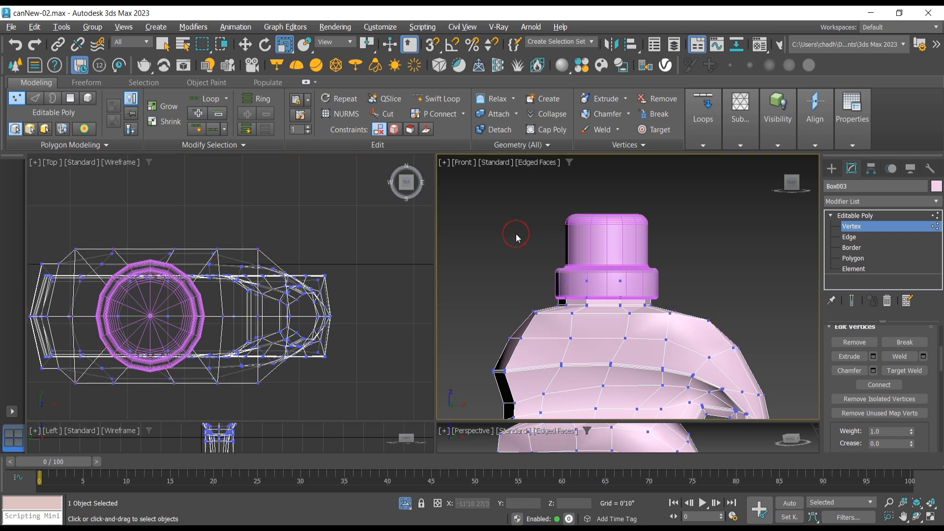
# Step: Leave vertex editing and move the cap slightly left in a maximized Front view to center it over the widened neck
pyautogui.click(931, 517)
pyautogui.click(842, 216)
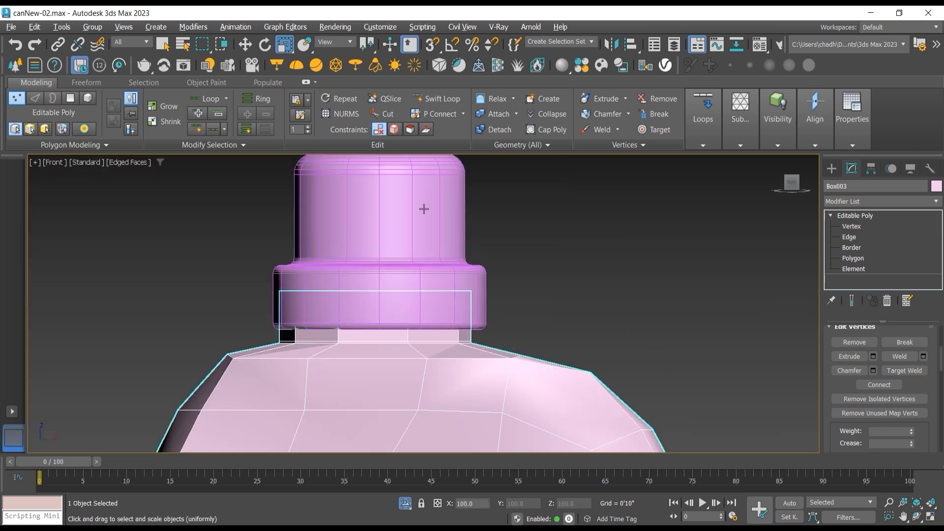
pyautogui.click(394, 217)
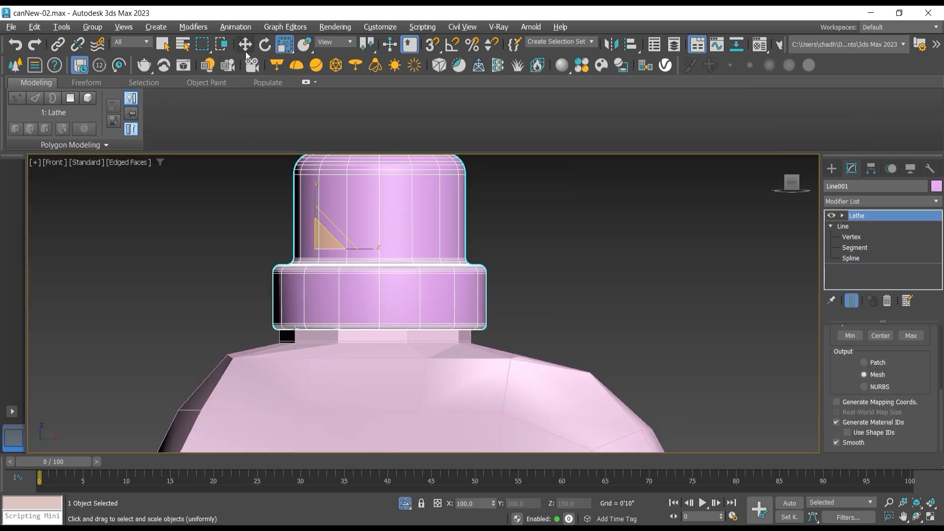
pyautogui.click(244, 44)
pyautogui.moveTo(355, 247); pyautogui.dragTo(348, 249)
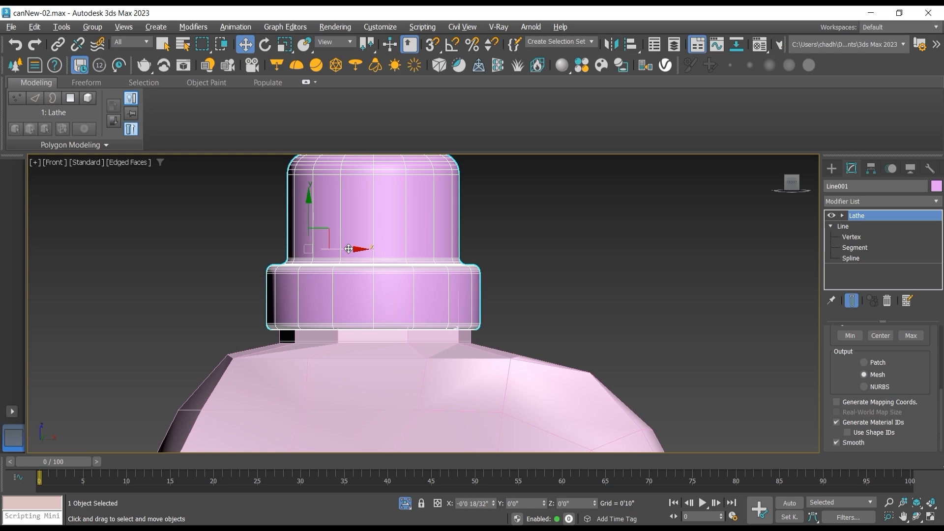
pyautogui.scroll(-2, 269, 266)
pyautogui.moveTo(273, 270); pyautogui.dragTo(256, 219, button='middle')
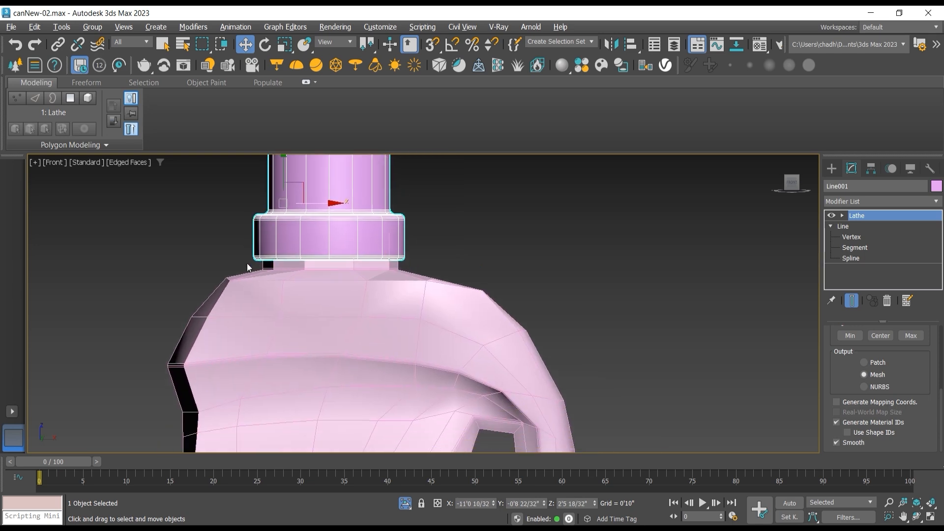
pyautogui.scroll(-2, 249, 267)
# Step: Enter vertex editing on the can body and select the row of vertices along the front shoulder edge in Perspective view
pyautogui.click(916, 516)
pyautogui.press('p')
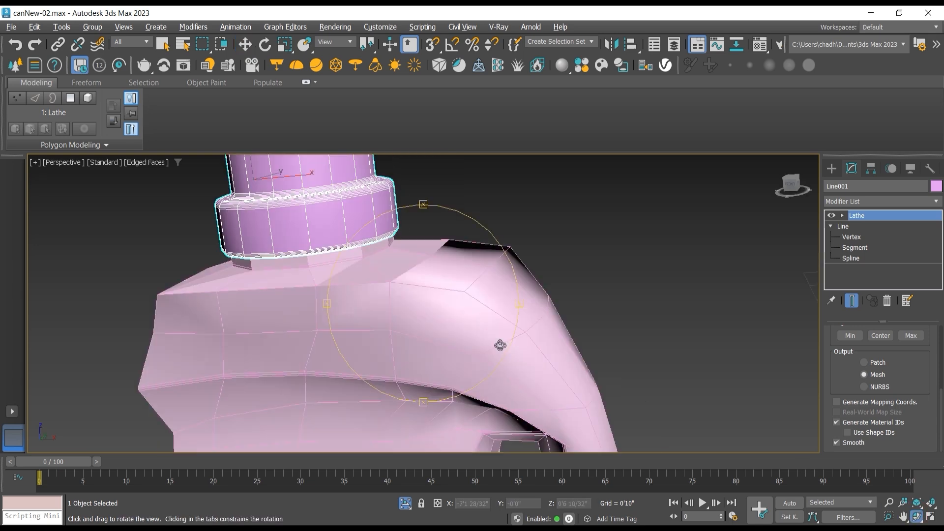
pyautogui.moveTo(456, 325); pyautogui.dragTo(548, 323)
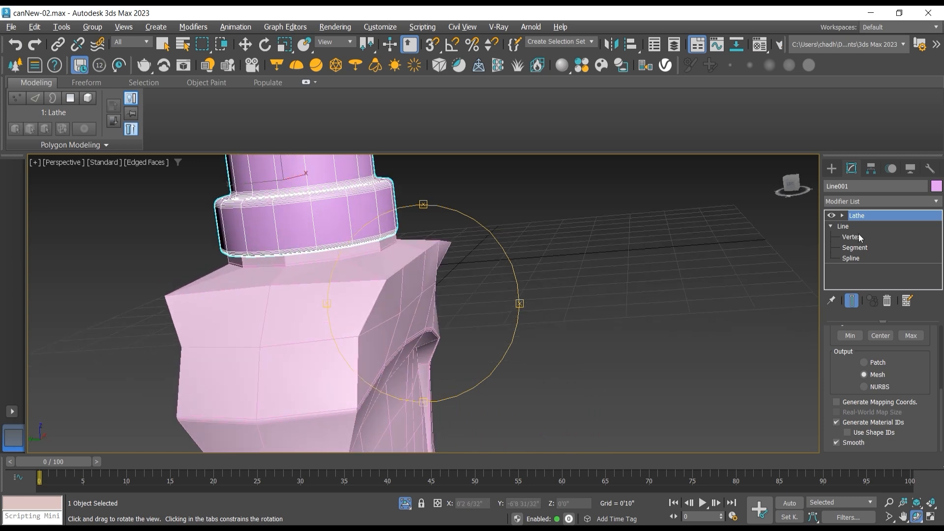
pyautogui.click(265, 44)
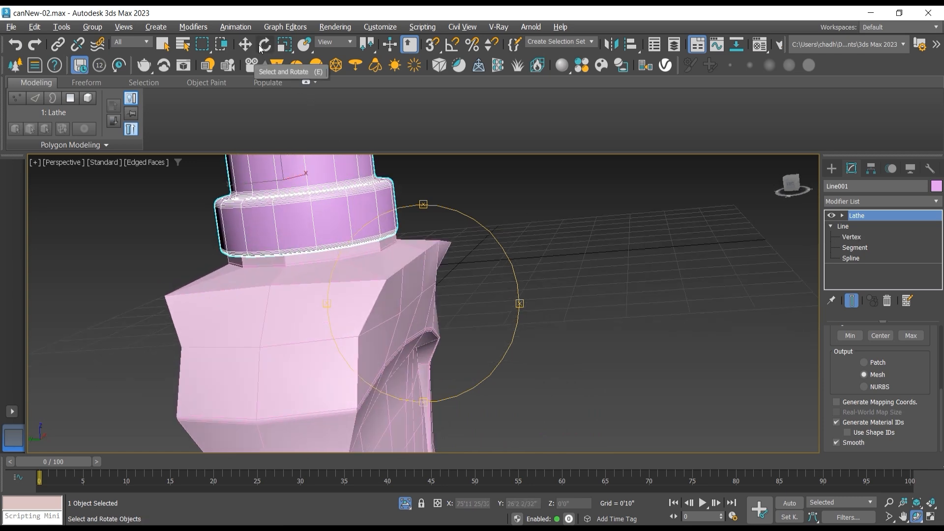
pyautogui.click(402, 273)
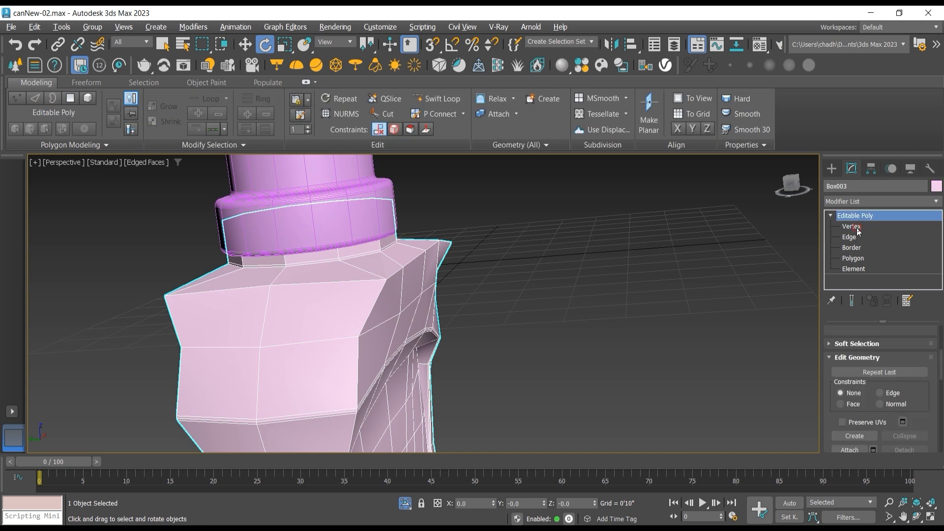
pyautogui.press('1')
pyautogui.click(388, 279)
pyautogui.keyDown('ctrl'); pyautogui.click(404, 266); pyautogui.keyUp('ctrl')
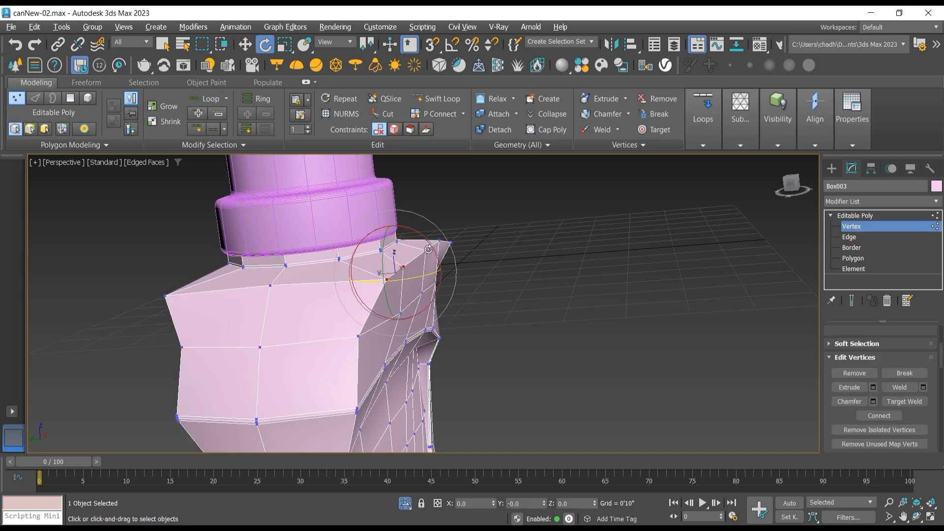
pyautogui.keyDown('ctrl'); pyautogui.click(426, 250); pyautogui.keyUp('ctrl')
pyautogui.keyDown('ctrl'); pyautogui.click(439, 241); pyautogui.keyUp('ctrl')
pyautogui.keyDown('ctrl'); pyautogui.click(448, 243); pyautogui.keyUp('ctrl')
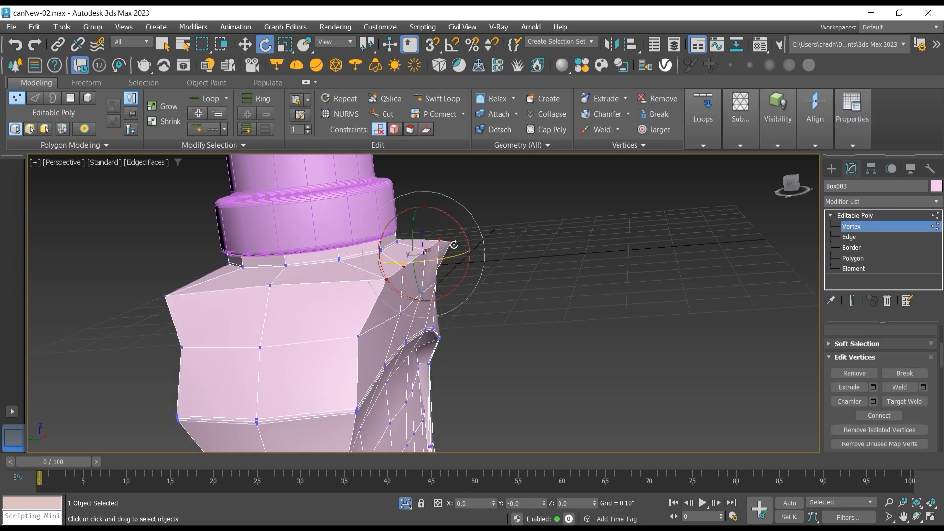
# Step: In Left view, try adding the opposite shoulder vertices to the selection and activate uniform scaling
pyautogui.press('l')
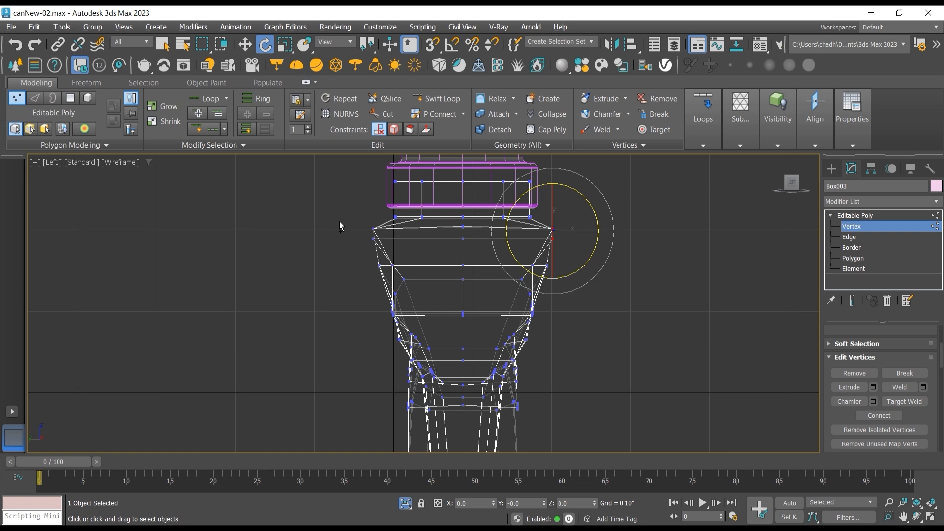
pyautogui.moveTo(340, 225); pyautogui.dragTo(384, 244)
pyautogui.click(285, 45)
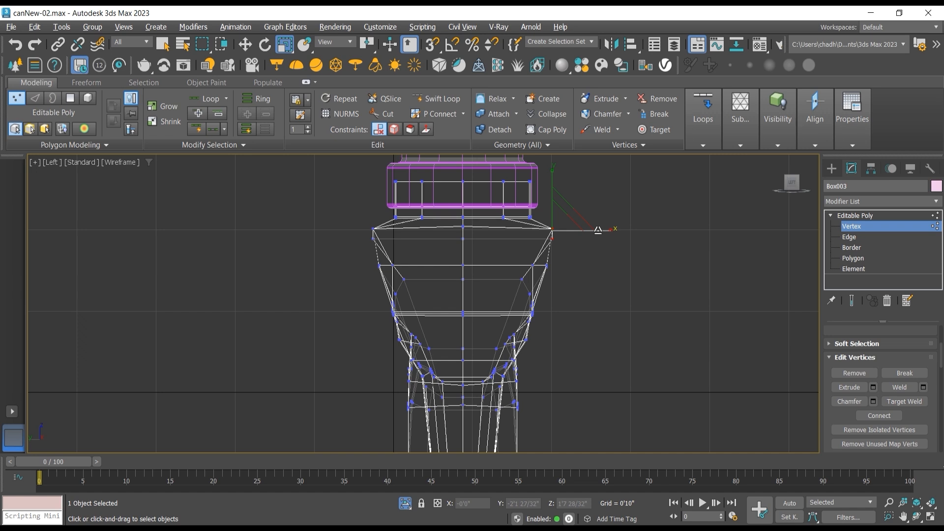
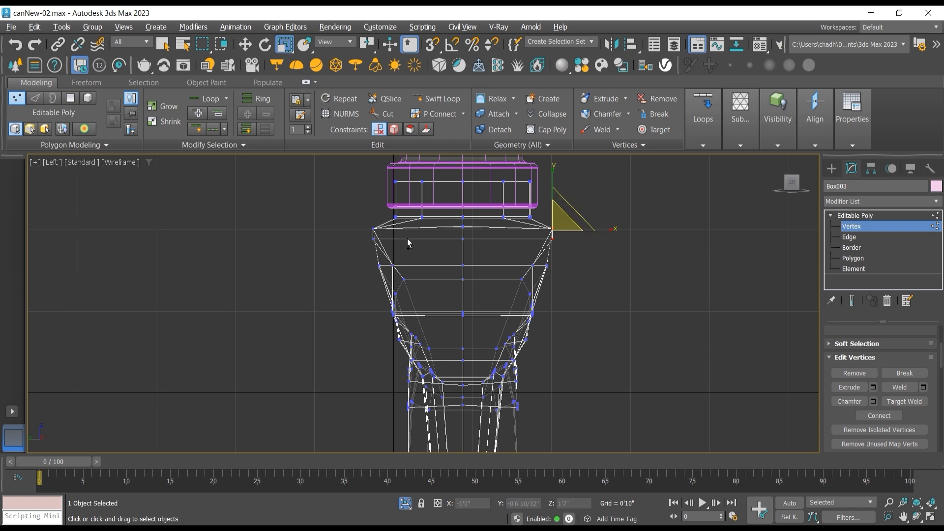
# Step: In the left view, narrow the bottle's top shoulder vertices along X and widen all body vertices below them along X
pyautogui.keyDown('ctrl'); pyautogui.moveTo(384, 257); pyautogui.dragTo(384, 256); pyautogui.keyUp('ctrl')
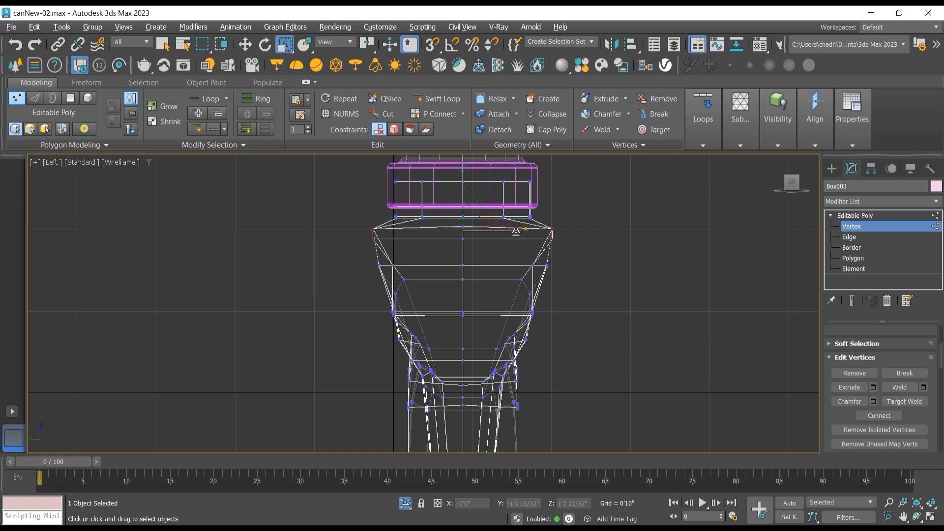
pyautogui.moveTo(516, 231); pyautogui.dragTo(511, 232)
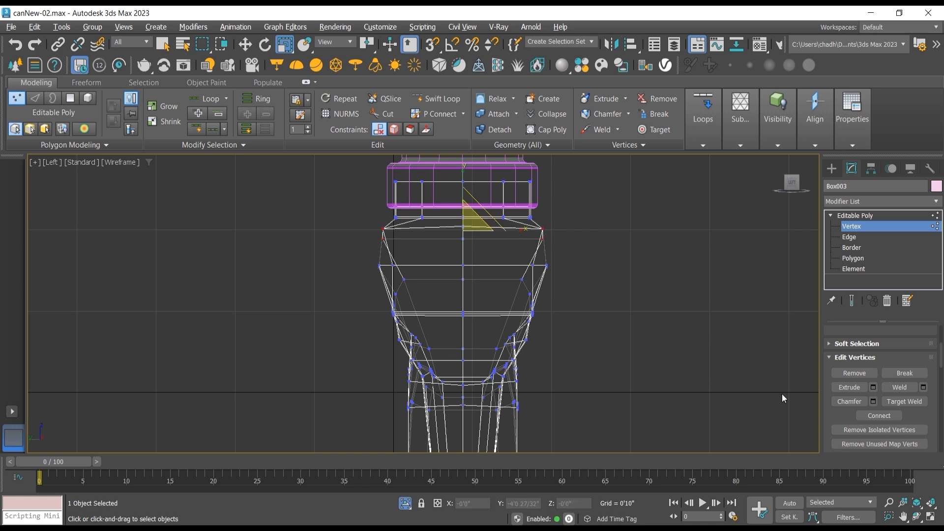
pyautogui.scroll(-5, 605, 341)
pyautogui.moveTo(502, 269); pyautogui.dragTo(504, 274, button='middle')
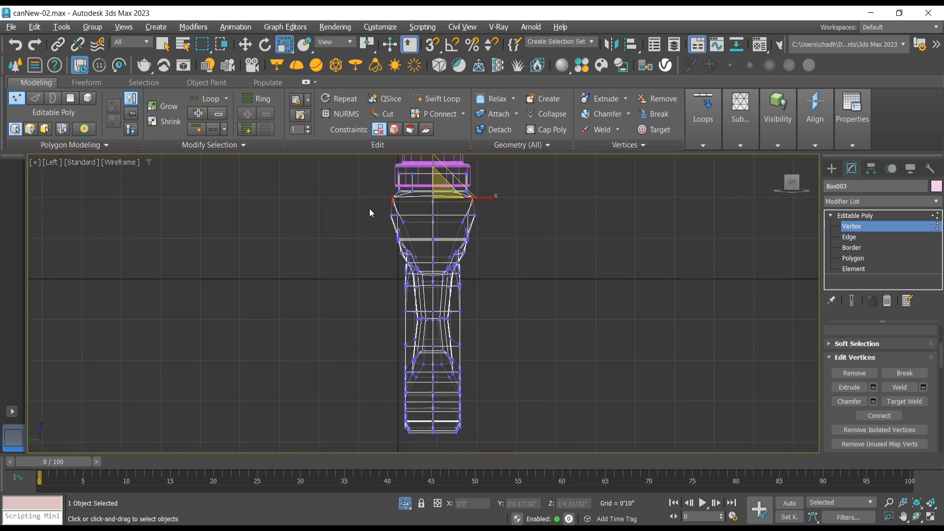
pyautogui.moveTo(368, 208); pyautogui.dragTo(467, 273)
pyautogui.moveTo(504, 325); pyautogui.dragTo(549, 457)
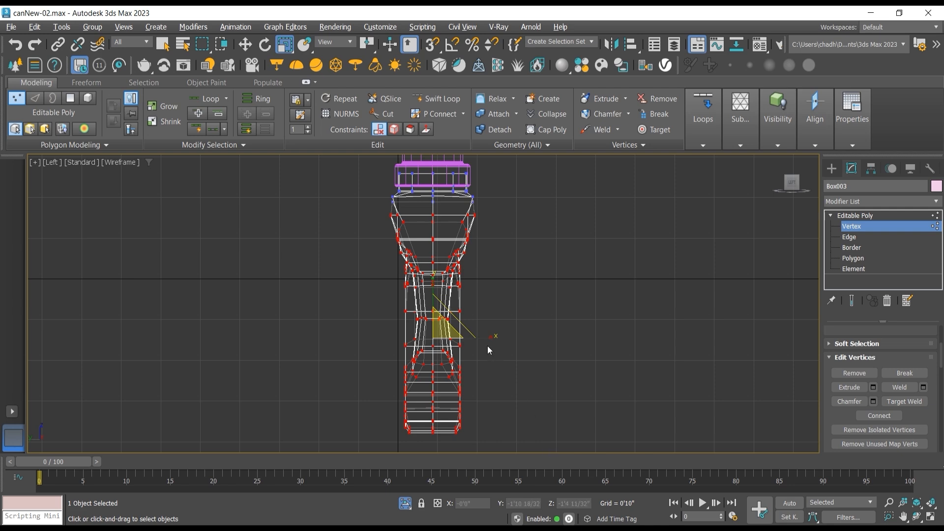
pyautogui.moveTo(487, 346); pyautogui.dragTo(508, 347)
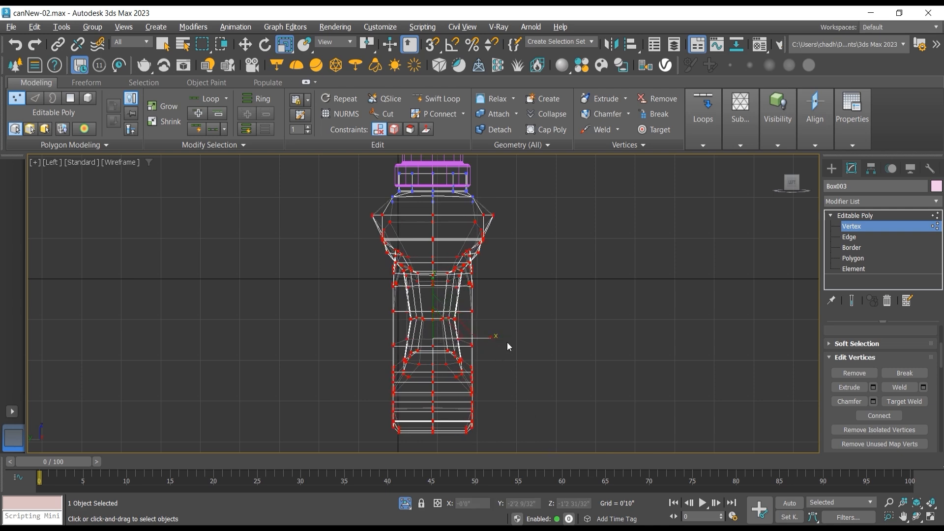
# Step: In the perspective view, move the three middle vertices on one side of the bottle's shoulder slightly inward along Y
pyautogui.click(917, 517)
pyautogui.press('p')
pyautogui.moveTo(449, 298)
pyautogui.mouseDown()
pyautogui.moveTo(295, 303)
pyautogui.moveTo(297, 276)
pyautogui.moveTo(423, 300)
pyautogui.moveTo(402, 305)
pyautogui.moveTo(411, 235)
pyautogui.moveTo(466, 297)
pyautogui.moveTo(487, 299)
pyautogui.moveTo(431, 247)
pyautogui.mouseUp()
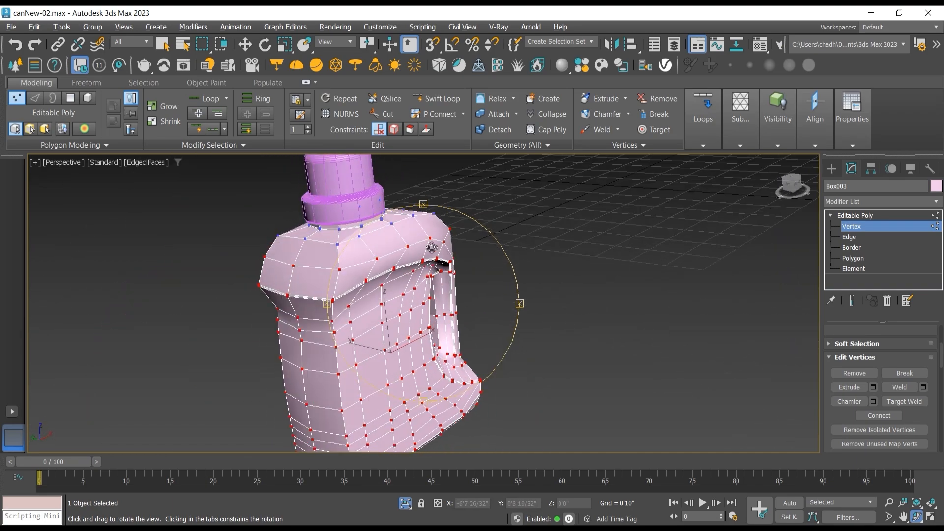
pyautogui.scroll(5, 432, 248)
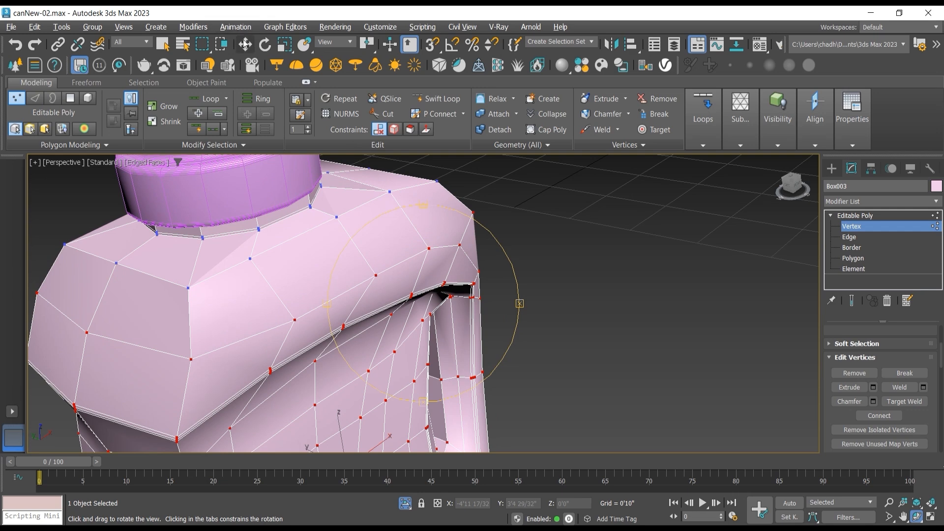
pyautogui.click(244, 44)
pyautogui.click(428, 248)
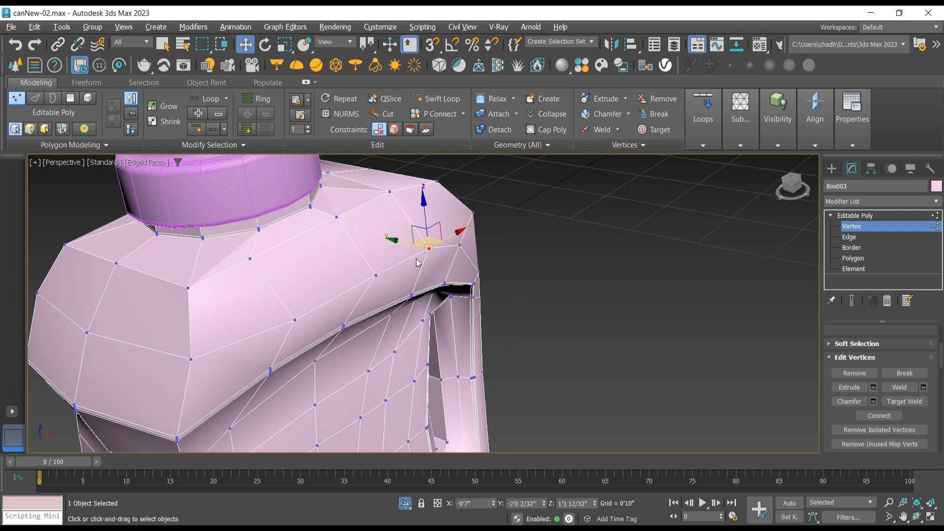
pyautogui.keyDown('ctrl'); pyautogui.click(377, 275); pyautogui.keyUp('ctrl')
pyautogui.keyDown('ctrl'); pyautogui.click(294, 320); pyautogui.keyUp('ctrl')
pyautogui.moveTo(342, 273); pyautogui.dragTo(332, 271)
# Step: Nudge the same three shoulder vertices a little further inward along Y
pyautogui.click(916, 517)
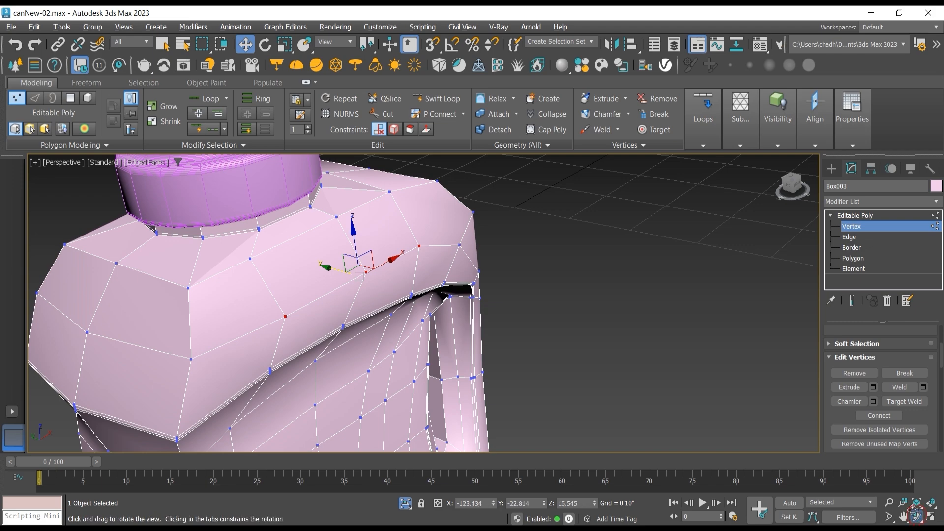
pyautogui.moveTo(413, 289); pyautogui.dragTo(426, 260)
pyautogui.click(246, 45)
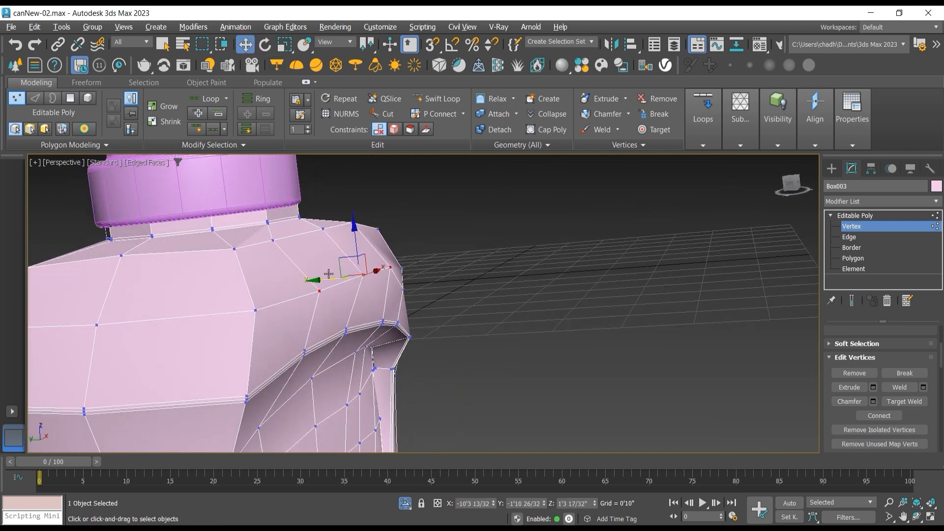
pyautogui.moveTo(328, 278); pyautogui.dragTo(321, 278)
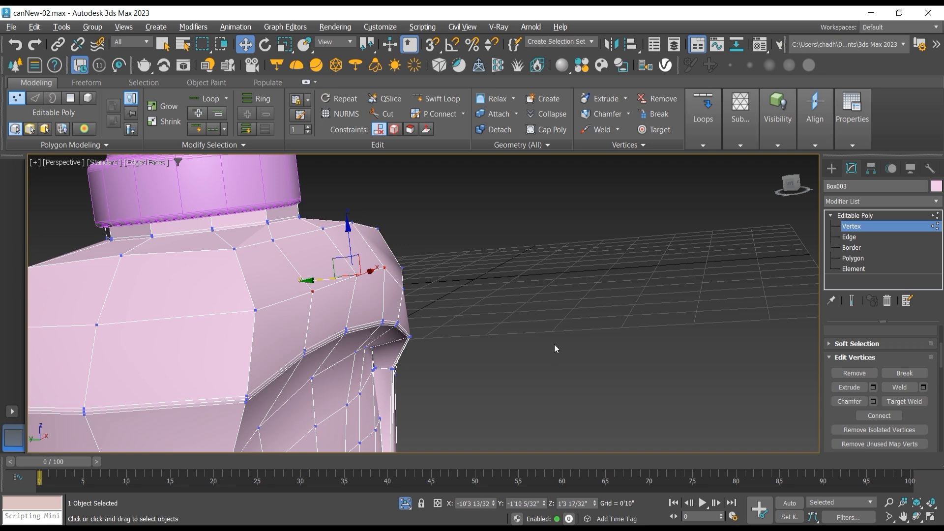
# Step: Move the three matching shoulder vertices on the opposite side of the bottle inward along Y
pyautogui.click(918, 517)
pyautogui.moveTo(476, 337); pyautogui.dragTo(506, 331)
pyautogui.moveTo(412, 320); pyautogui.dragTo(398, 294)
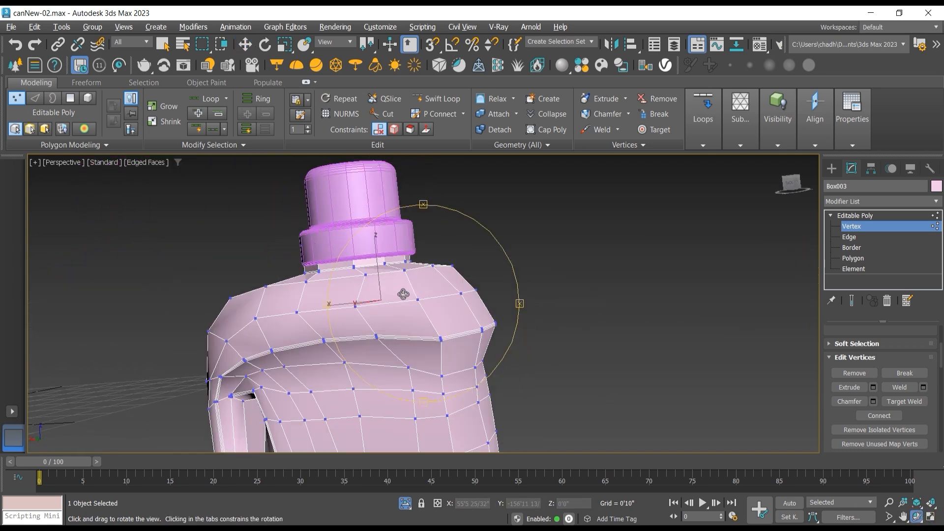
pyautogui.click(245, 44)
pyautogui.keyDown('ctrl'); pyautogui.click(256, 318); pyautogui.keyUp('ctrl')
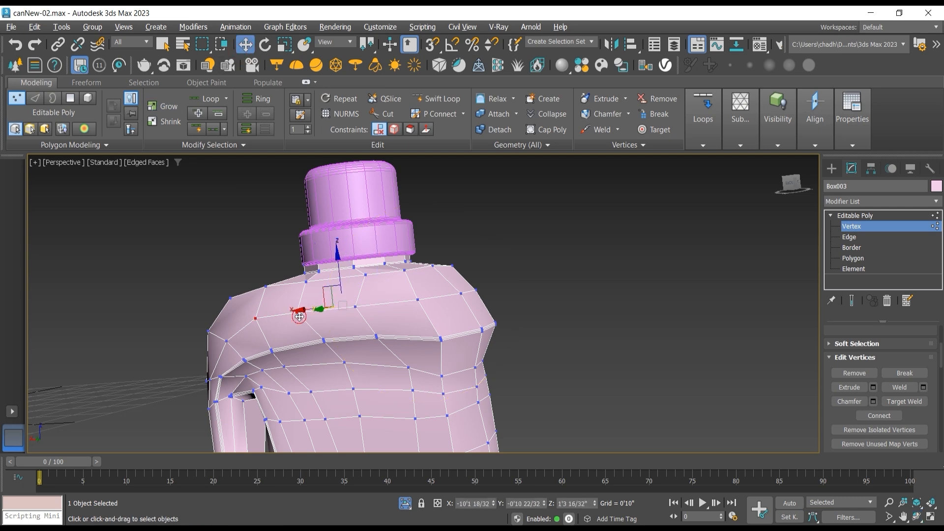
pyautogui.keyDown('ctrl'); pyautogui.click(354, 306); pyautogui.keyUp('ctrl')
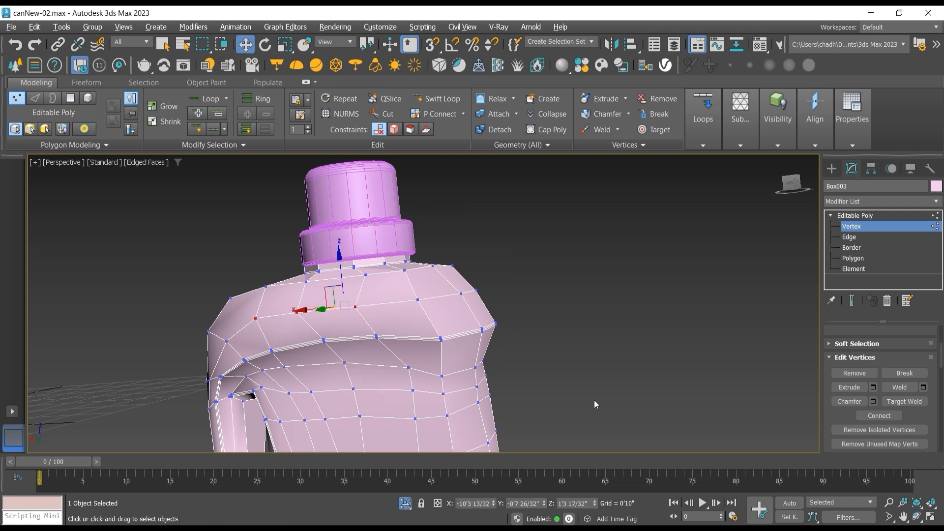
pyautogui.click(915, 519)
pyautogui.moveTo(418, 322); pyautogui.dragTo(371, 342)
pyautogui.click(246, 47)
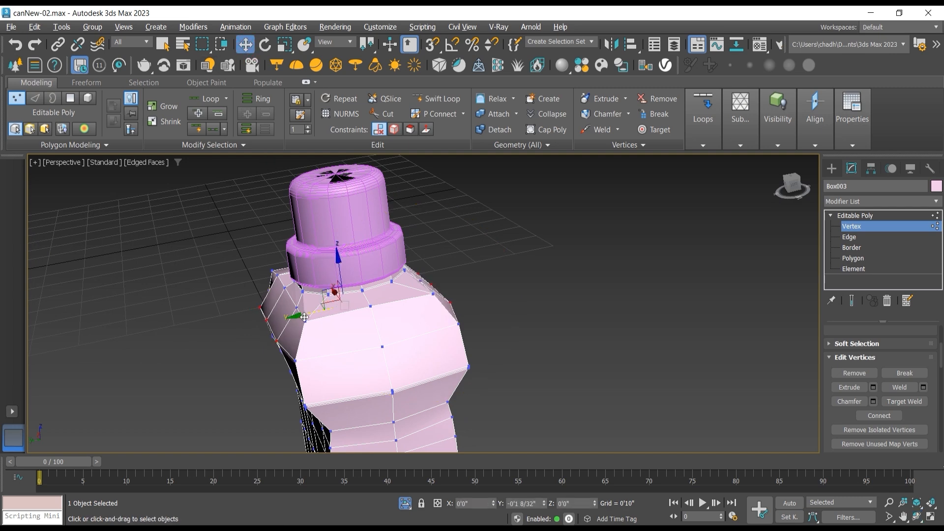
pyautogui.click(184, 293)
pyautogui.click(253, 309)
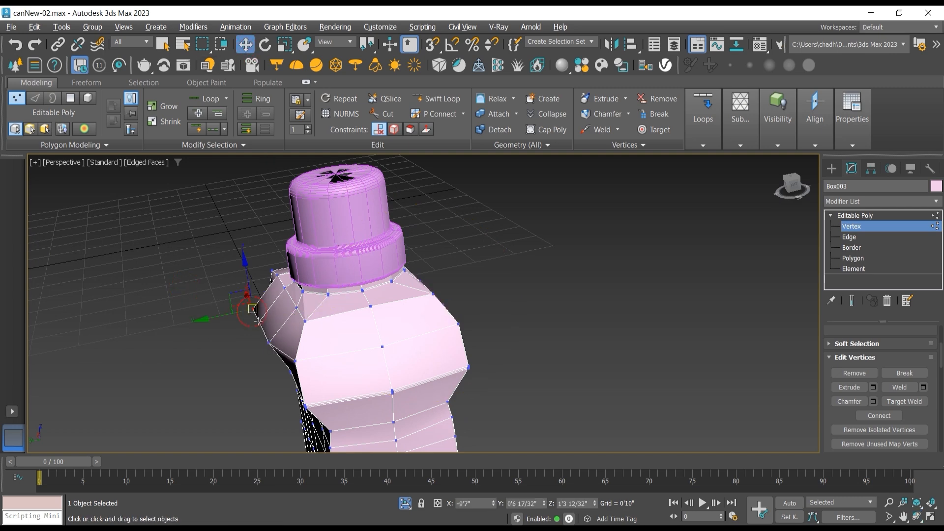
pyautogui.keyDown('ctrl'); pyautogui.click(269, 342); pyautogui.keyUp('ctrl')
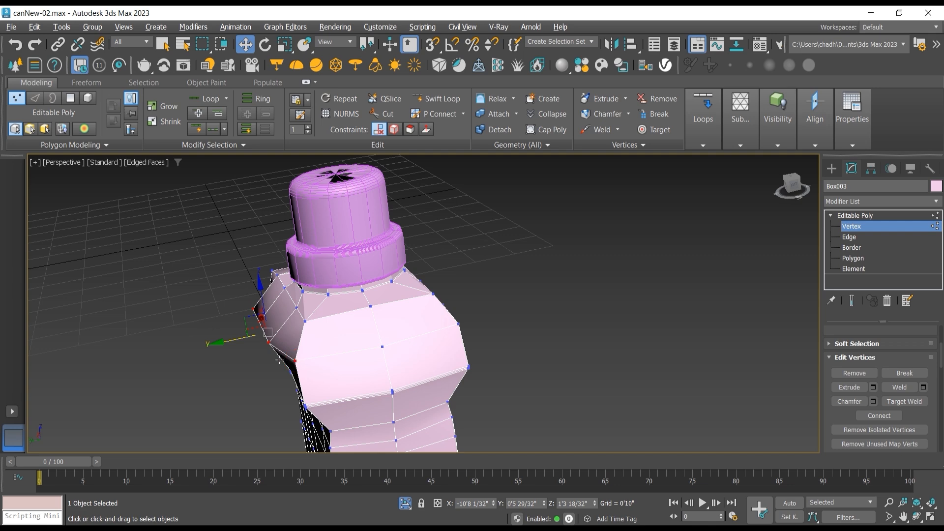
pyautogui.hotkey('ctrl', 'z')
pyautogui.moveTo(222, 332); pyautogui.dragTo(235, 332)
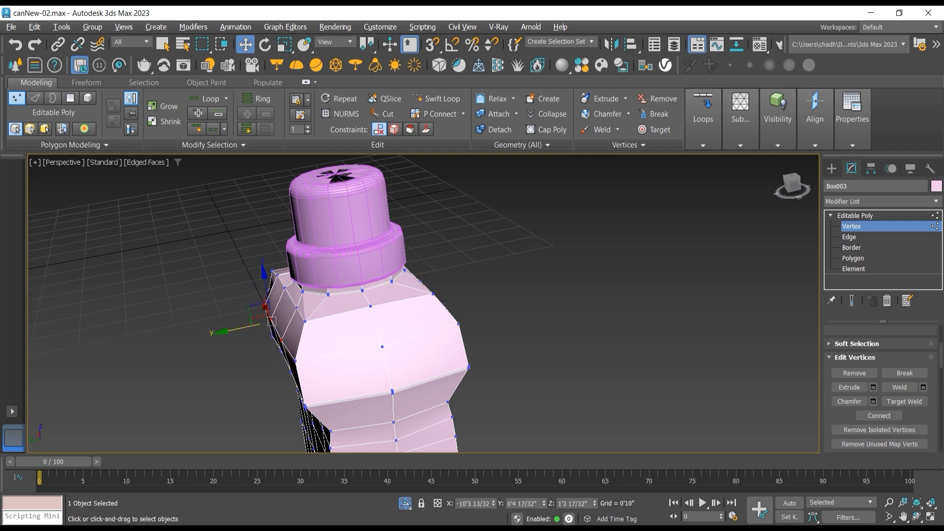
# Step: Move the single mid-height vertex on the handle's inner front side slightly outward along Y
pyautogui.click(917, 517)
pyautogui.moveTo(384, 344); pyautogui.dragTo(387, 254)
pyautogui.scroll(5, 352, 259)
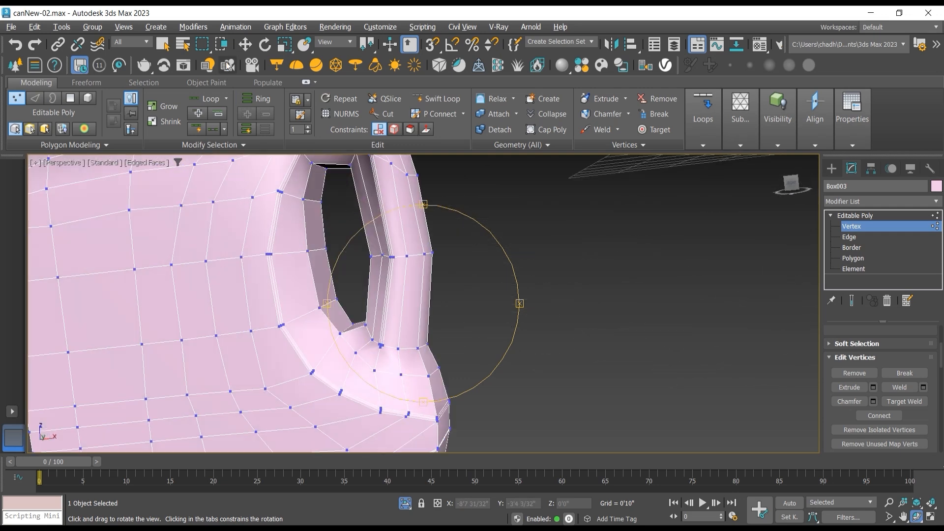
pyautogui.click(245, 44)
pyautogui.doubleClick(401, 255)
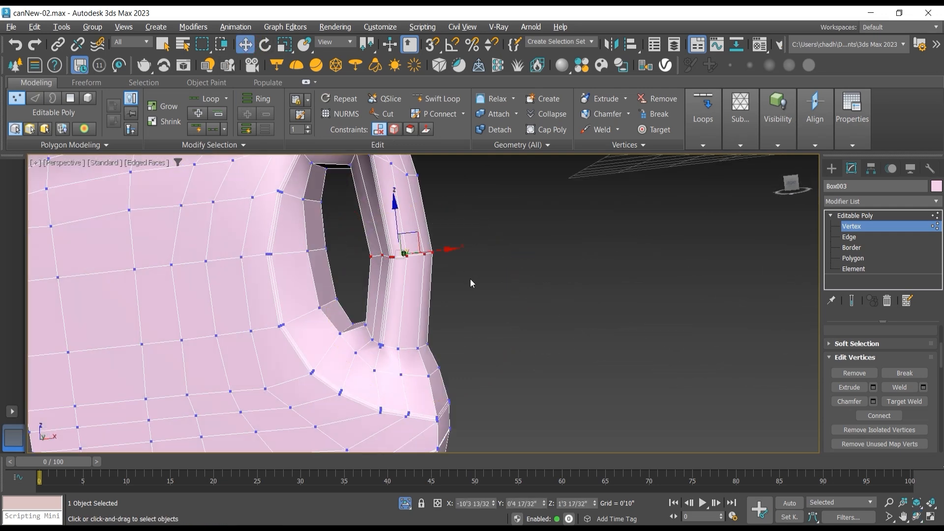
pyautogui.click(918, 518)
pyautogui.moveTo(473, 278); pyautogui.dragTo(515, 308)
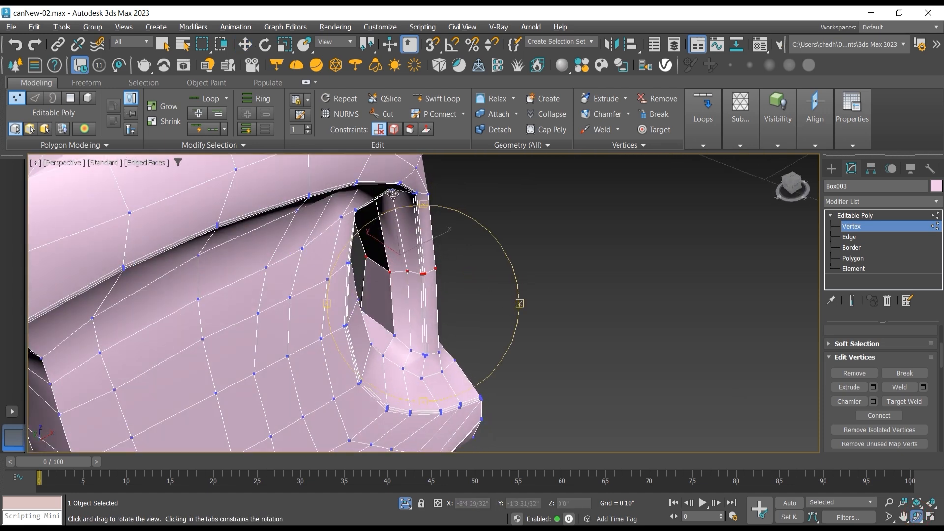
pyautogui.press('w')
pyautogui.click(406, 271)
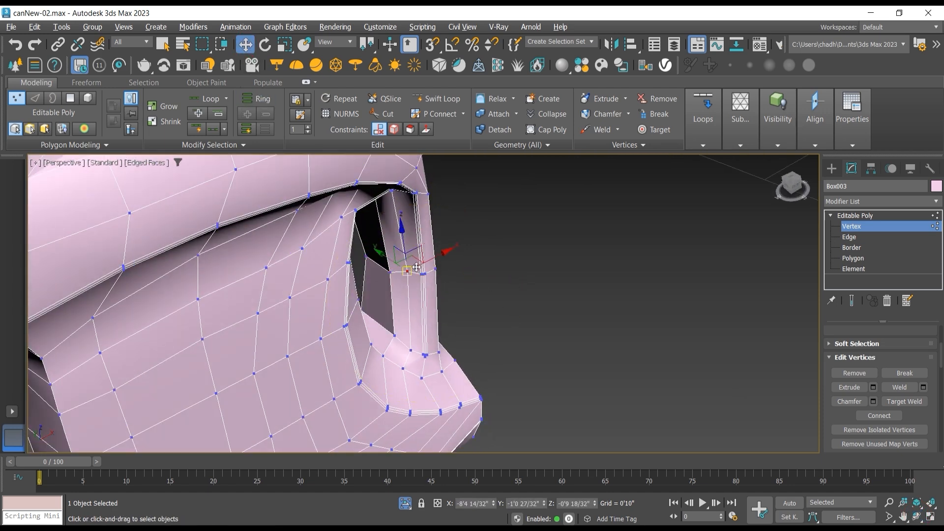
pyautogui.moveTo(429, 261); pyautogui.dragTo(388, 254)
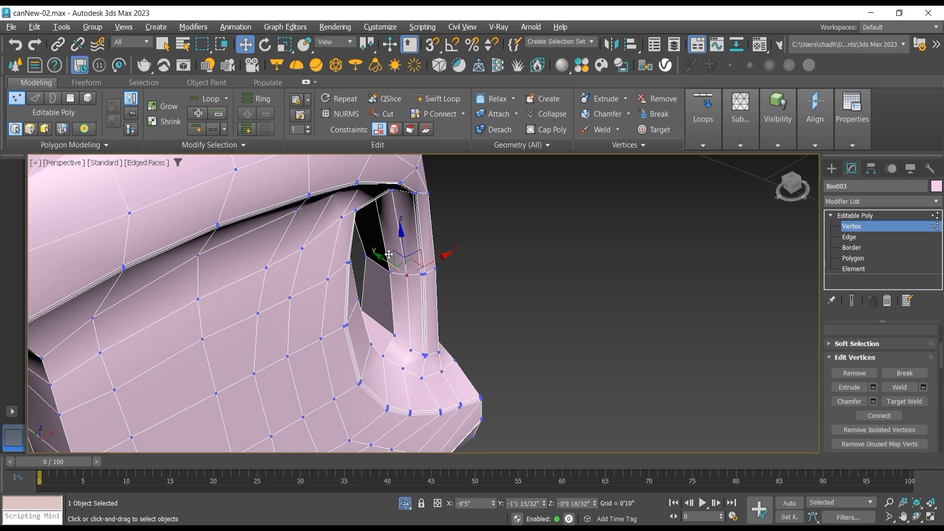
# Step: Select the ring of vertices at the handle's mid-height and scale it down slightly and uniformly
pyautogui.click(918, 516)
pyautogui.moveTo(422, 290); pyautogui.dragTo(376, 205)
pyautogui.click(250, 48)
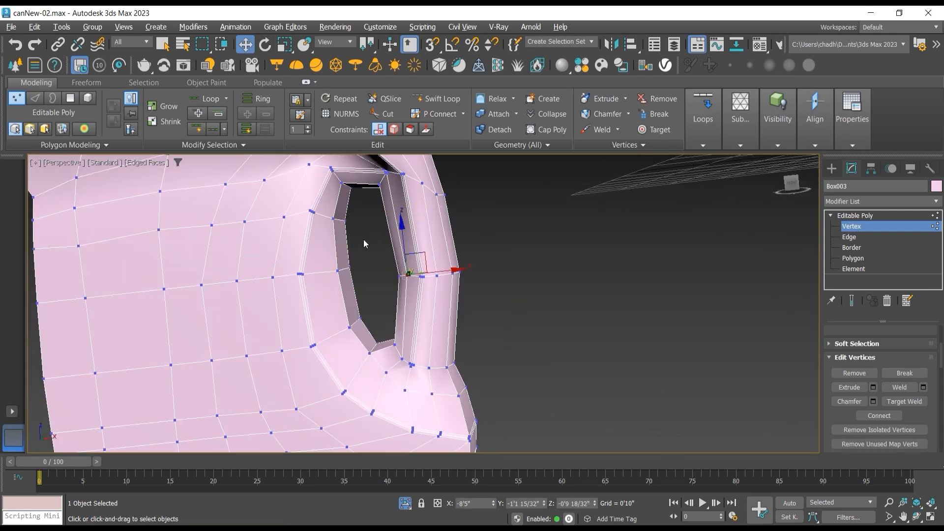
pyautogui.moveTo(484, 305); pyautogui.dragTo(485, 305)
pyautogui.click(285, 44)
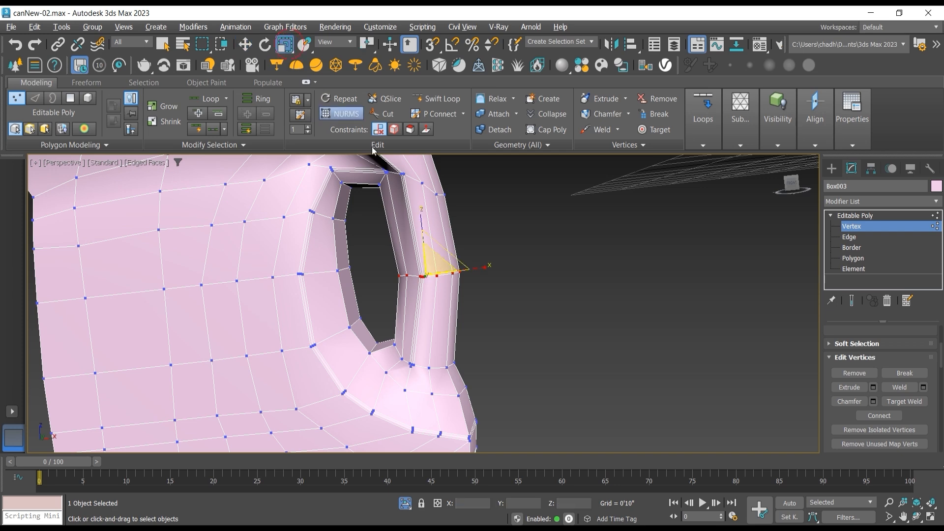
pyautogui.moveTo(432, 259); pyautogui.dragTo(435, 269)
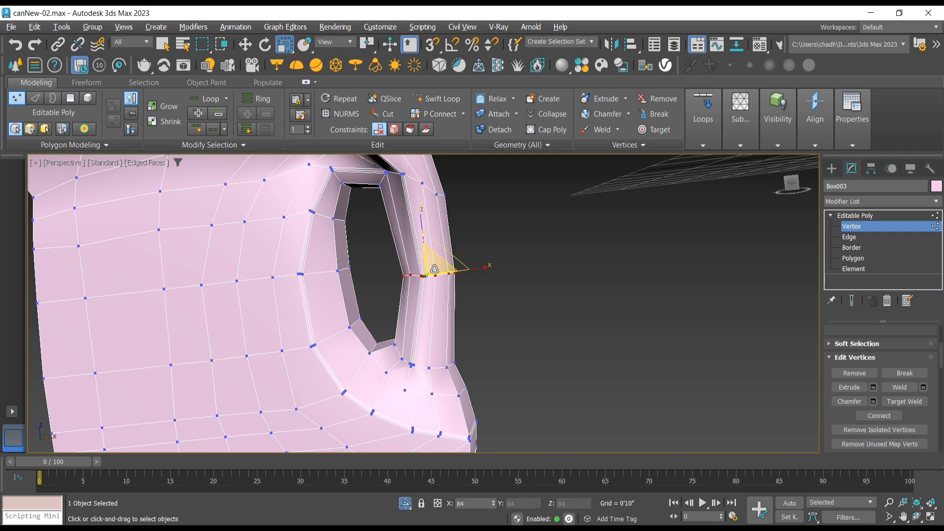
# Step: Scale the handle's mid-height vertex ring down uniformly again, to about 79 percent
pyautogui.click(921, 516)
pyautogui.moveTo(506, 313); pyautogui.dragTo(440, 315)
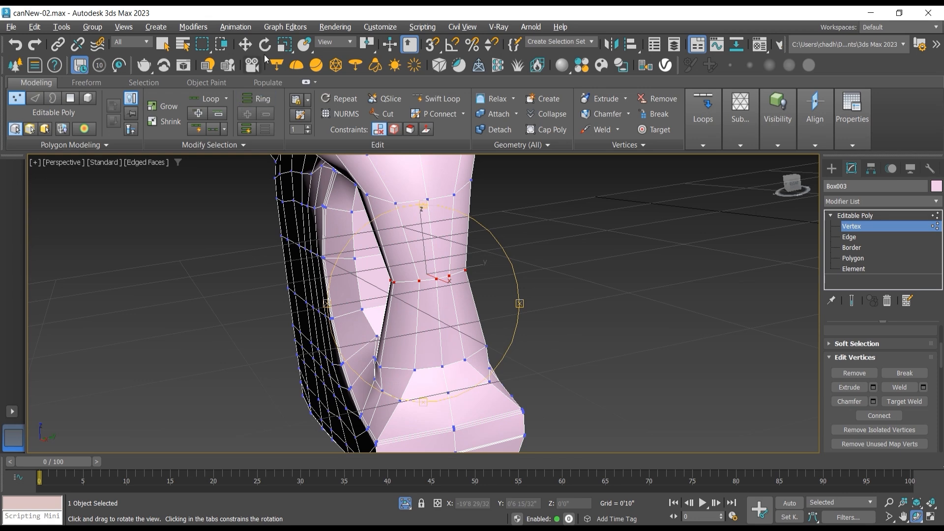
pyautogui.click(285, 44)
pyautogui.moveTo(422, 263); pyautogui.dragTo(428, 280)
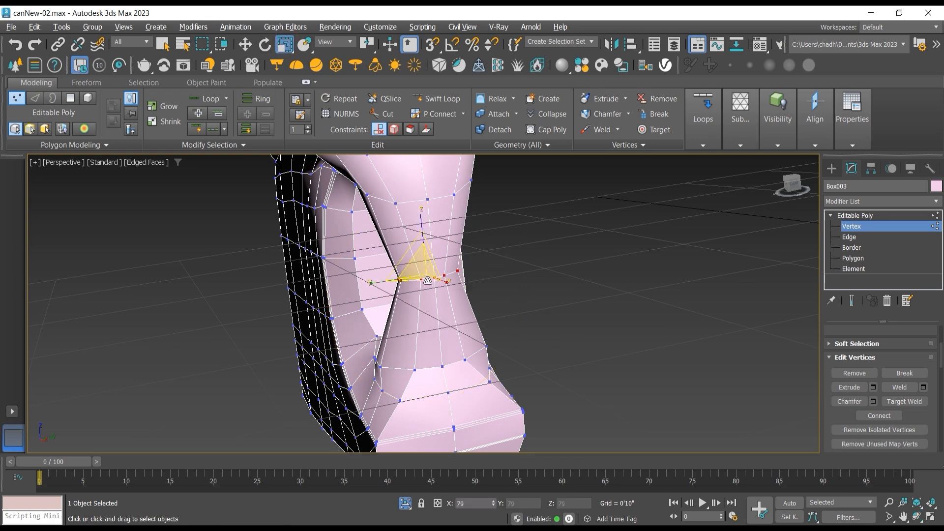
# Step: In the front view, select the vertices where the handle meets the lower body and move them slightly outward along X
pyautogui.press('l')
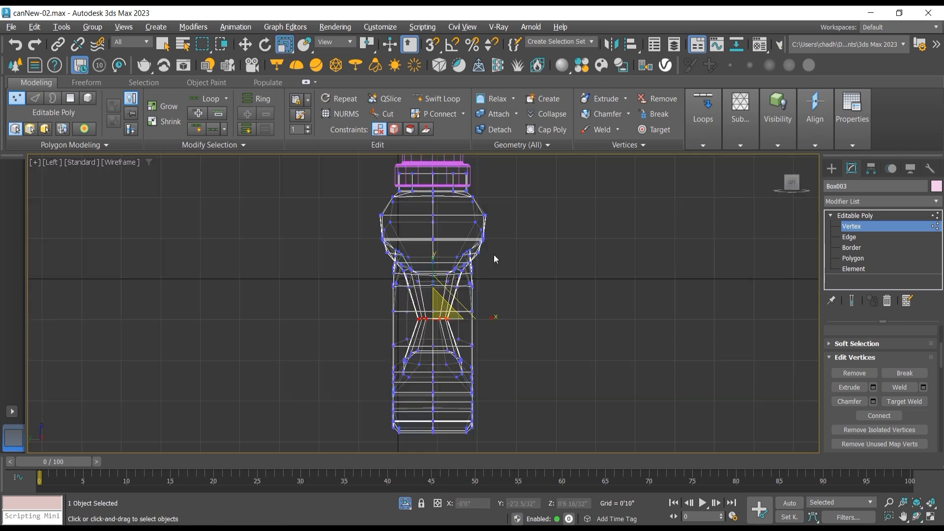
pyautogui.press('f')
pyautogui.scroll(4, 442, 295)
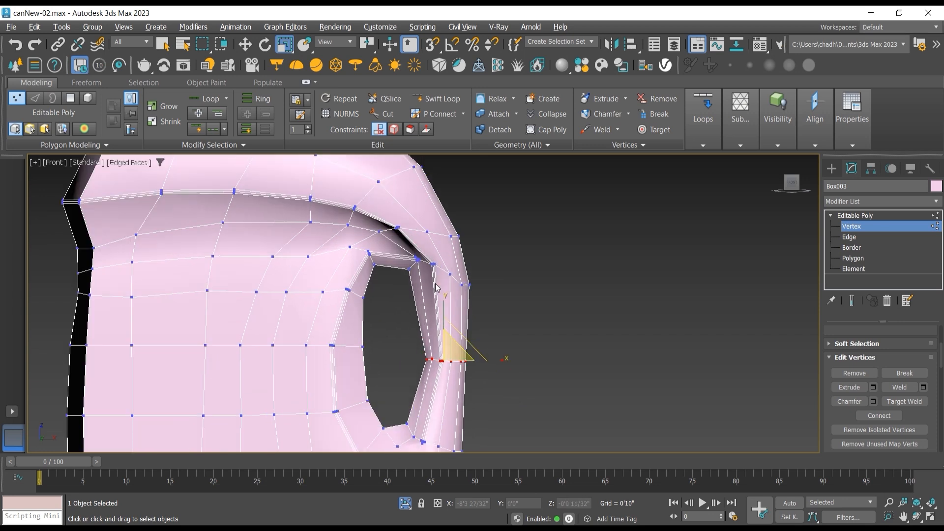
pyautogui.moveTo(490, 280); pyautogui.dragTo(440, 263)
pyautogui.scroll(-2, 403, 314)
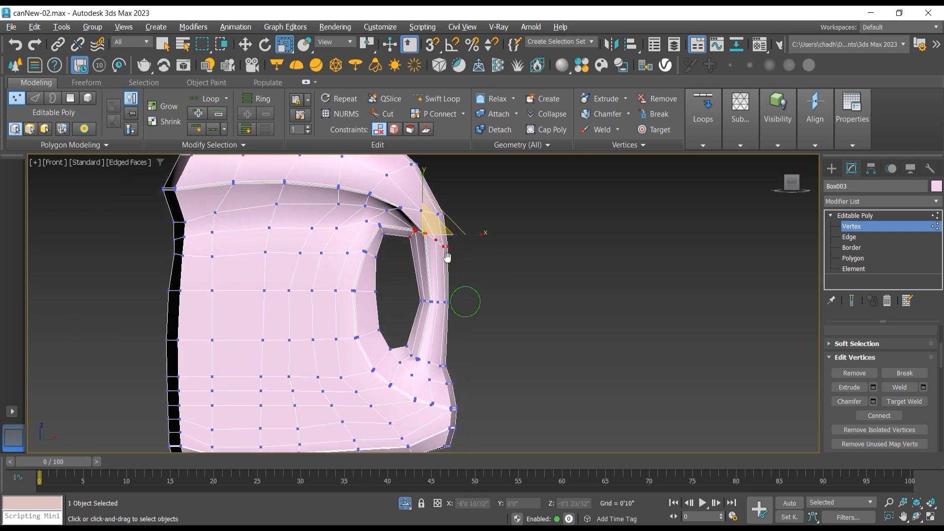
pyautogui.moveTo(446, 355); pyautogui.dragTo(413, 363)
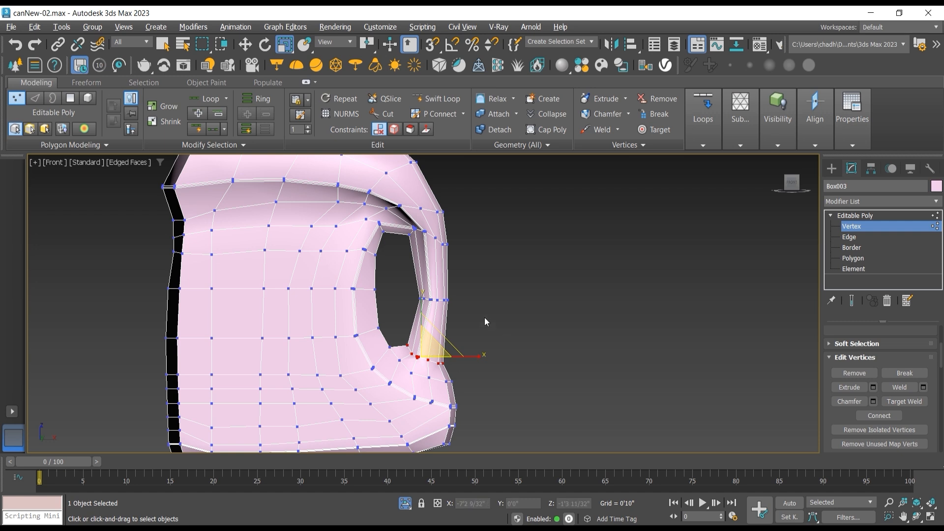
pyautogui.click(244, 44)
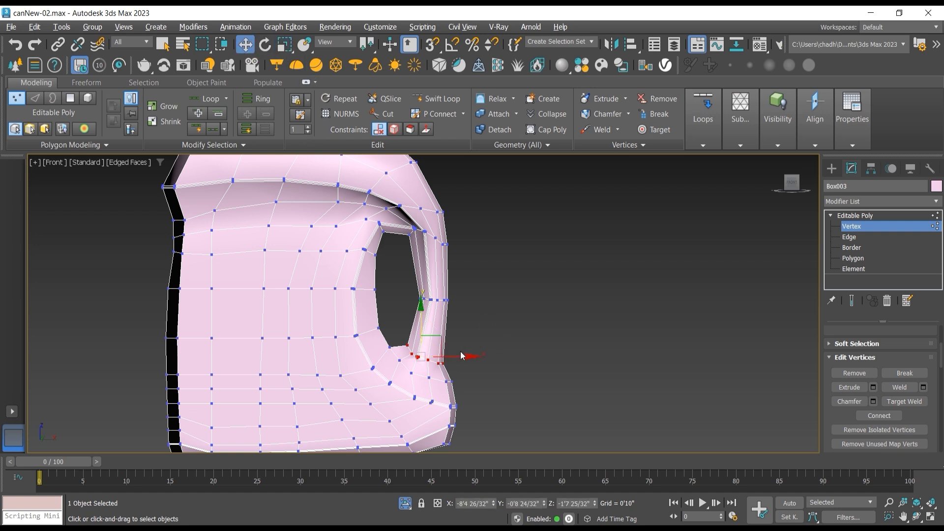
pyautogui.moveTo(457, 358)
pyautogui.mouseDown()
pyautogui.moveTo(438, 365)
pyautogui.moveTo(473, 365)
pyautogui.mouseUp()
pyautogui.click(485, 369)
# Step: Leave vertex editing and add a TurboSmooth modifier to the bottle with 2 iterations
pyautogui.click(853, 217)
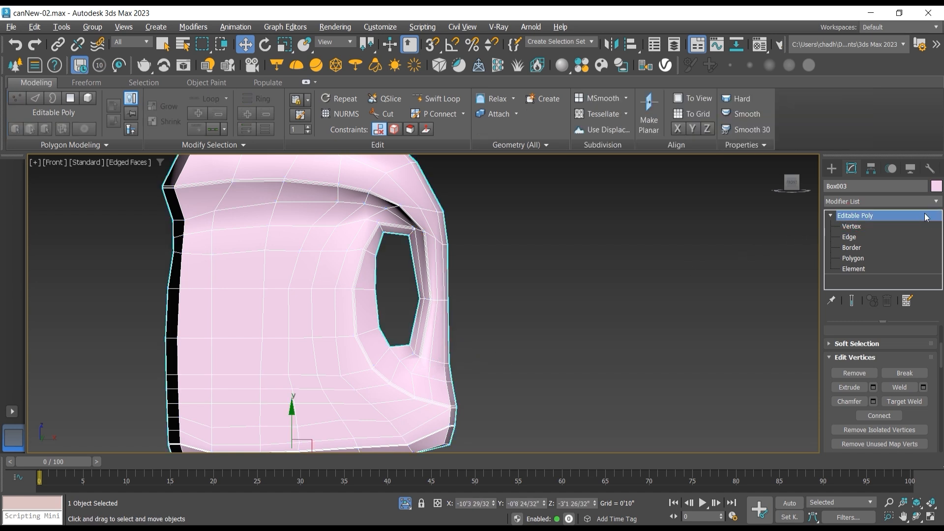
pyautogui.click(937, 202)
pyautogui.moveTo(938, 240); pyautogui.dragTo(938, 437)
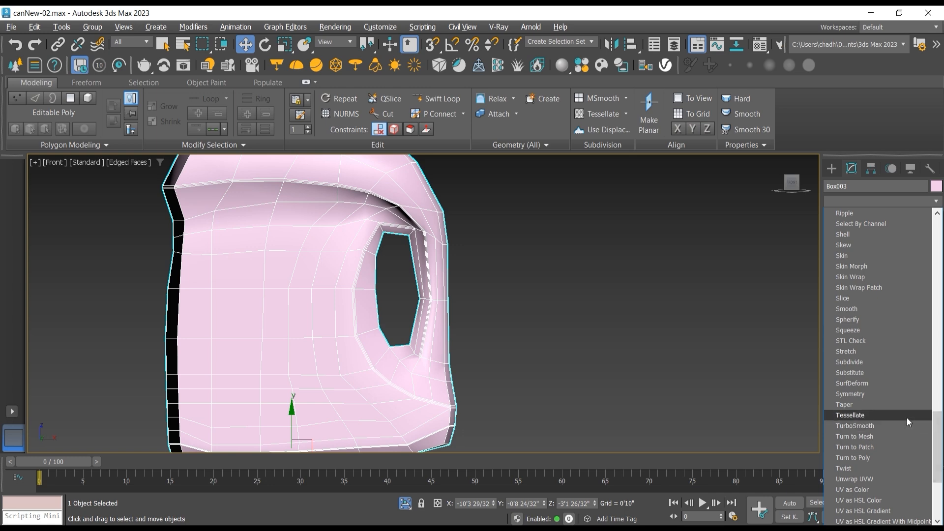
pyautogui.click(883, 426)
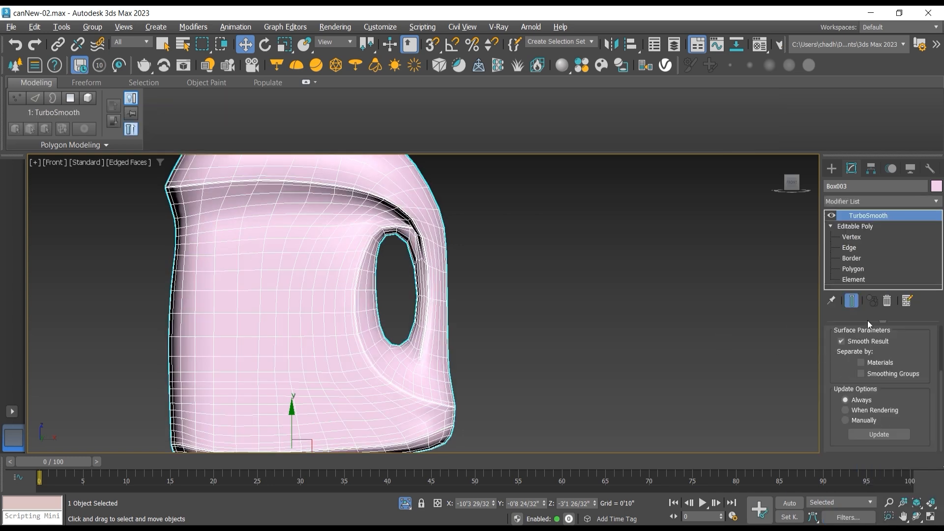
pyautogui.scroll(3, 893, 349)
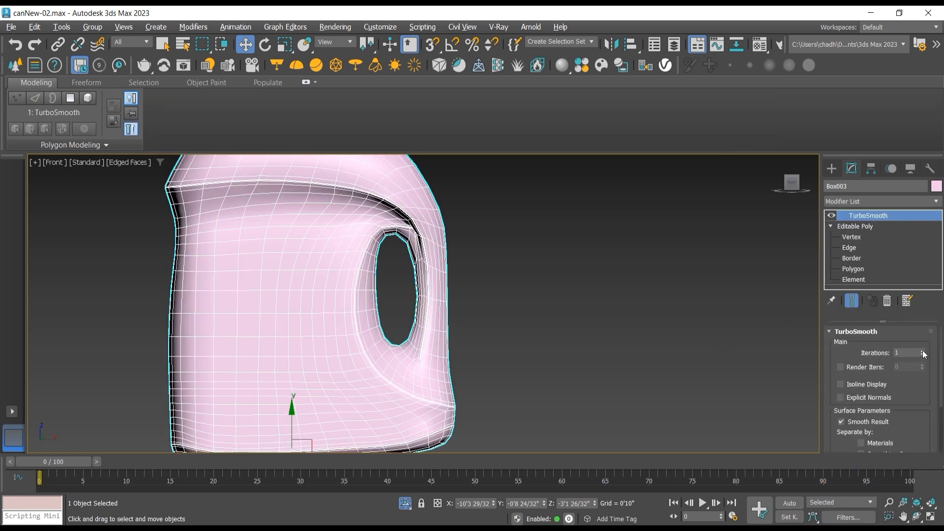
pyautogui.click(923, 351)
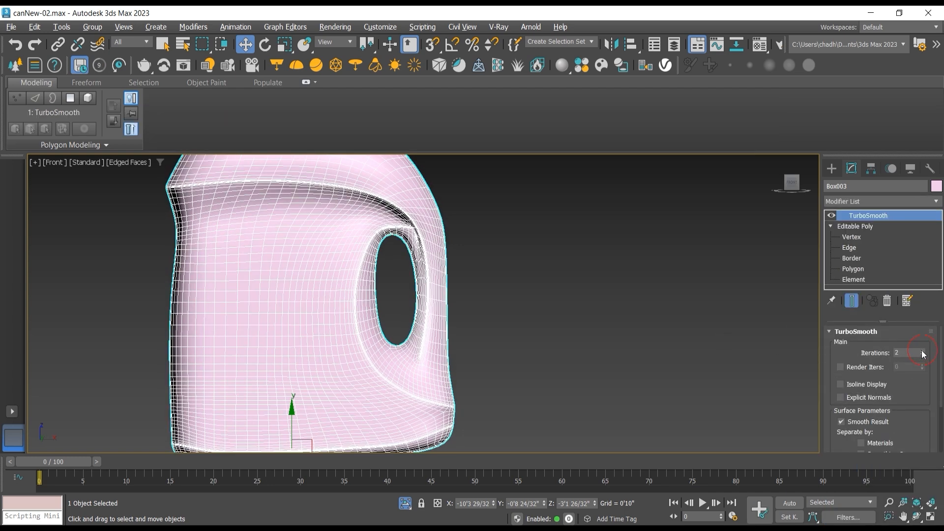
# Step: Turn off the edged-faces display and inspect the smoothed surface around the top of the handle opening
pyautogui.click(143, 162)
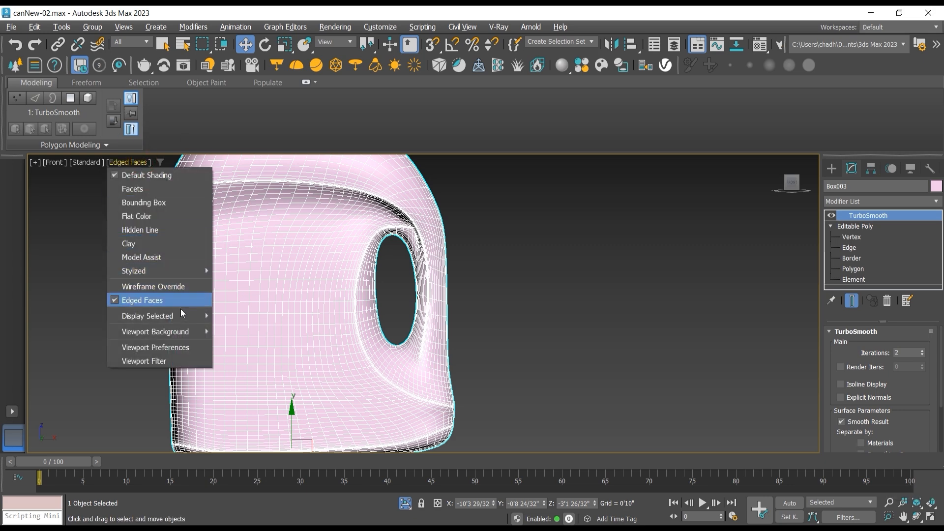
pyautogui.moveTo(179, 316)
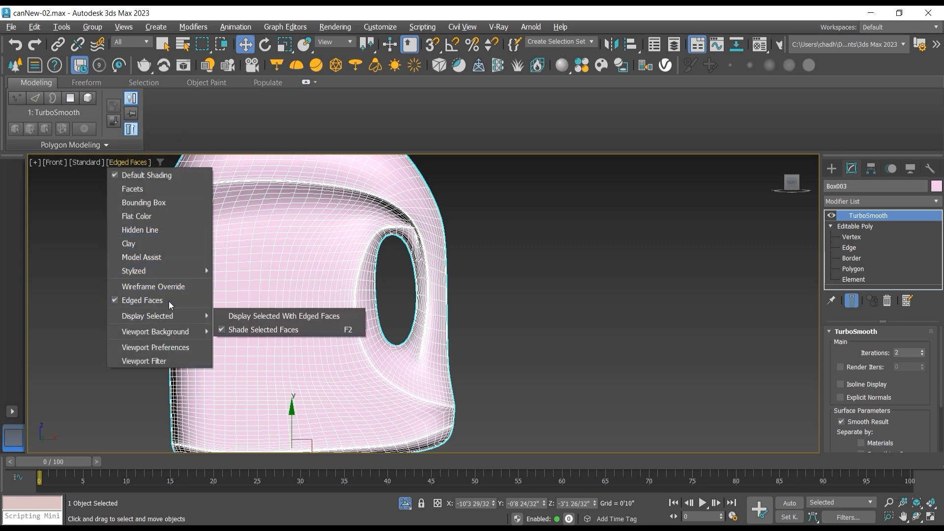
pyautogui.click(158, 300)
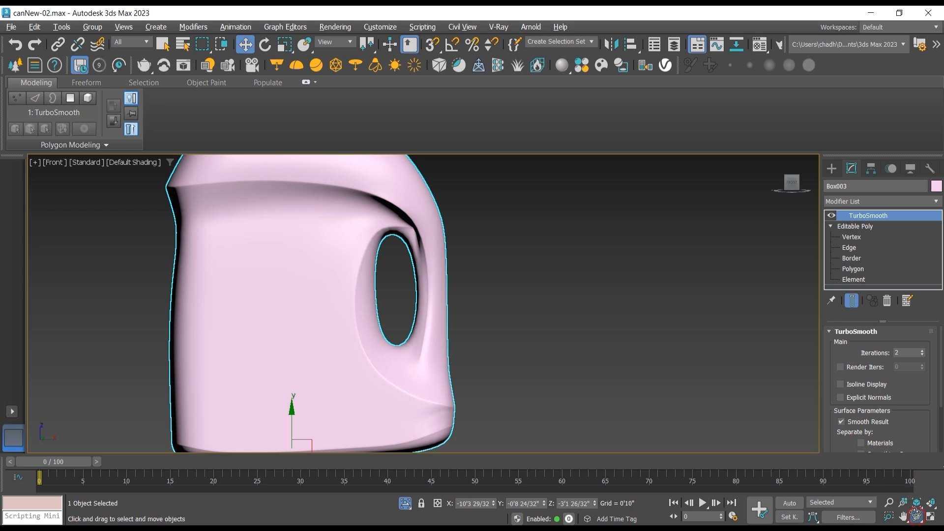
pyautogui.click(916, 514)
pyautogui.moveTo(419, 303)
pyautogui.mouseDown()
pyautogui.moveTo(453, 296)
pyautogui.moveTo(434, 296)
pyautogui.mouseUp()
pyautogui.scroll(3, 428, 229)
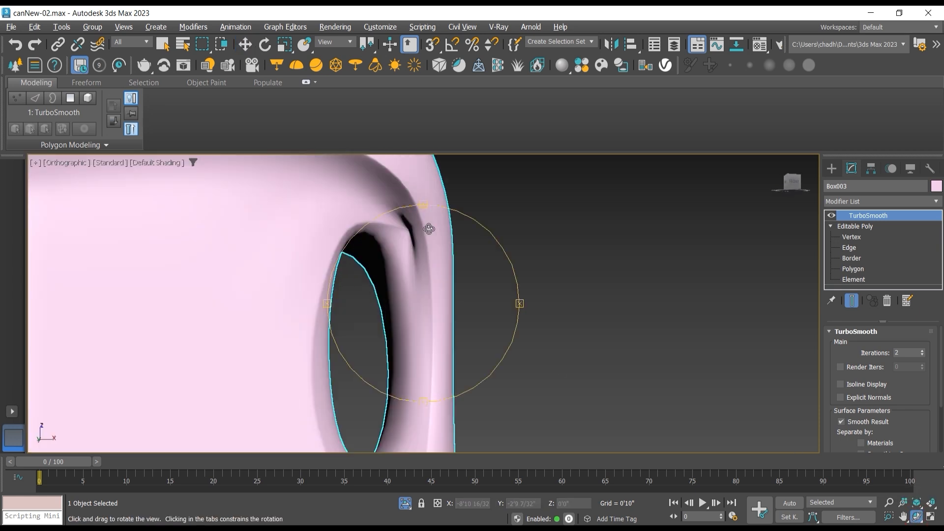
pyautogui.moveTo(429, 229); pyautogui.dragTo(394, 249)
# Step: Return to vertex editing in the Editable Poly, disable the TurboSmooth effect and show edged faces in the viewport
pyautogui.click(858, 241)
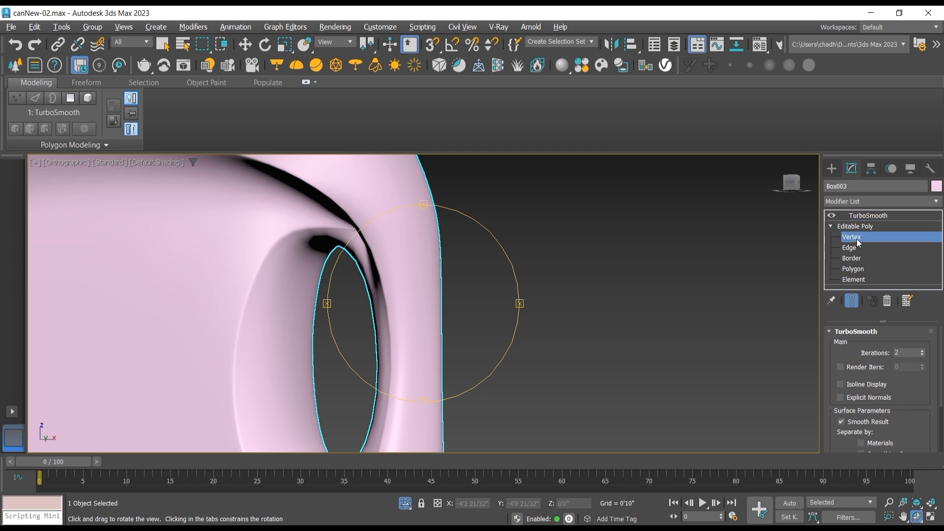
pyautogui.press('w')
pyautogui.click(832, 216)
pyautogui.scroll(2, 387, 228)
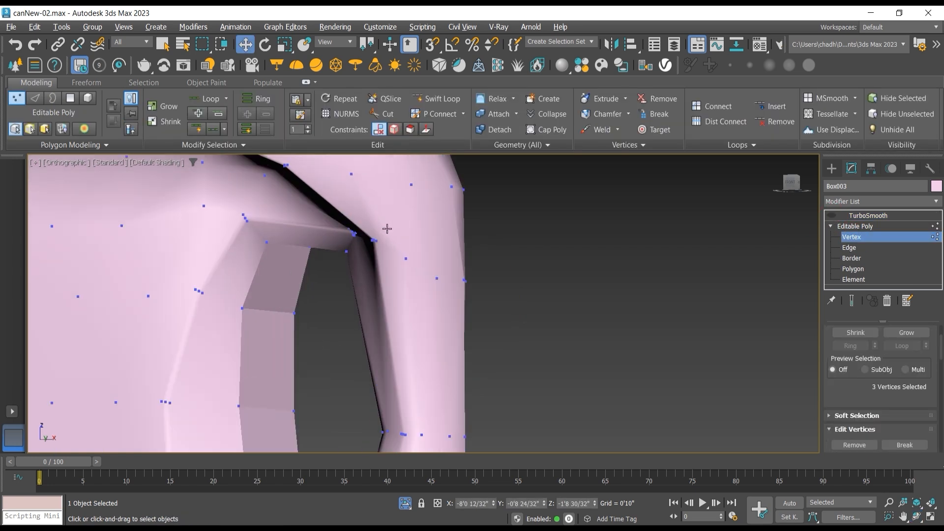
pyautogui.scroll(2, 389, 234)
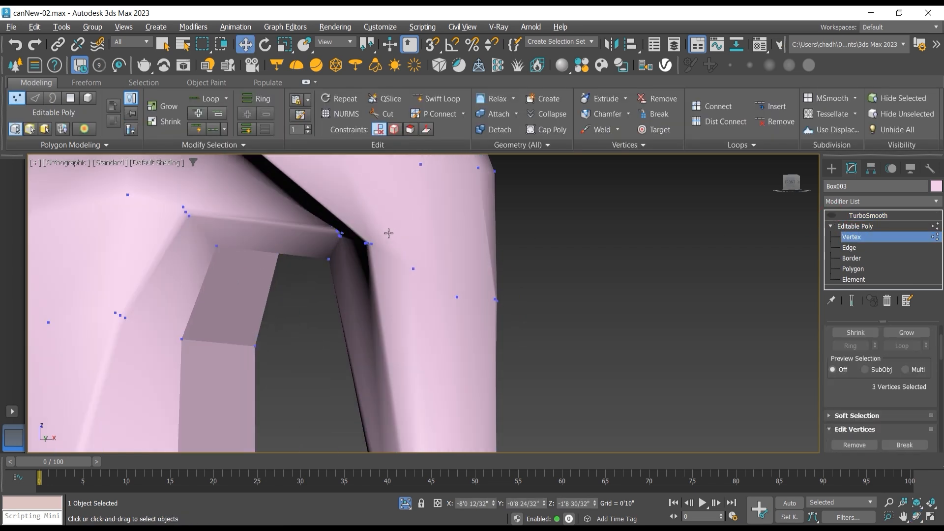
pyautogui.click(158, 162)
pyautogui.moveTo(209, 317)
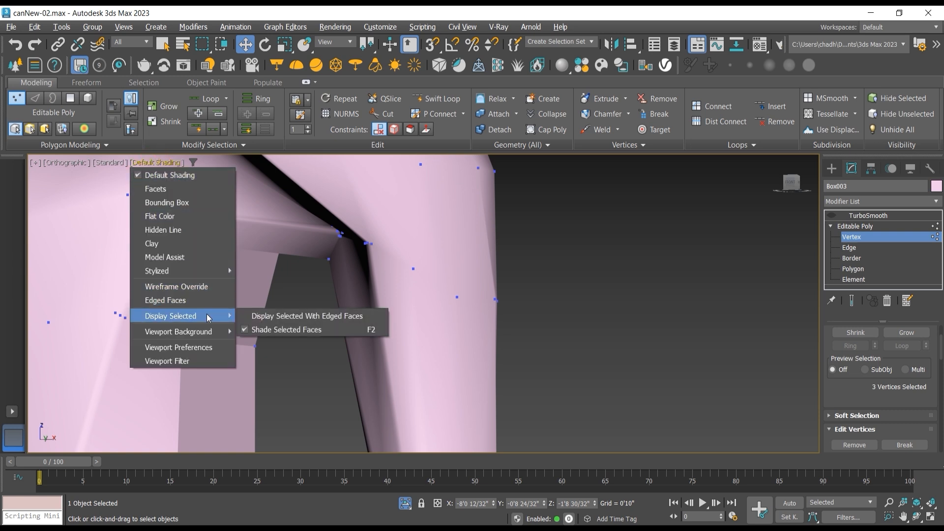
pyautogui.click(197, 300)
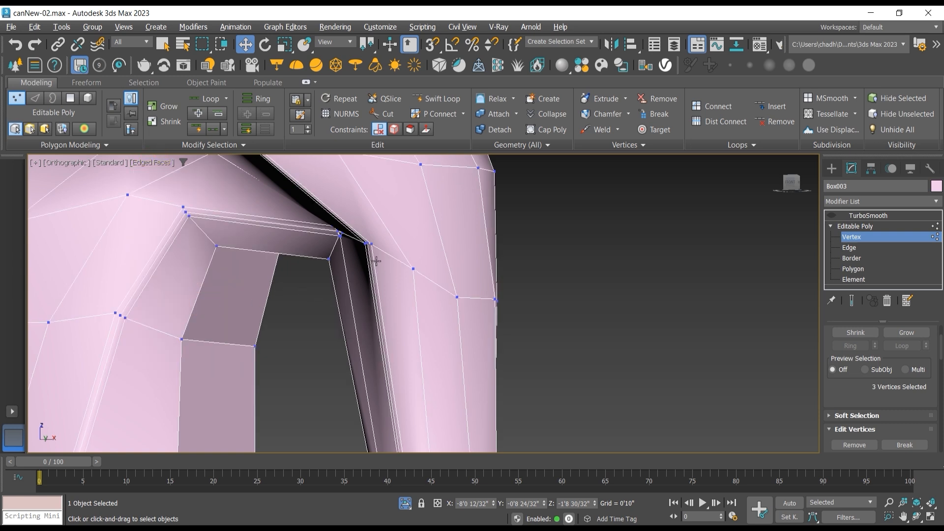
# Step: In the front view, select the six vertices where the shoulder crease meets the handle's top and move them slightly up and outward
pyautogui.keyDown('ctrl'); pyautogui.click(366, 243); pyautogui.keyUp('ctrl')
pyautogui.keyDown('ctrl'); pyautogui.click(372, 243); pyautogui.keyUp('ctrl')
pyautogui.press('f')
pyautogui.scroll(-5, 416, 280)
pyautogui.scroll(6, 495, 363)
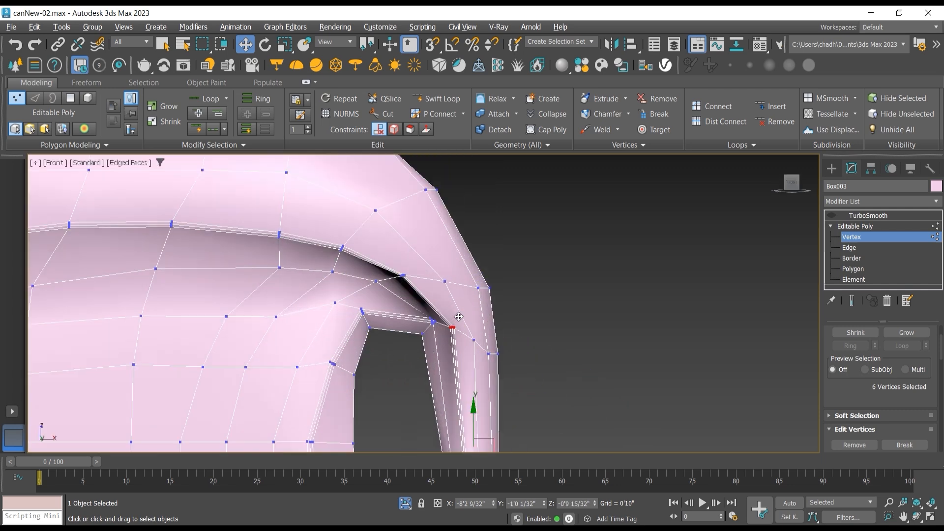
pyautogui.scroll(-2, 496, 388)
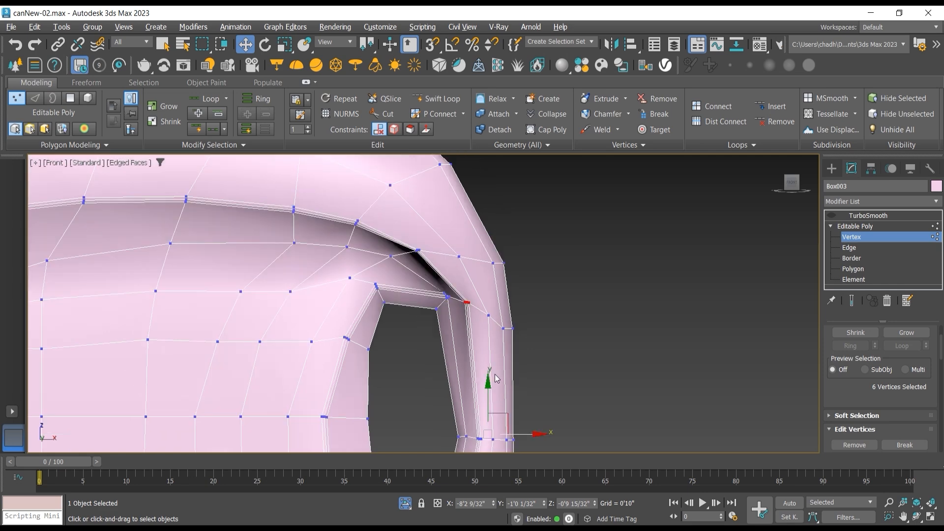
pyautogui.click(562, 331)
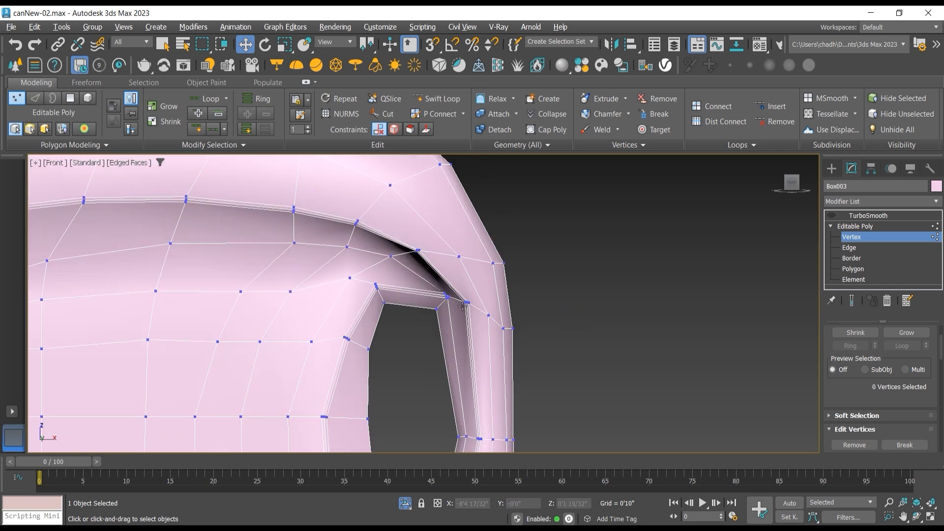
pyautogui.scroll(2, 463, 306)
pyautogui.moveTo(463, 305); pyautogui.dragTo(504, 261)
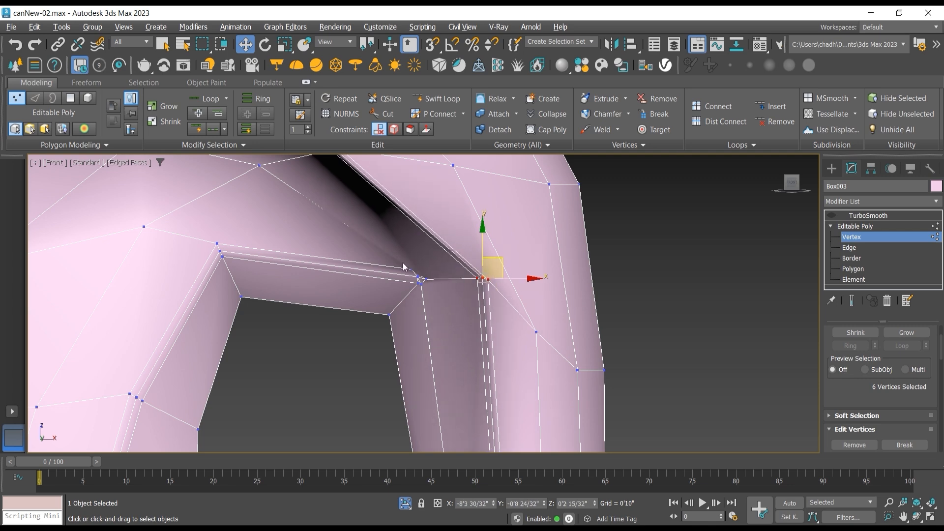
# Step: Select the five clustered vertices at the upper outer corner of the handle opening and move them slightly along Y
pyautogui.scroll(3, 421, 267)
pyautogui.scroll(-3, 422, 270)
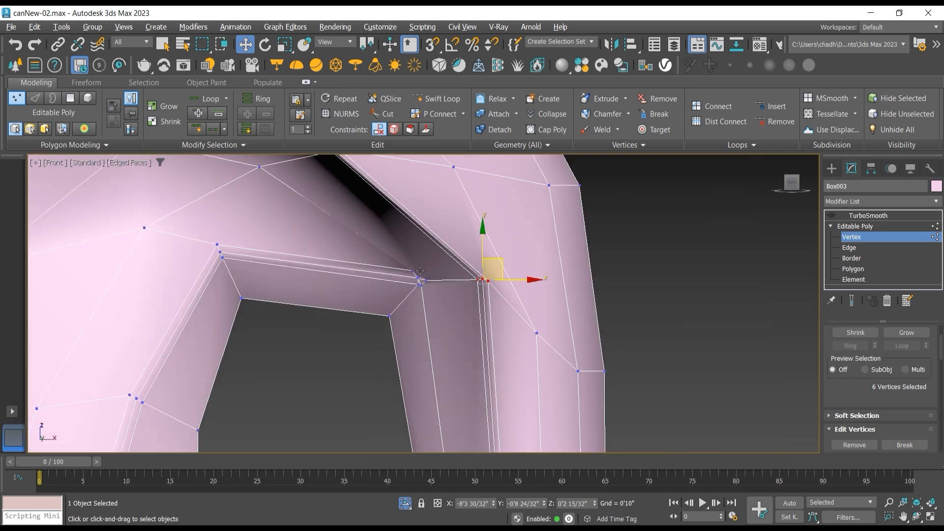
pyautogui.scroll(2, 419, 269)
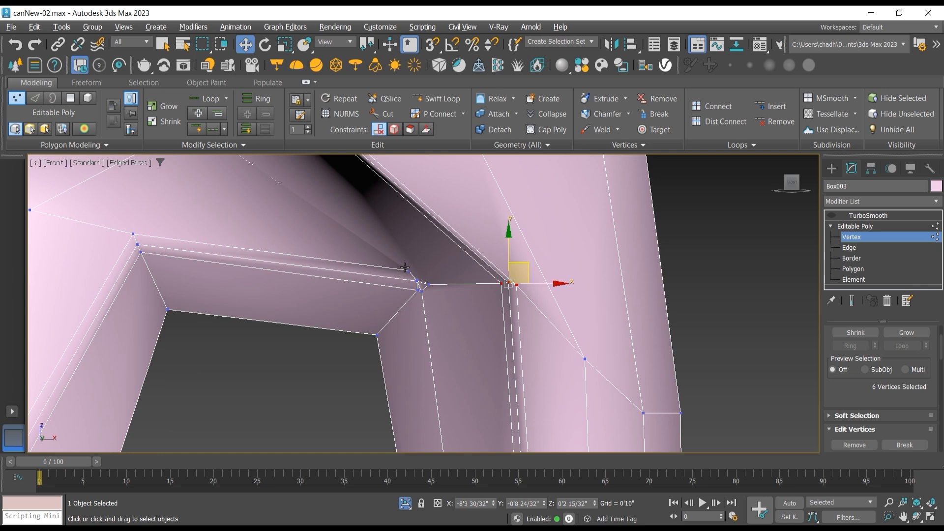
pyautogui.moveTo(406, 269); pyautogui.dragTo(432, 295)
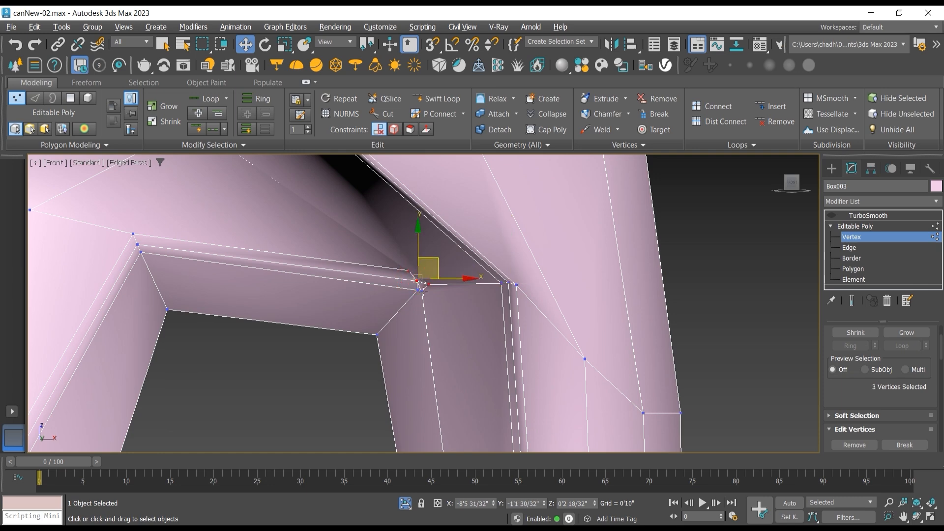
pyautogui.keyDown('ctrl'); pyautogui.click(418, 292); pyautogui.keyUp('ctrl')
pyautogui.click(916, 516)
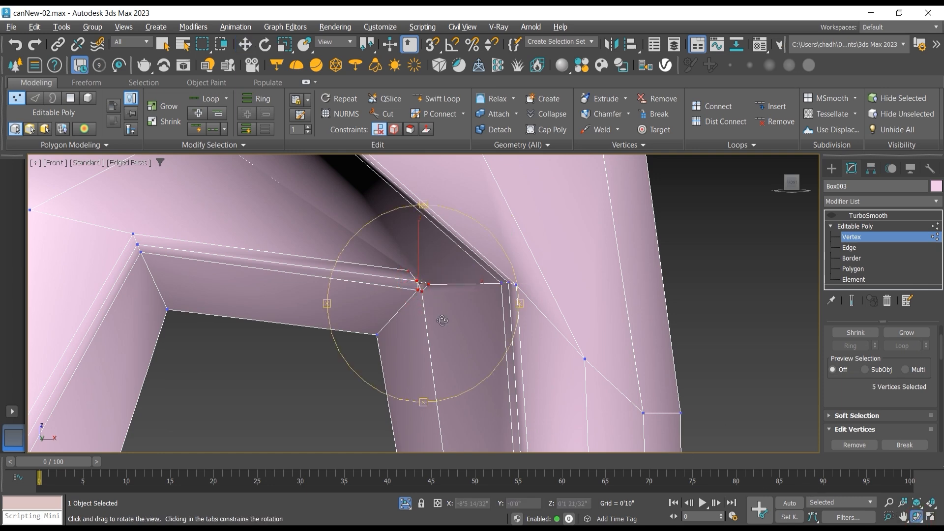
pyautogui.moveTo(442, 320); pyautogui.dragTo(483, 335)
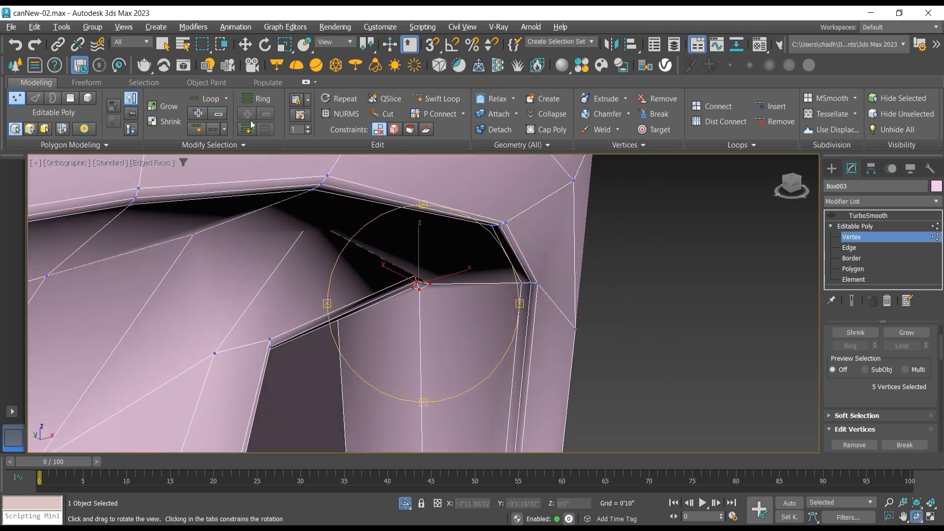
pyautogui.click(245, 44)
pyautogui.moveTo(390, 268); pyautogui.dragTo(436, 252)
# Step: Move the two recess vertices just above the handle opening's upper corner toward negative Y, shifting the one nearer the handle farther
pyautogui.click(916, 516)
pyautogui.scroll(6, 437, 252)
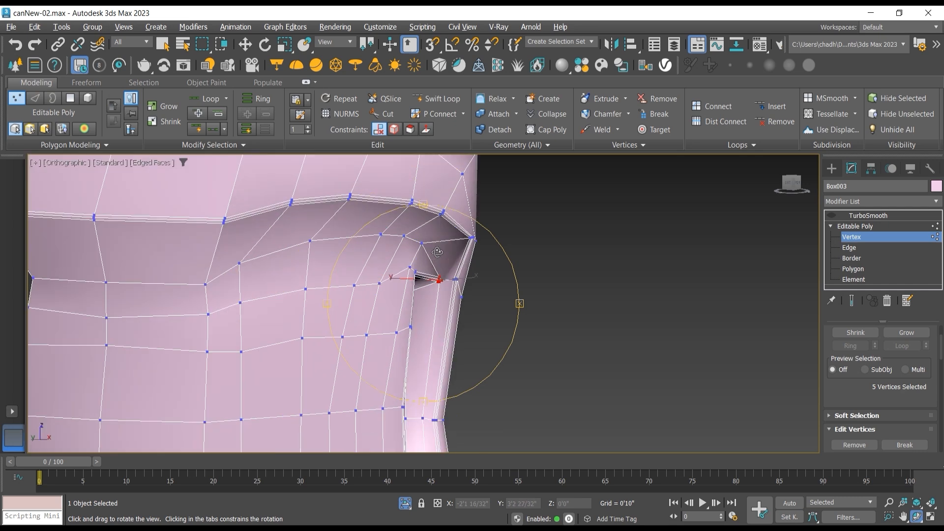
pyautogui.click(244, 45)
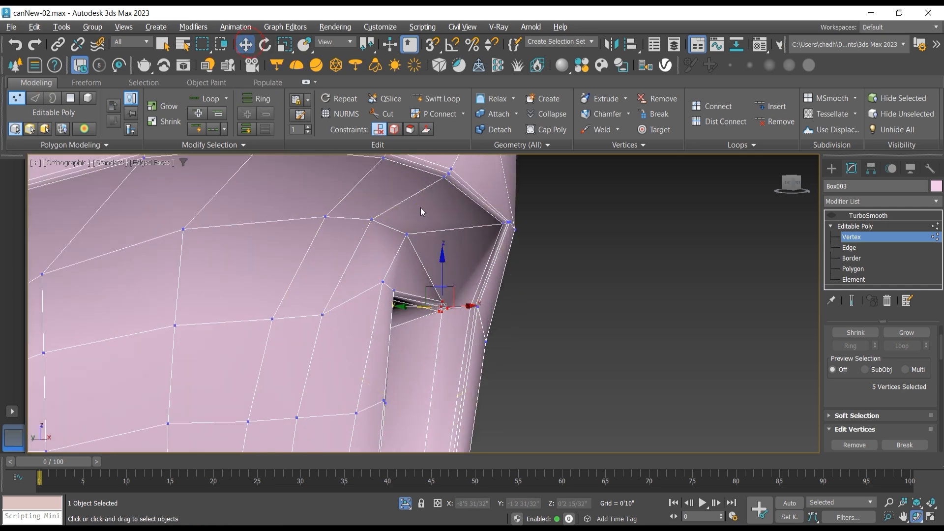
pyautogui.click(406, 234)
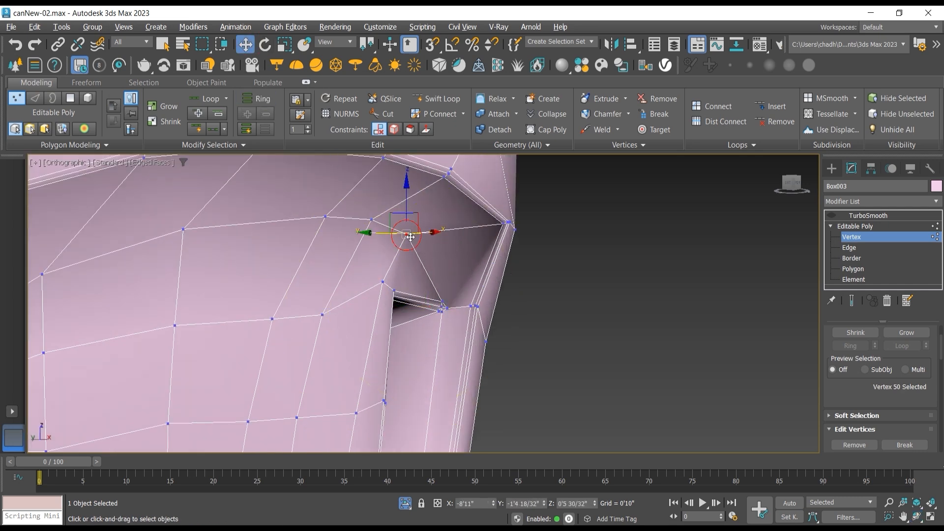
pyautogui.moveTo(379, 233); pyautogui.dragTo(414, 246)
pyautogui.click(373, 223)
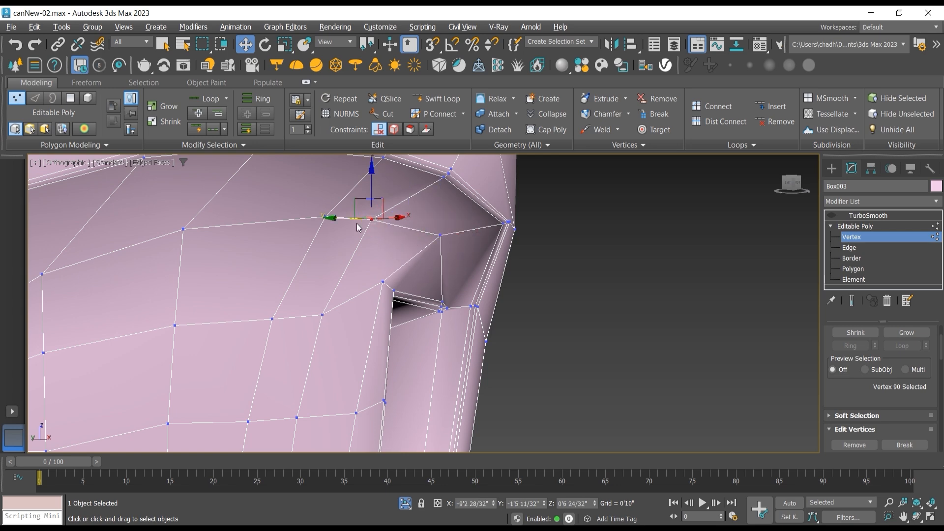
pyautogui.moveTo(343, 219); pyautogui.dragTo(350, 220)
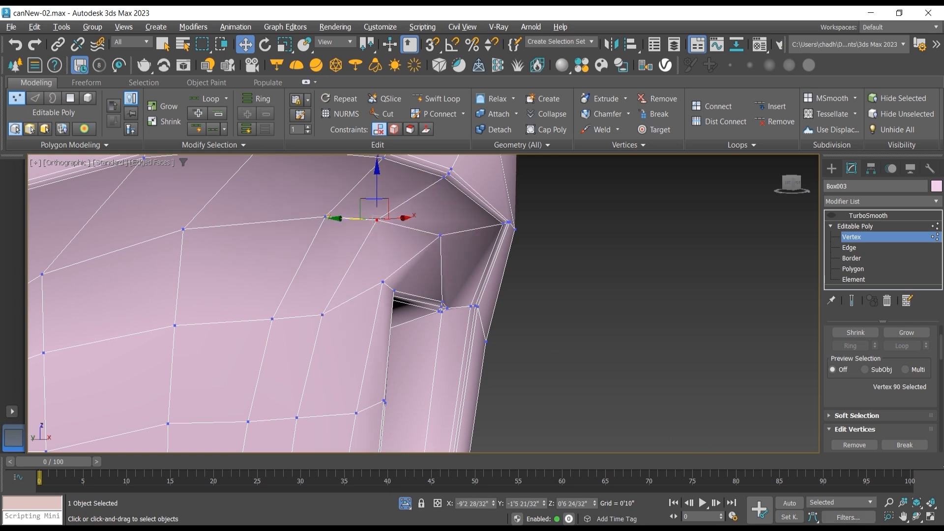
# Step: Select two neighbouring vertices on the side of the handle's upper end and move them along Y toward the handle's centre
pyautogui.click(915, 515)
pyautogui.moveTo(397, 290); pyautogui.dragTo(291, 249)
pyautogui.click(245, 44)
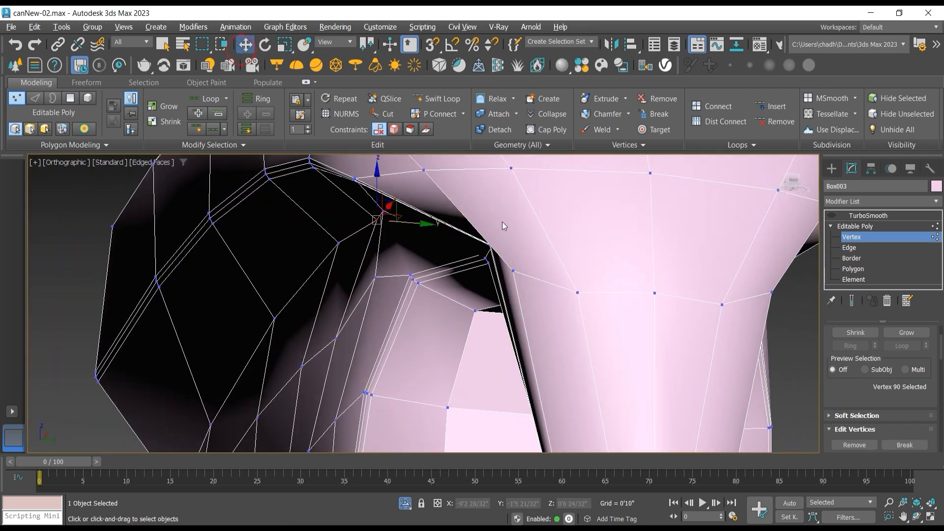
pyautogui.click(577, 293)
pyautogui.keyDown('ctrl'); pyautogui.click(514, 270); pyautogui.keyUp('ctrl')
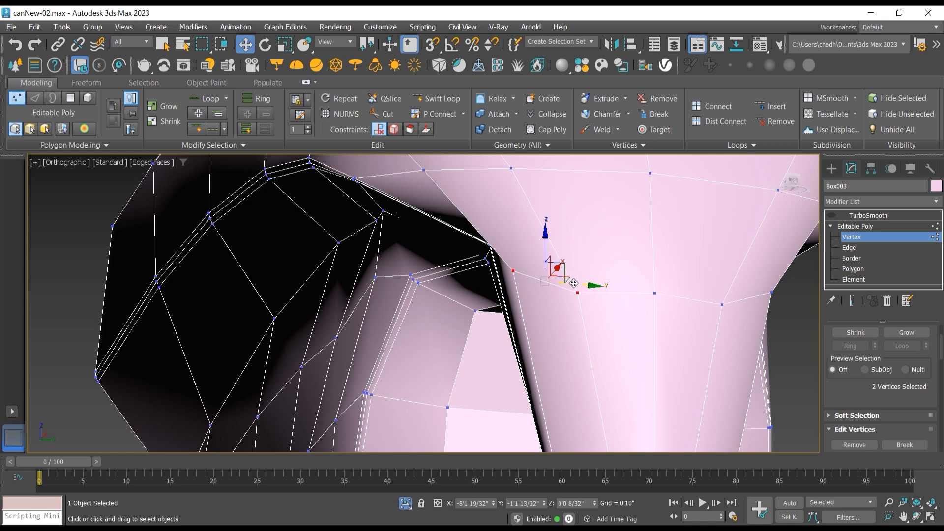
pyautogui.moveTo(574, 283); pyautogui.dragTo(603, 286)
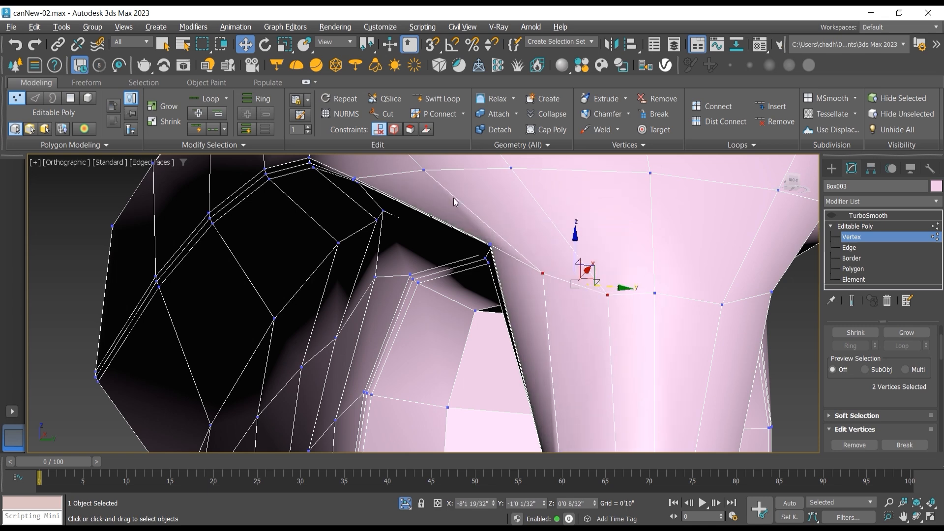
# Step: Select the two vertices in the row above, on the shoulder over the handle, and move them inward along Y
pyautogui.click(423, 170)
pyautogui.keyDown('ctrl'); pyautogui.click(511, 168); pyautogui.keyUp('ctrl')
pyautogui.moveTo(508, 173); pyautogui.dragTo(552, 173)
# Step: Turn on the end-result display and re-enable TurboSmooth to preview the smoothed handle with the vertex cage
pyautogui.scroll(-3, 505, 237)
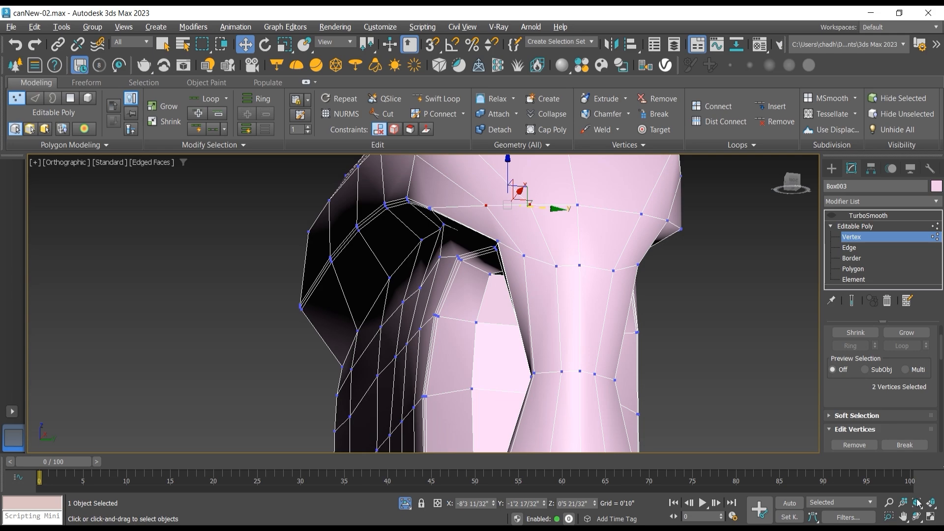
pyautogui.click(917, 517)
pyautogui.moveTo(506, 285); pyautogui.dragTo(477, 276)
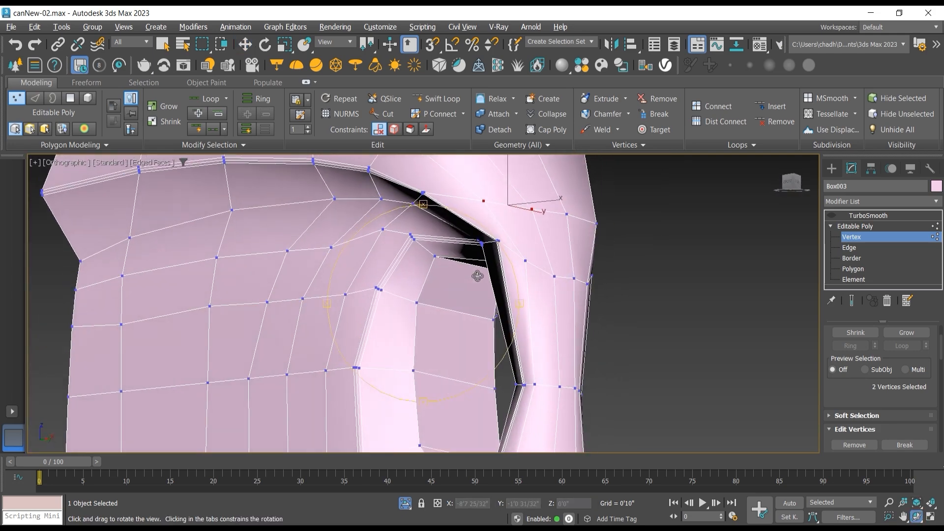
pyautogui.click(851, 301)
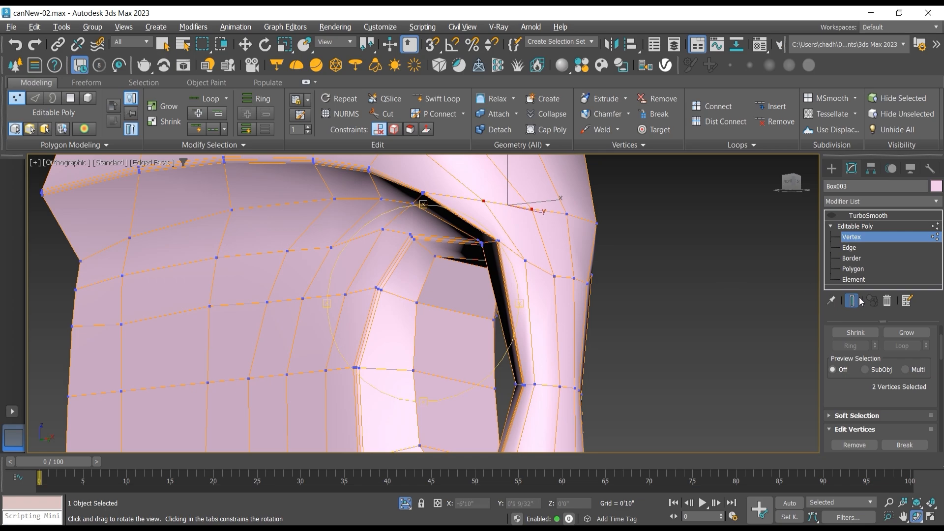
pyautogui.click(831, 216)
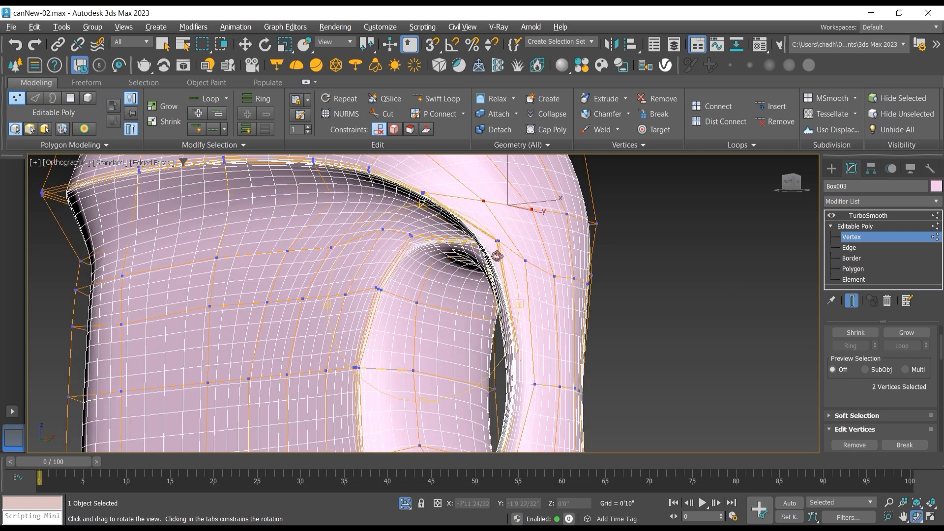
# Step: Turn off the end-result display to expose the low-poly cage around the handle's upper end
pyautogui.moveTo(497, 256); pyautogui.dragTo(457, 255)
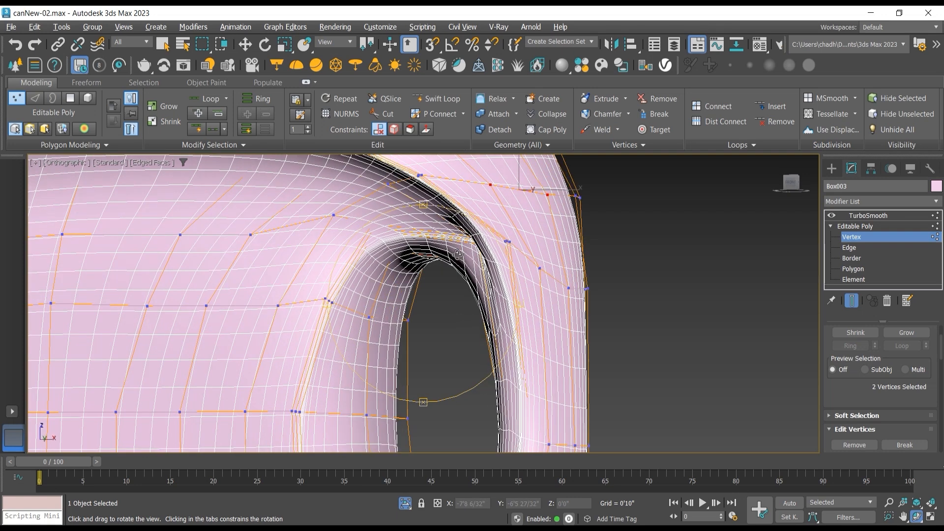
pyautogui.click(244, 45)
pyautogui.click(852, 300)
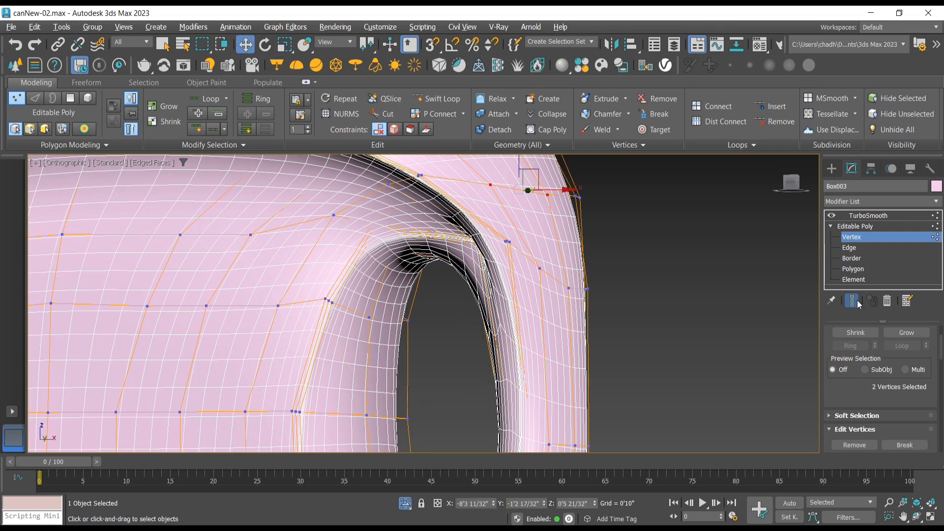
pyautogui.scroll(4, 518, 248)
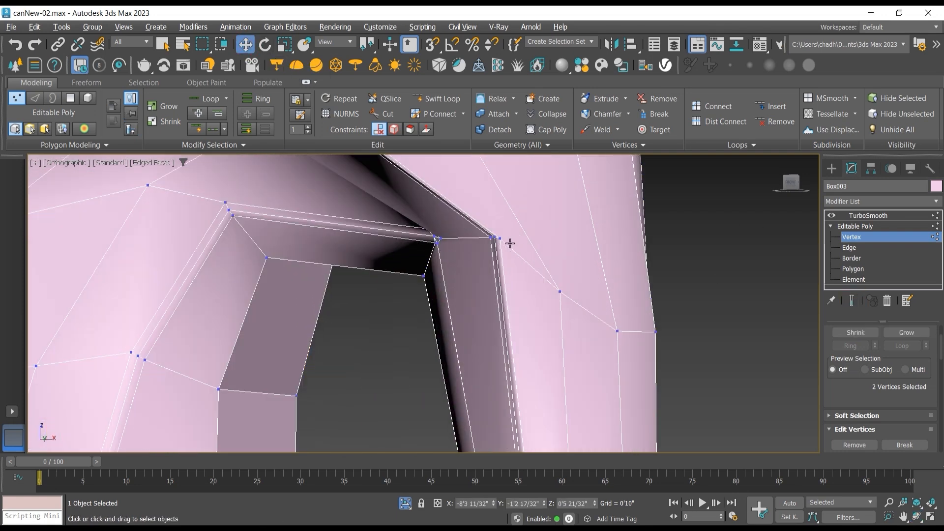
# Step: Select the five vertices on the outer side of the handle's upper end and raise them in the Front view, level with the opening's corner
pyautogui.click(497, 241)
pyautogui.keyDown('ctrl'); pyautogui.click(493, 238); pyautogui.keyUp('ctrl')
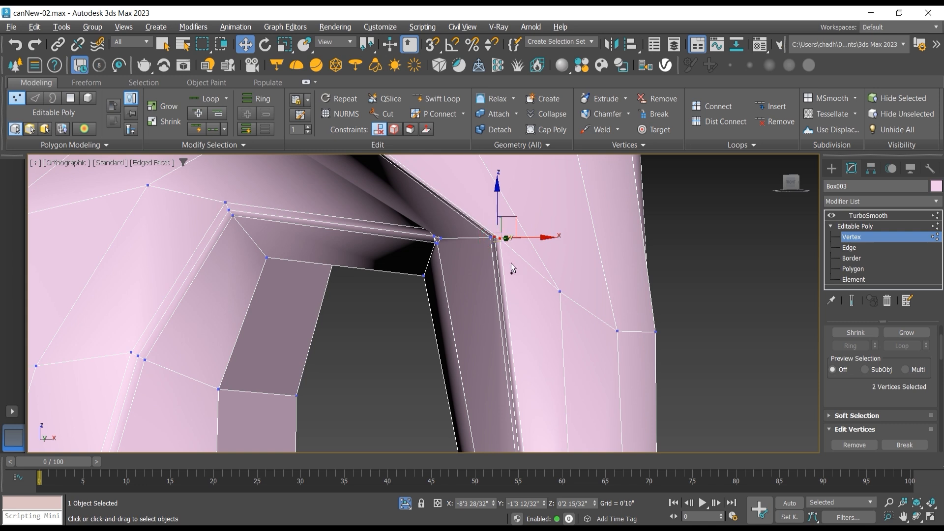
pyautogui.keyDown('ctrl'); pyautogui.click(491, 240); pyautogui.keyUp('ctrl')
pyautogui.click(560, 292)
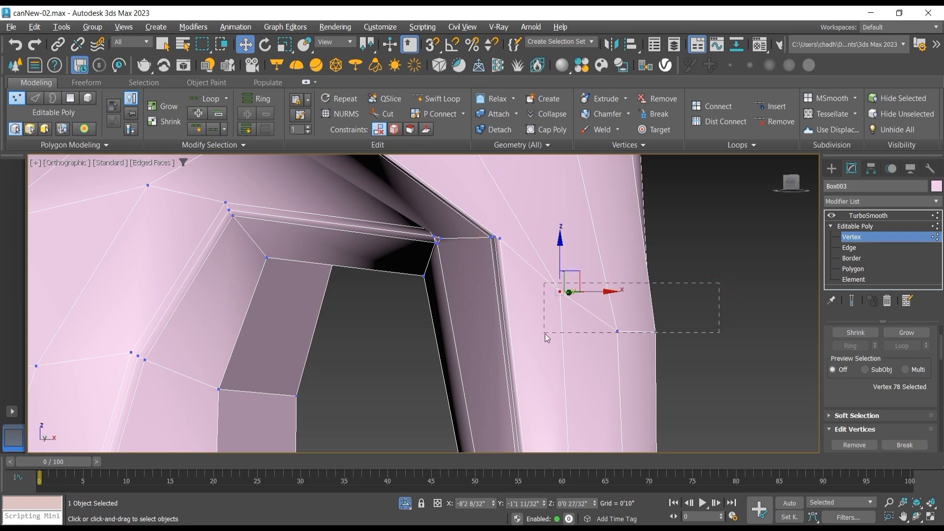
pyautogui.moveTo(545, 334); pyautogui.dragTo(544, 338)
pyautogui.press('f')
pyautogui.scroll(-3, 532, 347)
pyautogui.moveTo(527, 377); pyautogui.dragTo(427, 237, button='middle')
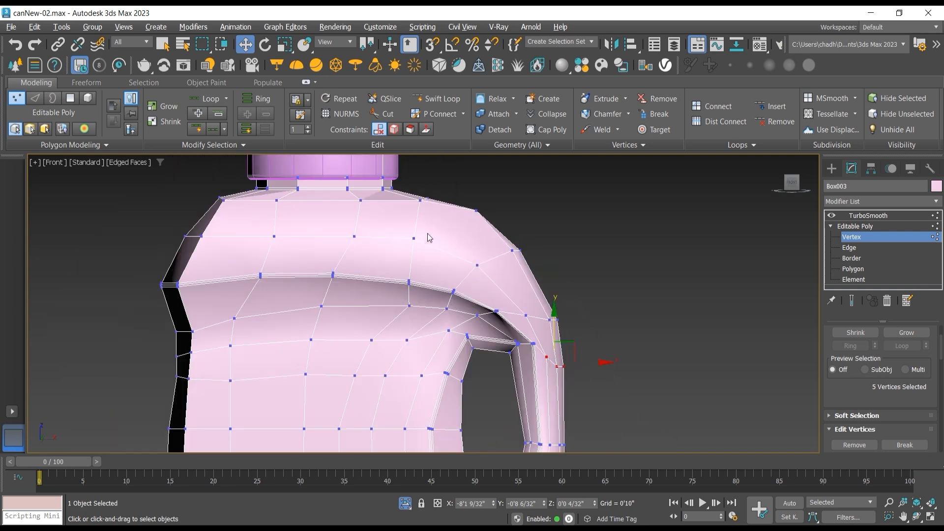
pyautogui.moveTo(555, 356); pyautogui.dragTo(468, 295, button='middle')
pyautogui.scroll(5, 469, 296)
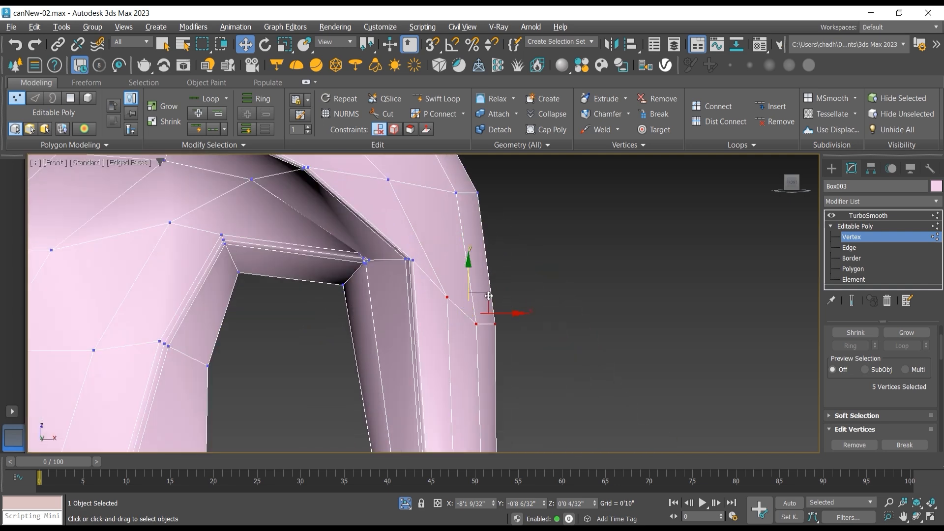
pyautogui.moveTo(489, 296); pyautogui.dragTo(482, 253)
pyautogui.moveTo(468, 296); pyautogui.dragTo(487, 245)
# Step: Select the six rim vertices at the handle's upper end and, with the smoothed result shown, shift them outward and slightly up
pyautogui.moveTo(412, 271); pyautogui.dragTo(420, 276)
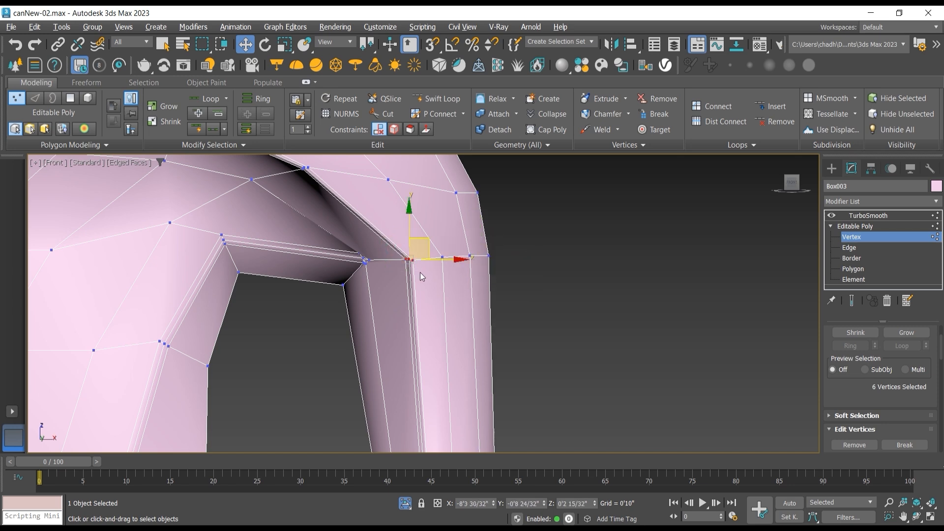
pyautogui.click(851, 301)
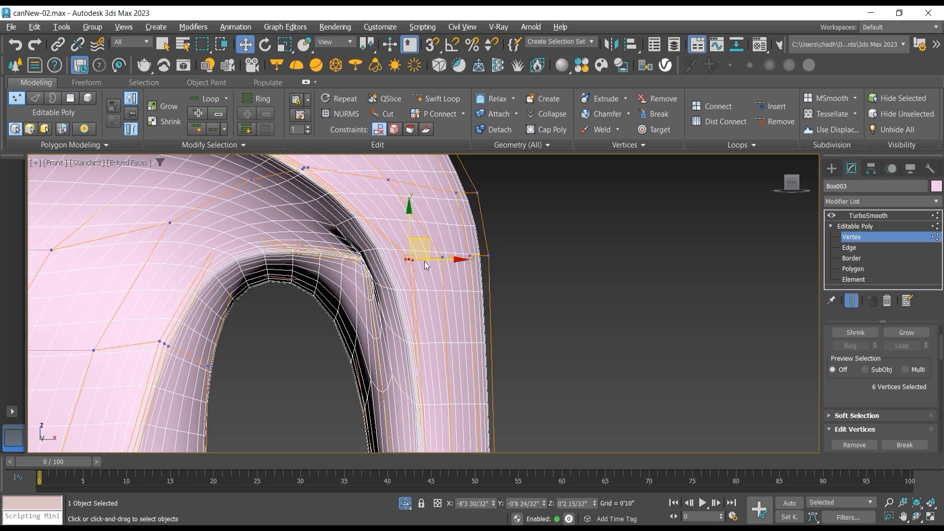
pyautogui.moveTo(427, 242); pyautogui.dragTo(447, 237)
# Step: Select the ten vertices at the handle opening's upper outer corner and shift them toward negative Y, previewing the smoothed result
pyautogui.click(851, 301)
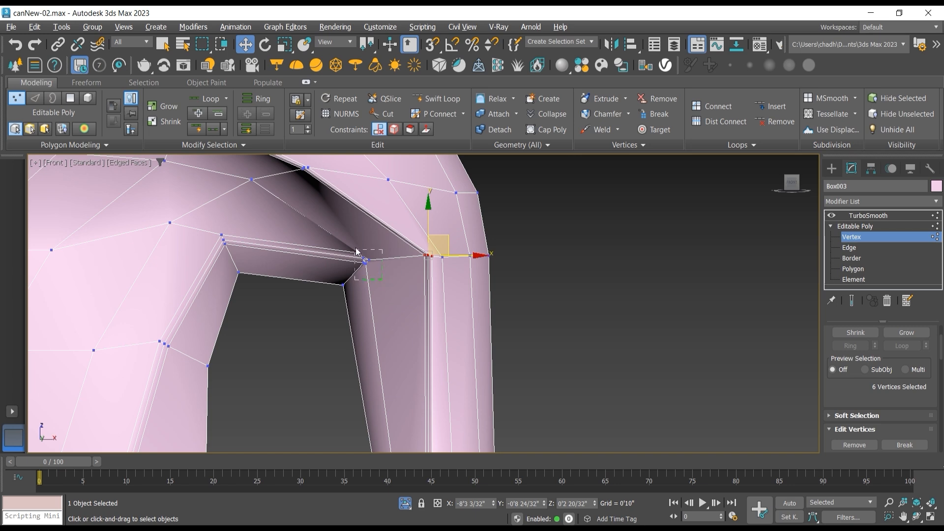
pyautogui.moveTo(357, 252); pyautogui.dragTo(378, 251)
pyautogui.click(851, 299)
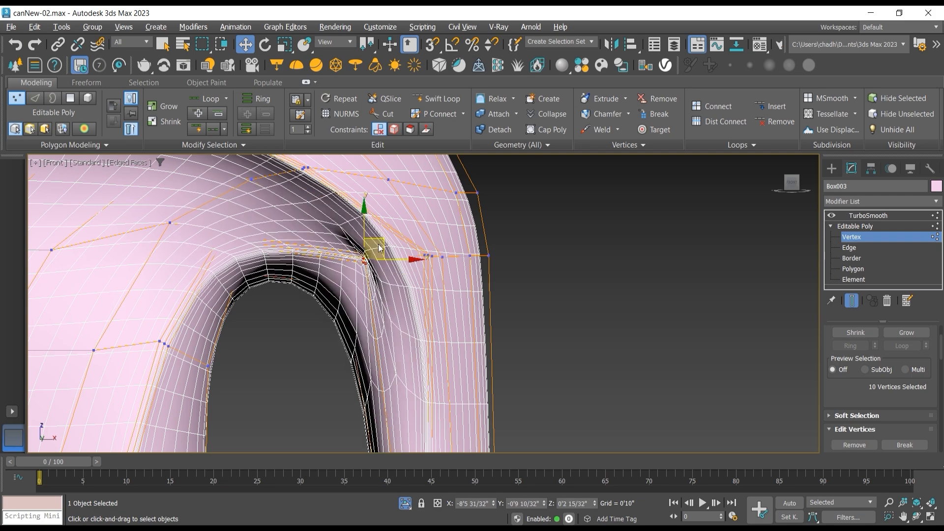
pyautogui.hotkey('ctrl', 'z')
pyautogui.click(916, 518)
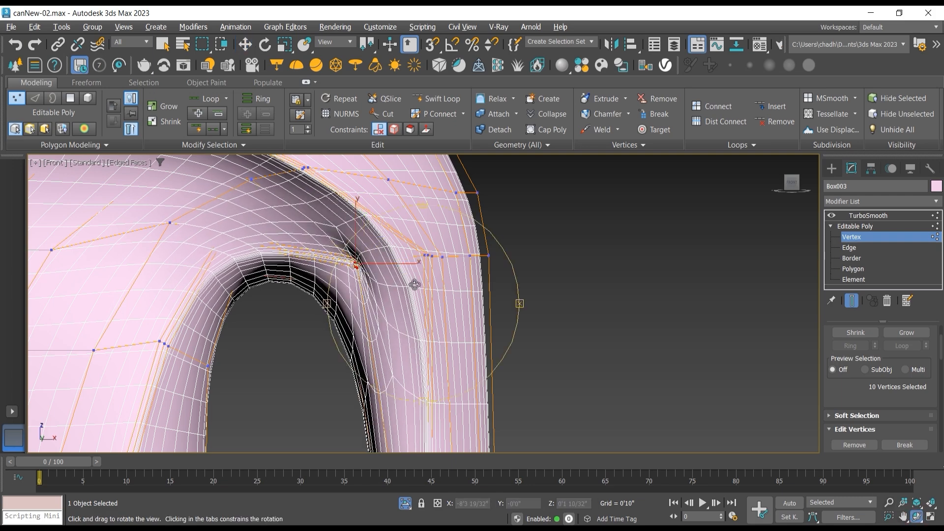
pyautogui.moveTo(411, 281); pyautogui.dragTo(459, 297)
pyautogui.click(245, 45)
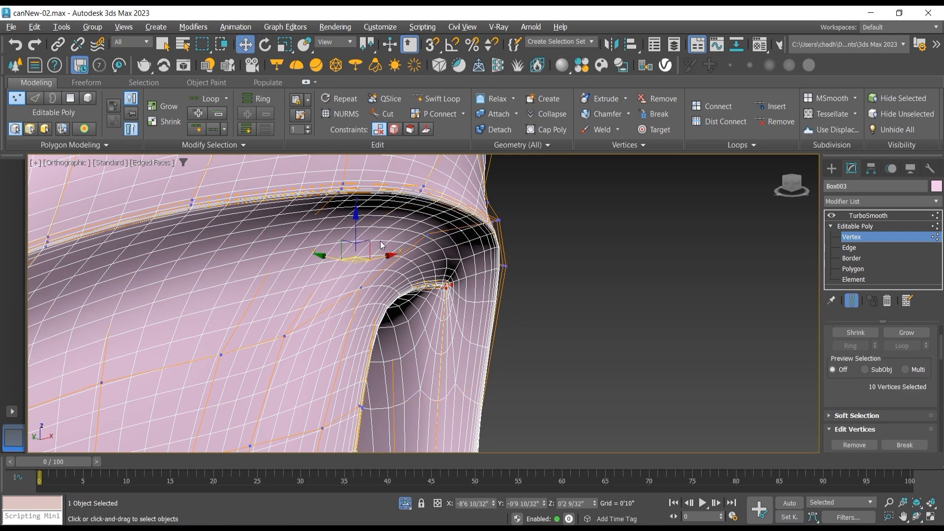
pyautogui.moveTo(327, 255); pyautogui.dragTo(337, 286)
# Step: Lower the ten selected corner vertices of the handle opening along Z
pyautogui.click(916, 518)
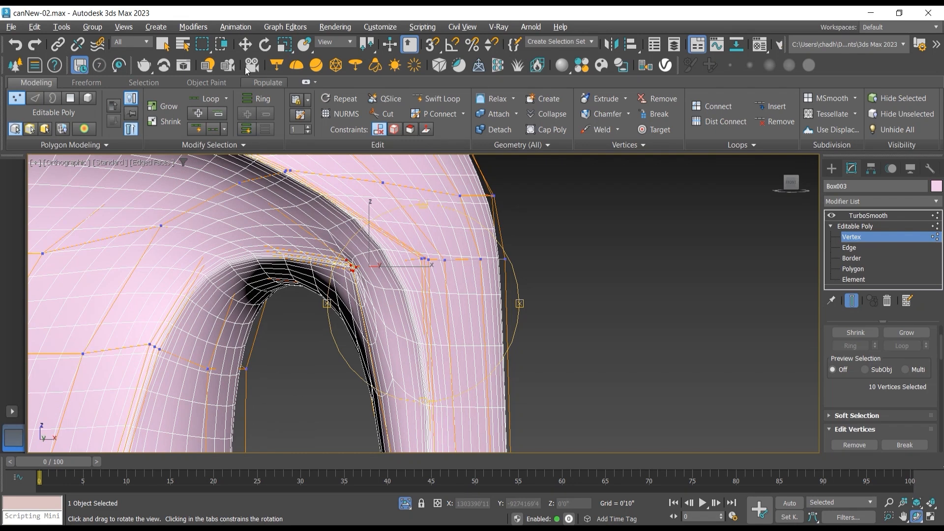
pyautogui.click(244, 45)
pyautogui.moveTo(368, 227); pyautogui.dragTo(368, 245)
pyautogui.scroll(-2, 363, 273)
pyautogui.scroll(1, 430, 281)
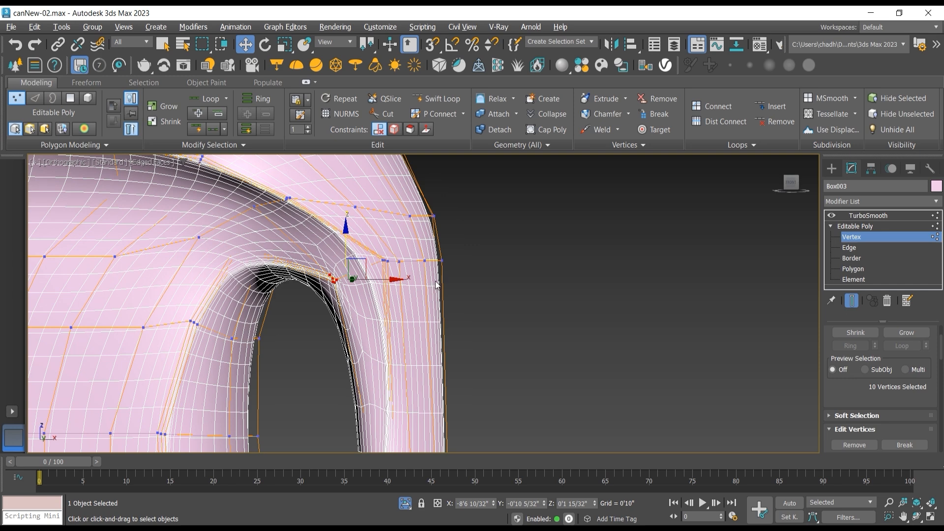
# Step: Select the three outer vertices where the shoulder curves into the handle and raise them on the unsmoothed cage in the Front view
pyautogui.scroll(-2, 440, 283)
pyautogui.moveTo(416, 246); pyautogui.dragTo(447, 192)
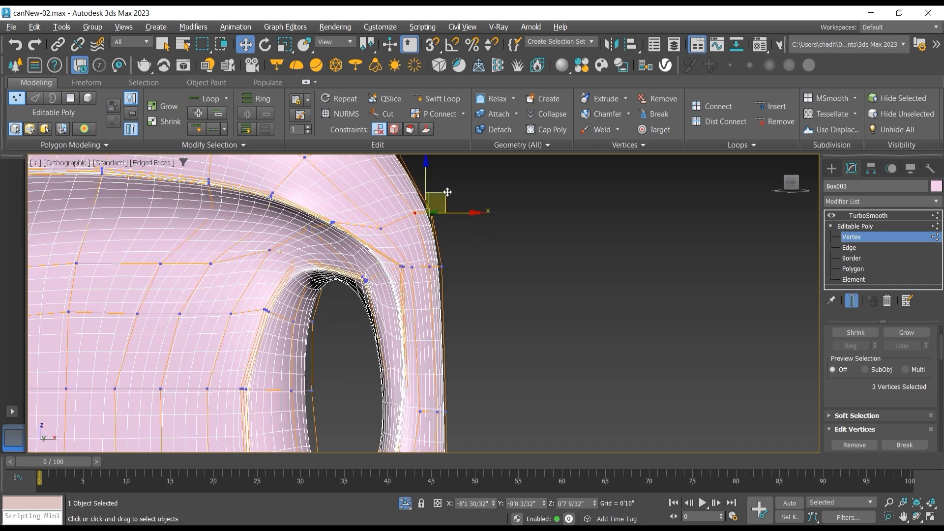
pyautogui.hotkey('ctrl', 'z')
pyautogui.click(853, 304)
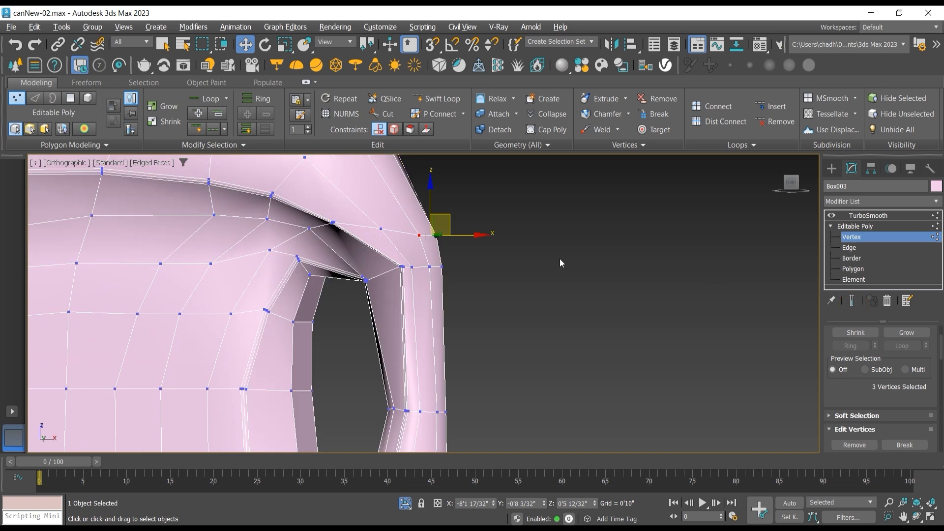
pyautogui.press('f')
pyautogui.moveTo(503, 255); pyautogui.dragTo(424, 148, button='middle')
pyautogui.scroll(-2, 479, 266)
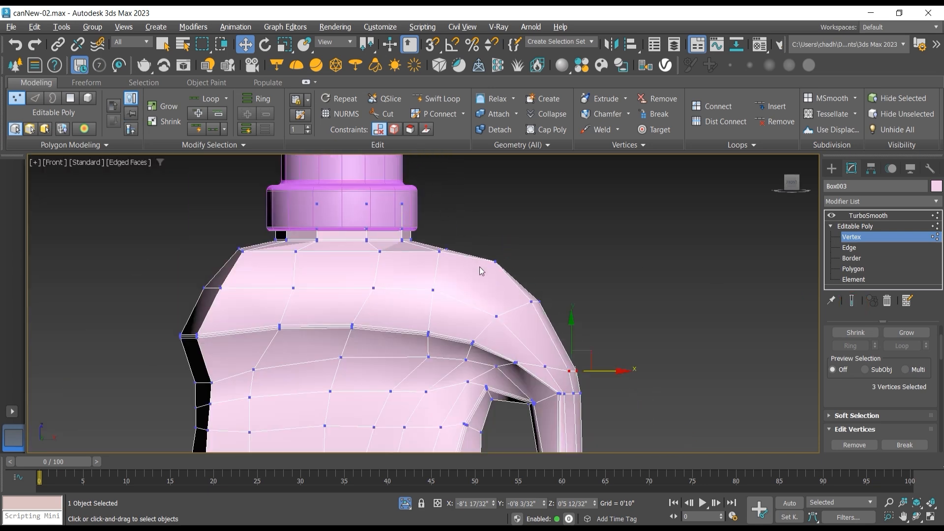
pyautogui.moveTo(480, 266); pyautogui.dragTo(398, 186, button='middle')
pyautogui.moveTo(469, 292); pyautogui.dragTo(491, 285)
pyautogui.click(523, 255)
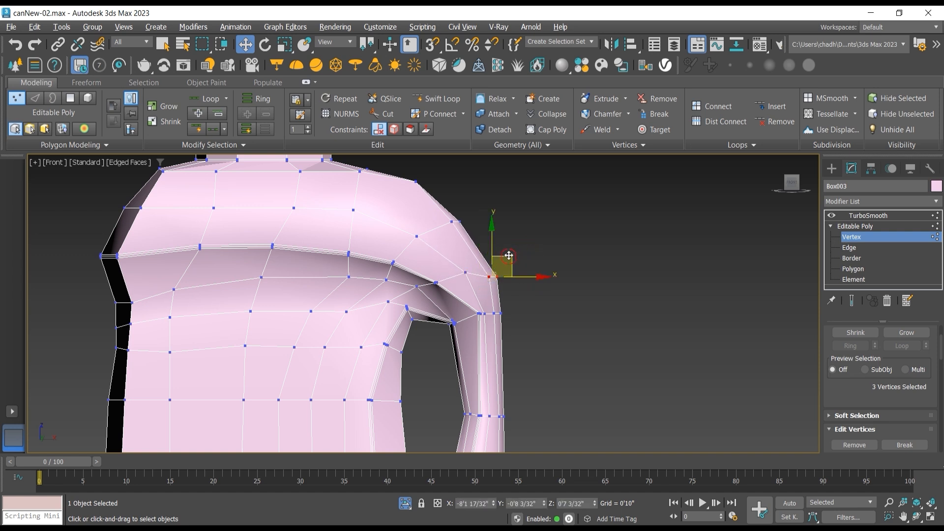
# Step: Select the five clustered vertices at the handle opening's upper outer corner one by one and raise them level with the adjacent rim vertices
pyautogui.moveTo(432, 319); pyautogui.dragTo(446, 266, button='middle')
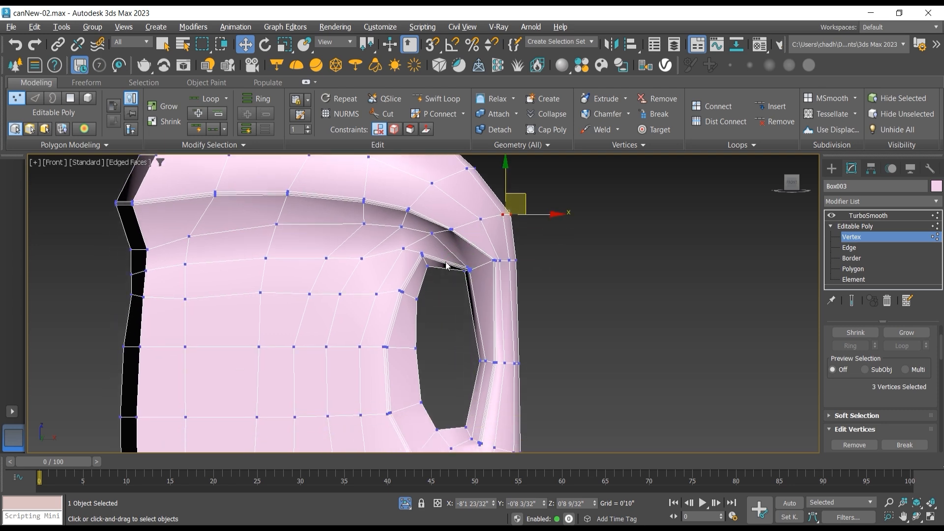
pyautogui.scroll(4, 444, 268)
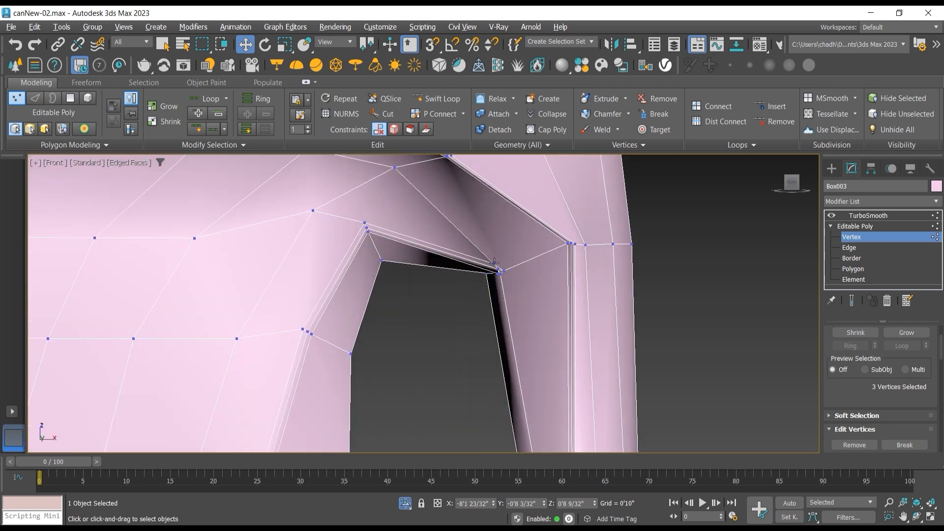
pyautogui.click(495, 265)
pyautogui.scroll(2, 507, 267)
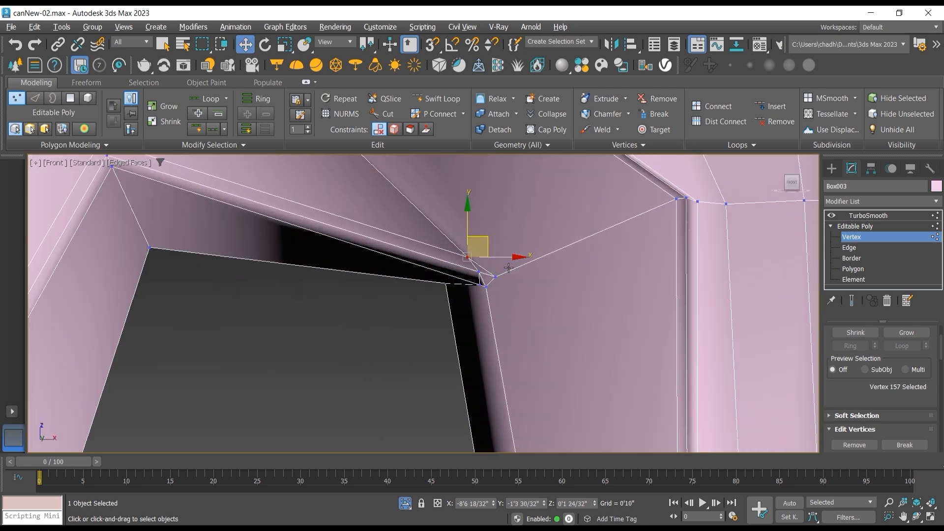
pyautogui.keyDown('ctrl'); pyautogui.click(479, 272); pyautogui.keyUp('ctrl')
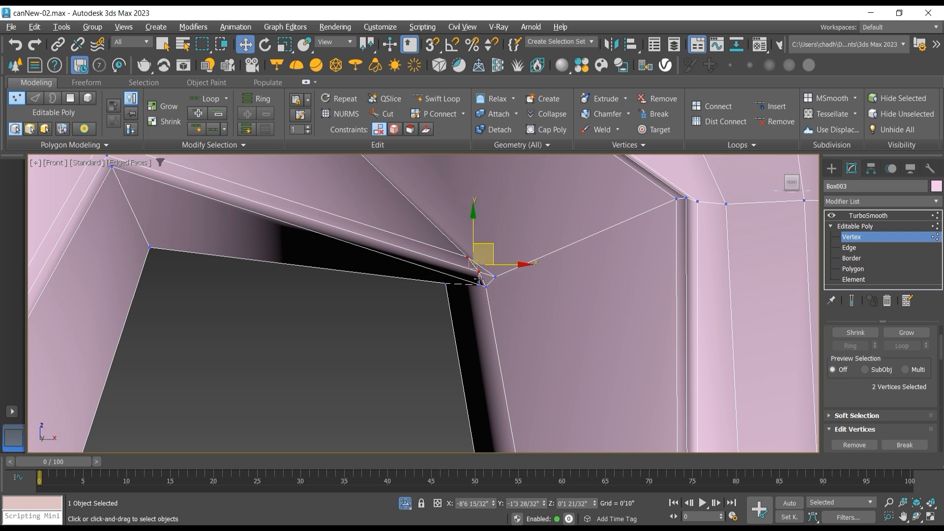
pyautogui.keyDown('ctrl'); pyautogui.click(479, 285); pyautogui.keyUp('ctrl')
pyautogui.keyDown('ctrl'); pyautogui.click(486, 287); pyautogui.keyUp('ctrl')
pyautogui.keyDown('ctrl'); pyautogui.click(495, 277); pyautogui.keyUp('ctrl')
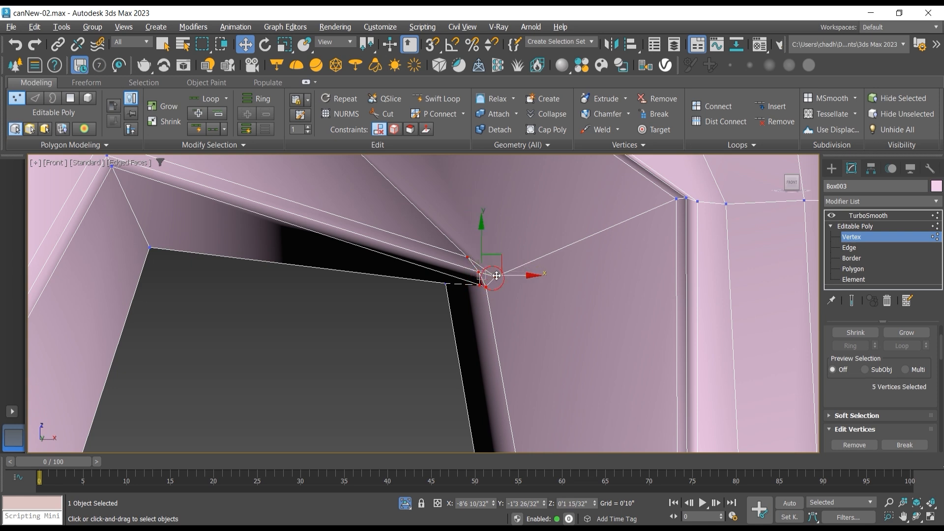
pyautogui.moveTo(495, 251); pyautogui.dragTo(497, 177)
# Step: Turn on the smoothed end result and lower the five selected vertices at the opening's upper corner along Z
pyautogui.click(917, 516)
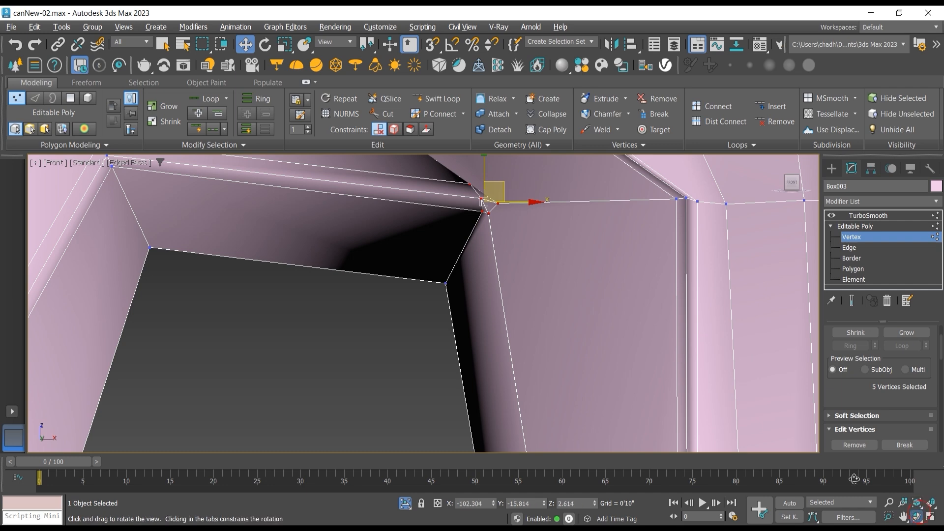
pyautogui.moveTo(494, 315); pyautogui.dragTo(471, 344)
pyautogui.click(851, 302)
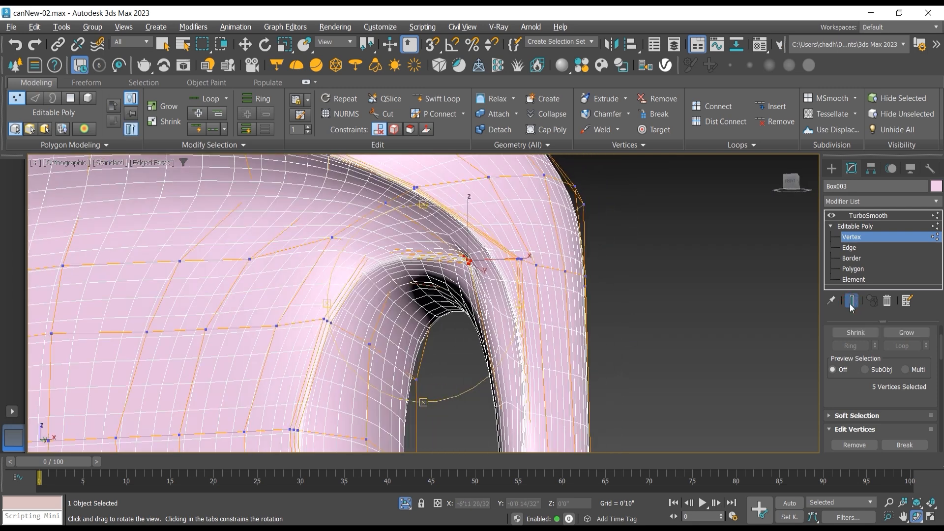
pyautogui.click(246, 46)
pyautogui.moveTo(467, 219); pyautogui.dragTo(500, 289)
pyautogui.moveTo(495, 288); pyautogui.dragTo(514, 281)
# Step: Move the five selected corner vertices along Y toward positive Y and check the smoothed handle from another angle
pyautogui.click(916, 517)
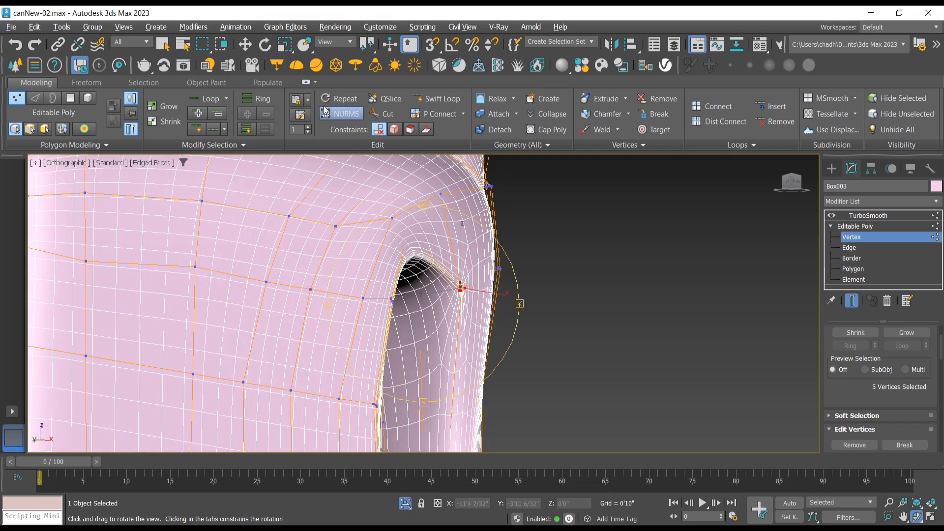
pyautogui.click(245, 45)
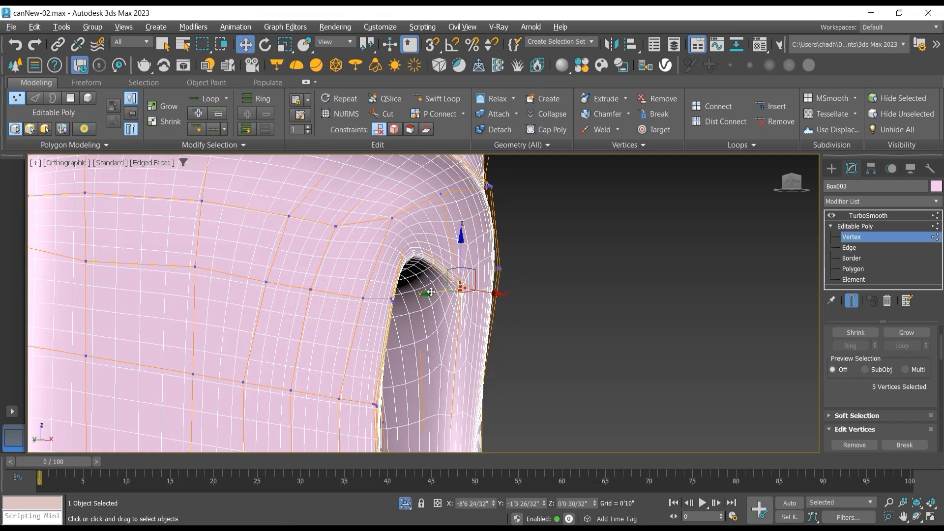
pyautogui.moveTo(431, 292); pyautogui.dragTo(410, 291)
pyautogui.click(917, 517)
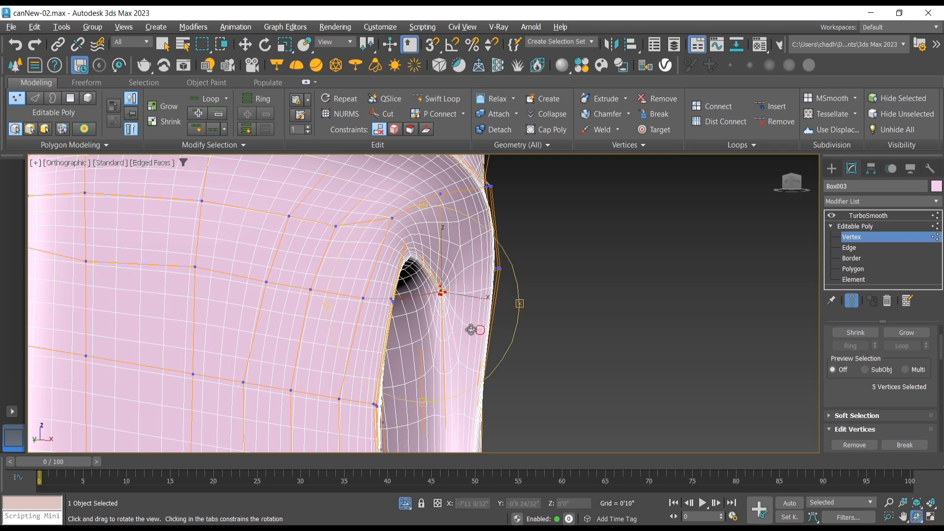
pyautogui.moveTo(474, 326); pyautogui.dragTo(427, 327)
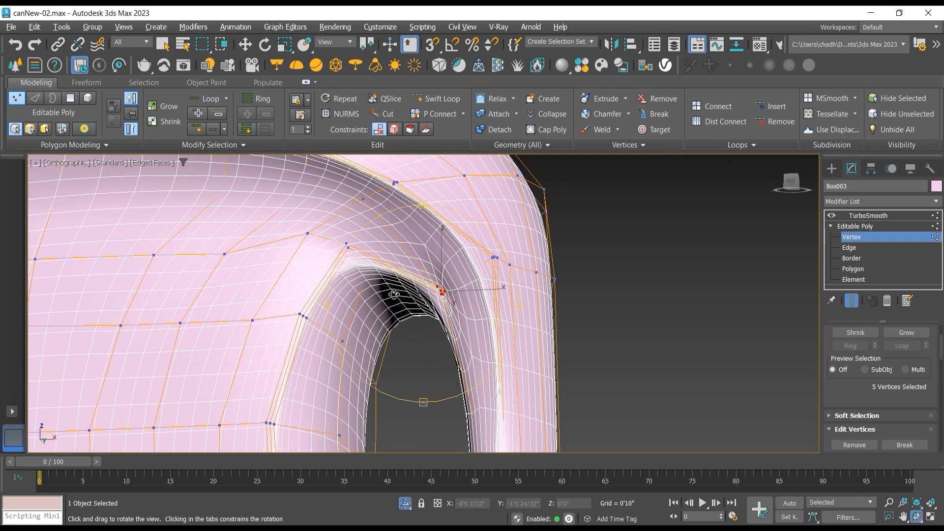
pyautogui.click(852, 300)
pyautogui.click(245, 44)
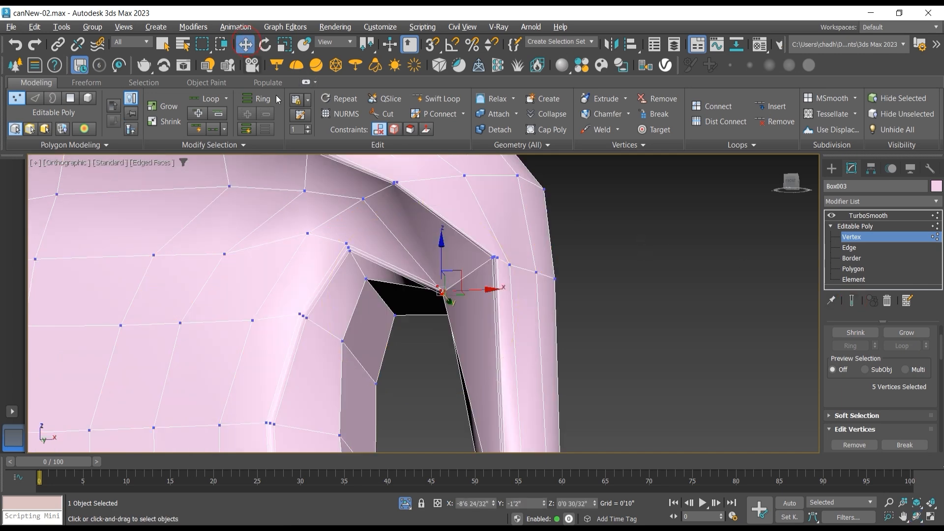
pyautogui.click(344, 245)
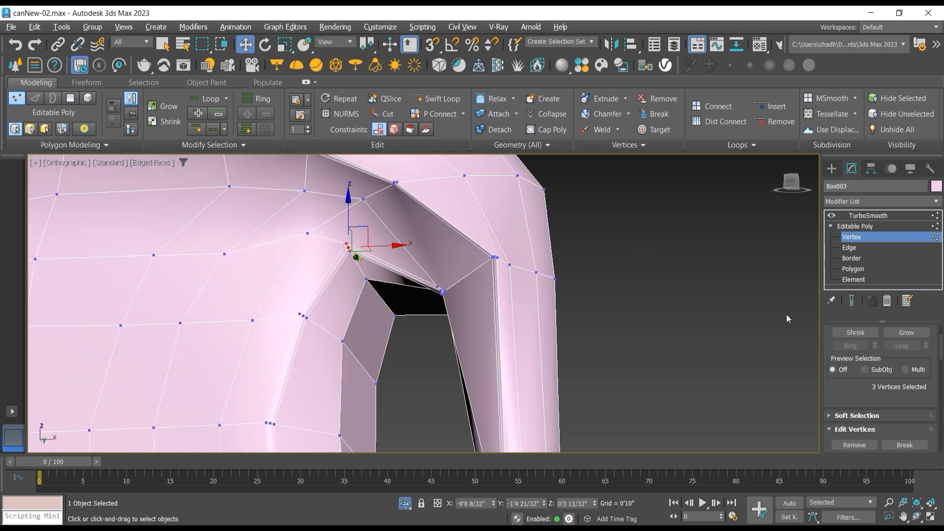
pyautogui.click(851, 301)
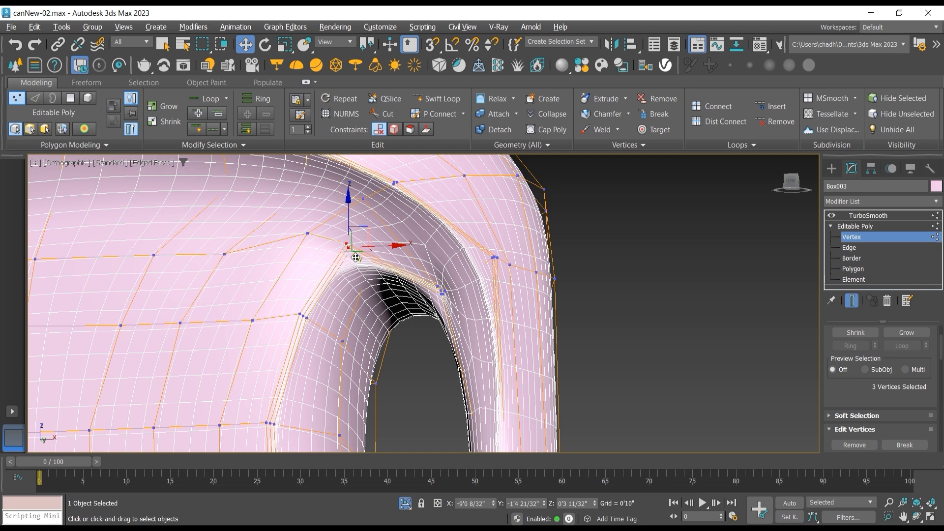
pyautogui.moveTo(355, 258); pyautogui.dragTo(366, 272)
pyautogui.hotkey('ctrl', 'z')
pyautogui.hotkey('ctrl', 'z')
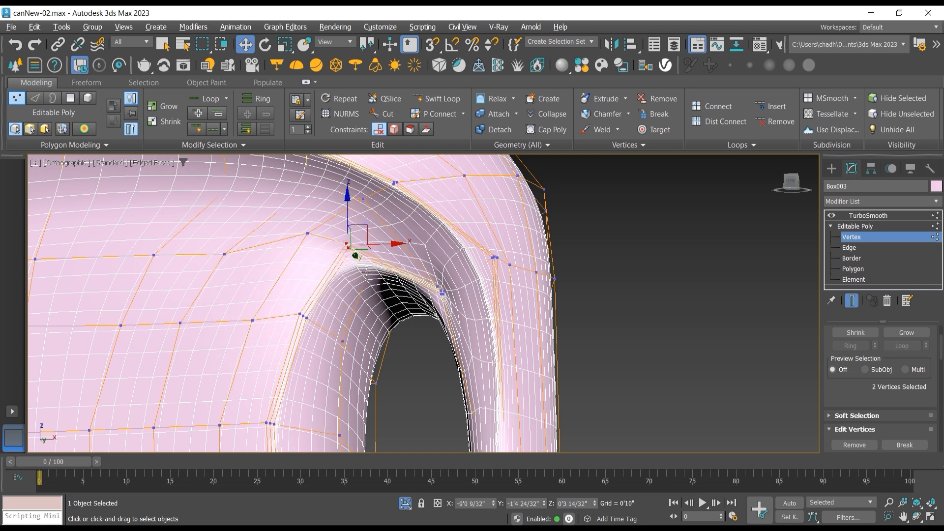
pyautogui.hotkey('ctrl', 'z')
pyautogui.hotkey('ctrl', 'z')
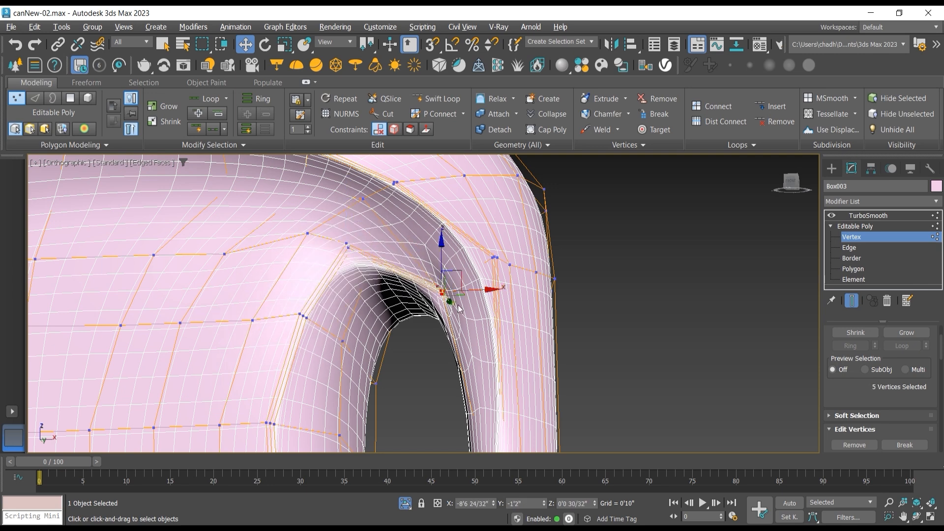
# Step: Move the five selected corner vertices slightly along Y by about -0'1 7/32" and return to the TurboSmooth level
pyautogui.moveTo(451, 305); pyautogui.dragTo(444, 301)
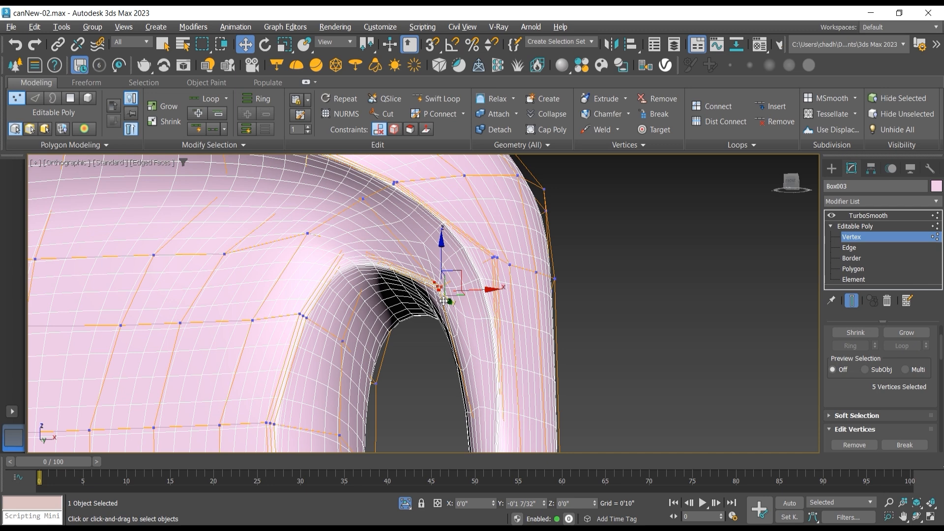
pyautogui.click(567, 298)
pyautogui.click(841, 226)
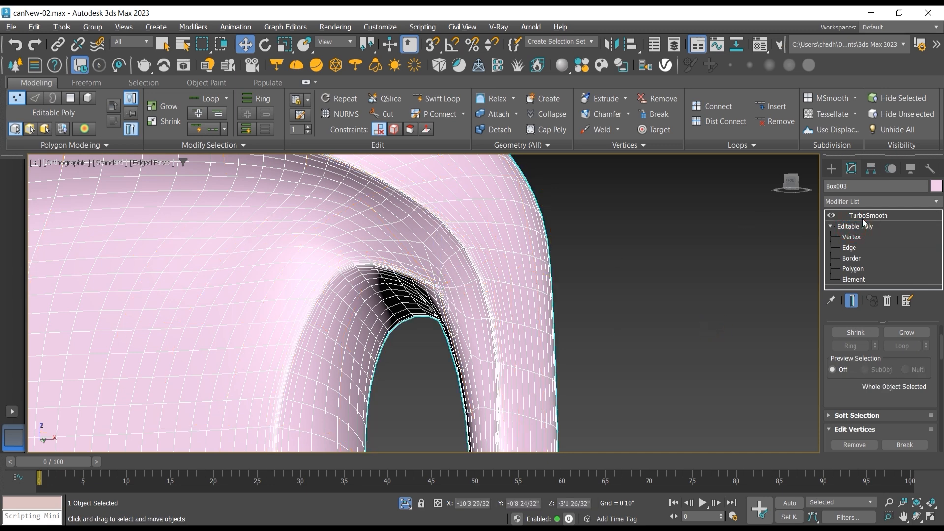
pyautogui.click(863, 216)
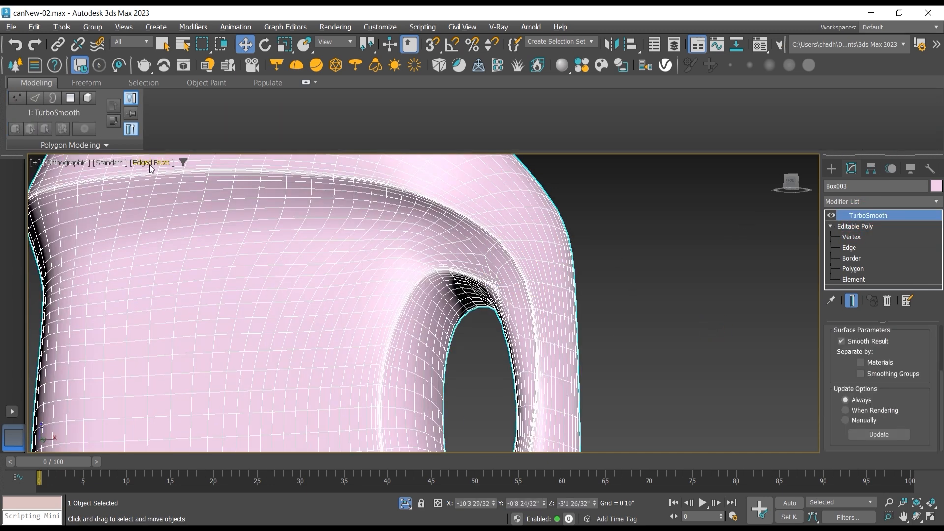
# Step: Hide the edged-faces display, deselect the bottle and examine the smooth shading around the handle opening from several angles
pyautogui.click(150, 164)
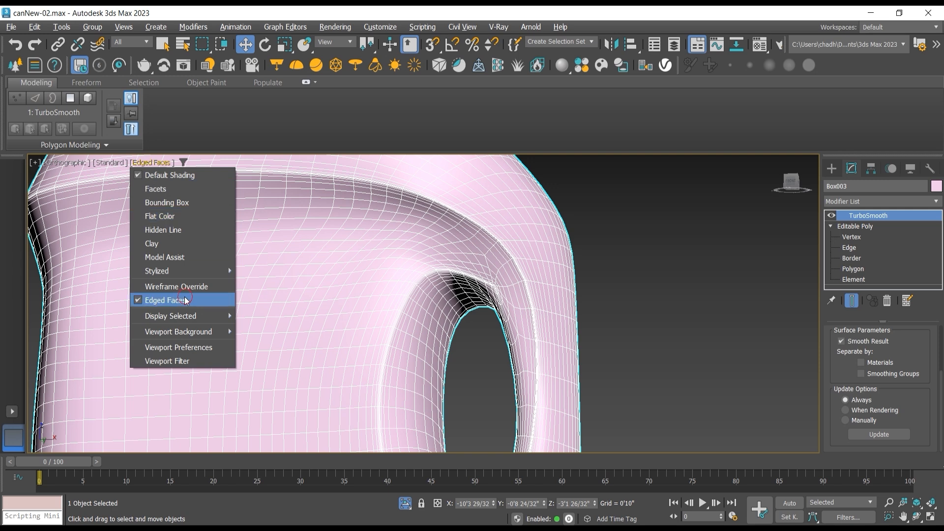
pyautogui.click(168, 300)
pyautogui.click(628, 284)
pyautogui.scroll(2, 508, 293)
pyautogui.scroll(-5, 509, 292)
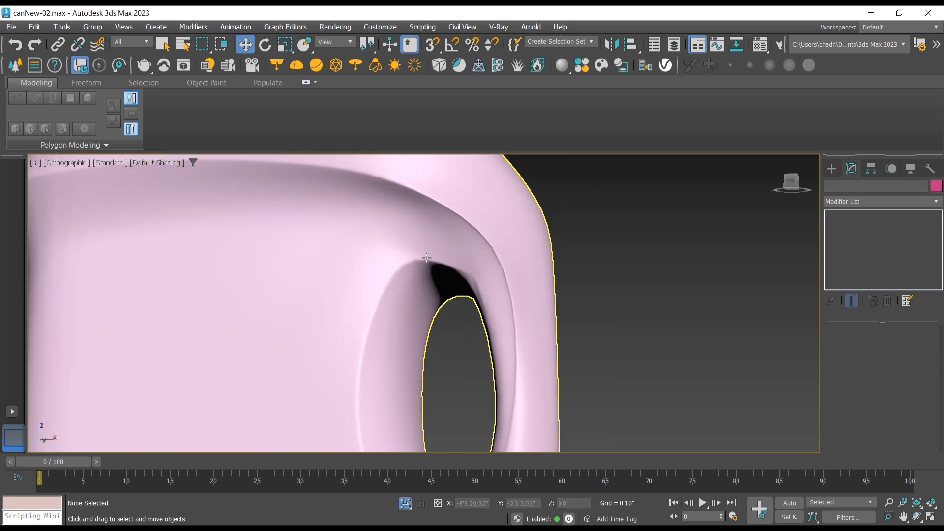
pyautogui.click(916, 517)
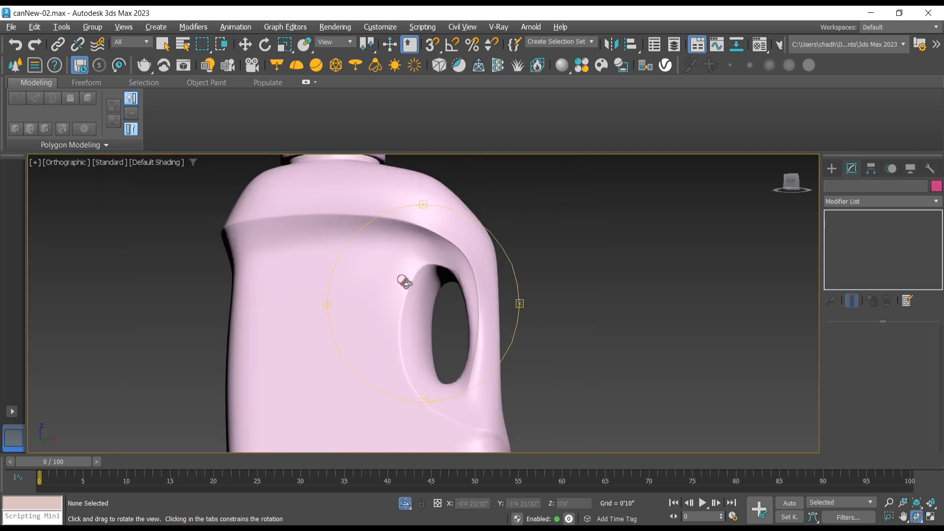
pyautogui.moveTo(407, 280); pyautogui.dragTo(496, 280)
pyautogui.scroll(3, 399, 259)
pyautogui.moveTo(399, 260); pyautogui.dragTo(429, 247)
# Step: Select the bottle, enter its Edge sub-object level and turn the edged-faces display back on
pyautogui.click(246, 45)
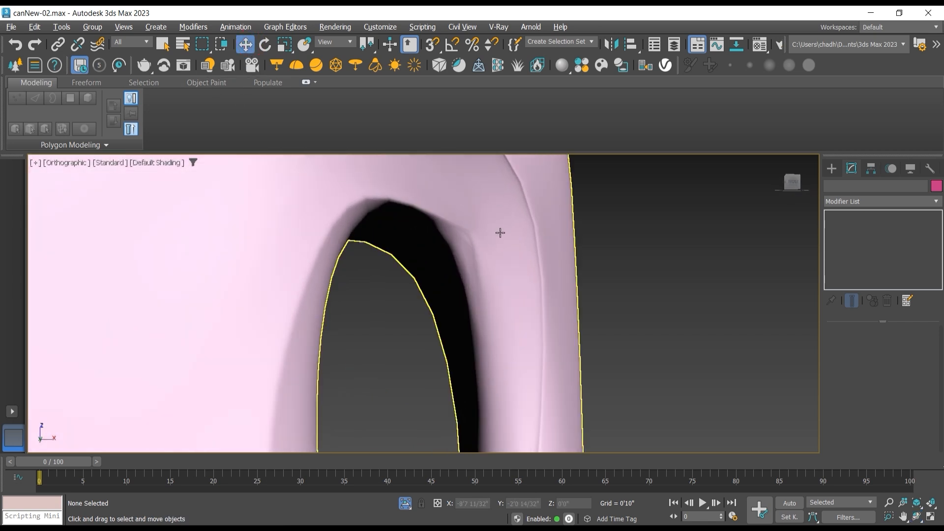
pyautogui.click(518, 220)
pyautogui.click(853, 247)
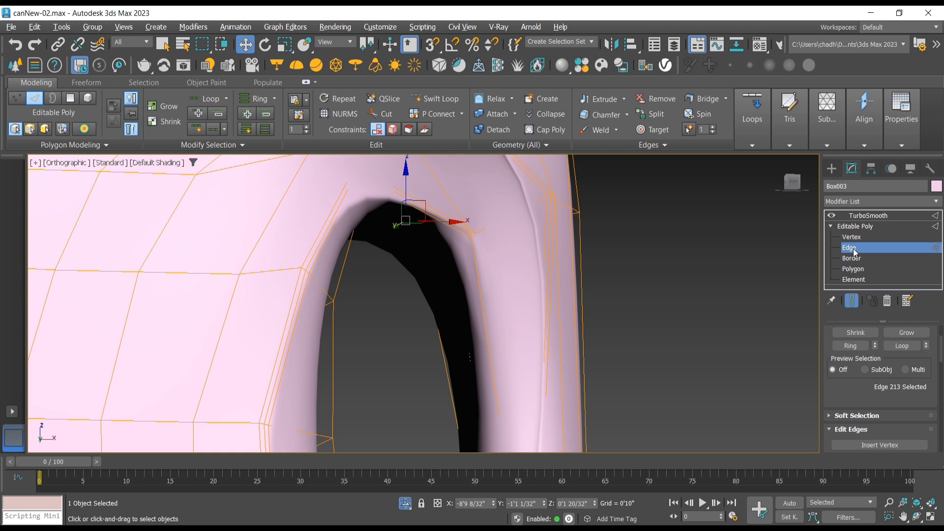
pyautogui.click(177, 162)
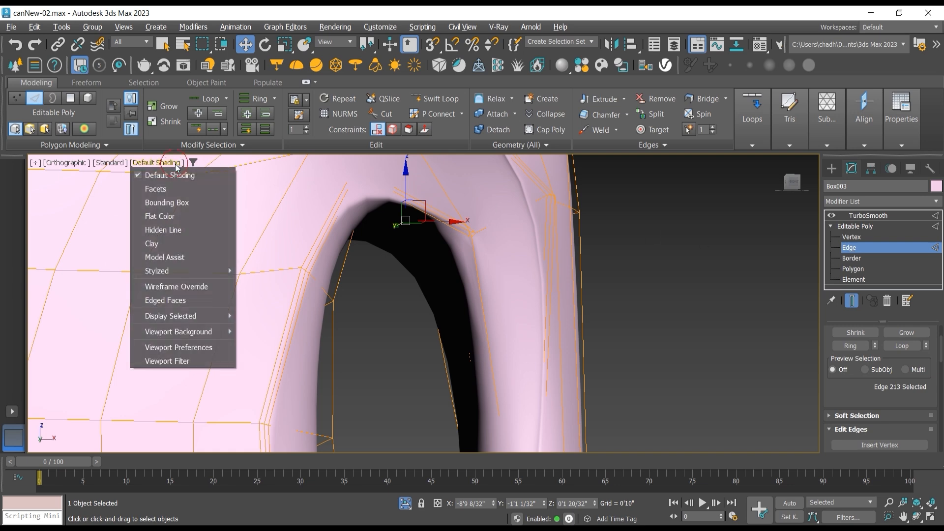
pyautogui.click(200, 298)
pyautogui.scroll(2, 467, 261)
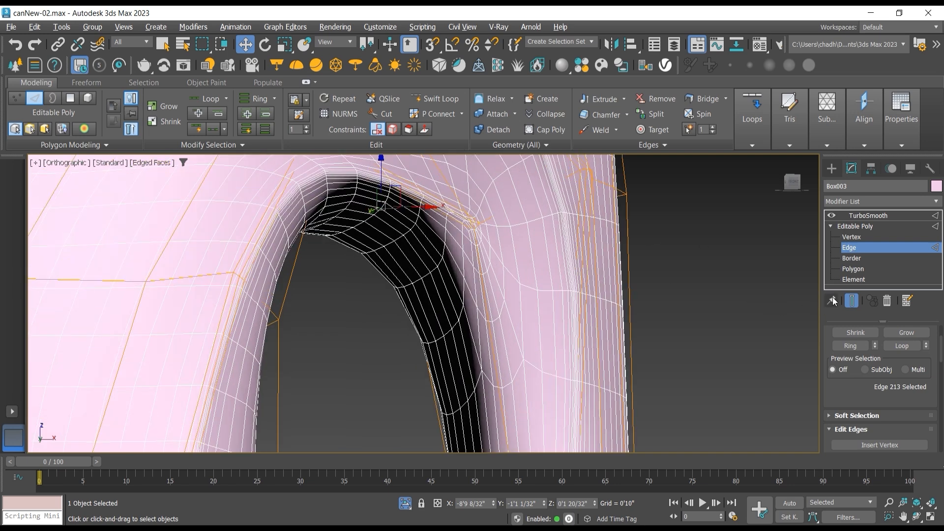
# Step: Show the unsmoothed cage and lower the single inner vertex at the handle opening's upper outer corner along Z
pyautogui.click(850, 301)
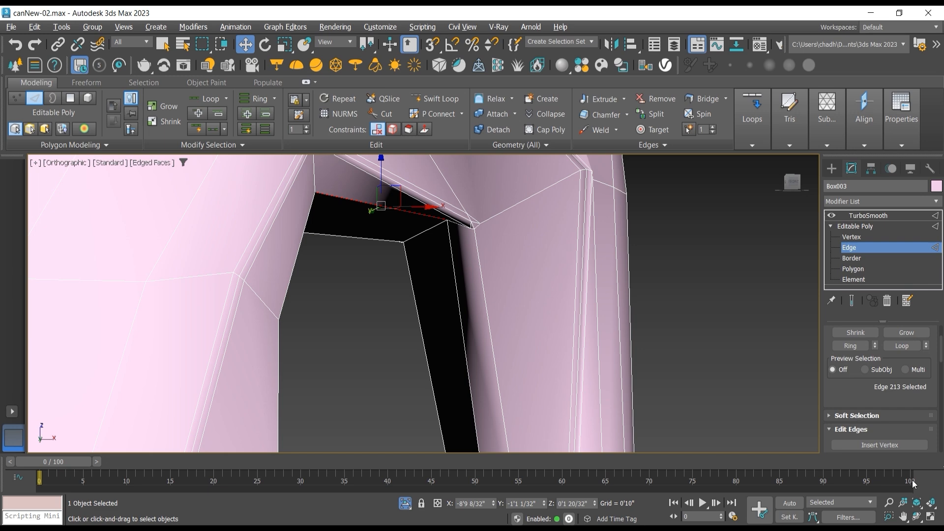
pyautogui.click(917, 515)
pyautogui.moveTo(459, 256); pyautogui.dragTo(468, 234)
pyautogui.click(850, 237)
pyautogui.press('w')
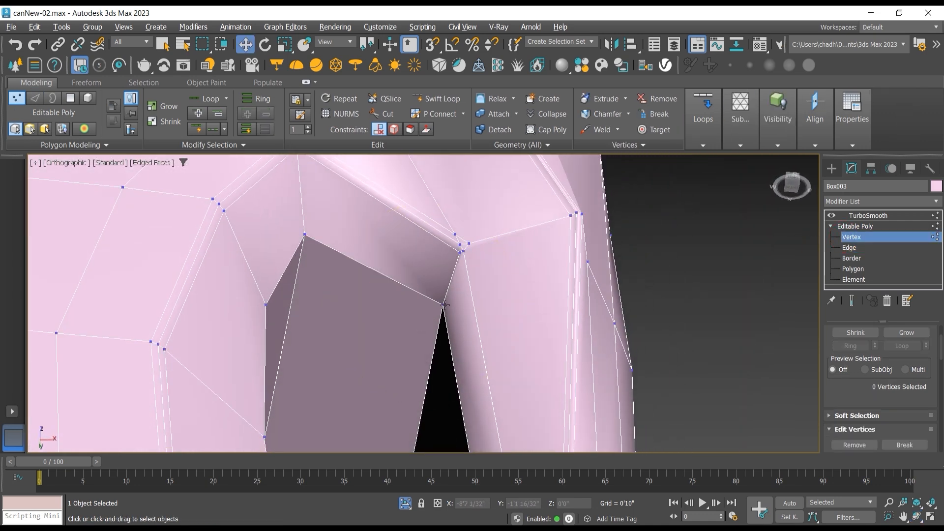
pyautogui.click(443, 304)
pyautogui.moveTo(434, 334); pyautogui.dragTo(481, 333)
pyautogui.click(915, 516)
pyautogui.click(248, 47)
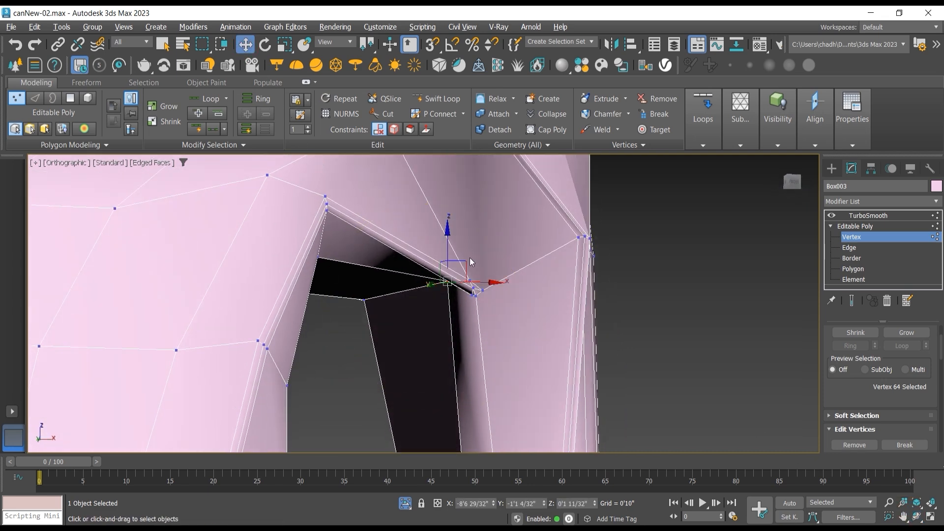
pyautogui.moveTo(446, 241); pyautogui.dragTo(478, 271)
# Step: Target-weld the lower inner vertex of the cluster at the opening's upper outer corner onto the neighbouring vertex beside it
pyautogui.click(917, 516)
pyautogui.scroll(5, 476, 279)
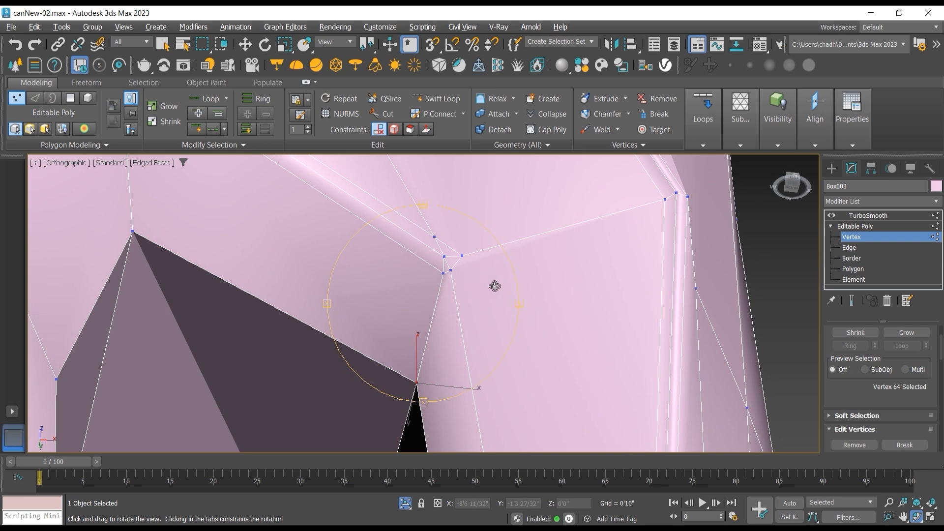
pyautogui.moveTo(847, 389); pyautogui.dragTo(846, 339)
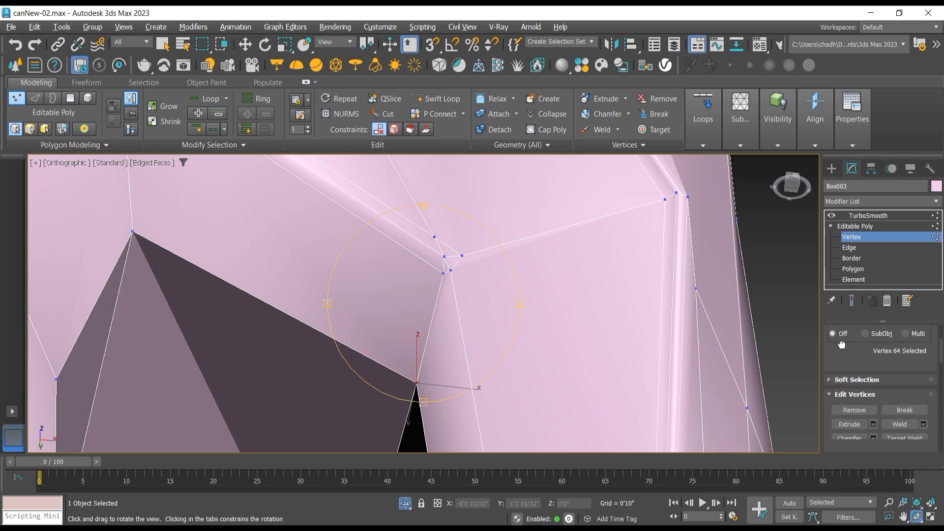
pyautogui.click(904, 424)
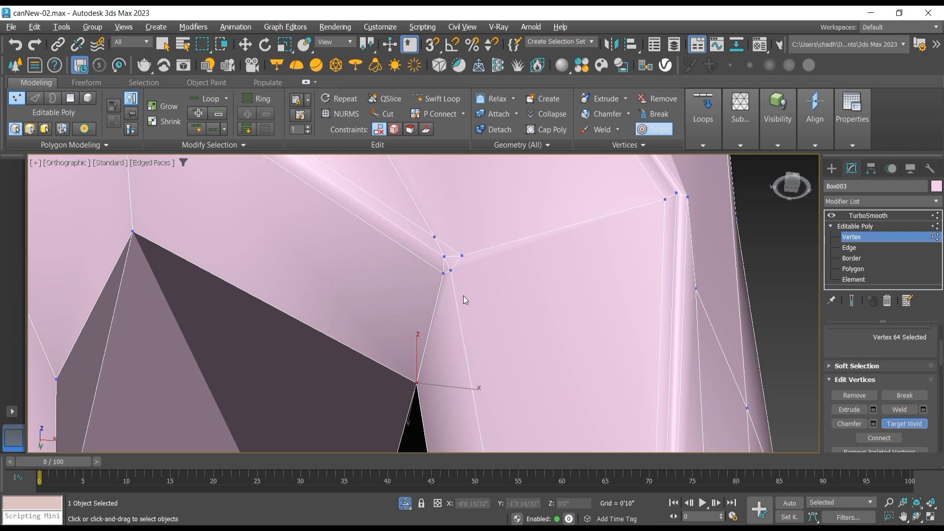
pyautogui.click(443, 275)
pyautogui.click(452, 272)
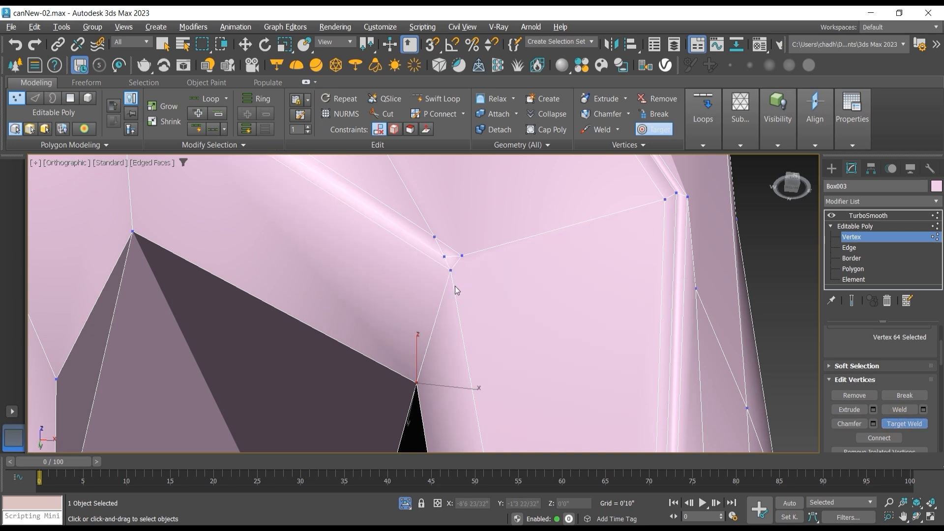
# Step: Turn on the smoothed end result and examine the welded corner of the handle opening from below and the front
pyautogui.scroll(-4, 458, 288)
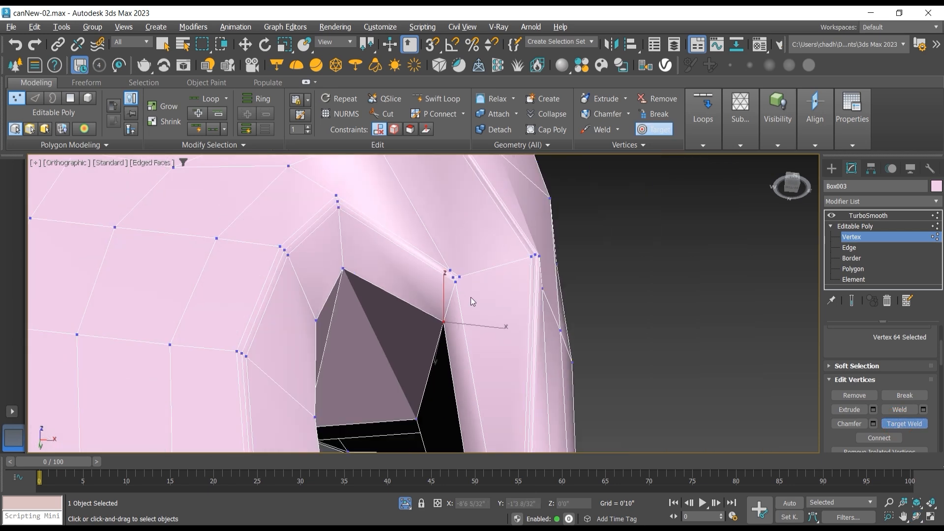
pyautogui.click(849, 301)
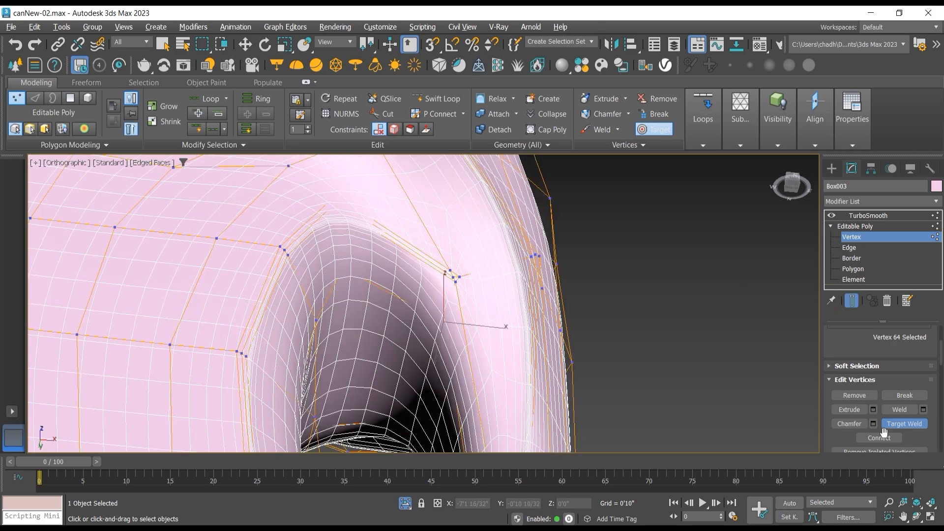
pyautogui.click(915, 513)
pyautogui.moveTo(442, 277); pyautogui.dragTo(400, 319)
pyautogui.scroll(2, 429, 293)
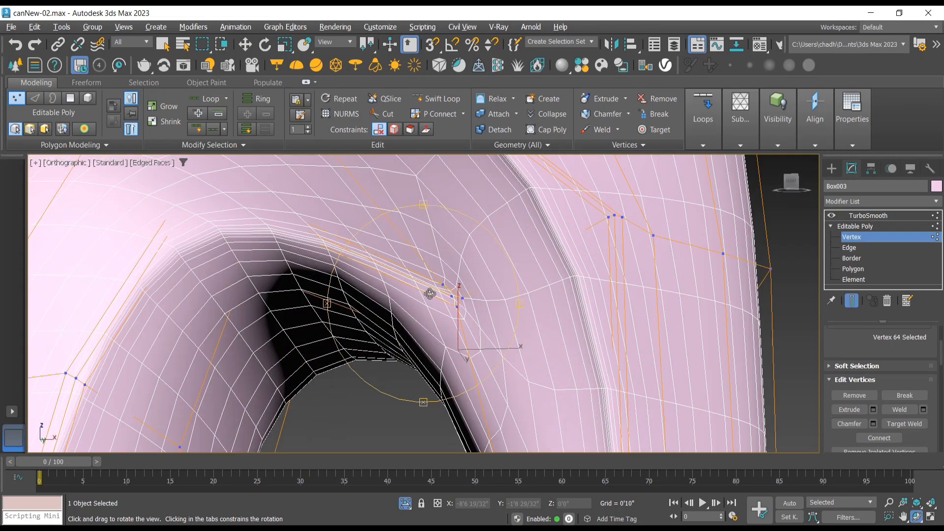
pyautogui.moveTo(436, 299)
pyautogui.mouseDown()
pyautogui.moveTo(482, 319)
pyautogui.moveTo(438, 306)
pyautogui.mouseUp()
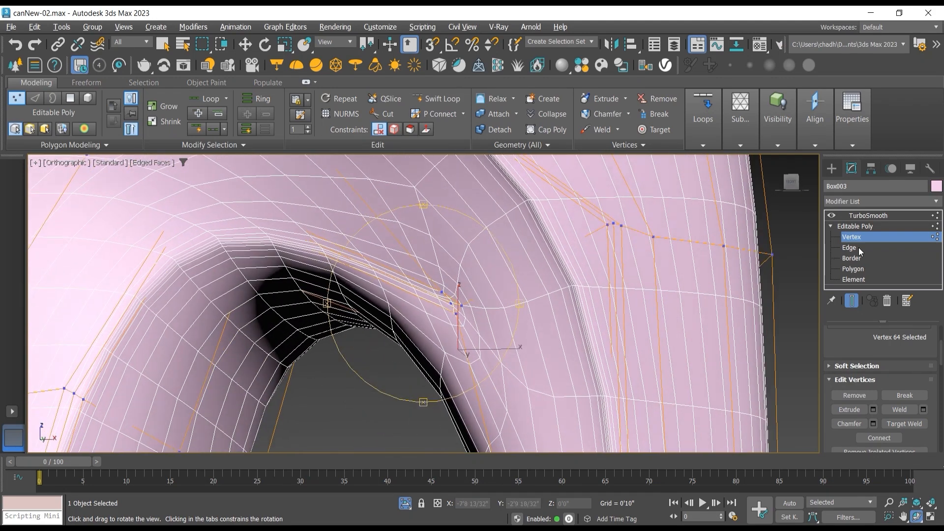
# Step: On the unsmoothed cage in the Front view, move the six vertices at the shoulder ridge above the opening's corner about 0'1 8/32" along X
pyautogui.click(852, 301)
pyautogui.moveTo(448, 255)
pyautogui.mouseDown()
pyautogui.moveTo(445, 246)
pyautogui.moveTo(454, 263)
pyautogui.mouseUp()
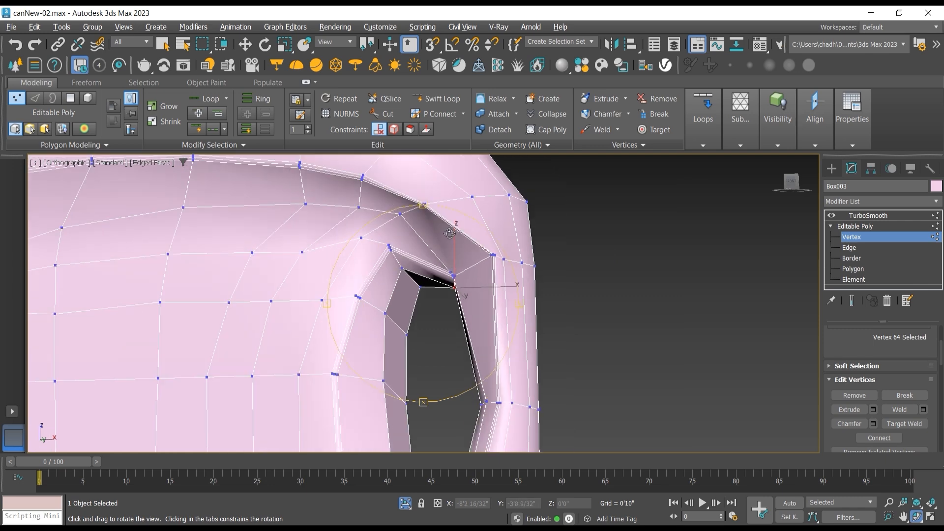
pyautogui.click(245, 45)
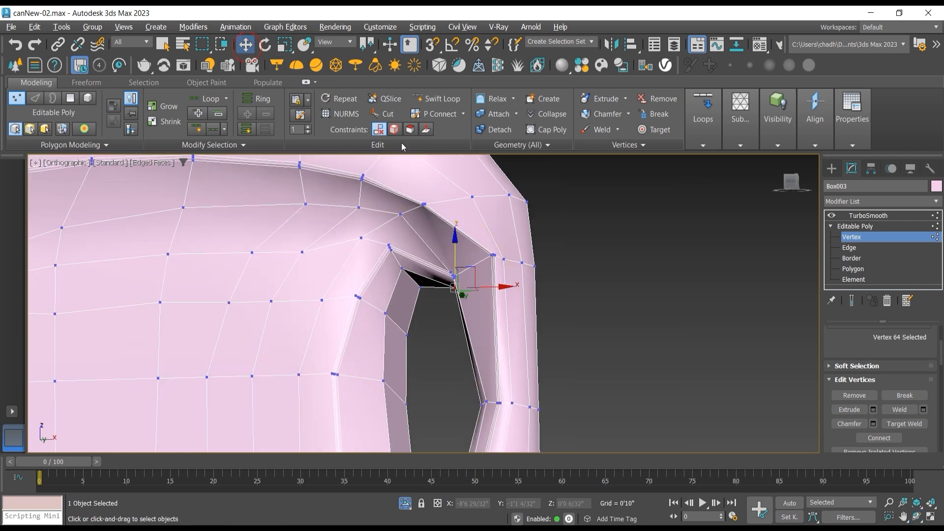
pyautogui.scroll(2, 435, 197)
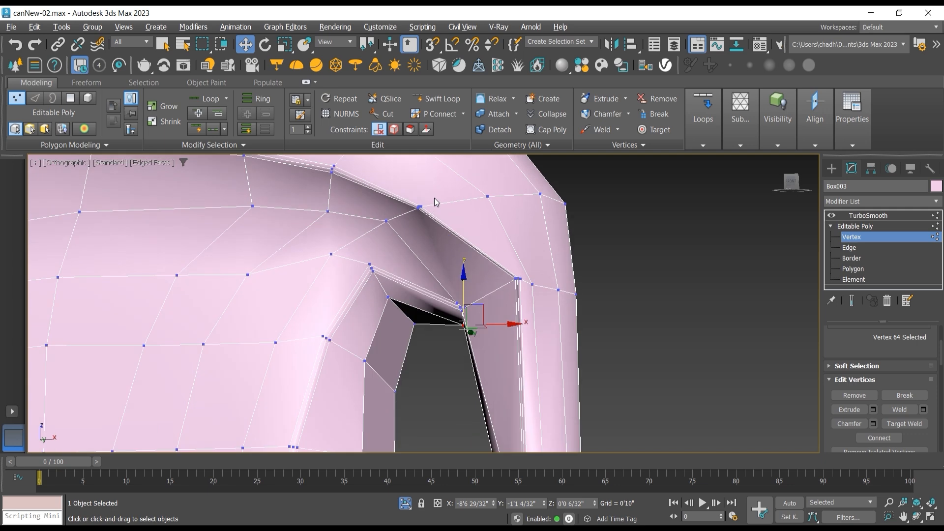
pyautogui.press('f')
pyautogui.moveTo(467, 340); pyautogui.dragTo(419, 217, button='middle')
pyautogui.scroll(-2, 432, 231)
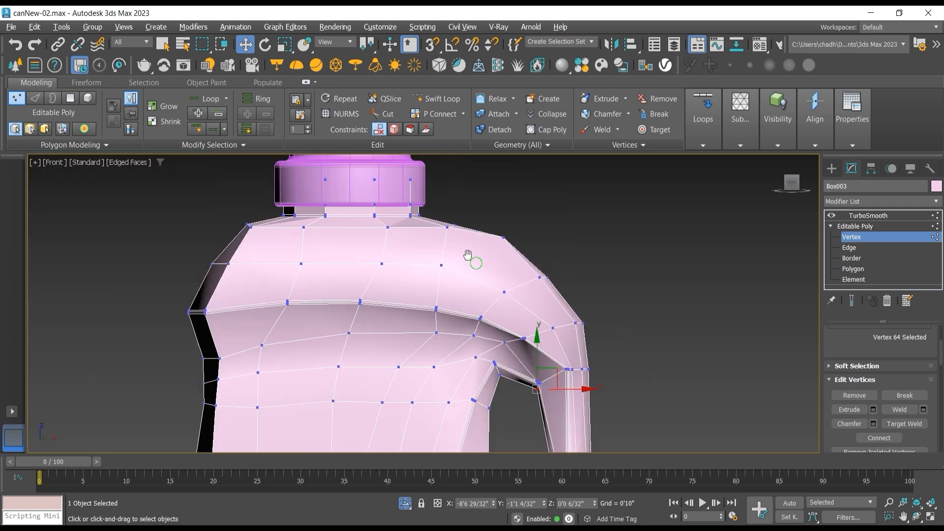
pyautogui.moveTo(472, 258); pyautogui.dragTo(408, 171, button='middle')
pyautogui.scroll(4, 465, 250)
pyautogui.moveTo(466, 251); pyautogui.dragTo(432, 271)
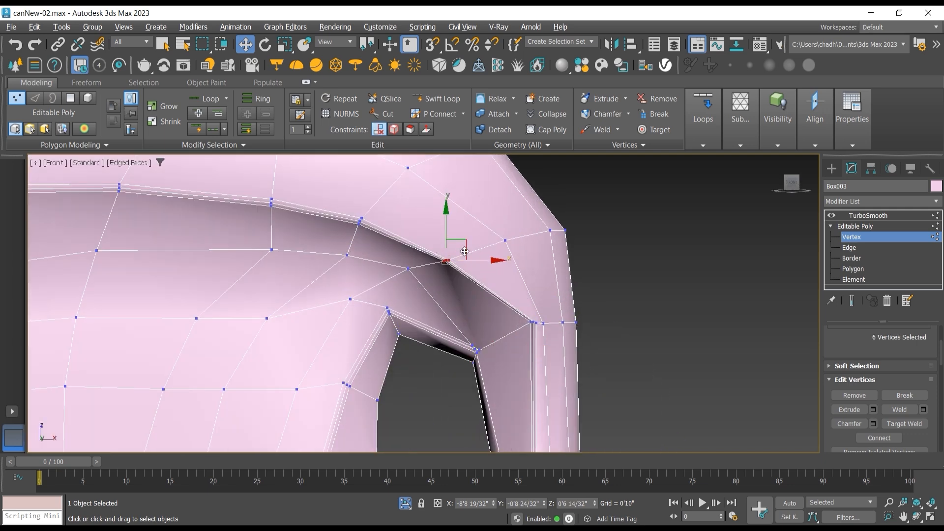
pyautogui.moveTo(481, 244); pyautogui.dragTo(486, 244)
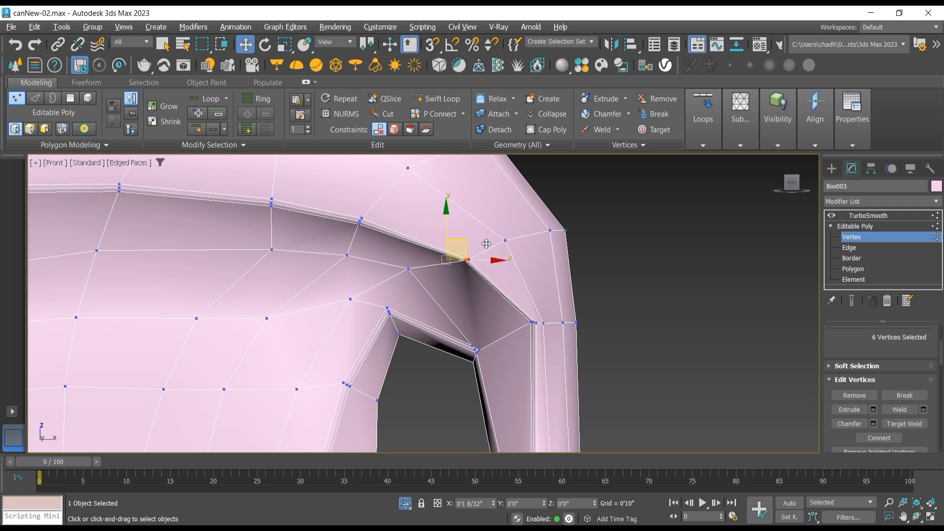
# Step: Move the single vertex below the shoulder ridge down and outward, and shift the two neighbouring vertices in its row slightly along Y
pyautogui.click(408, 269)
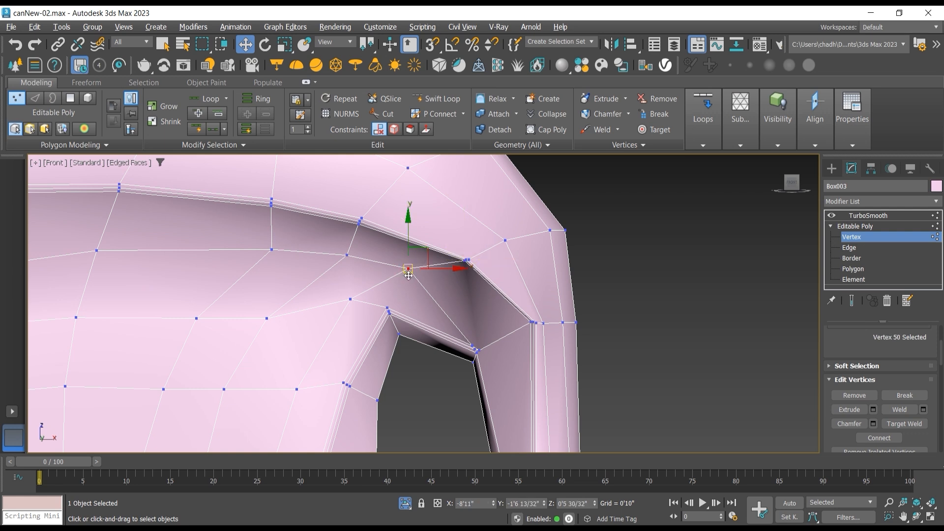
pyautogui.moveTo(420, 250); pyautogui.dragTo(441, 262)
pyautogui.click(917, 516)
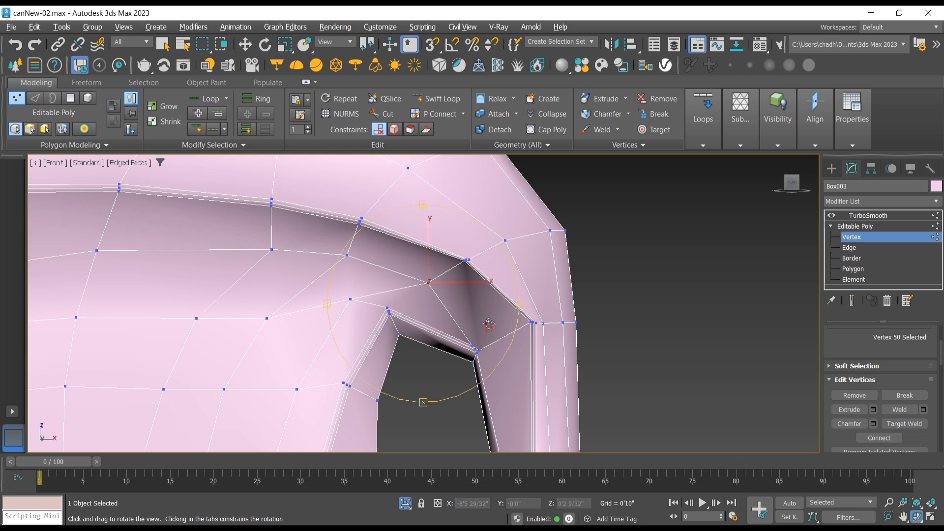
pyautogui.moveTo(433, 295); pyautogui.dragTo(534, 329)
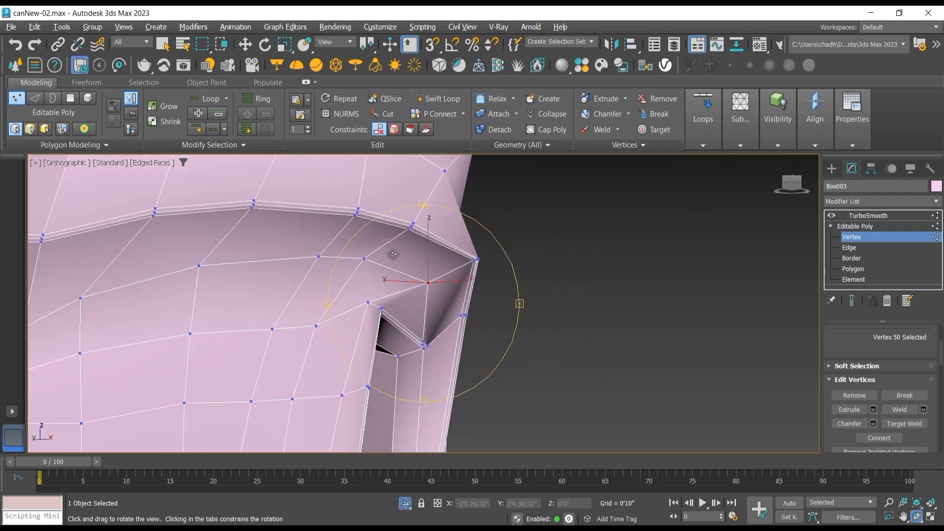
pyautogui.click(244, 45)
pyautogui.click(364, 260)
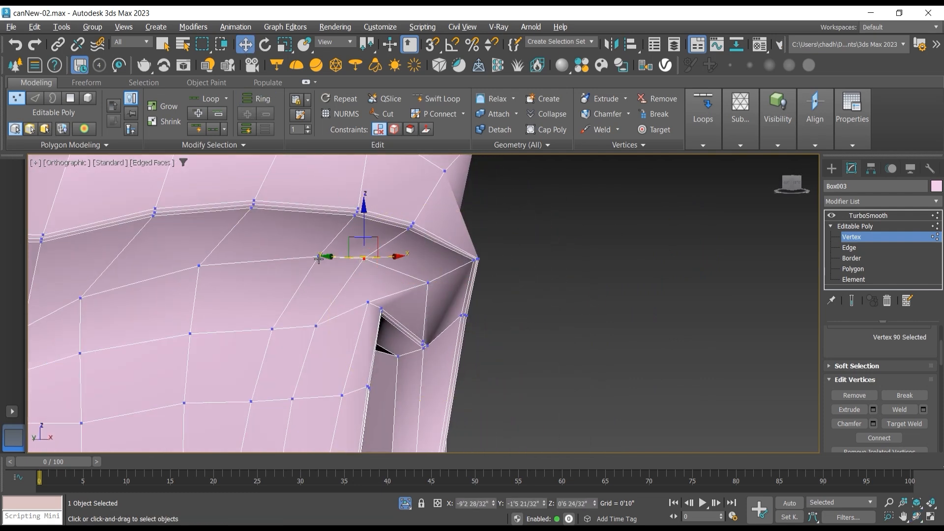
pyautogui.keyDown('ctrl'); pyautogui.click(318, 257); pyautogui.keyUp('ctrl')
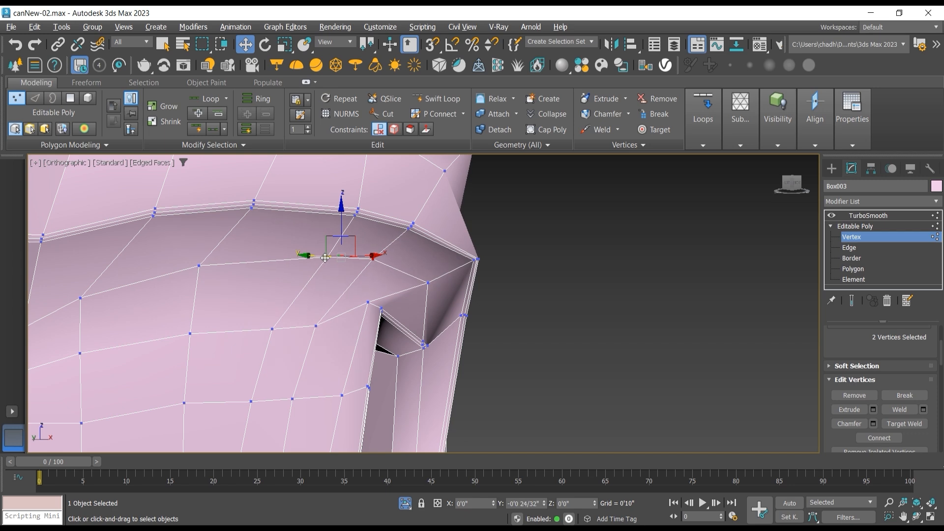
pyautogui.moveTo(324, 258); pyautogui.dragTo(328, 258)
# Step: Turn on the smoothed end result and check the shoulder and handle opening on the whole upper bottle
pyautogui.click(917, 517)
pyautogui.moveTo(473, 310); pyautogui.dragTo(448, 314)
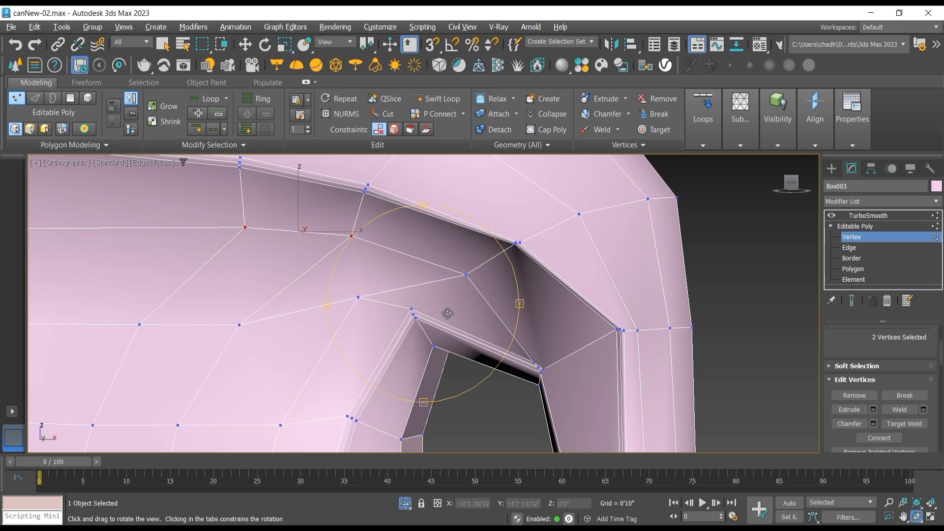
pyautogui.click(851, 302)
pyautogui.scroll(-5, 389, 296)
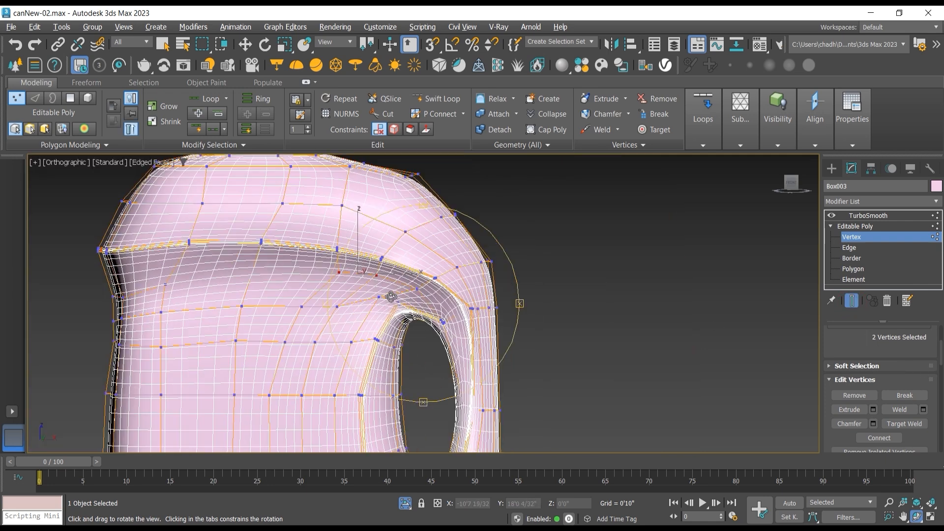
pyautogui.moveTo(401, 308); pyautogui.dragTo(405, 320)
pyautogui.click(209, 146)
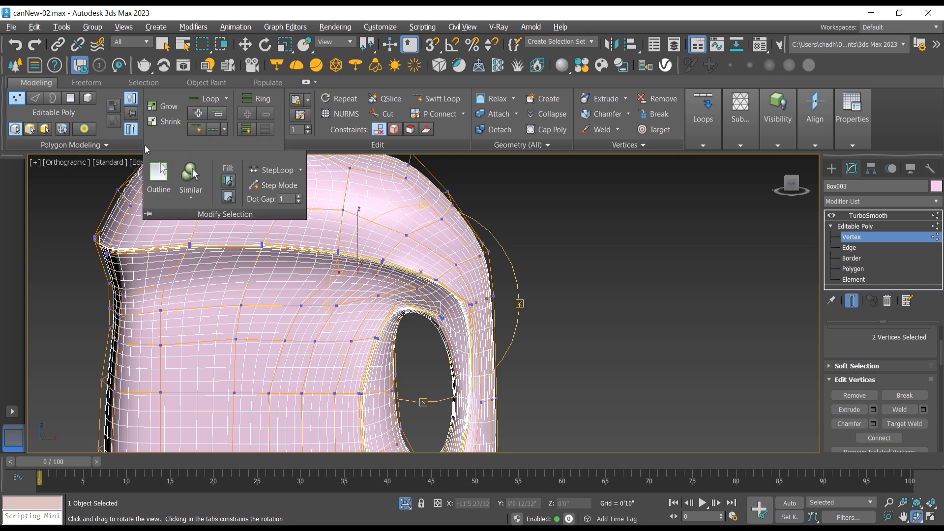
# Step: Turn off Edged Faces, leave vertex level, and examine the plain smoothed shading around the handle opening and shoulder ridge
pyautogui.click(112, 162)
pyautogui.click(141, 162)
pyautogui.click(141, 162)
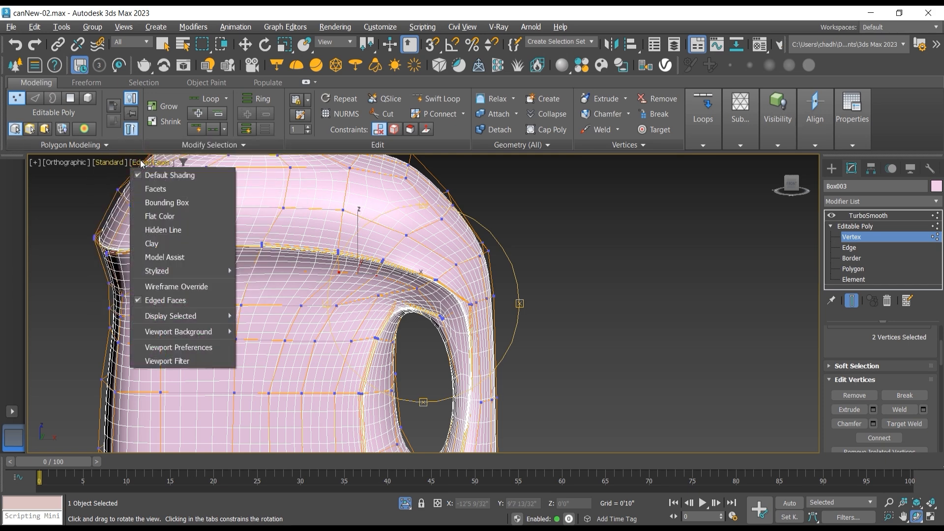
pyautogui.click(174, 301)
pyautogui.moveTo(483, 323)
pyautogui.mouseDown()
pyautogui.moveTo(491, 301)
pyautogui.moveTo(487, 312)
pyautogui.mouseUp()
pyautogui.click(853, 226)
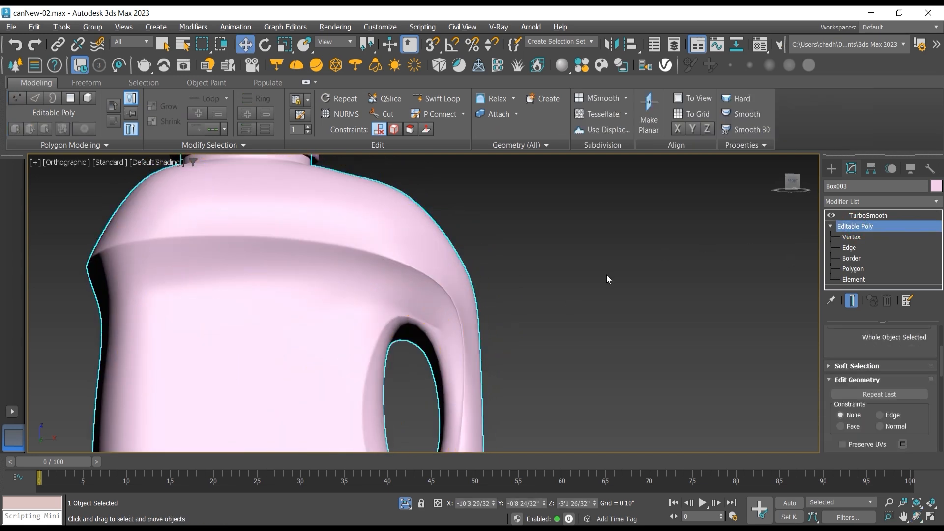
pyautogui.scroll(-2, 547, 288)
pyautogui.scroll(4, 466, 274)
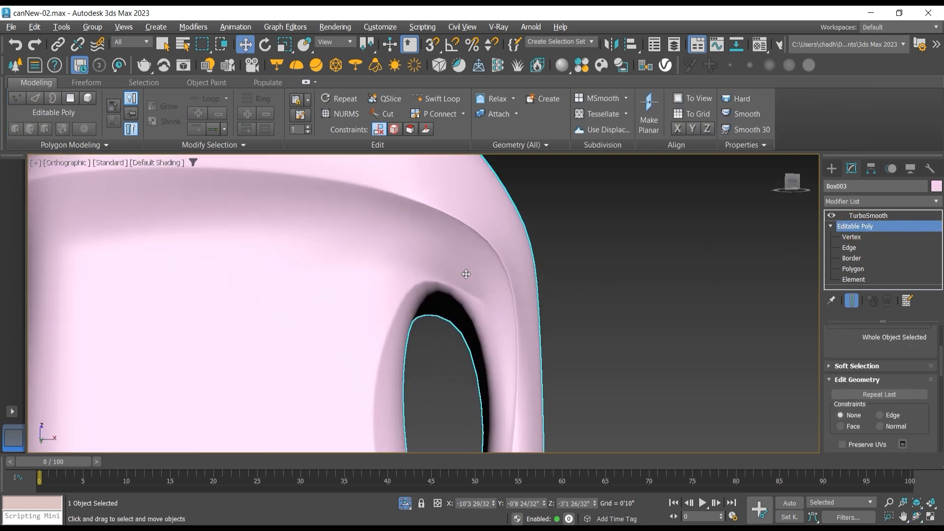
pyautogui.scroll(1, 466, 274)
pyautogui.scroll(1, 467, 278)
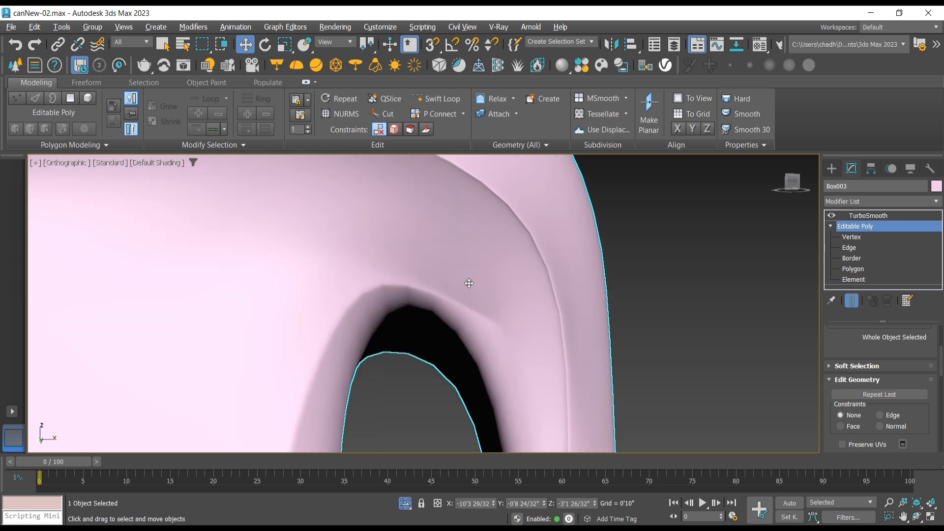
# Step: At edge level, turn Edged Faces back on and show the unsmoothed cage around the handle opening's upper corner
pyautogui.click(851, 248)
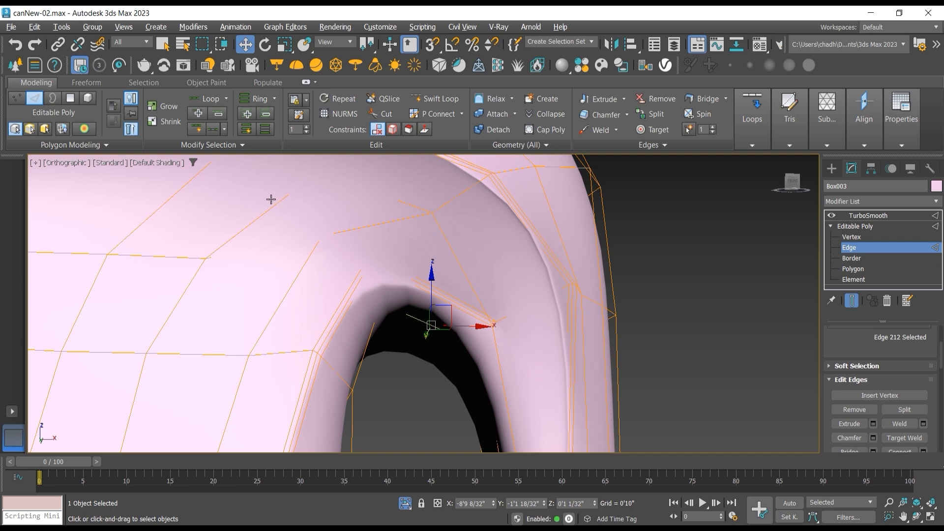
pyautogui.click(162, 163)
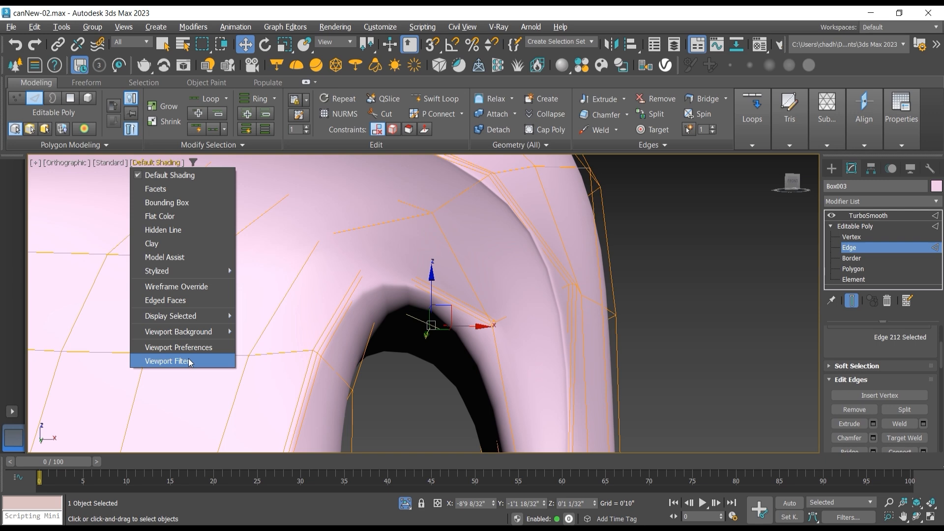
pyautogui.click(190, 301)
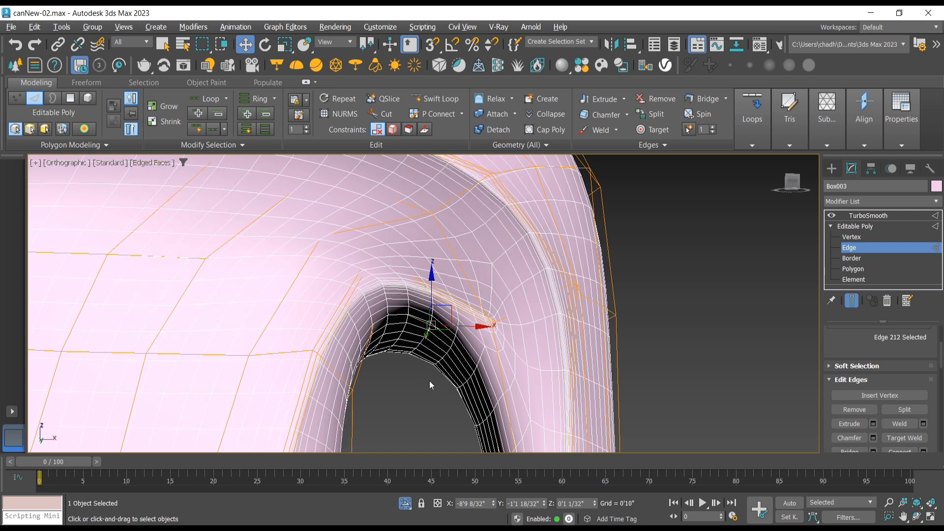
pyautogui.click(851, 301)
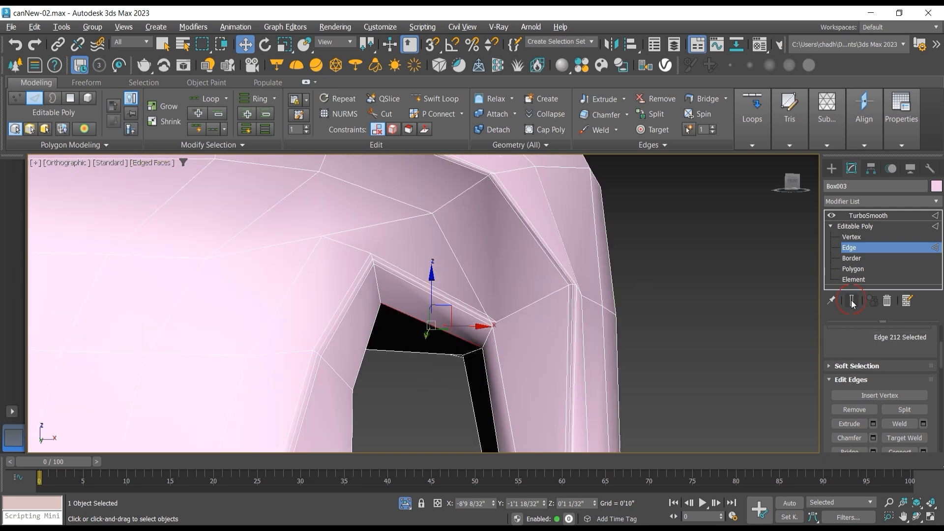
pyautogui.scroll(-3, 471, 324)
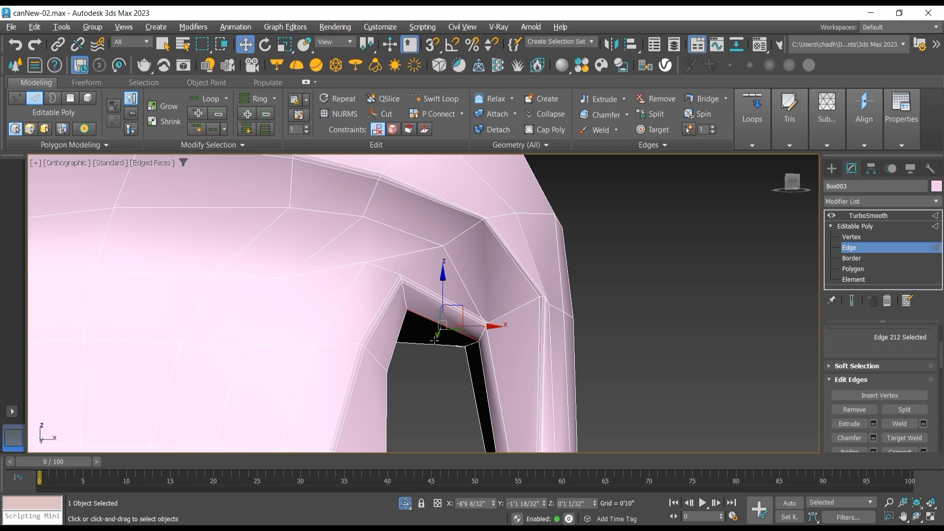
# Step: Cut a new edge line from the handle opening's inner top face over its rim and the shoulder ridge to the bottle's outer side
pyautogui.hotkey('alt', 'c')
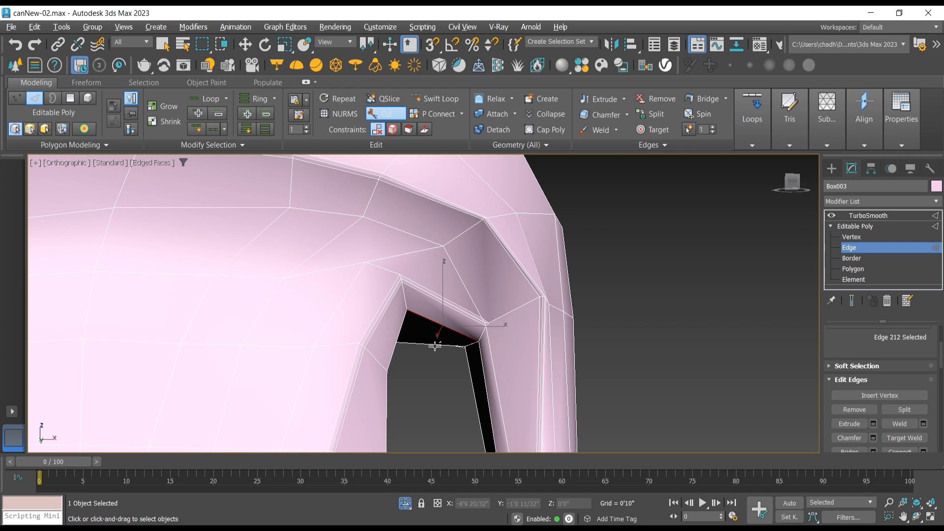
pyautogui.click(435, 344)
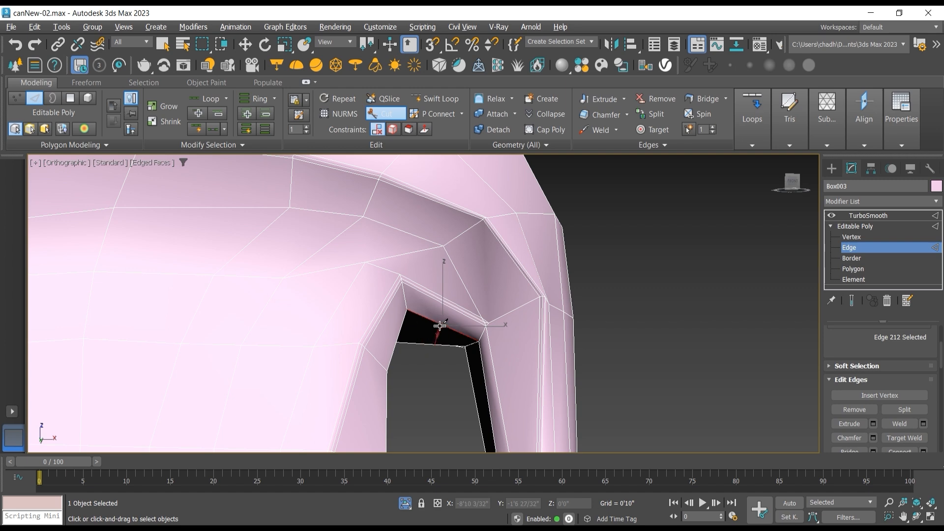
pyautogui.click(446, 297)
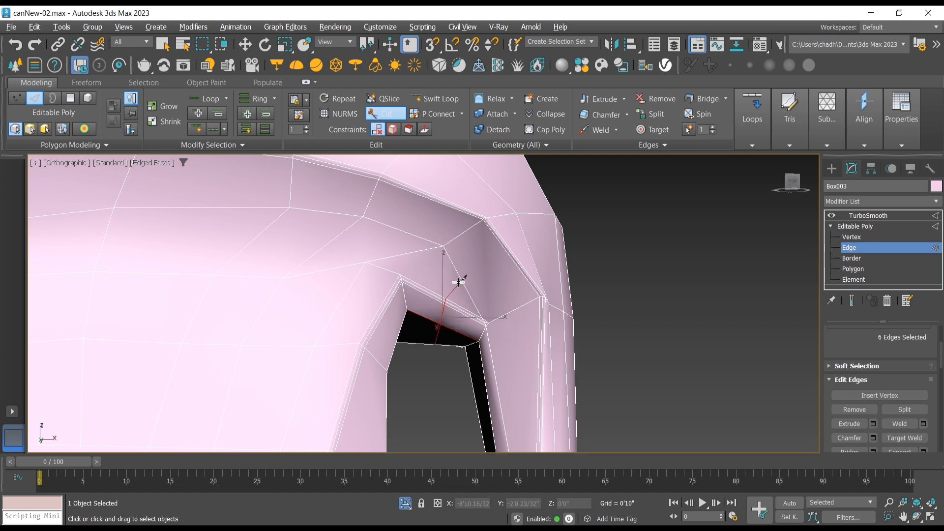
pyautogui.click(462, 280)
pyautogui.click(516, 257)
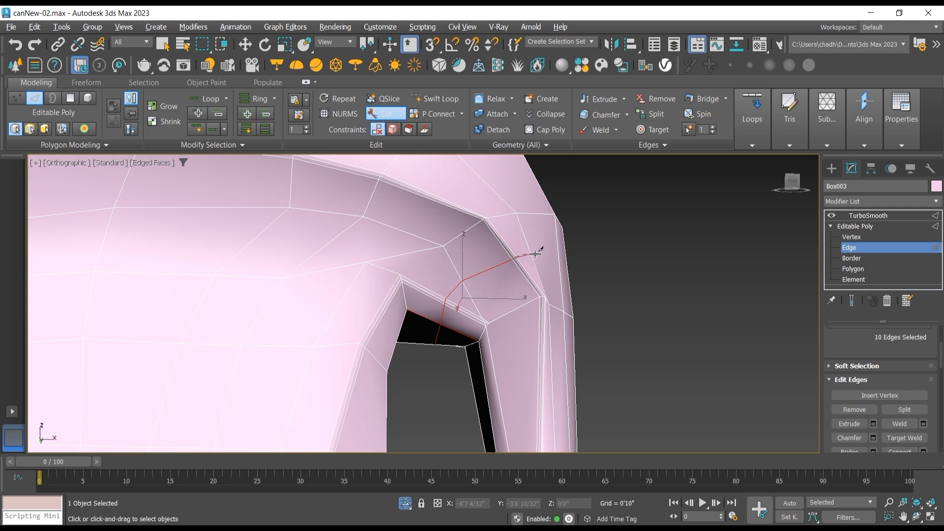
pyautogui.click(532, 255)
pyautogui.click(569, 259)
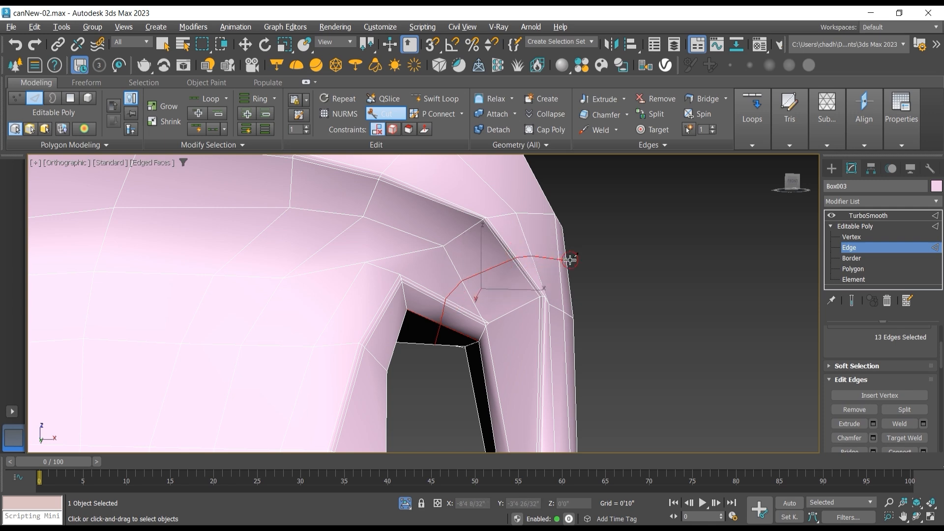
pyautogui.rightClick(652, 267)
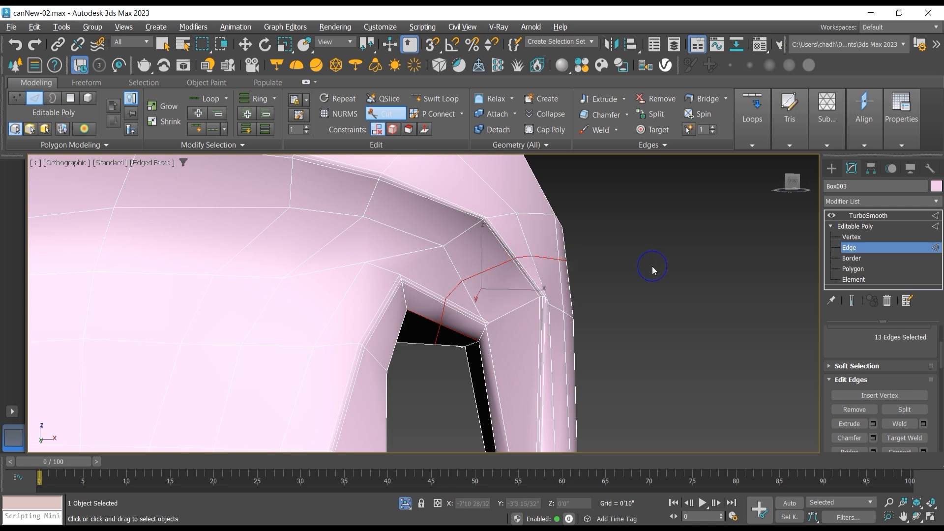
# Step: In the Front view, move the three newly cut rim vertices upward and the new vertex above them slightly outward
pyautogui.click(860, 239)
pyautogui.click(244, 45)
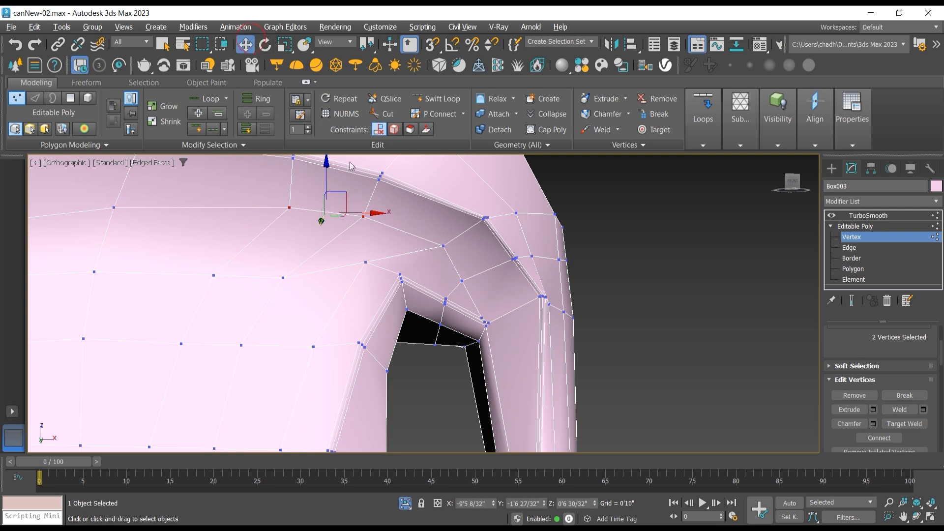
pyautogui.press('f')
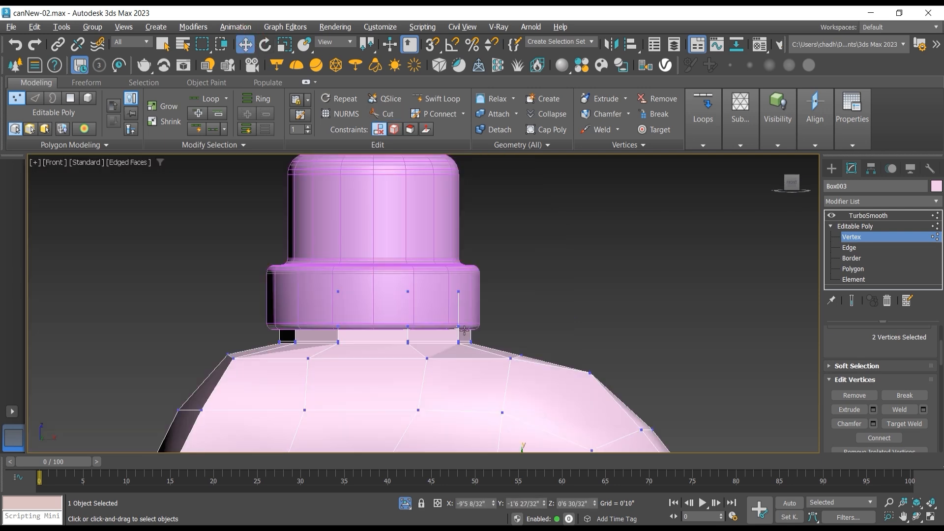
pyautogui.press('z')
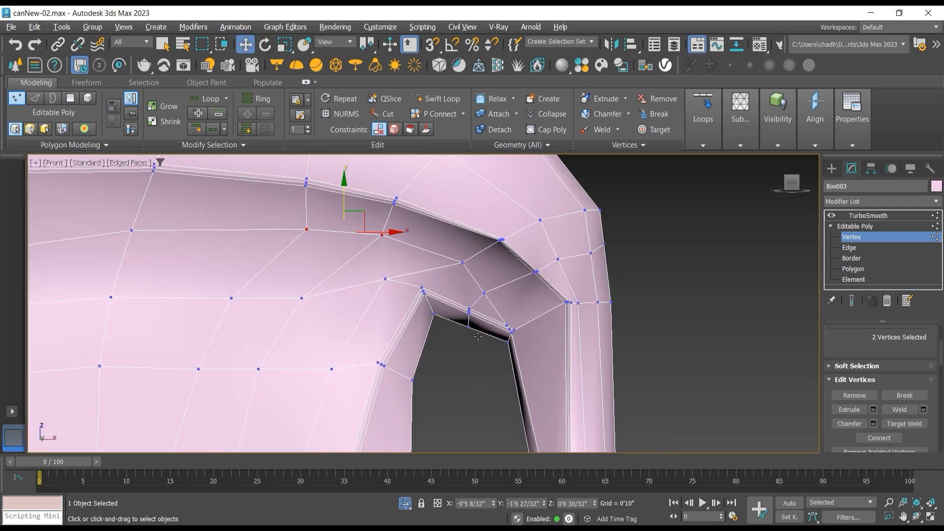
pyautogui.scroll(3, 464, 305)
pyautogui.moveTo(457, 297); pyautogui.dragTo(483, 337)
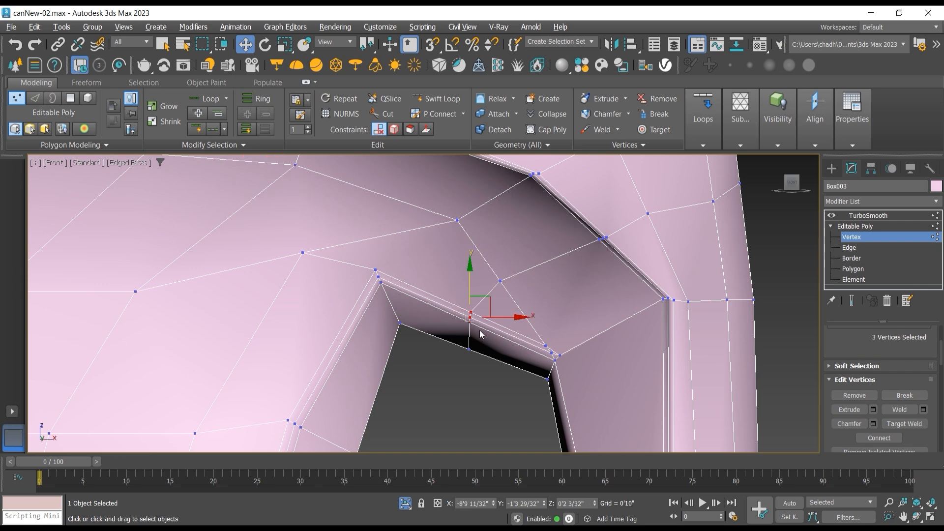
pyautogui.moveTo(482, 297); pyautogui.dragTo(548, 256)
pyautogui.click(502, 280)
# Step: Move the single vertex just above the handle opening's corner about 0'0 14/32" outward along X
pyautogui.scroll(4, 571, 340)
pyautogui.click(523, 350)
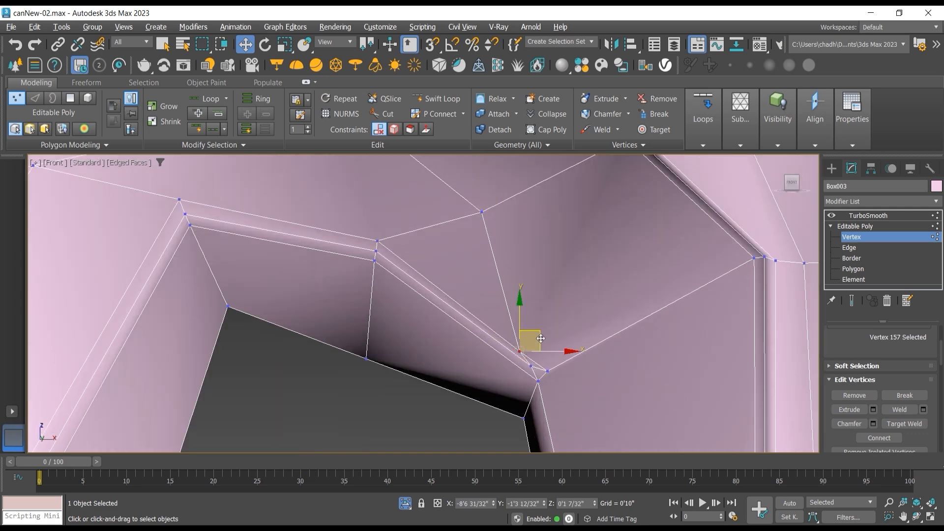
pyautogui.moveTo(541, 335); pyautogui.dragTo(568, 337)
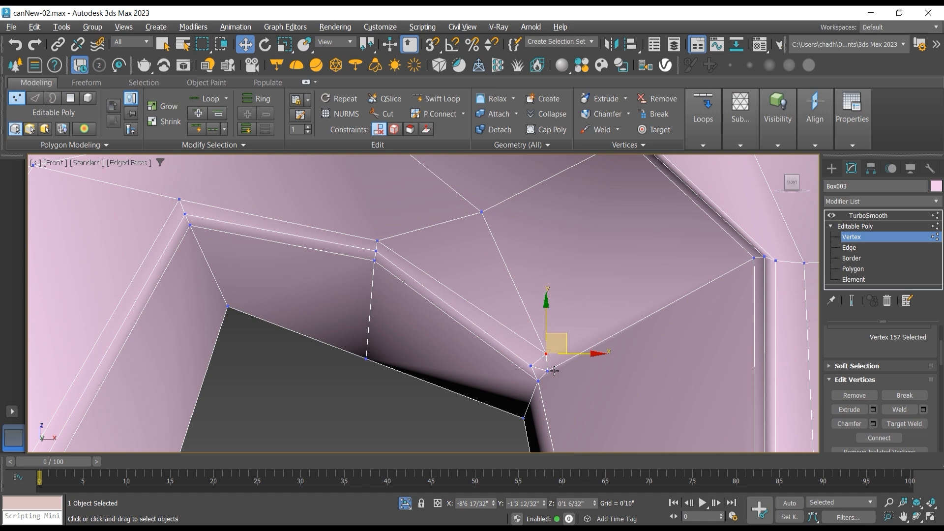
# Step: Try to target-weld the vertex above the handle opening's corner to the neighbouring corner vertex
pyautogui.click(904, 424)
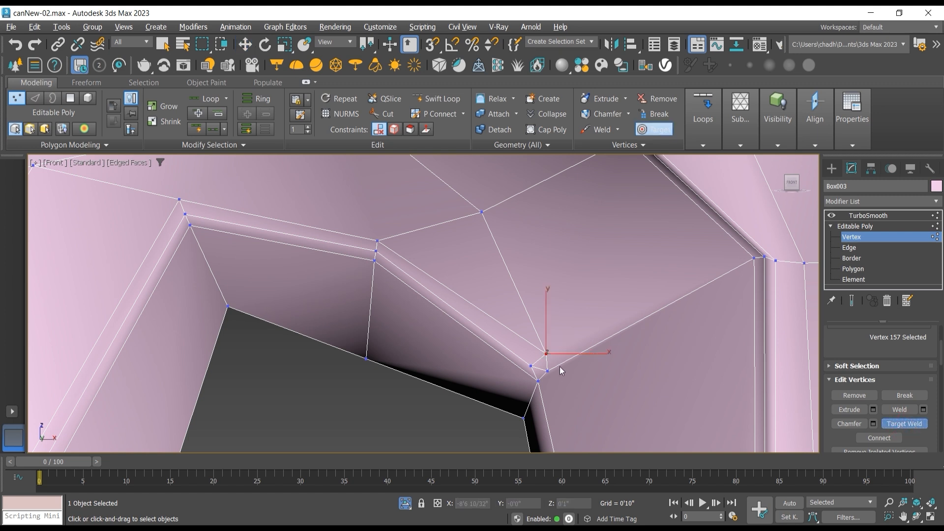
pyautogui.click(550, 371)
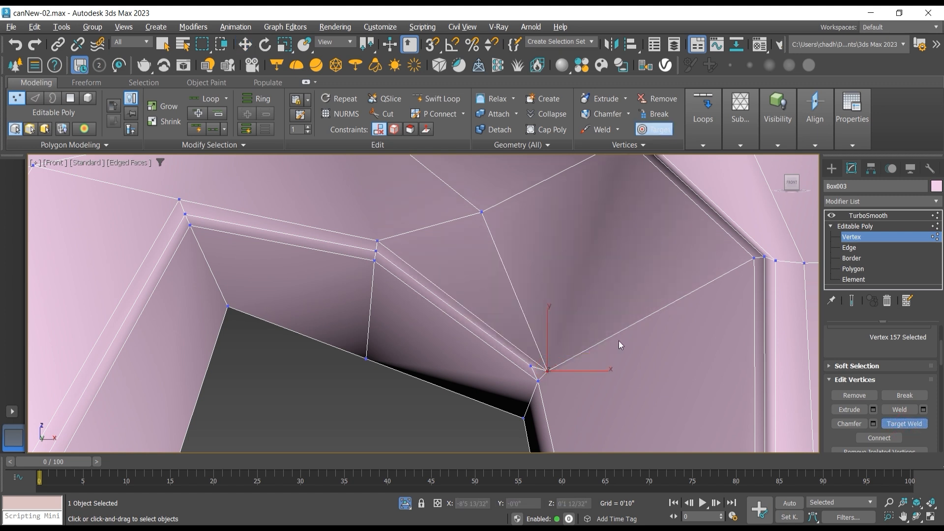
pyautogui.hotkey('ctrl', 'z')
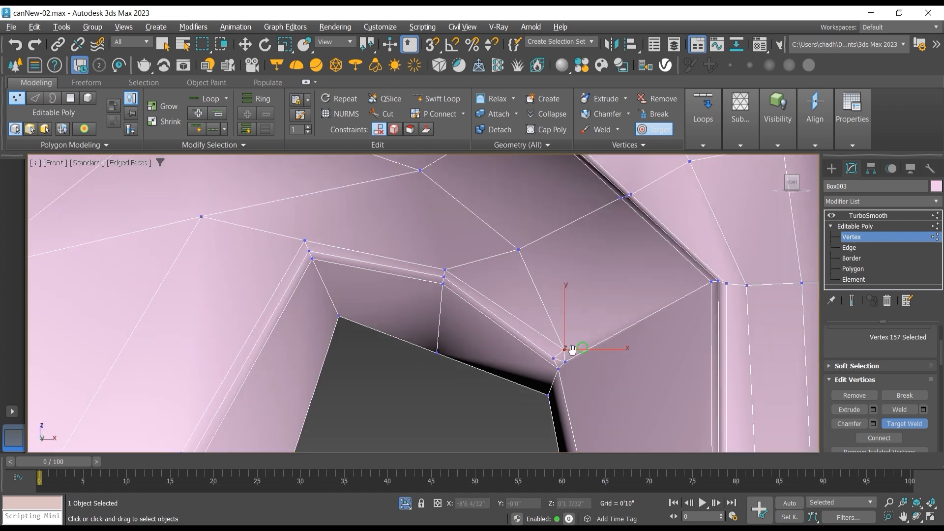
# Step: Cut a second edge line from the vertex above the opening's corner across the shoulder ridge to the bottle's outer side edge
pyautogui.moveTo(572, 351); pyautogui.dragTo(462, 372, button='middle')
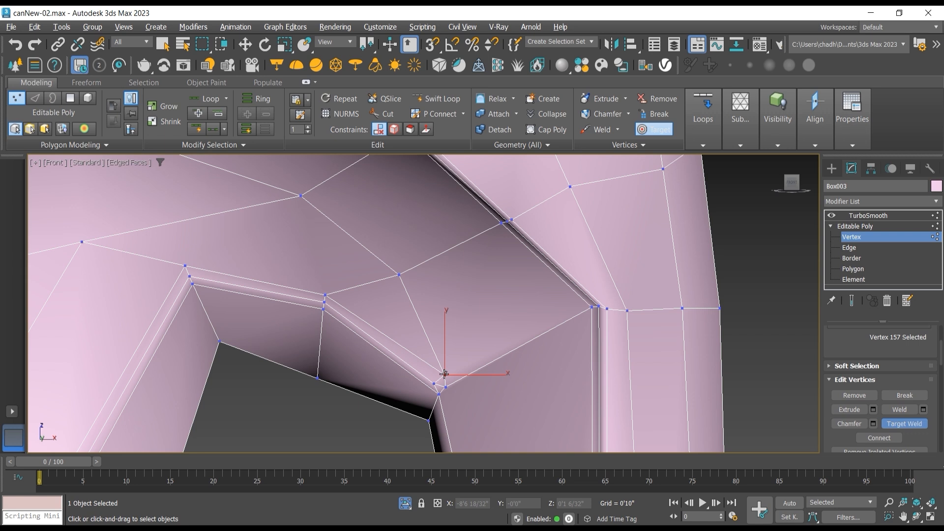
pyautogui.hotkey('alt', 'c')
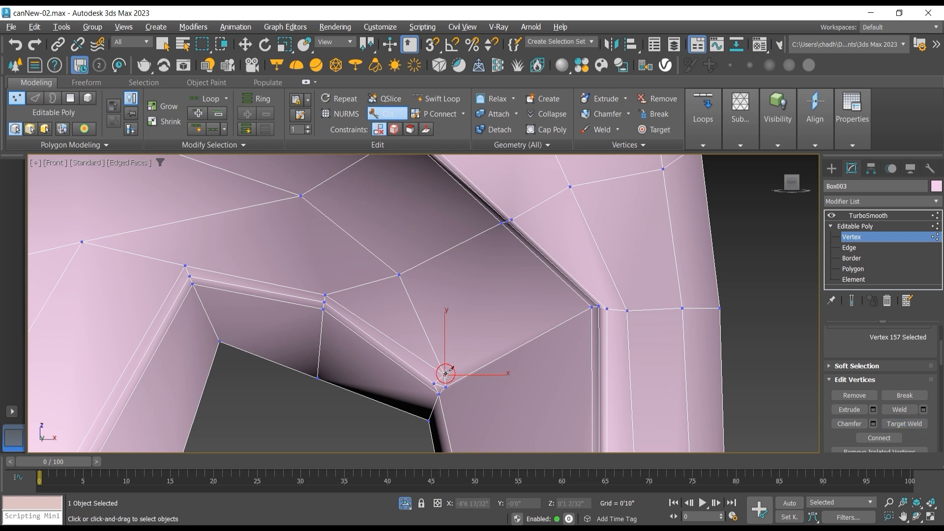
pyautogui.click(446, 374)
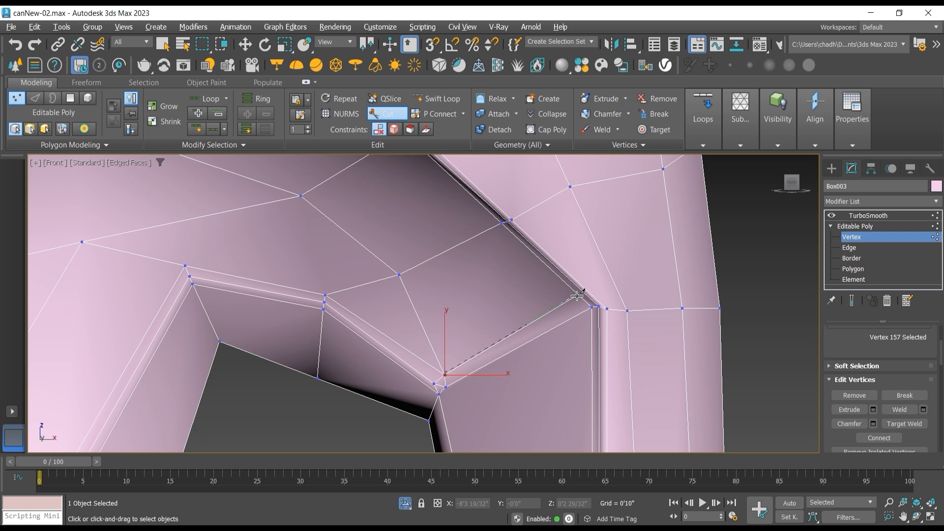
pyautogui.click(555, 272)
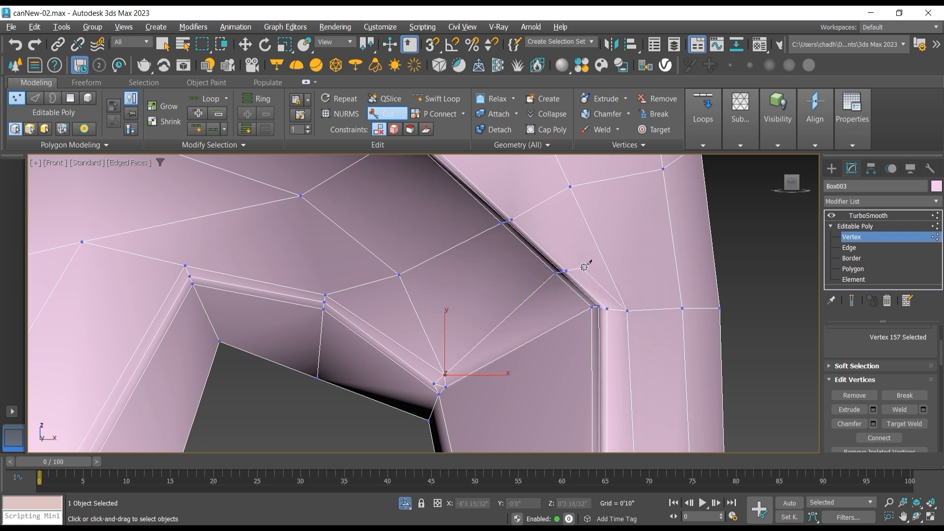
pyautogui.click(702, 243)
pyautogui.click(712, 241)
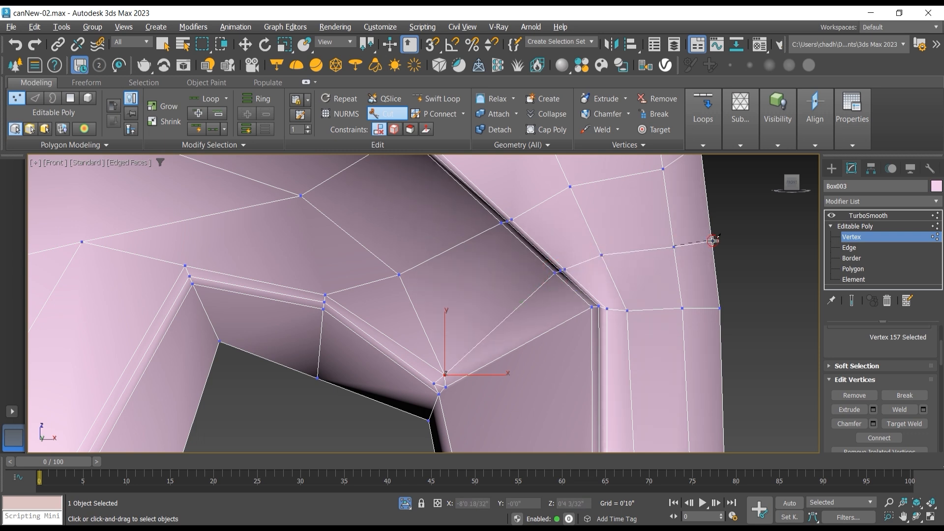
# Step: Check the TurboSmooth result around the second cut, and return to vertex level on the unsmoothed cage
pyautogui.click(868, 216)
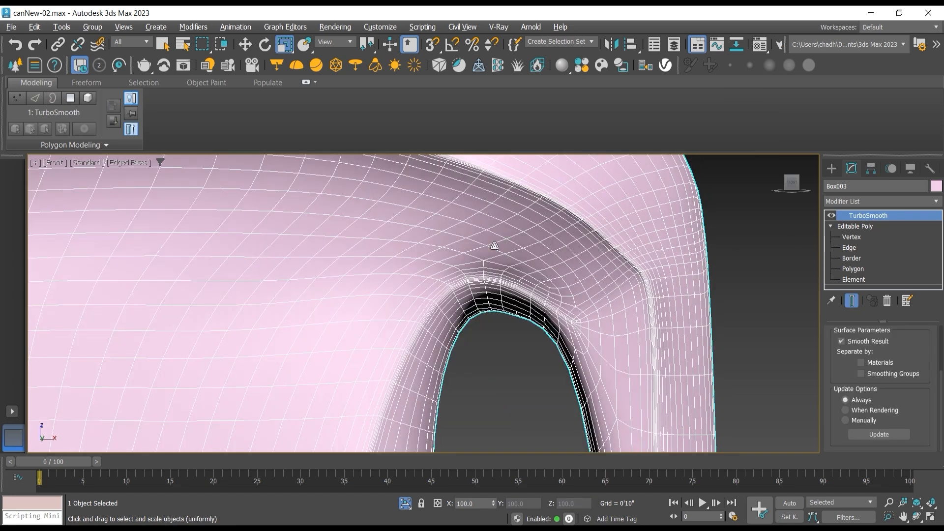
pyautogui.click(851, 301)
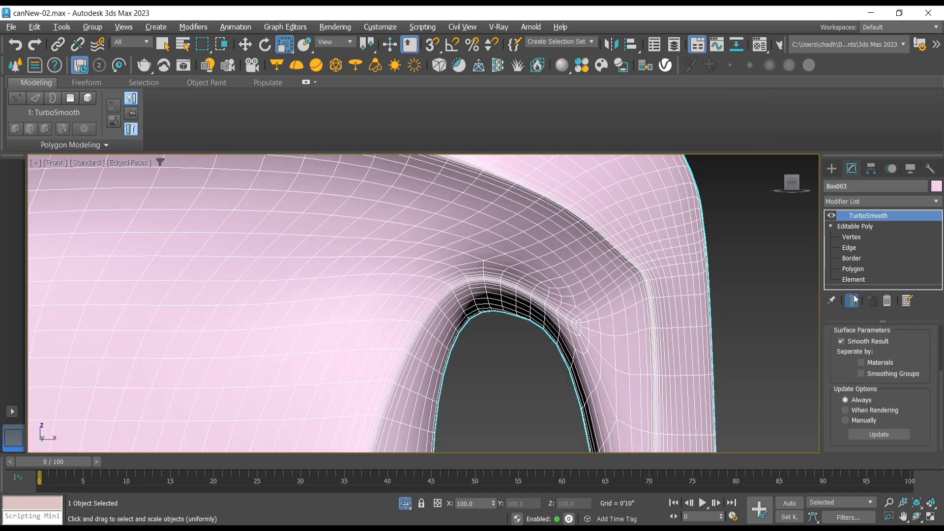
pyautogui.click(853, 237)
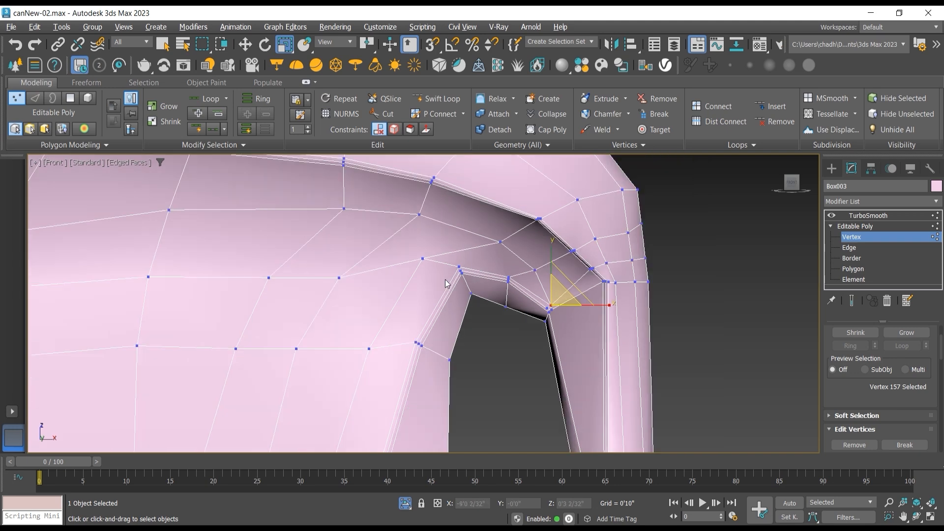
# Step: Move the two newly cut vertices just outside the shoulder ridge outward and slightly up to even out the edge spacing
pyautogui.moveTo(447, 284); pyautogui.dragTo(241, 308, button='middle')
pyautogui.scroll(4, 400, 300)
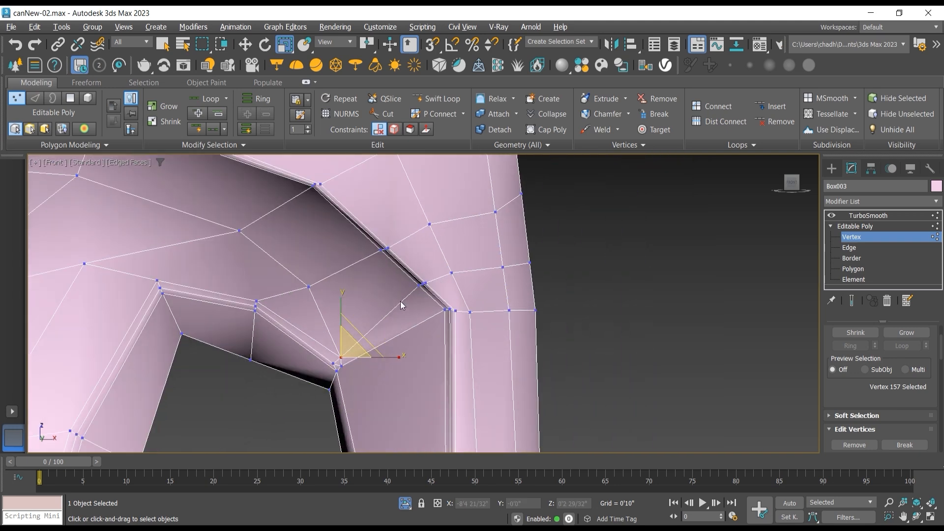
pyautogui.scroll(-2, 411, 304)
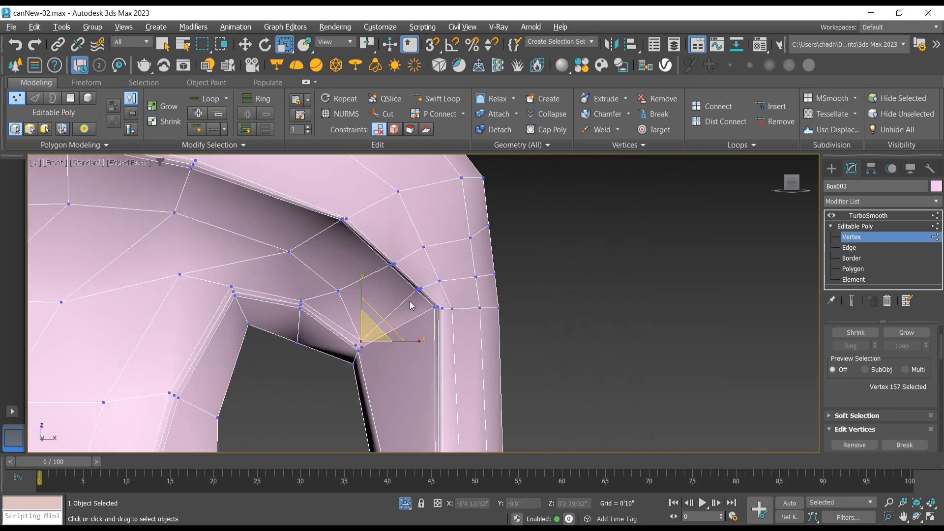
pyautogui.press('w')
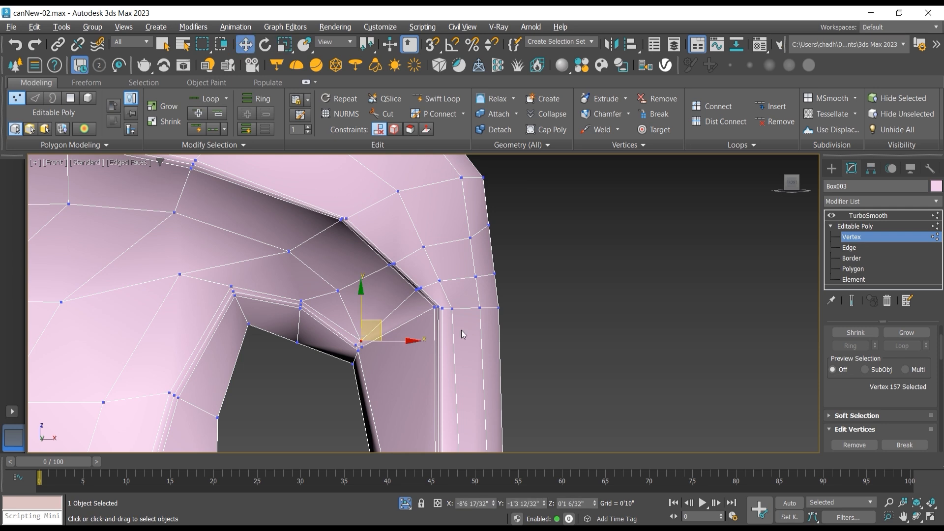
pyautogui.scroll(2, 430, 309)
pyautogui.click(422, 220)
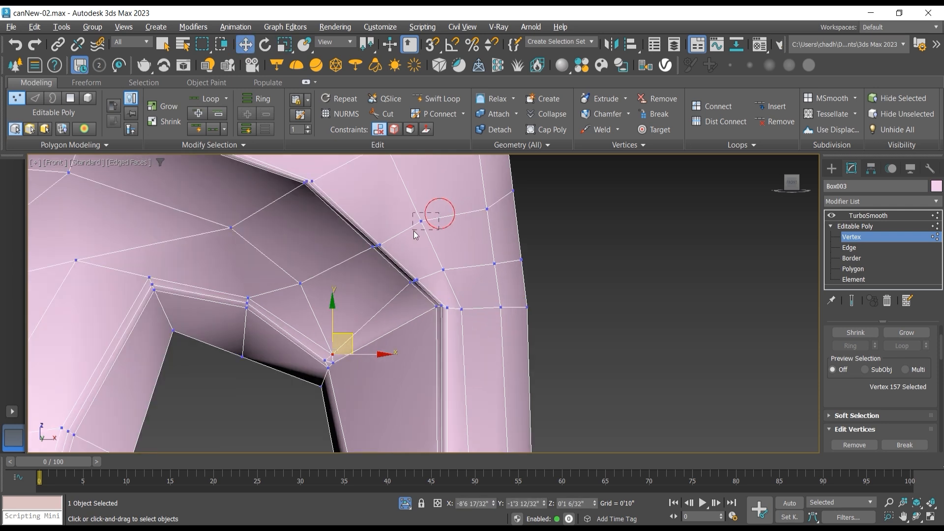
pyautogui.moveTo(444, 203); pyautogui.dragTo(469, 196)
pyautogui.moveTo(466, 255)
pyautogui.mouseDown()
pyautogui.moveTo(435, 280)
pyautogui.moveTo(478, 247)
pyautogui.mouseUp()
pyautogui.scroll(-2, 384, 235)
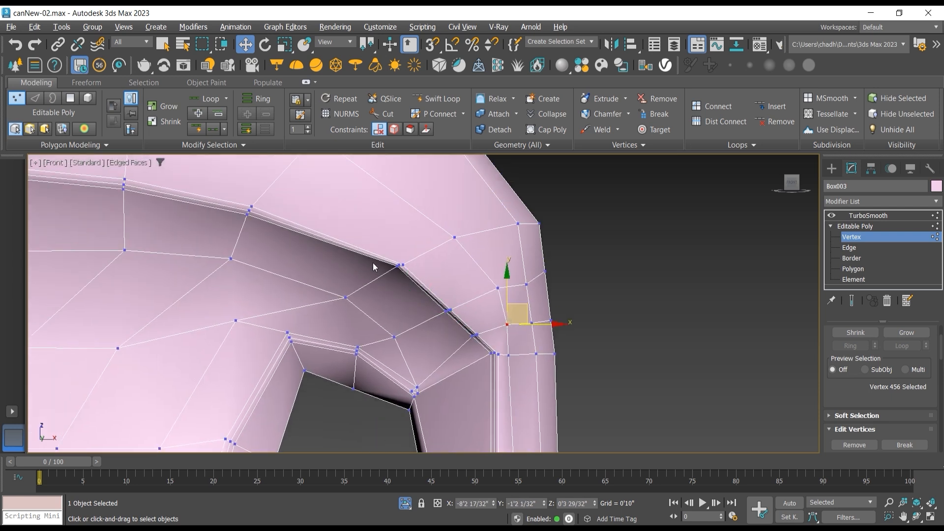
# Step: Move the ridge vertices above the handle opening's corner and the single vertex below them up and toward the bottle's centre
pyautogui.moveTo(372, 245); pyautogui.dragTo(403, 241)
pyautogui.click(346, 300)
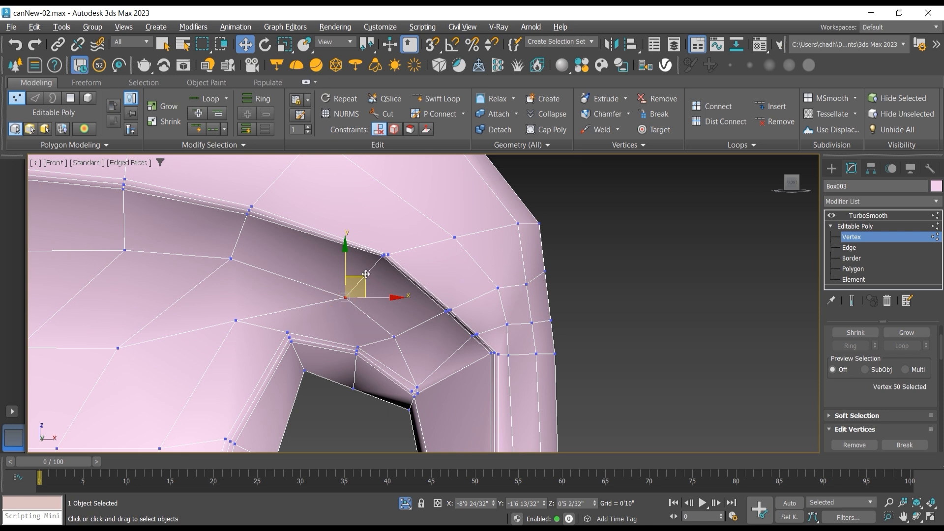
pyautogui.moveTo(364, 281); pyautogui.dragTo(334, 266)
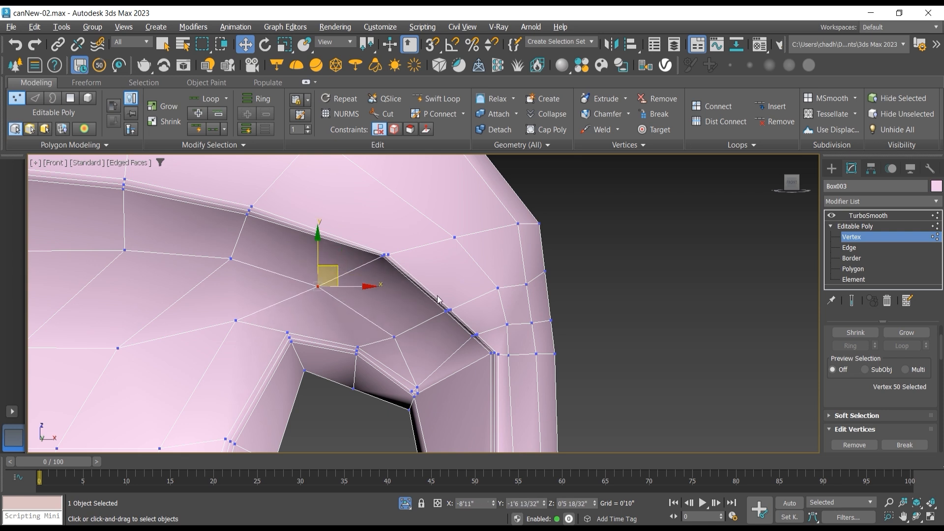
# Step: Raise the next two ridge vertex clusters to round the shoulder curve, and lower the vertex row running from the ridge's bend to the side edge
pyautogui.moveTo(464, 298); pyautogui.dragTo(438, 319)
pyautogui.moveTo(462, 288); pyautogui.dragTo(456, 276)
pyautogui.moveTo(488, 326)
pyautogui.mouseDown()
pyautogui.moveTo(472, 338)
pyautogui.moveTo(492, 312)
pyautogui.mouseUp()
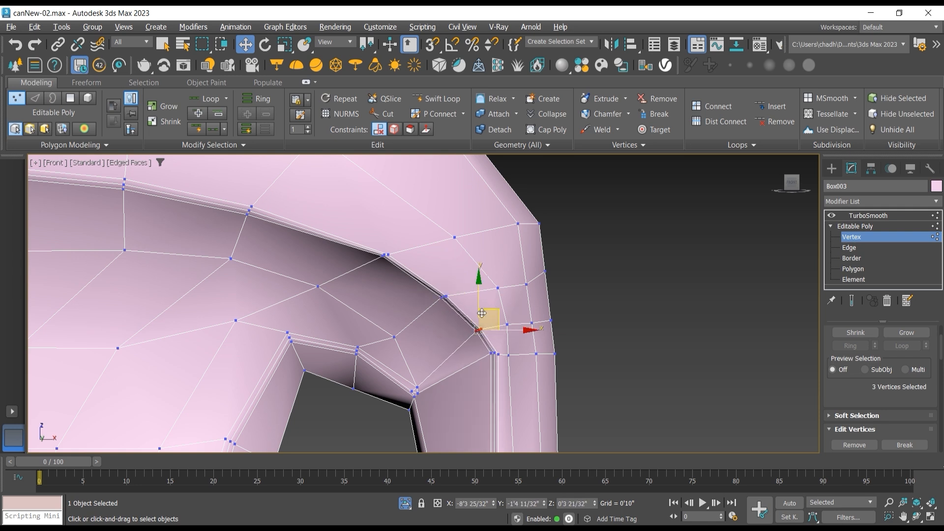
pyautogui.moveTo(501, 353)
pyautogui.mouseDown()
pyautogui.moveTo(511, 337)
pyautogui.moveTo(510, 347)
pyautogui.mouseUp()
pyautogui.moveTo(584, 347); pyautogui.dragTo(541, 346)
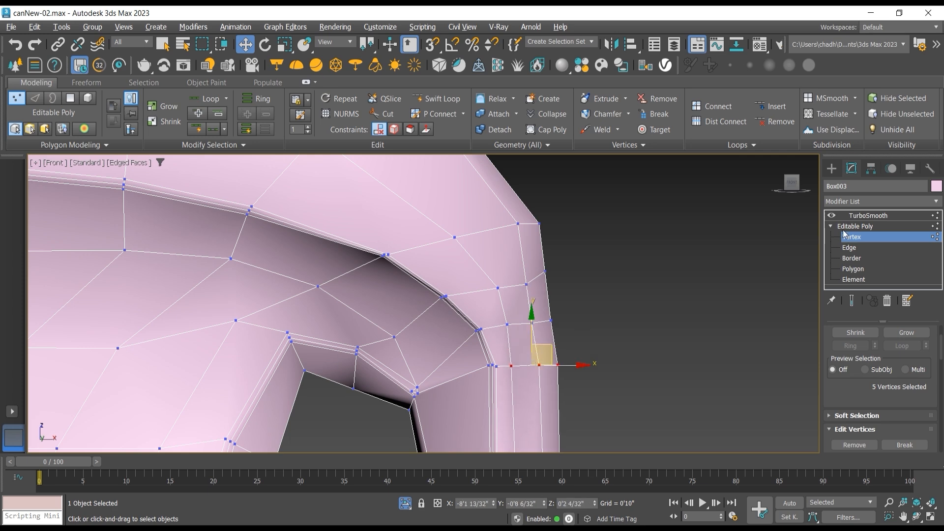
# Step: Inspect the TurboSmooth result around the handle opening without edged faces, and return to vertex level with edged faces shown
pyautogui.click(847, 226)
pyautogui.click(841, 218)
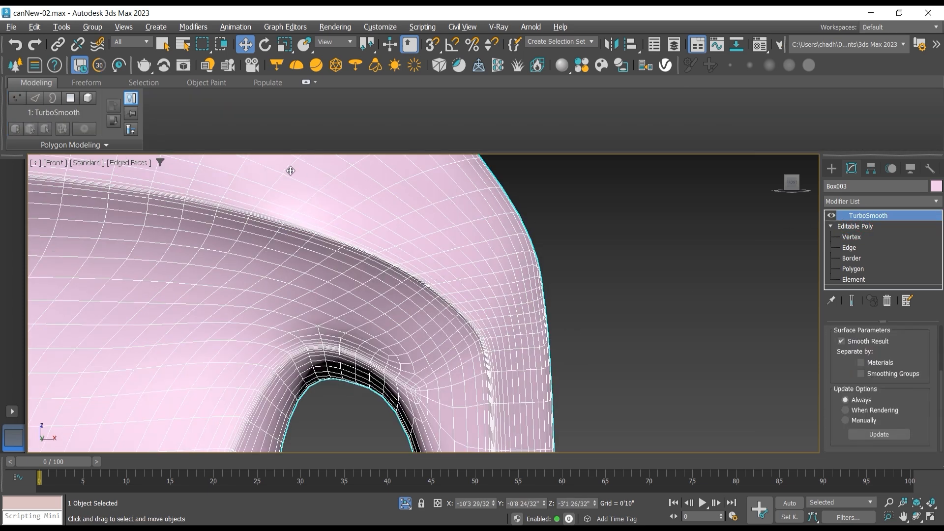
pyautogui.click(132, 162)
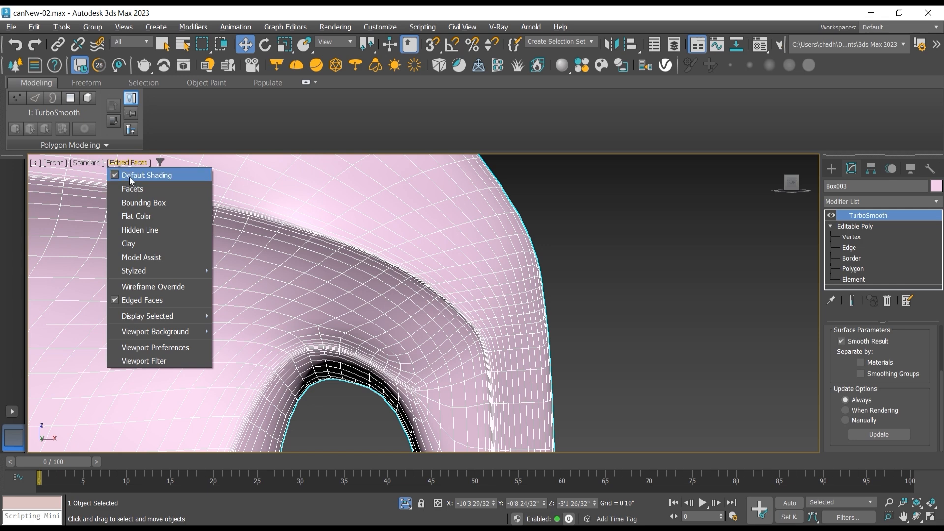
pyautogui.click(157, 300)
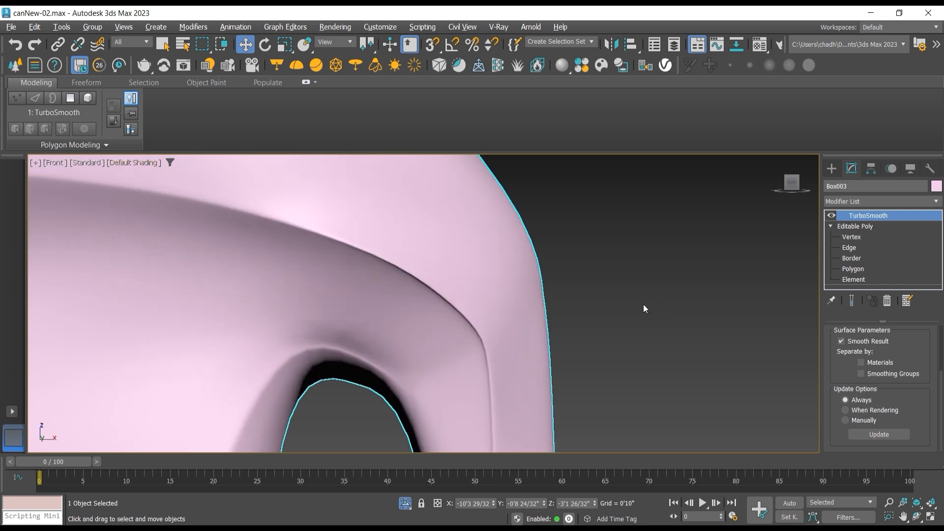
pyautogui.scroll(-5, 636, 308)
pyautogui.scroll(5, 447, 283)
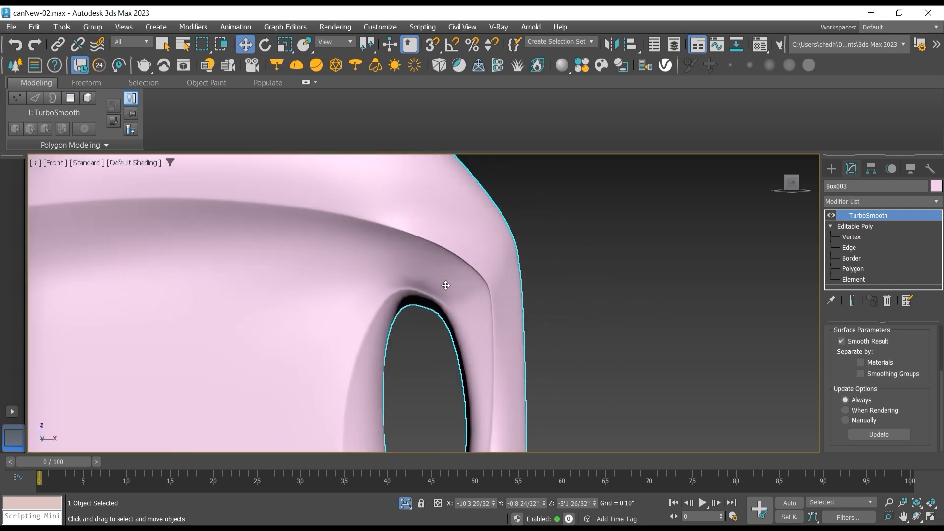
pyautogui.scroll(3, 446, 285)
pyautogui.click(858, 237)
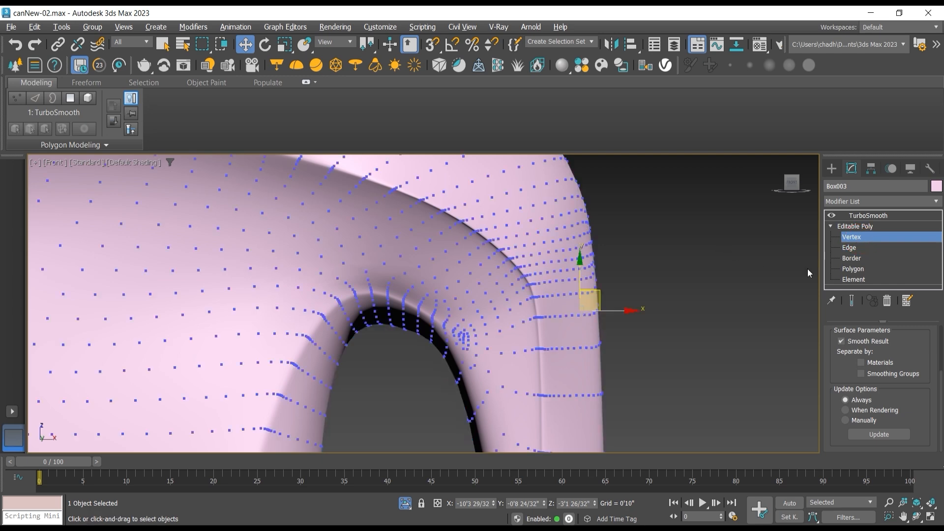
pyautogui.click(135, 163)
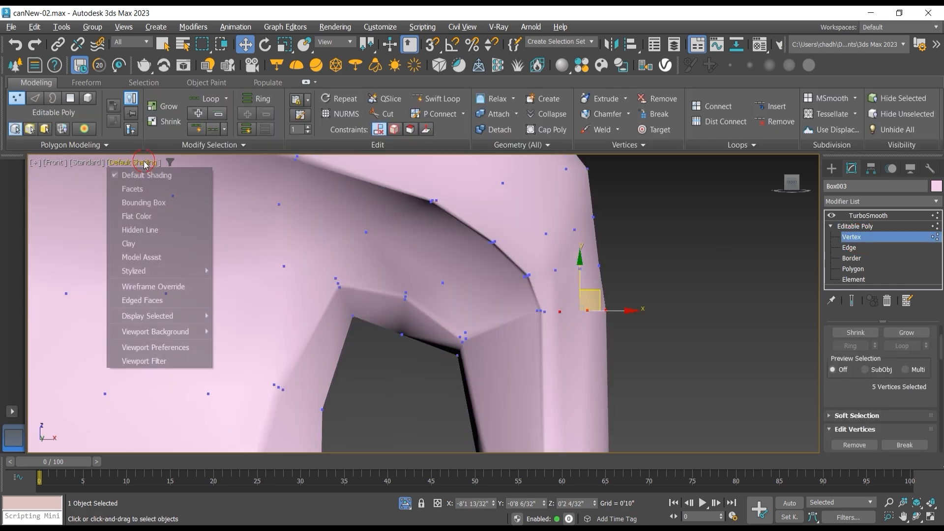
pyautogui.click(147, 301)
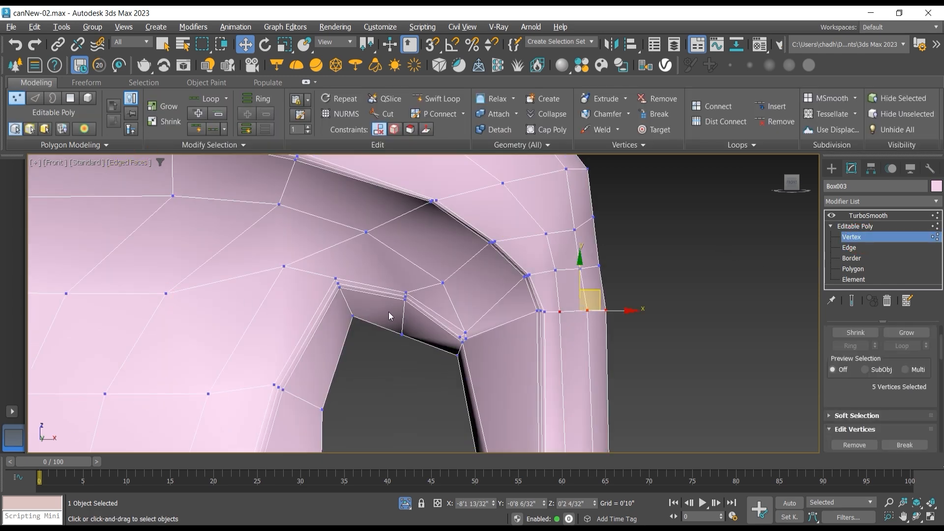
# Step: Shift the six rim vertices along the handle opening's top edge slightly toward the front in Y, and the three middle ones a little further
pyautogui.scroll(-2, 431, 318)
pyautogui.scroll(2, 415, 314)
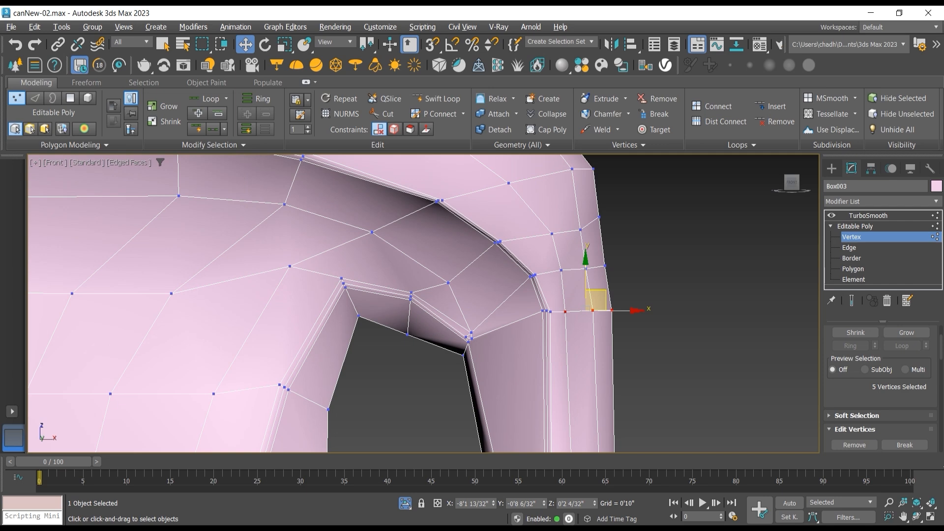
pyautogui.keyDown('alt'); pyautogui.moveTo(423, 344); pyautogui.dragTo(406, 272, button='middle'); pyautogui.keyUp('alt')
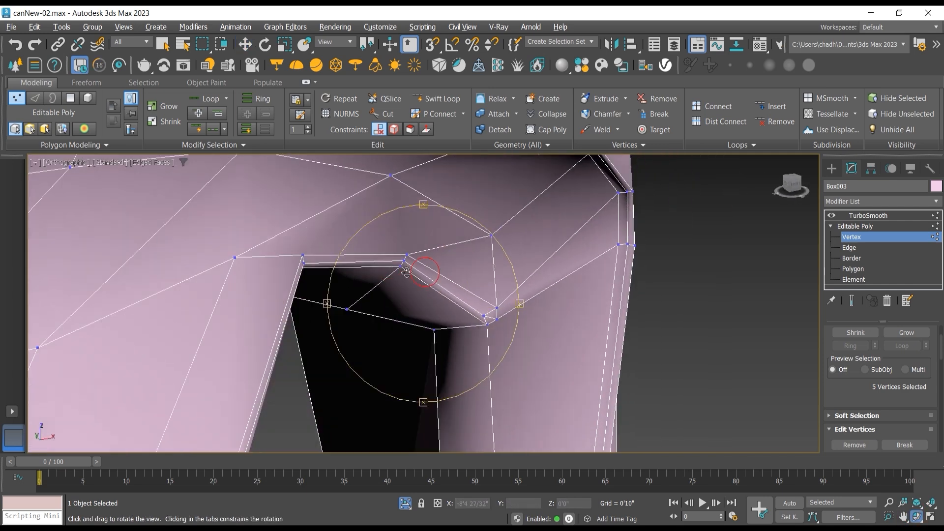
pyautogui.moveTo(425, 272); pyautogui.dragTo(407, 272)
pyautogui.moveTo(353, 220); pyautogui.dragTo(345, 219)
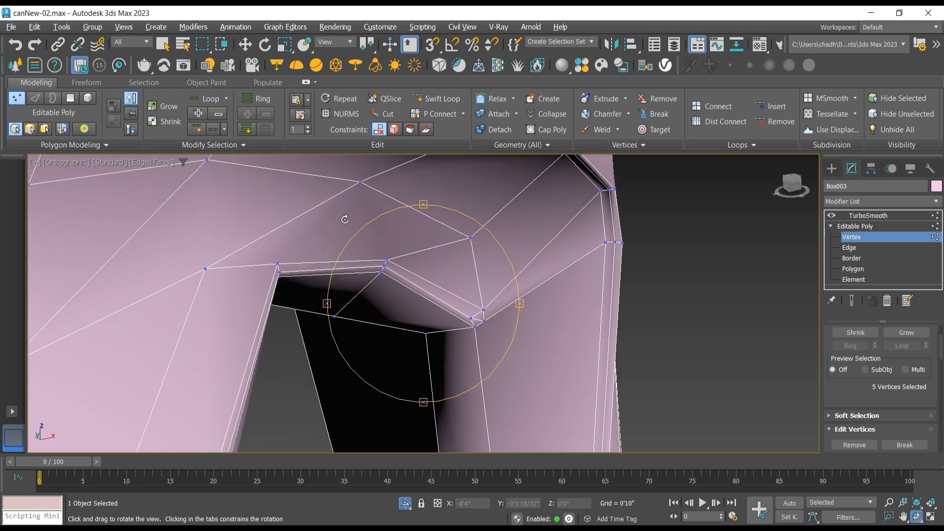
pyautogui.moveTo(375, 251); pyautogui.dragTo(355, 243)
pyautogui.click(246, 46)
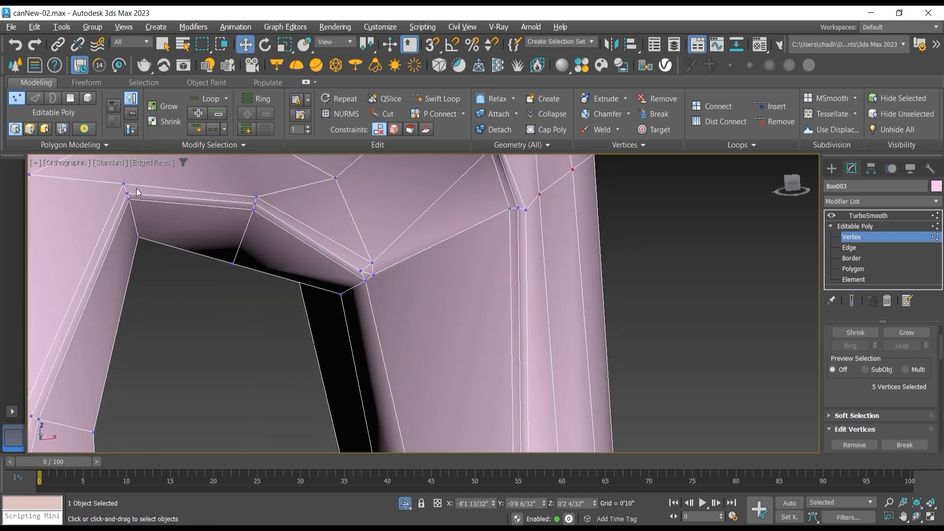
pyautogui.click(126, 186)
pyautogui.keyDown('ctrl'); pyautogui.click(127, 193); pyautogui.keyUp('ctrl')
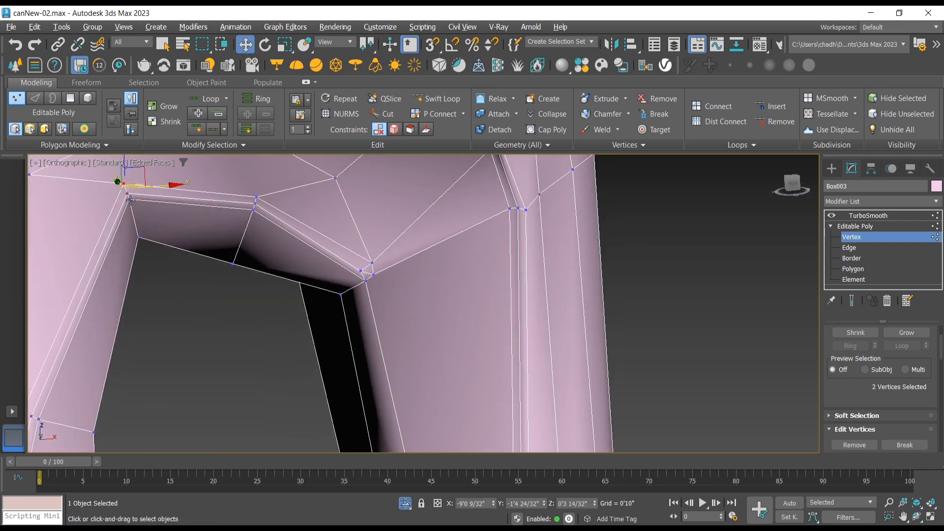
pyautogui.keyDown('ctrl'); pyautogui.click(130, 201); pyautogui.keyUp('ctrl')
pyautogui.keyDown('ctrl'); pyautogui.click(257, 200); pyautogui.keyUp('ctrl')
pyautogui.keyDown('ctrl'); pyautogui.click(254, 210); pyautogui.keyUp('ctrl')
pyautogui.keyDown('ctrl'); pyautogui.click(255, 203); pyautogui.keyUp('ctrl')
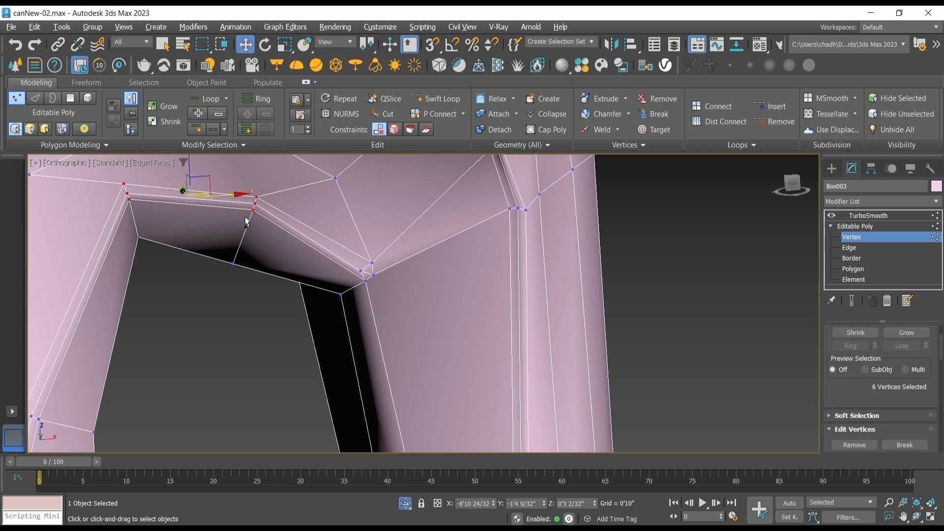
pyautogui.click(913, 518)
pyautogui.moveTo(396, 263); pyautogui.dragTo(422, 280)
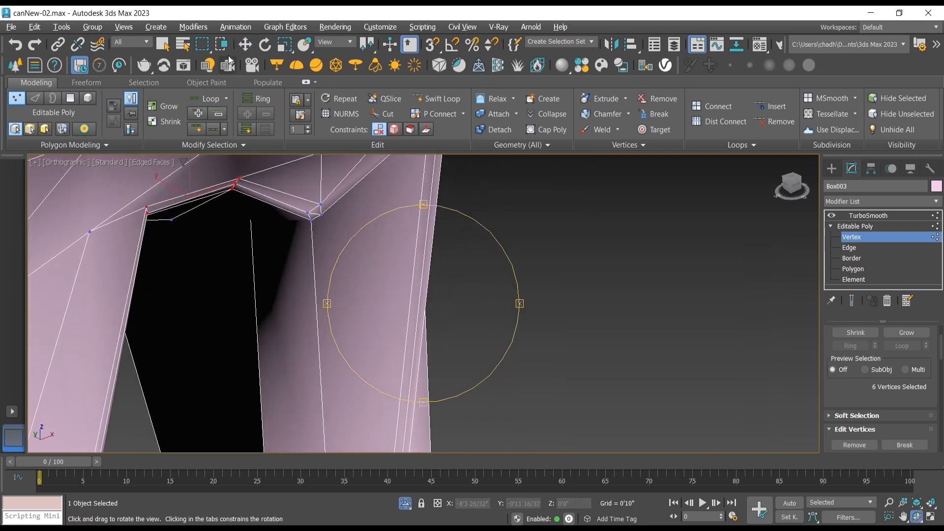
pyautogui.click(245, 44)
pyautogui.moveTo(170, 184); pyautogui.dragTo(176, 188)
pyautogui.keyDown('alt'); pyautogui.moveTo(163, 252); pyautogui.dragTo(132, 196); pyautogui.keyUp('alt')
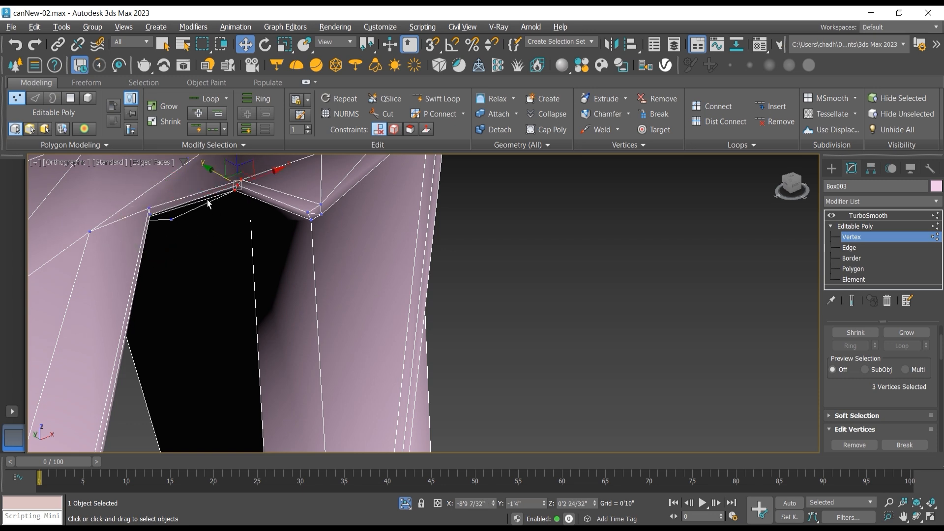
pyautogui.moveTo(210, 173); pyautogui.dragTo(222, 177)
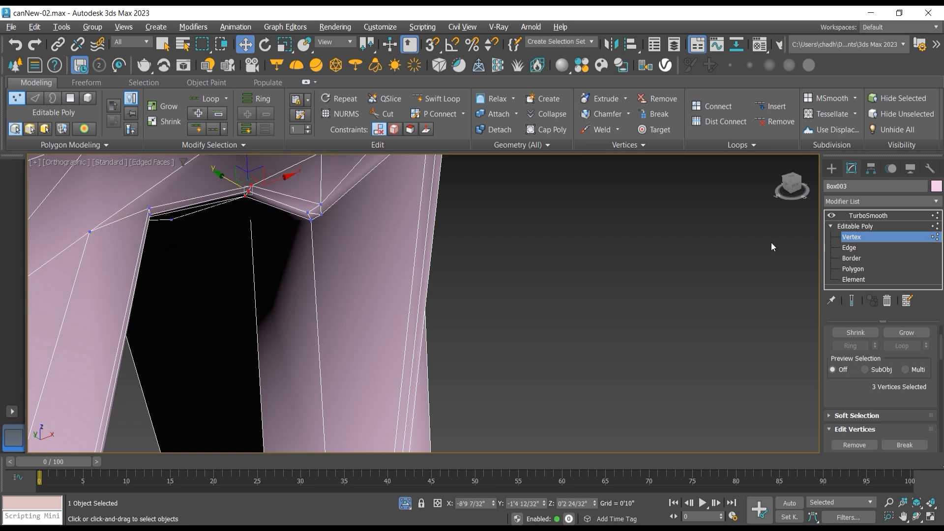
# Step: Inspect the smoothed bottle's shoulder ridge and handle opening without edged faces, from an angle and in the Front view
pyautogui.click(869, 217)
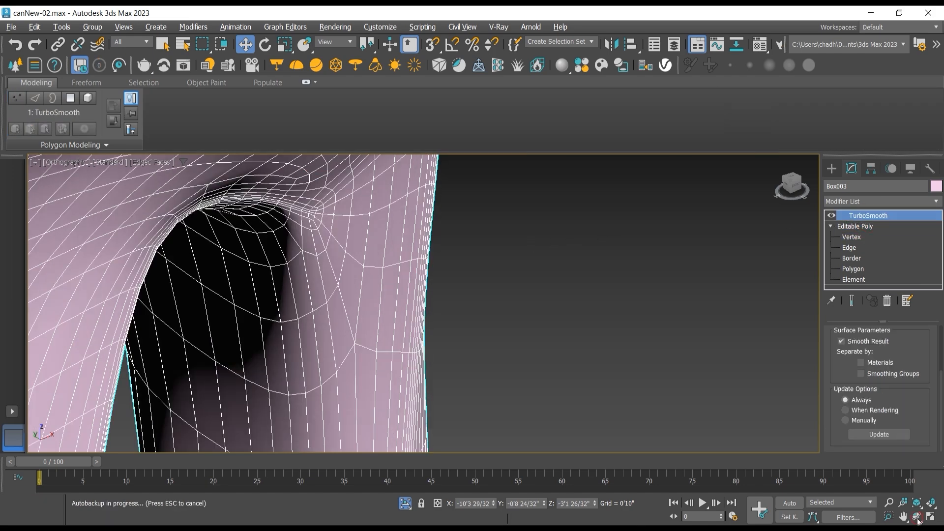
pyautogui.hotkey('ctrl', 'r')
pyautogui.moveTo(337, 274); pyautogui.dragTo(434, 251)
pyautogui.click(143, 165)
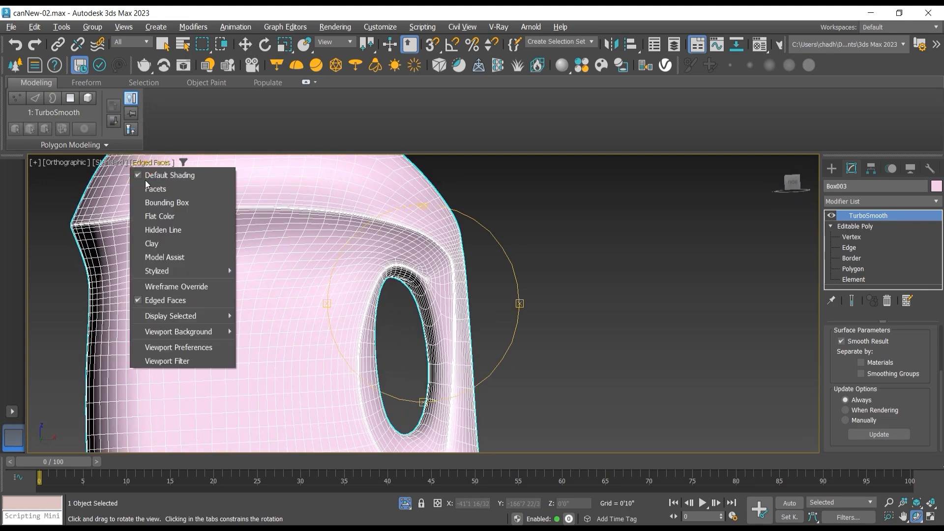
pyautogui.click(200, 300)
pyautogui.moveTo(418, 322); pyautogui.dragTo(398, 327)
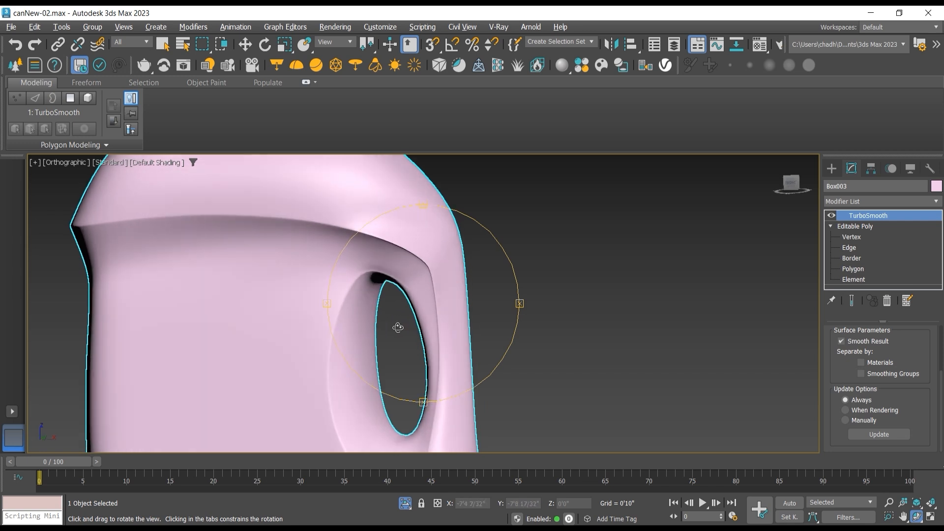
pyautogui.scroll(-5, 398, 327)
pyautogui.press('f')
pyautogui.scroll(4, 432, 309)
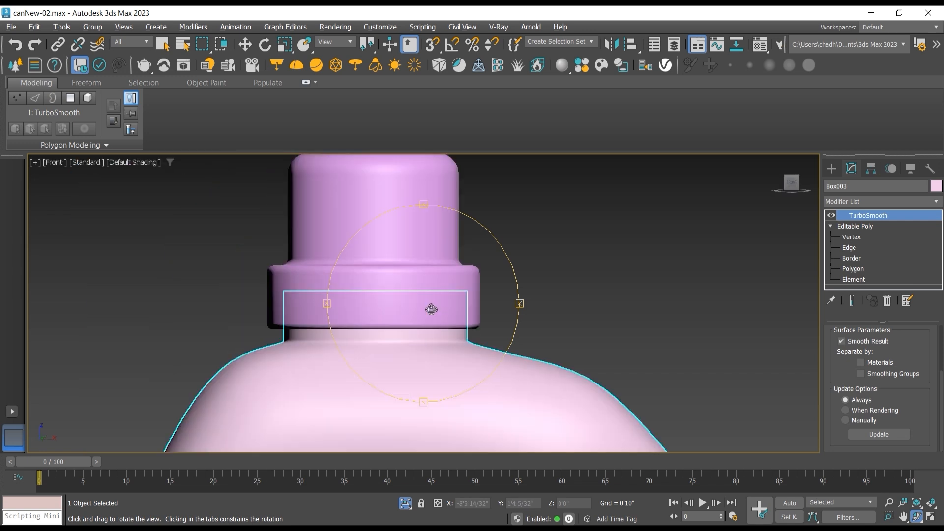
pyautogui.scroll(-5, 442, 315)
pyautogui.scroll(3, 398, 291)
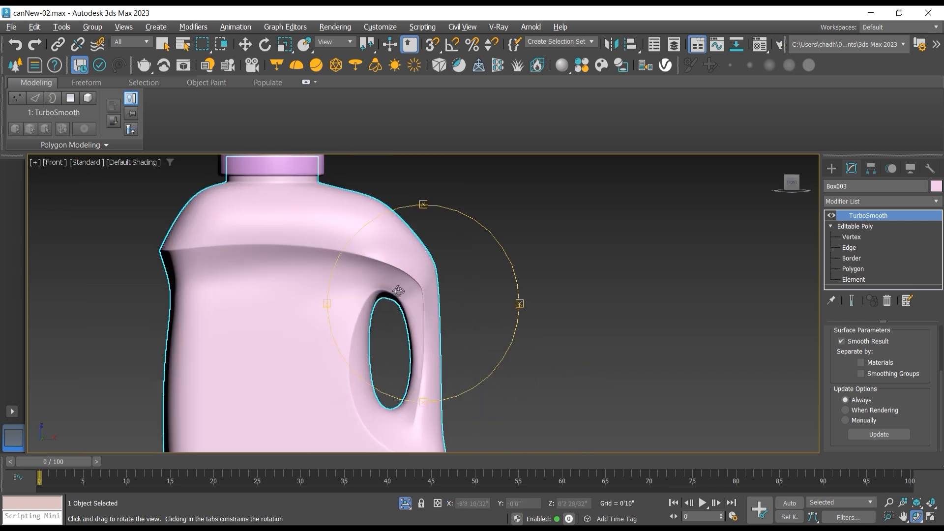
pyautogui.scroll(2, 432, 286)
pyautogui.scroll(2, 431, 286)
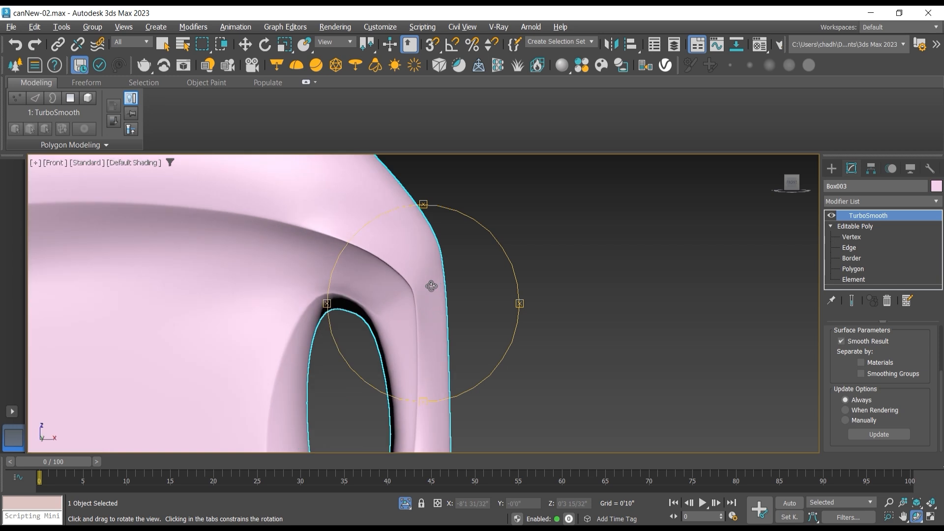
pyautogui.scroll(-2, 432, 286)
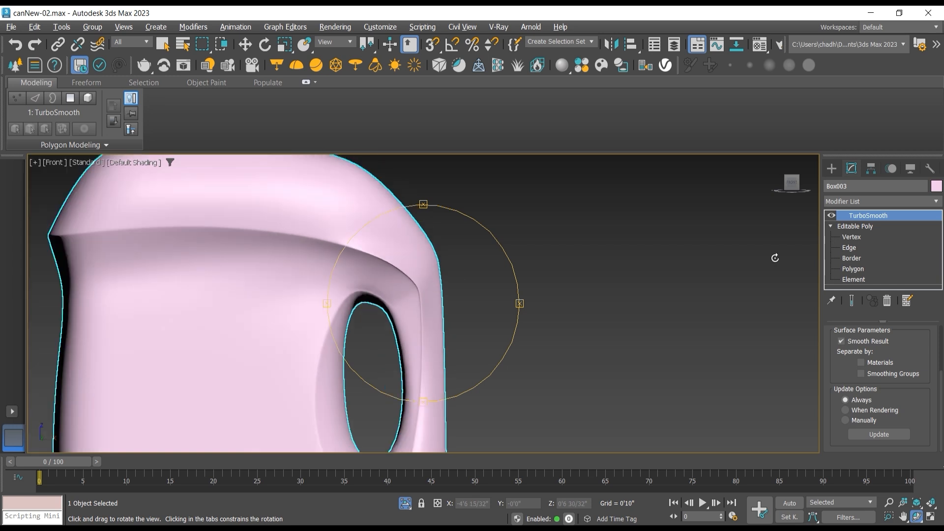
# Step: Show the cage's edged faces at vertex level, and shift the two vertices between the opening's top edge and the shoulder ridge to even the spacing
pyautogui.click(859, 237)
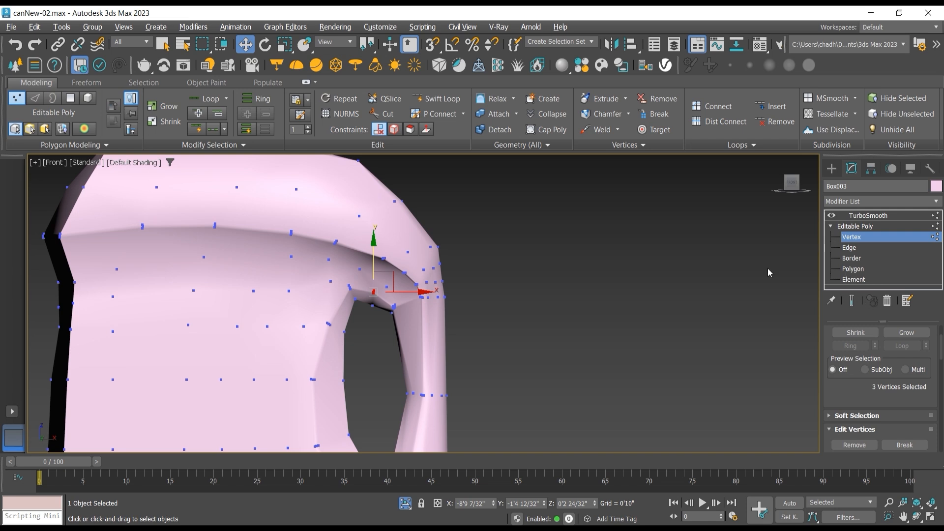
pyautogui.click(154, 165)
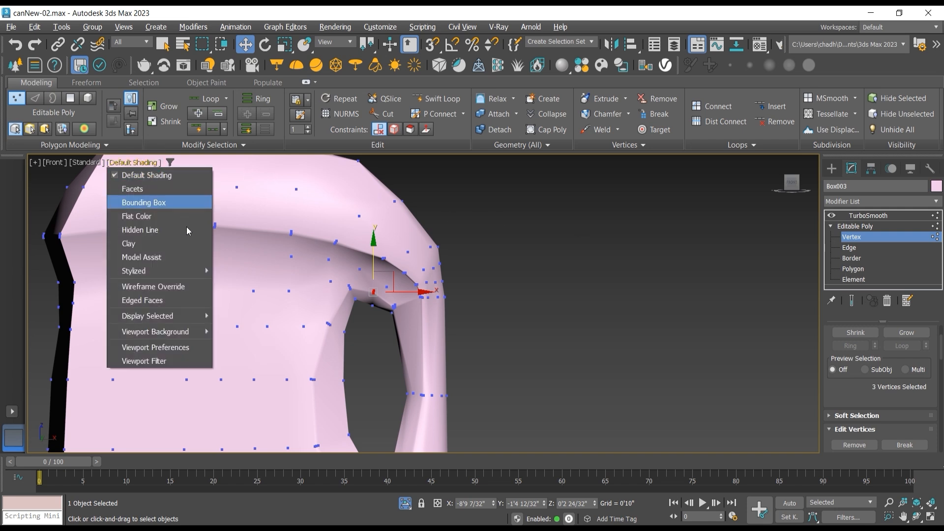
pyautogui.click(180, 303)
pyautogui.scroll(4, 404, 278)
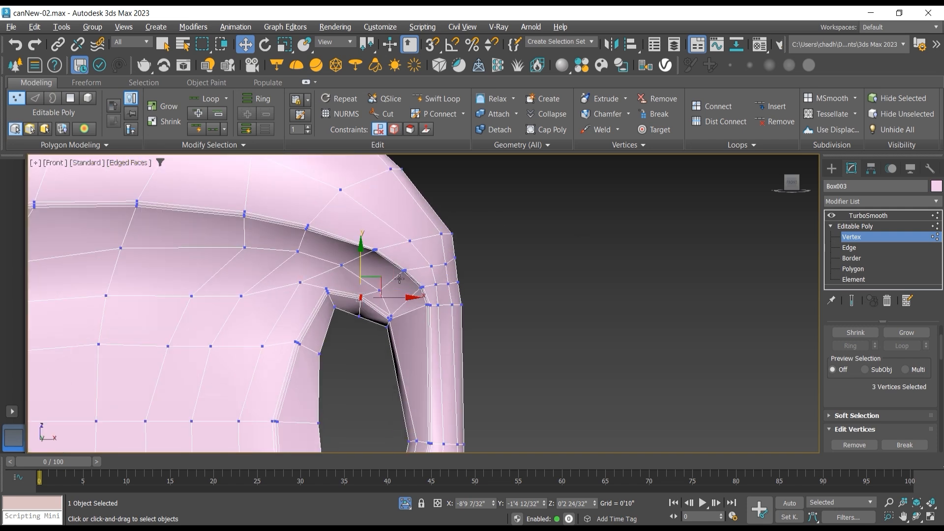
pyautogui.click(359, 303)
pyautogui.moveTo(376, 283); pyautogui.dragTo(377, 272)
pyautogui.scroll(-3, 393, 276)
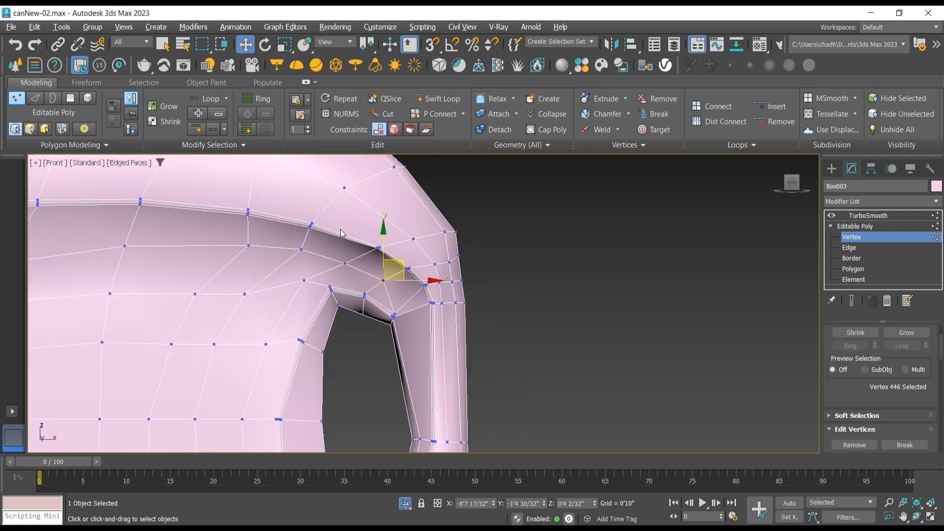
pyautogui.click(335, 262)
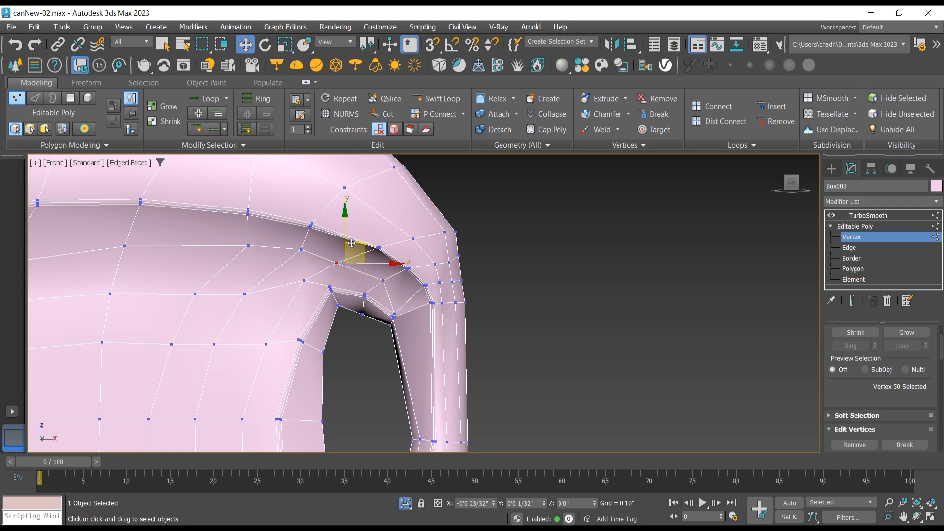
# Step: Move the four ridge vertex clusters around the shoulder's bend toward the bottle's centre, raising the upper two for a smoother curve
pyautogui.moveTo(359, 231)
pyautogui.mouseDown()
pyautogui.moveTo(387, 254)
pyautogui.moveTo(372, 219)
pyautogui.mouseUp()
pyautogui.moveTo(411, 269); pyautogui.dragTo(406, 236)
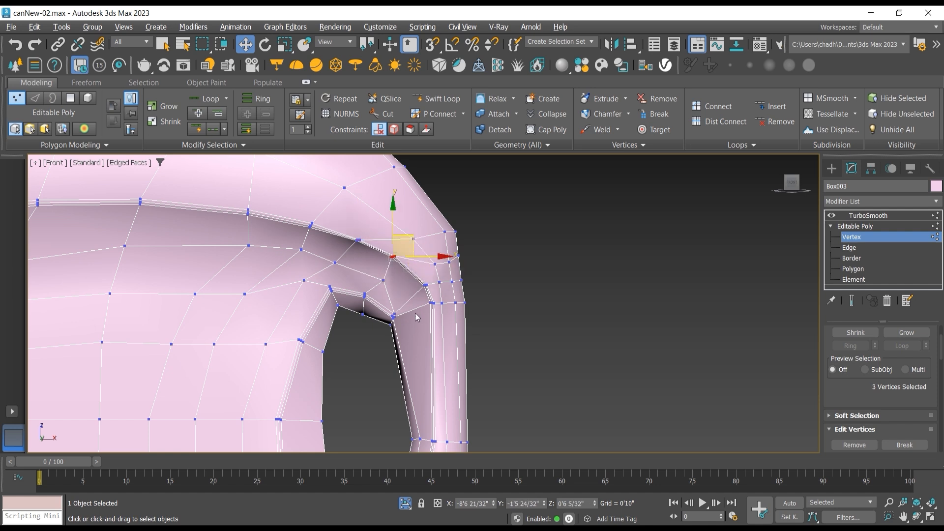
pyautogui.moveTo(416, 299); pyautogui.dragTo(430, 264)
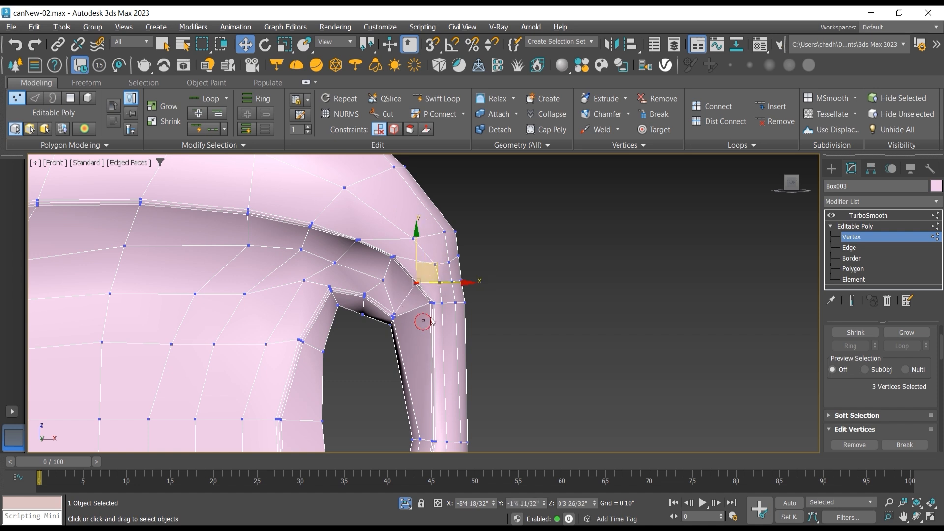
pyautogui.moveTo(423, 322); pyautogui.dragTo(446, 303)
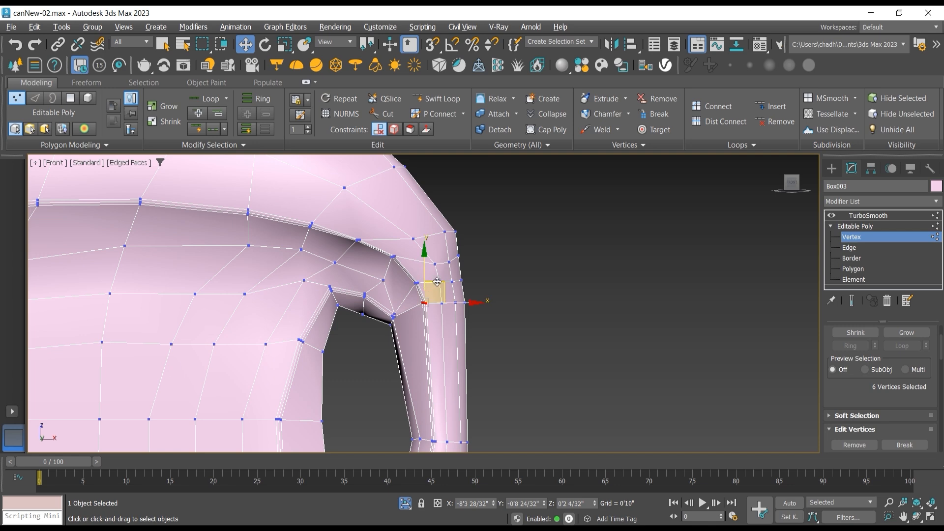
# Step: Lower the six-vertex ridge cluster beside the handle opening's upper corner, and check the TurboSmooth result in the Front view without edged faces
pyautogui.moveTo(428, 289); pyautogui.dragTo(443, 298)
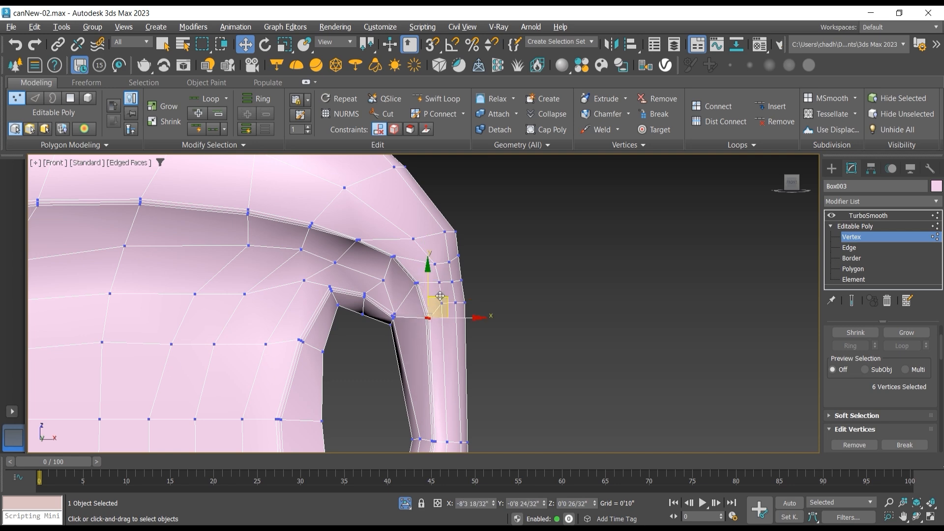
pyautogui.scroll(-2, 410, 280)
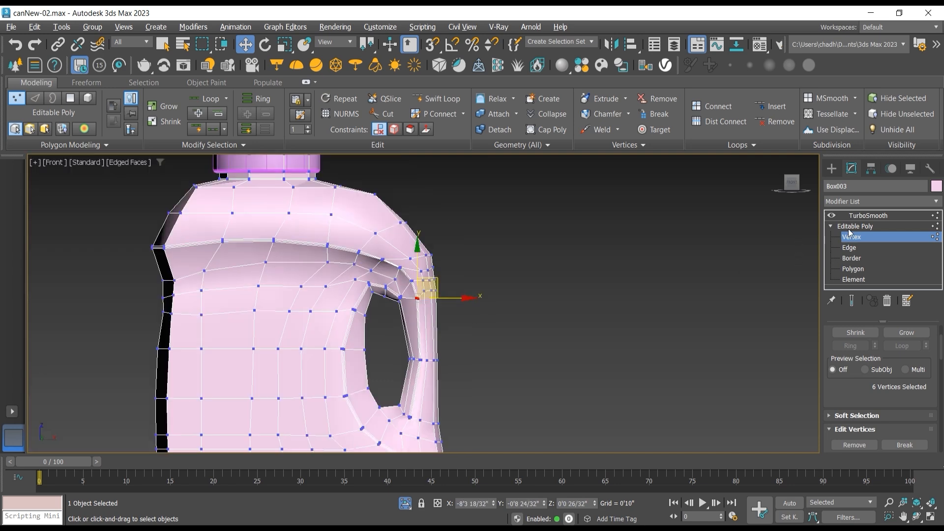
pyautogui.click(863, 216)
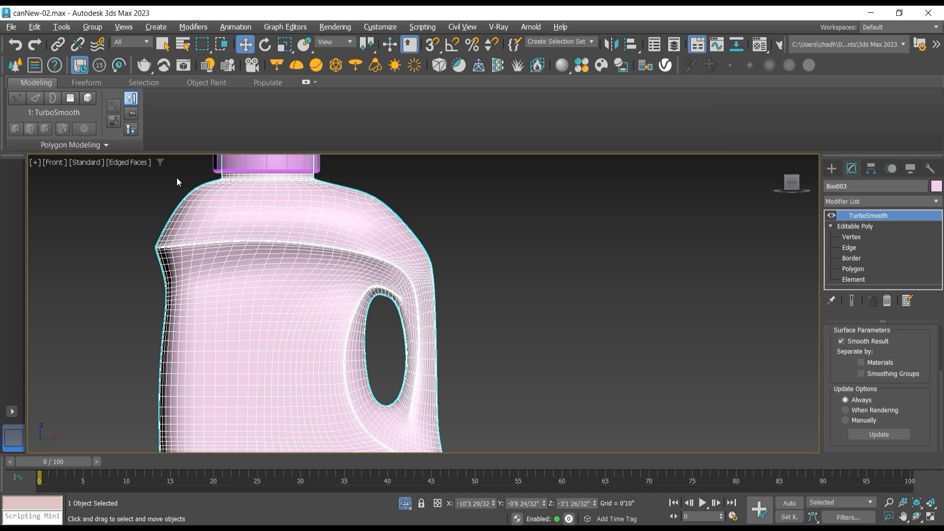
pyautogui.click(133, 163)
pyautogui.click(143, 301)
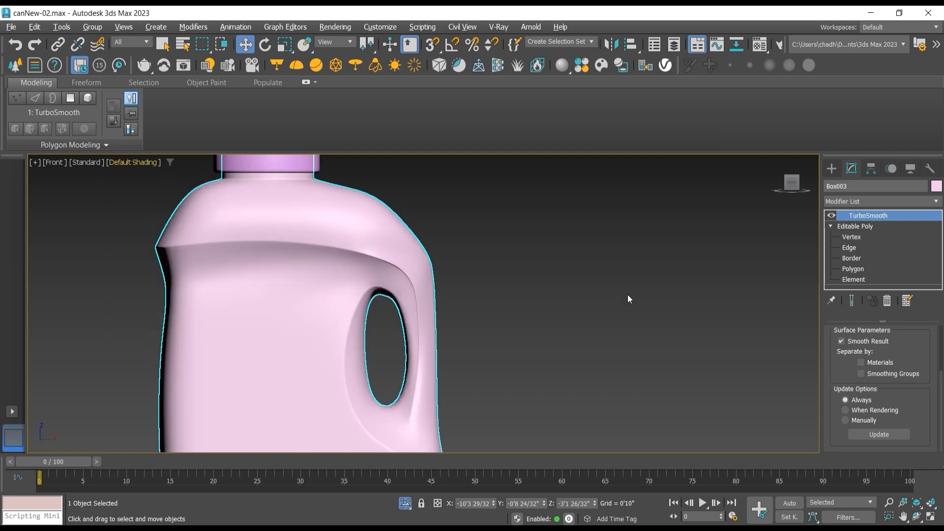
pyautogui.scroll(-4, 604, 293)
pyautogui.scroll(2, 595, 291)
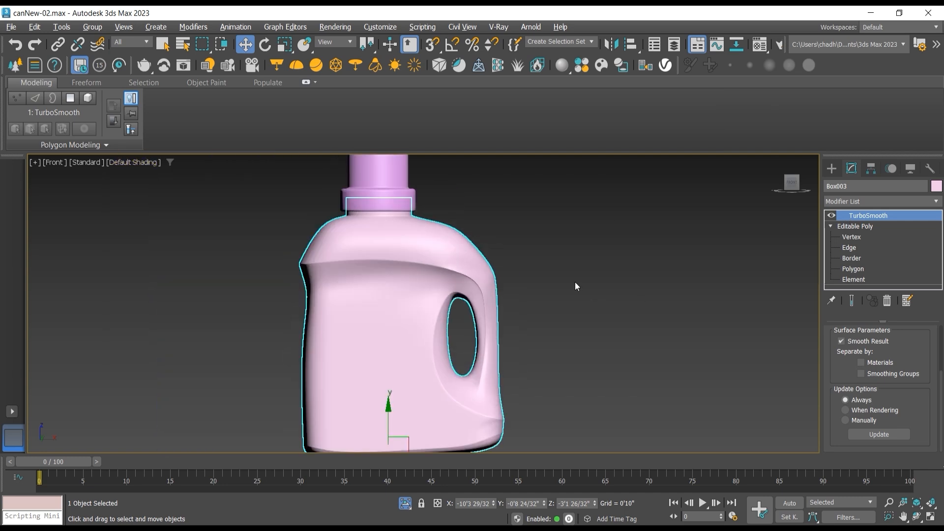
# Step: Add a Symmetry modifier between the Editable Poly and TurboSmooth, mirroring across the Y axis with Flip enabled
pyautogui.click(917, 517)
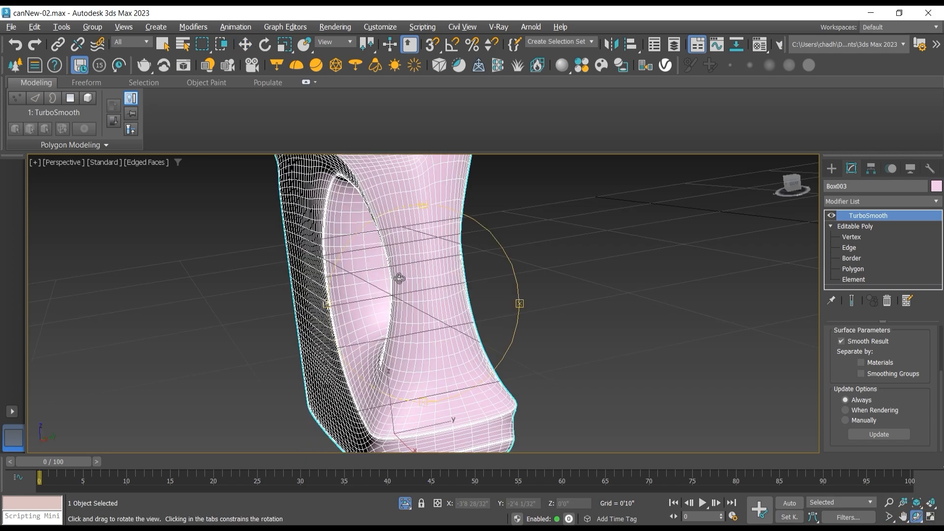
pyautogui.moveTo(400, 279); pyautogui.dragTo(282, 260)
pyautogui.click(865, 227)
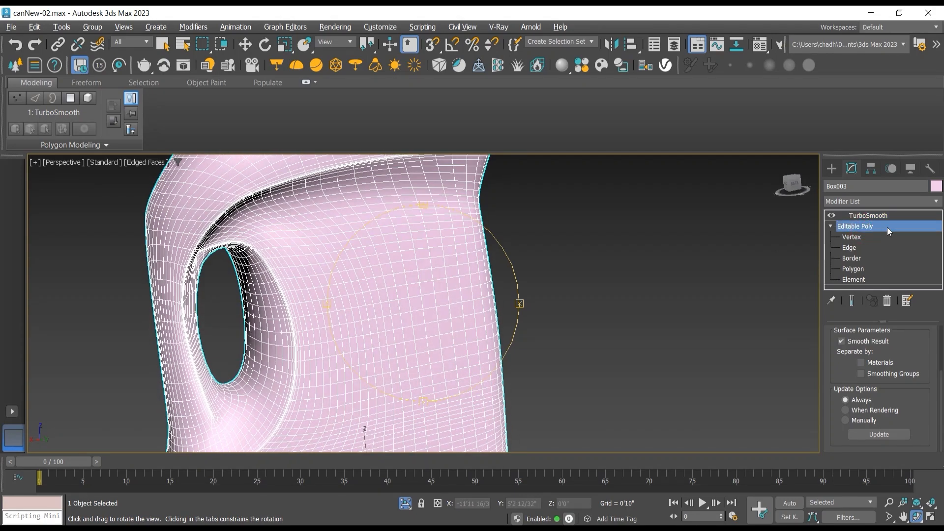
pyautogui.click(924, 201)
pyautogui.moveTo(943, 238); pyautogui.dragTo(940, 440)
pyautogui.click(870, 351)
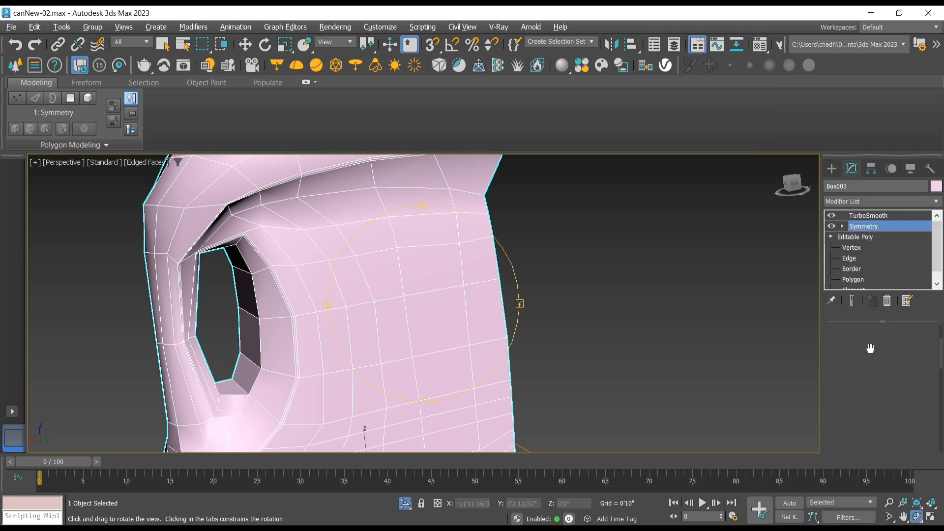
pyautogui.moveTo(830, 418); pyautogui.dragTo(831, 369)
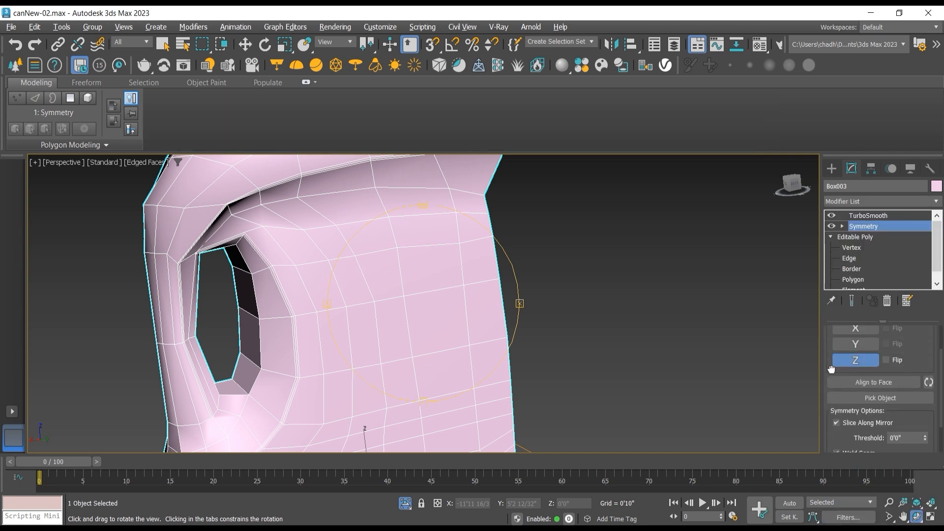
pyautogui.click(863, 347)
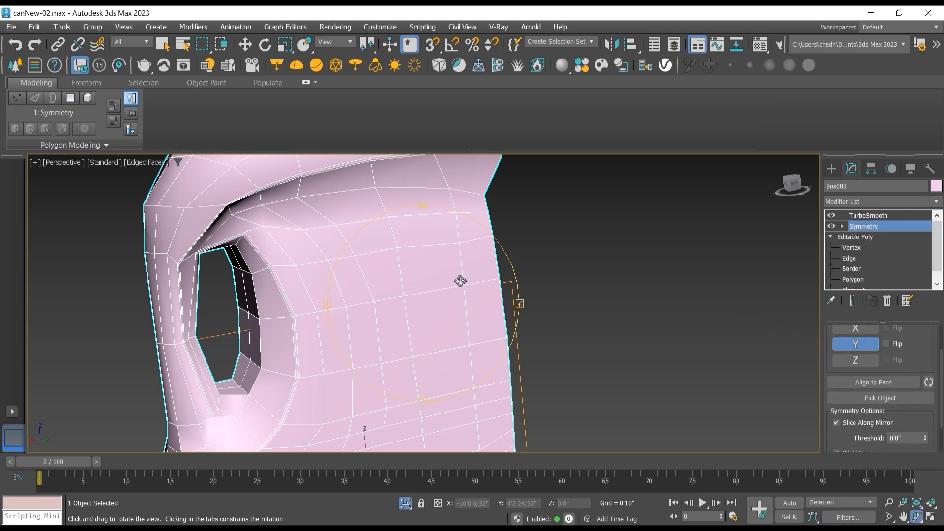
pyautogui.click(886, 344)
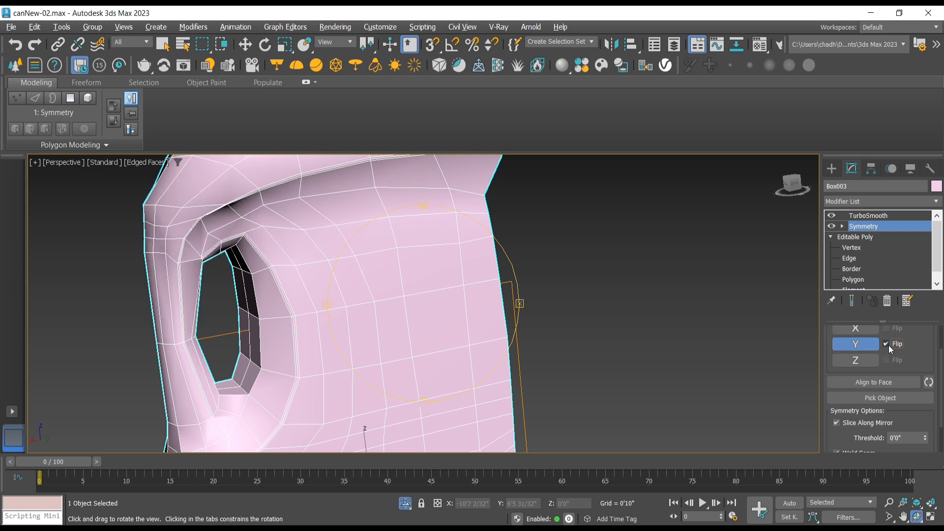
# Step: Inspect the mirrored, TurboSmoothed bottle's handle opening and shoulder in Perspective without edged faces
pyautogui.click(859, 219)
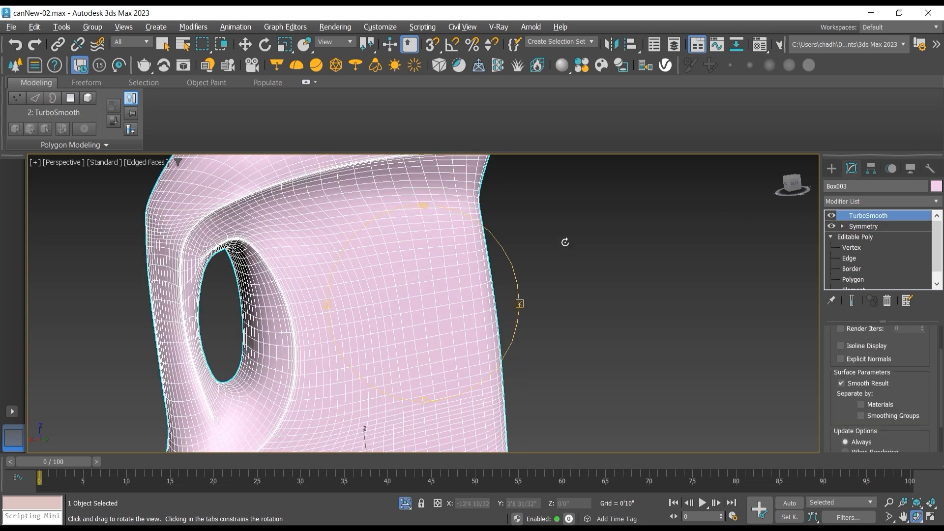
pyautogui.click(151, 163)
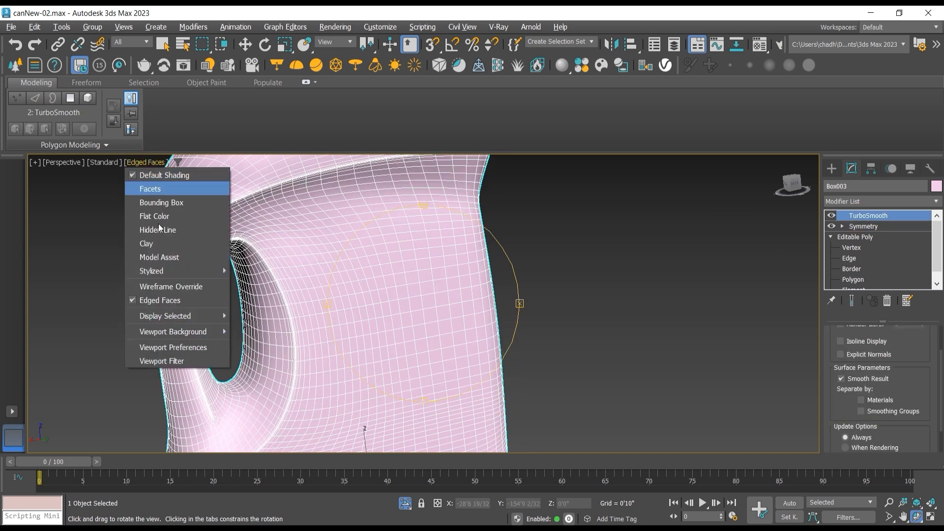
pyautogui.click(143, 301)
pyautogui.scroll(-5, 270, 301)
pyautogui.moveTo(339, 297); pyautogui.dragTo(305, 273)
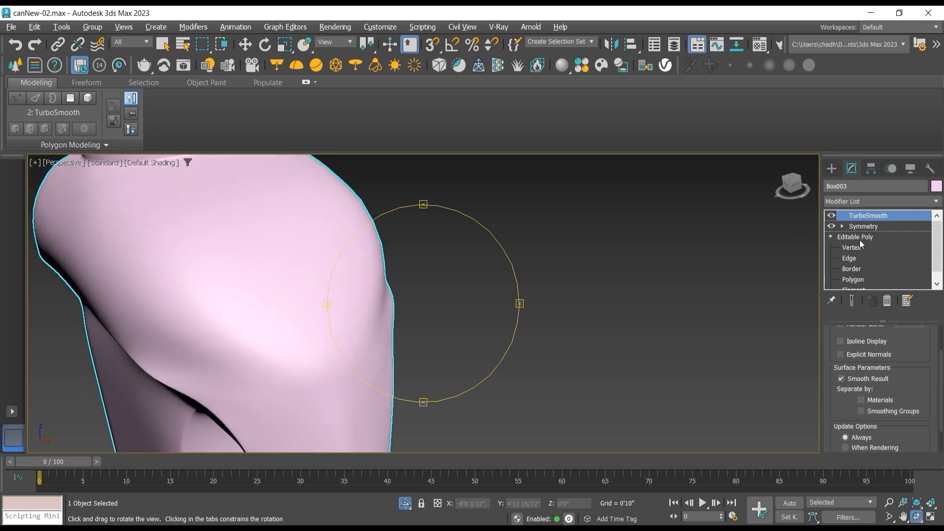
# Step: Return to the Editable Poly's vertex level and show edged faces in the Perspective view
pyautogui.click(859, 238)
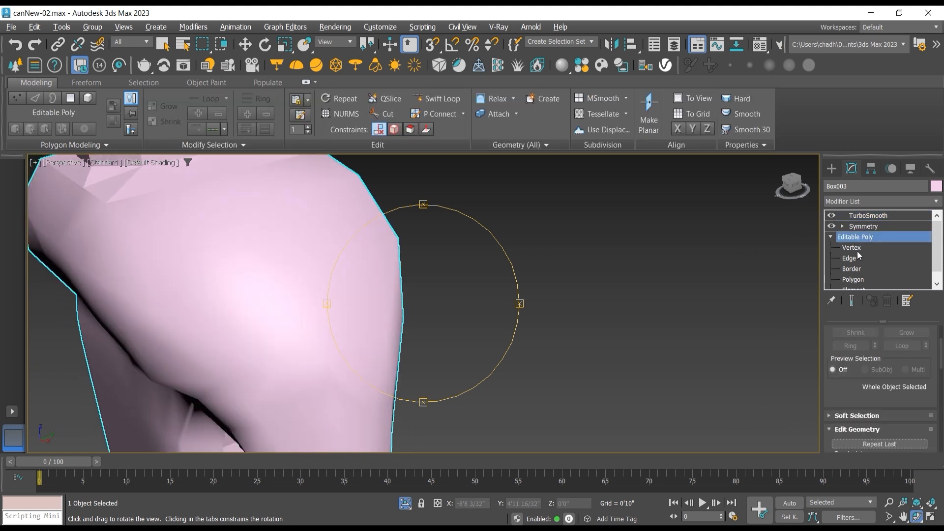
pyautogui.click(857, 249)
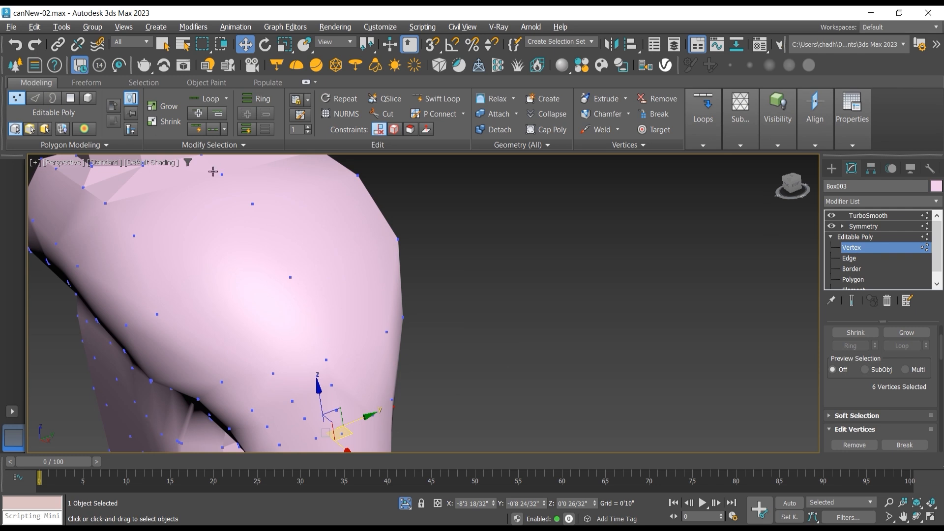
pyautogui.click(170, 163)
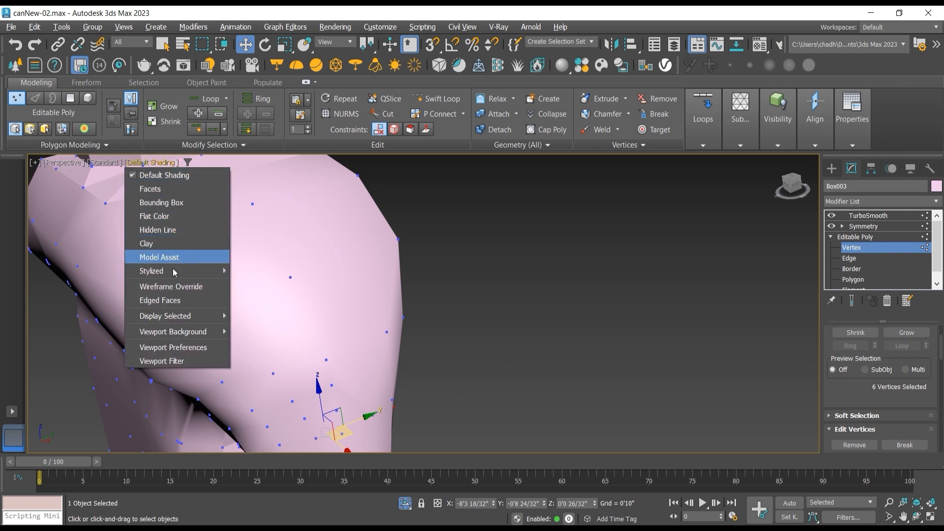
pyautogui.click(172, 300)
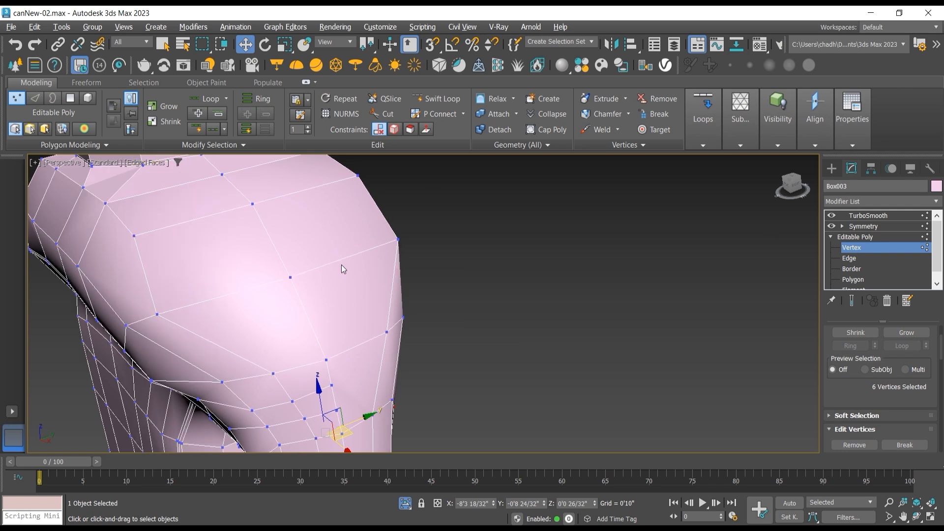
# Step: Show the end result with TurboSmooth hidden, and shift the shoulder vertex above the ridge toward the centreline, to about -1'3" in Y
pyautogui.click(155, 311)
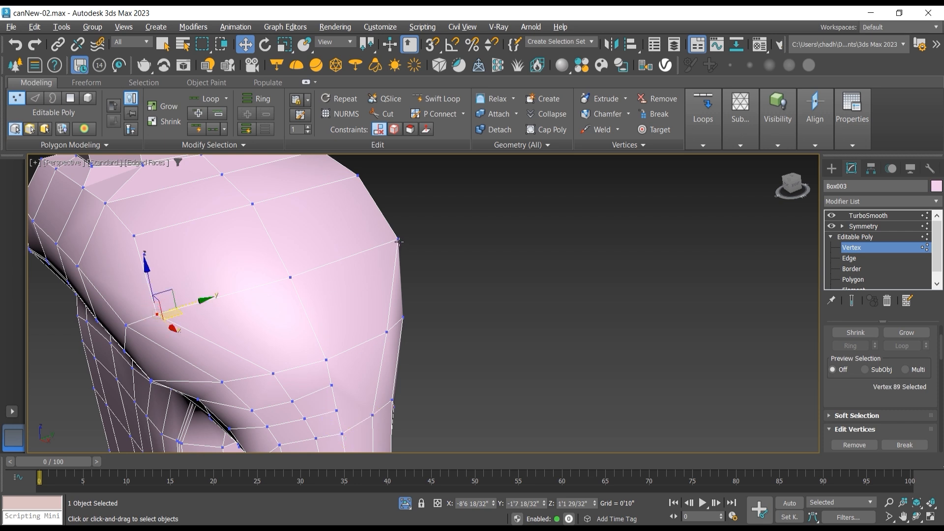
pyautogui.moveTo(200, 303); pyautogui.dragTo(225, 294)
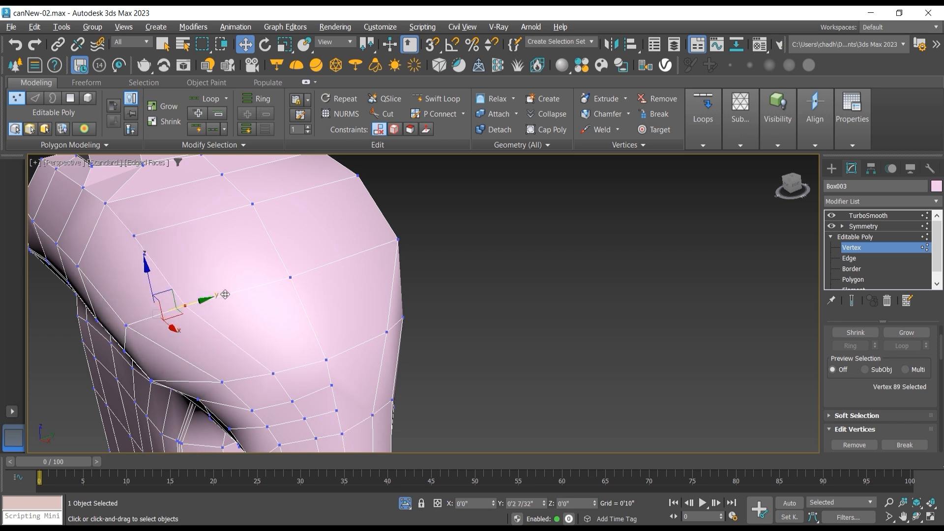
pyautogui.click(847, 300)
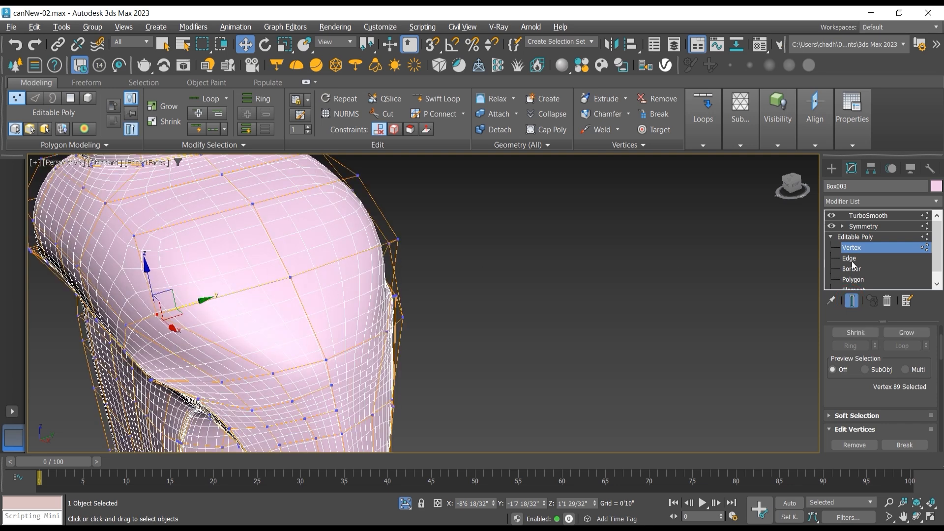
pyautogui.click(831, 216)
pyautogui.moveTo(205, 299); pyautogui.dragTo(257, 283)
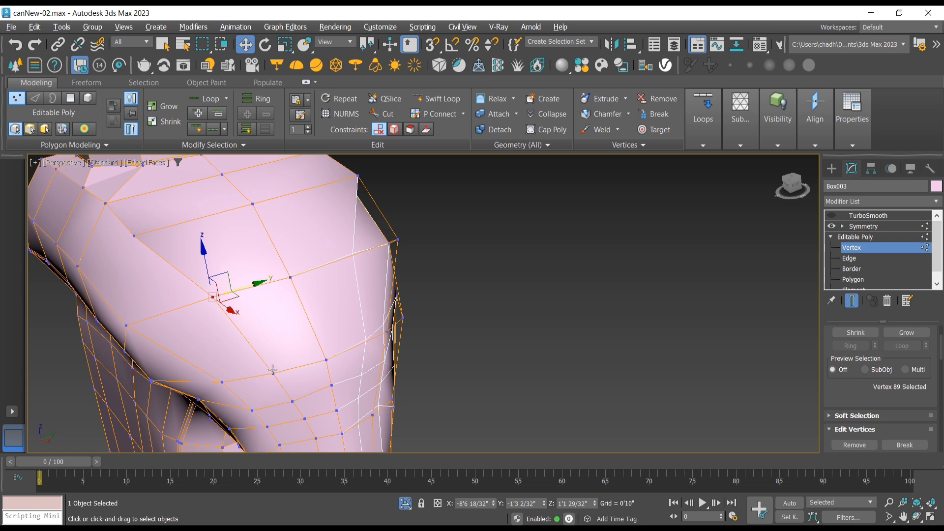
# Step: Shift the protruding upper shoulder vertex below the cap toward the centreline, to about -1'3" in Y
pyautogui.click(916, 517)
pyautogui.moveTo(424, 345); pyautogui.dragTo(389, 281)
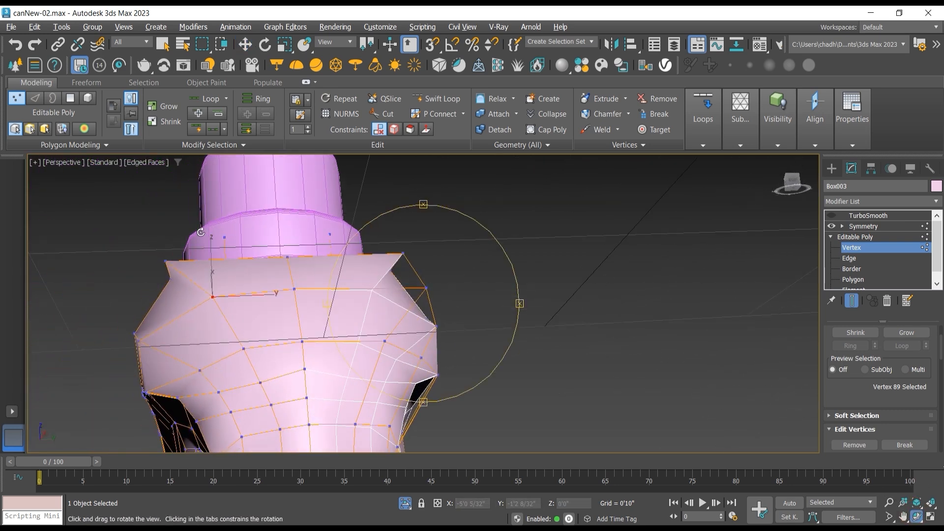
pyautogui.click(245, 45)
pyautogui.click(165, 261)
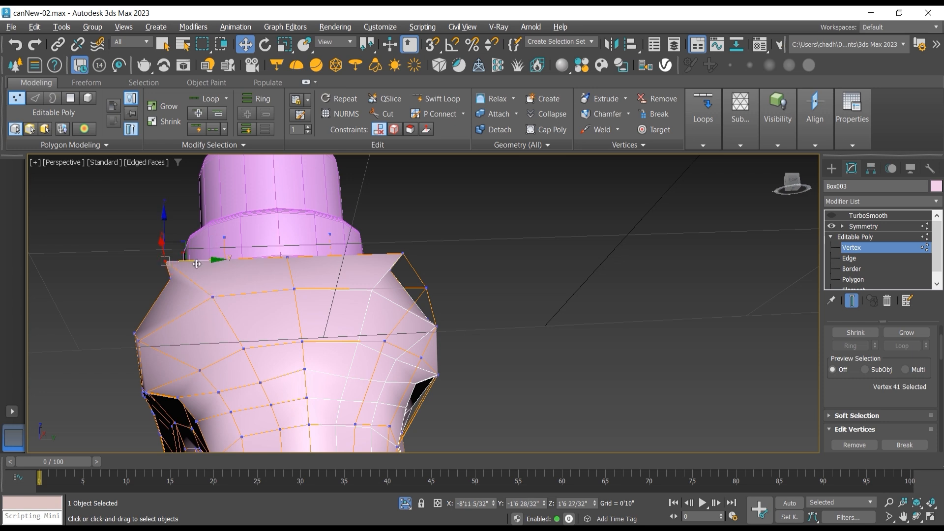
pyautogui.moveTo(205, 260); pyautogui.dragTo(233, 256)
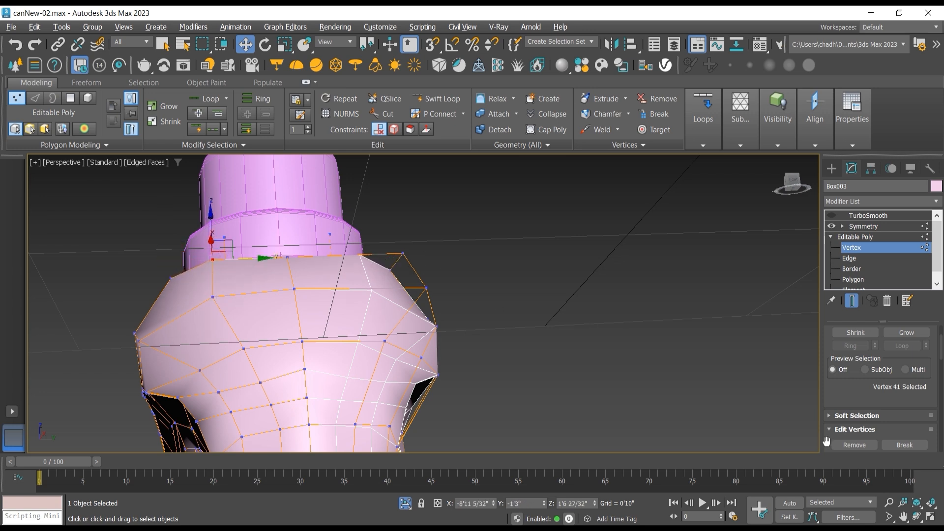
# Step: Select the three vertices across the shoulder above the handle, and move them up and toward the bottle's centre in the Front view
pyautogui.click(916, 501)
pyautogui.moveTo(492, 295); pyautogui.dragTo(429, 306)
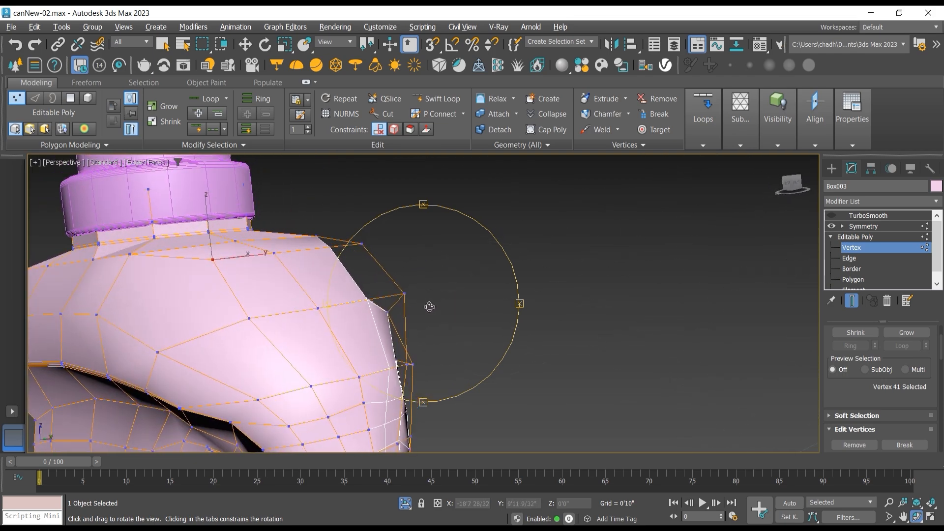
pyautogui.click(244, 45)
pyautogui.click(256, 397)
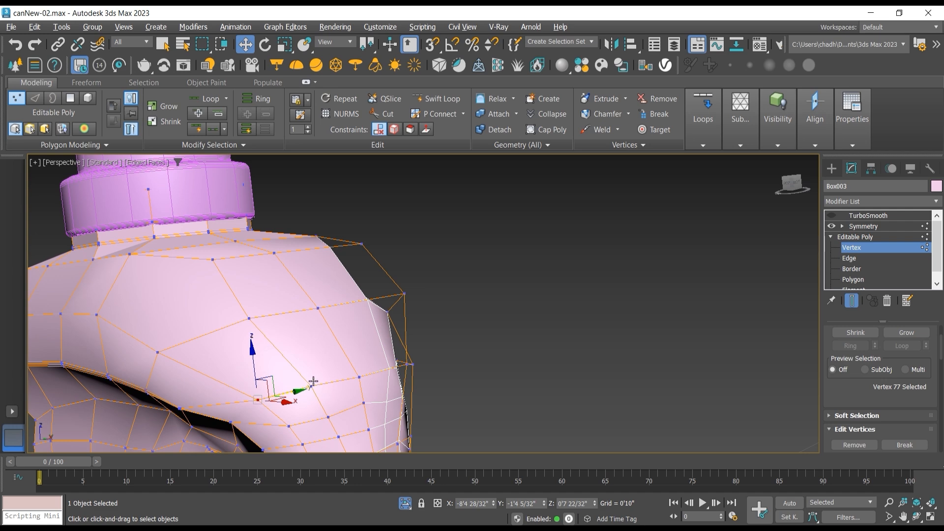
pyautogui.keyDown('ctrl'); pyautogui.click(312, 386); pyautogui.keyUp('ctrl')
pyautogui.keyDown('ctrl'); pyautogui.click(359, 377); pyautogui.keyUp('ctrl')
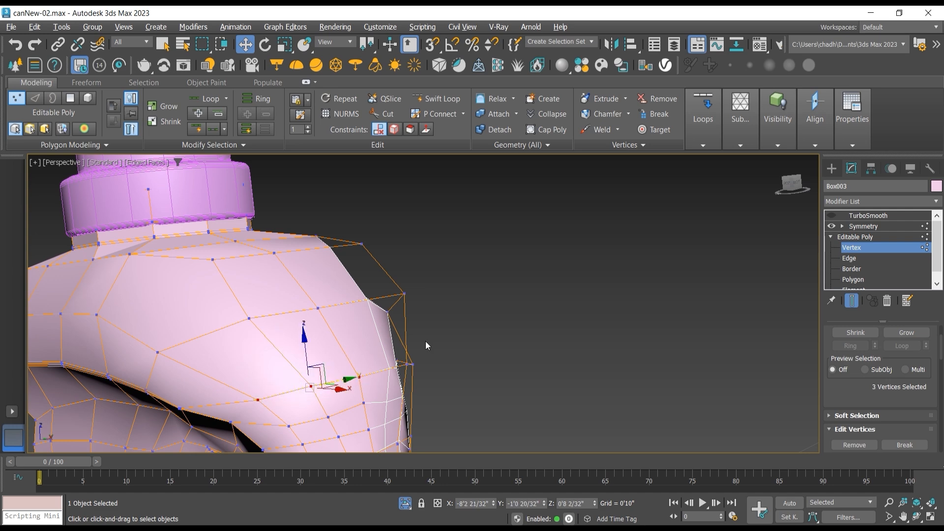
pyautogui.press('l')
pyautogui.press('f')
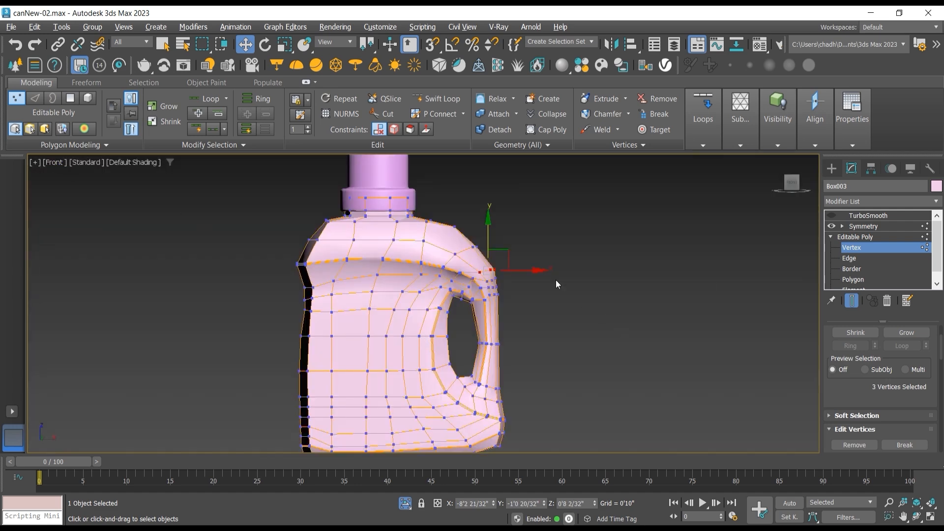
pyautogui.scroll(5, 556, 281)
pyautogui.moveTo(449, 276); pyautogui.dragTo(430, 251)
# Step: Raise the next three-vertex row down the shoulder's outer bend, and lower the five-vertex row near the handle opening's top to even the spacing
pyautogui.scroll(2, 427, 322)
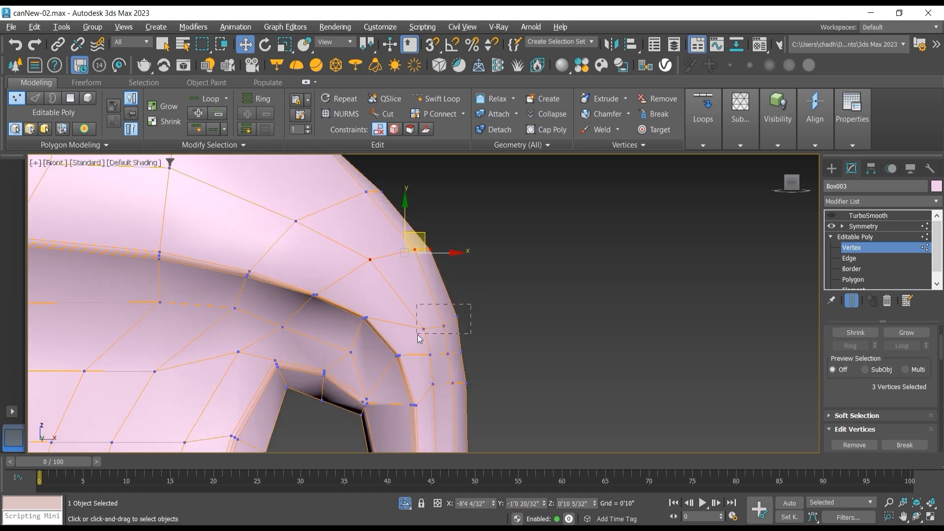
pyautogui.moveTo(418, 335); pyautogui.dragTo(418, 335)
pyautogui.moveTo(459, 309); pyautogui.dragTo(453, 280)
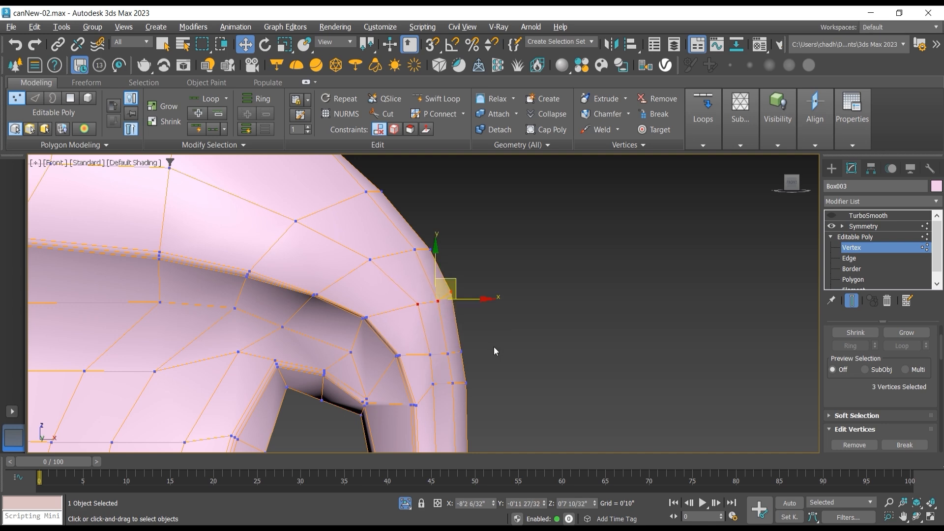
pyautogui.moveTo(466, 382)
pyautogui.mouseDown()
pyautogui.moveTo(423, 397)
pyautogui.moveTo(430, 377)
pyautogui.moveTo(469, 371)
pyautogui.mouseUp()
pyautogui.hotkey('ctrl', 'z')
pyautogui.click(507, 399)
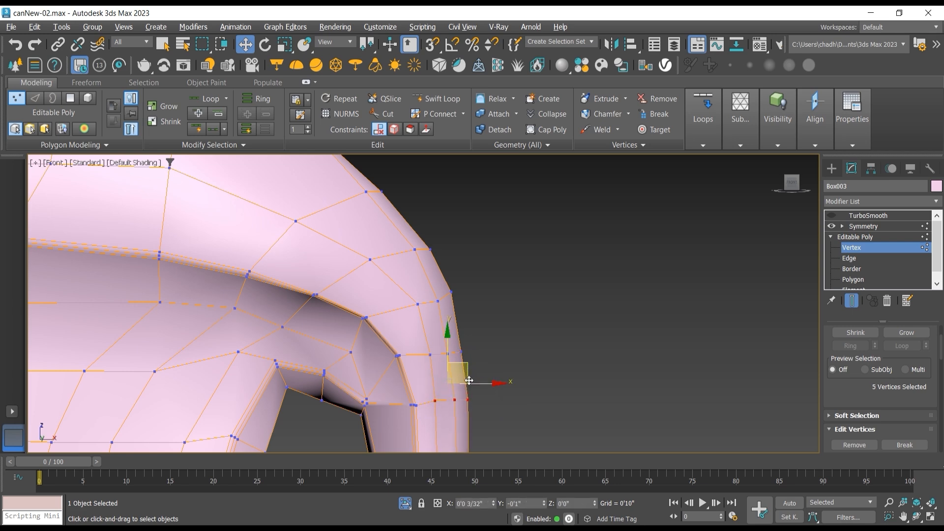
pyautogui.click(492, 353)
# Step: Examine the mirrored, unsmoothed shoulder at the Symmetry level from an angle, and return to the cage's vertex level
pyautogui.click(858, 237)
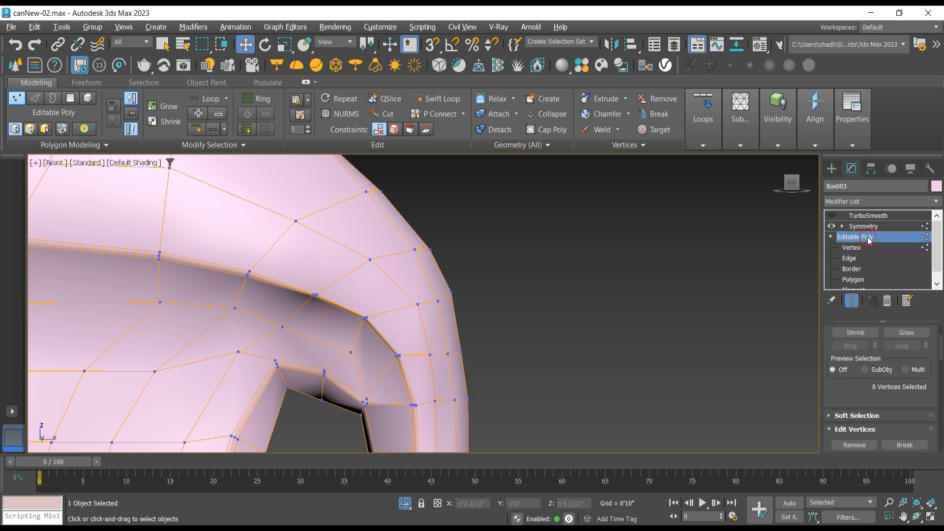
pyautogui.click(870, 227)
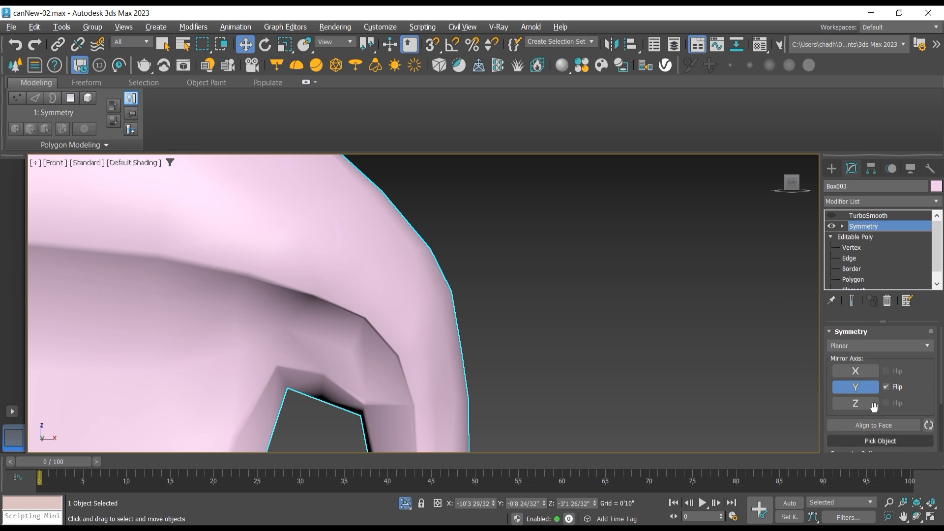
pyautogui.click(916, 515)
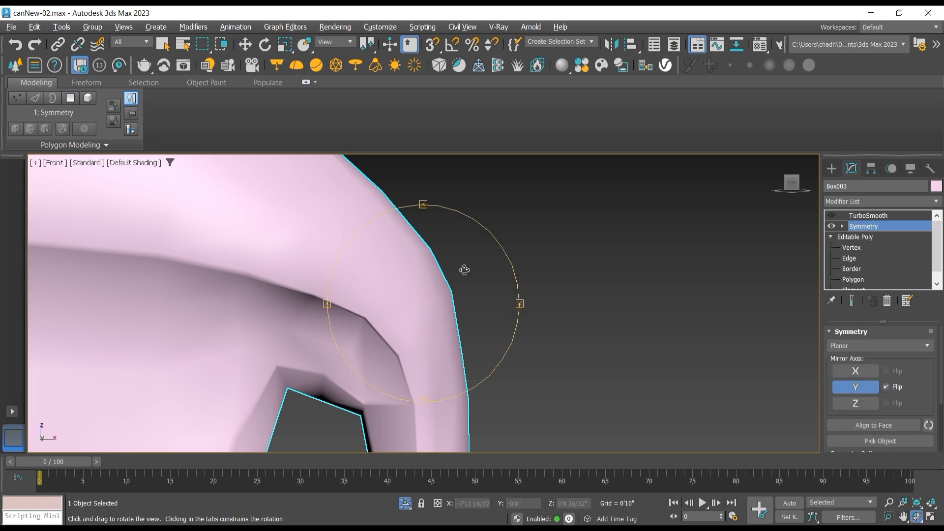
pyautogui.moveTo(412, 320); pyautogui.dragTo(362, 312)
pyautogui.scroll(-6, 419, 320)
pyautogui.scroll(4, 379, 330)
pyautogui.click(851, 248)
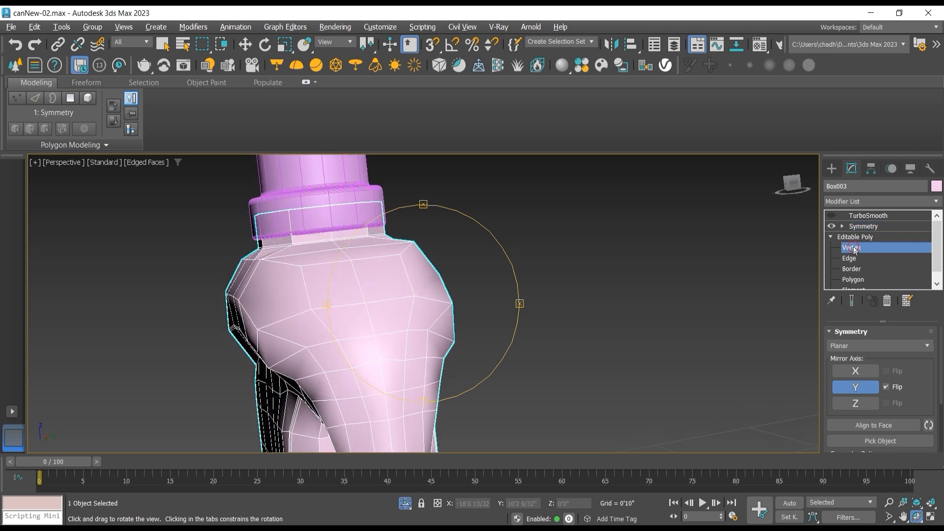
# Step: Move the outer shoulder vertex above the handle inward along Y and slightly upward to round the bend
pyautogui.press('w')
pyautogui.click(261, 331)
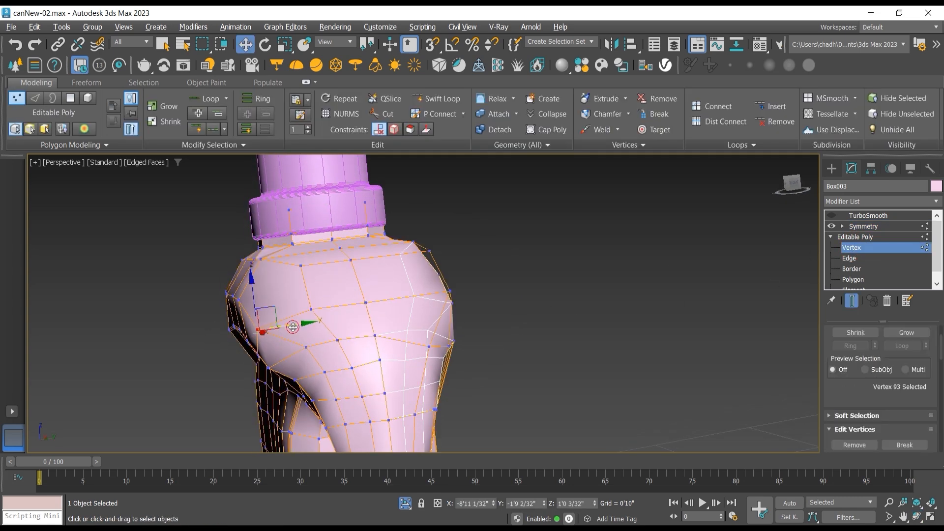
pyautogui.moveTo(292, 327); pyautogui.dragTo(307, 325)
pyautogui.moveTo(270, 299)
pyautogui.mouseDown()
pyautogui.moveTo(269, 282)
pyautogui.moveTo(271, 297)
pyautogui.mouseUp()
pyautogui.click(243, 301)
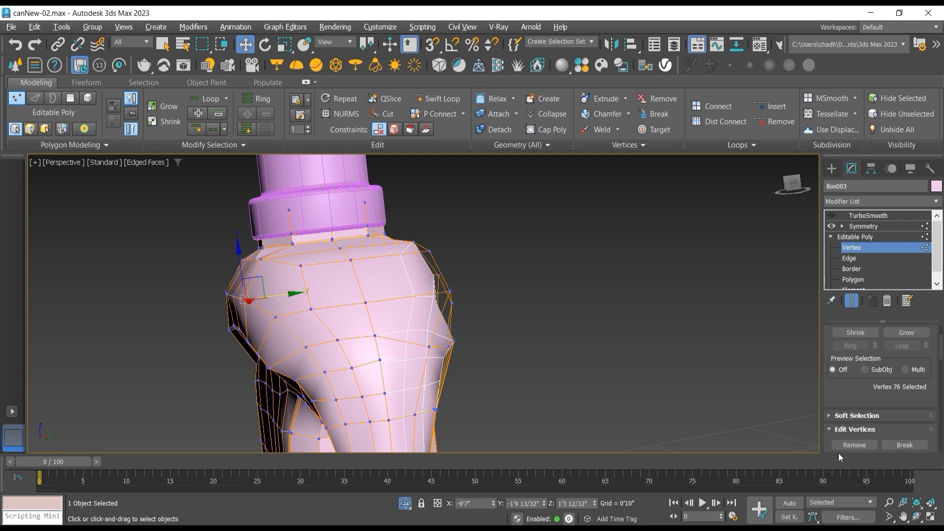
pyautogui.click(921, 520)
pyautogui.moveTo(428, 304); pyautogui.dragTo(407, 318)
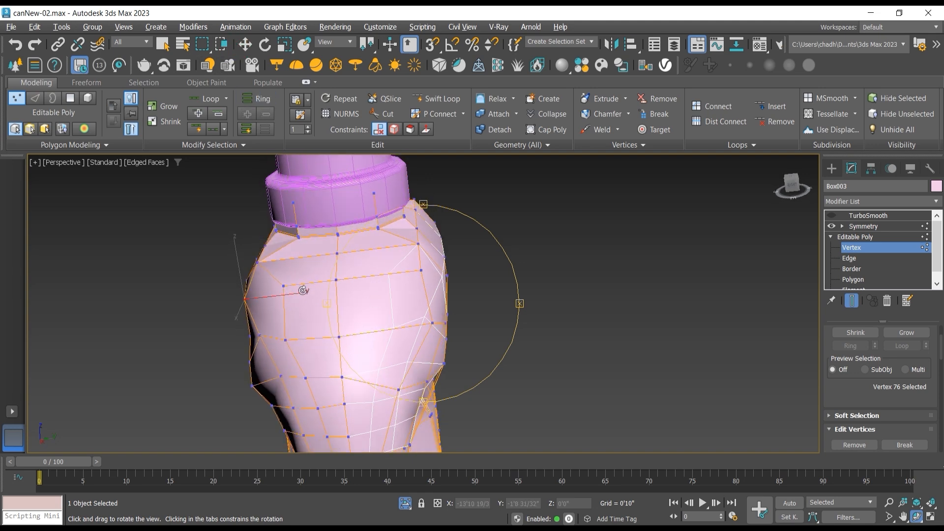
pyautogui.press('w')
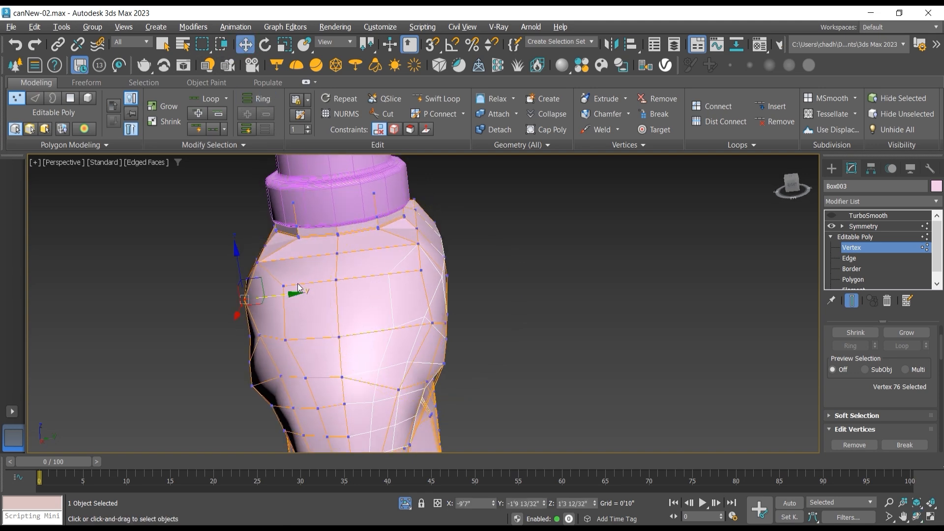
pyautogui.click(284, 289)
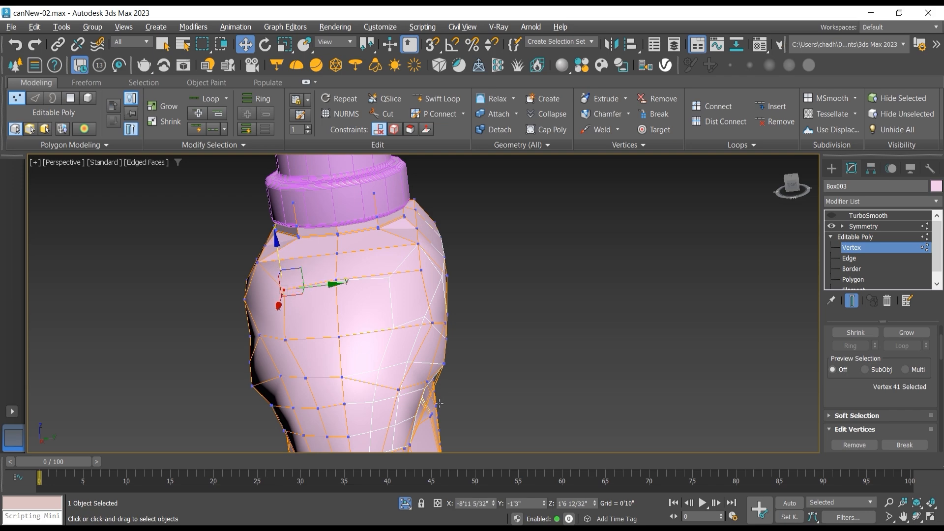
# Step: Select the three clustered vertices at the shoulder ridge's corner and move them along Y to about -1'8 4/32"
pyautogui.click(917, 516)
pyautogui.moveTo(383, 314); pyautogui.dragTo(412, 243)
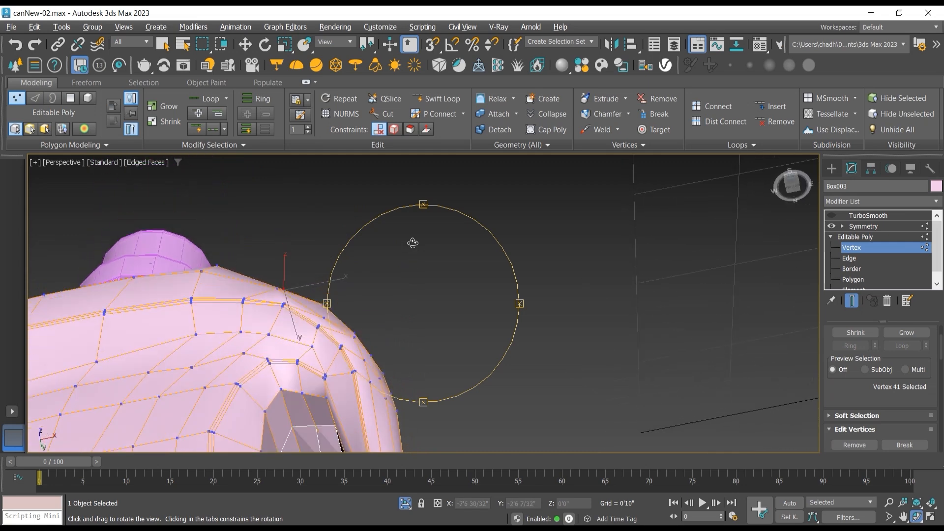
pyautogui.scroll(5, 301, 274)
pyautogui.click(245, 45)
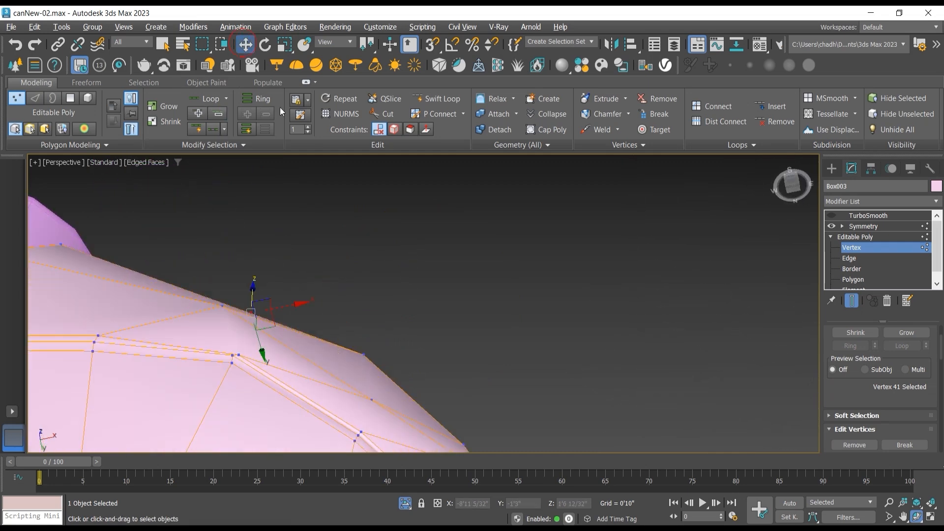
pyautogui.keyDown('ctrl'); pyautogui.click(240, 355); pyautogui.keyUp('ctrl')
pyautogui.keyDown('ctrl'); pyautogui.click(234, 356); pyautogui.keyUp('ctrl')
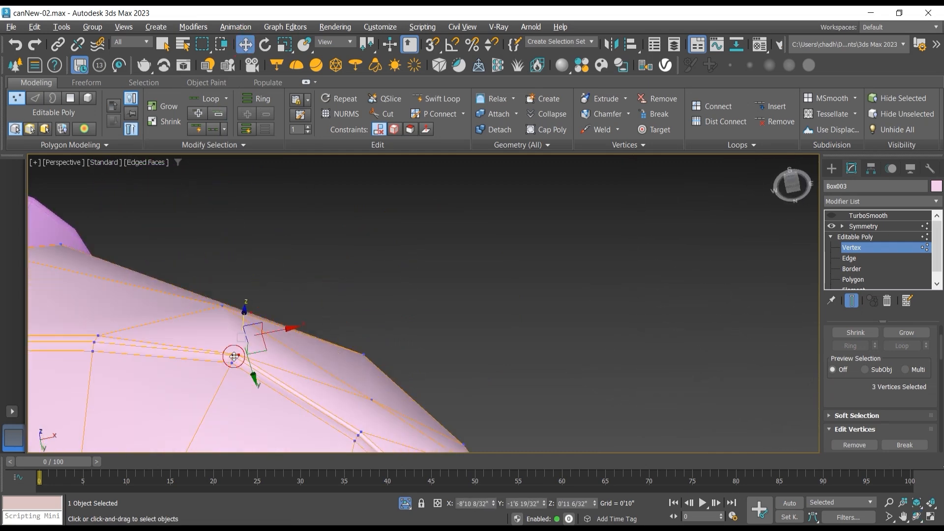
pyautogui.click(231, 365)
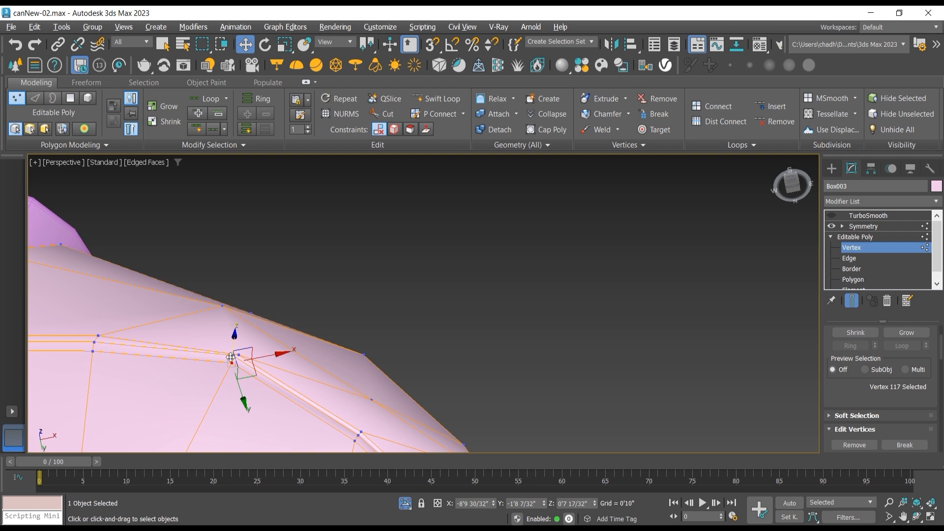
pyautogui.keyDown('ctrl'); pyautogui.click(231, 356); pyautogui.keyUp('ctrl')
pyautogui.keyDown('ctrl'); pyautogui.click(239, 356); pyautogui.keyUp('ctrl')
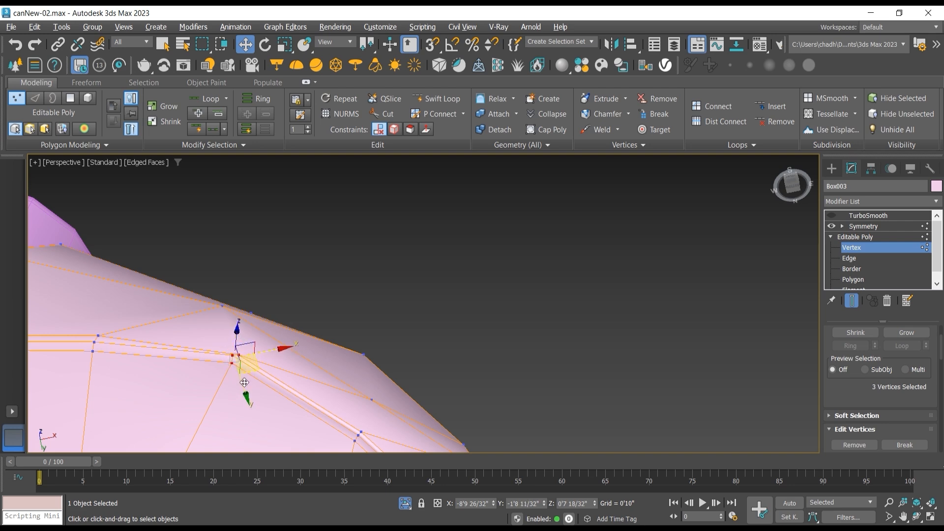
pyautogui.moveTo(247, 388); pyautogui.dragTo(263, 405)
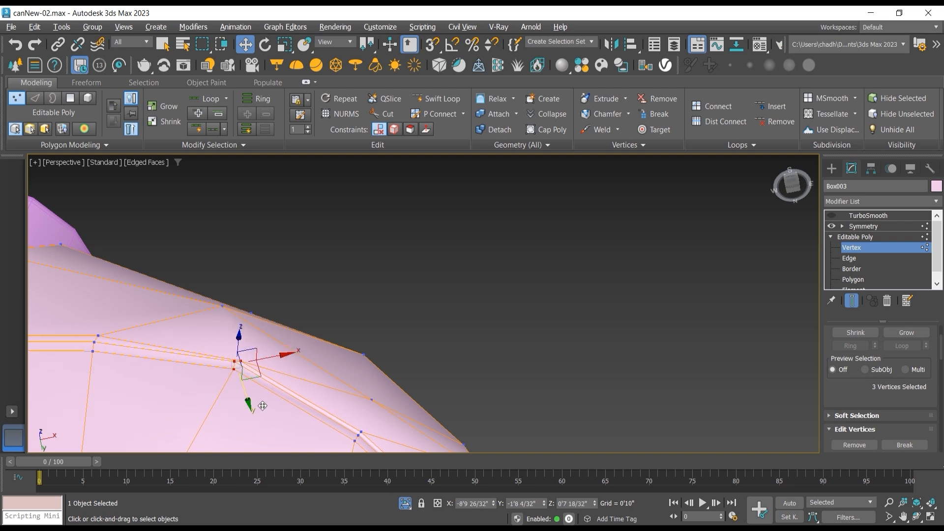
# Step: Shift the ridge corner's three vertices inward to about -1'7 13/32" in Y, and the adjacent three above to about -1'8 21/32"
pyautogui.click(915, 516)
pyautogui.moveTo(480, 362); pyautogui.dragTo(323, 129)
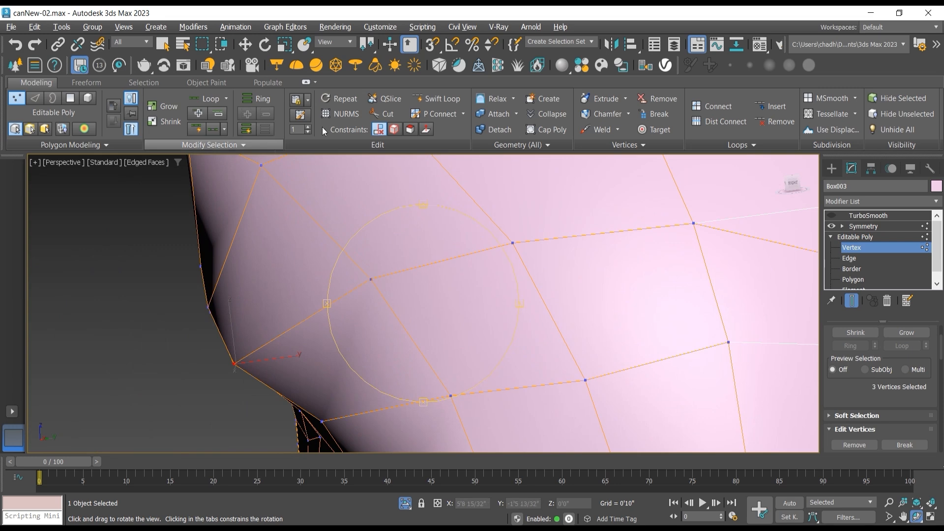
pyautogui.click(245, 44)
pyautogui.moveTo(280, 359); pyautogui.dragTo(307, 355)
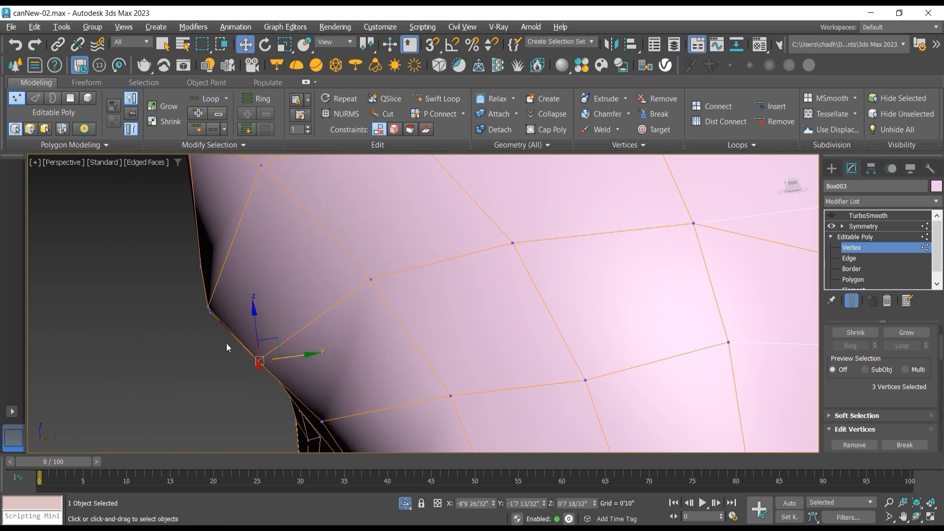
pyautogui.moveTo(216, 305); pyautogui.dragTo(253, 311)
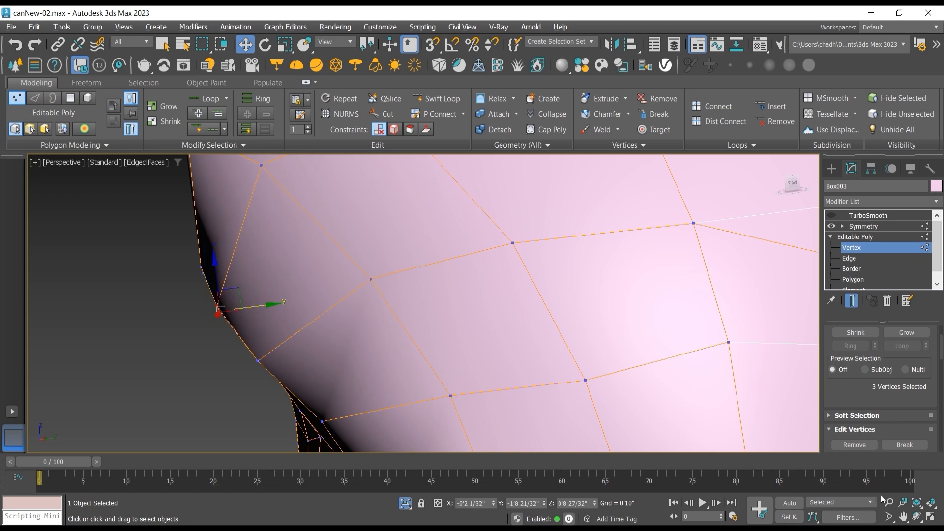
# Step: Leave vertex editing and turn the bottle's TurboSmooth modifier back on
pyautogui.click(918, 517)
pyautogui.moveTo(408, 305); pyautogui.dragTo(362, 250)
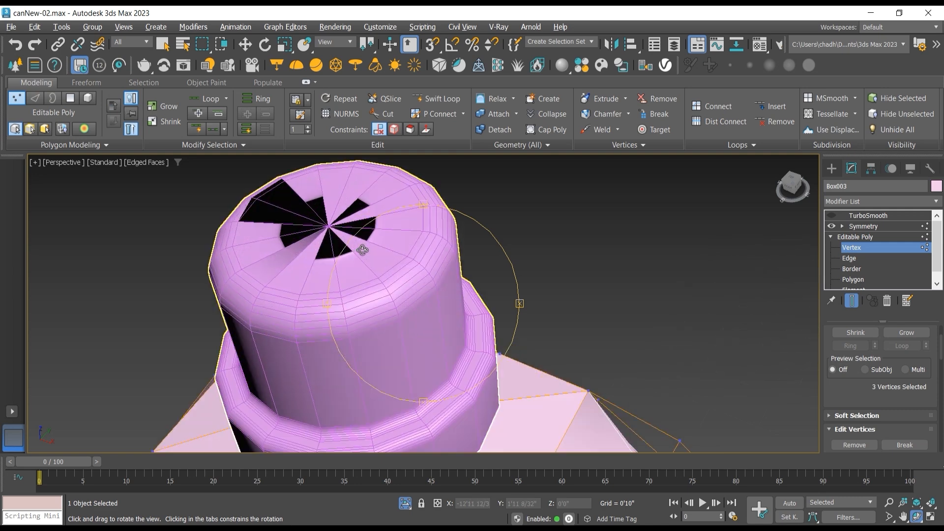
pyautogui.click(865, 239)
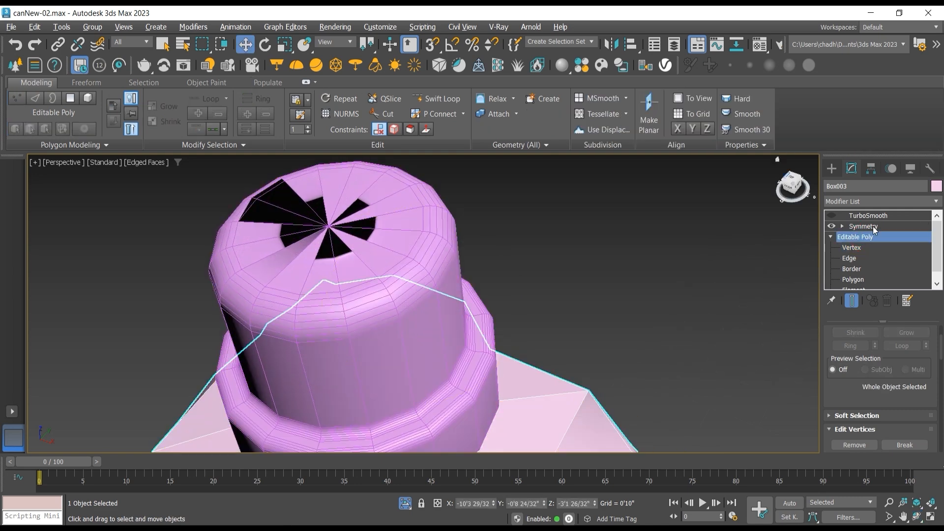
pyautogui.click(869, 215)
pyautogui.click(831, 215)
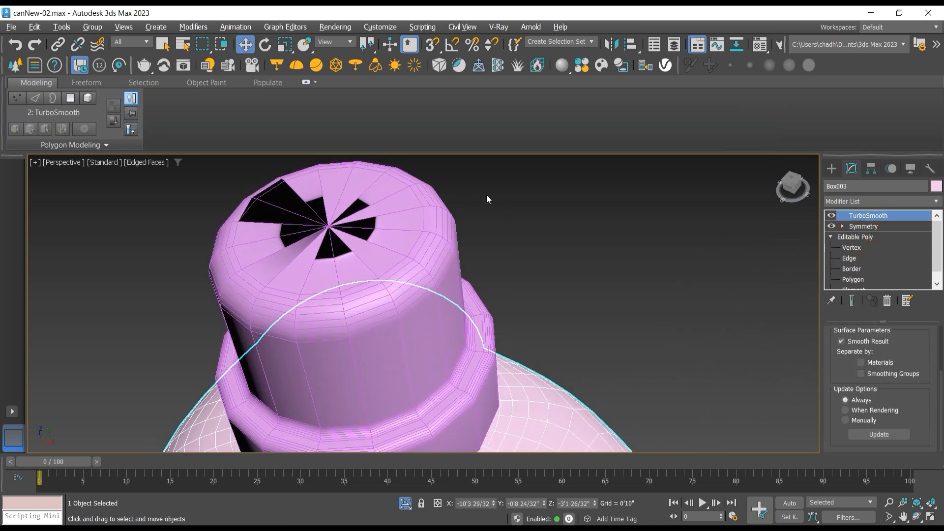
# Step: Enable Weld Core on the cap's Lathe modifier and set its segments to 60
pyautogui.click(545, 200)
pyautogui.click(396, 205)
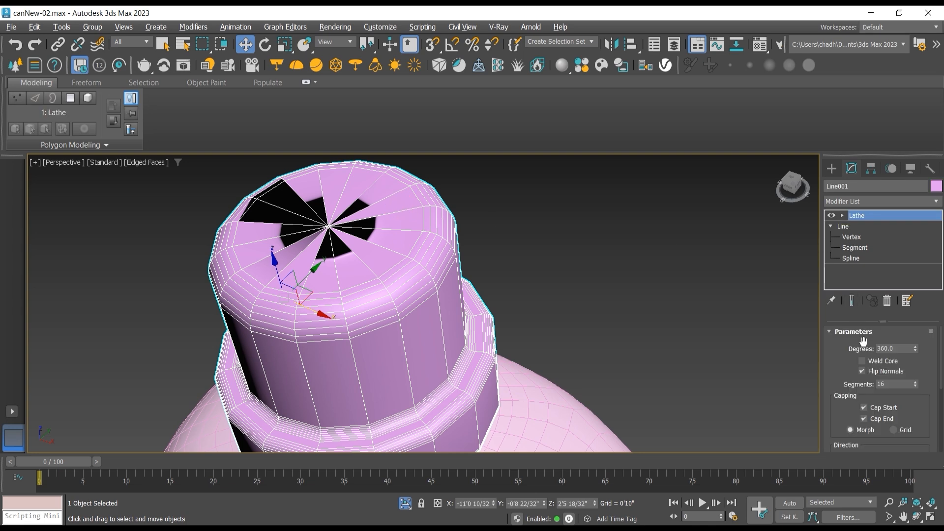
pyautogui.click(862, 361)
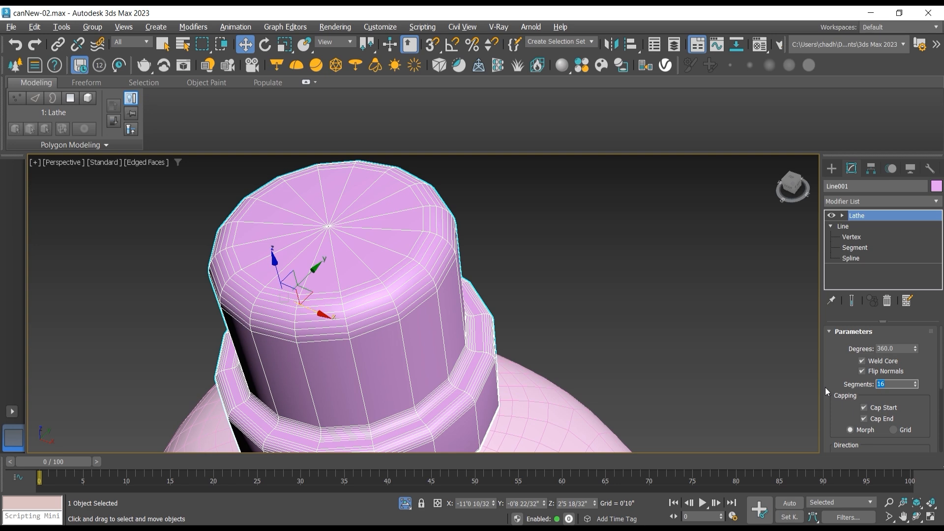
pyautogui.write('60')
pyautogui.press('Return')
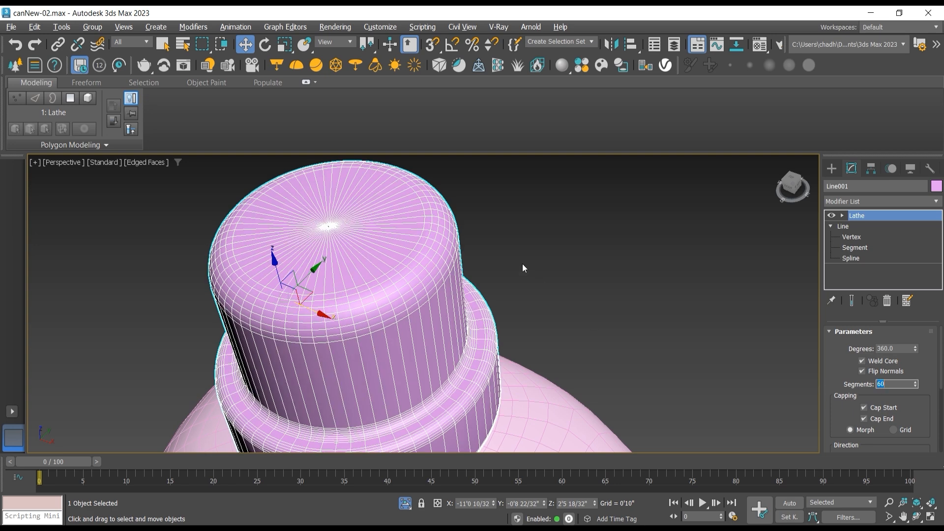
# Step: Turn off Edged Faces in the Perspective viewport and examine the smoothed bottle and cap from several angles
pyautogui.scroll(-5, 475, 276)
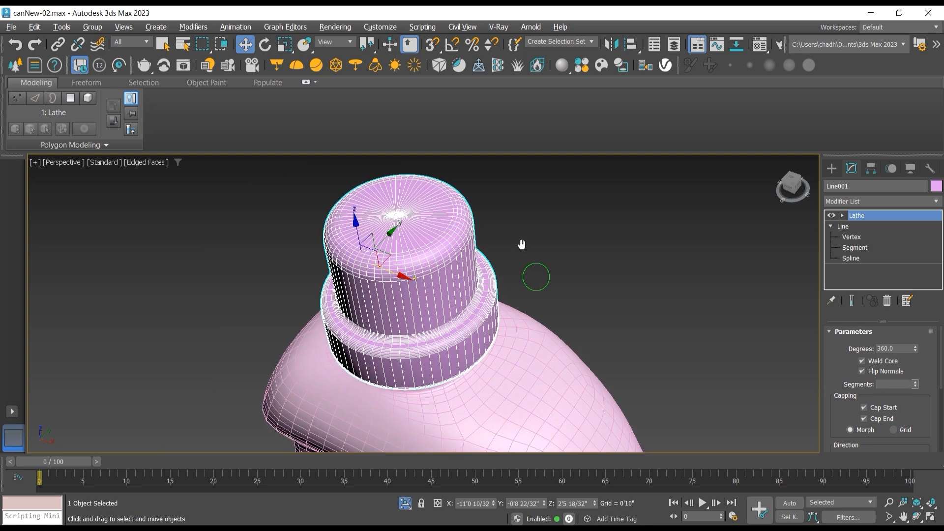
pyautogui.click(917, 517)
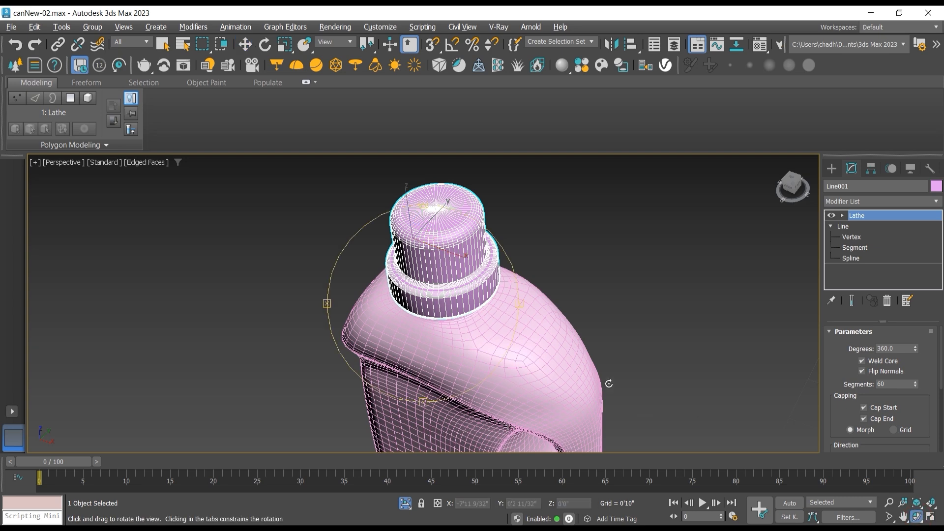
pyautogui.moveTo(464, 327); pyautogui.dragTo(270, 192)
pyautogui.click(133, 163)
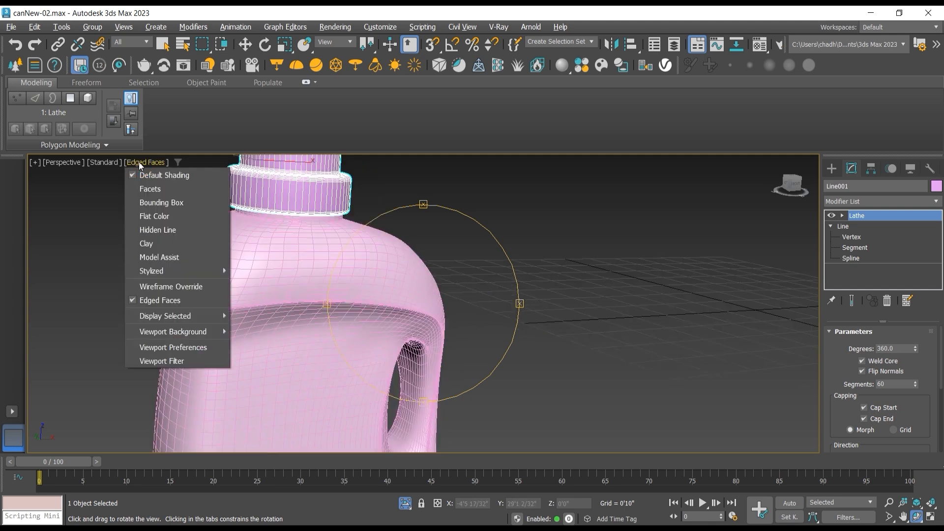
pyautogui.click(157, 299)
pyautogui.moveTo(396, 293); pyautogui.dragTo(363, 276)
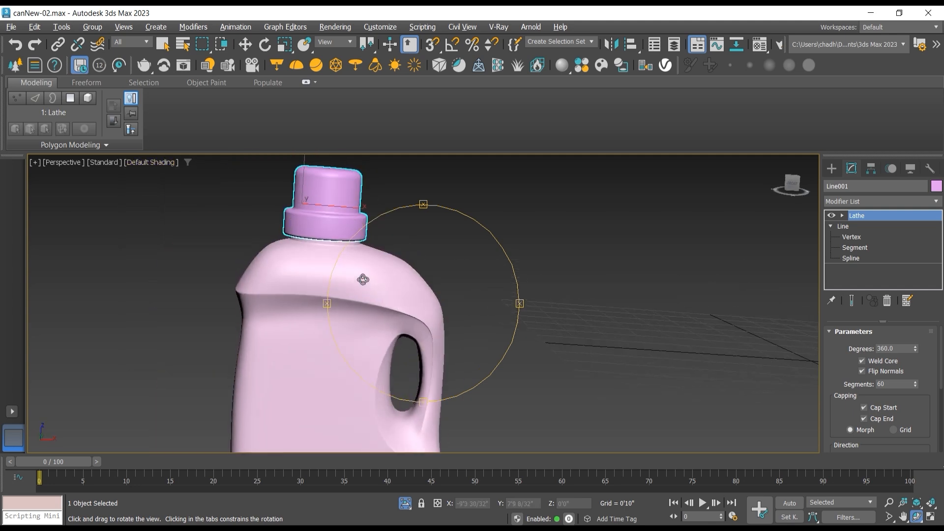
pyautogui.scroll(-3, 595, 291)
pyautogui.moveTo(590, 291); pyautogui.dragTo(456, 286)
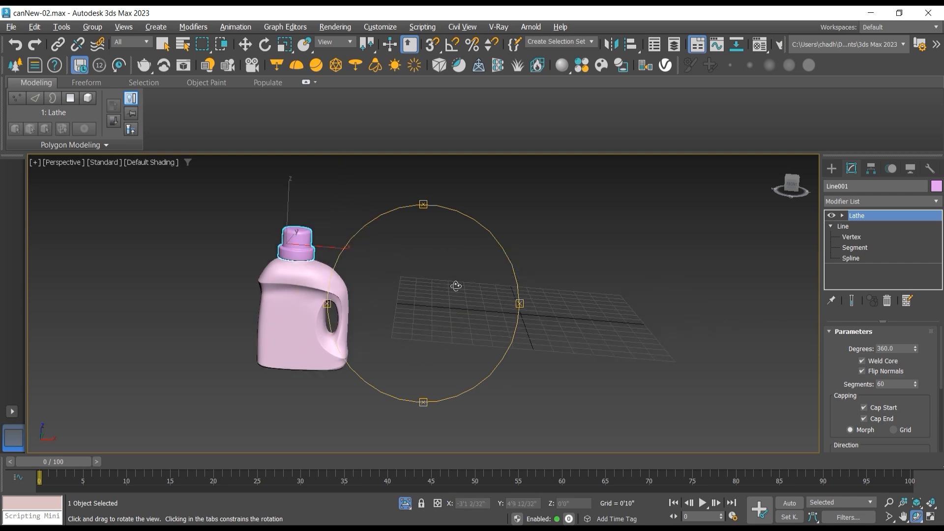
pyautogui.moveTo(681, 274); pyautogui.dragTo(674, 252)
# Step: Select the bottle and cap together and move them horizontally to the centre of the grid
pyautogui.click(251, 49)
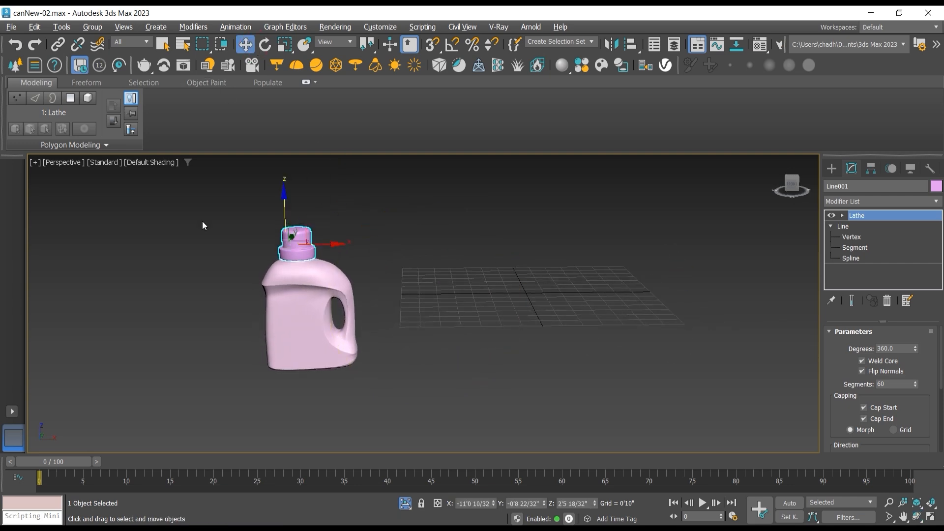
pyautogui.moveTo(386, 321); pyautogui.dragTo(547, 318)
pyautogui.press('t')
pyautogui.scroll(-5, 400, 319)
pyautogui.press('p')
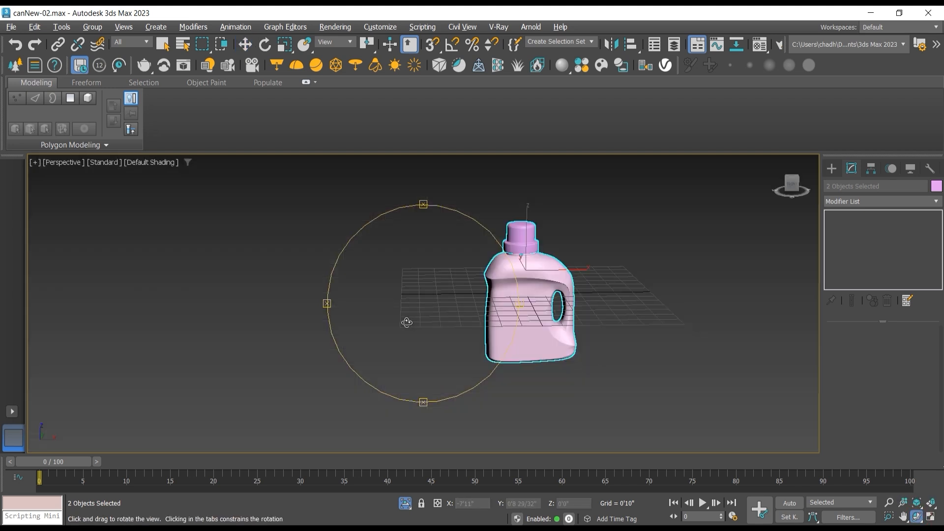
pyautogui.moveTo(407, 322)
pyautogui.mouseDown()
pyautogui.moveTo(405, 295)
pyautogui.moveTo(404, 308)
pyautogui.mouseUp()
pyautogui.moveTo(344, 319); pyautogui.dragTo(239, 350, button='middle')
pyautogui.scroll(3, 442, 330)
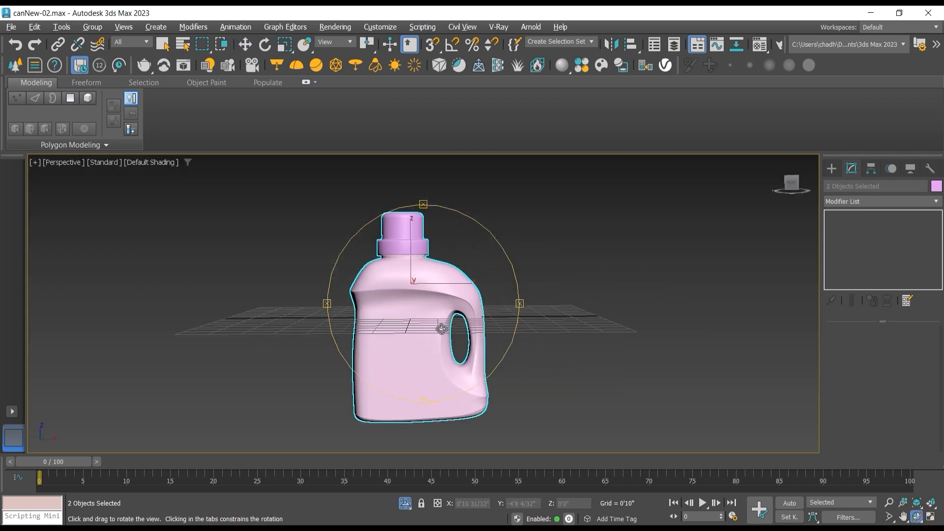
pyautogui.moveTo(414, 330); pyautogui.dragTo(413, 346)
# Step: Raise the selected bottle and cap along Z until the bottle's base rests on the grid
pyautogui.click(243, 44)
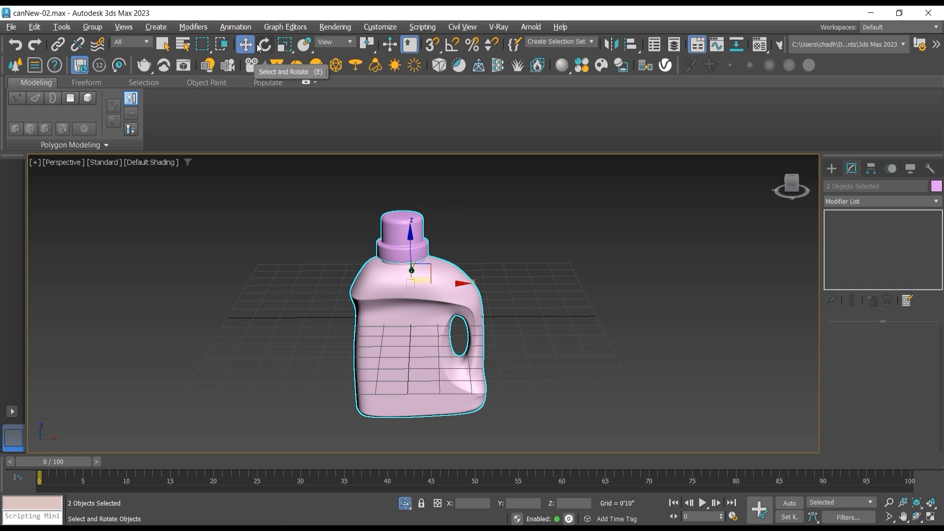
pyautogui.moveTo(413, 239); pyautogui.dragTo(415, 148)
pyautogui.moveTo(465, 281); pyautogui.dragTo(442, 346, button='middle')
pyautogui.scroll(3, 424, 276)
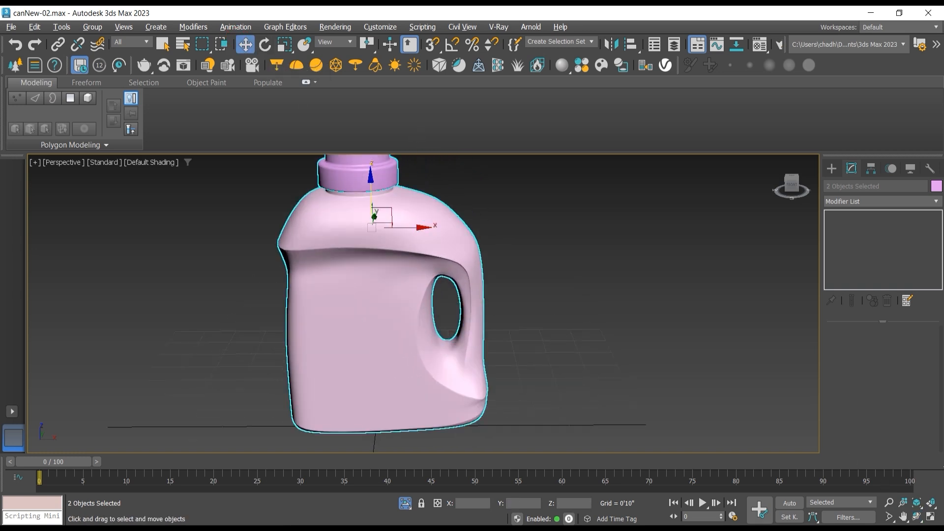
# Step: Assign the 02 - Default Physical Material to the bottle body only, using the Assign to Object option
pyautogui.click(917, 516)
pyautogui.moveTo(413, 311); pyautogui.dragTo(387, 275)
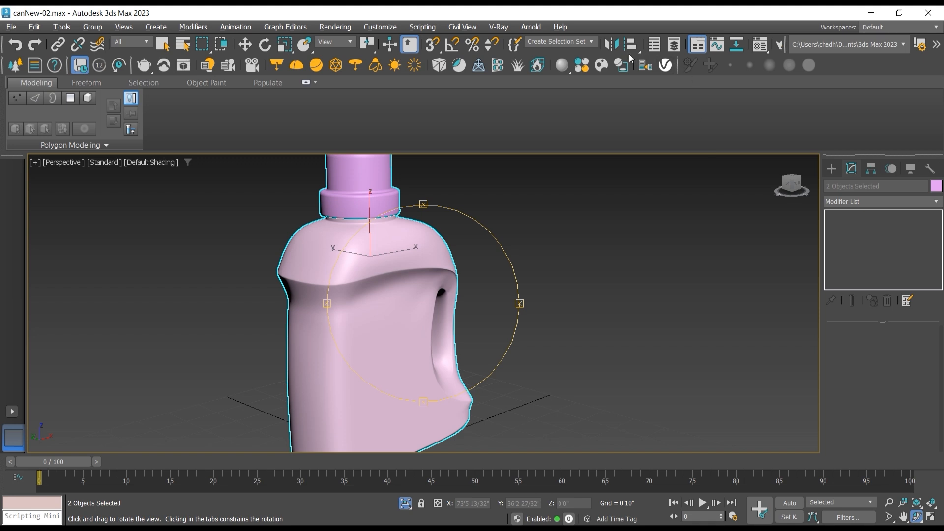
pyautogui.click(759, 44)
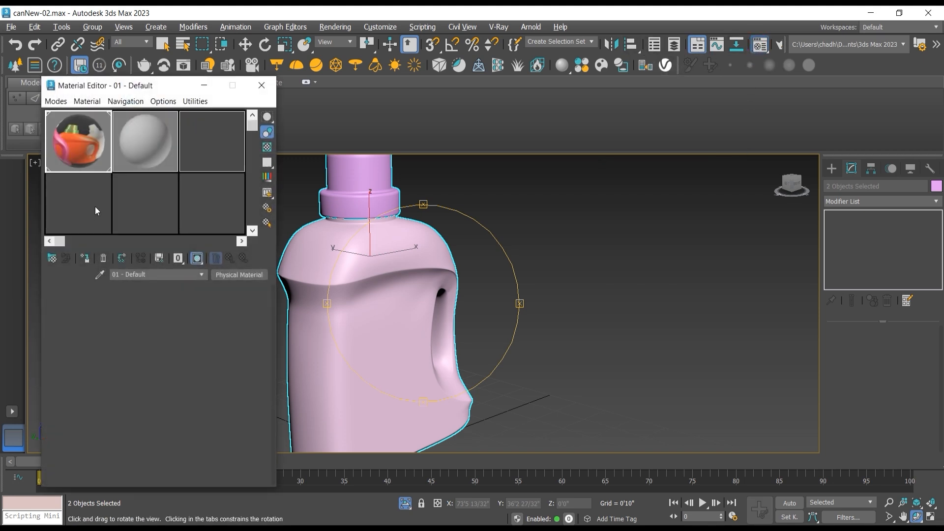
pyautogui.click(133, 144)
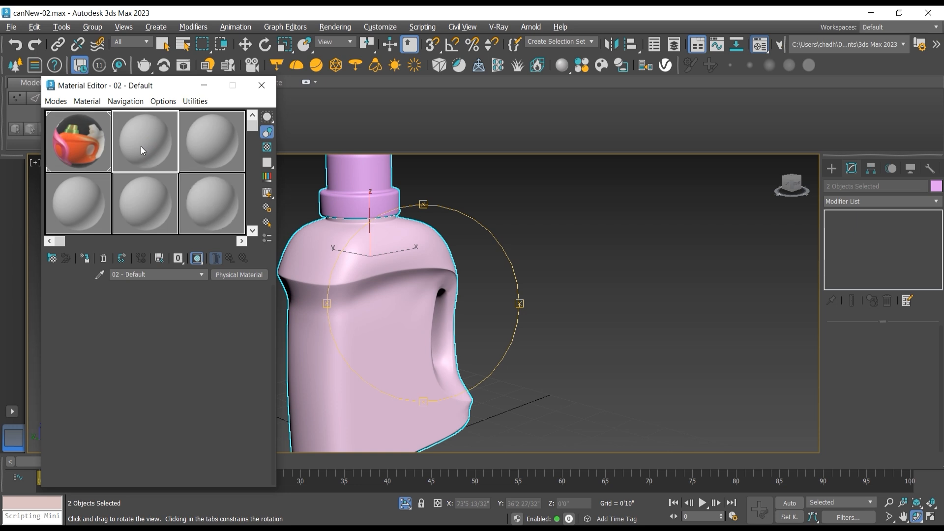
pyautogui.moveTo(133, 144); pyautogui.dragTo(382, 313)
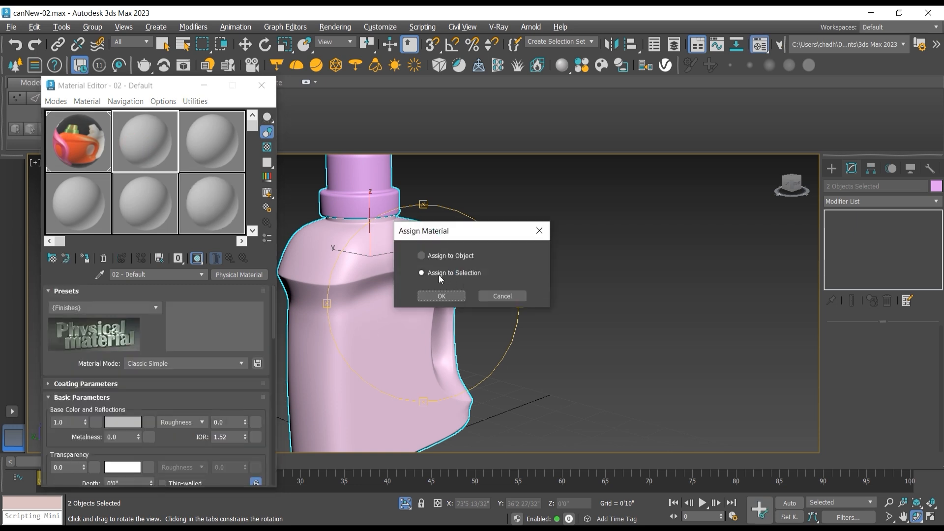
pyautogui.click(423, 255)
pyautogui.click(441, 296)
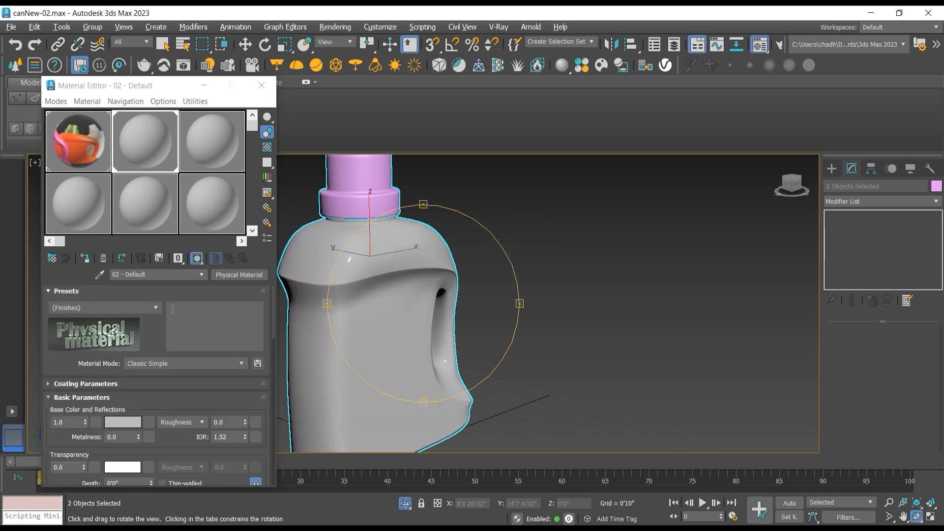
# Step: Set the bottle material's base color to orange with red 1.0, green 0.353 and blue 0.0
pyautogui.click(134, 422)
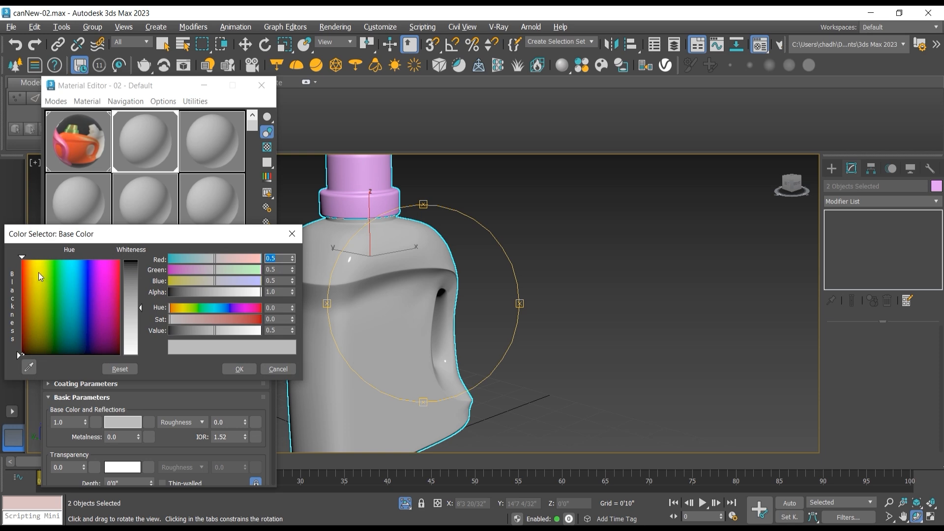
pyautogui.moveTo(38, 273); pyautogui.dragTo(36, 257)
pyautogui.moveTo(140, 306); pyautogui.dragTo(140, 258)
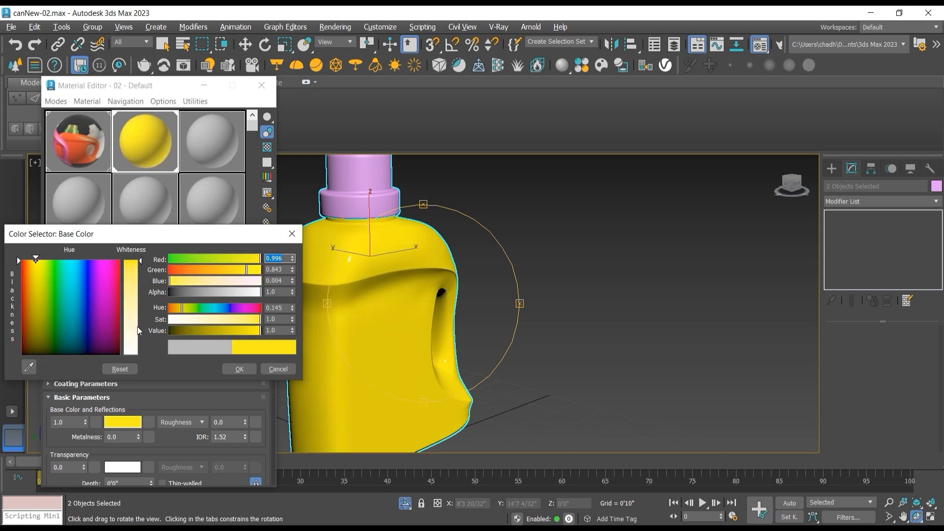
pyautogui.moveTo(179, 313); pyautogui.dragTo(175, 313)
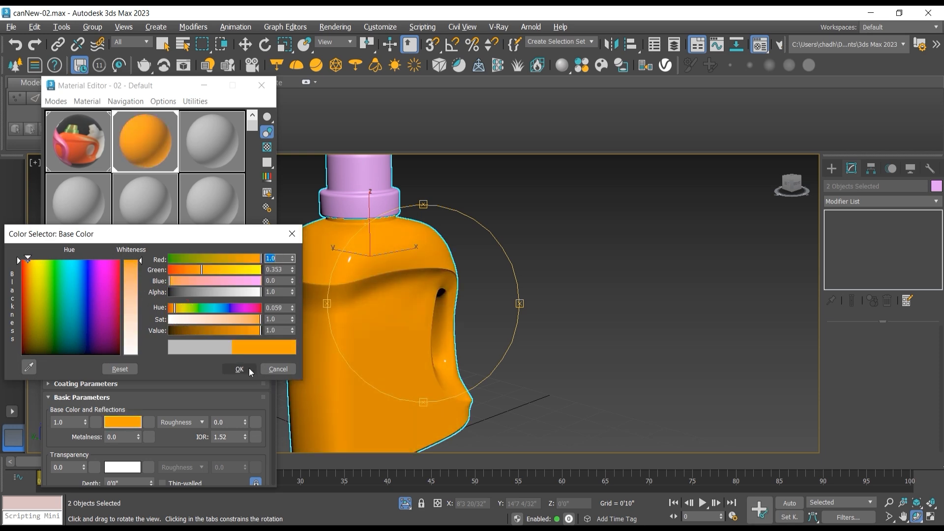
pyautogui.click(244, 369)
# Step: Assign the 03 - Default Physical Material to the cap only, using the Assign to Object option
pyautogui.click(213, 155)
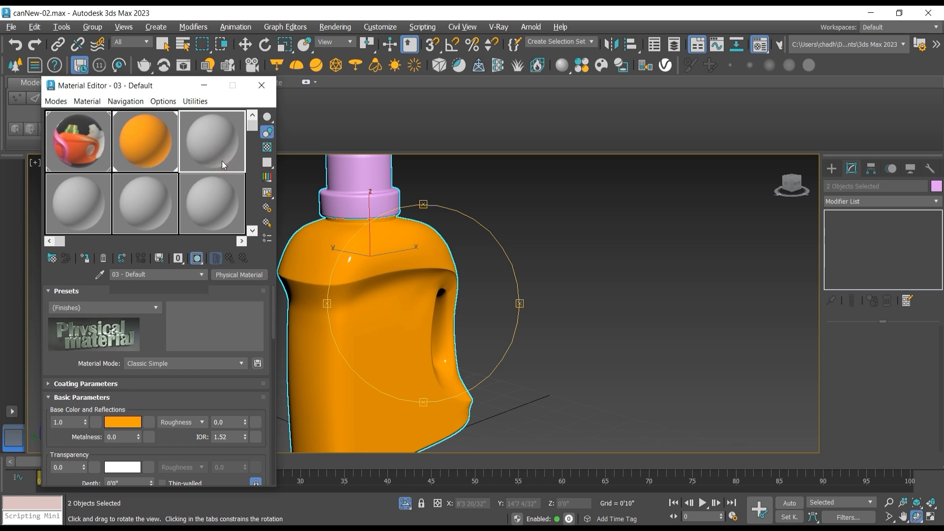
pyautogui.moveTo(335, 181); pyautogui.dragTo(344, 182)
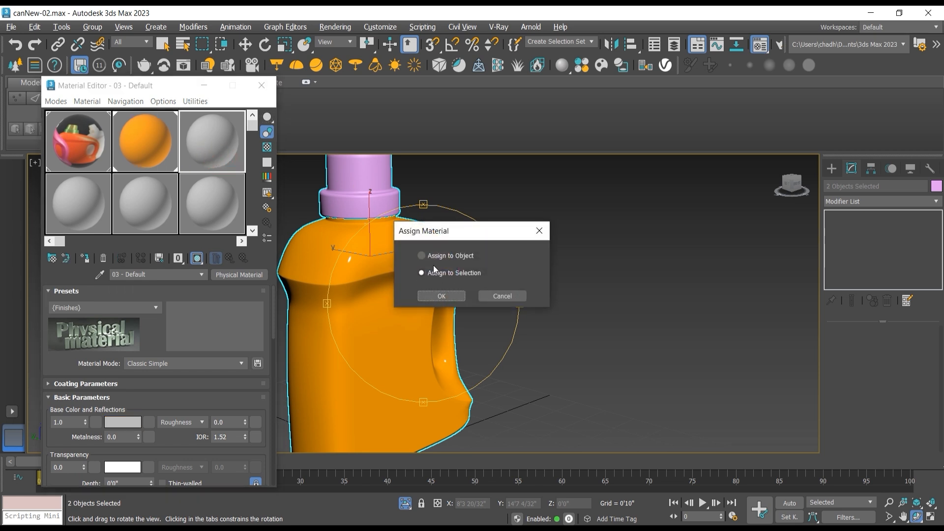
pyautogui.click(442, 294)
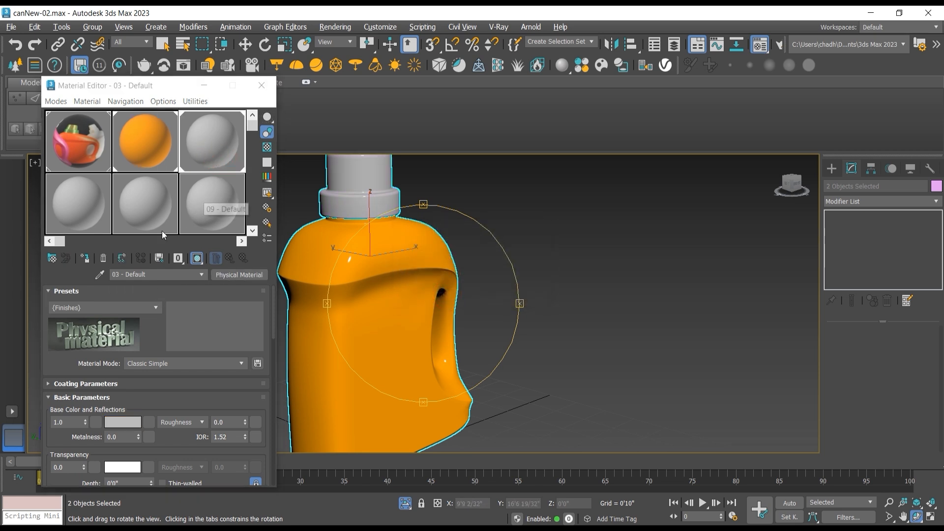
# Step: Set the cap material's base color to bright red with red 0.996, green 0.004 and blue 0.004, and close the Material Editor
pyautogui.click(124, 420)
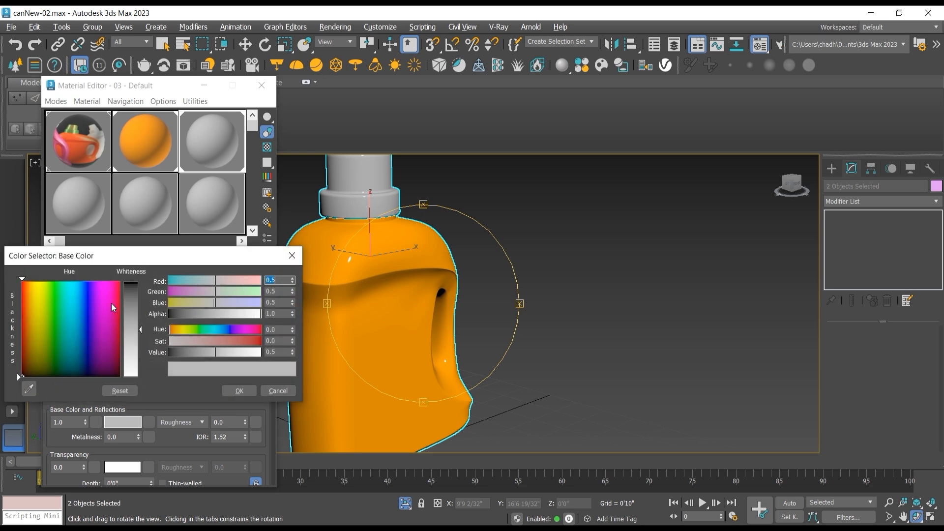
pyautogui.click(119, 283)
pyautogui.moveTo(129, 308); pyautogui.dragTo(131, 282)
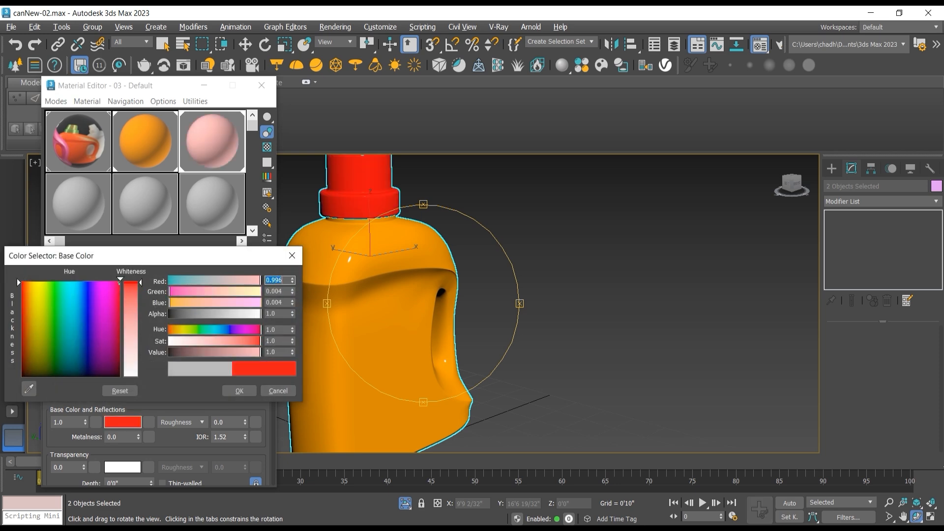
pyautogui.click(239, 390)
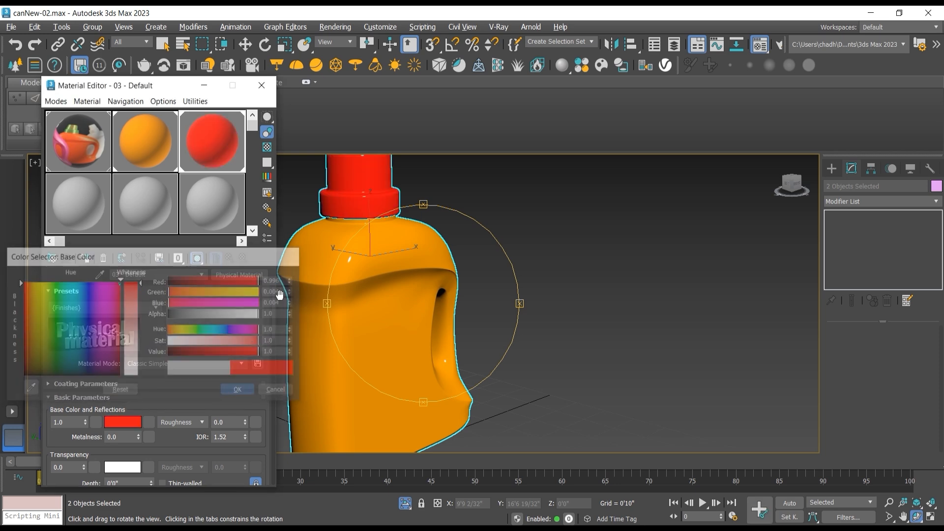
pyautogui.click(262, 85)
# Step: Frame the selected bottle and cap and examine their new colors from several sides
pyautogui.press('z')
pyautogui.moveTo(458, 298); pyautogui.dragTo(589, 308)
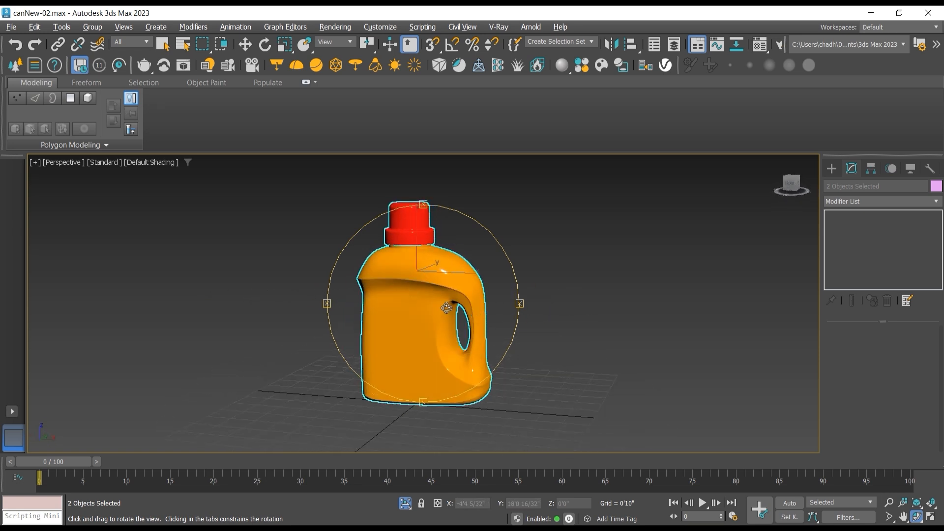
pyautogui.moveTo(446, 308); pyautogui.dragTo(498, 304)
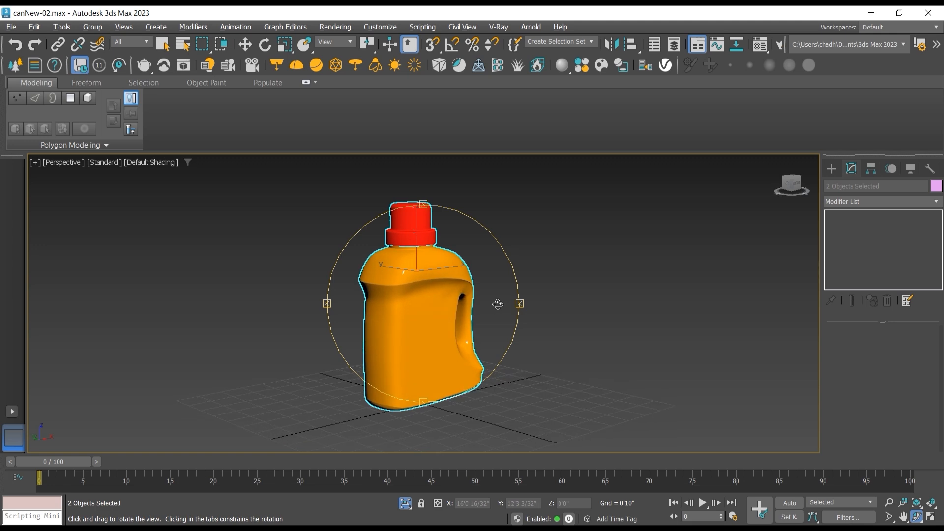